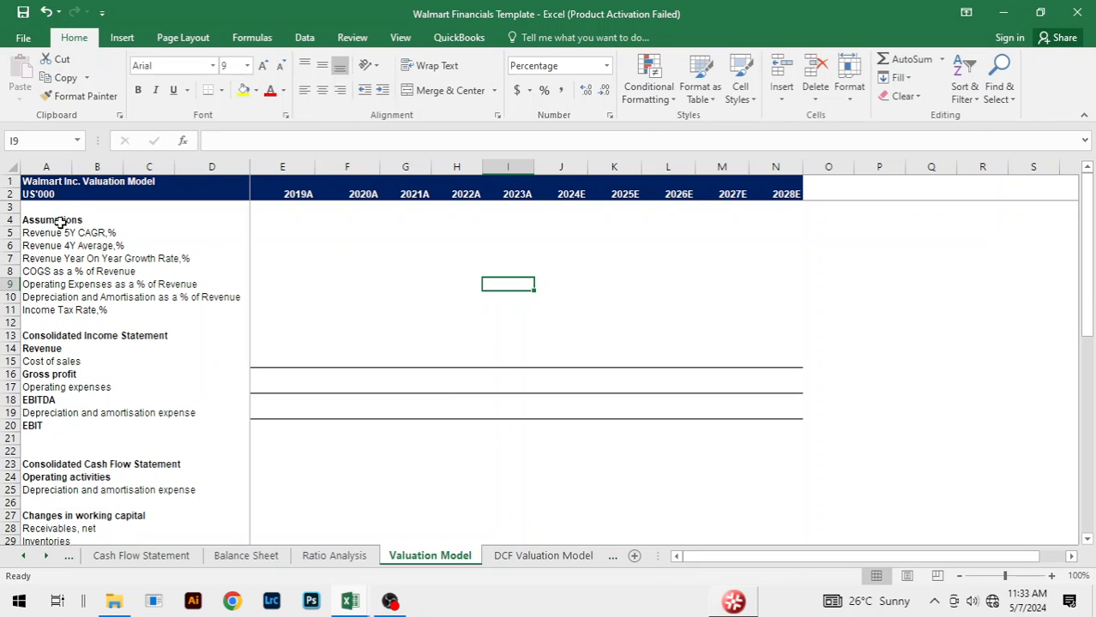
Step: Review the Valuation Model's assumptions and income statement rows, and the liabilities, debt and equity lines on the Balance Sheet
click(142, 219)
click(36, 338)
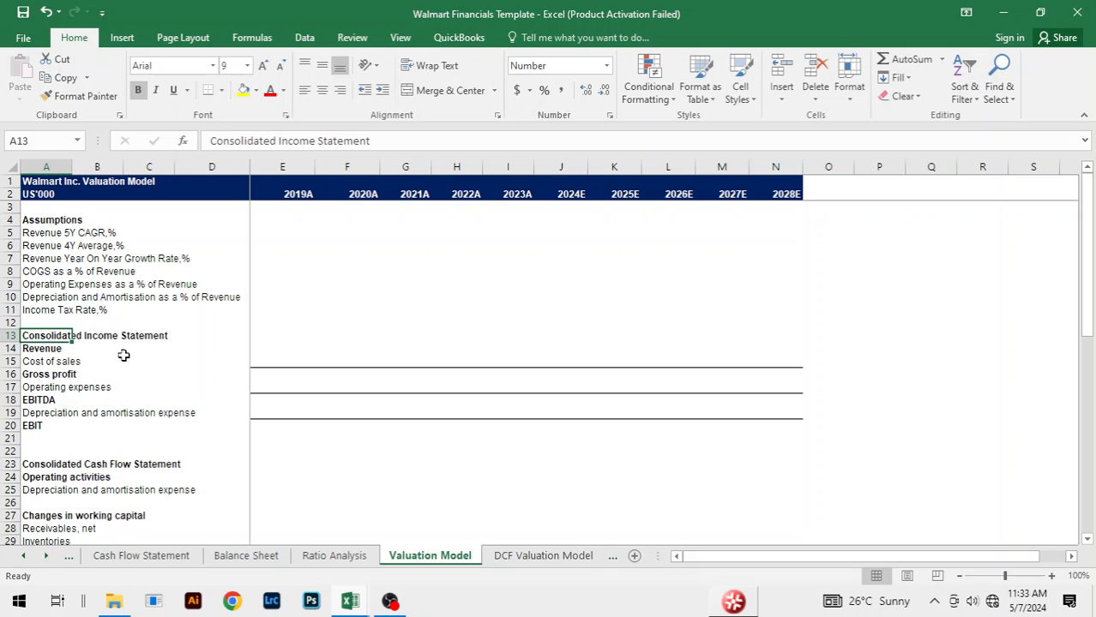
scroll(213, 351, down, 1)
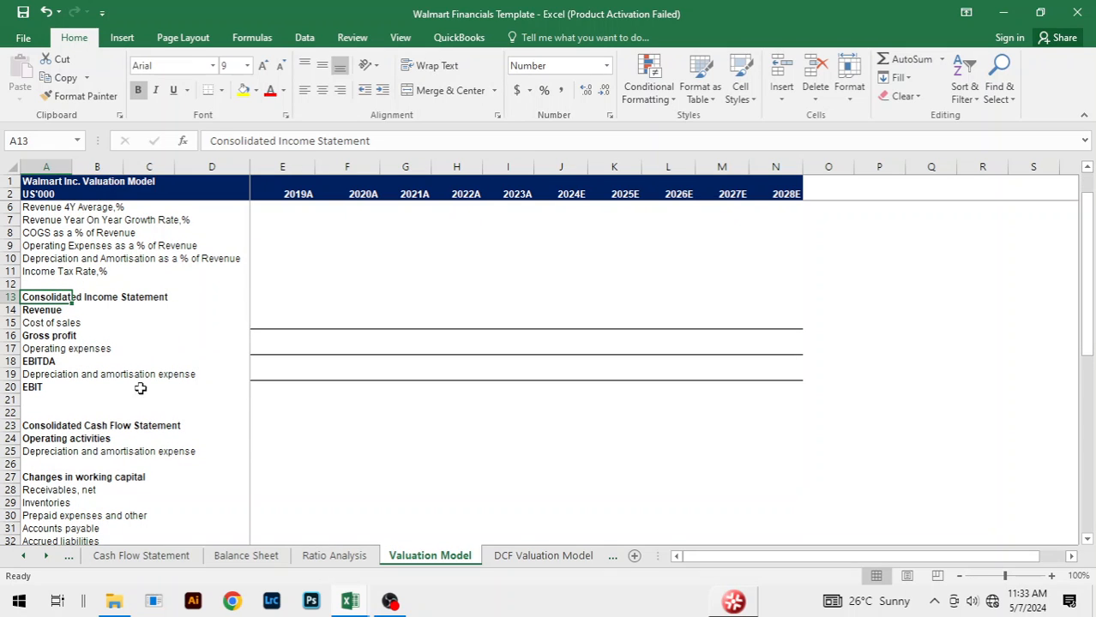
click(45, 390)
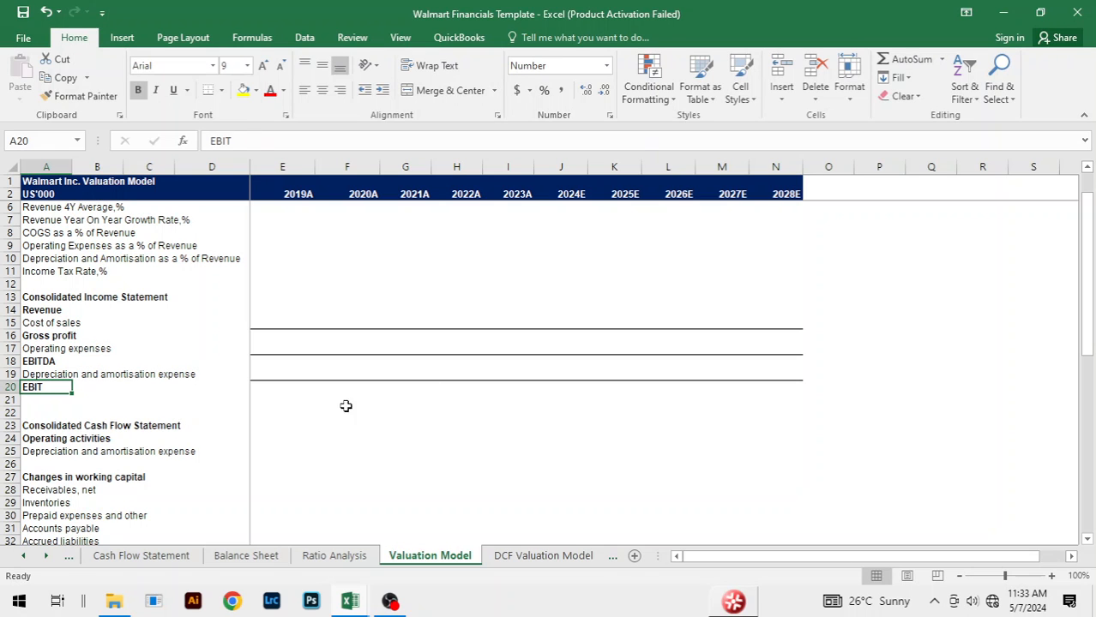
click(246, 556)
scroll(390, 401, down, 2)
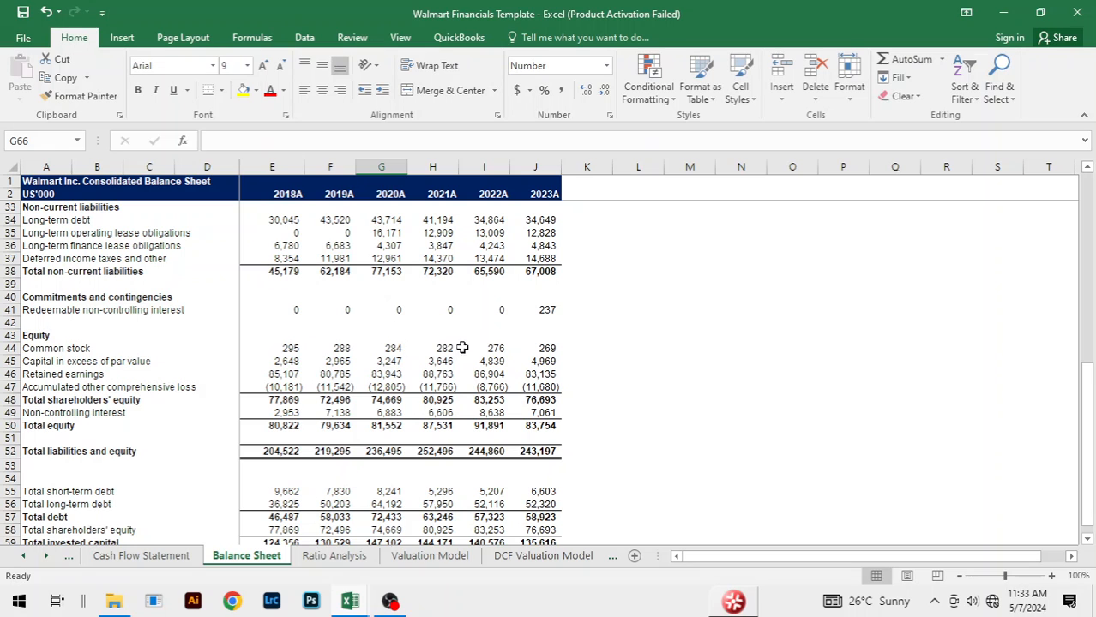
scroll(488, 348, down, 2)
scroll(485, 364, up, 6)
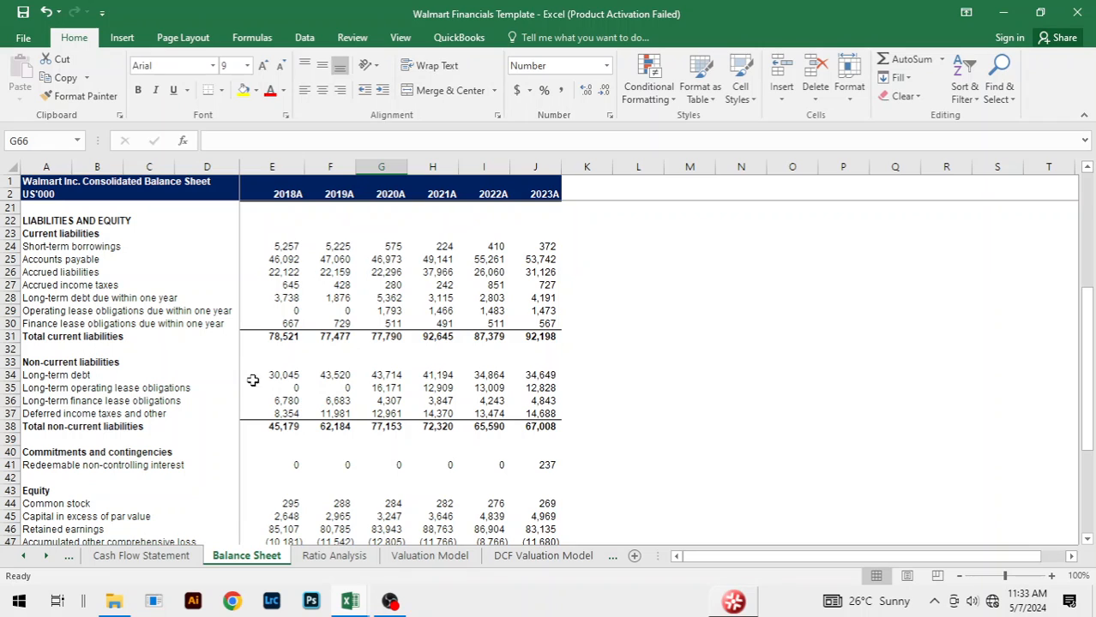
click(72, 375)
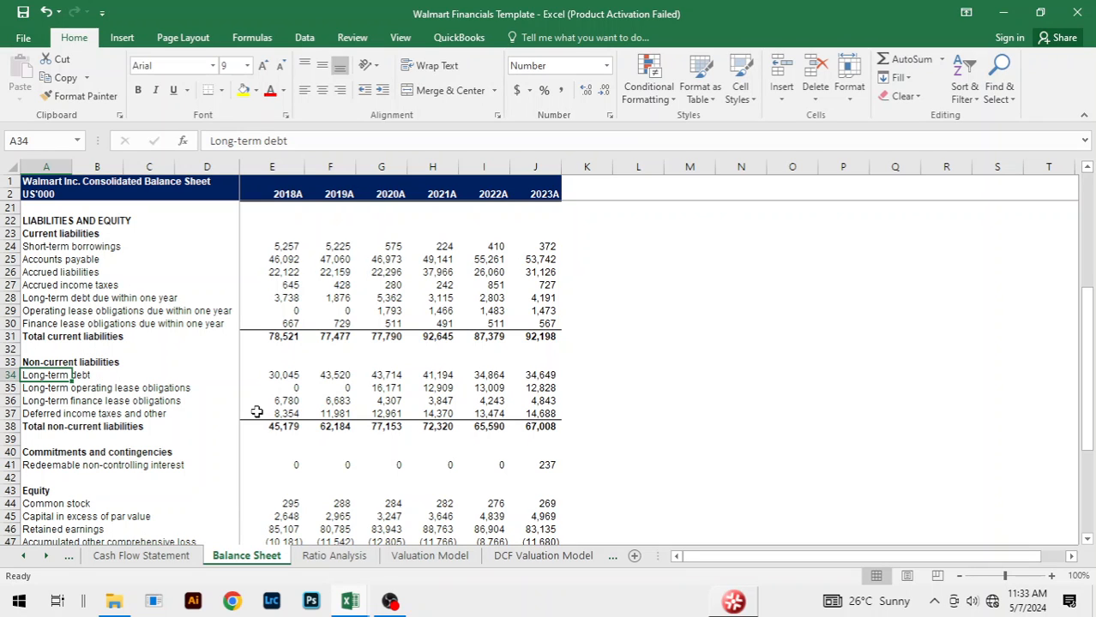
Step: Return to the Valuation Model sheet and review the Consolidated Income Statement rows from Revenue down to EBIT
click(407, 559)
click(414, 452)
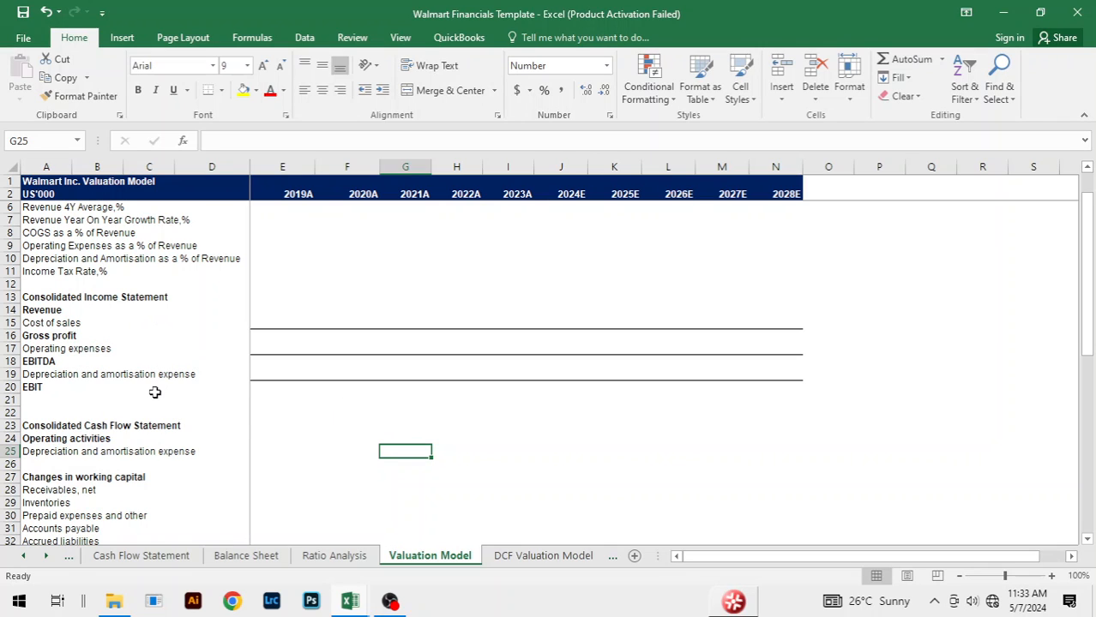
click(30, 386)
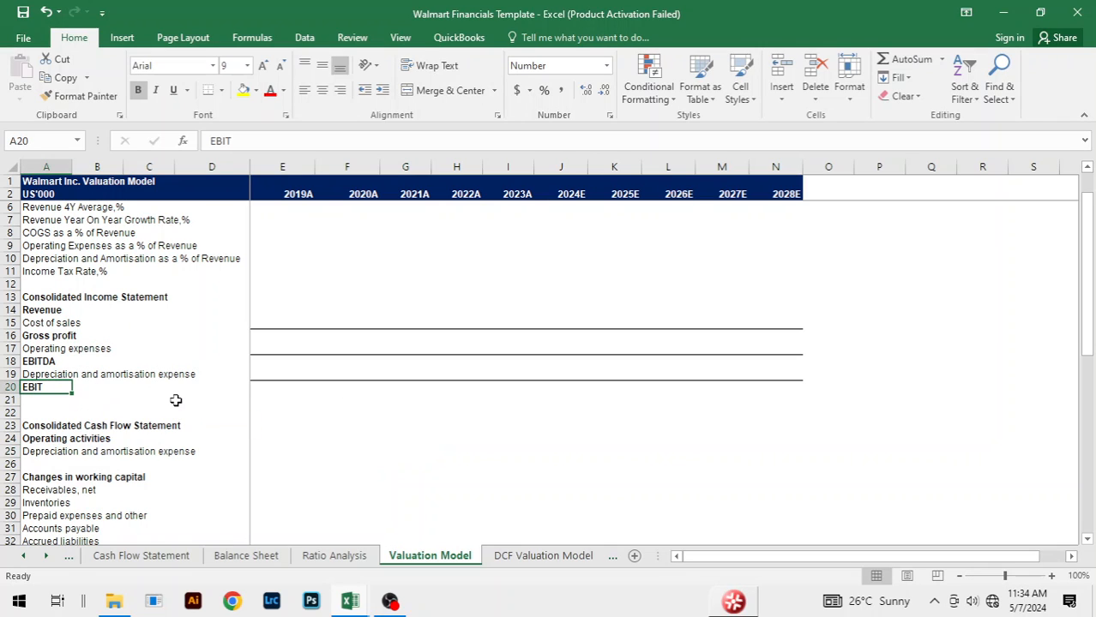
click(58, 297)
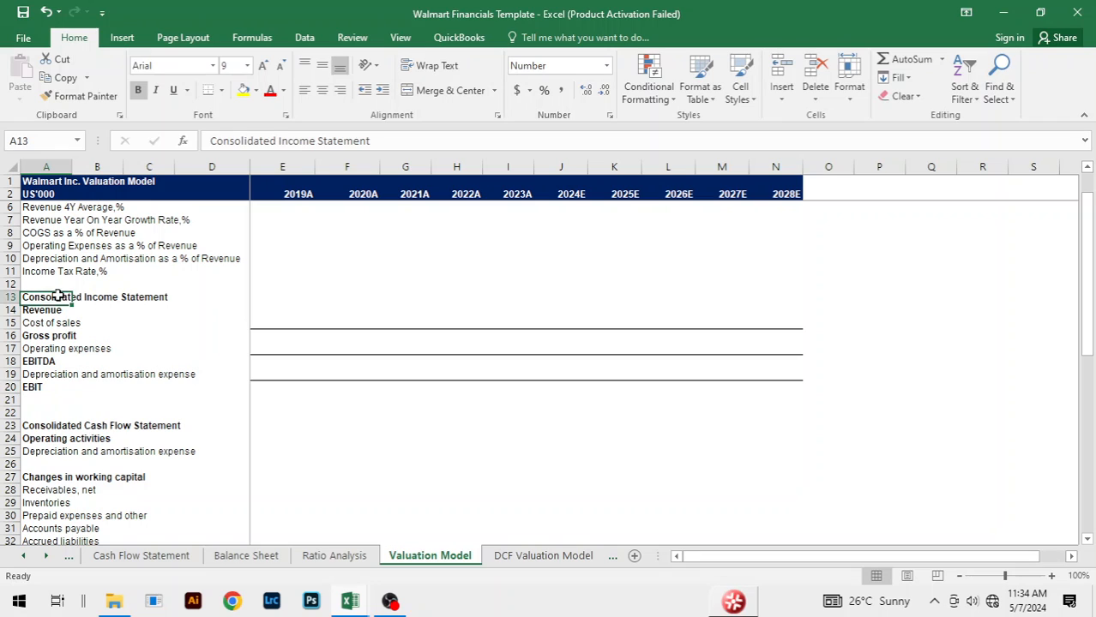
click(39, 387)
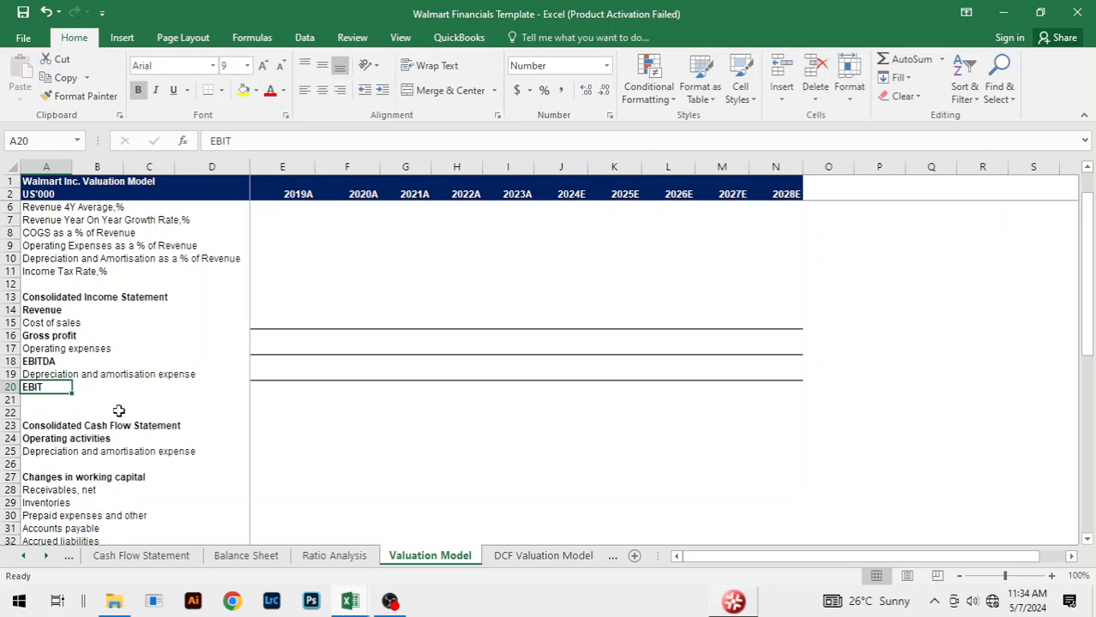
click(340, 305)
scroll(412, 348, up, 1)
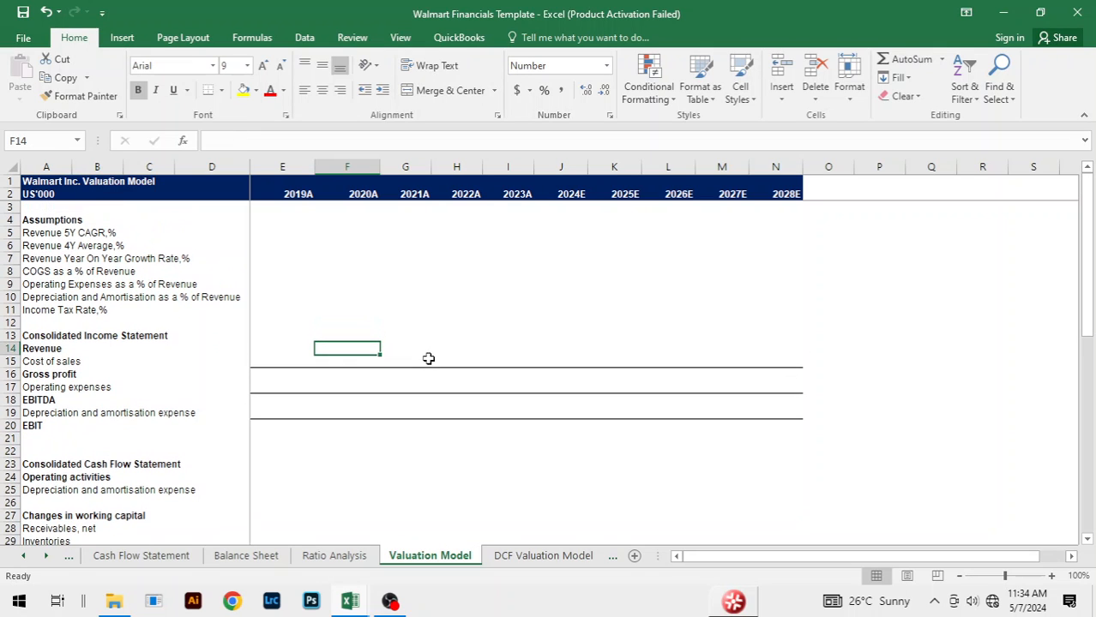
Step: Link the 2019A Revenue in E14 to the 2019A total revenues on the Income Statement sheet
click(270, 351)
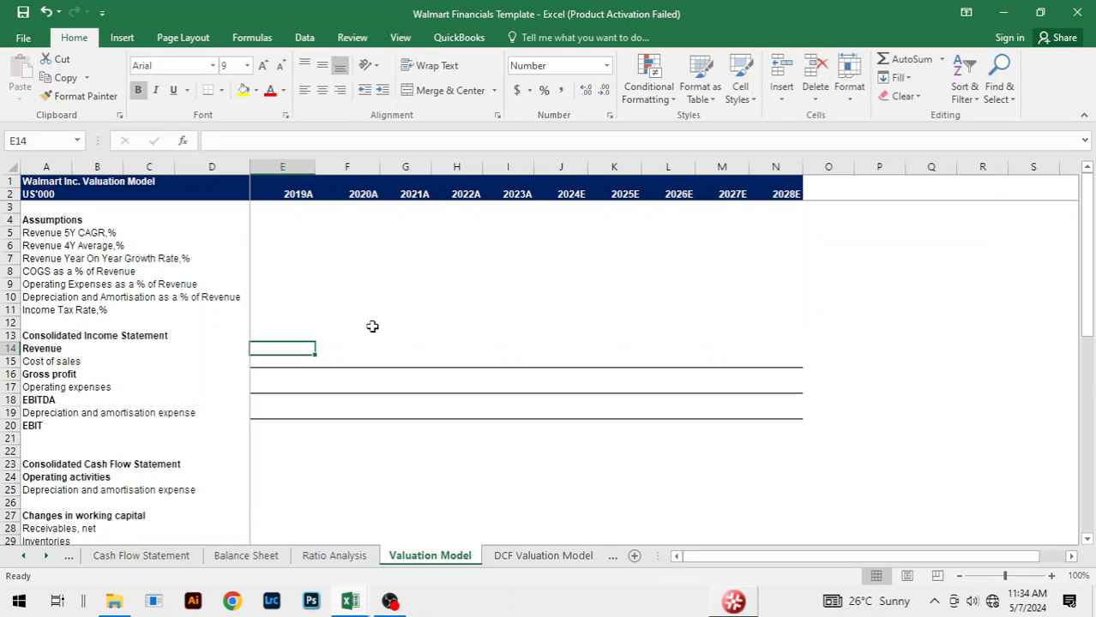
text(=)
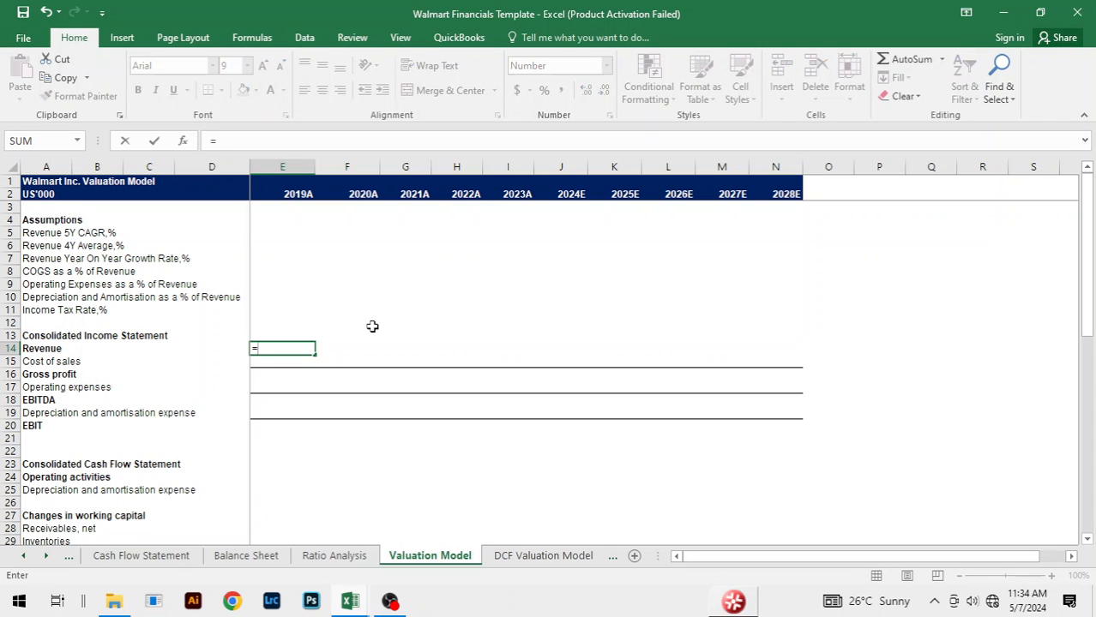
key(ctrl+Page_Up)
key(ctrl+Page_Up)
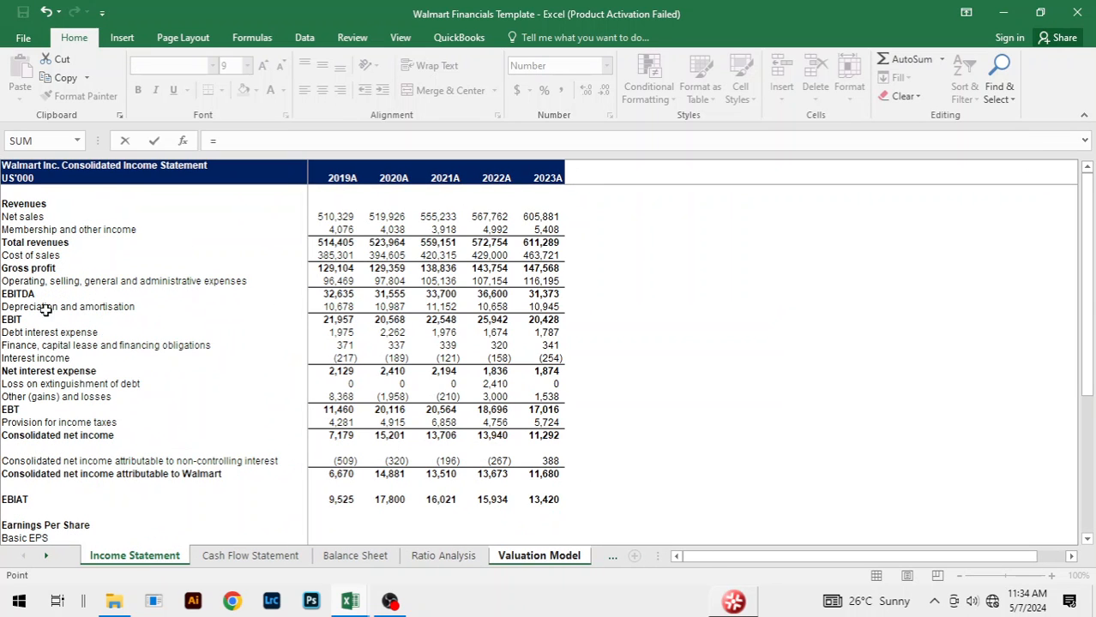
click(350, 242)
key(Return)
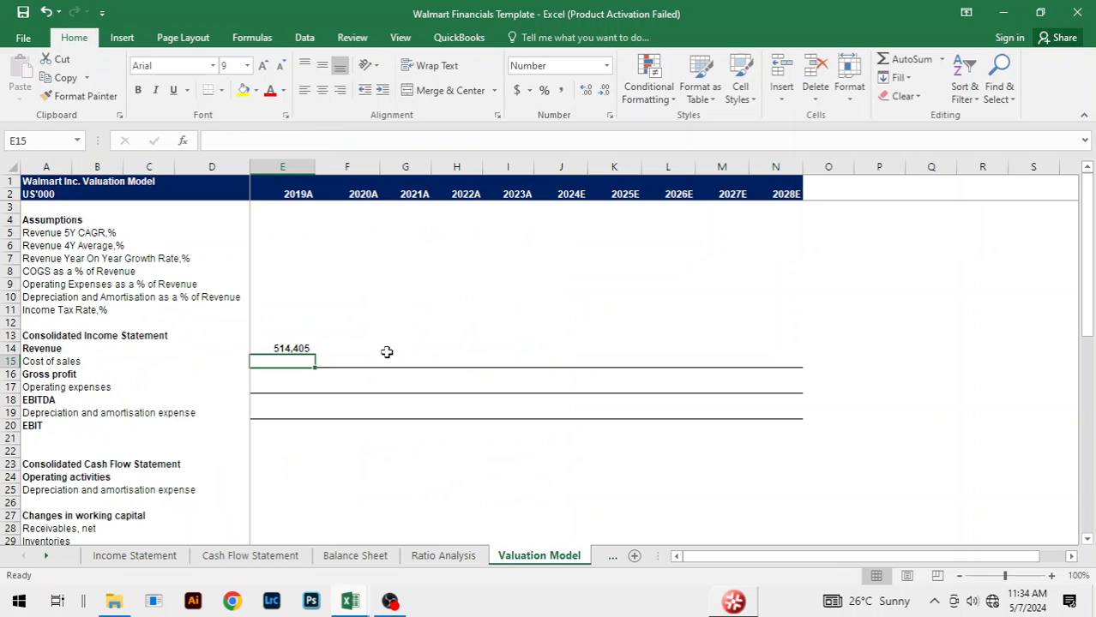
Step: Fill the Revenue link across from 2019A to 2023A
key(Up)
key(shift+Right)
key(shift+Right)
key(shift+Right)
key(shift+Right)
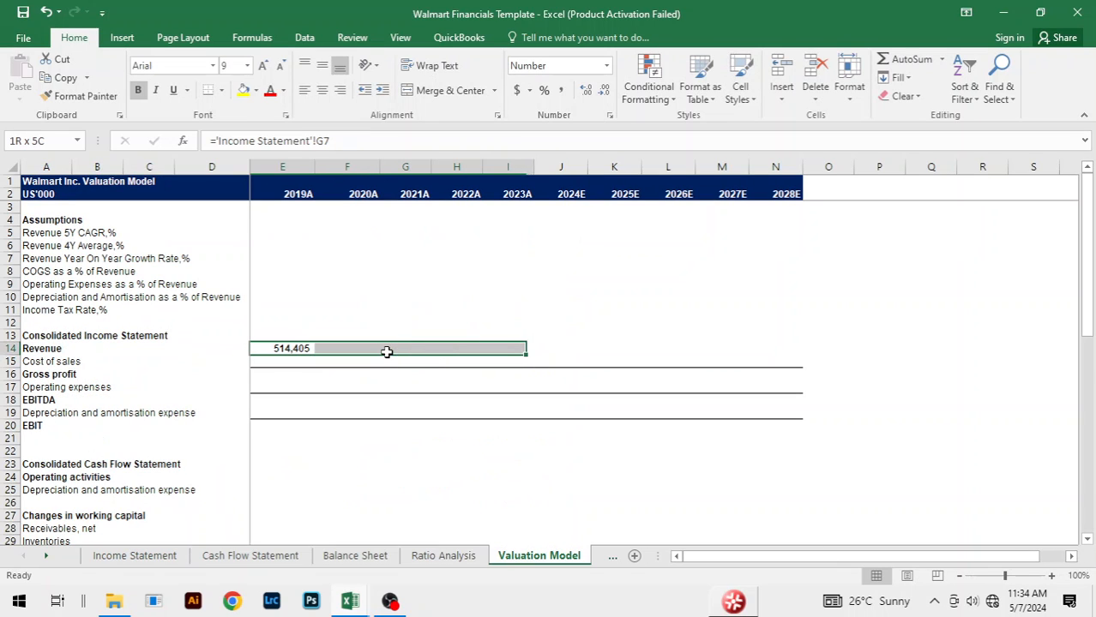
key(ctrl+r)
Step: Link the 2019A Cost of sales in E15 to the 2019A cost of sales on the Income Statement sheet
key(Down)
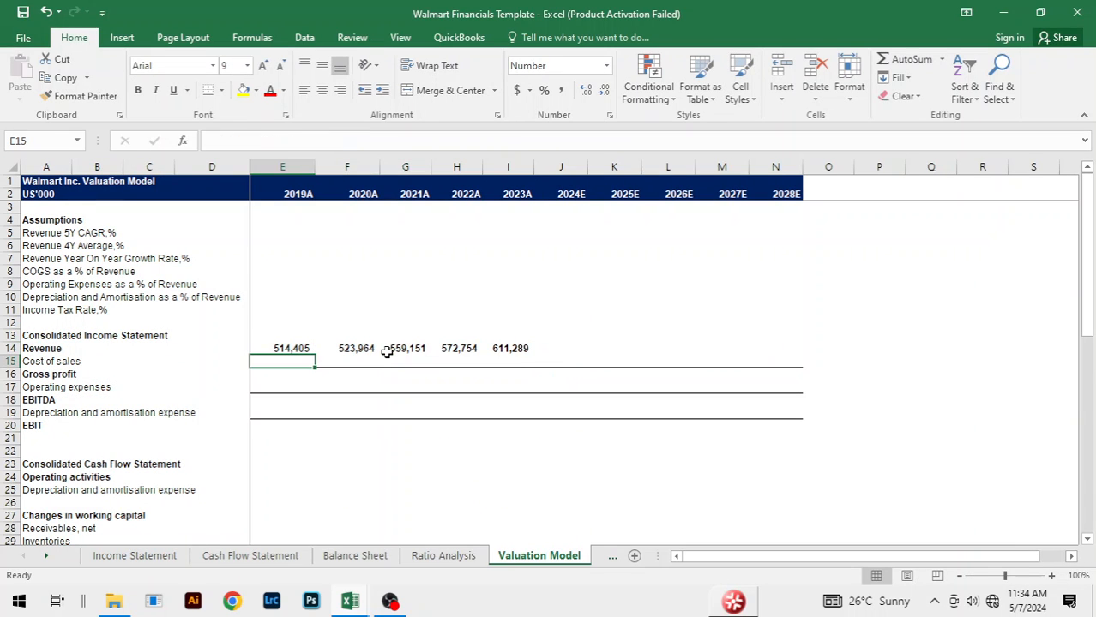
text(=)
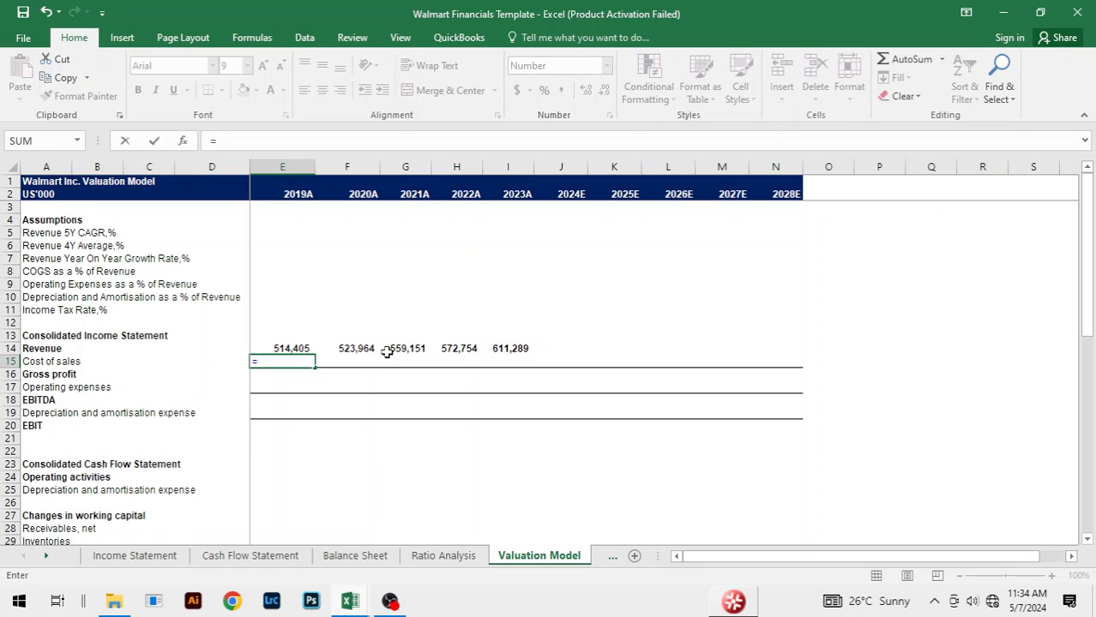
key(ctrl+Page_Up)
key(ctrl+Page_Up)
key(ctrl+Page_Up)
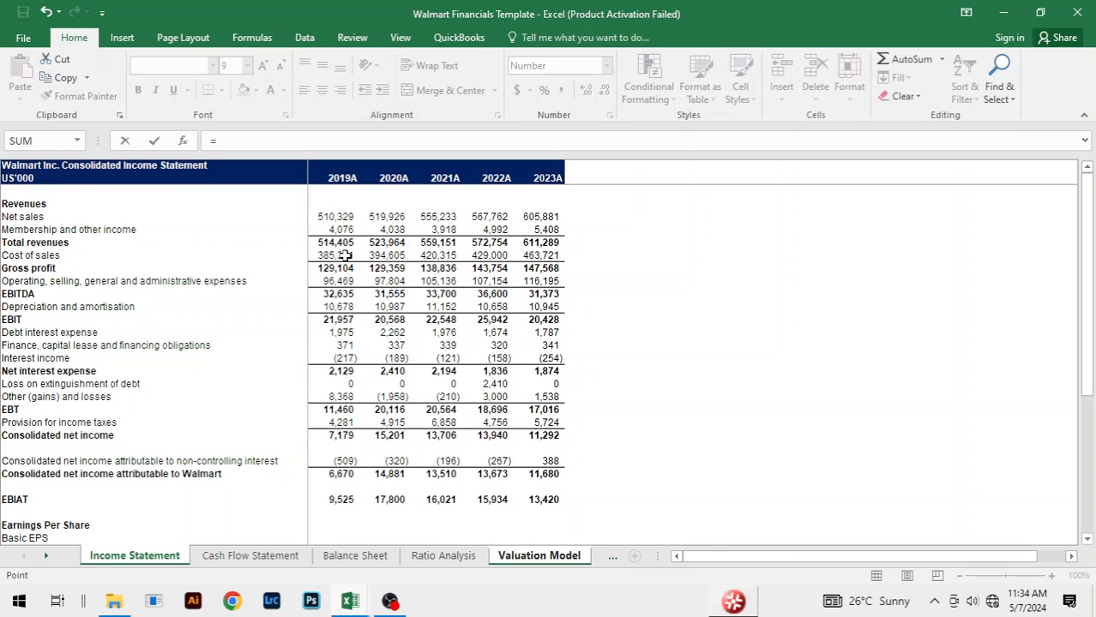
click(343, 256)
key(Return)
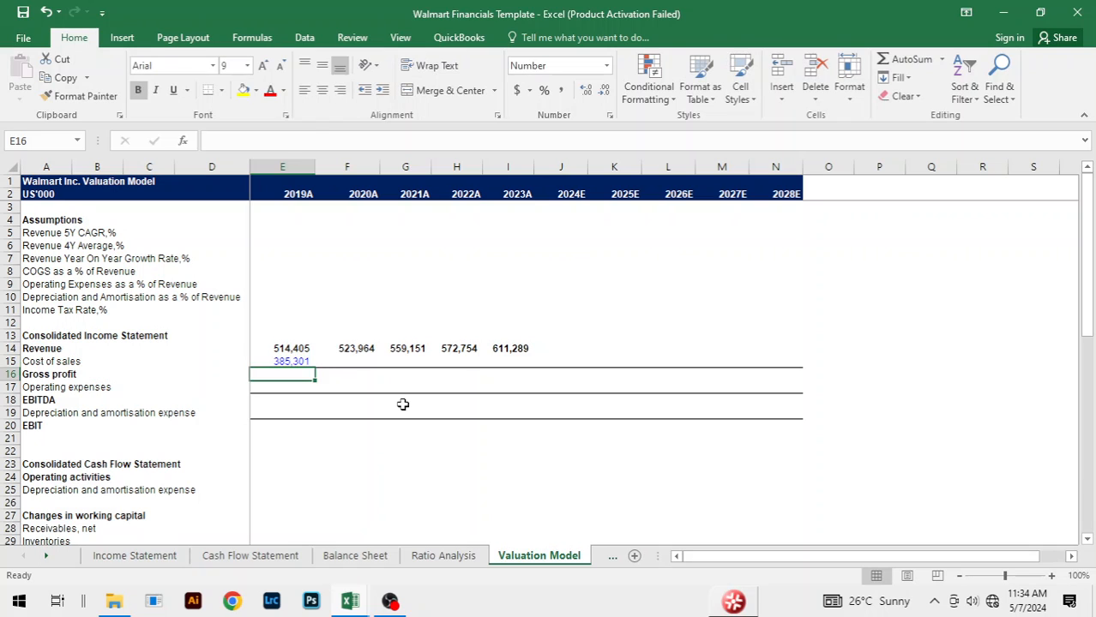
Step: Fill the Cost of sales link across from 2019A to 2023A
key(Up)
key(shift+Right)
key(shift+Right)
key(shift+Right)
key(shift+Right)
key(ctrl+r)
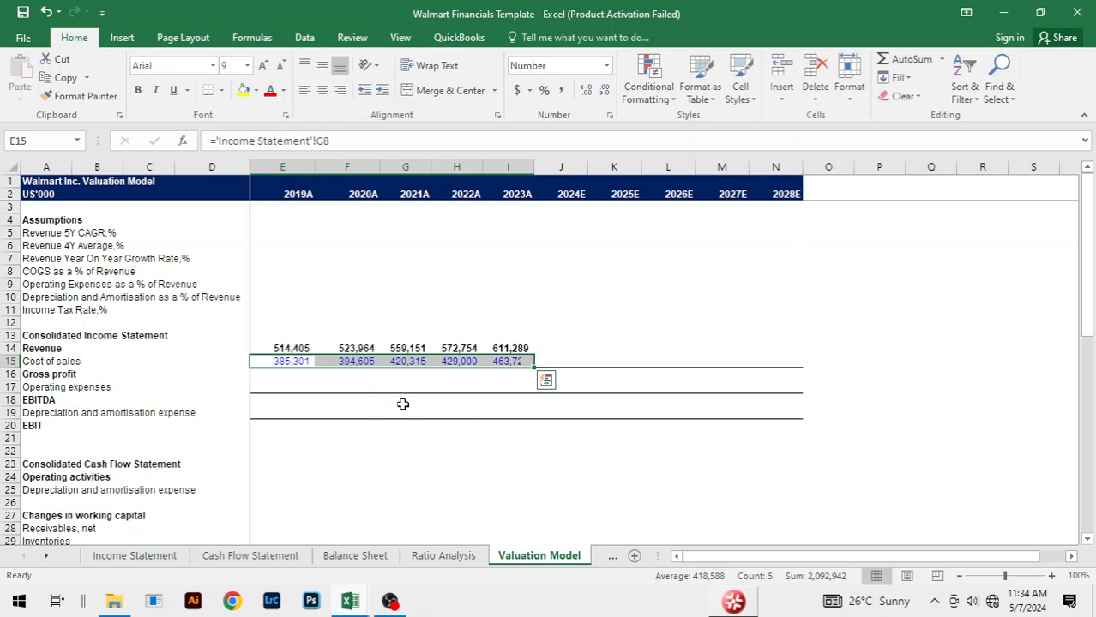
Step: Calculate the 2019A Gross profit in E16 as revenue minus cost of sales, =E14-E15
click(290, 375)
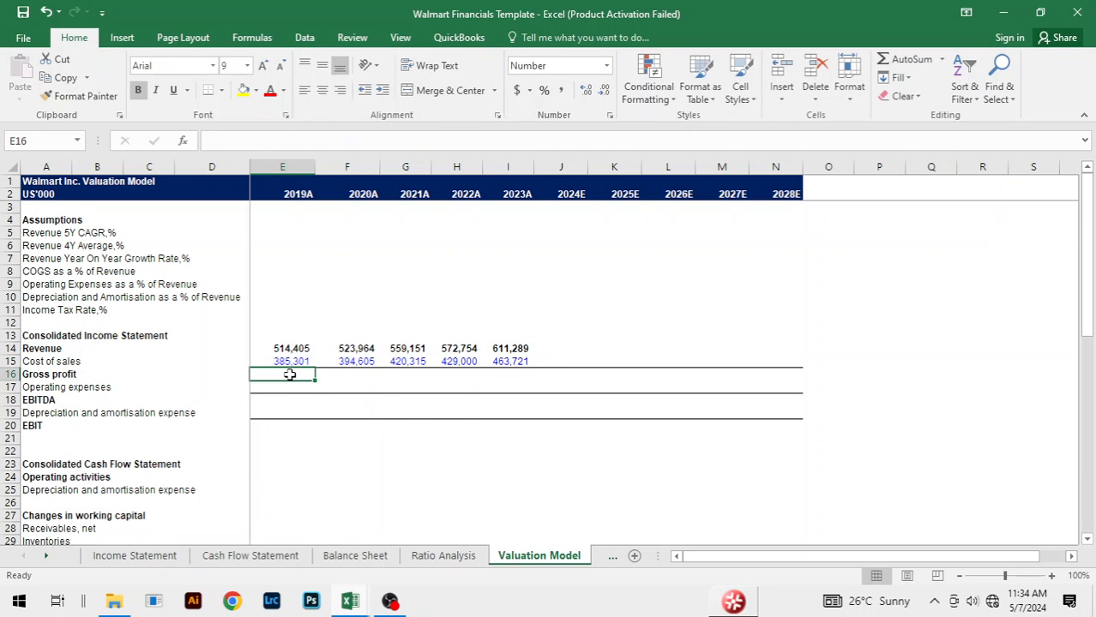
text(=)
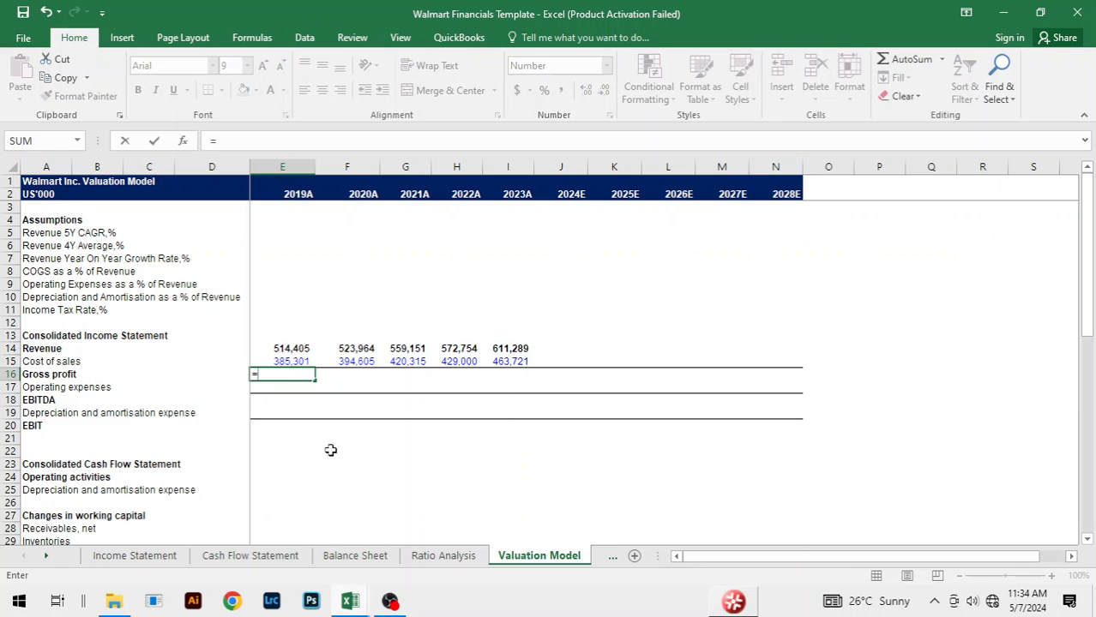
key(Up)
key(Up)
text(-)
key(Up)
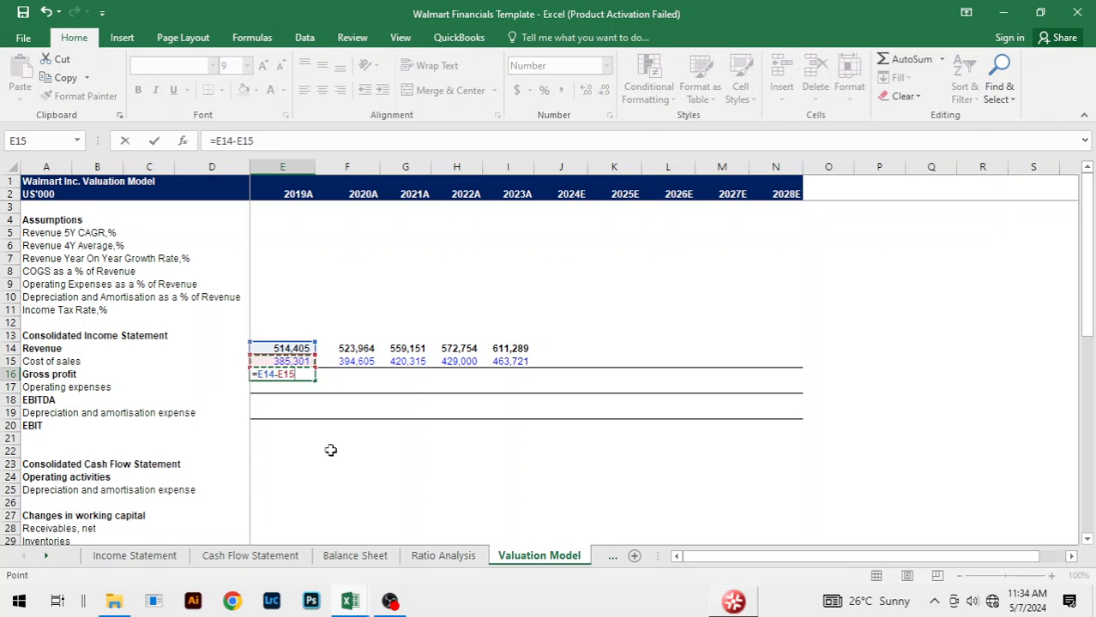
key(Return)
Step: Fill the Gross profit formula across from 2019A to 2023A
key(Up)
key(shift+Right)
key(shift+Right)
key(shift+Right)
key(shift+Right)
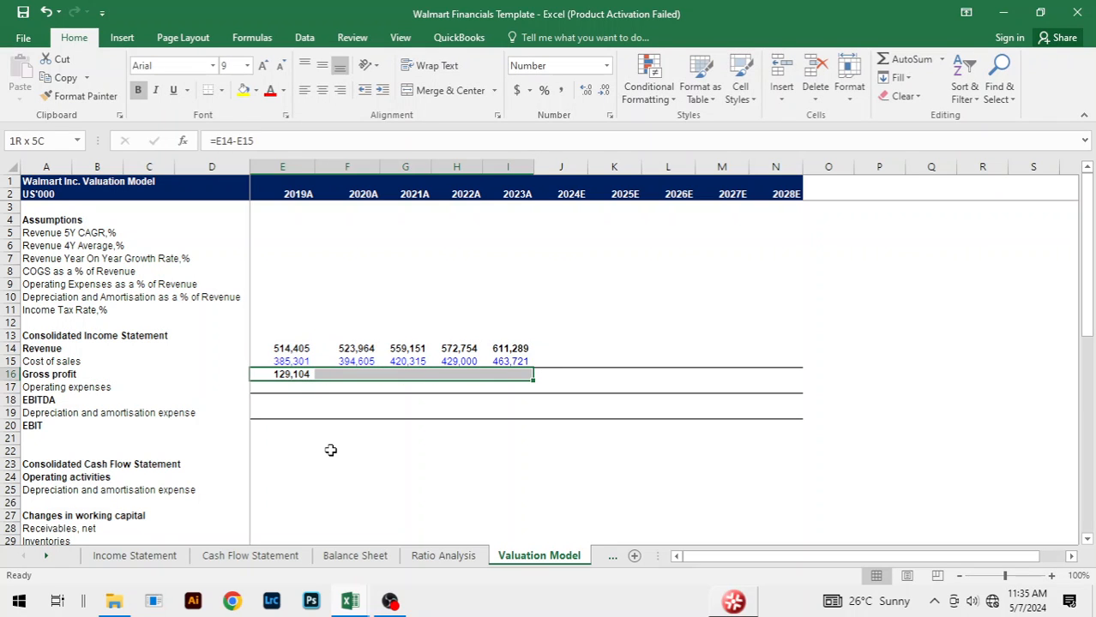
key(ctrl+r)
Step: Link the 2019A Operating expenses in E17 to the operating, selling, general and administrative expenses on the Income Statement sheet
key(Down)
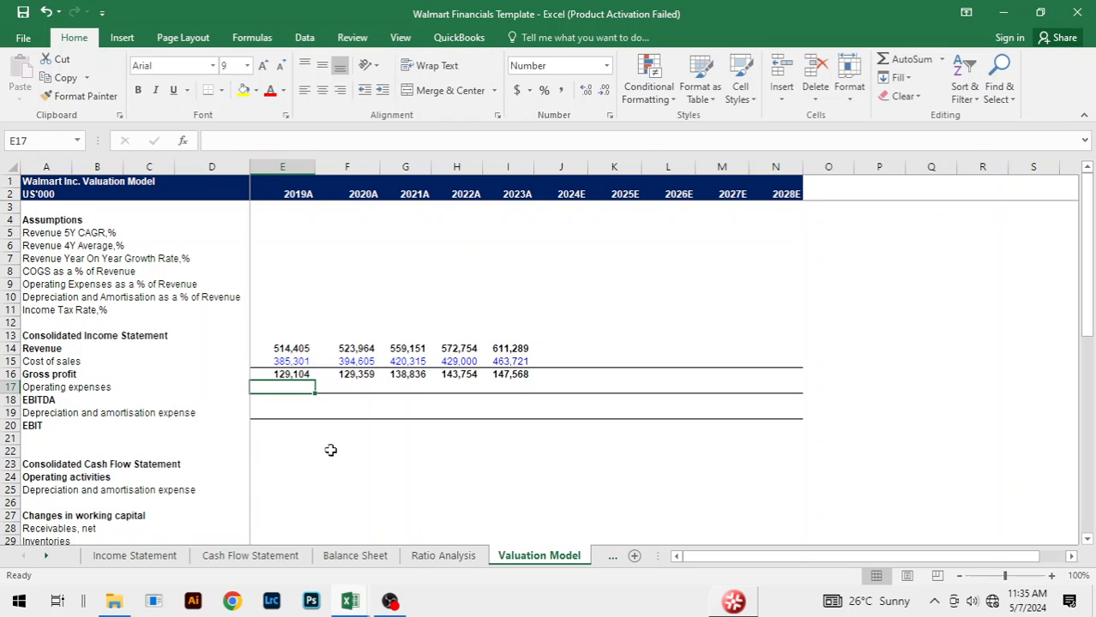
text(=)
key(ctrl+Page_Up)
key(ctrl+Page_Up)
key(ctrl+Page_Up)
key(ctrl+Page_Up)
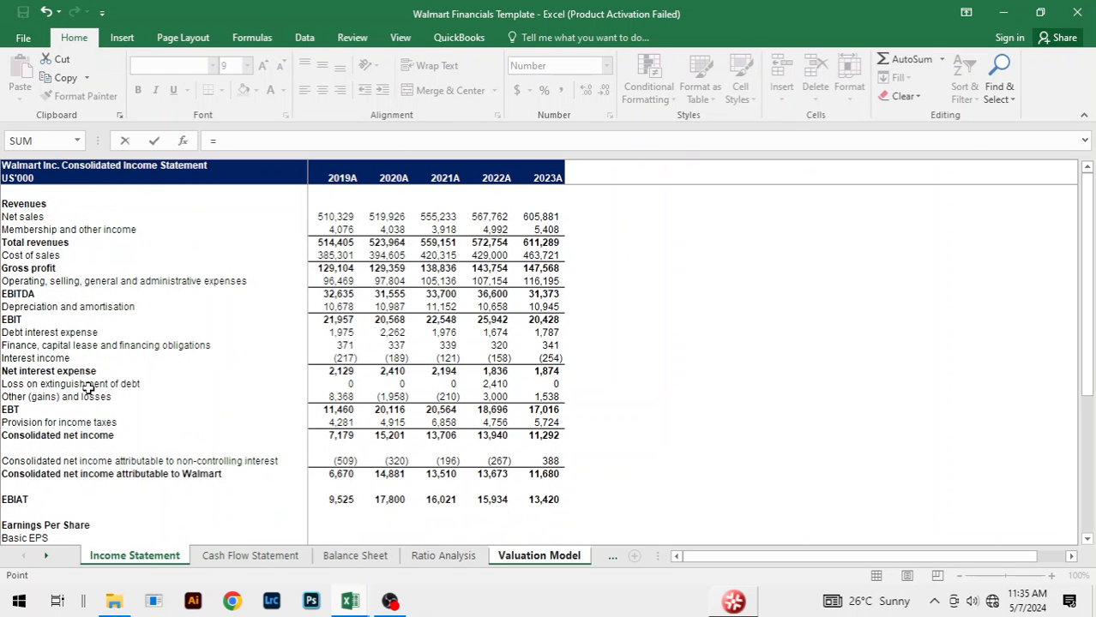
click(334, 280)
key(Return)
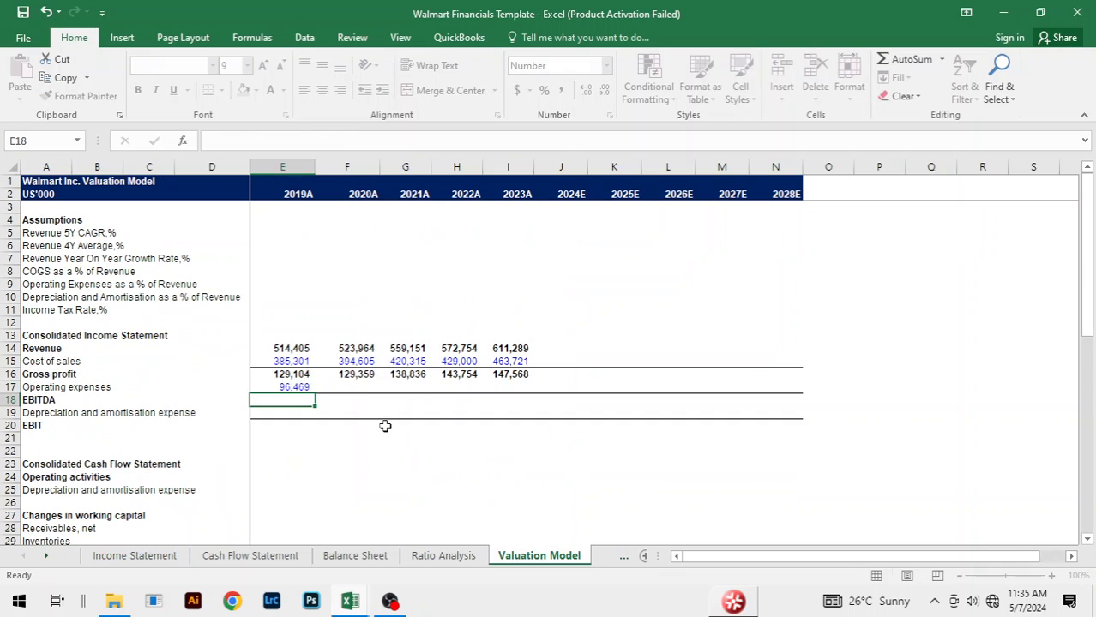
Step: Fill the Operating expenses link across from 2019A to 2023A
key(Up)
key(shift+Right)
key(shift+Right)
key(shift+Right)
key(shift+Right)
key(ctrl+r)
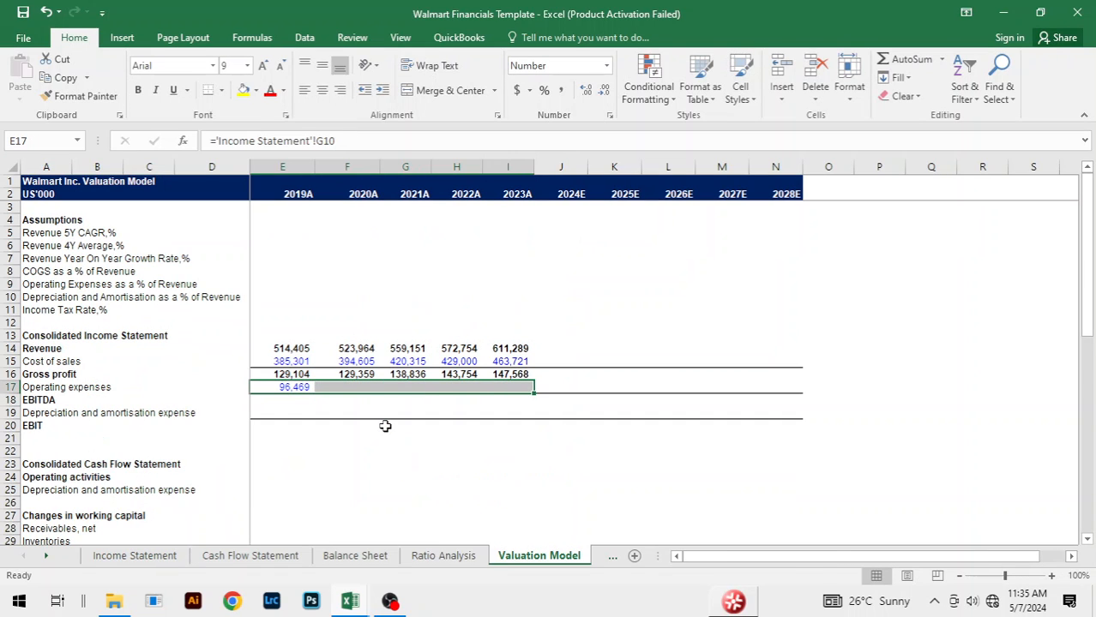
Step: Calculate the 2019A EBITDA in E18 as gross profit minus operating expenses, =E16-E17
key(Down)
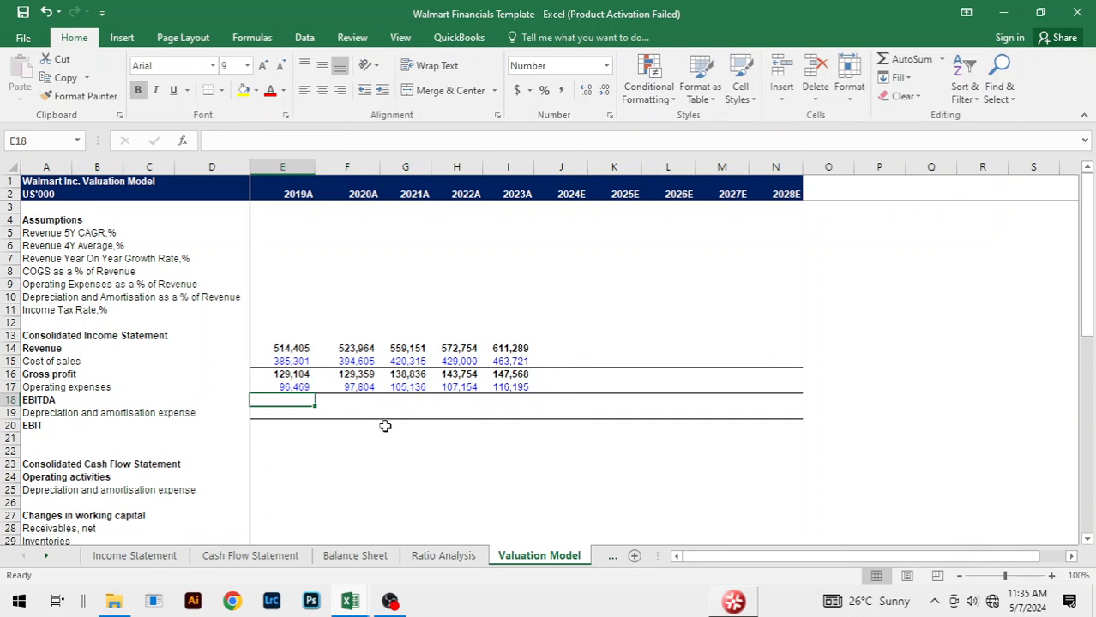
text(=)
key(Up)
key(Up)
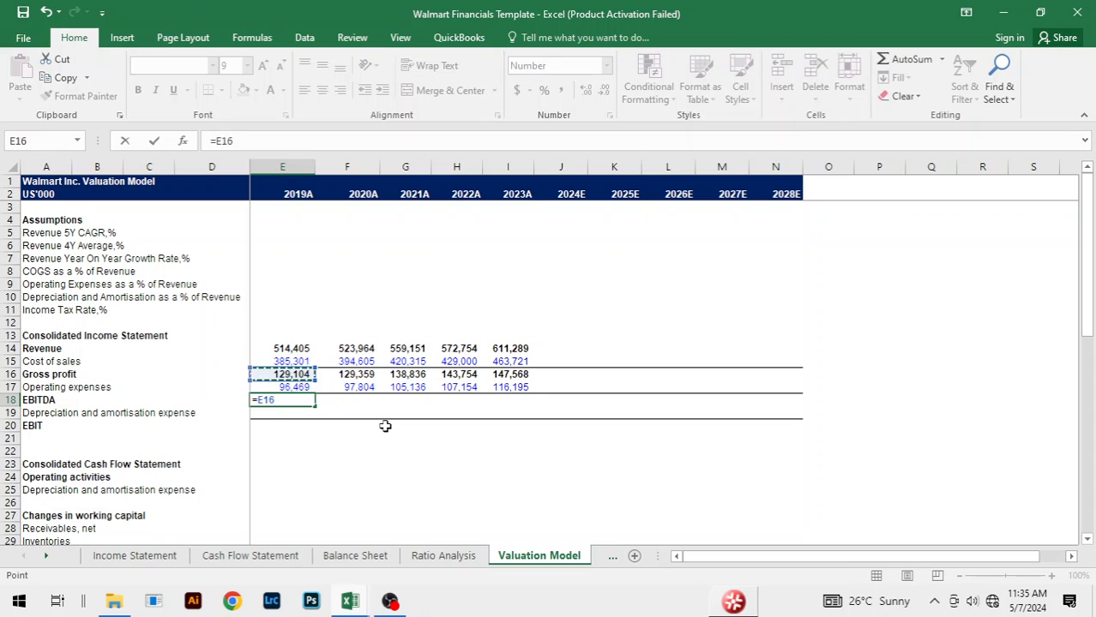
text(-)
key(Up)
key(ctrl+Return)
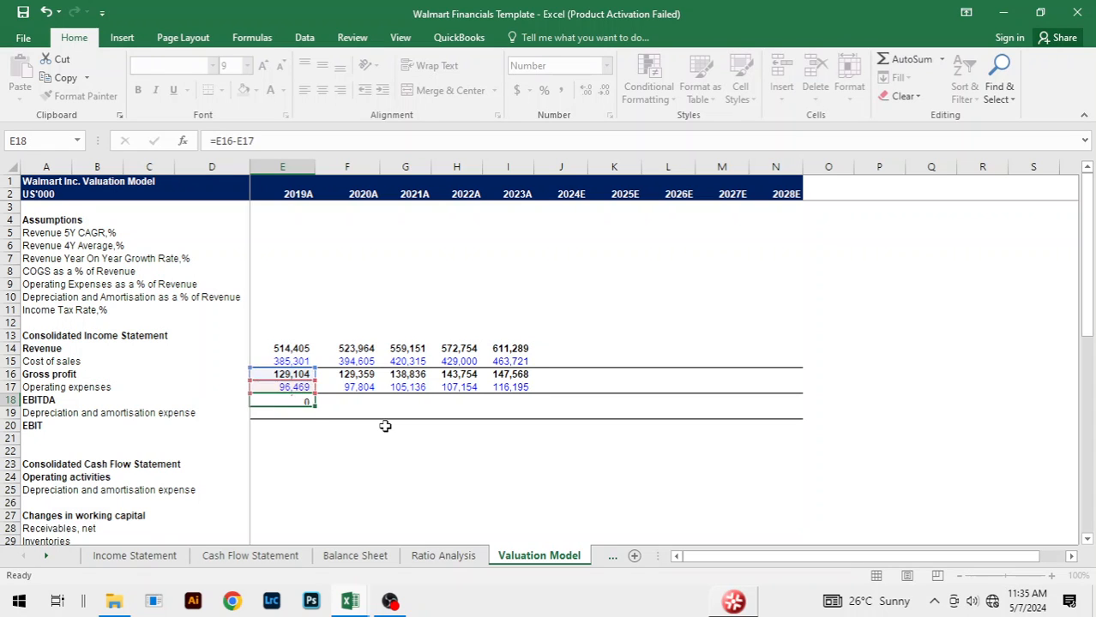
Step: Fill the EBITDA formula across from 2019A to 2023A
key(shift+Right)
key(shift+Right)
key(shift+Right)
key(shift+Right)
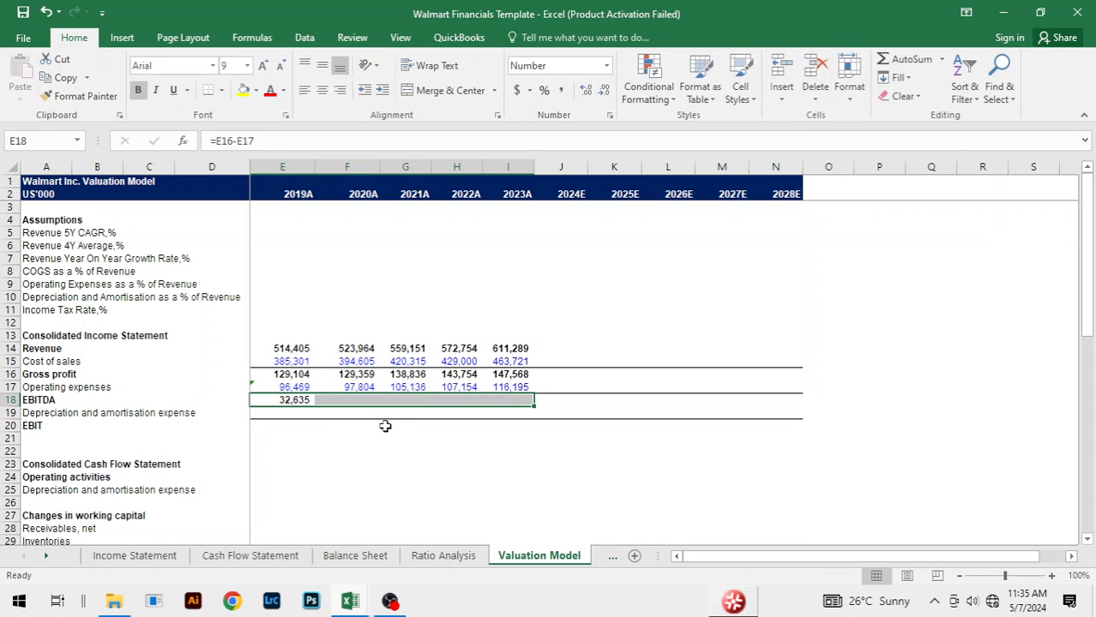
key(ctrl+r)
Step: Ignore the inconsistent formula error on the Operating expenses cells from 2019A to 2023A
click(281, 387)
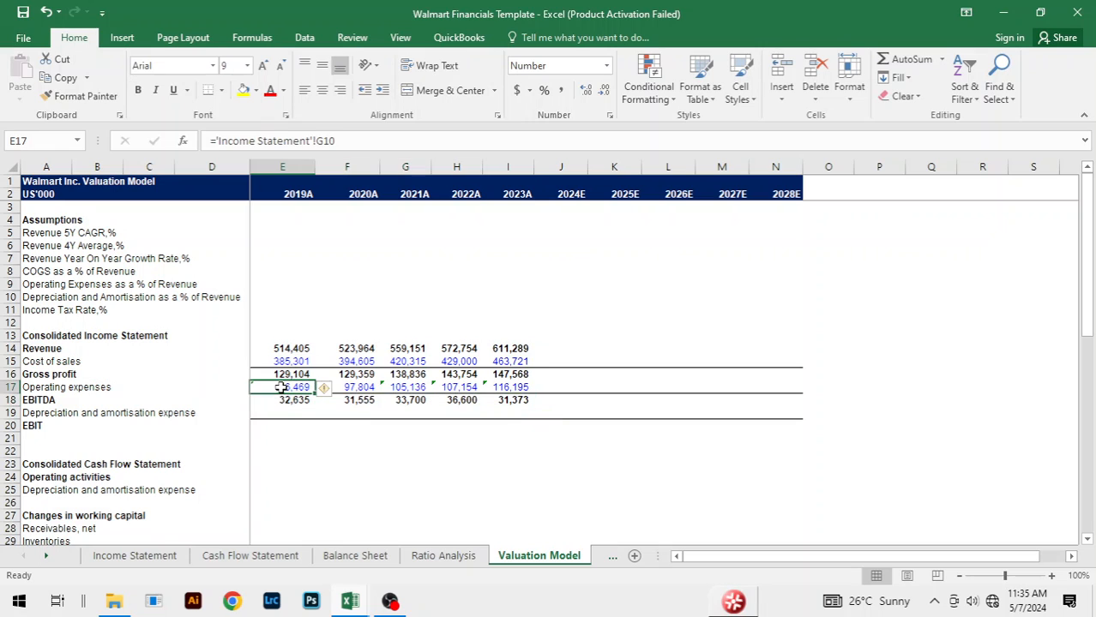
key(shift+Right)
key(shift+Right)
key(shift+Right)
key(shift+Right)
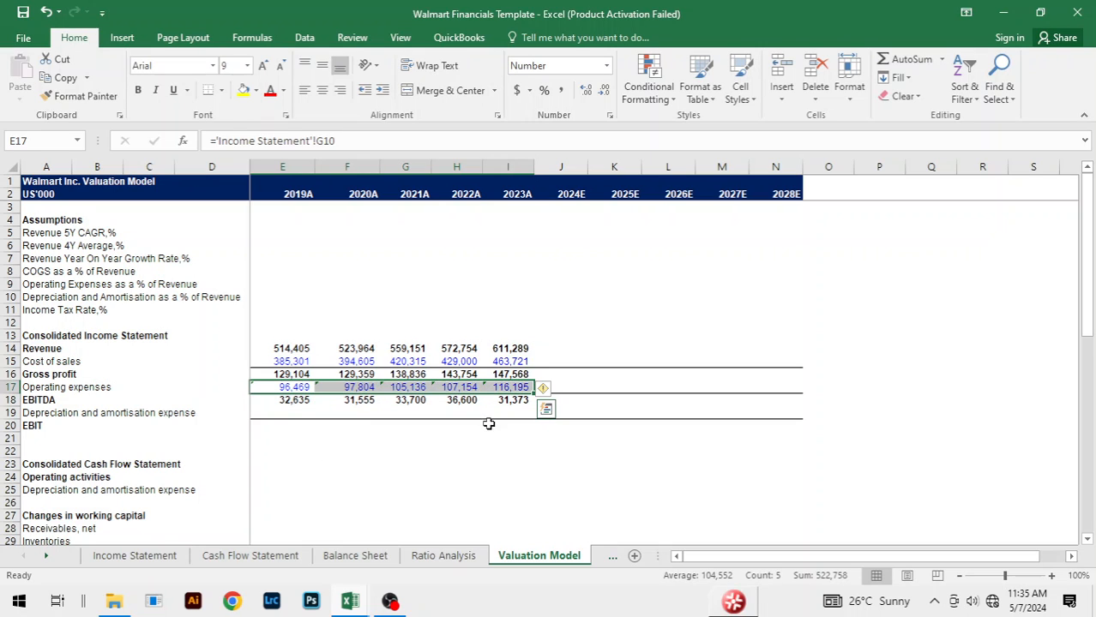
click(544, 388)
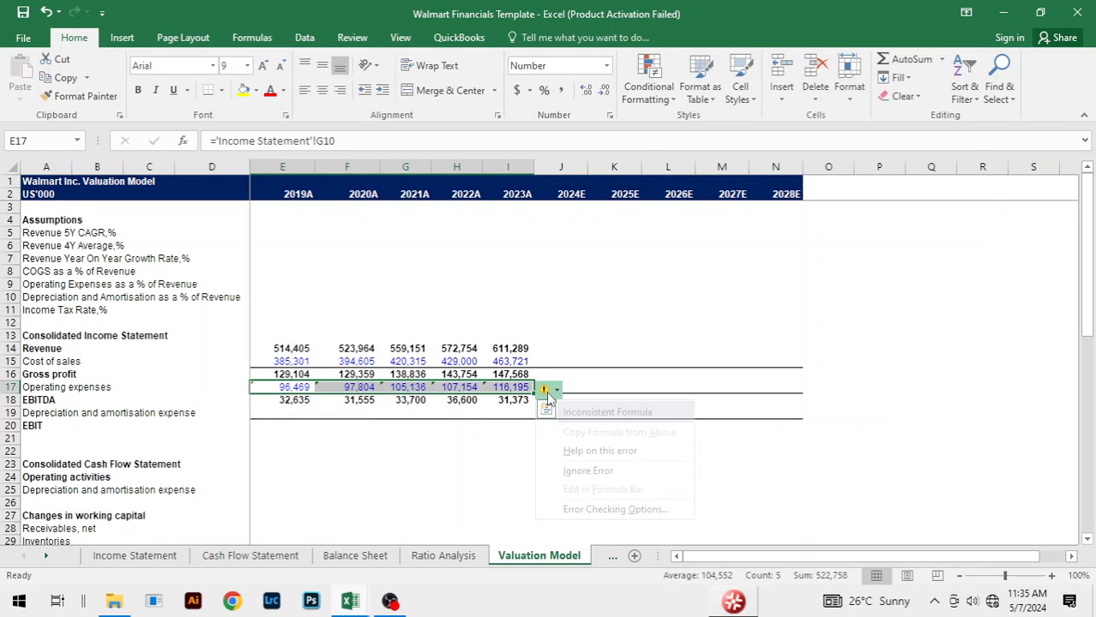
click(596, 471)
Step: Link the 2019A Depreciation and amortisation expense in E19 to the depreciation and amortisation figure on the Income Statement sheet
click(289, 413)
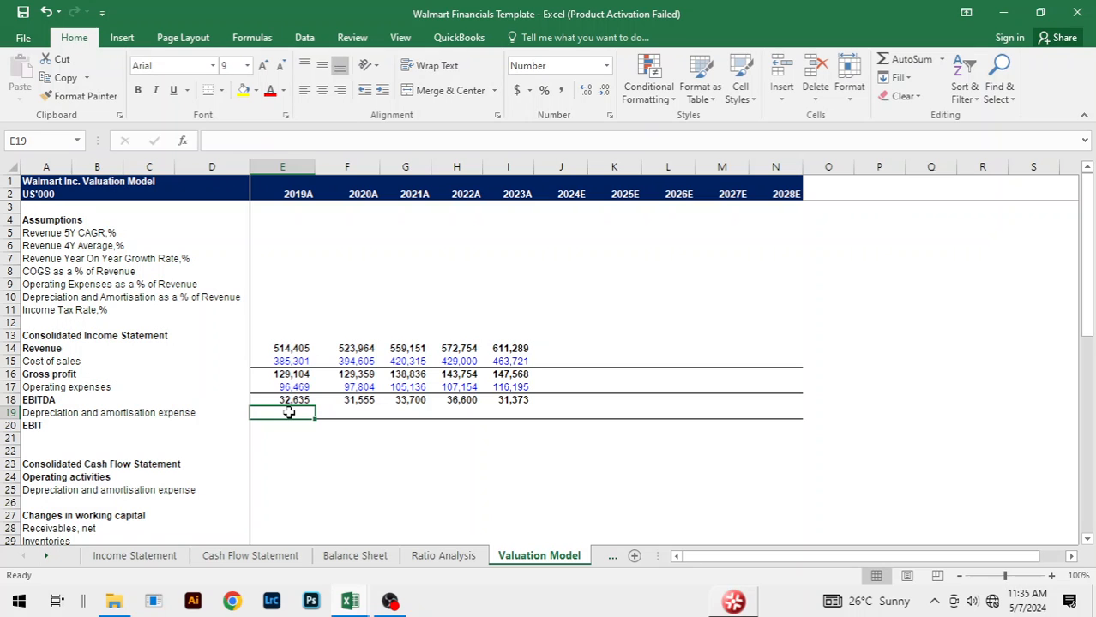
text(=)
key(ctrl+Page_Up)
key(ctrl+Page_Up)
key(ctrl+Page_Up)
key(ctrl+Page_Up)
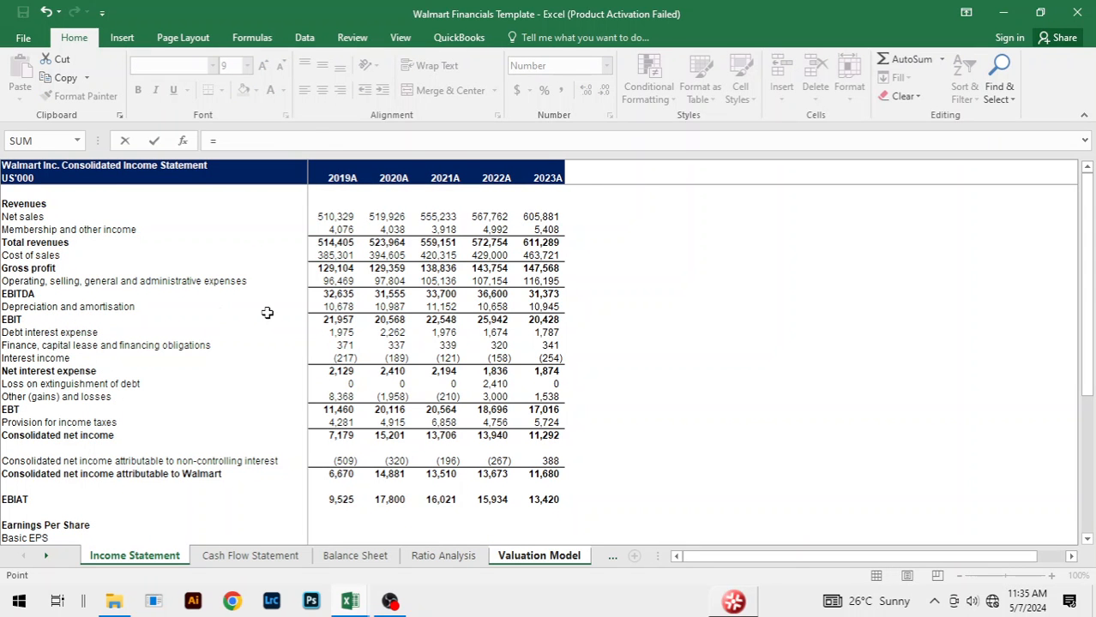
click(331, 306)
key(Return)
Step: Fill the income statement Depreciation and amortisation expense link across from 2019A to 2023A
key(Up)
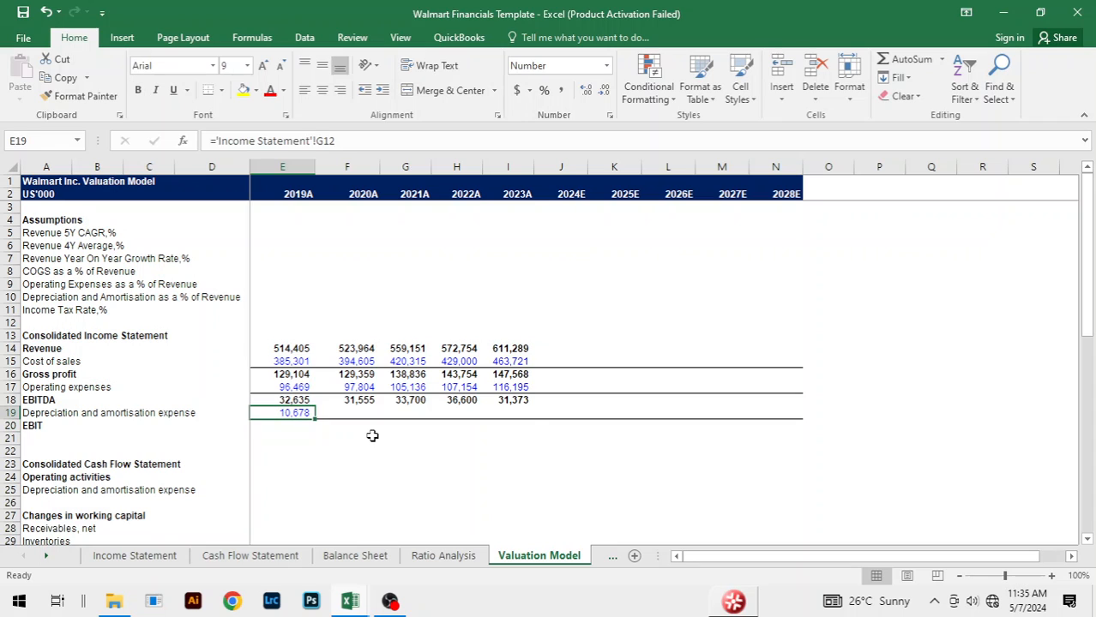
key(shift+Right)
key(shift+Right)
key(shift+Right)
key(shift+Right)
key(ctrl+r)
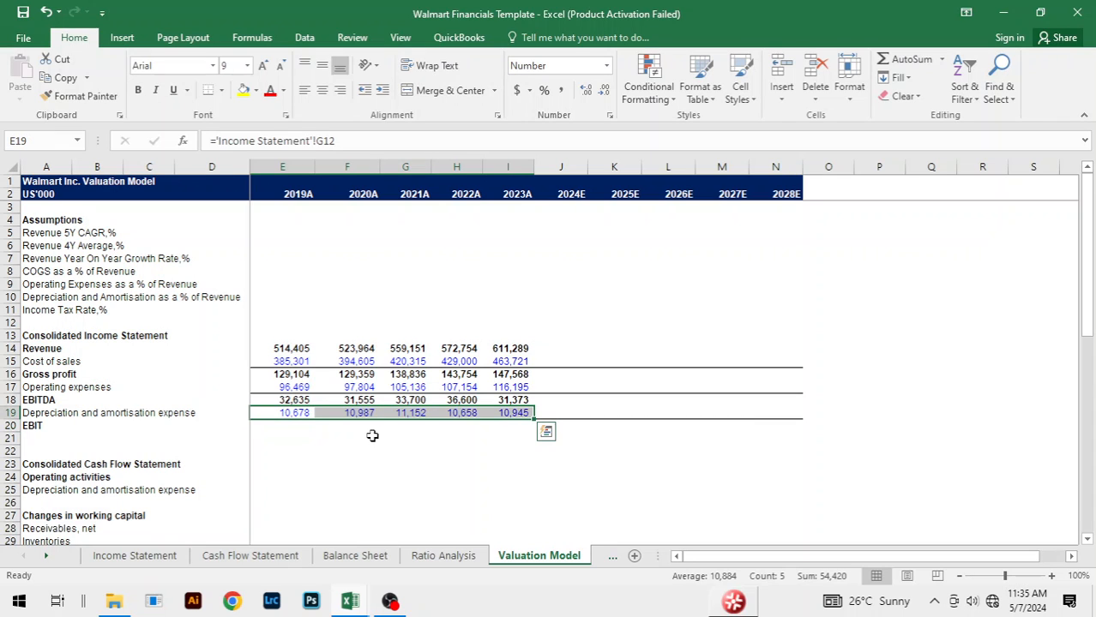
Step: Calculate the 2019A EBIT in E20 as EBITDA minus depreciation and amortisation expense, =E18-E19
key(Down)
text(=)
key(Up)
key(Up)
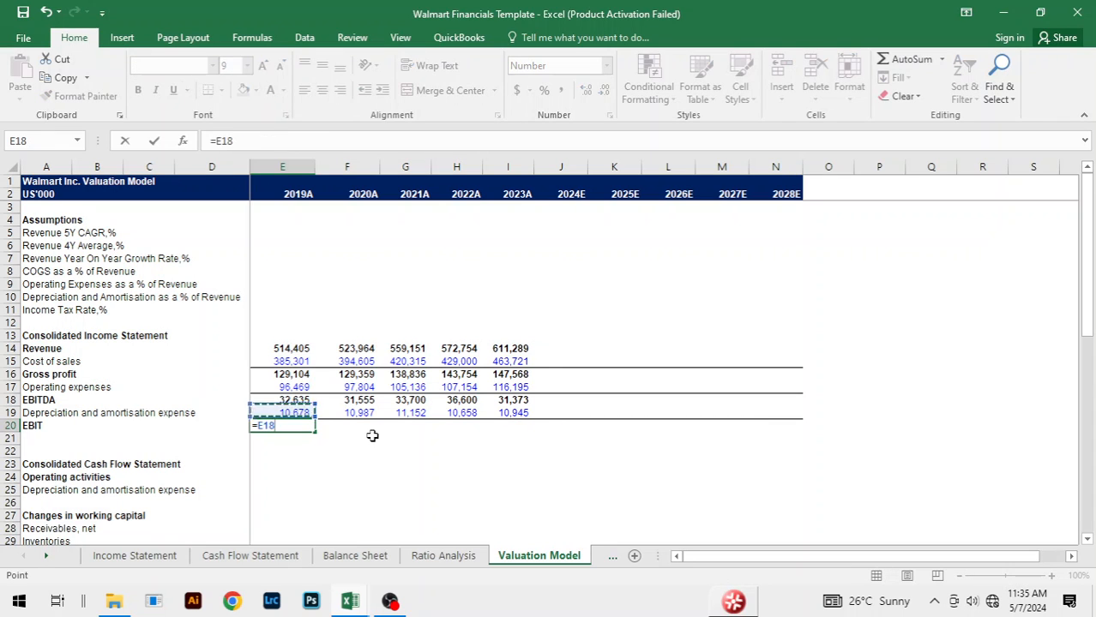
text(-)
key(Up)
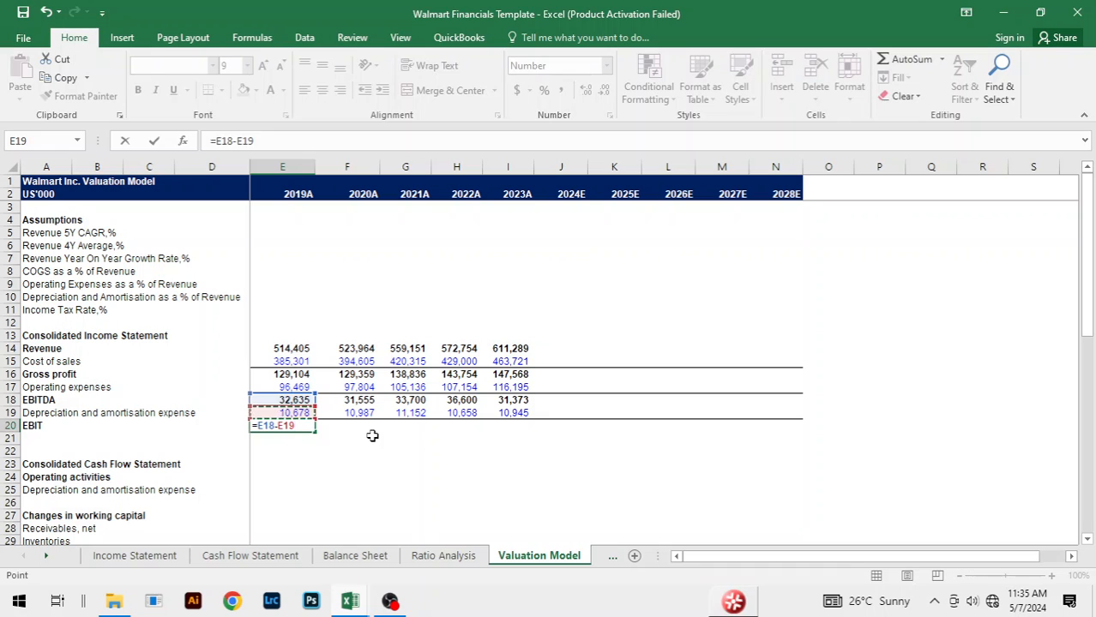
key(Return)
Step: Fill the EBIT formula across from 2019A to 2023A
key(Up)
key(shift+Right)
key(shift+Right)
key(shift+Right)
key(shift+Right)
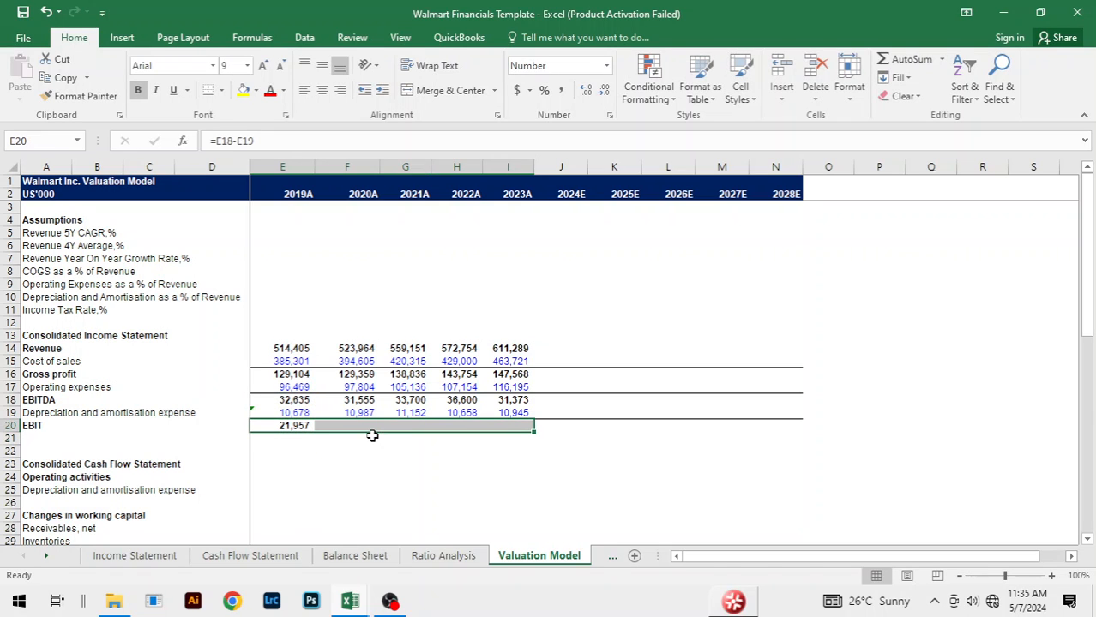
key(ctrl+r)
Step: Ignore the formula error flagged on the Depreciation and amortisation expense cells in row 19, 2019A to 2023A
click(278, 412)
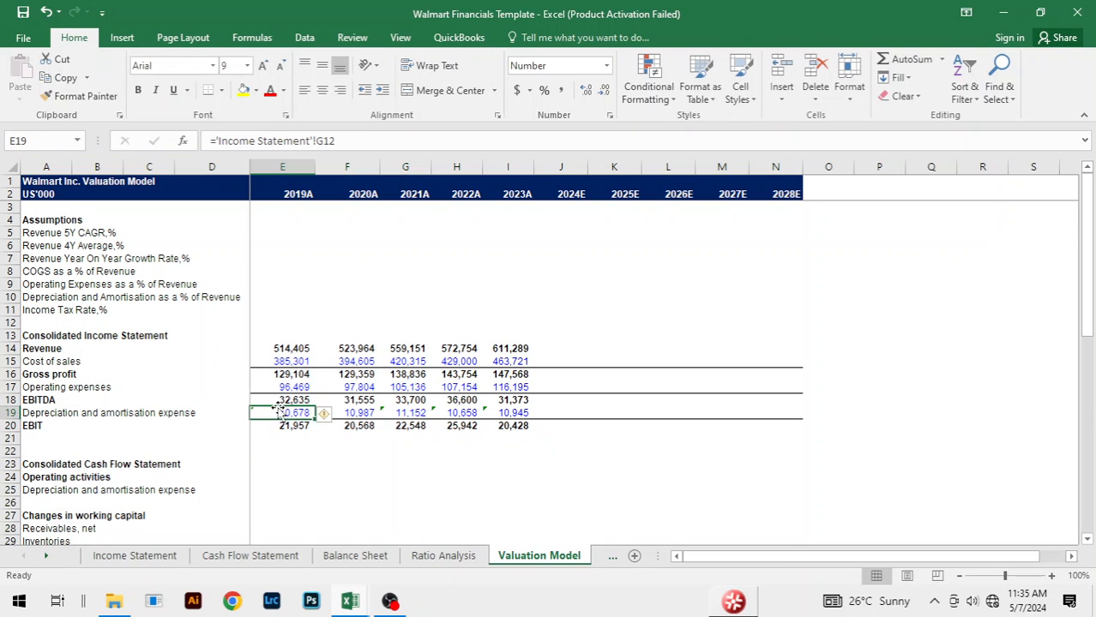
key(shift+Right)
key(shift+Right)
key(shift+Right)
key(shift+Right)
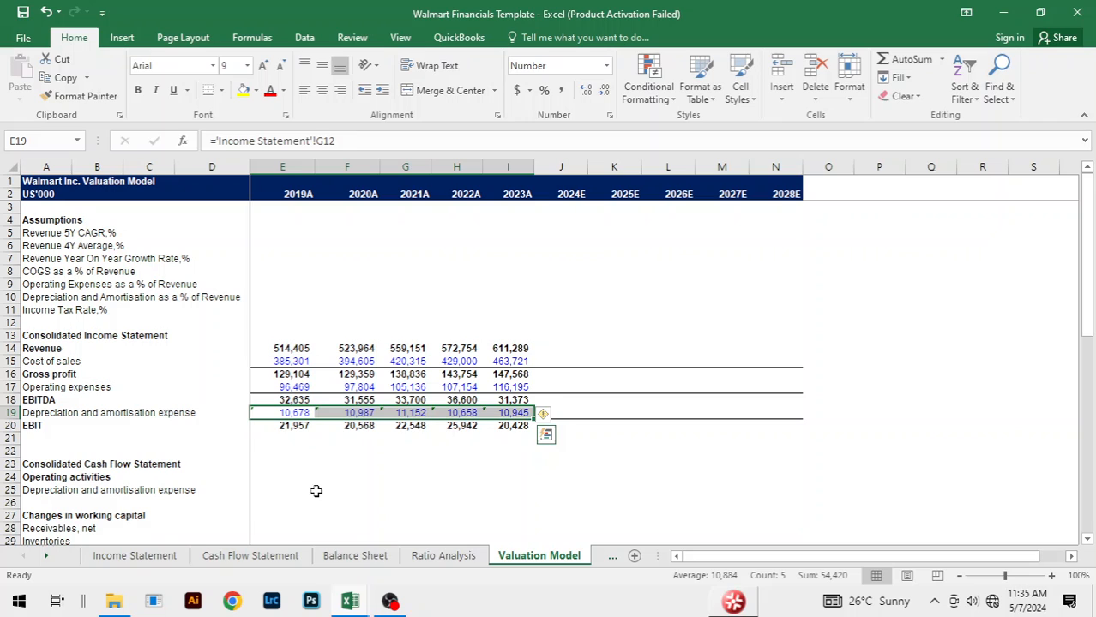
click(547, 415)
click(608, 497)
click(405, 505)
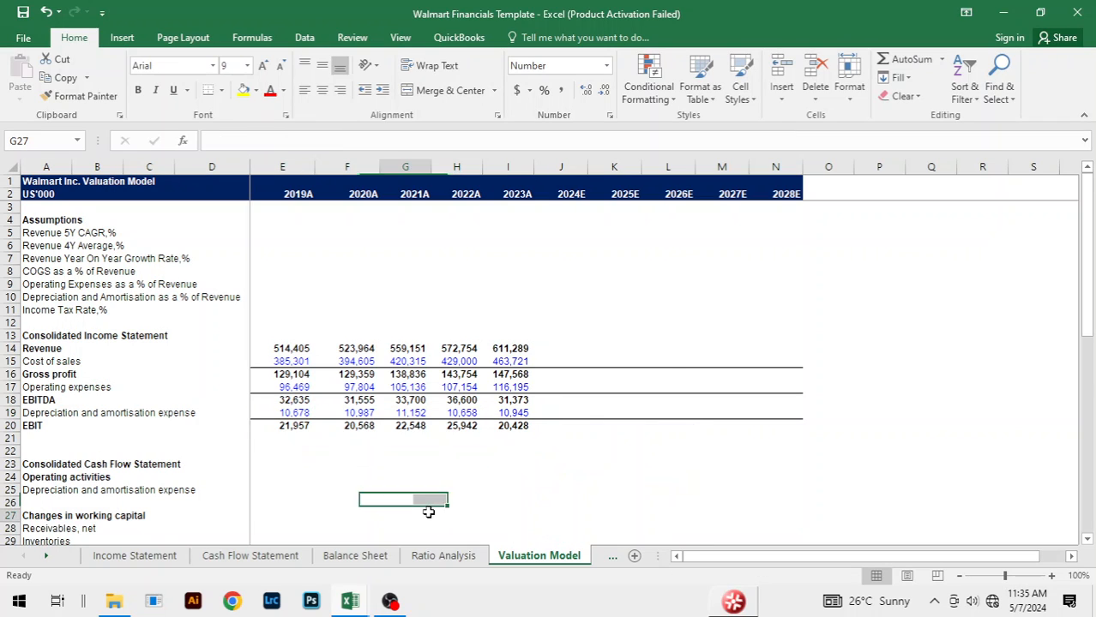
click(729, 477)
click(470, 482)
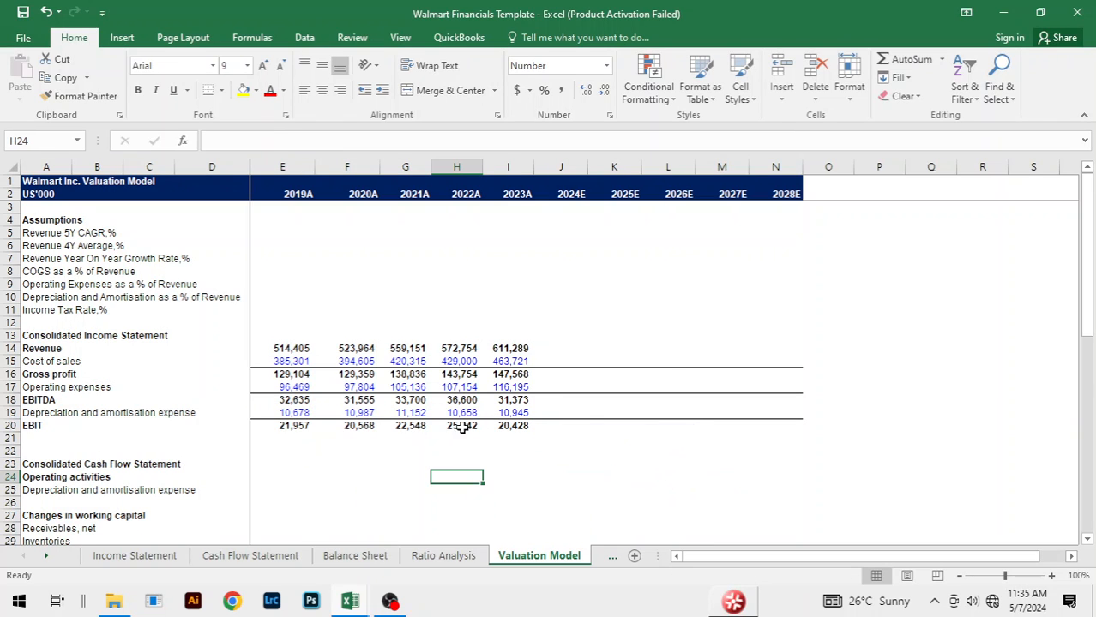
click(382, 463)
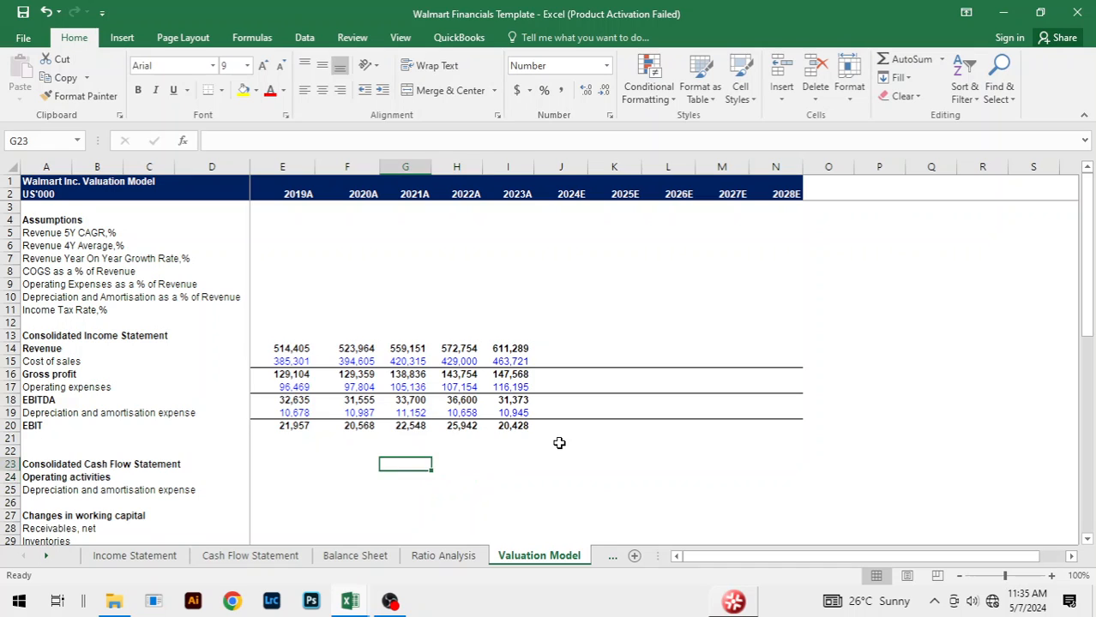
Step: Link the 2019A cash flow Depreciation and amortisation expense in E25 to the income statement row above, =E19
scroll(557, 443, down, 2)
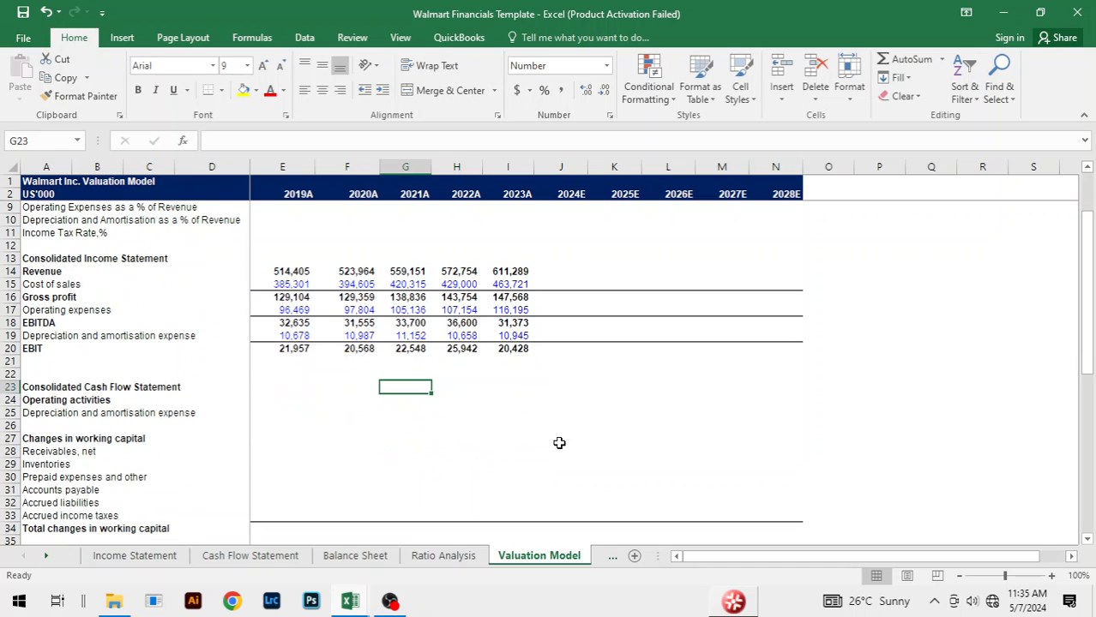
click(281, 412)
text(=)
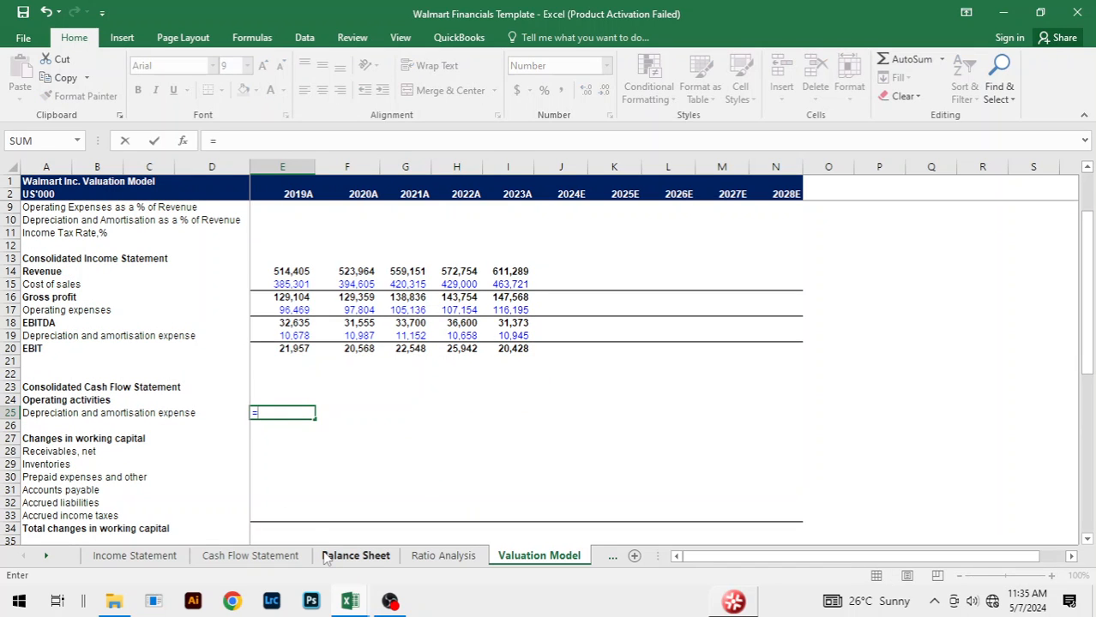
key(Up)
key(Up)
key(Up)
key(Up)
key(Up)
key(Up)
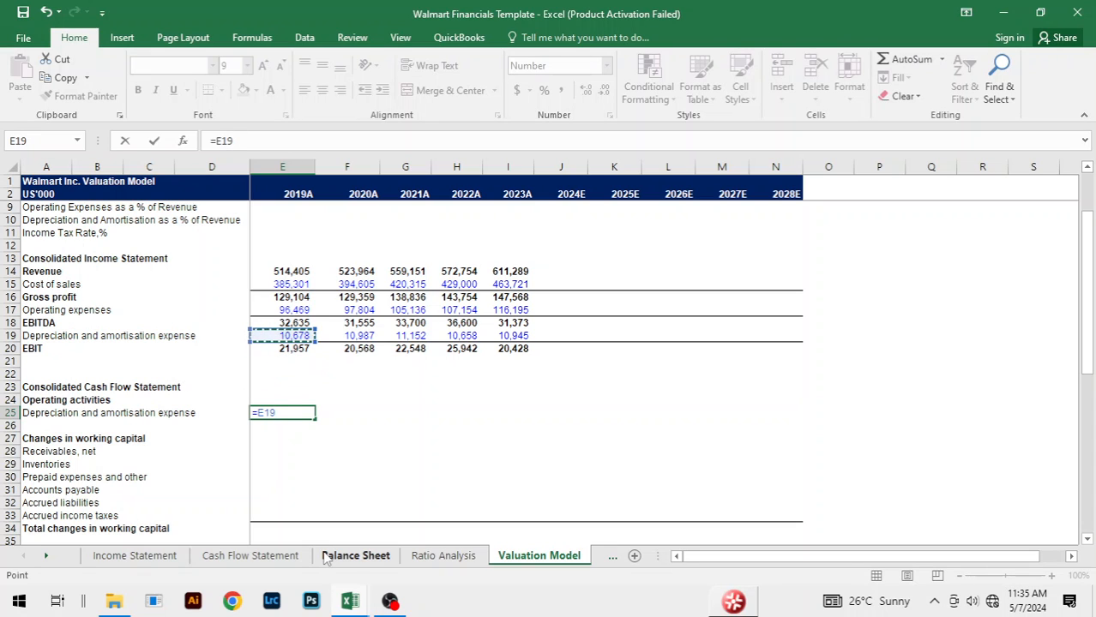
key(Return)
Step: Fill the cash flow Depreciation and amortisation expense link in row 25 across from 2019A to 2023A
key(Up)
key(shift+Right)
key(shift+Right)
key(shift+Right)
key(shift+Right)
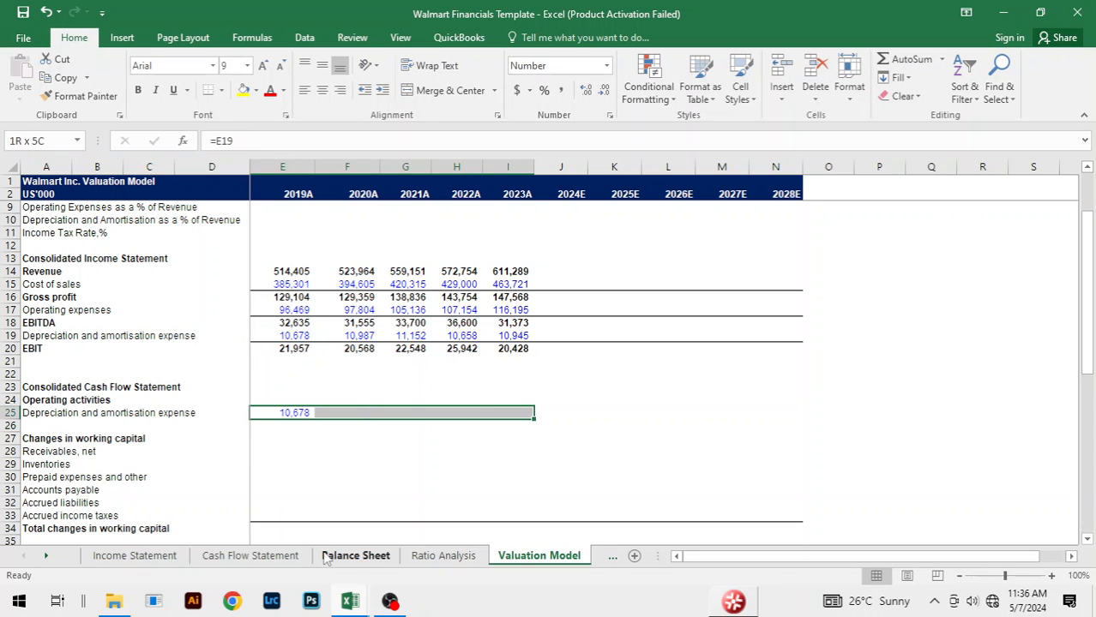
key(ctrl+r)
Step: Link the 2019A change in Receivables, net in E28 to G15 on the Cash Flow Statement sheet
key(Down)
key(Down)
key(Down)
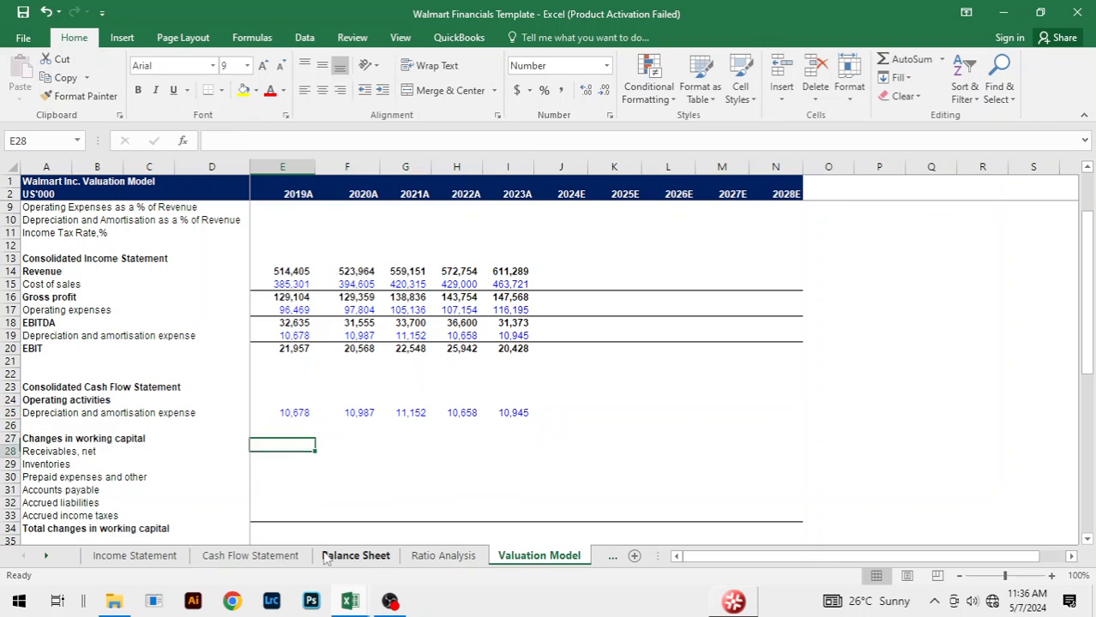
text(=)
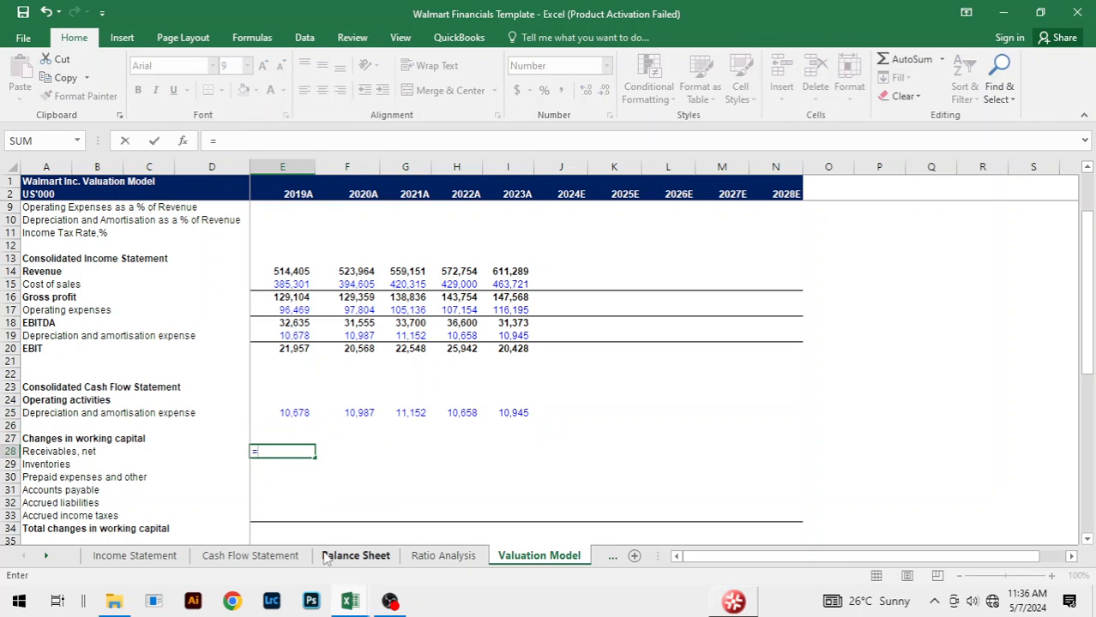
scroll(521, 453, down, 2)
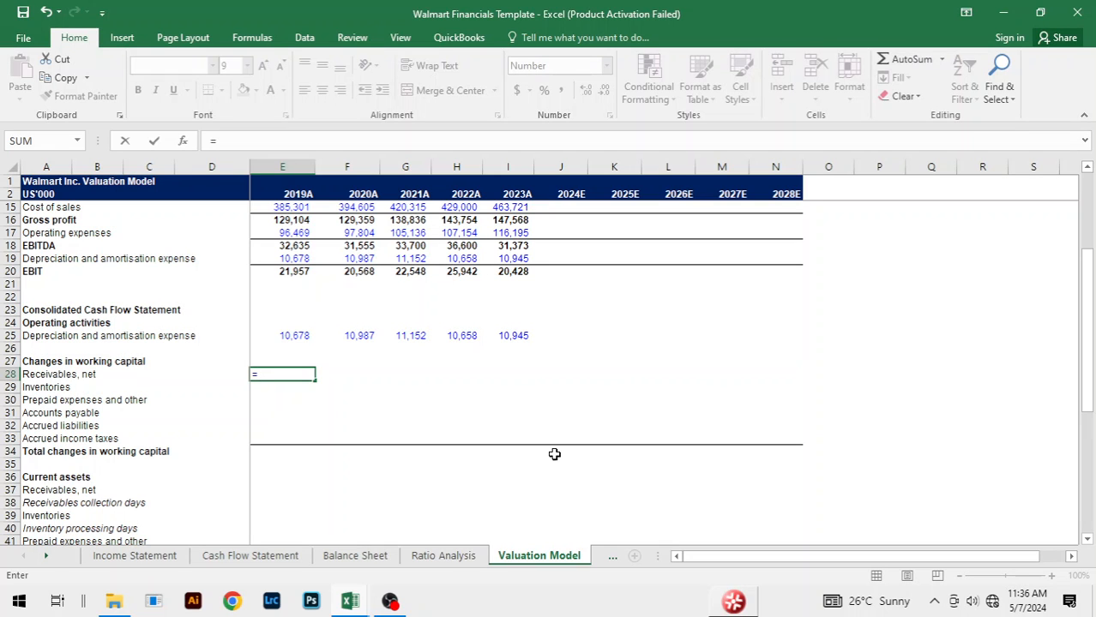
key(ctrl+Page_Up)
key(ctrl+Page_Up)
key(ctrl+Page_Up)
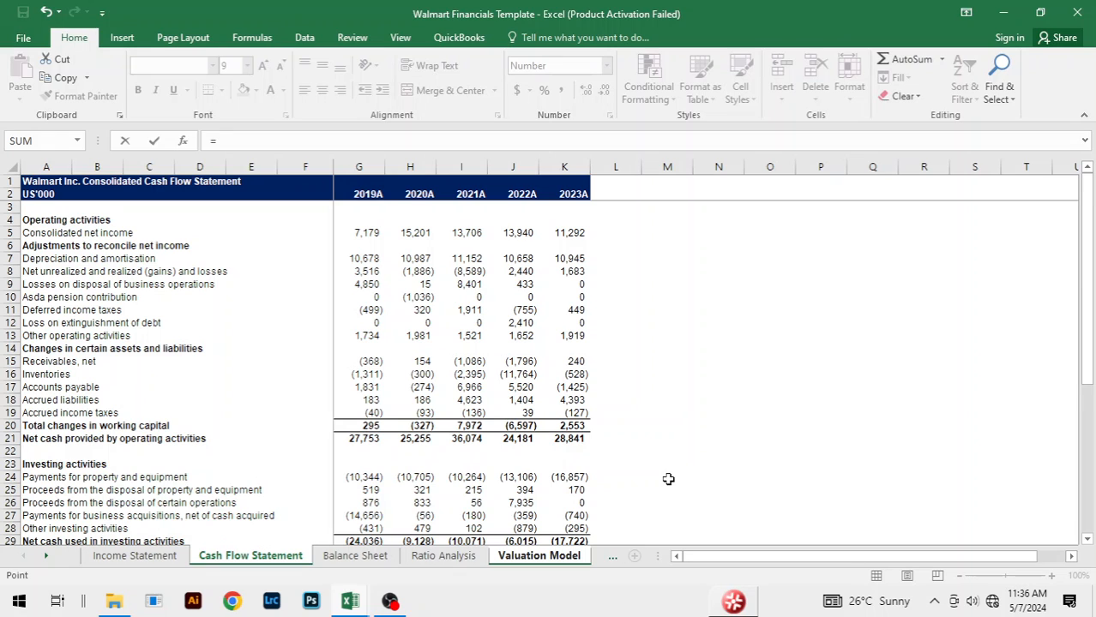
click(374, 362)
key(Return)
Step: Fill the working capital Receivables, net link across from 2019A to 2023A
key(Up)
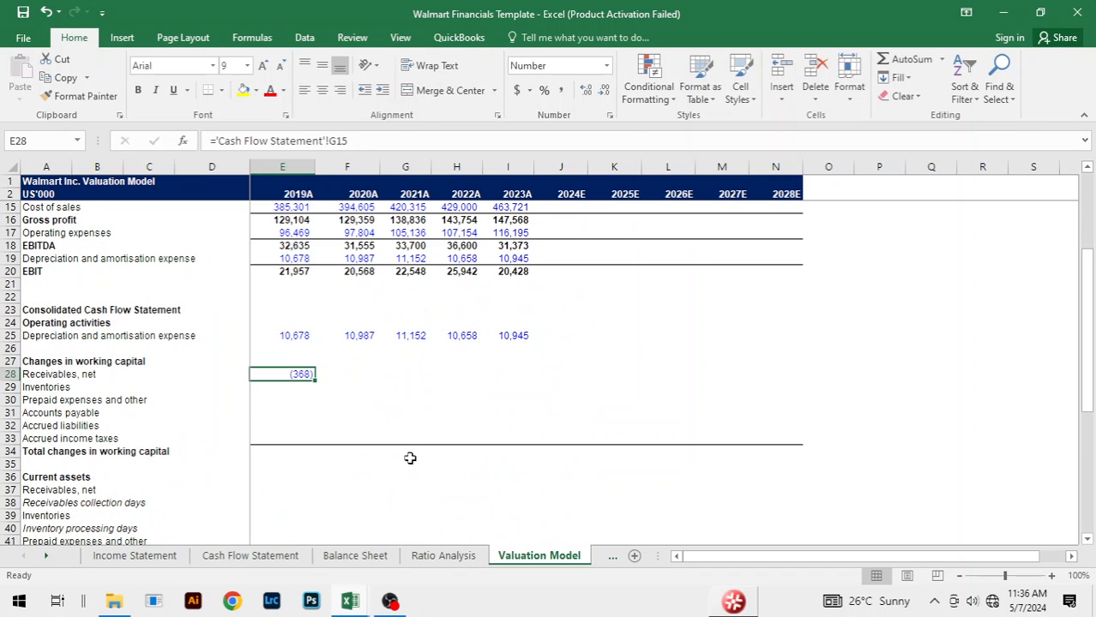
key(shift+Right)
key(shift+Right)
key(shift+Right)
key(shift+Right)
key(ctrl+r)
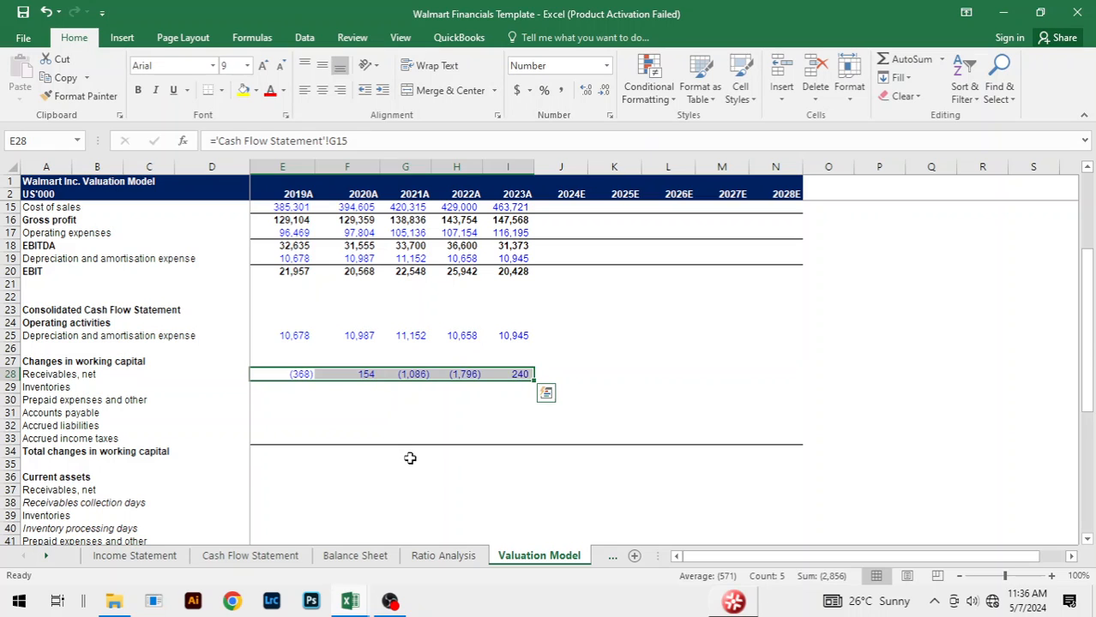
Step: Link the 2019A change in Inventories in E29 to G16 on the Cash Flow Statement sheet
key(Down)
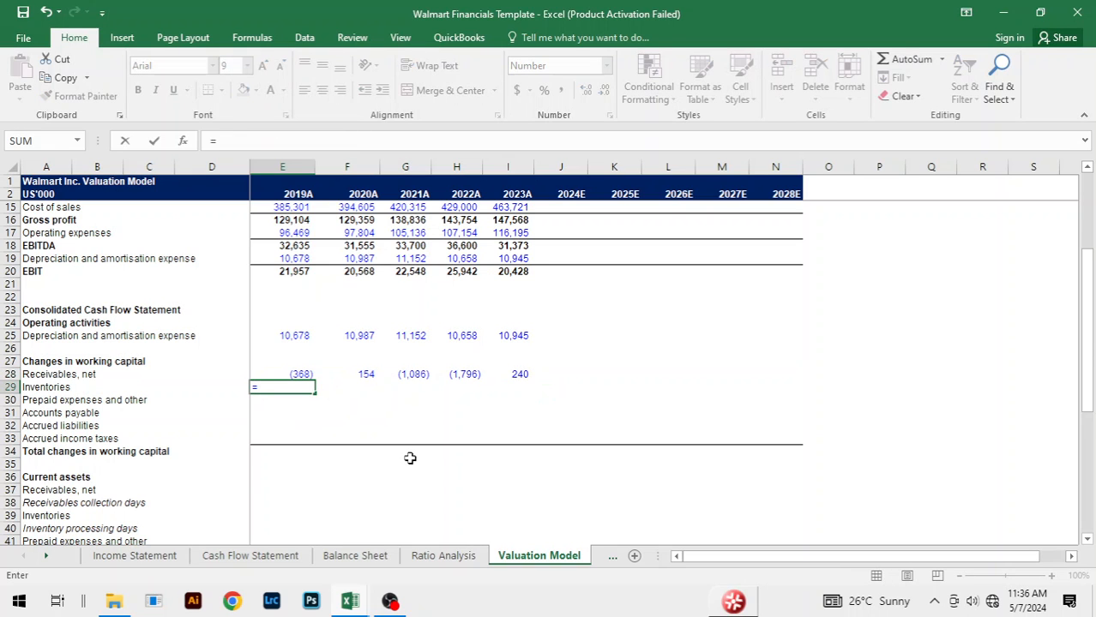
key(ctrl+Page_Up)
key(ctrl+Page_Up)
key(ctrl+Page_Up)
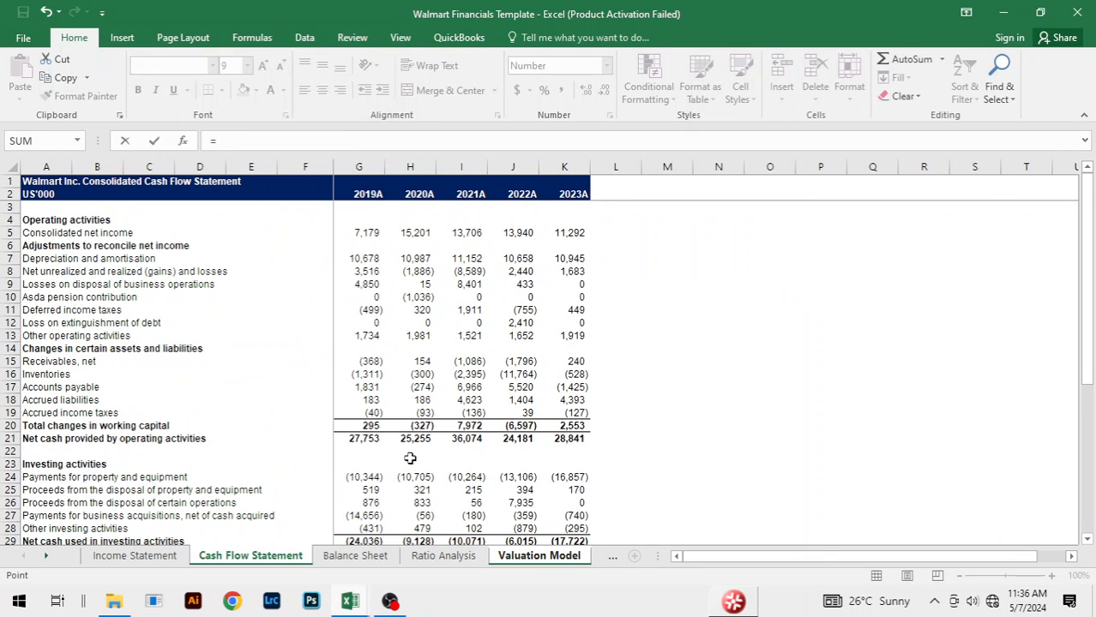
click(367, 374)
key(Return)
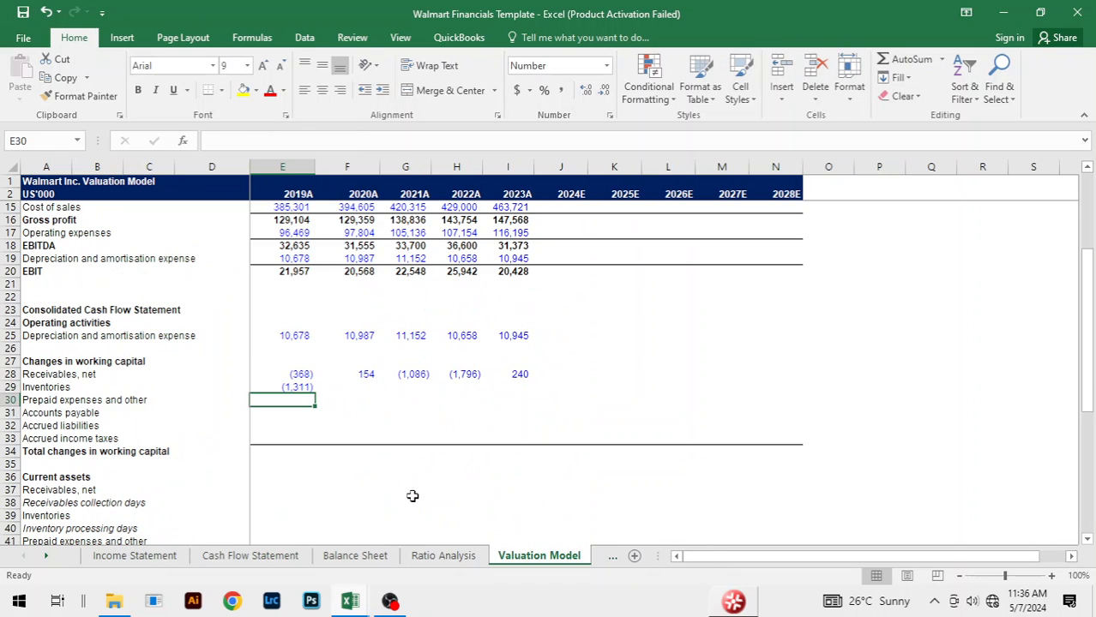
Step: Fill the working capital Inventories link across from 2019A to 2023A
key(Up)
key(shift+Right)
key(shift+Right)
key(shift+Right)
key(shift+Right)
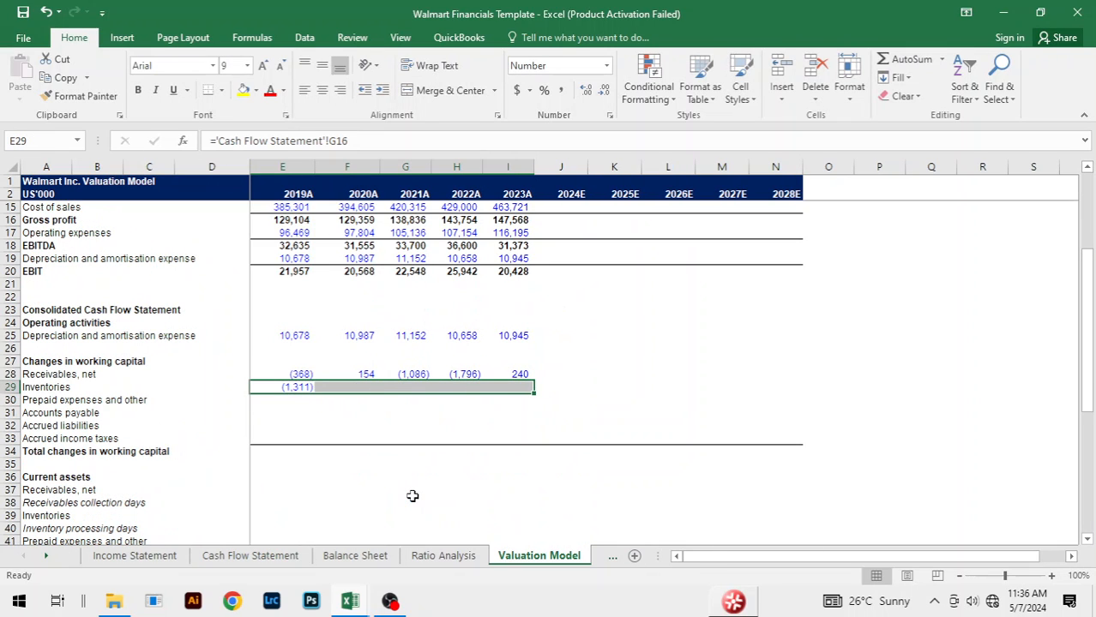
key(ctrl+r)
key(Down)
text(=)
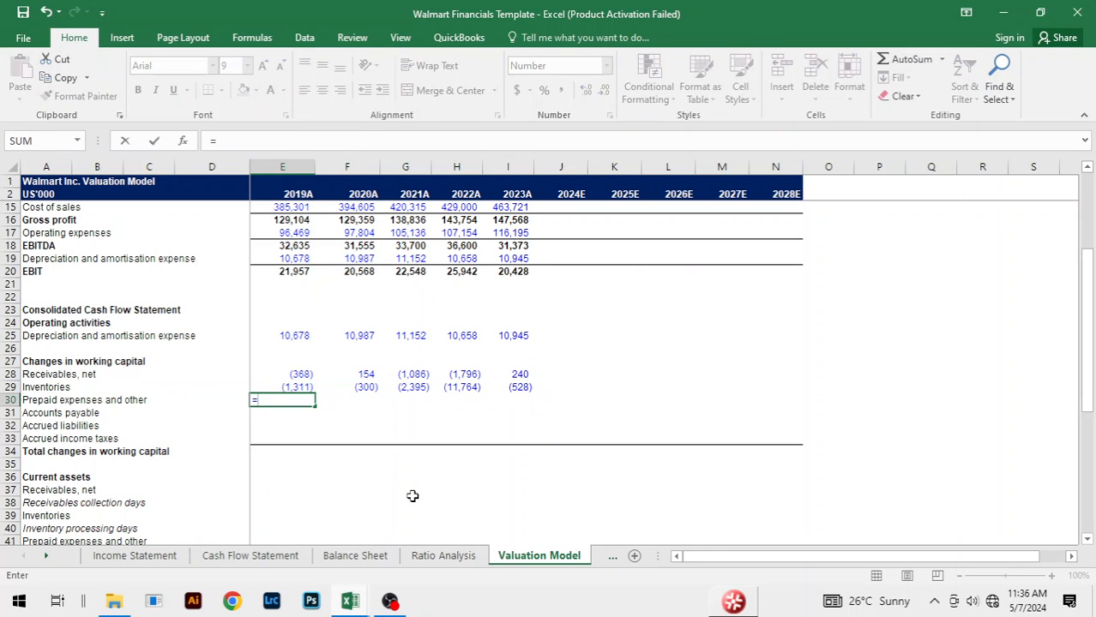
key(ctrl+Page_Up)
key(ctrl+Page_Up)
key(ctrl+Page_Up)
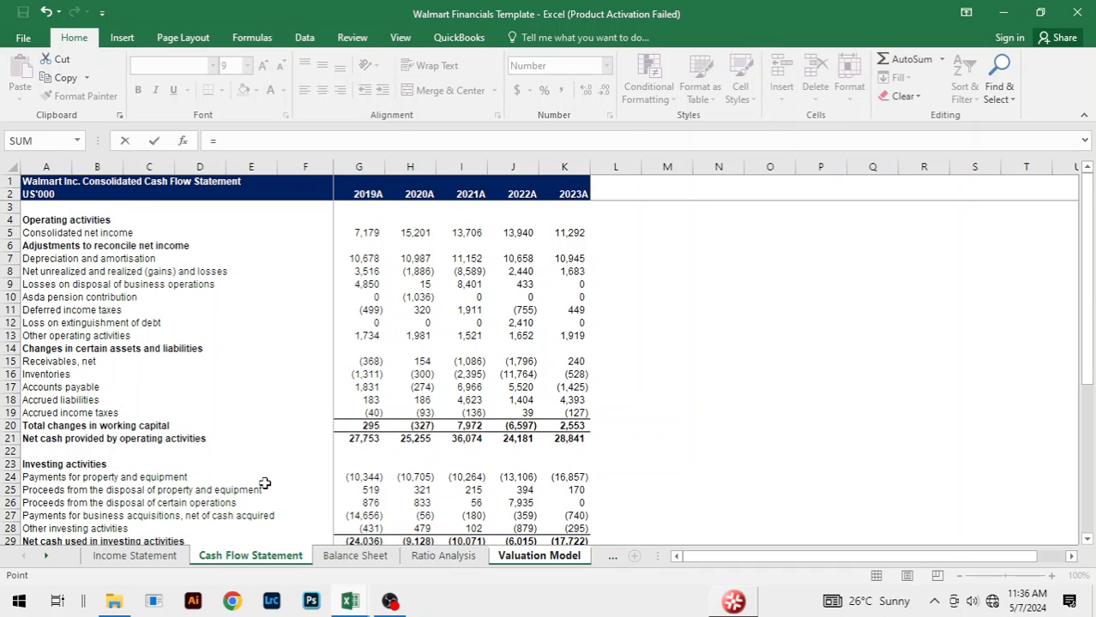
key(Escape)
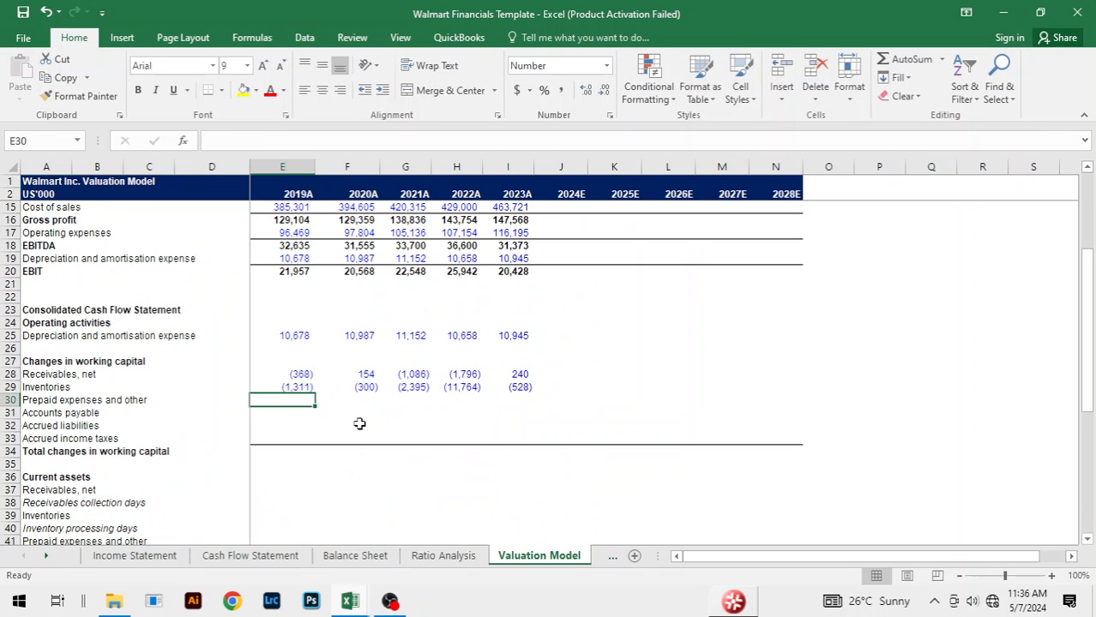
Step: Enter 0 for the 2019A change in Prepaid expenses and other in E30 and fill it across to 2023A
text(0)
key(ctrl+Return)
key(shift+Right)
key(shift+Right)
key(shift+Right)
key(shift+Right)
key(ctrl+r)
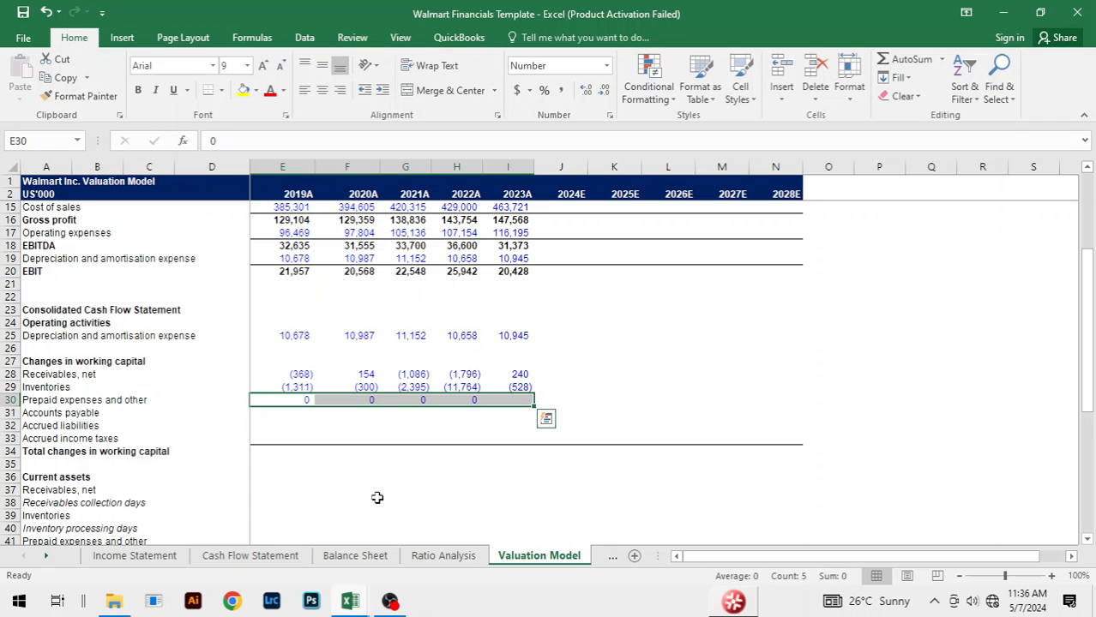
Step: Link the 2019A change in Accounts payable in E31 to G17 on the Cash Flow Statement sheet
key(Down)
text(=)
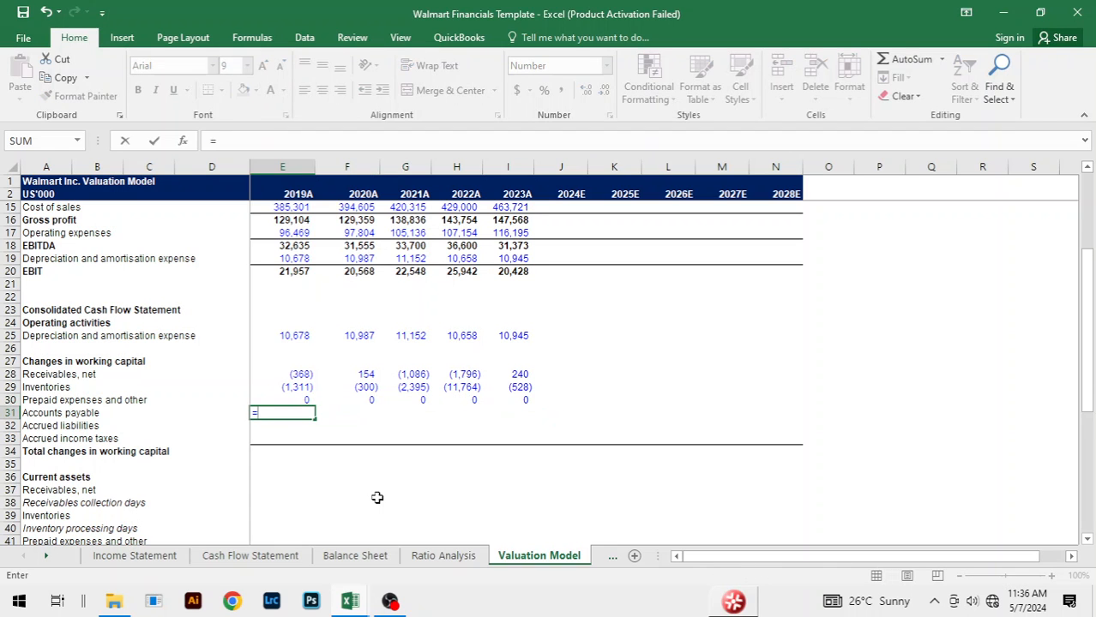
key(ctrl+Page_Up)
key(ctrl+Page_Up)
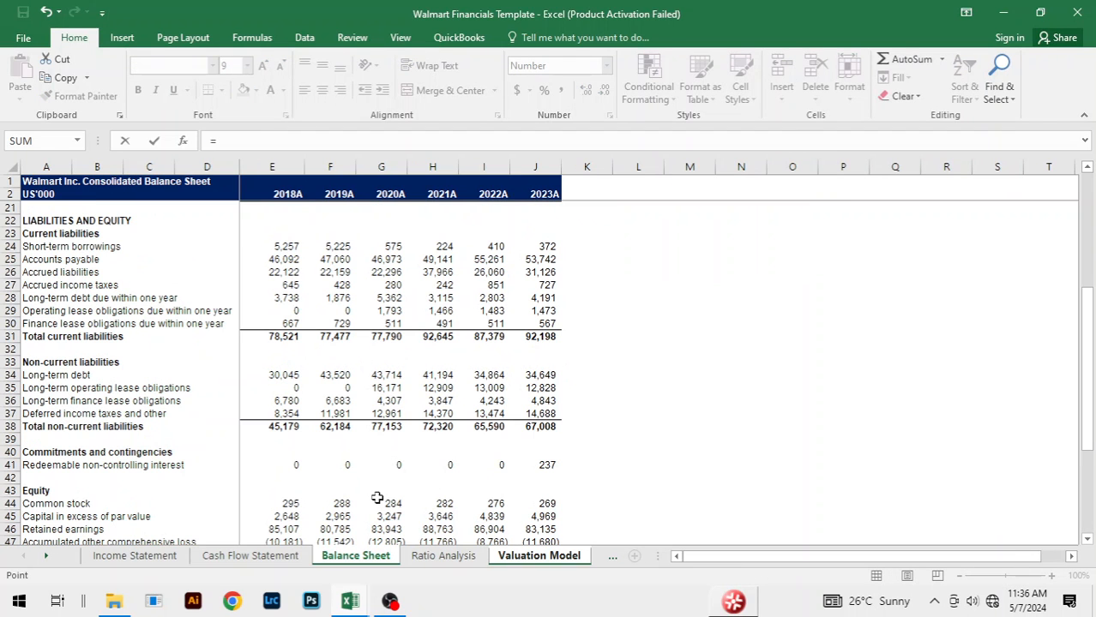
key(ctrl+Page_Up)
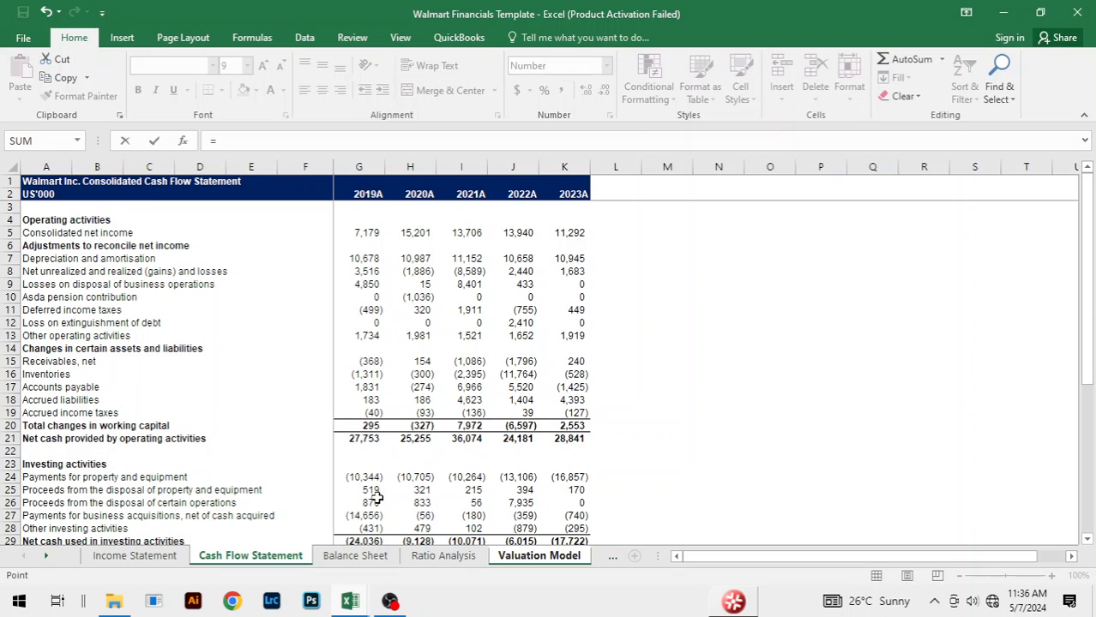
click(364, 387)
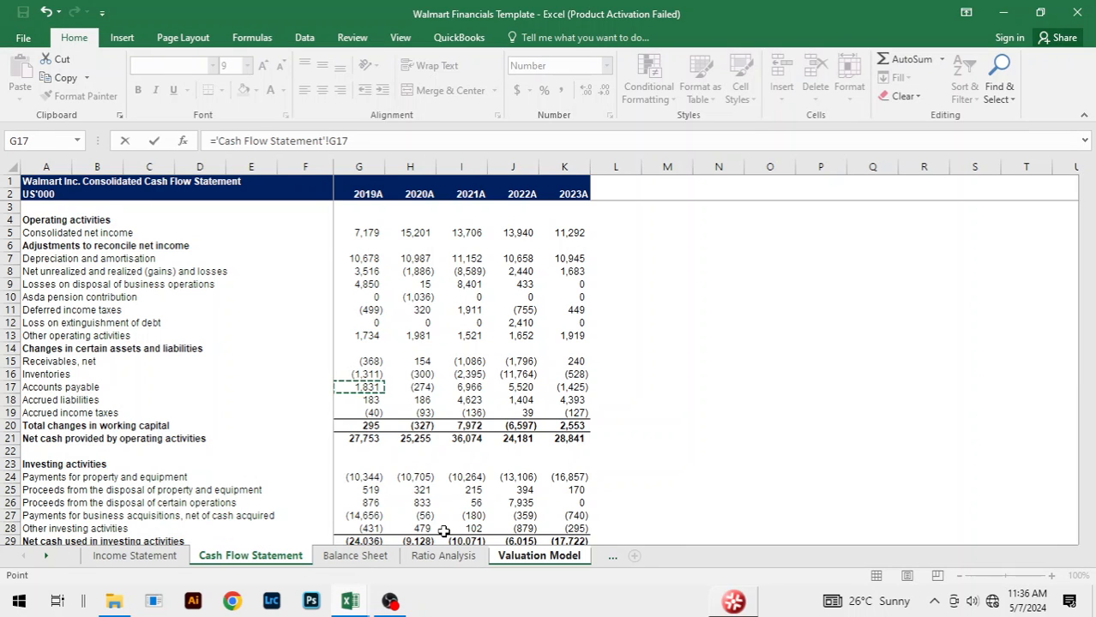
key(Return)
Step: Fill the working capital Accounts payable link across from 2019A to 2023A
key(Up)
key(shift+Right)
key(shift+Right)
key(shift+Right)
key(shift+Right)
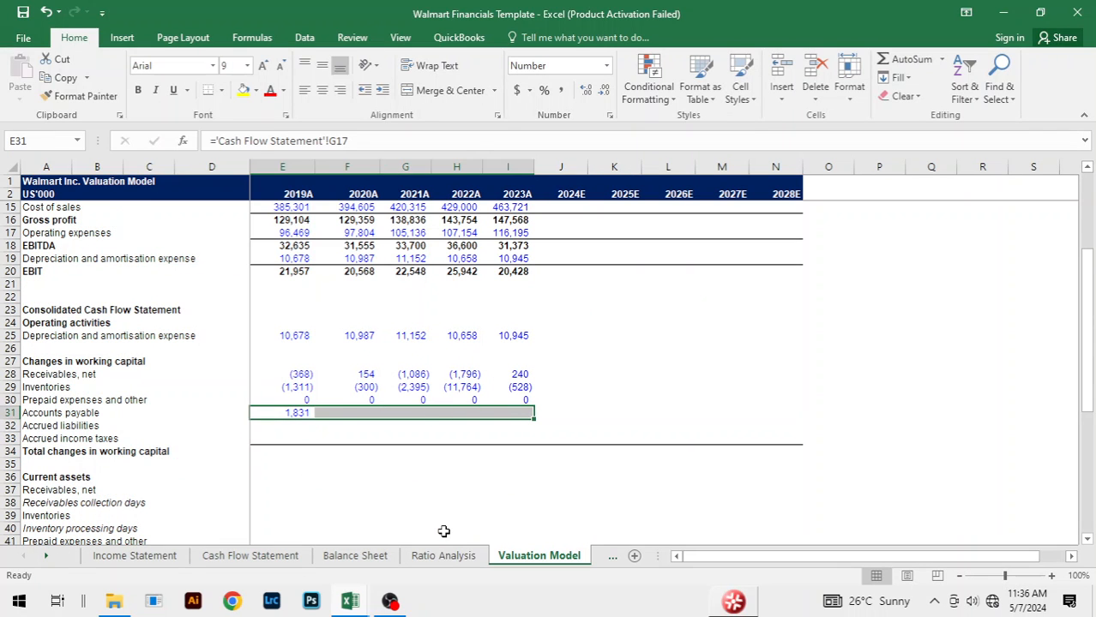
key(ctrl+r)
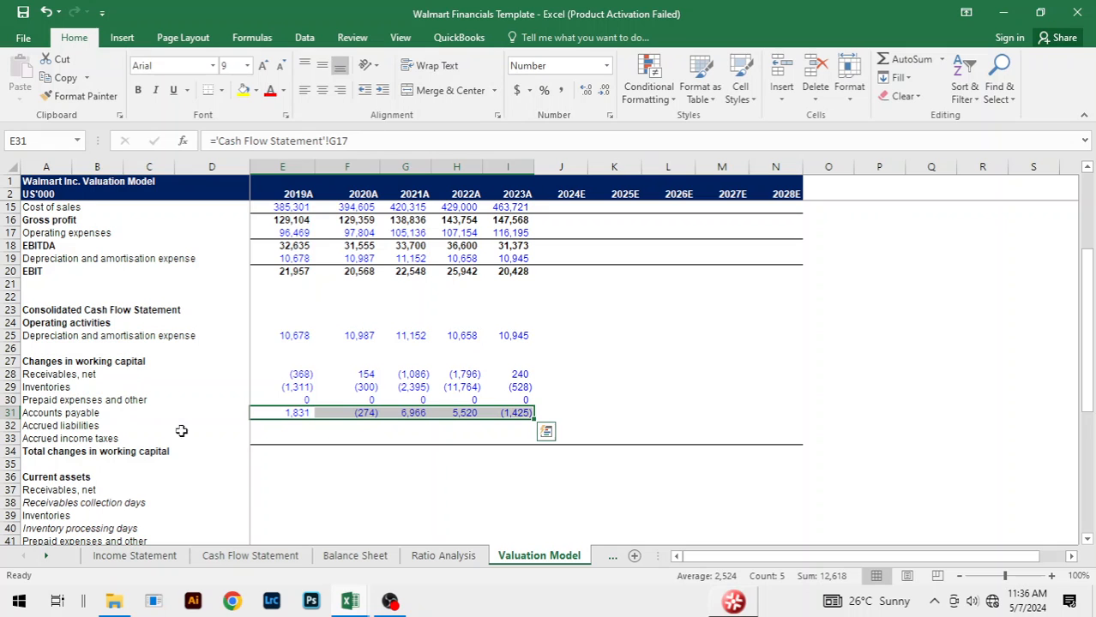
Step: Examine the Prepaid expenses and other line on the Balance Sheet and check the Cash Flow Statement for a corresponding working capital line
click(355, 559)
scroll(238, 336, up, 6)
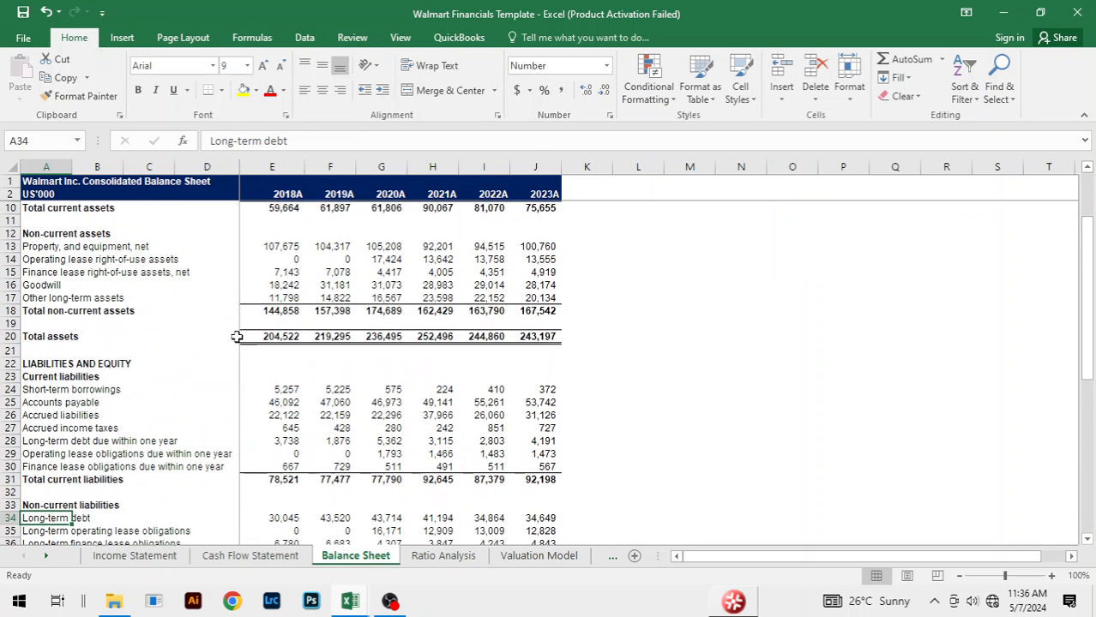
click(47, 285)
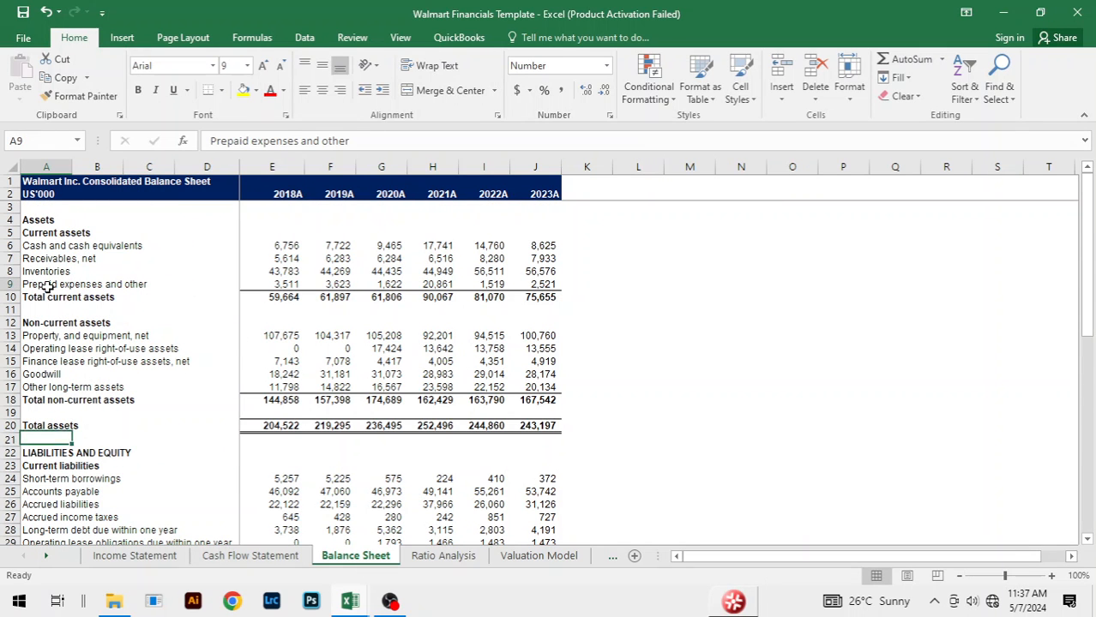
click(248, 562)
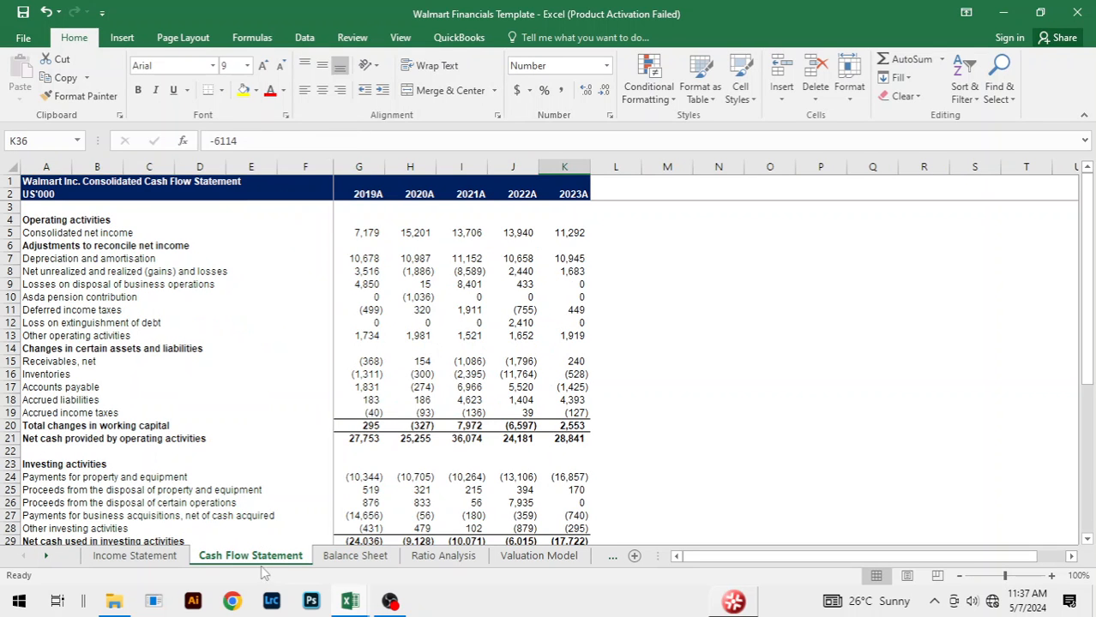
click(163, 556)
click(219, 558)
click(538, 556)
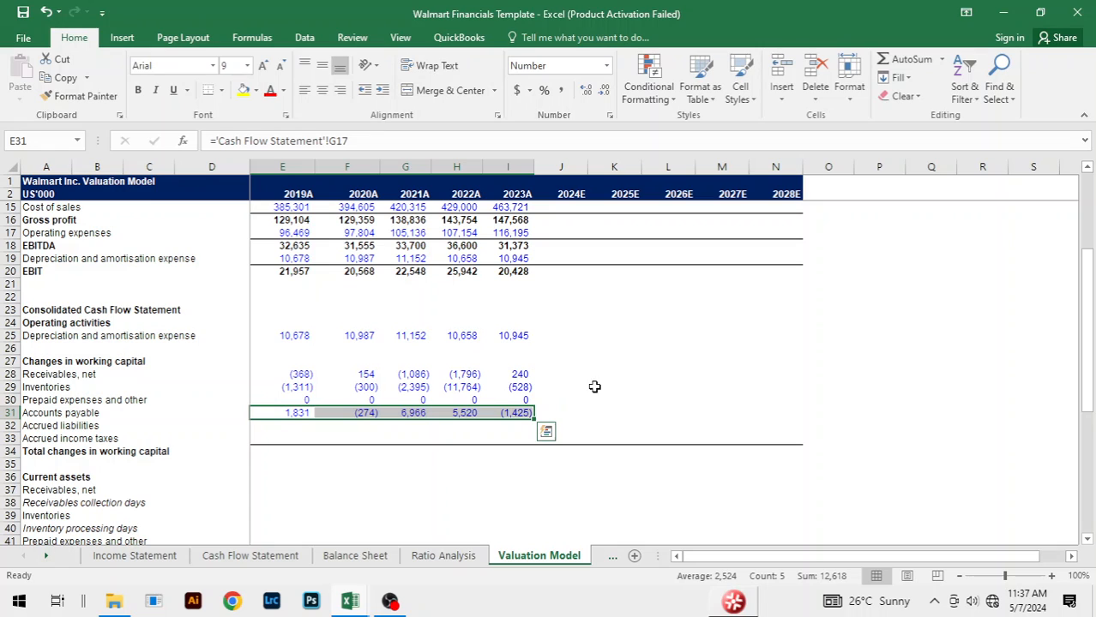
Step: Link the 2019A change in Accrued liabilities in E32 to G18 on the Cash Flow Statement sheet
click(304, 425)
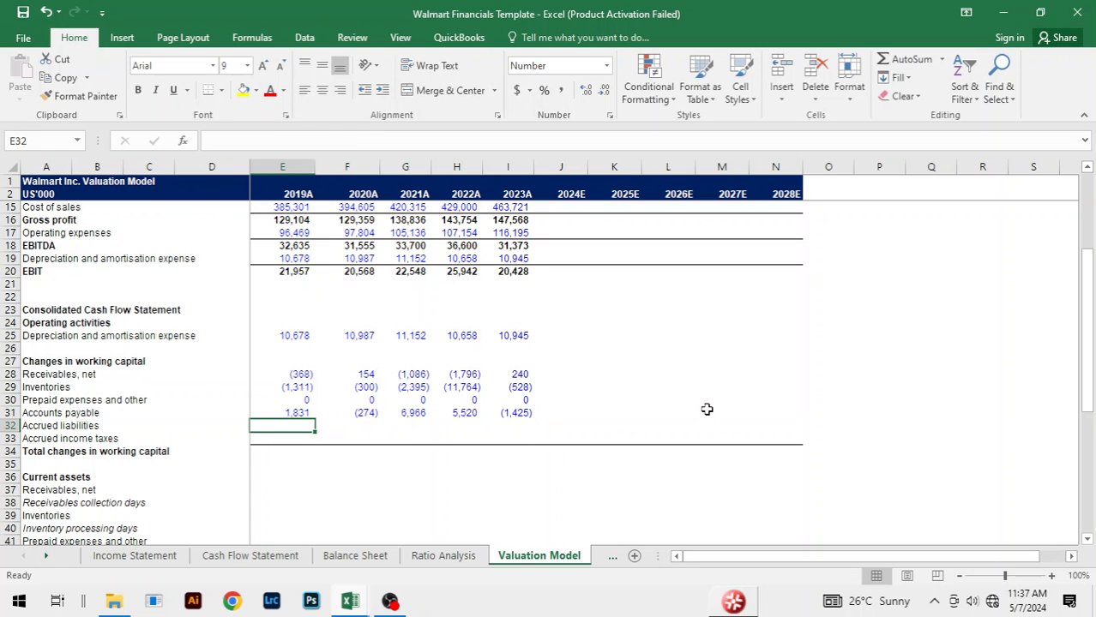
text(=)
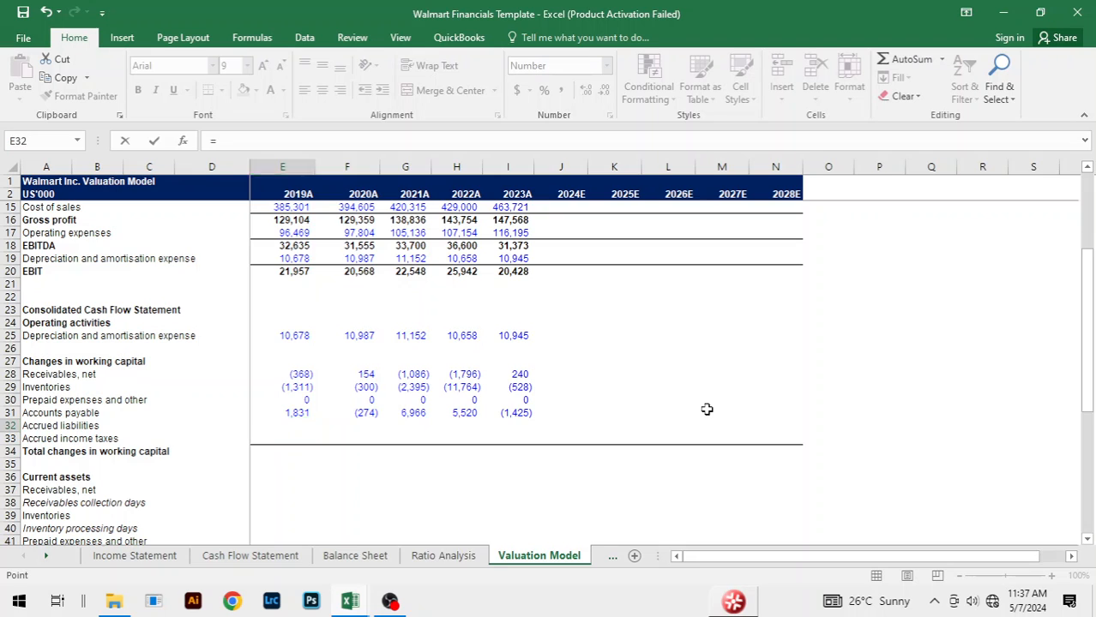
key(ctrl+Page_Up)
key(ctrl+Page_Up)
key(ctrl+Page_Up)
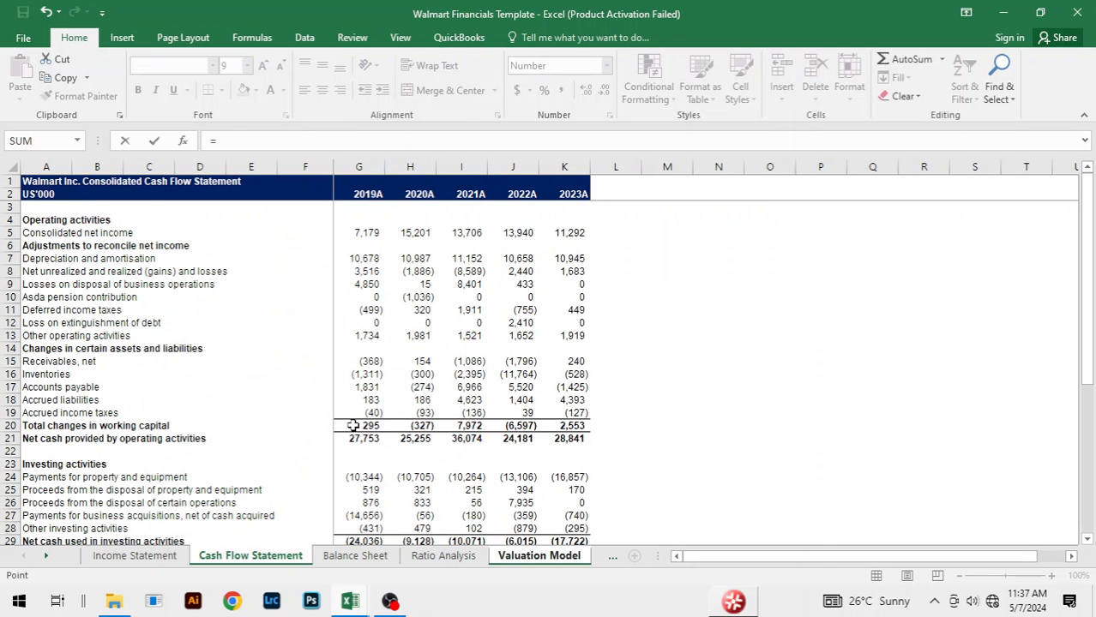
click(366, 401)
key(Return)
Step: Fill the working capital Accrued liabilities link across from 2019A to 2023A
key(Up)
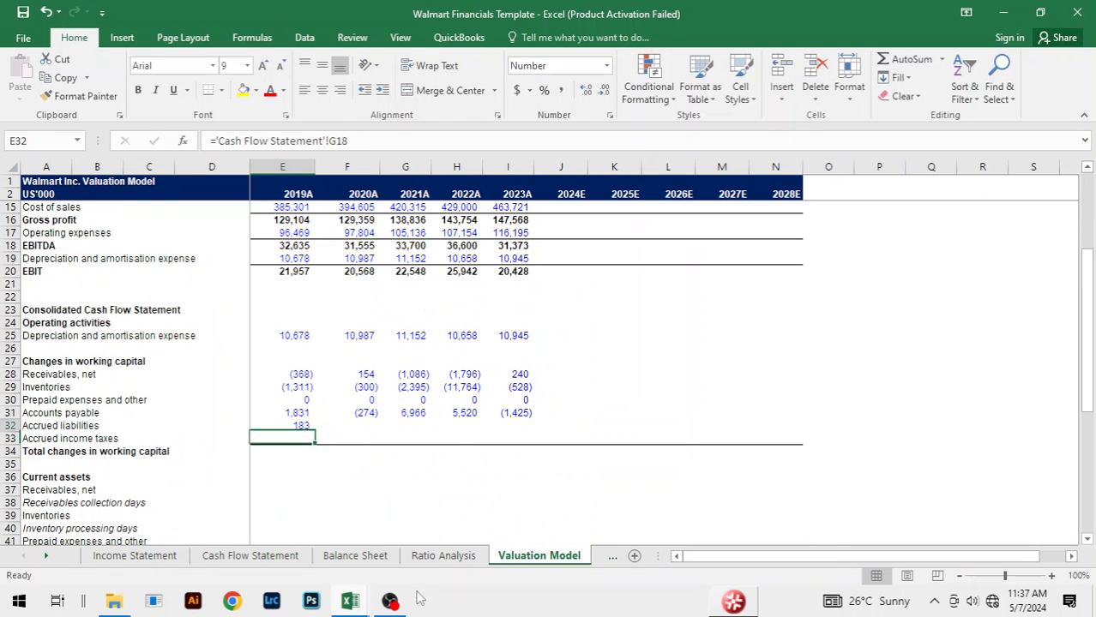
key(shift+Right)
key(shift+Right)
key(shift+Right)
key(shift+Right)
key(ctrl+r)
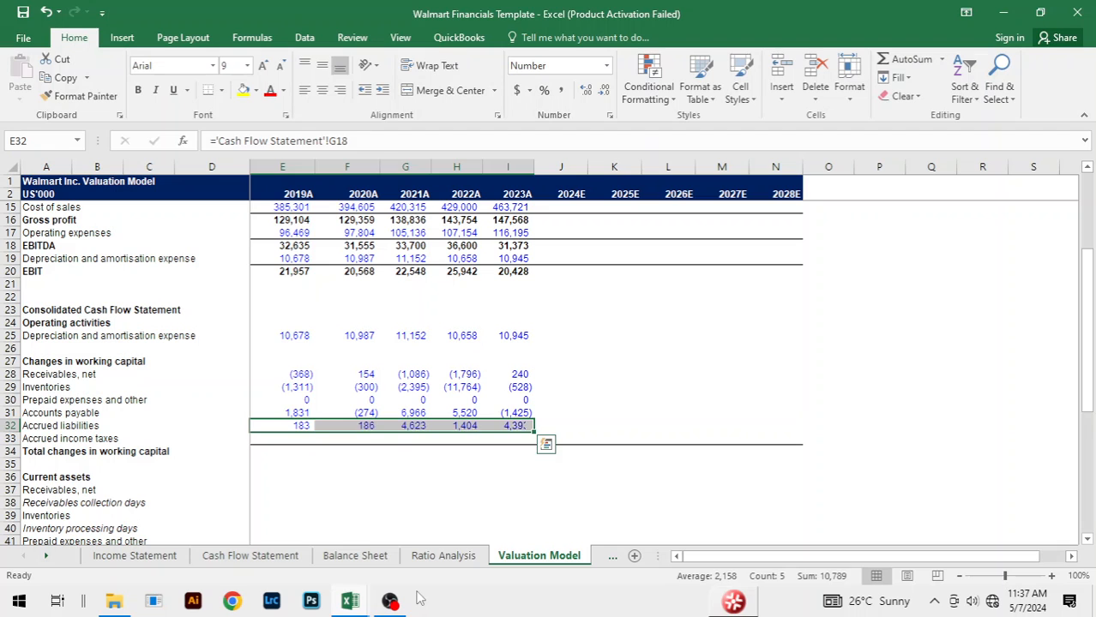
Step: Link the 2019A change in Accrued income taxes in E33 to G19 on the Cash Flow Statement sheet
key(Down)
text(=)
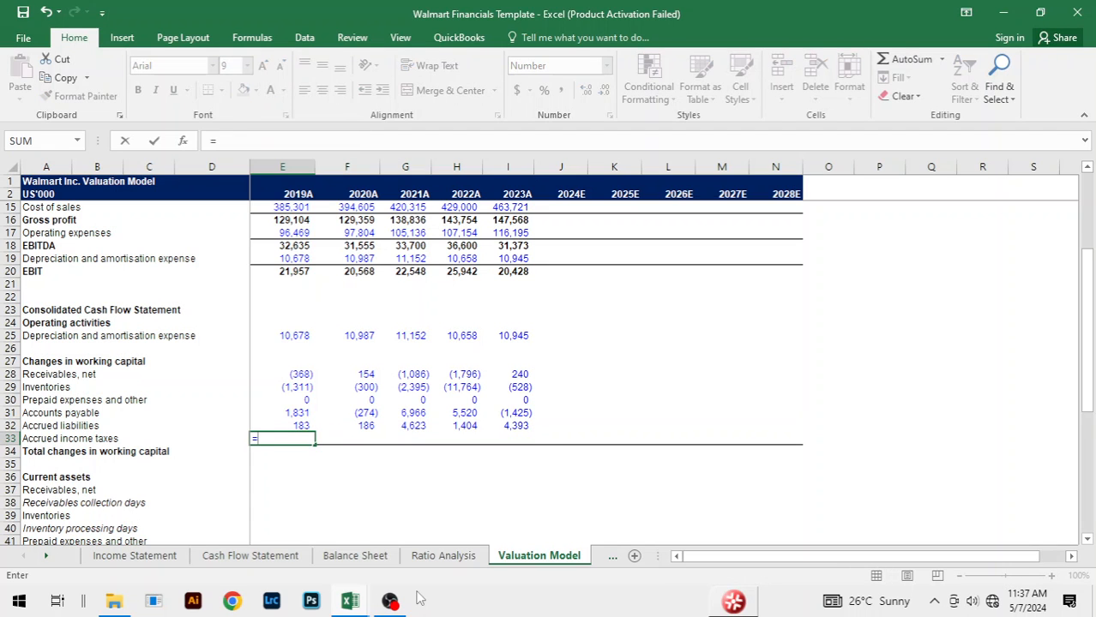
key(ctrl+Page_Up)
key(ctrl+Page_Up)
key(ctrl+Page_Up)
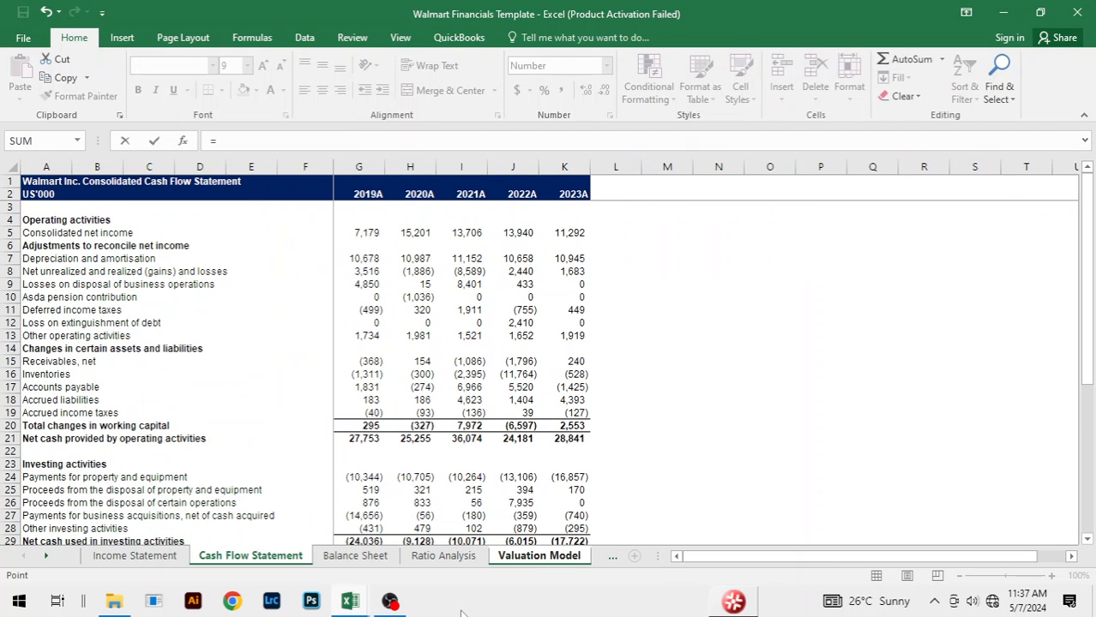
click(377, 413)
key(ctrl+Page_Down)
key(ctrl+Page_Down)
key(ctrl+Page_Down)
key(ctrl+Return)
Step: Fill the working capital Accrued income taxes link across from 2019A to 2023A and move to the total row beneath
key(shift+Right)
key(shift+Right)
key(shift+Right)
key(shift+Right)
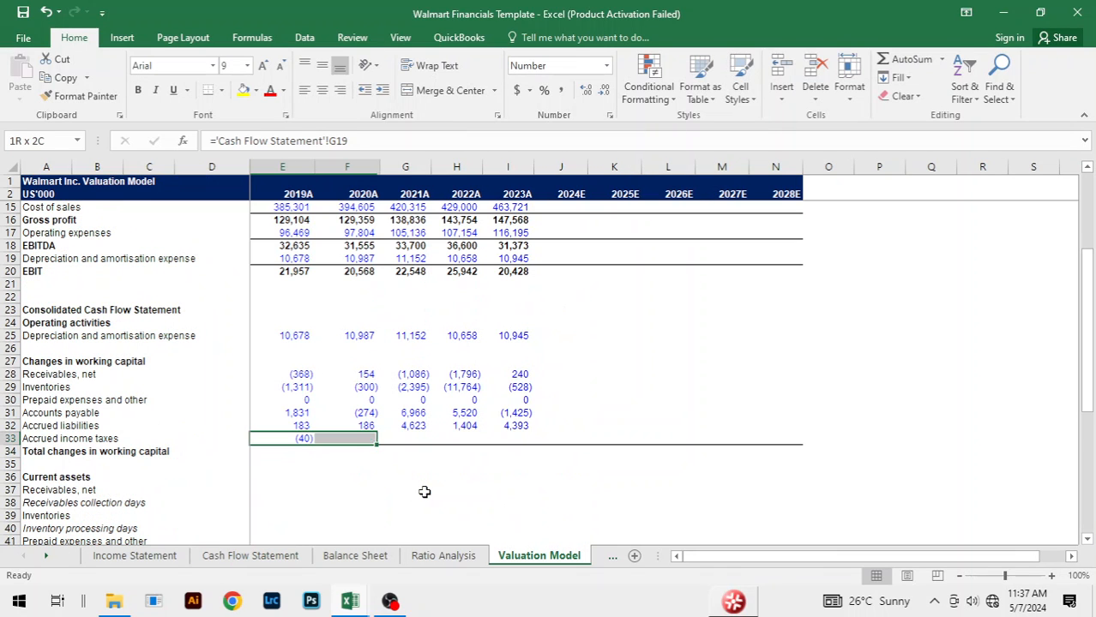
key(ctrl+r)
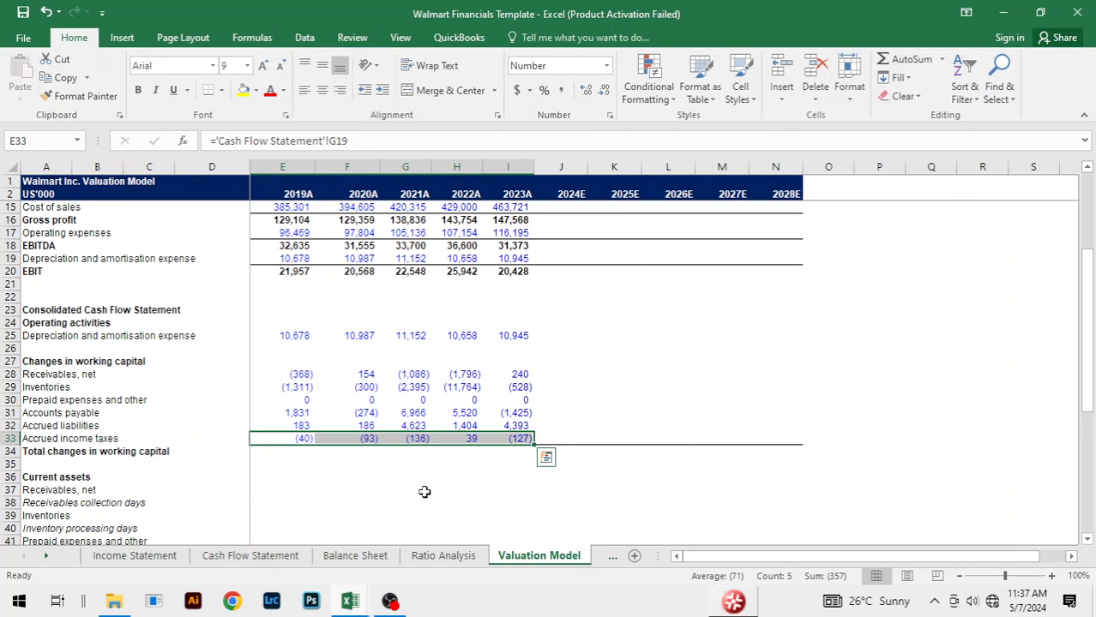
key(Down)
text(=)
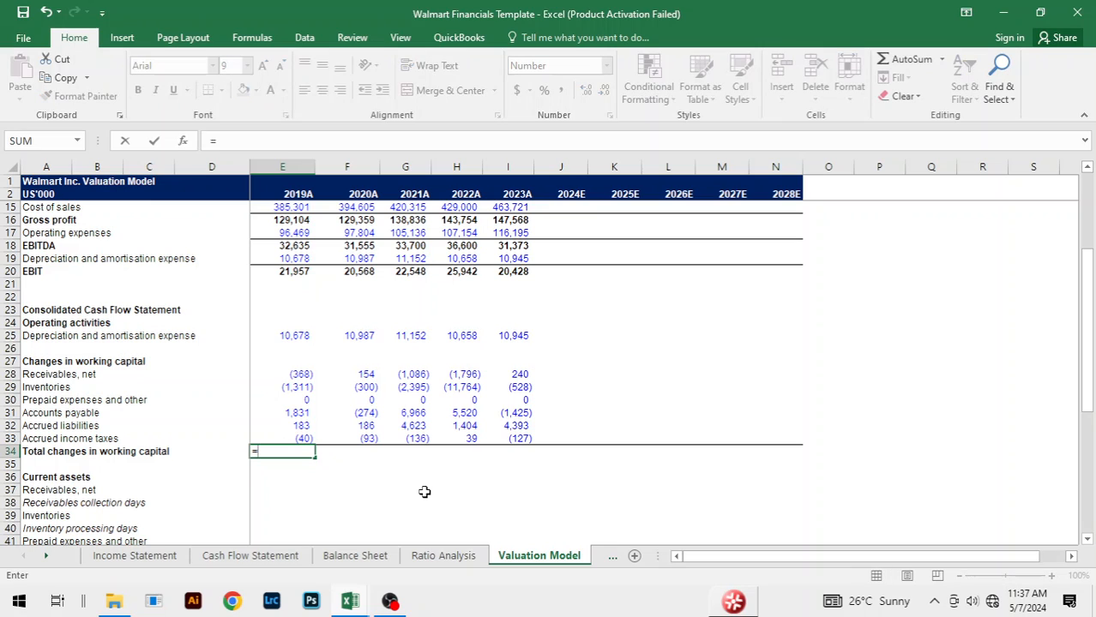
key(BackSpace)
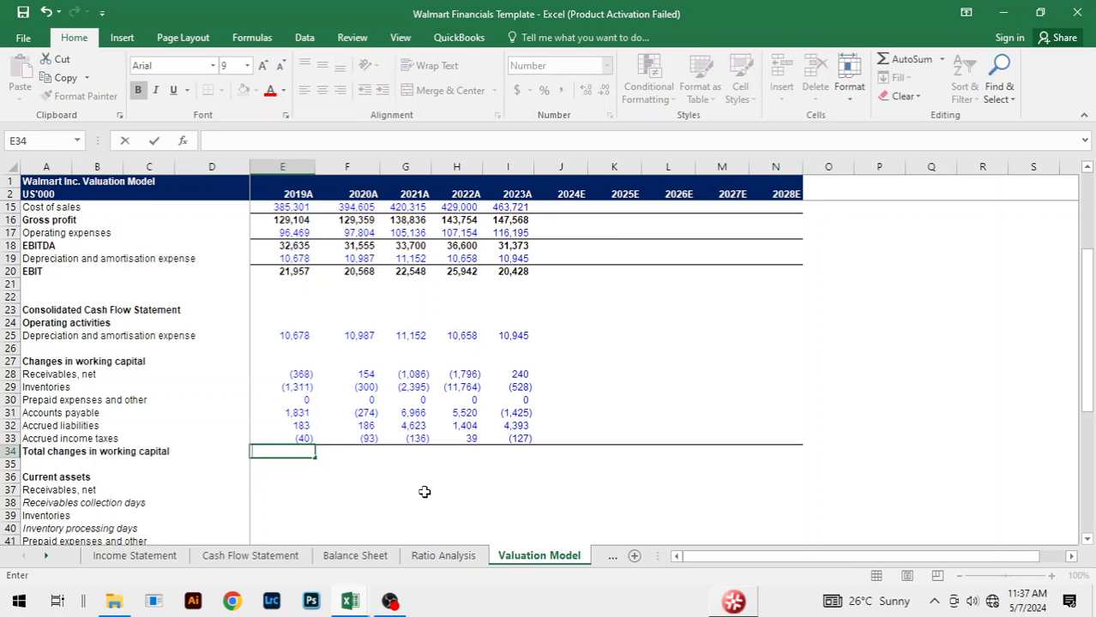
key(Escape)
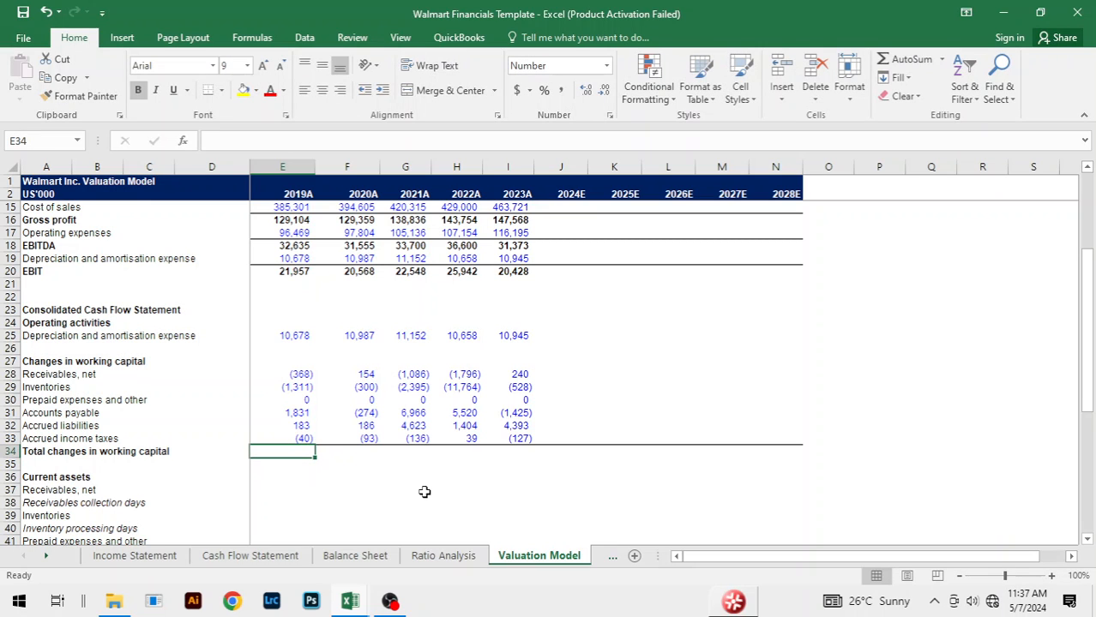
Step: Total the 2019A changes in working capital in E34 with =SUM(E28:E33) and fill the formula across to 2023A
key(alt+equal)
key(ctrl+Return)
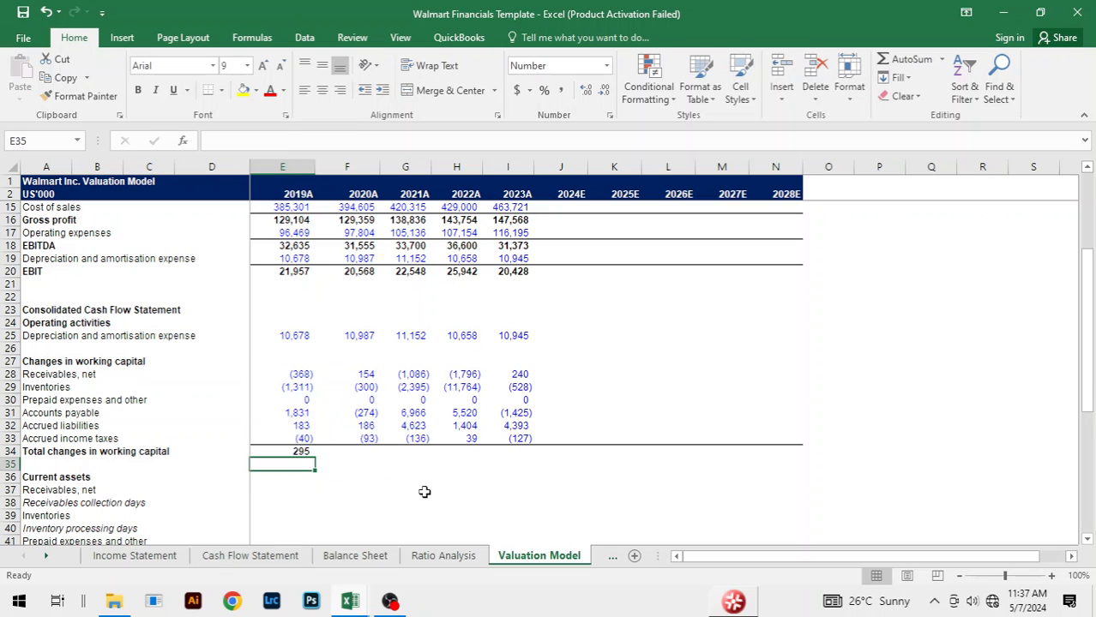
key(shift+Right)
key(shift+Right)
key(shift+Right)
key(shift+Right)
key(ctrl+r)
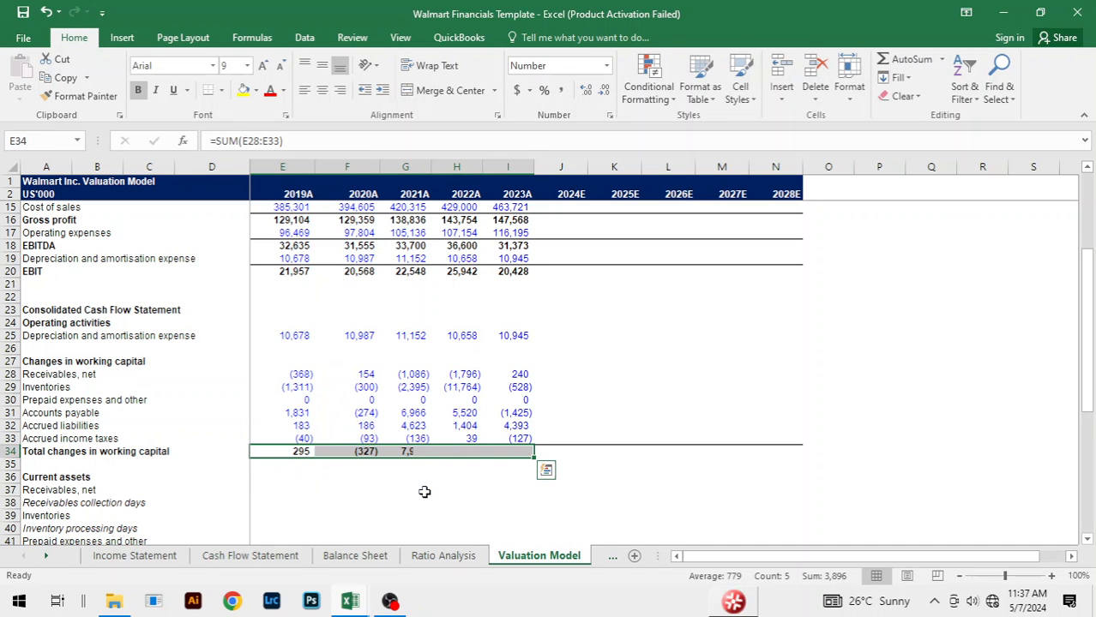
Step: Compare the total changes in working capital with the matching totals on the Cash Flow Statement sheet
key(ctrl+Page_Up)
key(ctrl+Page_Up)
key(ctrl+Page_Up)
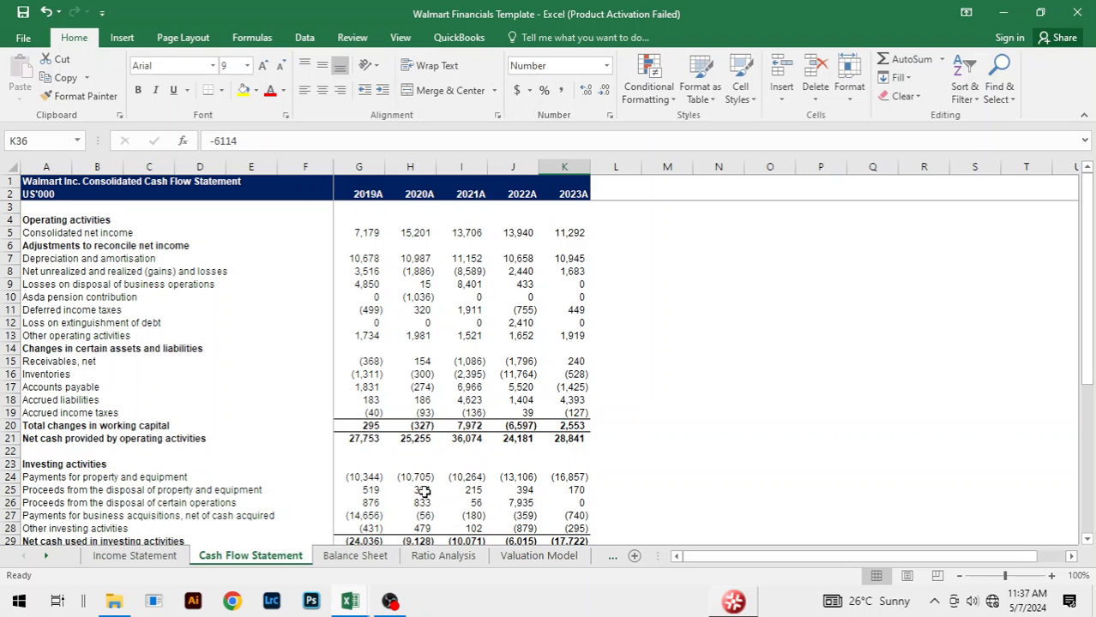
key(ctrl+Page_Down)
key(ctrl+Page_Down)
key(ctrl+Page_Down)
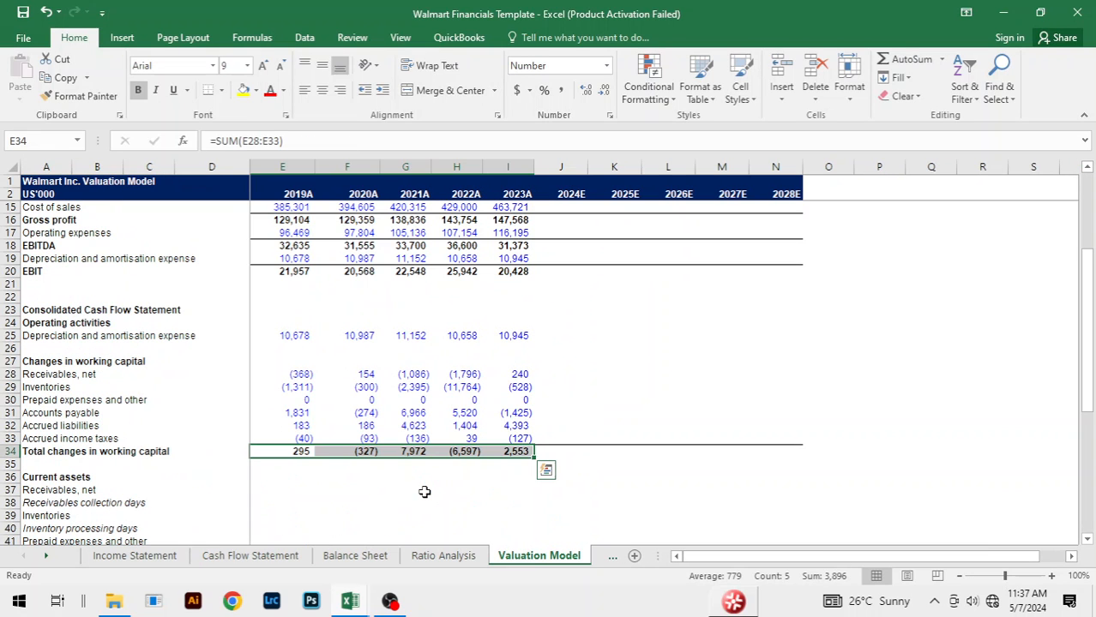
Step: Link the 2019A current assets Receivables, net in E37 to E7 on the Balance Sheet sheet
click(506, 515)
click(699, 514)
scroll(675, 399, down, 3)
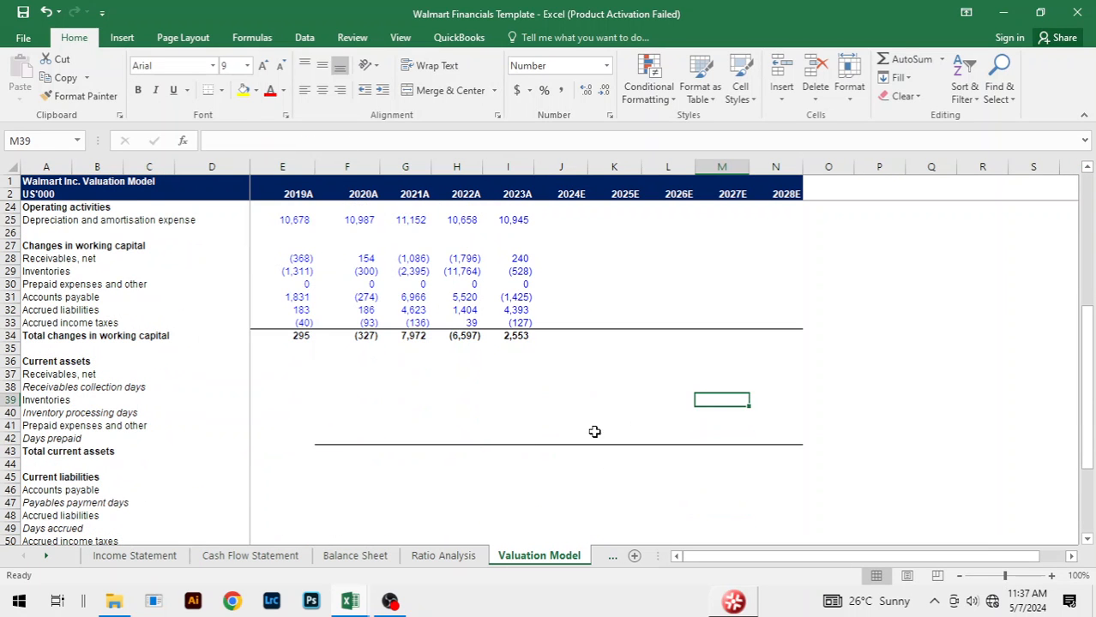
click(475, 400)
click(304, 363)
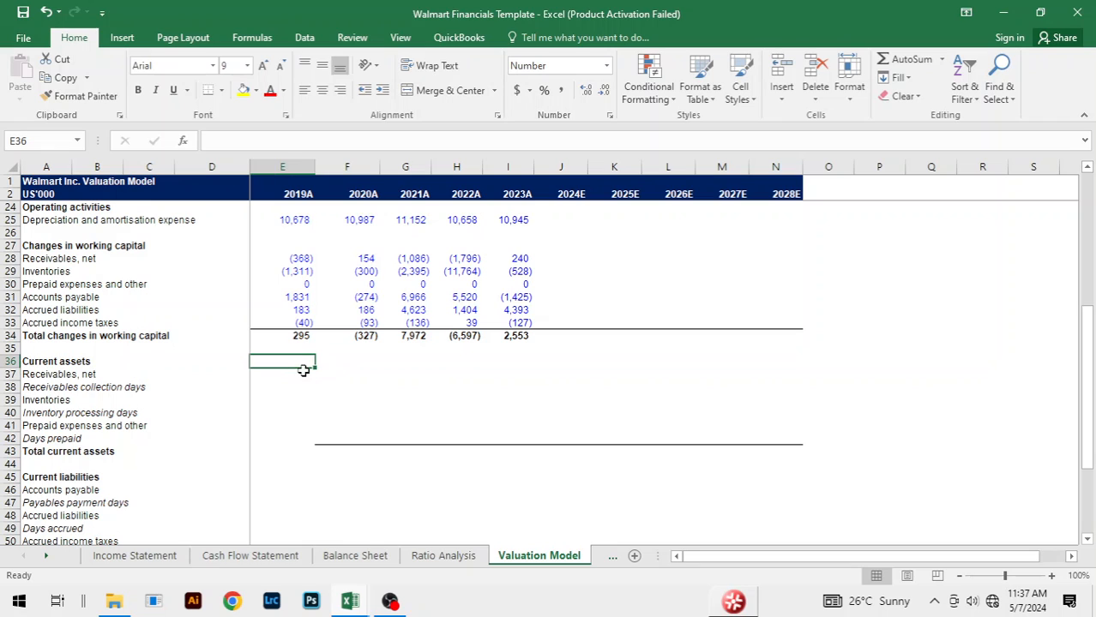
key(Down)
mouse_move(385, 604)
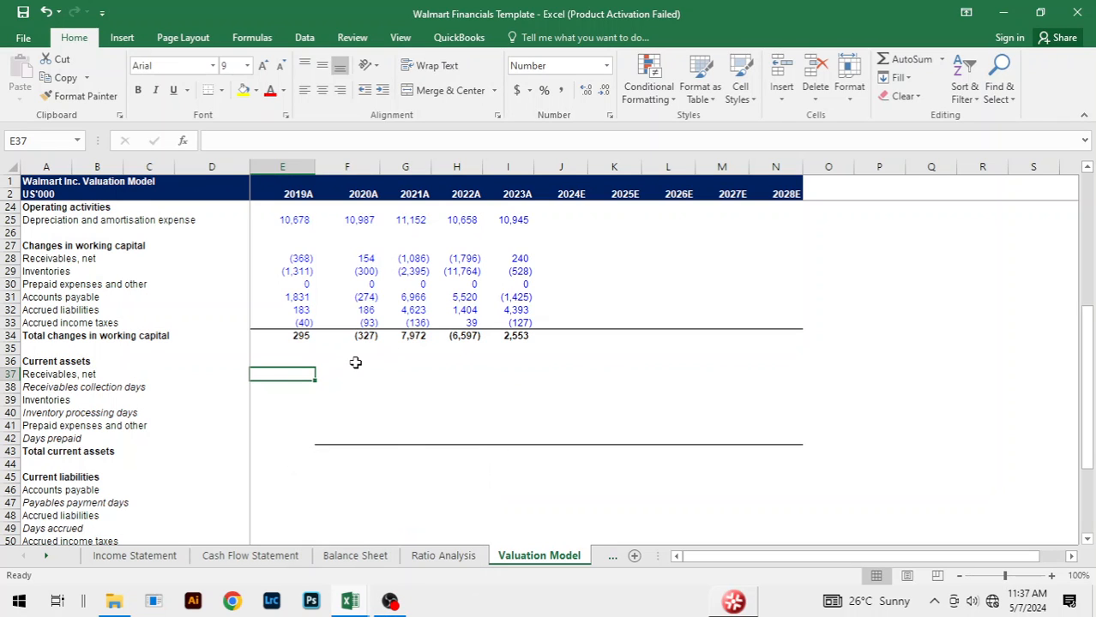
text(=)
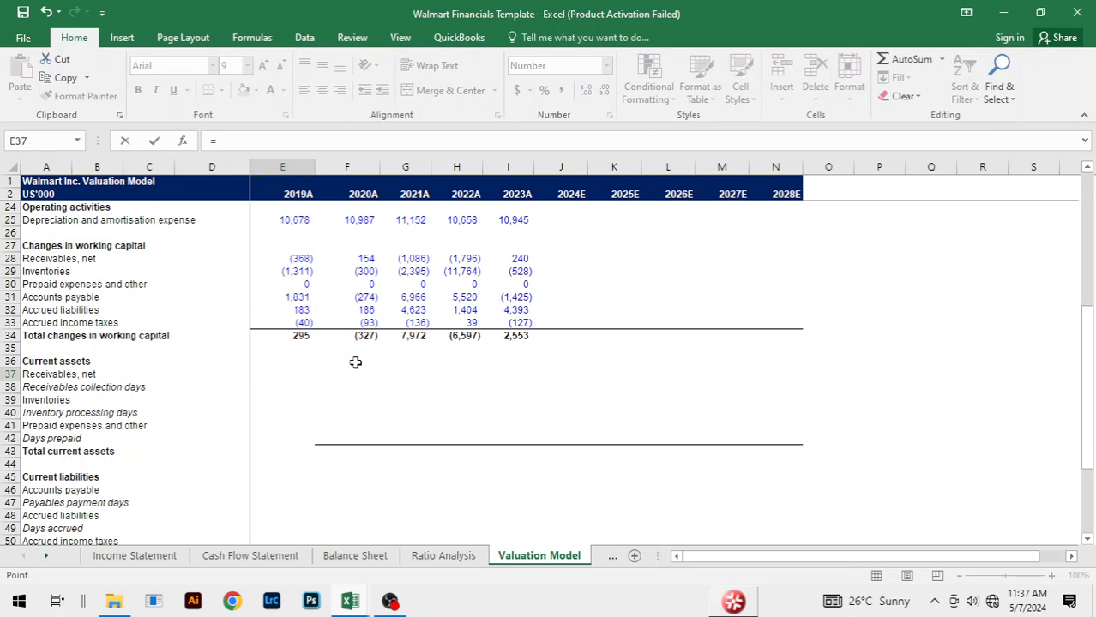
key(ctrl+Page_Up)
key(ctrl+Page_Up)
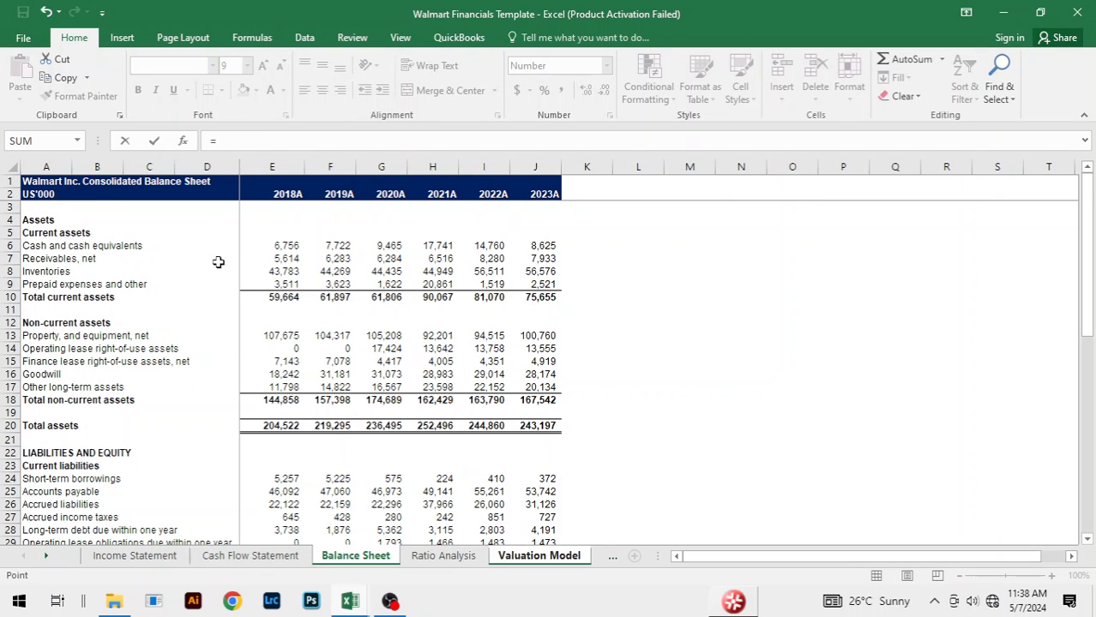
click(282, 257)
key(Return)
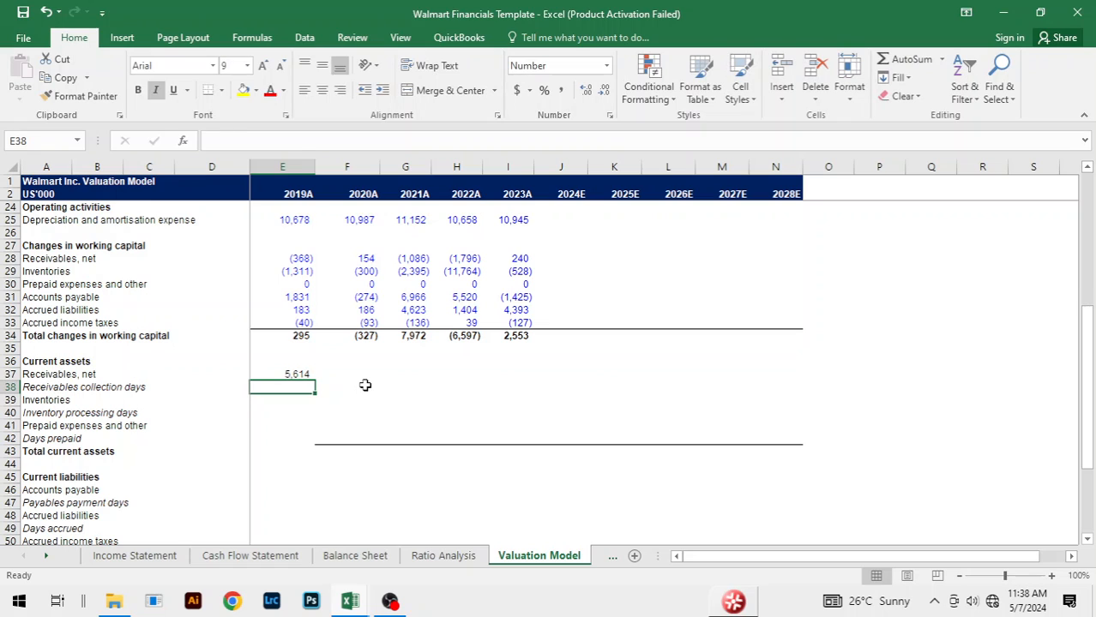
Step: Fill the current assets Receivables, net link across from 2019A to 2023A and select the 2019A Inventories cell E39
key(Up)
key(shift+Right)
key(shift+Right)
key(shift+Right)
key(shift+Right)
key(ctrl+r)
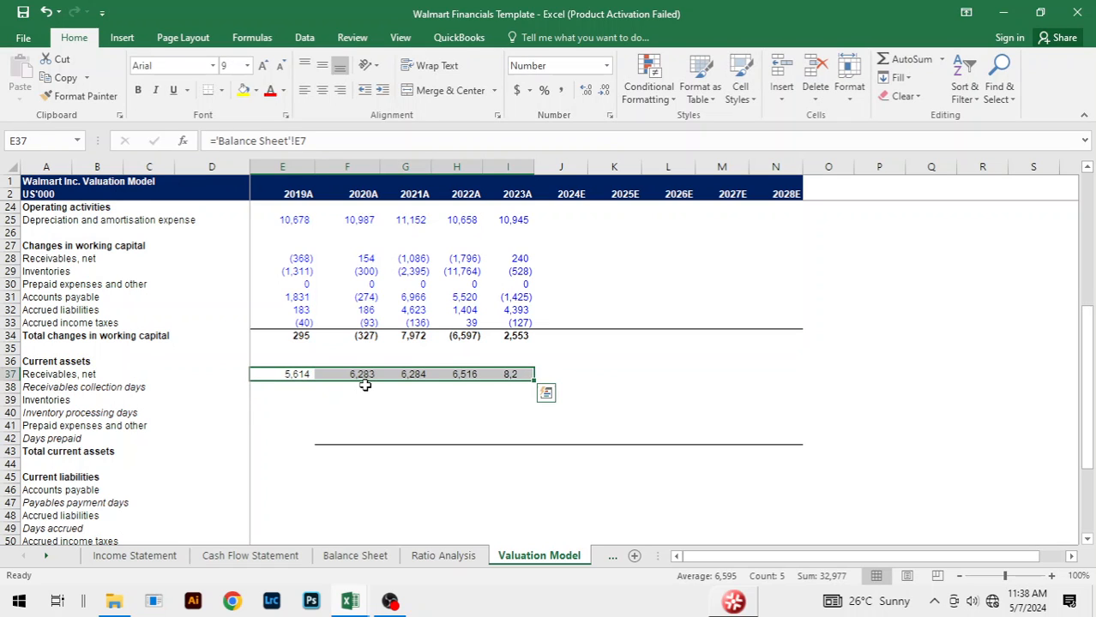
key(Down)
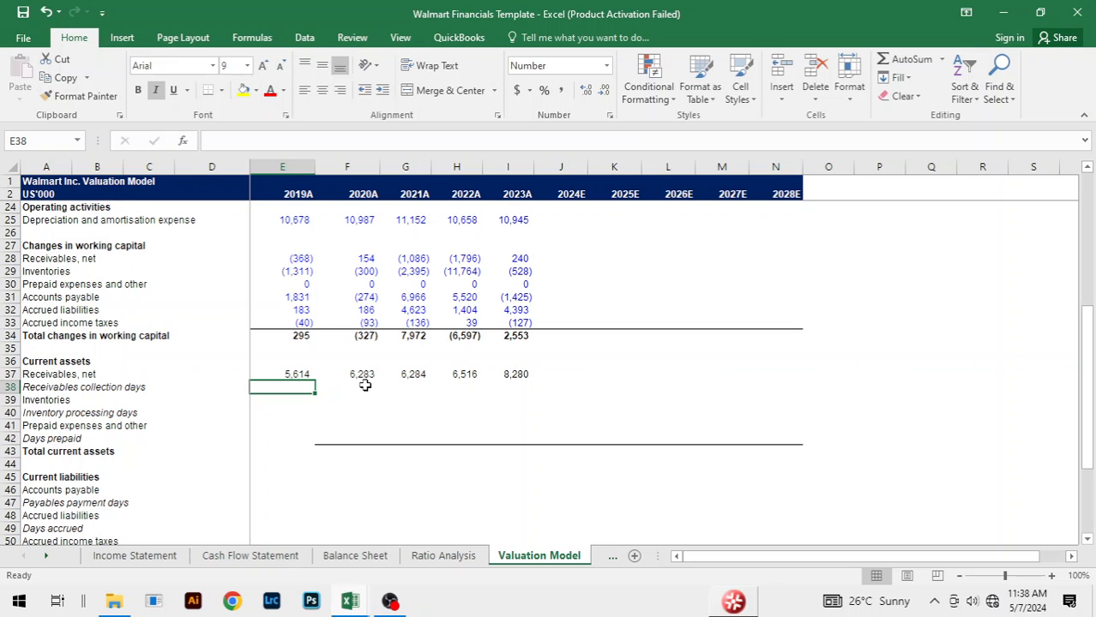
key(Down)
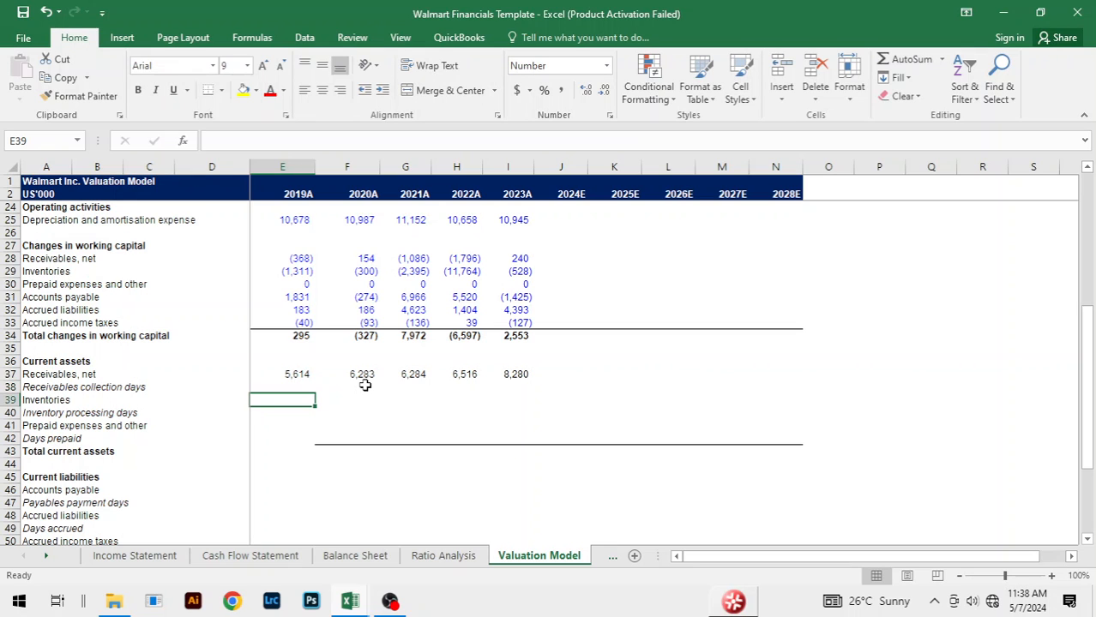
Step: Link the 2019A current assets Inventories in E39 to E8 on the Balance Sheet sheet
text(=)
key(ctrl+Page_Up)
key(ctrl+Page_Up)
key(ctrl+Page_Up)
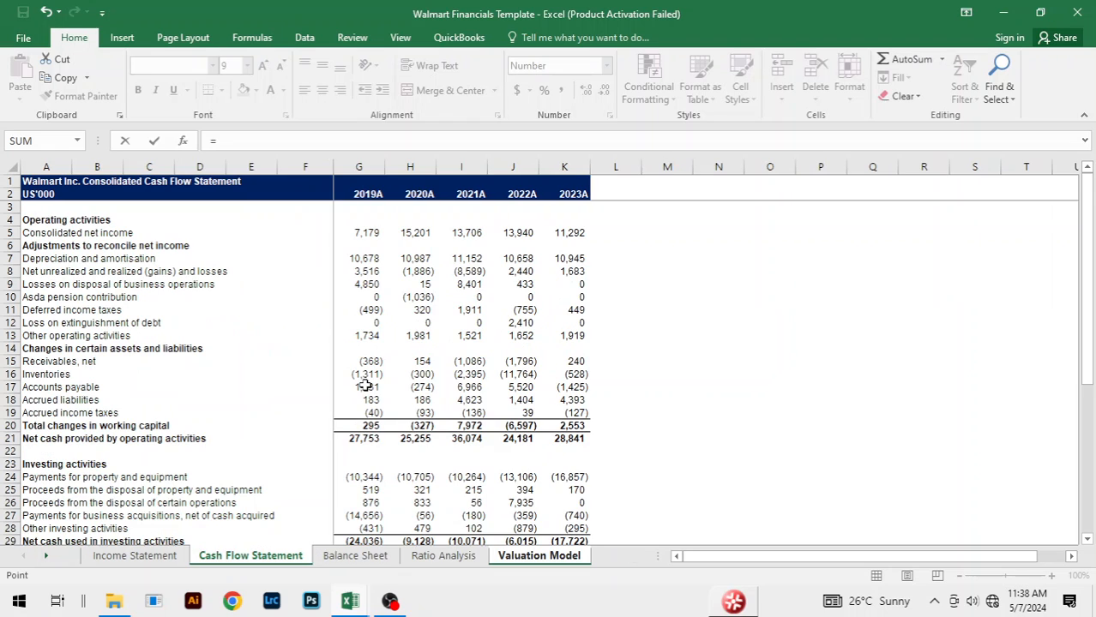
key(ctrl+Page_Down)
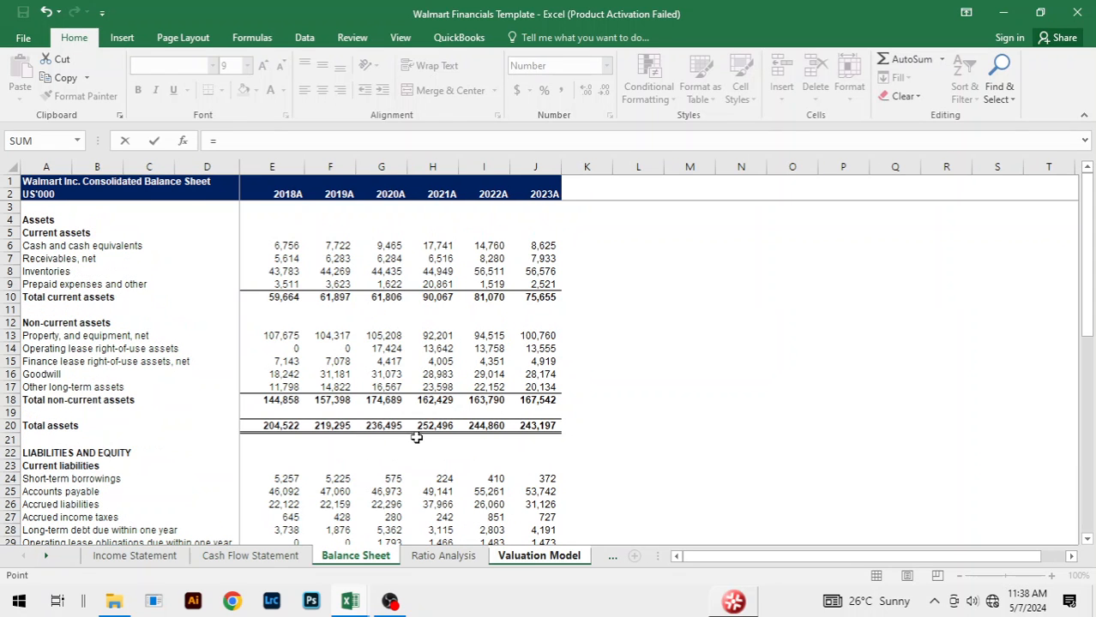
click(281, 271)
key(ctrl+Return)
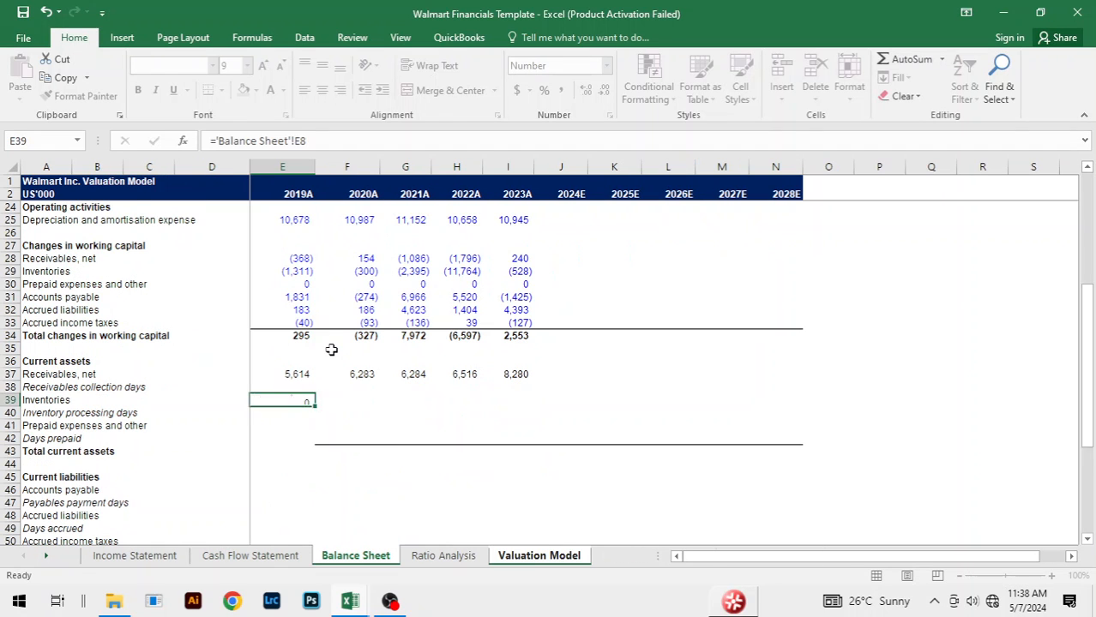
Step: Fill the current assets Inventories link across from 2019A to 2023A
key(shift+Right)
key(shift+Right)
key(shift+Right)
key(shift+Right)
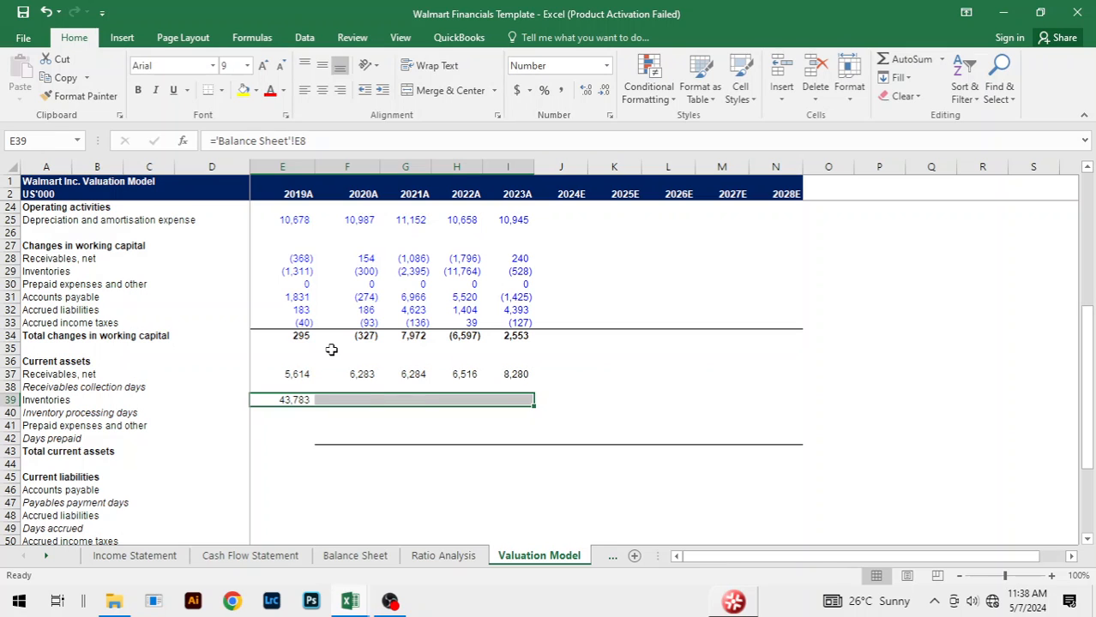
key(ctrl+r)
Step: Link the 2019A current assets Prepaid expenses and other in E41 to E9 on the Balance Sheet sheet
click(300, 424)
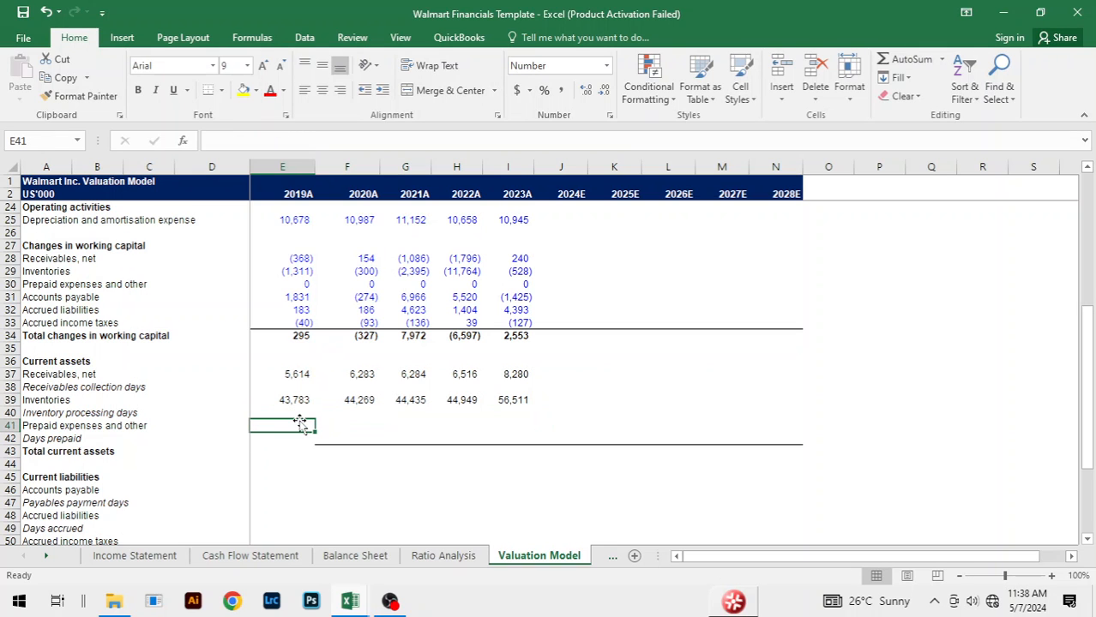
text(=)
key(ctrl+Page_Up)
key(ctrl+Page_Up)
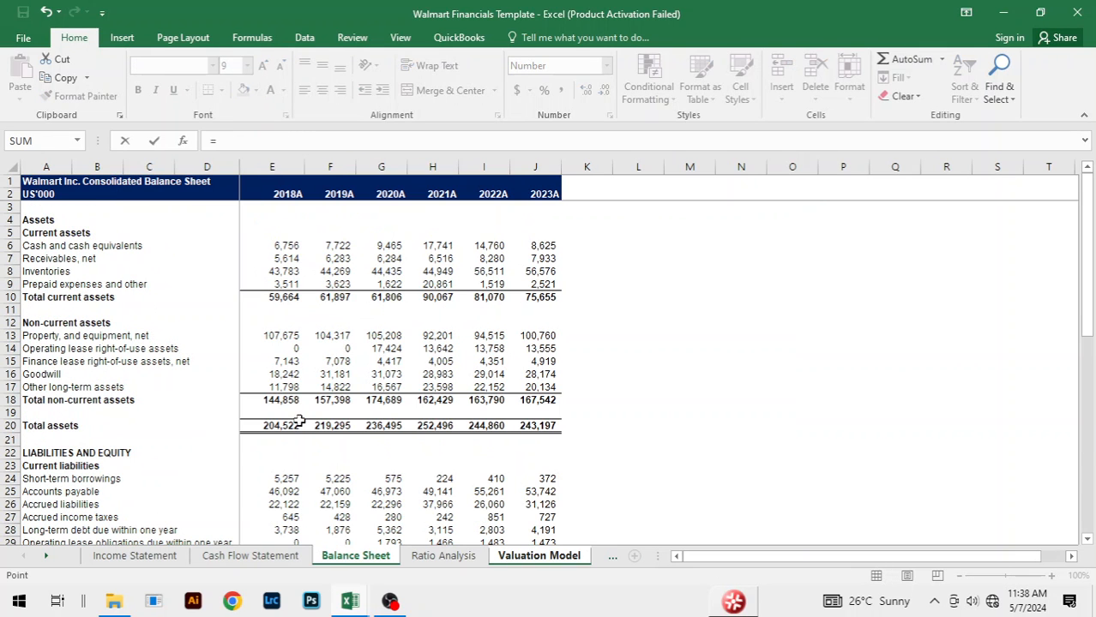
click(285, 286)
key(Return)
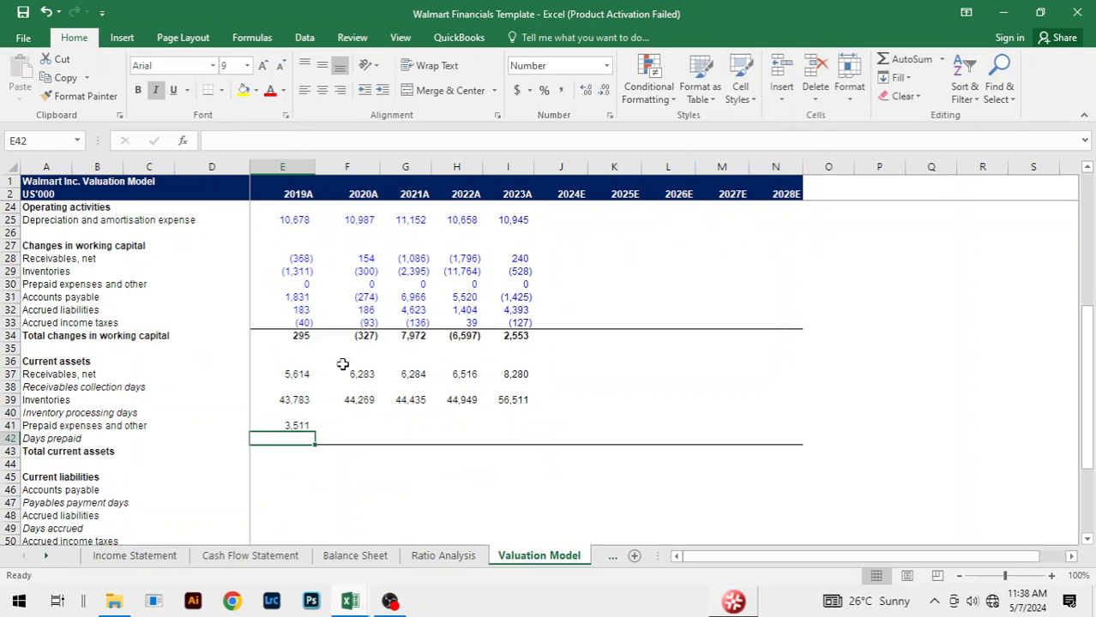
Step: Fill the current assets Prepaid expenses and other link across from 2019A to 2023A
key(Up)
key(shift+Right)
key(shift+Right)
key(shift+Right)
key(shift+Right)
key(ctrl+r)
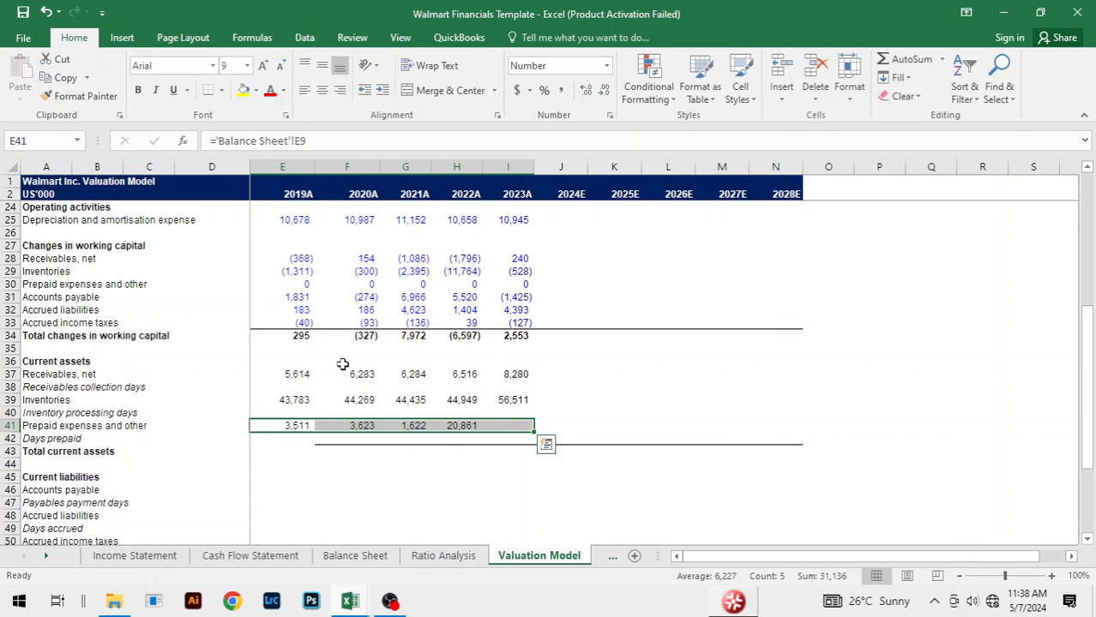
click(415, 466)
scroll(440, 439, down, 4)
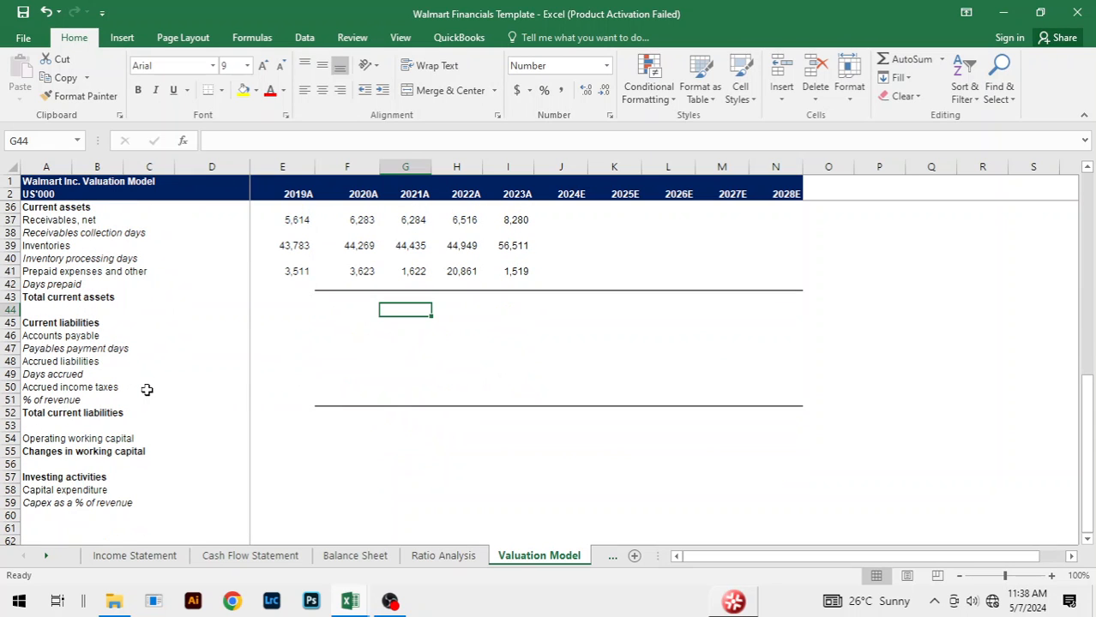
scroll(146, 390, up, 2)
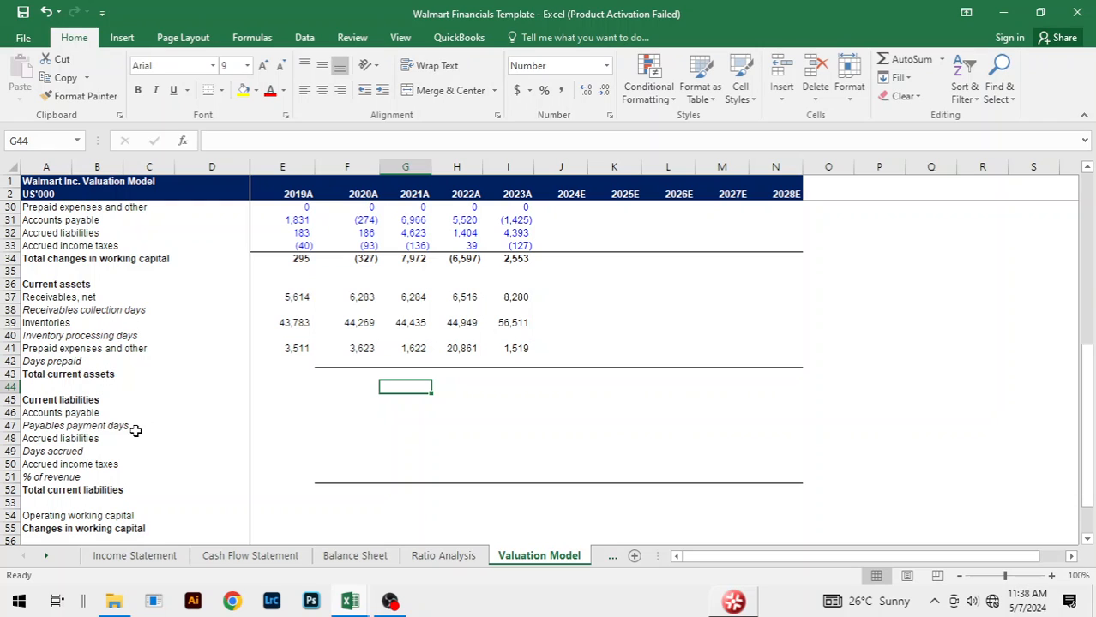
click(77, 412)
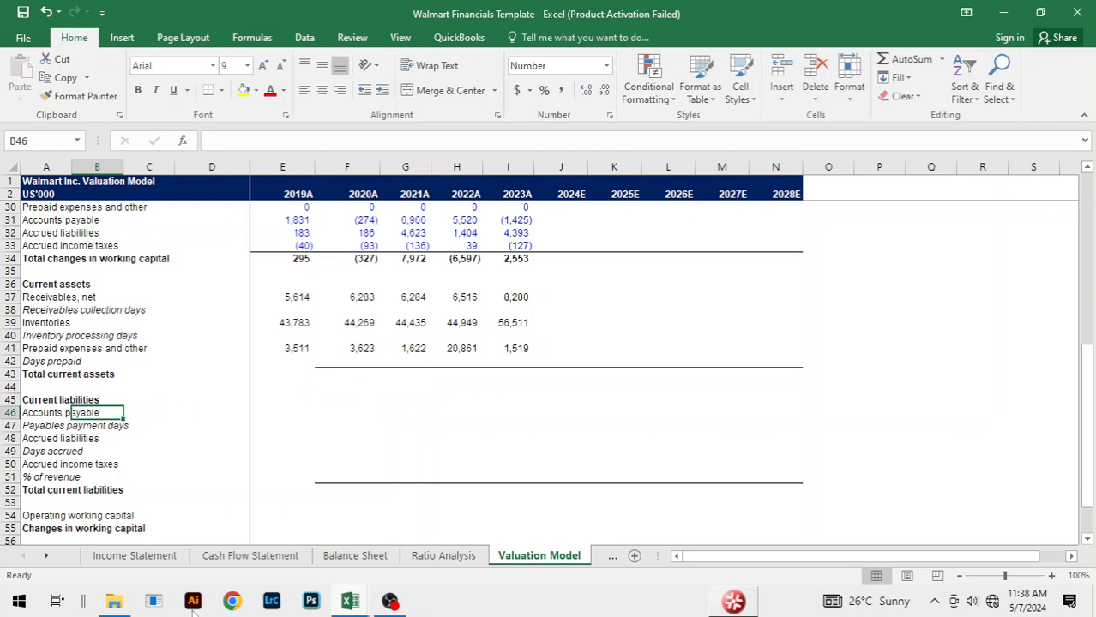
key(Right)
key(Right)
key(Right)
key(Right)
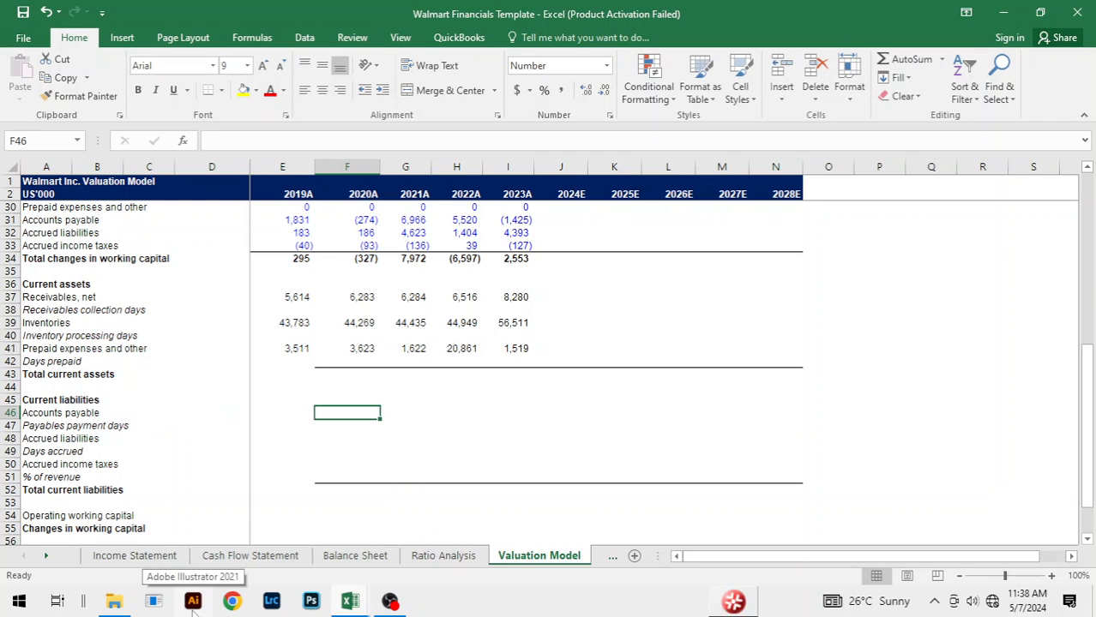
key(Down)
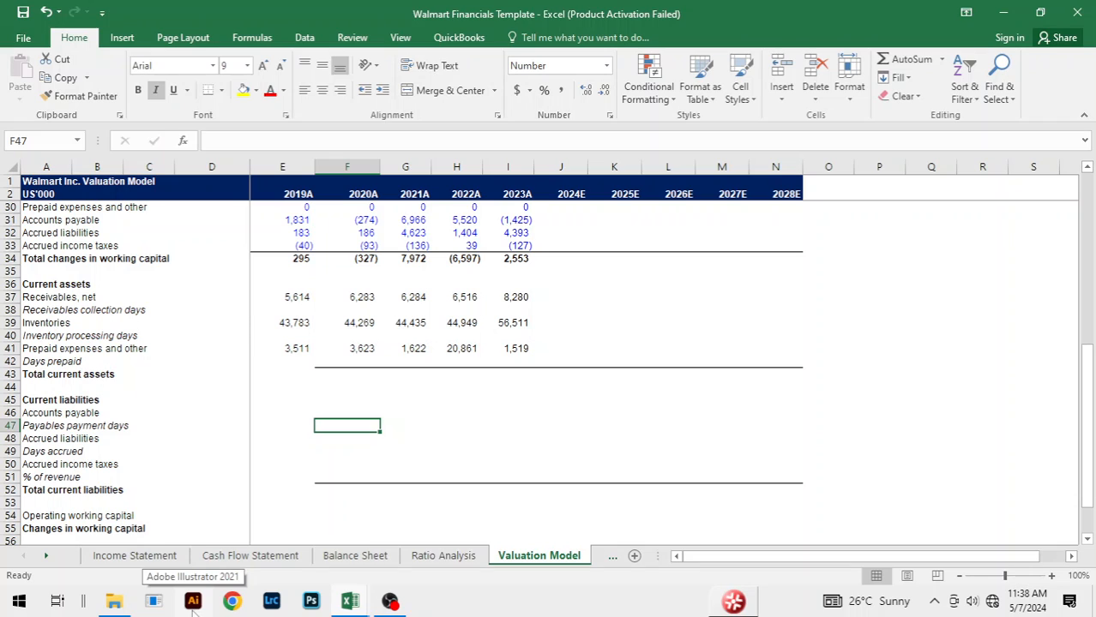
Step: Add a top border to the 2019A Total current assets cell E43
key(Up)
key(Up)
key(Up)
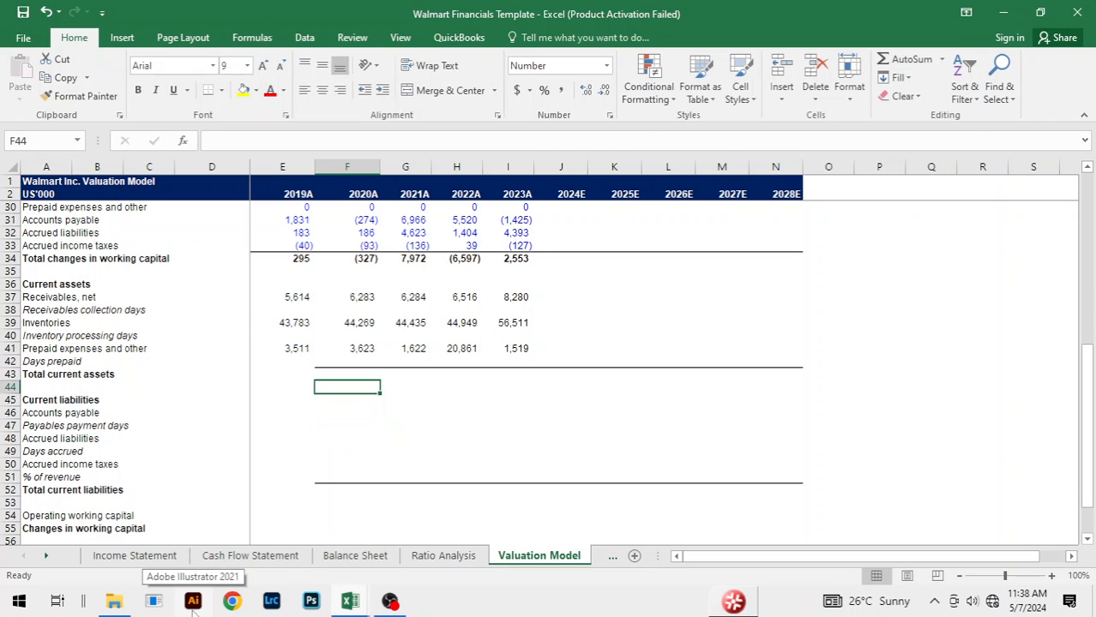
key(Up)
key(Left)
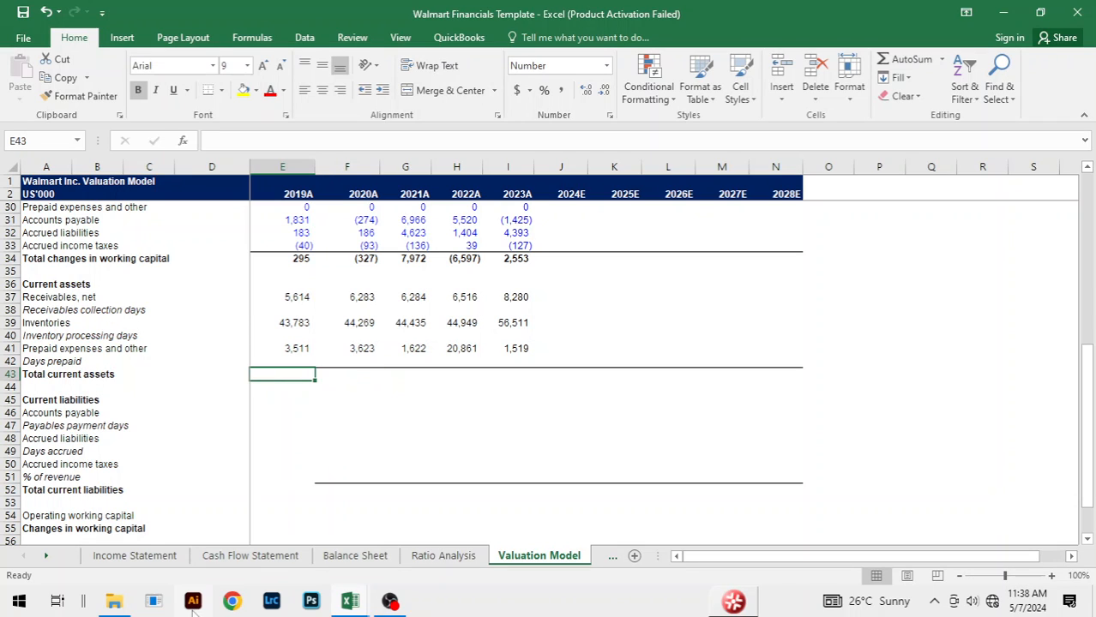
key(alt)
key(h)
key(b)
key(p)
Step: Add a top border to the 2019A Total current liabilities cell E52
key(Down)
key(Down)
key(Down)
click(295, 488)
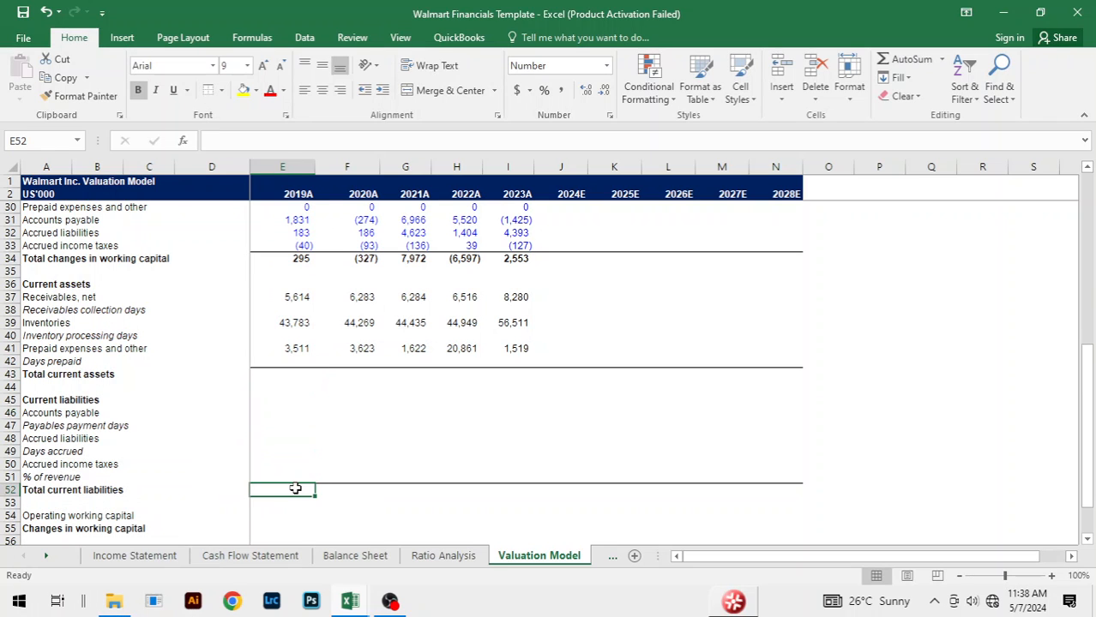
key(alt)
key(h)
key(b)
key(p)
Step: Link the 2019A current liabilities Accounts payable in E46 to E25 on the Balance Sheet sheet
key(Up)
key(Up)
key(Up)
key(Up)
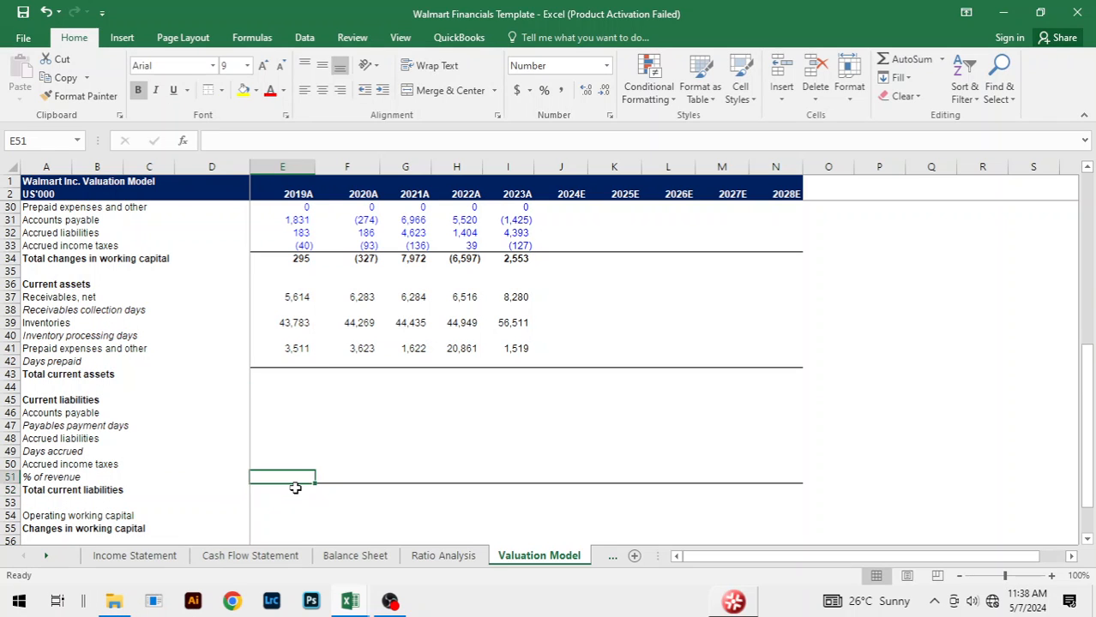
key(Up)
key(Up)
text(=)
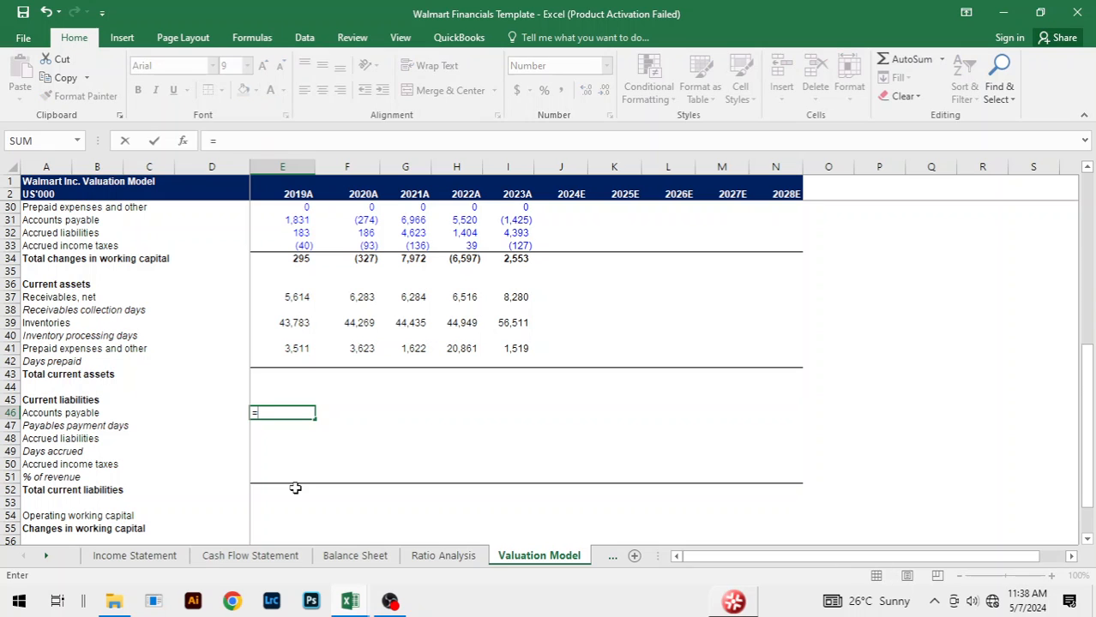
key(ctrl+Page_Up)
key(ctrl+Page_Up)
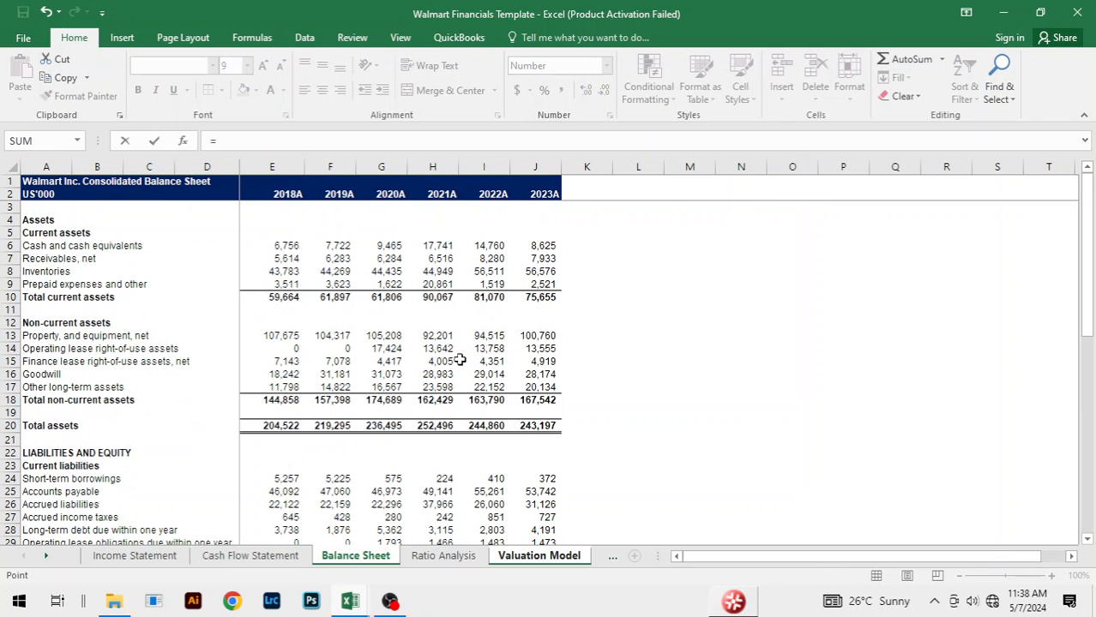
scroll(417, 407, down, 4)
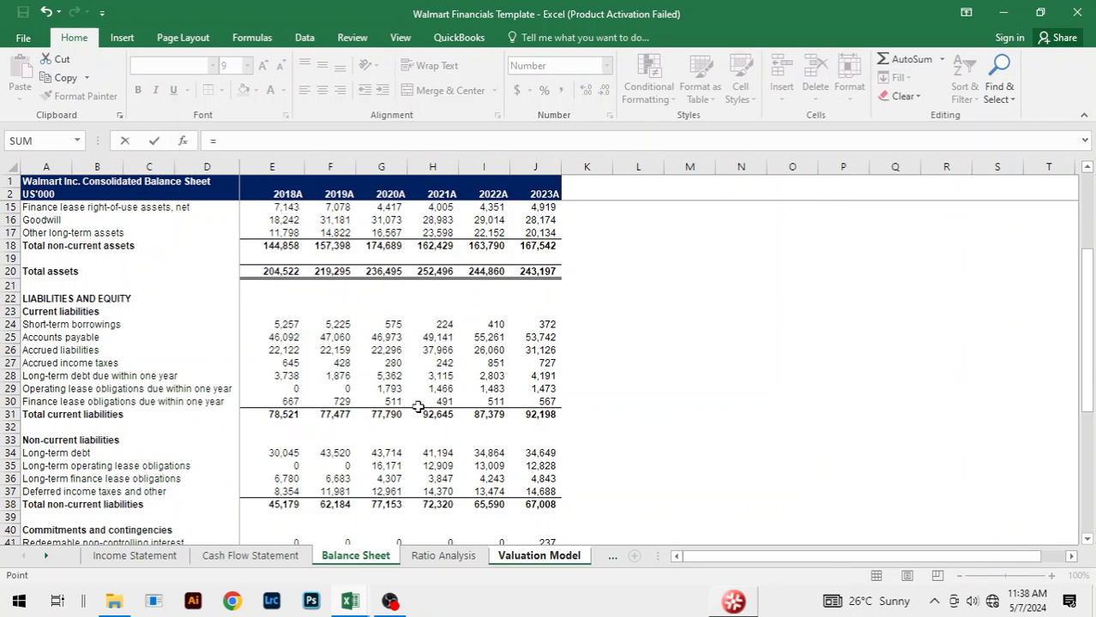
click(291, 339)
key(Return)
Step: Fill the current liabilities Accounts payable link across from 2019A to 2023A
key(Up)
key(shift+Right)
key(shift+Right)
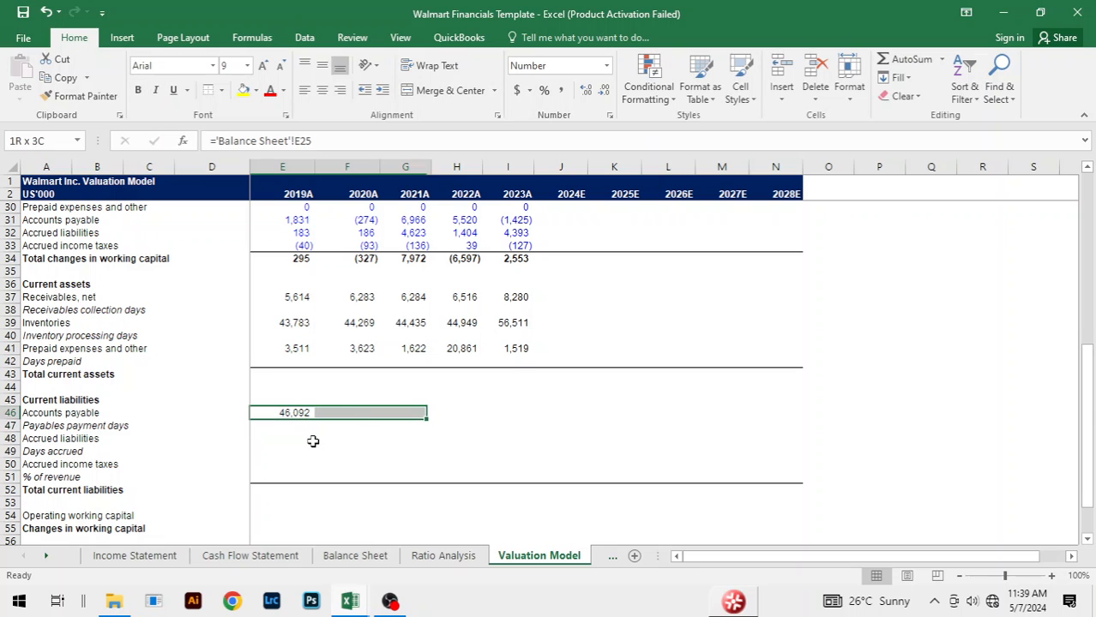
key(shift+Right)
key(shift+Right)
key(ctrl+r)
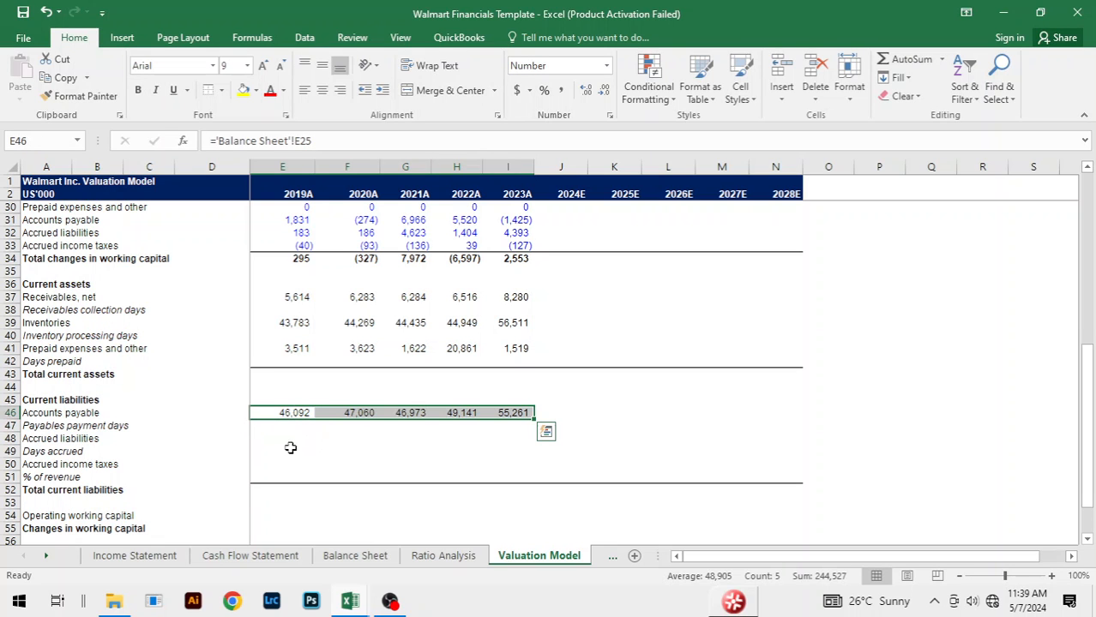
Step: Link the 2019A current liabilities Accrued liabilities in E48 to E26 on the Balance Sheet sheet
click(288, 443)
text(=)
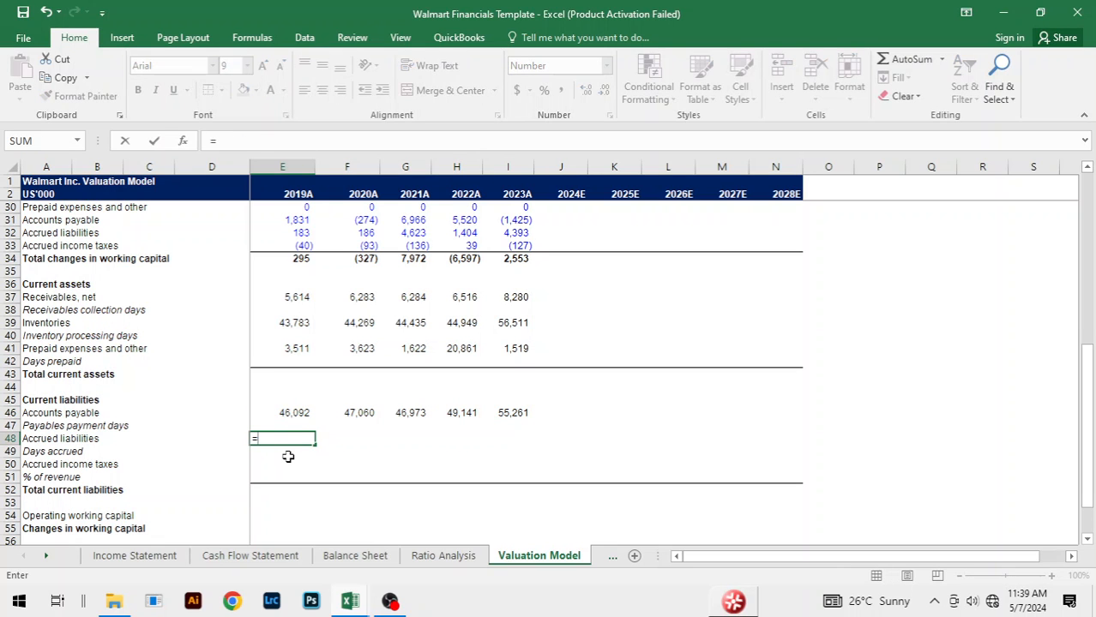
key(ctrl+Page_Up)
key(ctrl+Page_Up)
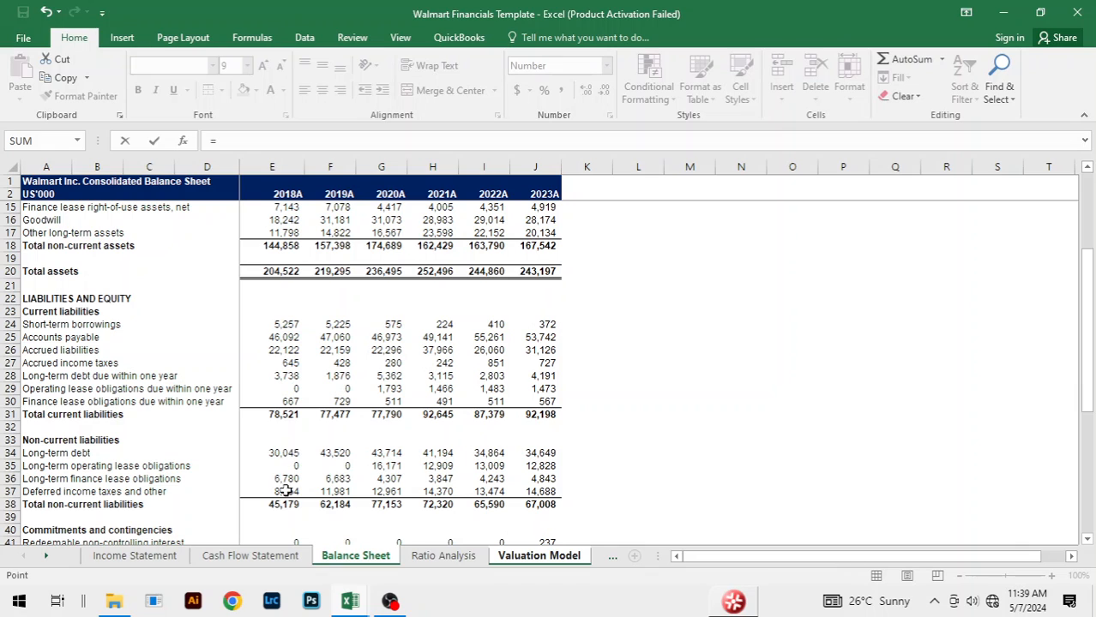
click(281, 350)
key(ctrl+Page_Down)
key(ctrl+Page_Down)
key(Return)
Step: Fill the current liabilities Accrued liabilities link across from 2019A to 2023A
key(Up)
key(shift+Right)
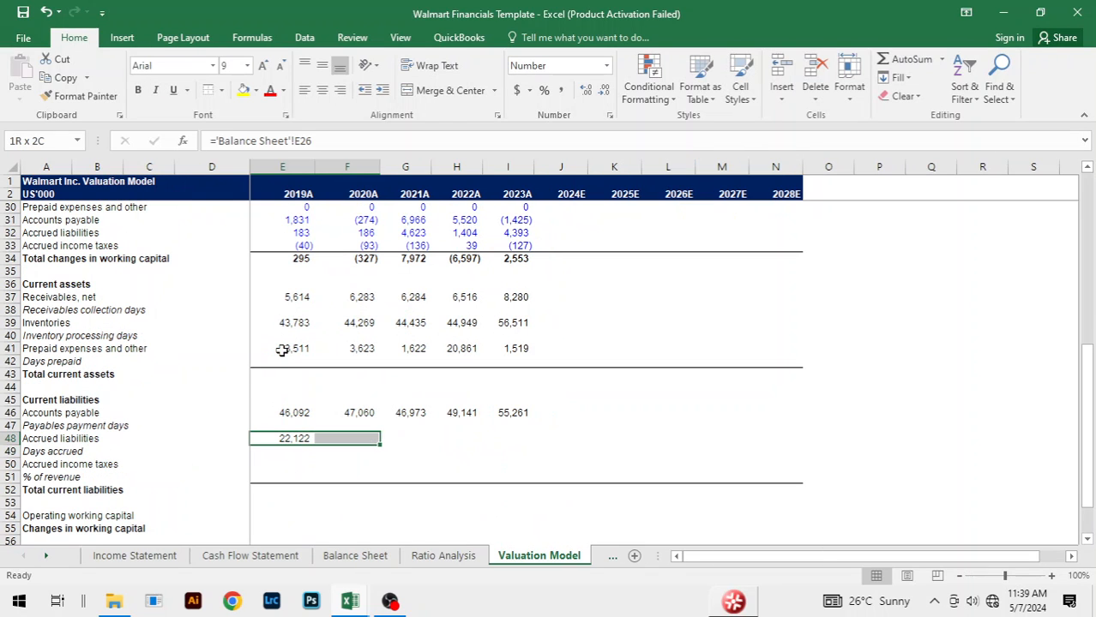
key(shift+Right)
key(shift+Right)
key(shift+Right)
key(ctrl+r)
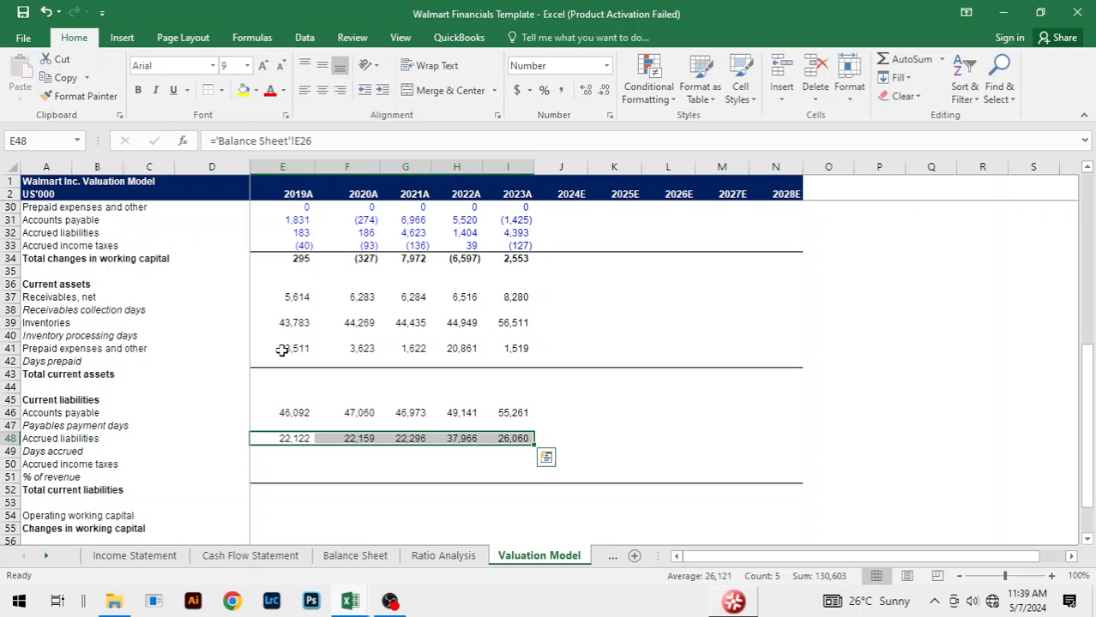
Step: Link the 2019A current liabilities Accrued income taxes in E50 to E27 on the Balance Sheet sheet
click(295, 460)
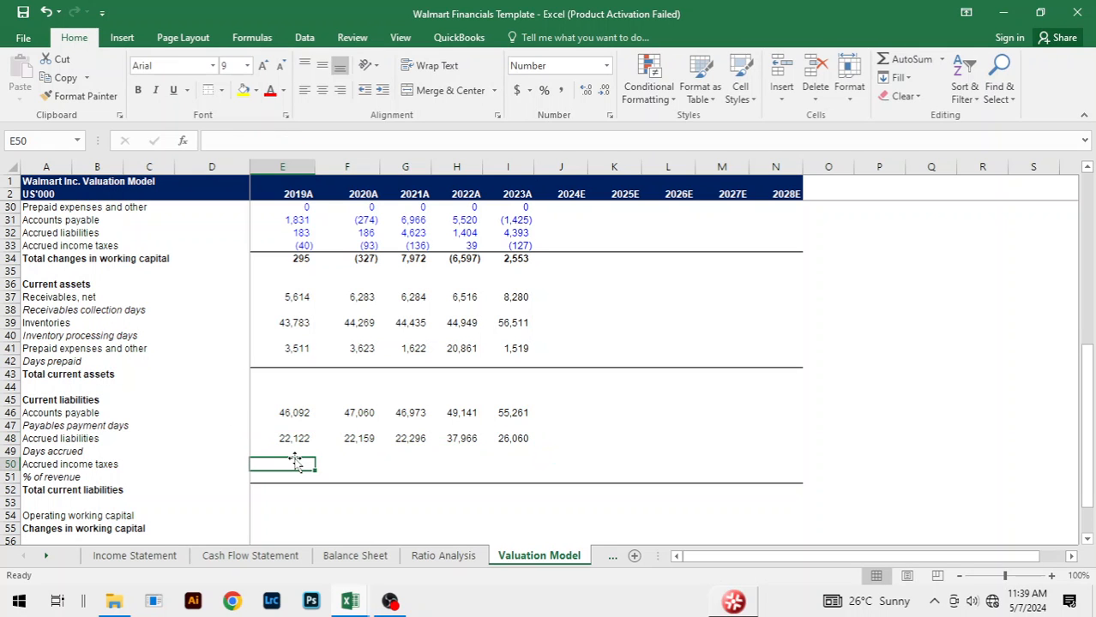
text(=)
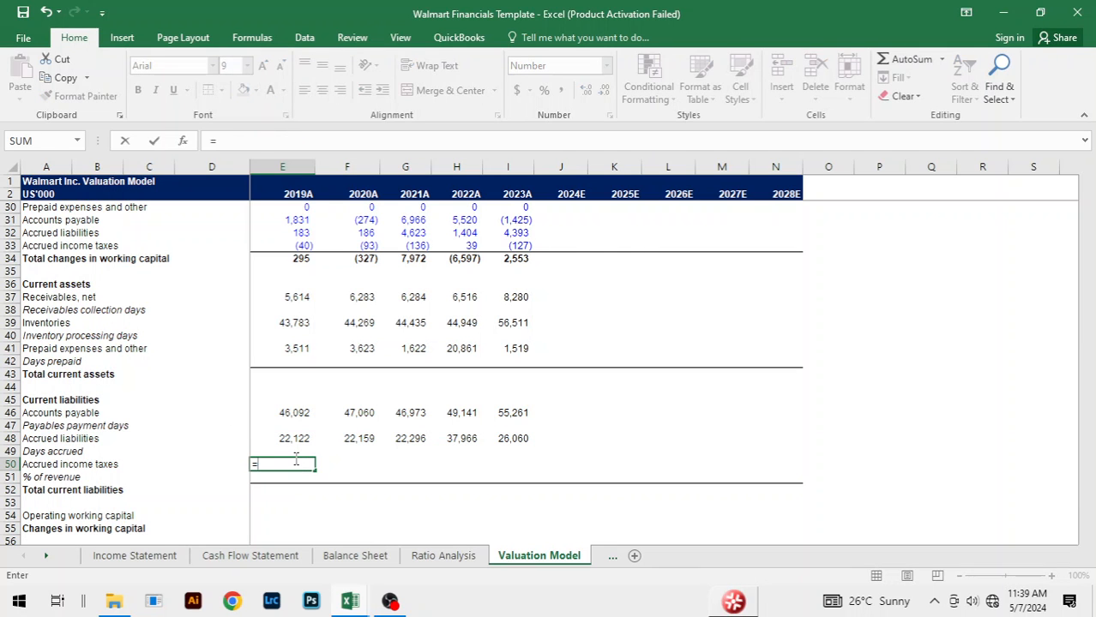
key(ctrl+Page_Up)
key(ctrl+Page_Up)
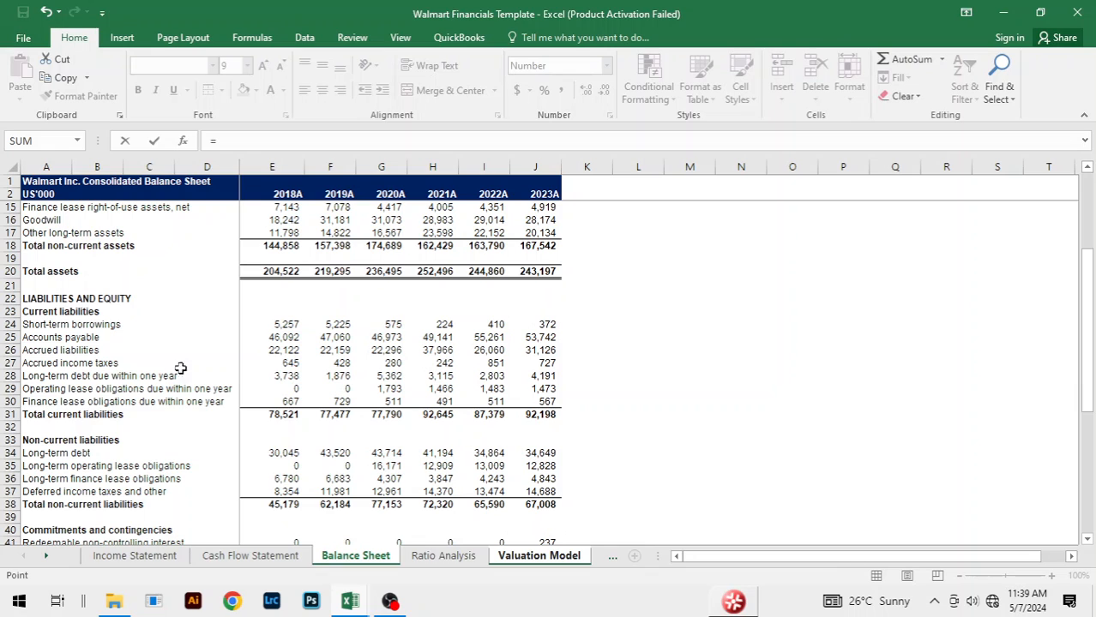
click(291, 365)
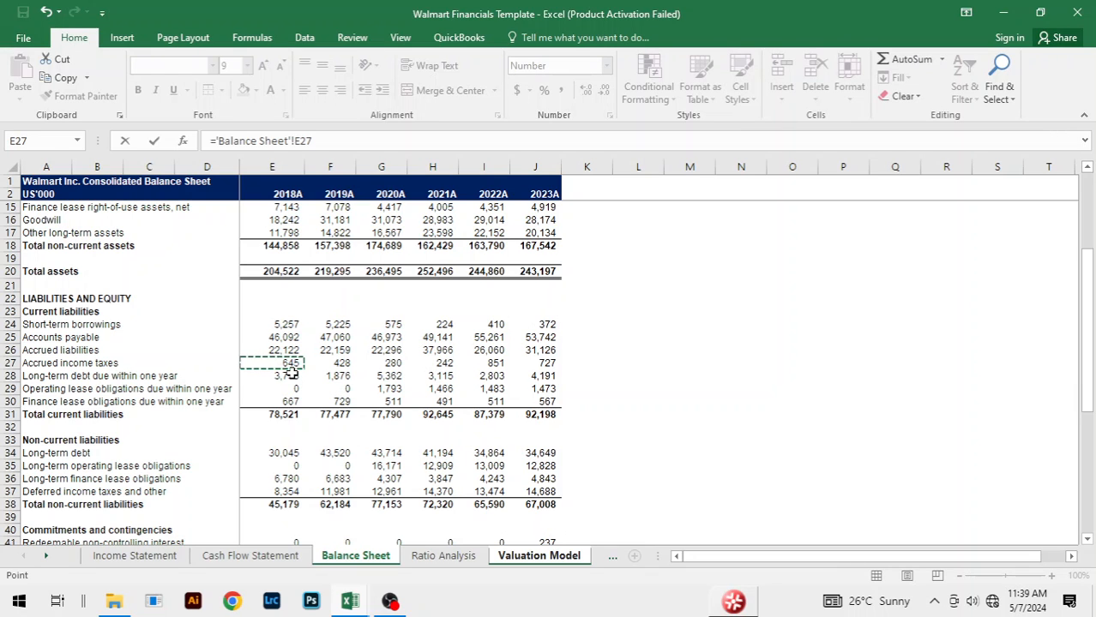
key(Return)
Step: Fill the current liabilities Accrued income taxes link across from 2019A to 2023A
key(shift+Right)
key(shift+Right)
key(shift+Right)
key(shift+Right)
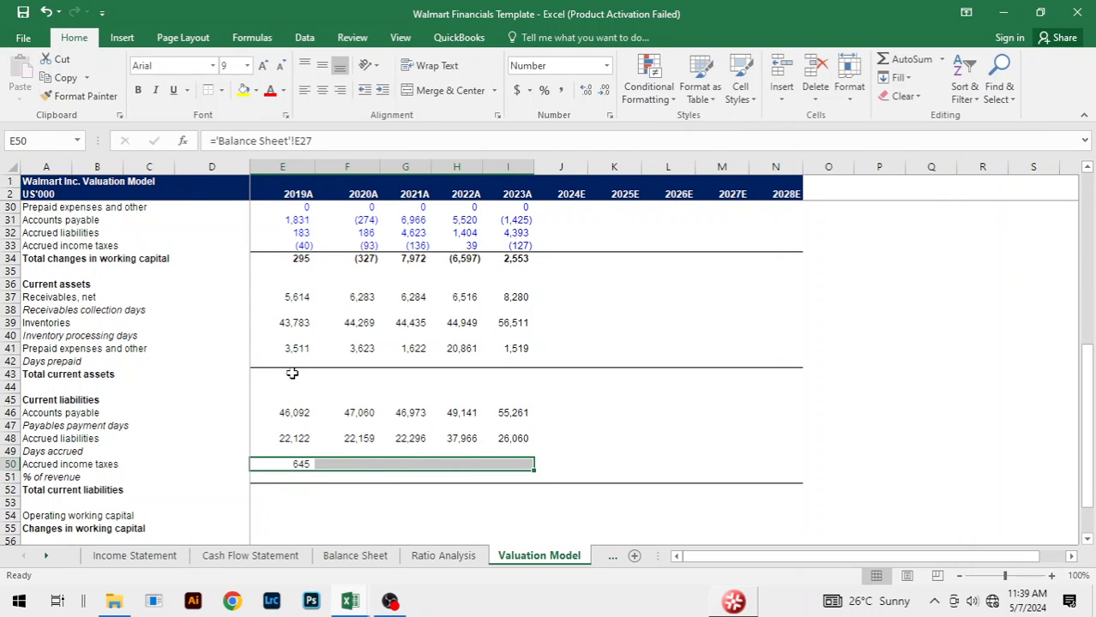
key(ctrl+r)
click(659, 380)
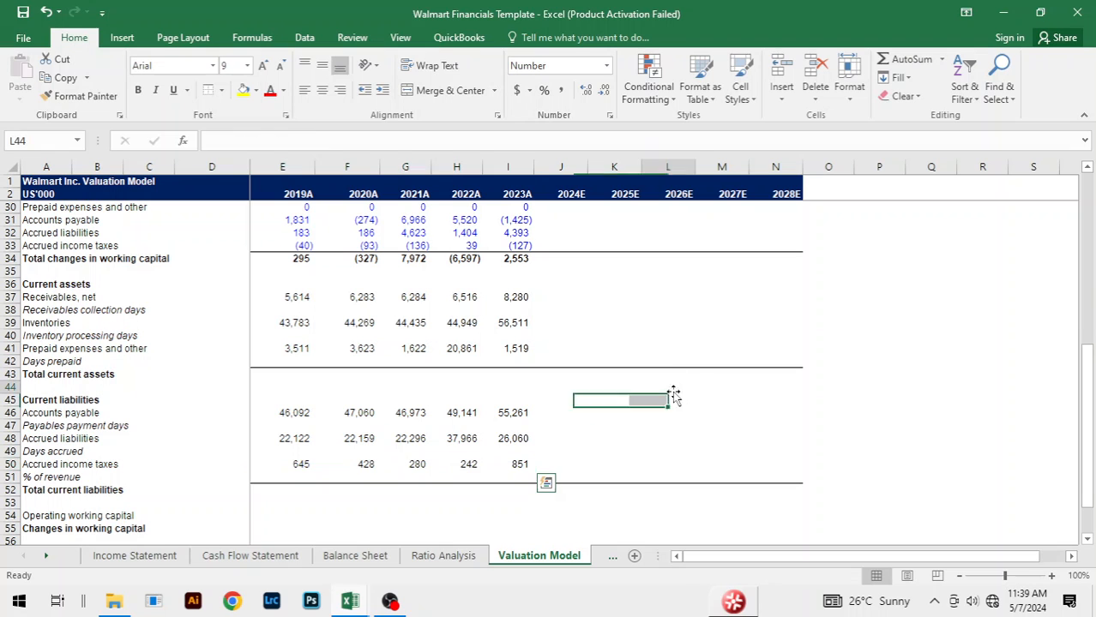
click(611, 328)
click(661, 415)
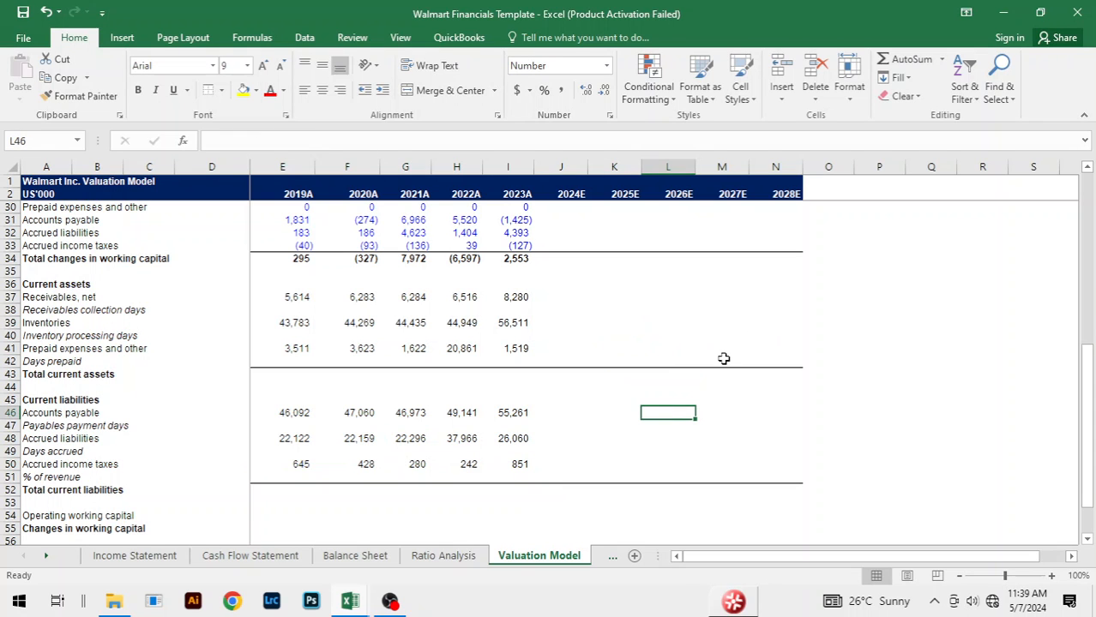
scroll(754, 354, up, 4)
scroll(723, 292, down, 4)
scroll(330, 311, down, 1)
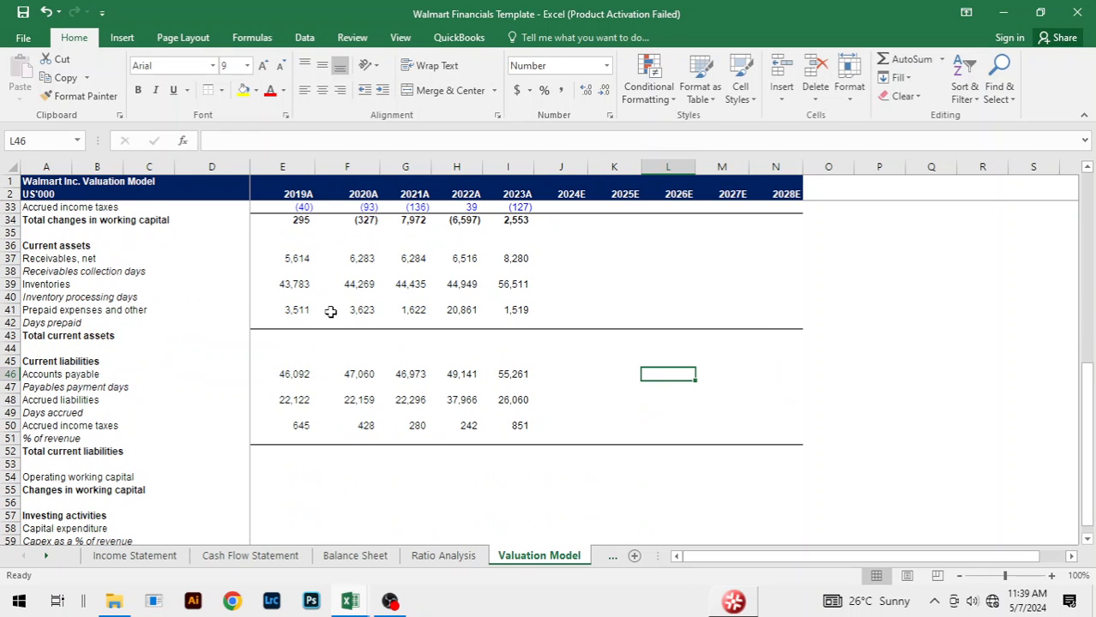
Step: Set the font colour of the current assets Receivables, net figures in E37:I37 to a custom standard blue
click(294, 255)
key(shift+Right)
key(shift+Right)
key(shift+Right)
key(shift+Right)
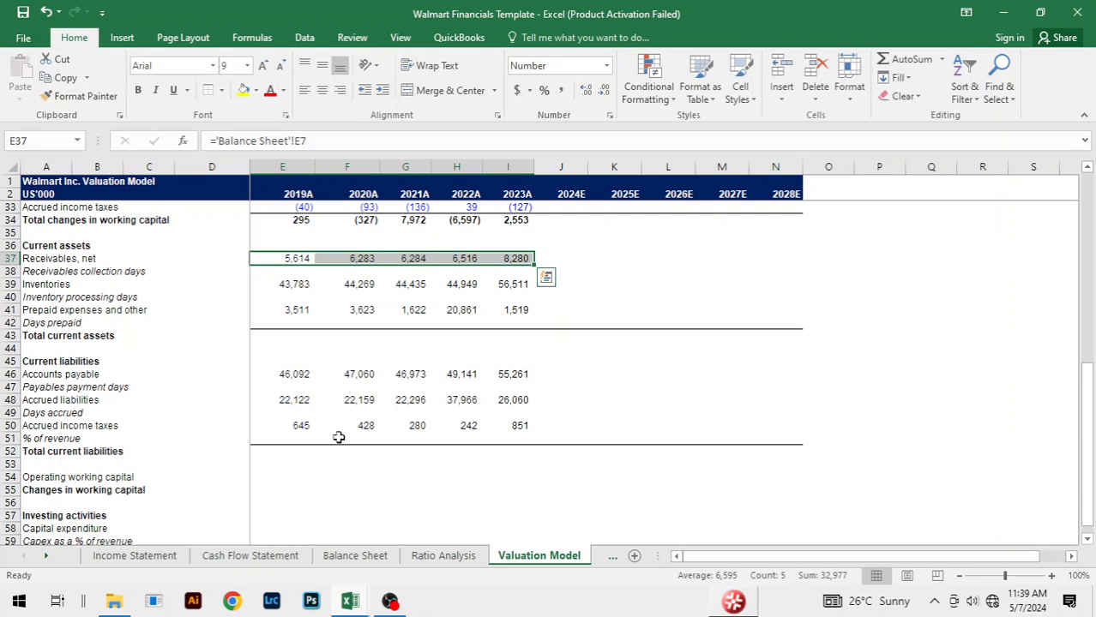
key(alt)
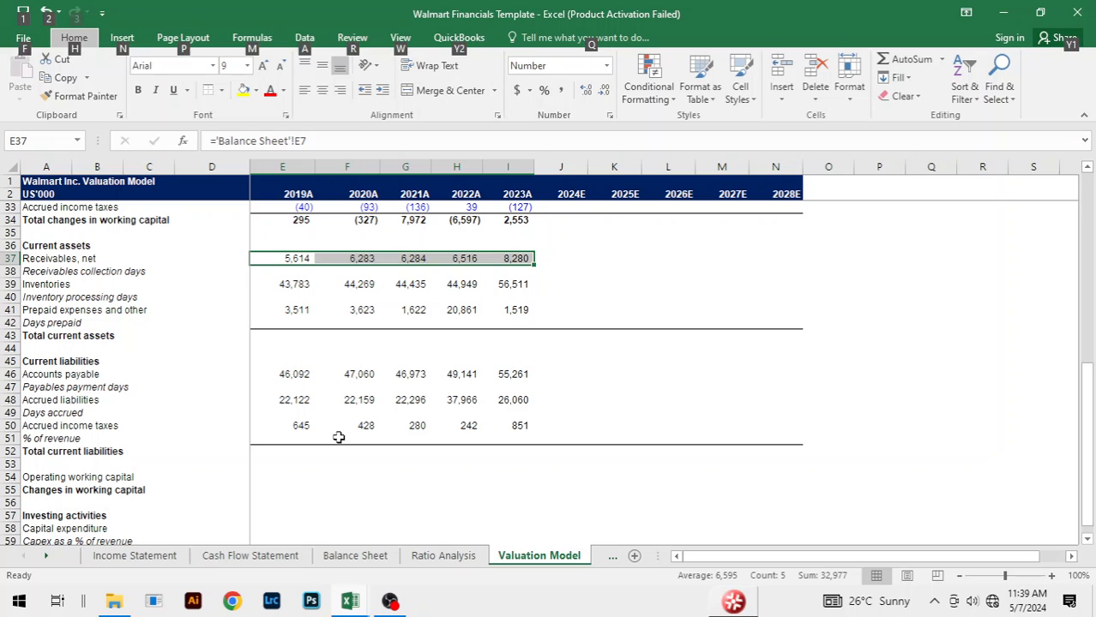
key(h)
key(f)
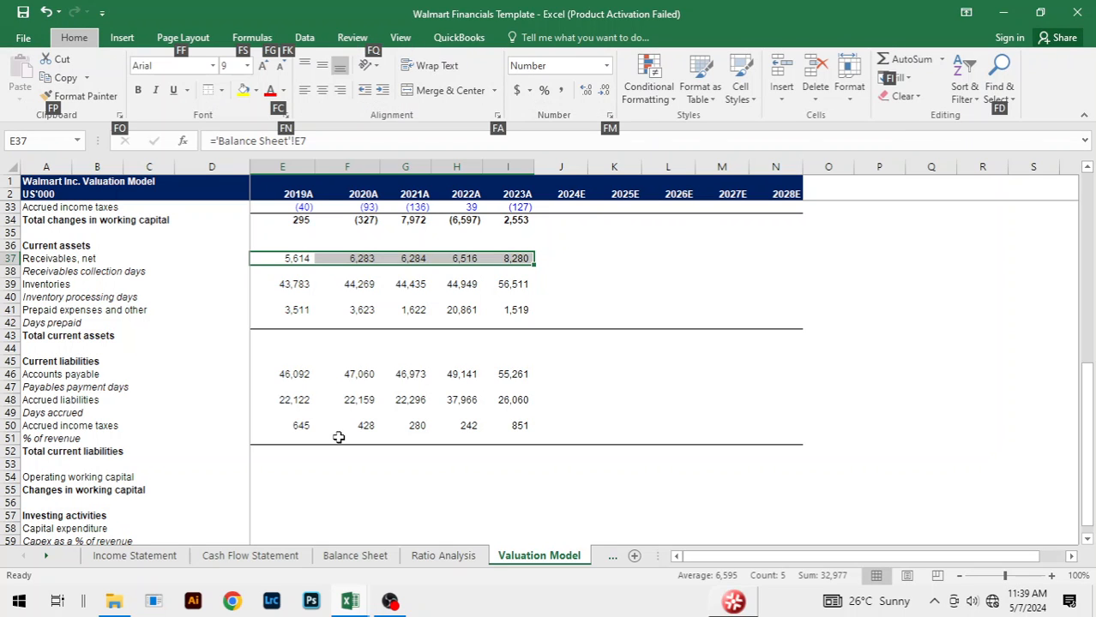
key(c)
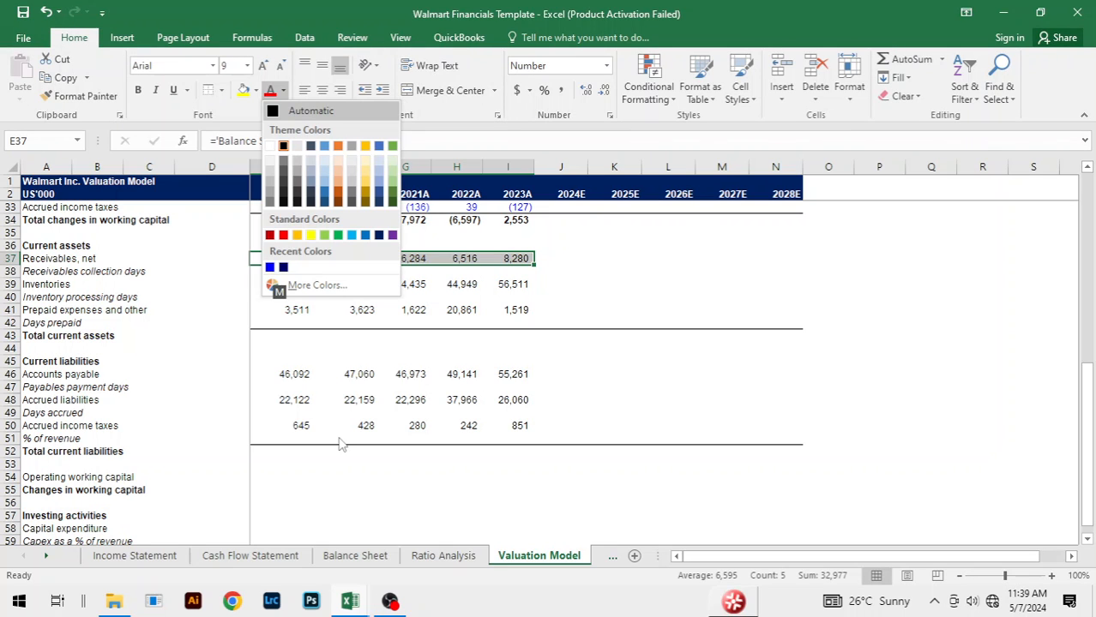
click(315, 285)
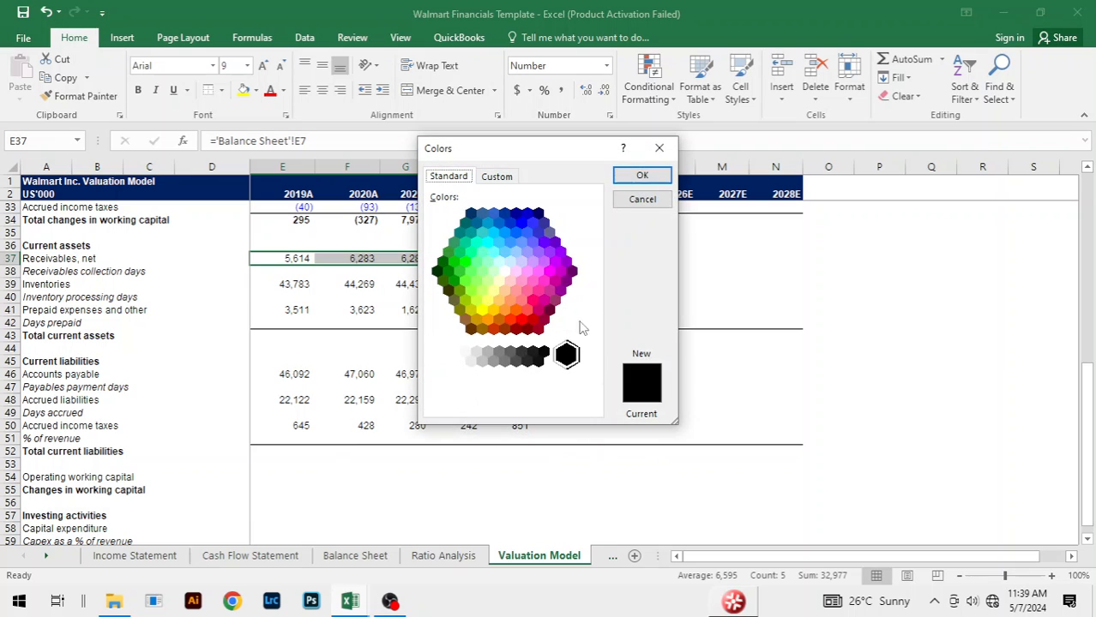
click(531, 222)
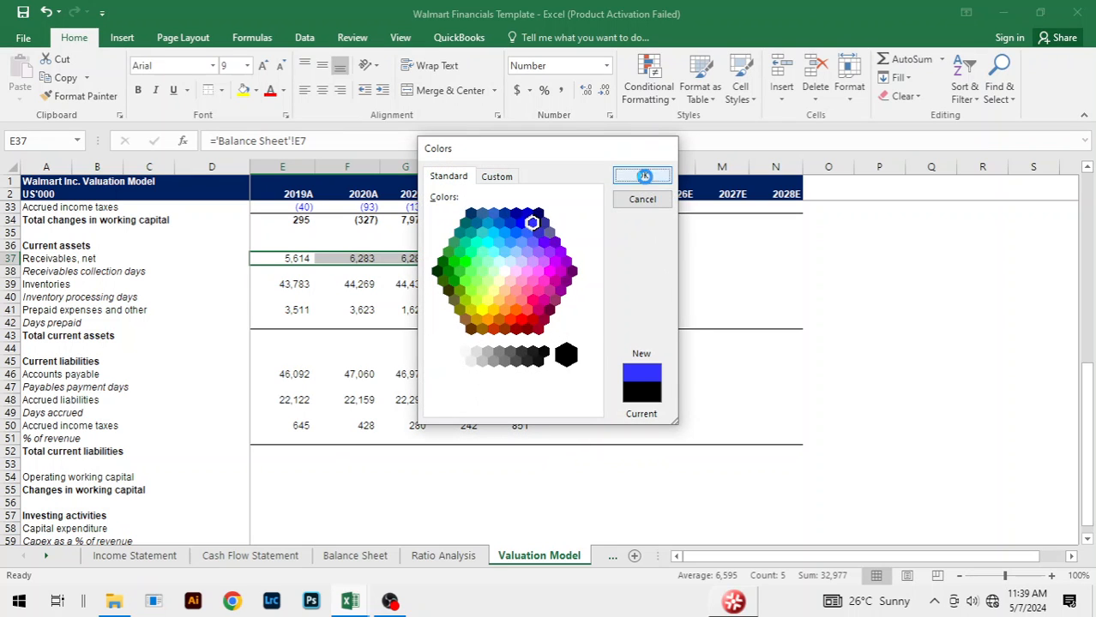
click(641, 175)
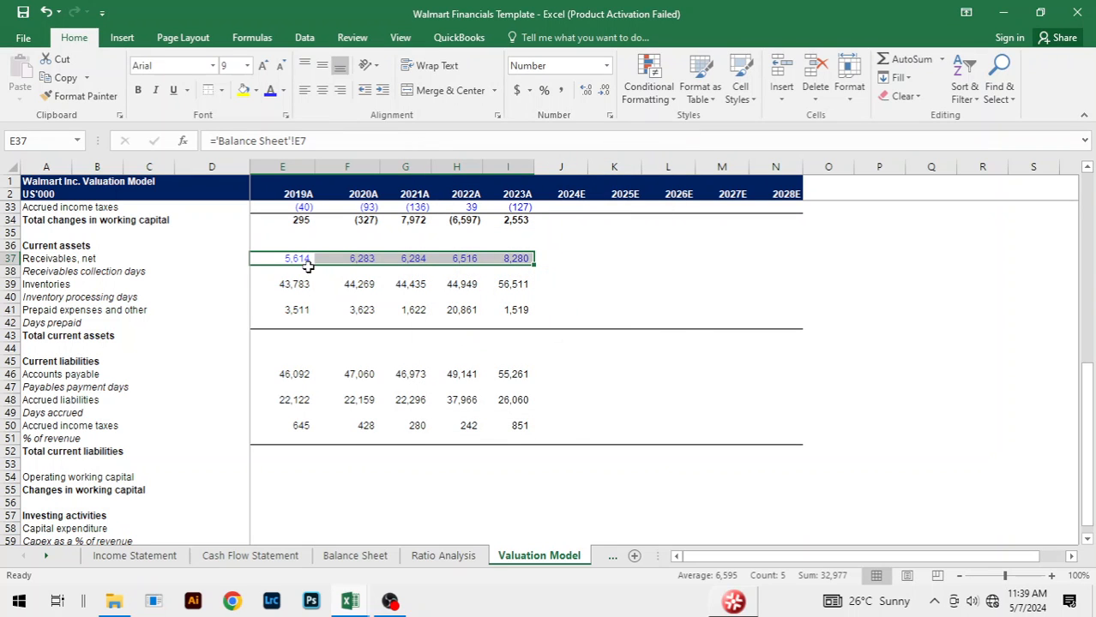
Step: Copy only the formats of the Receivables, net figures onto the Inventories figures in E39:I39
key(ctrl+c)
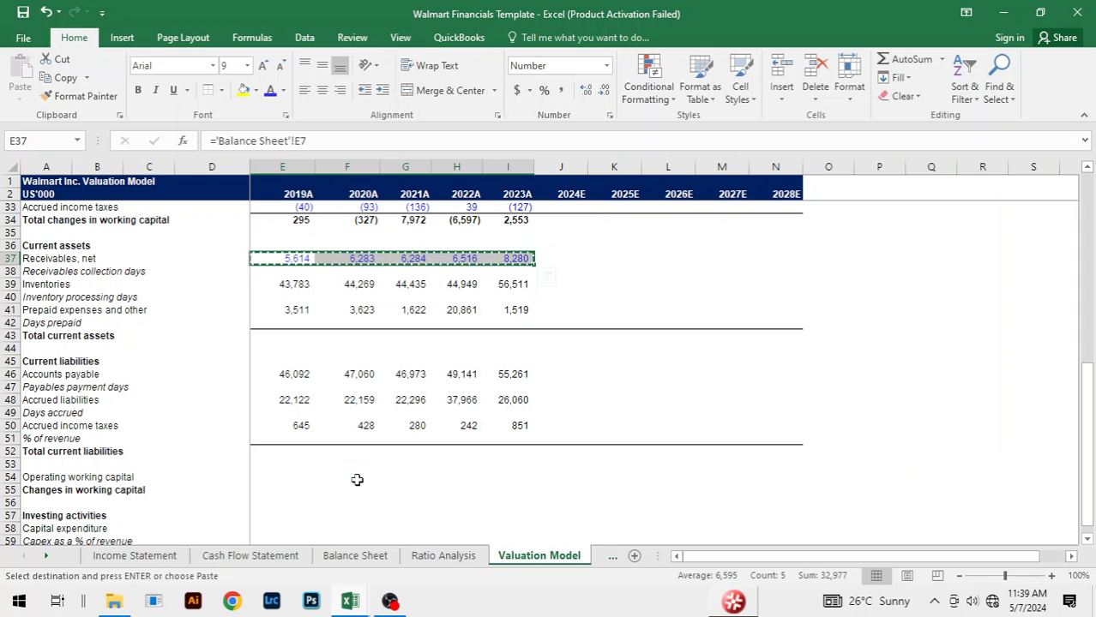
key(Down)
key(Down)
key(shift+Right)
key(shift+Right)
key(shift+Right)
key(shift+Right)
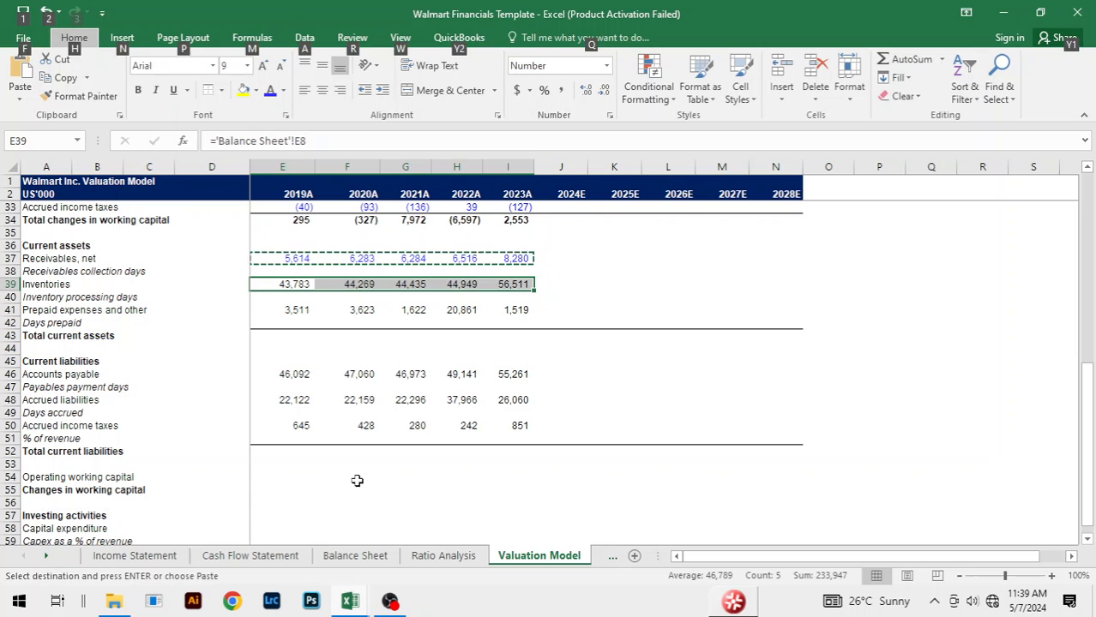
key(ctrl+alt+v)
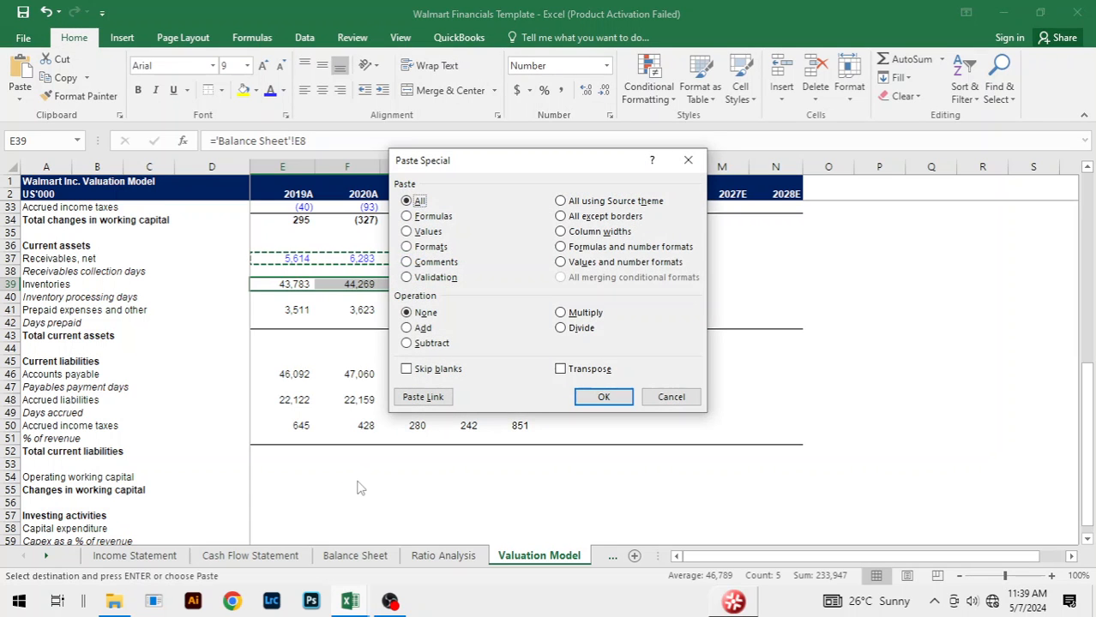
click(407, 247)
click(603, 397)
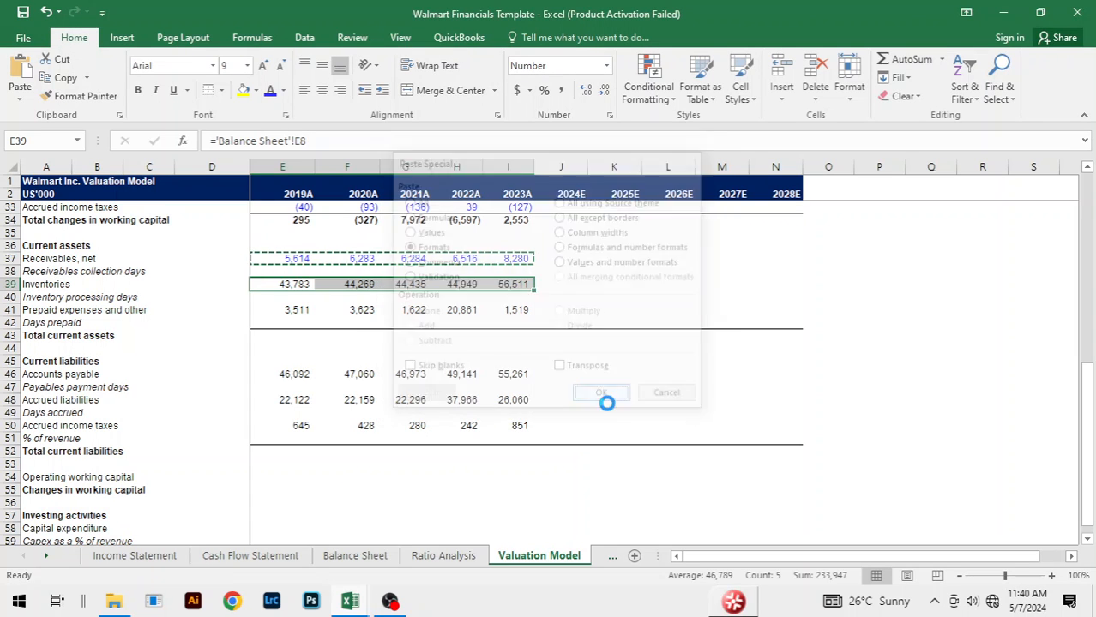
Step: Apply the same blue figure format to the Prepaid expenses and other values in E41:I41
click(294, 311)
key(shift+Right)
key(shift+Right)
key(shift+Right)
key(shift+Right)
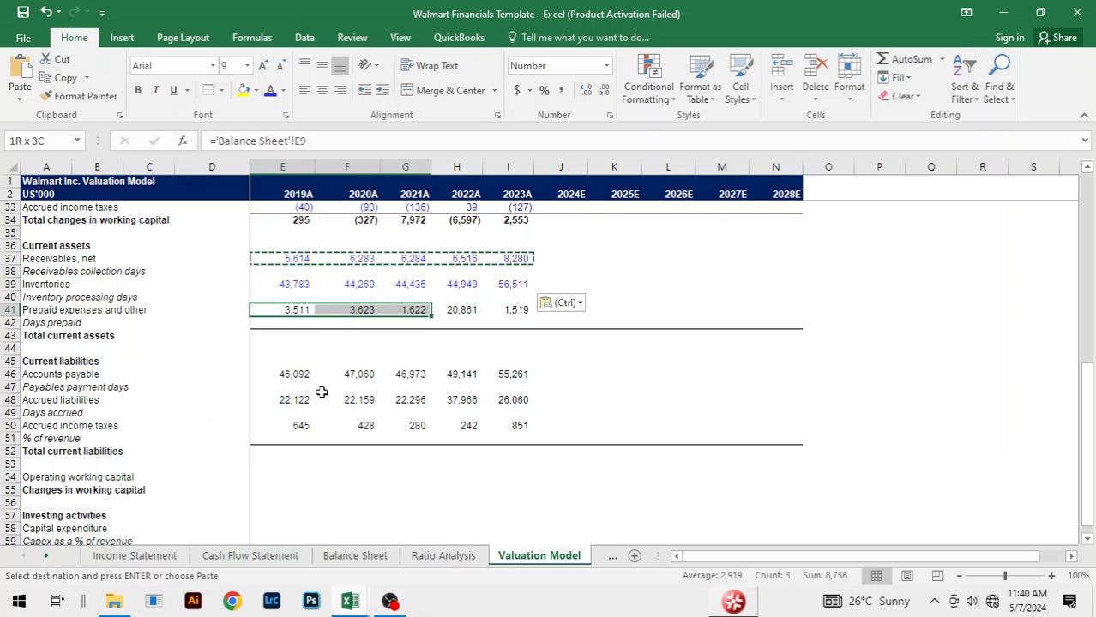
key(F4)
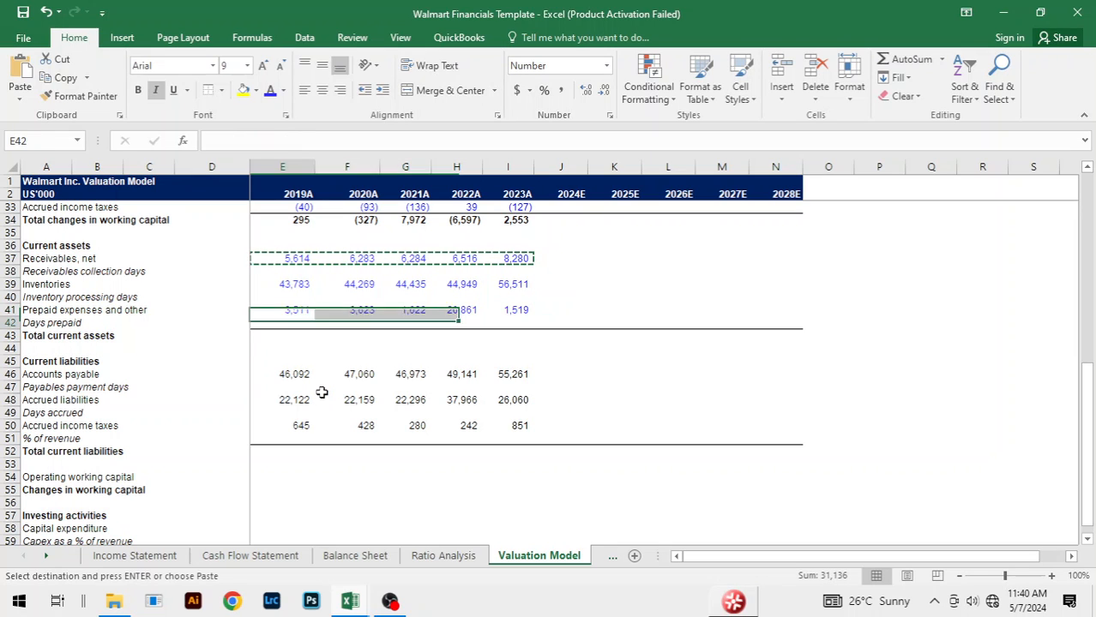
Step: Repeat the blue format paste on the current liabilities Accounts payable figures in E46:I46
key(Down)
key(Down)
key(Down)
key(Down)
key(Down)
key(shift+Right)
key(shift+Right)
key(shift+Right)
key(shift+Right)
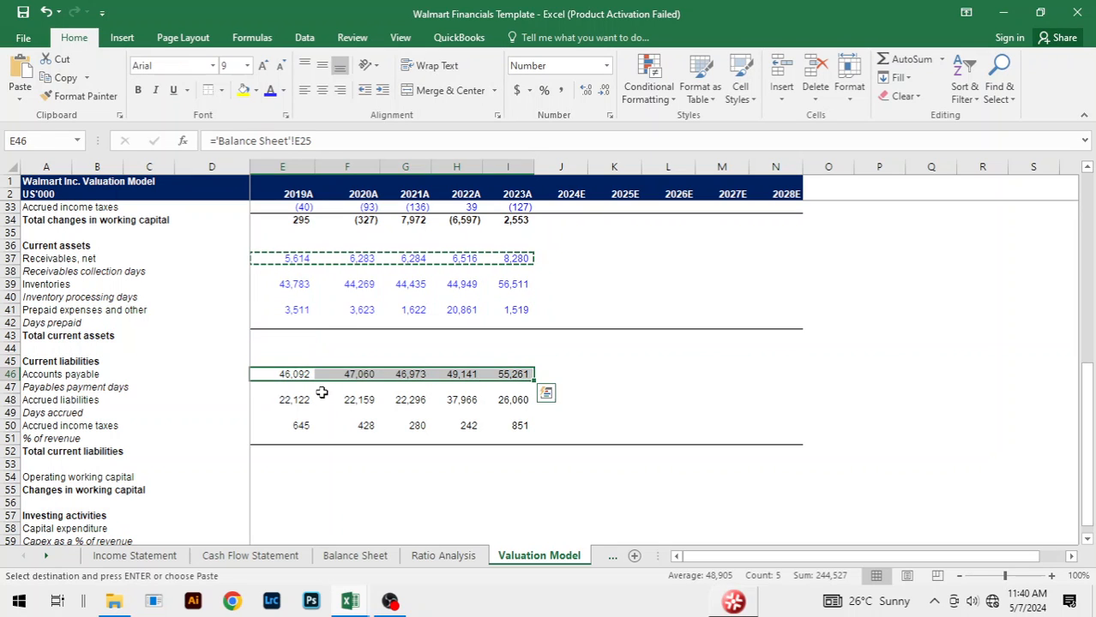
key(F4)
Step: Repeat the blue format paste on the current liabilities Accrued liabilities figures in E48:I48
key(Down)
key(Down)
key(shift+Right)
key(shift+Right)
key(shift+Right)
key(shift+Right)
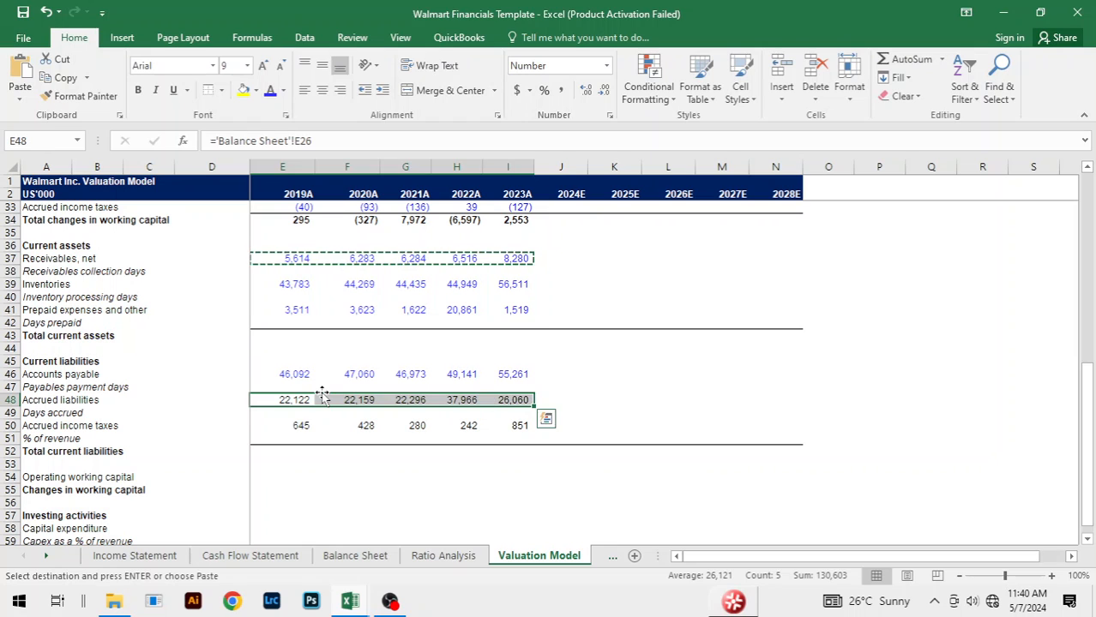
Step: Repeat the blue format paste on the Accrued income taxes figures in E50:I50 and end the copy mode
key(Down)
key(Down)
key(shift+Right)
key(shift+Right)
key(shift+Right)
key(shift+Right)
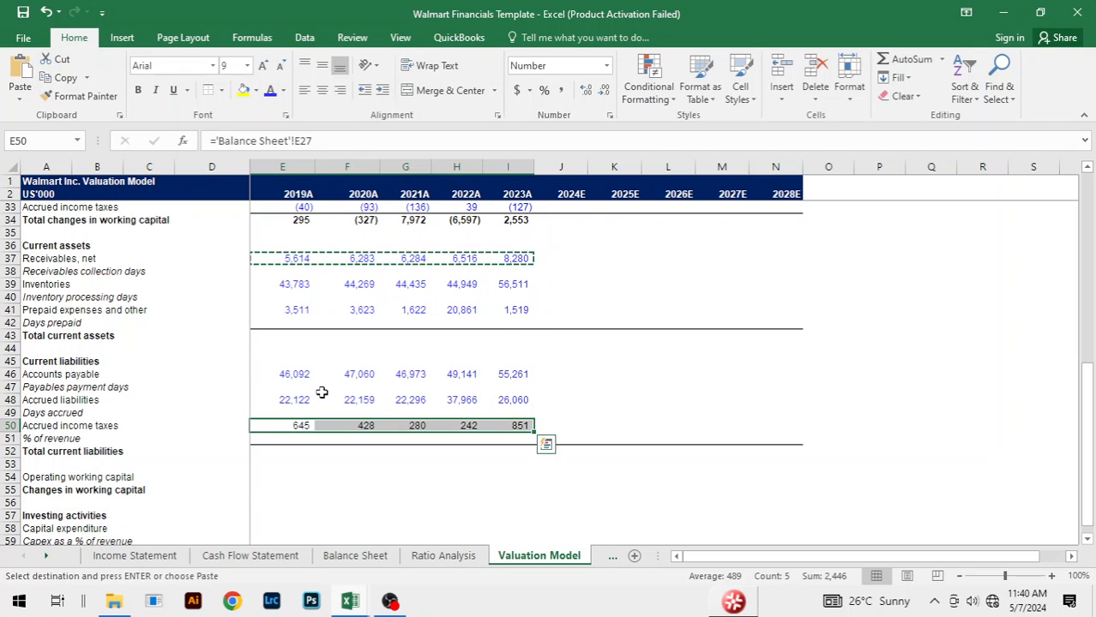
key(Escape)
click(418, 513)
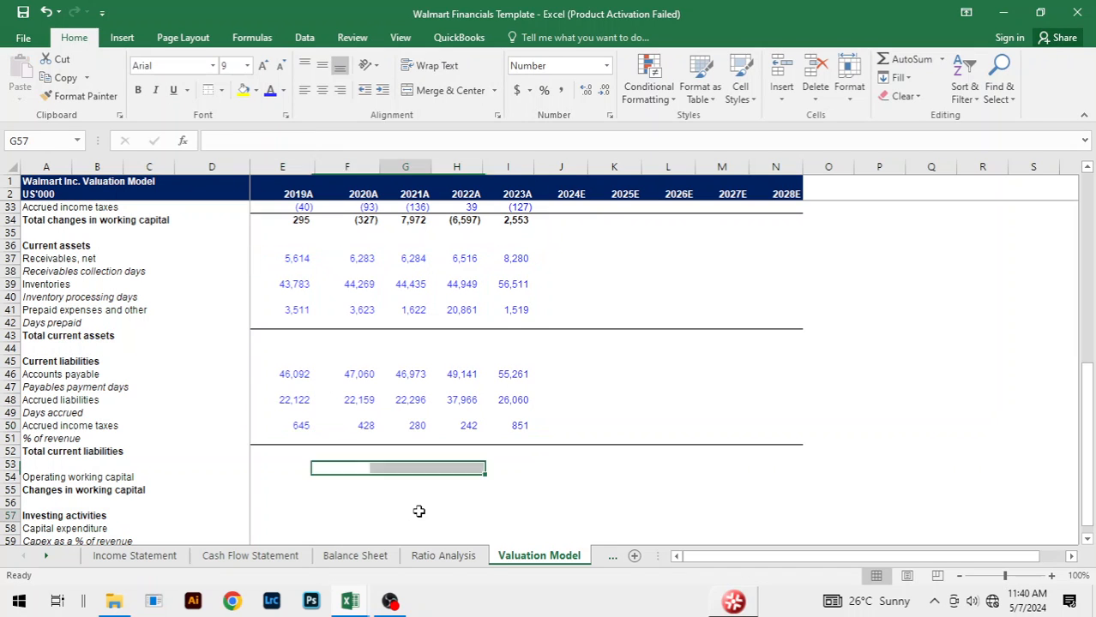
click(668, 435)
Step: Calculate 2019A Total current assets in E43 with the formula =E37+E39+E41
scroll(496, 390, down, 5)
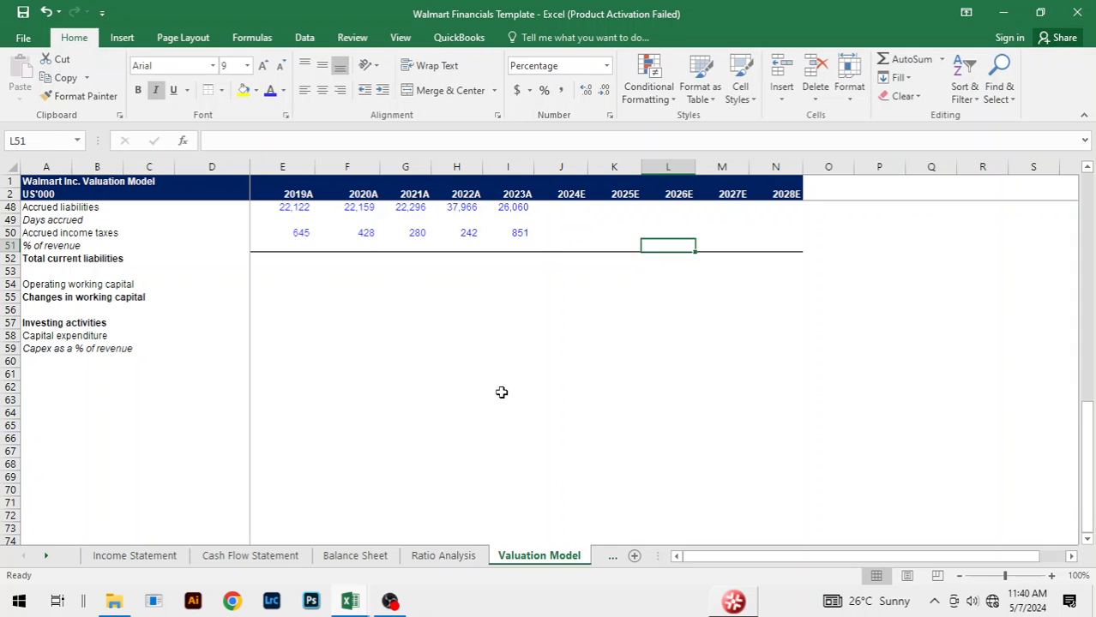
scroll(499, 389, up, 7)
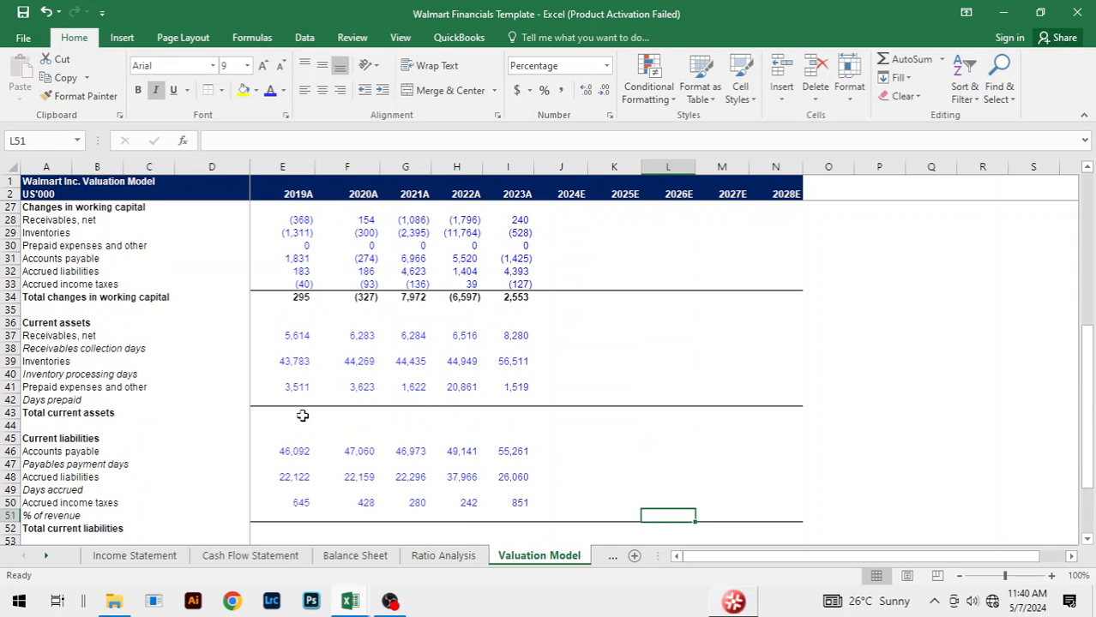
click(302, 414)
text(=)
key(Up)
key(Up)
key(Up)
key(Up)
key(Up)
key(Up)
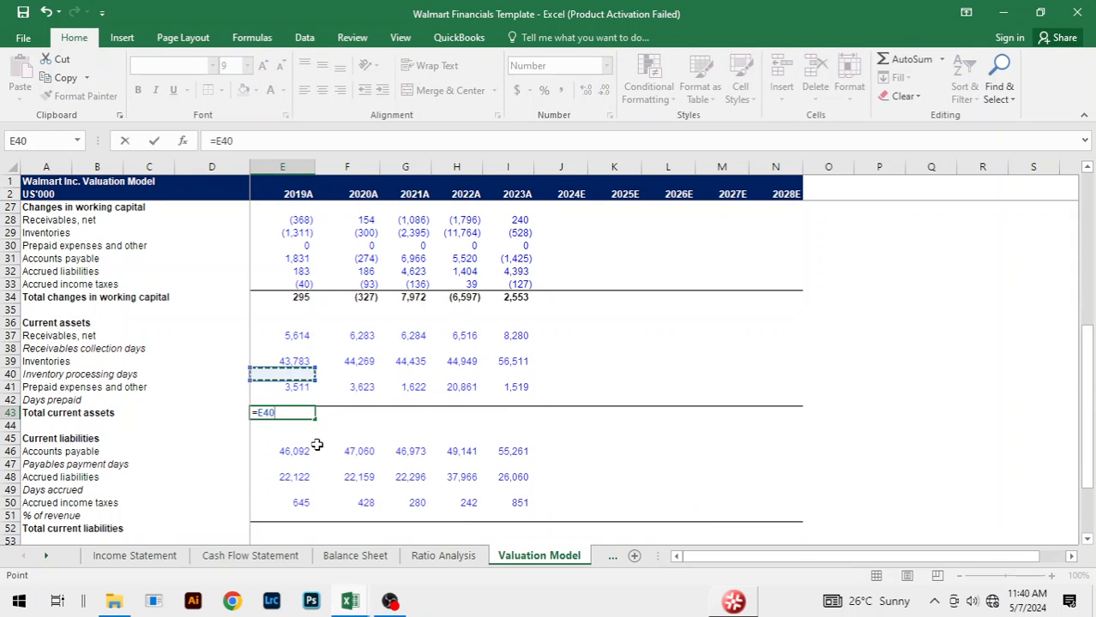
text(+)
key(Up)
key(Up)
key(Up)
key(Up)
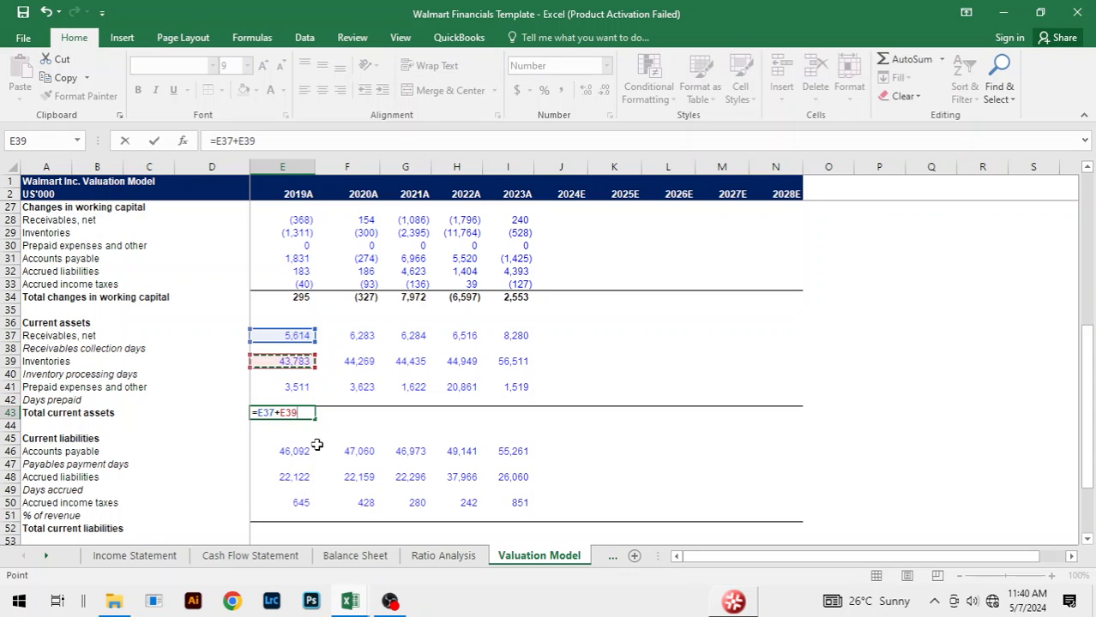
text(+)
key(Up)
key(Up)
key(ctrl+Return)
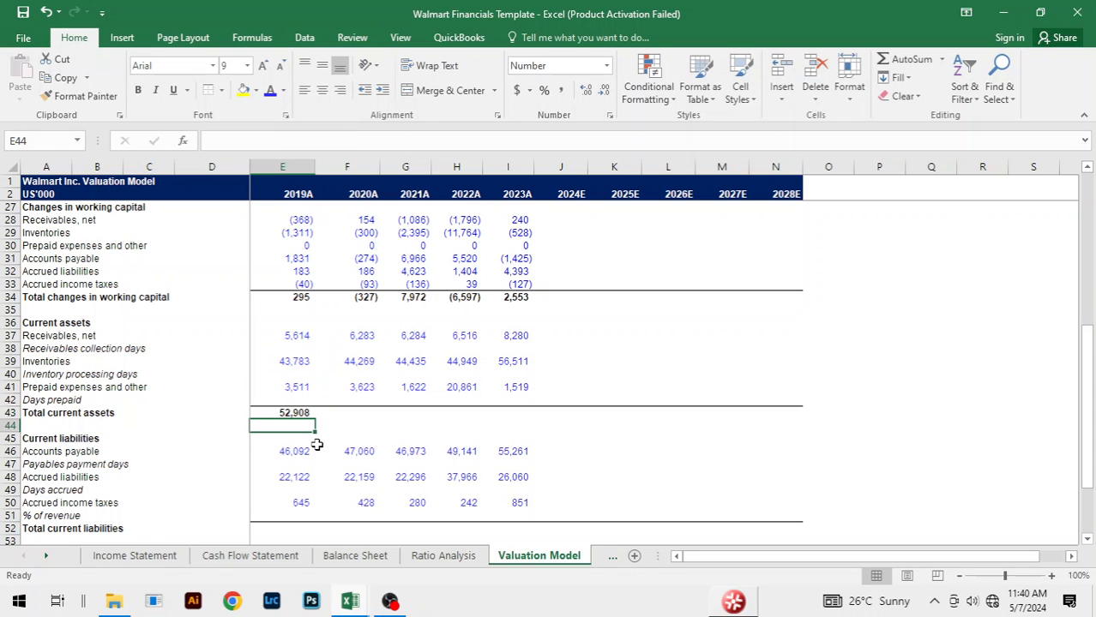
Step: Fill the Total current assets formula across from 2019A to 2023A
key(shift+Right)
key(shift+Right)
key(shift+Right)
key(shift+Right)
key(ctrl+r)
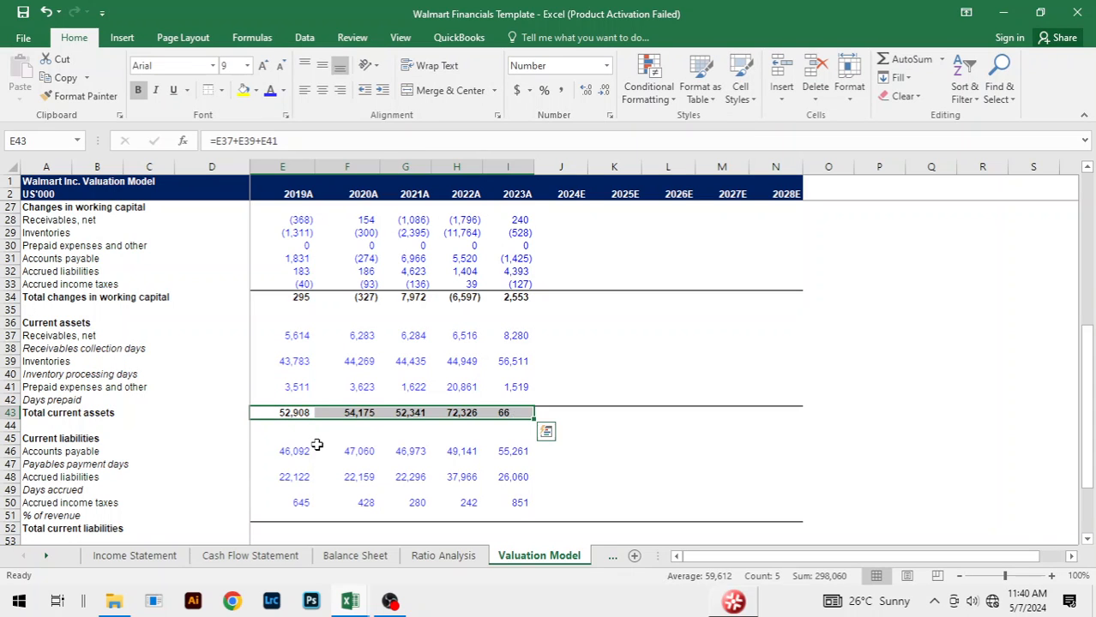
Step: Calculate 2019A Total current liabilities in E52 with the formula =E46+E48+E50
key(Down)
key(Down)
key(Down)
key(Down)
key(Down)
key(Down)
key(Down)
key(Down)
key(Down)
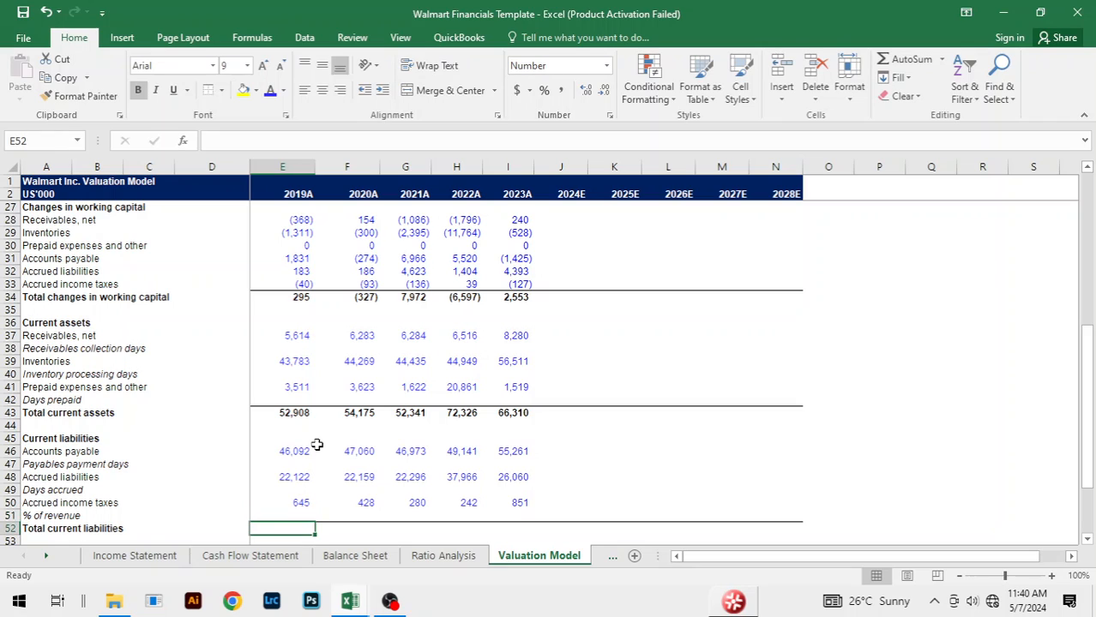
text(=)
key(Up)
key(Up)
key(Up)
key(Up)
key(Up)
key(Up)
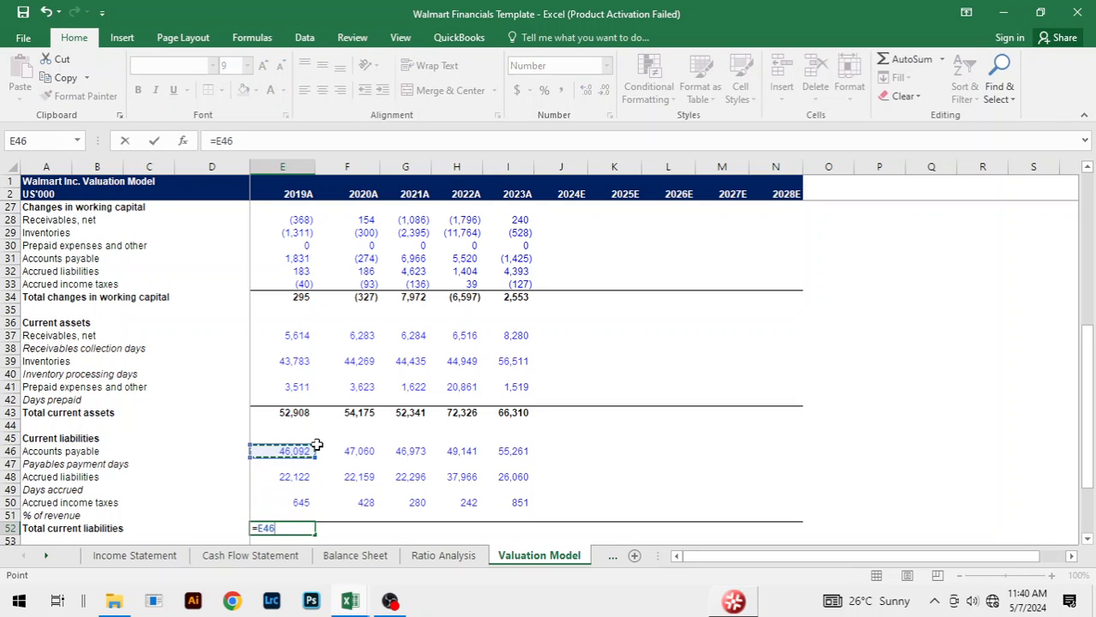
text(+)
key(Up)
key(Up)
key(Up)
key(Up)
text(+)
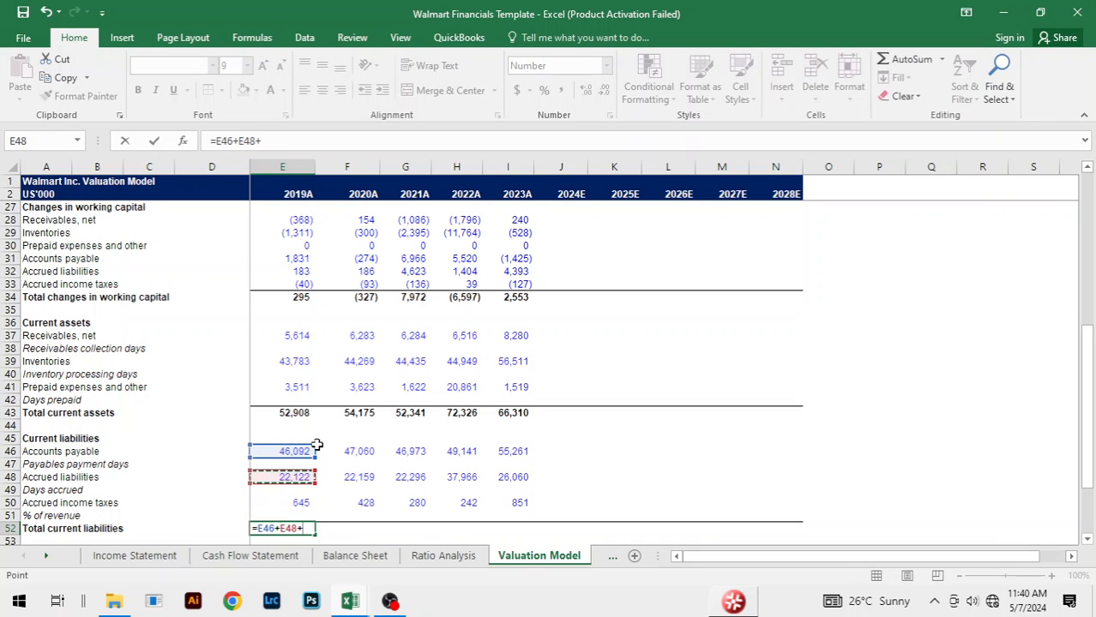
Step: Fill the Total current liabilities formula across from 2019A to 2023A
key(Up)
key(Up)
key(Return)
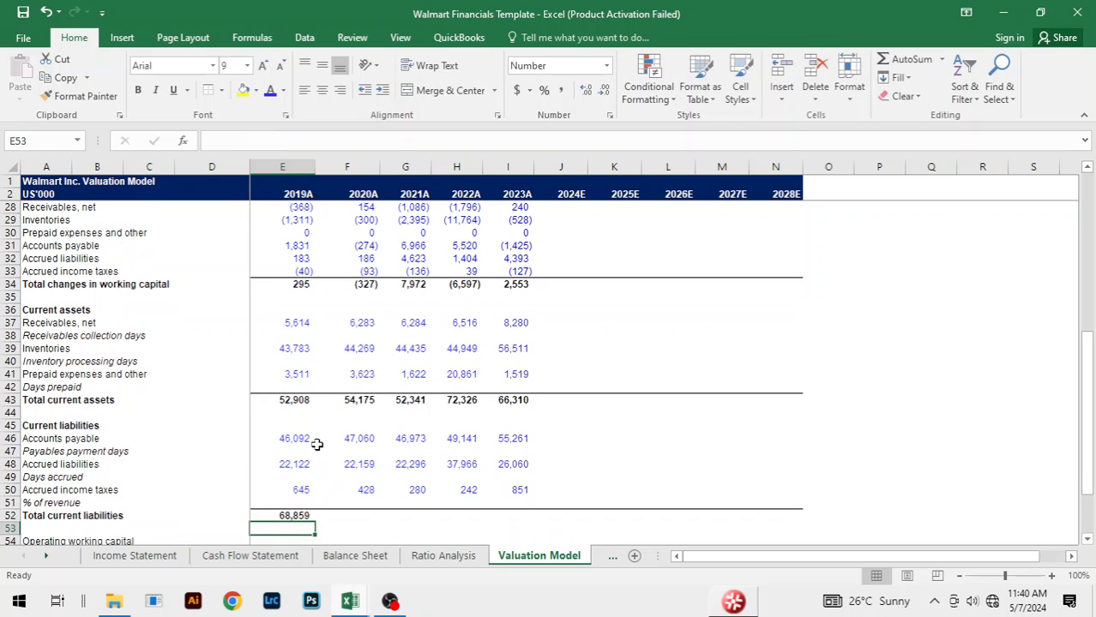
key(Up)
key(shift+Right)
key(shift+Right)
key(shift+Right)
key(shift+Right)
key(ctrl+r)
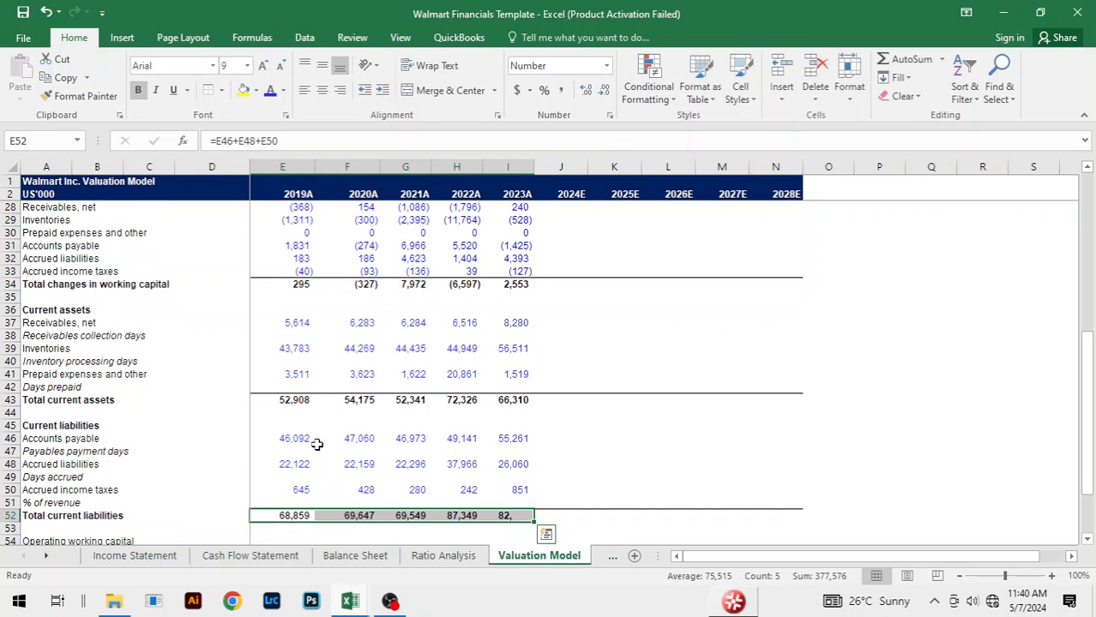
click(634, 440)
Step: Calculate 2019A Operating working capital in E54 as total current assets minus total current liabilities, =E43-E52
scroll(678, 408, down, 4)
scroll(678, 408, down, 1)
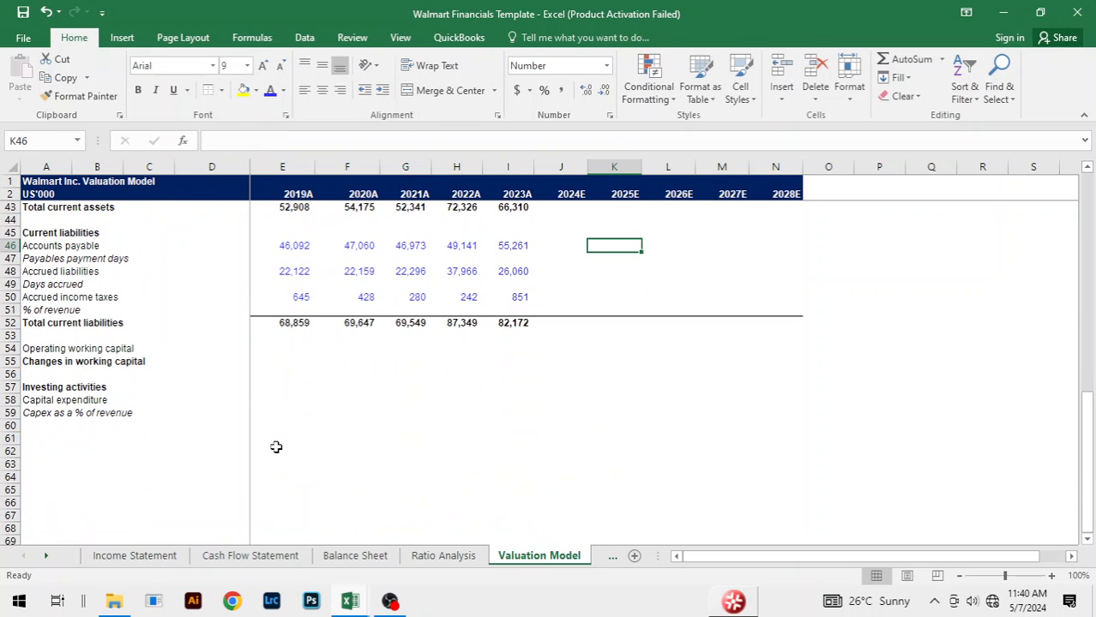
click(299, 353)
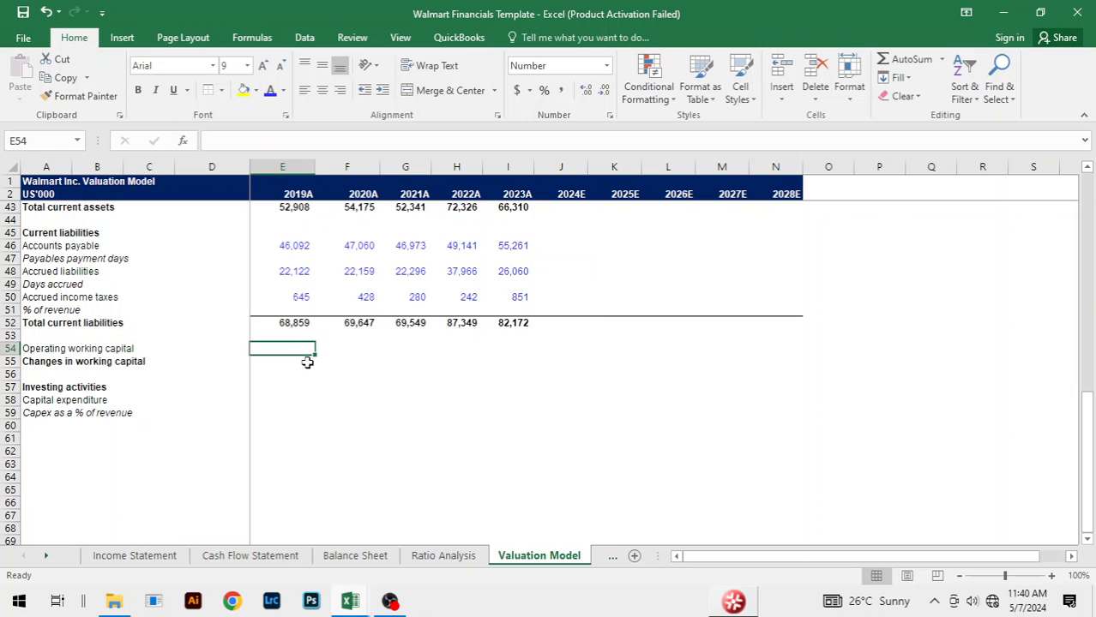
text(=)
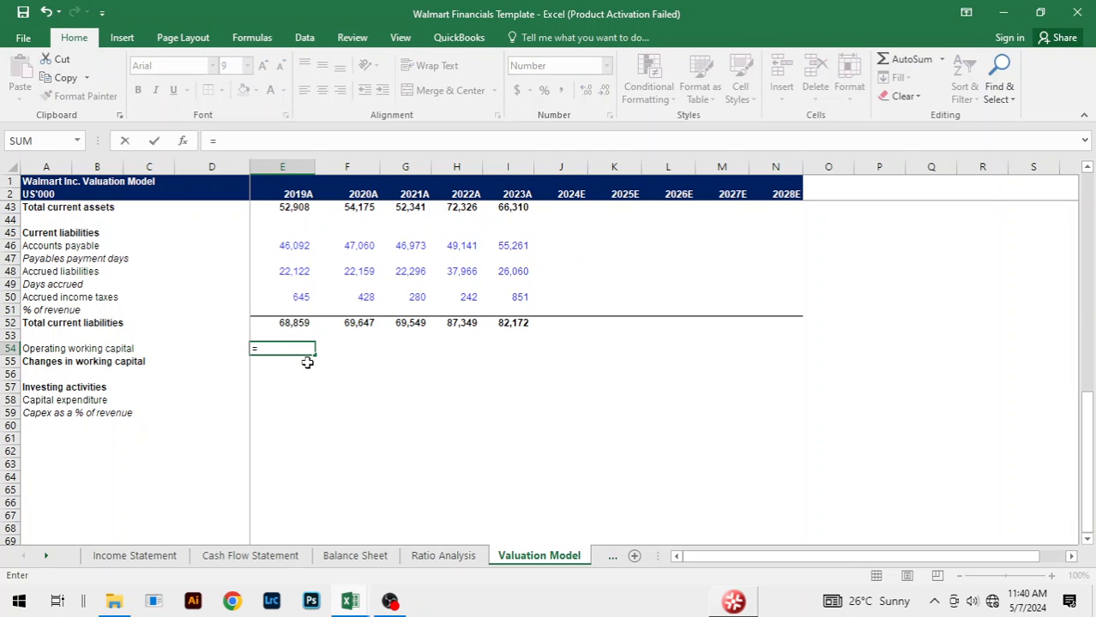
key(Up)
key(Up)
key(Up)
key(Up)
key(Up)
key(Up)
key(Up)
key(Up)
key(Up)
key(Up)
key(Up)
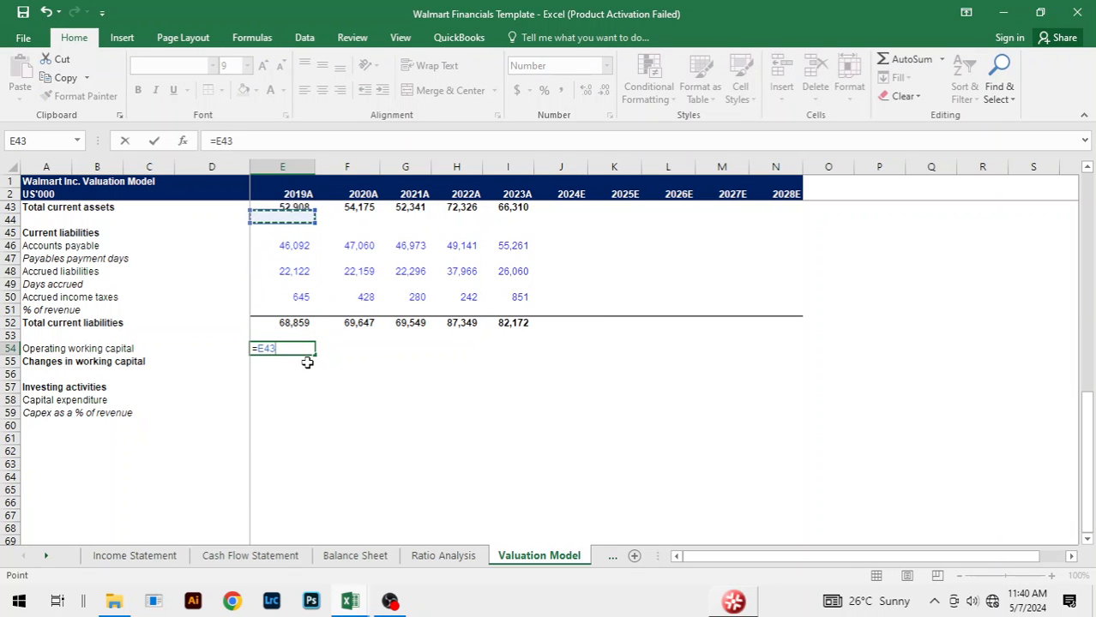
text(-)
key(Up)
key(Up)
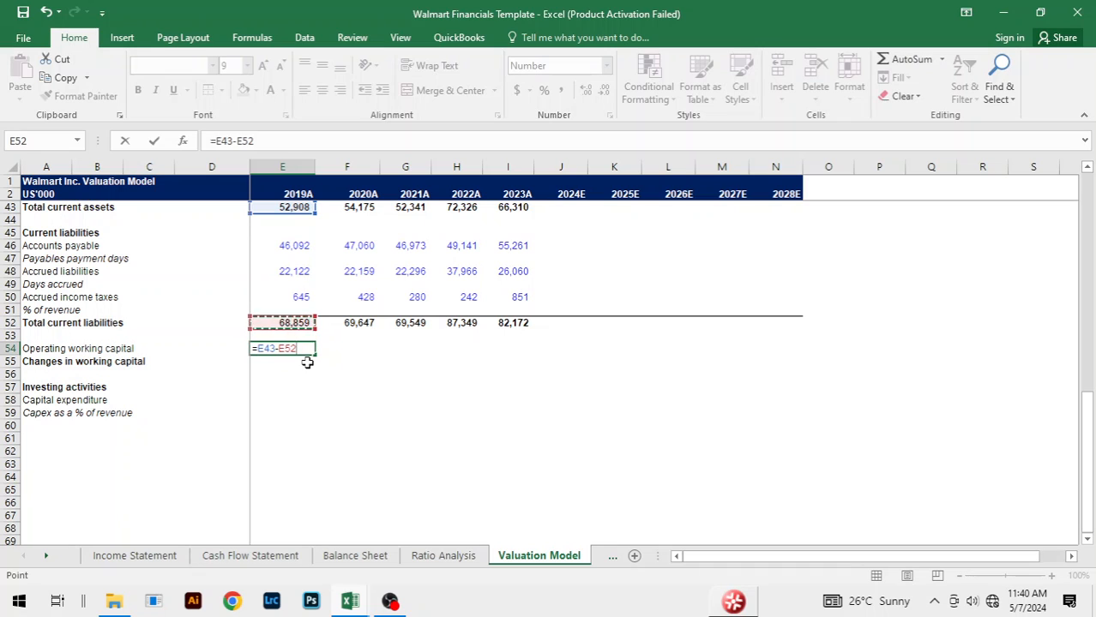
key(Return)
Step: Fill the Operating working capital formula across from 2019A to 2023A
key(Up)
key(shift+Right)
key(shift+Right)
key(shift+Right)
key(shift+Right)
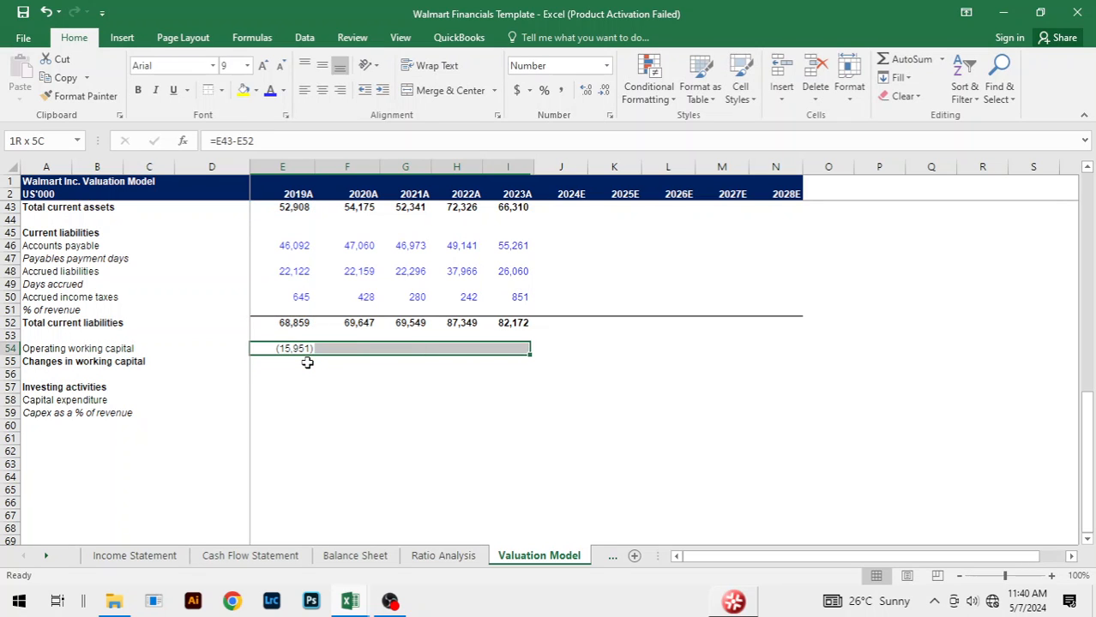
click(307, 361)
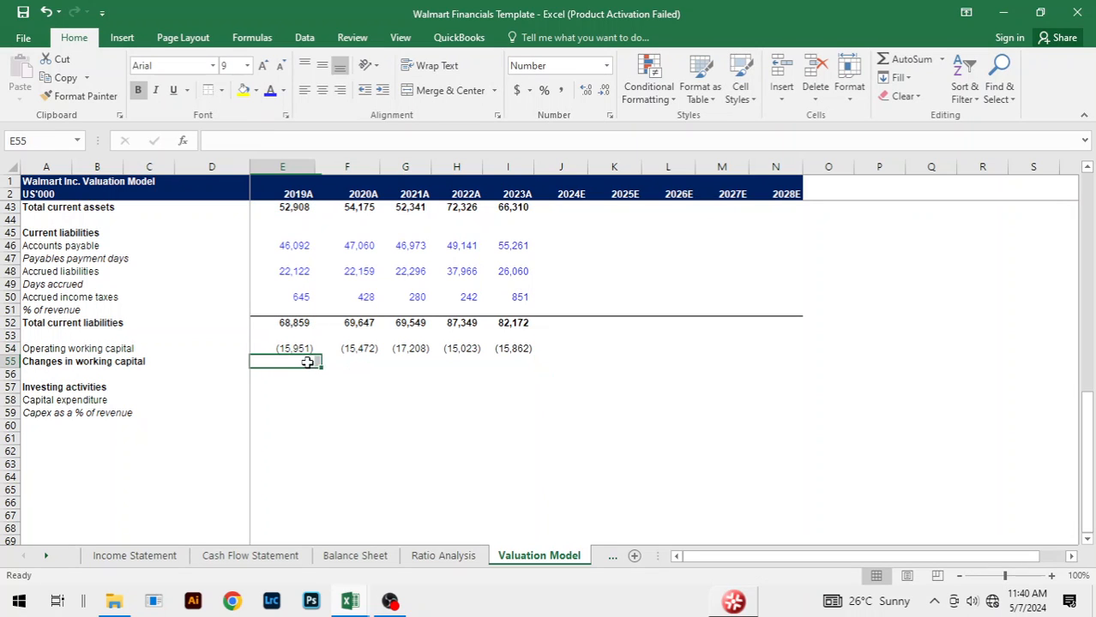
Step: Calculate 2020A Changes in working capital in F55 with the formula =F54-E54
key(Right)
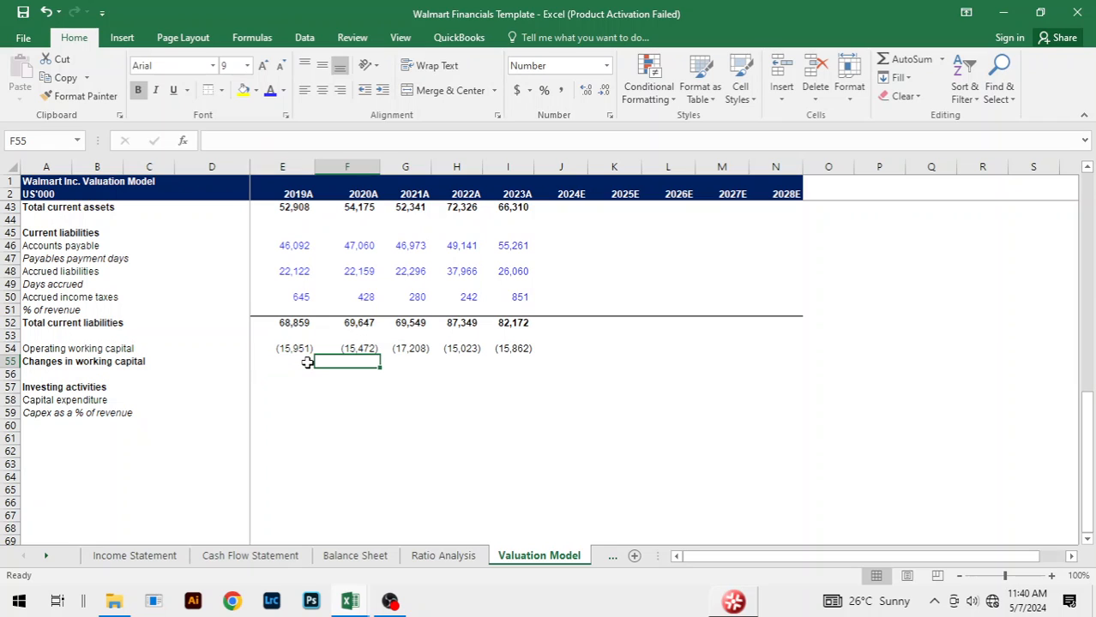
text(=)
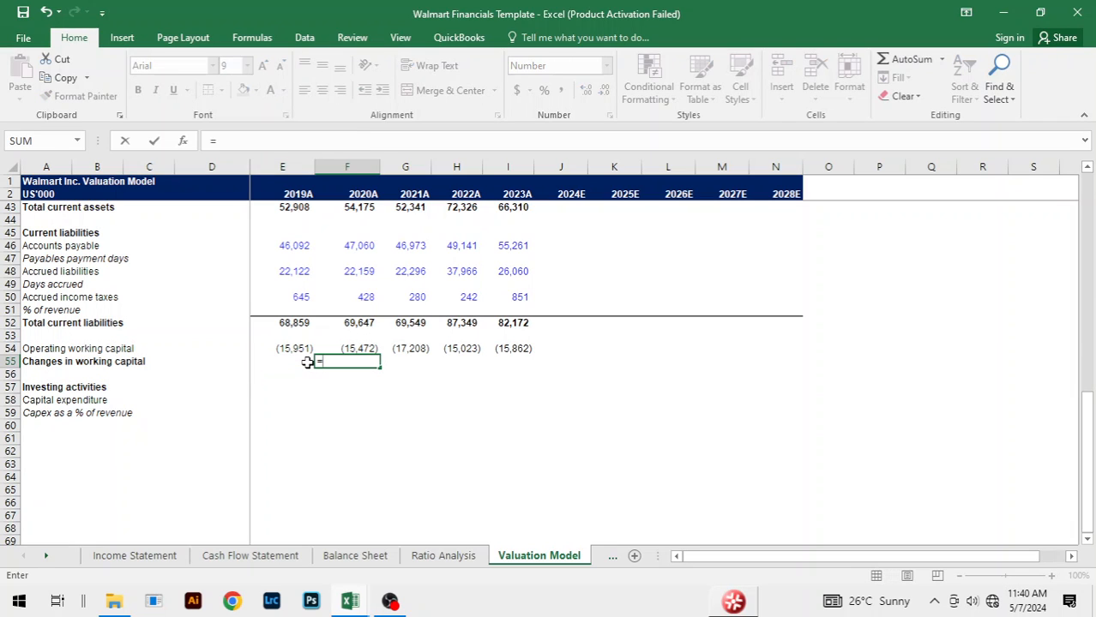
key(Up)
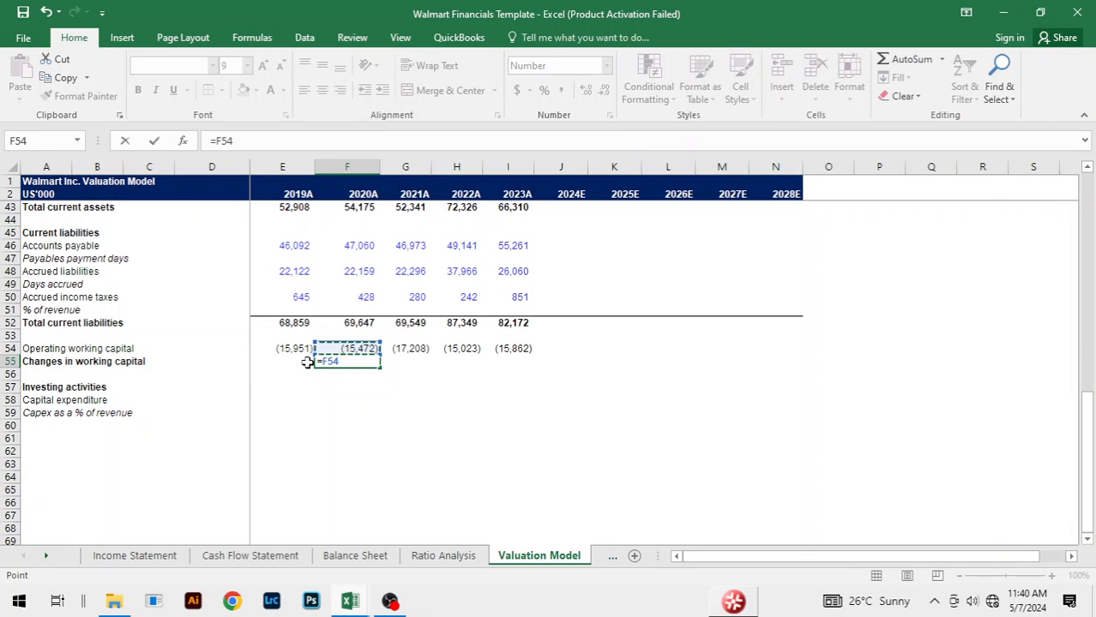
text(-)
key(Up)
key(Left)
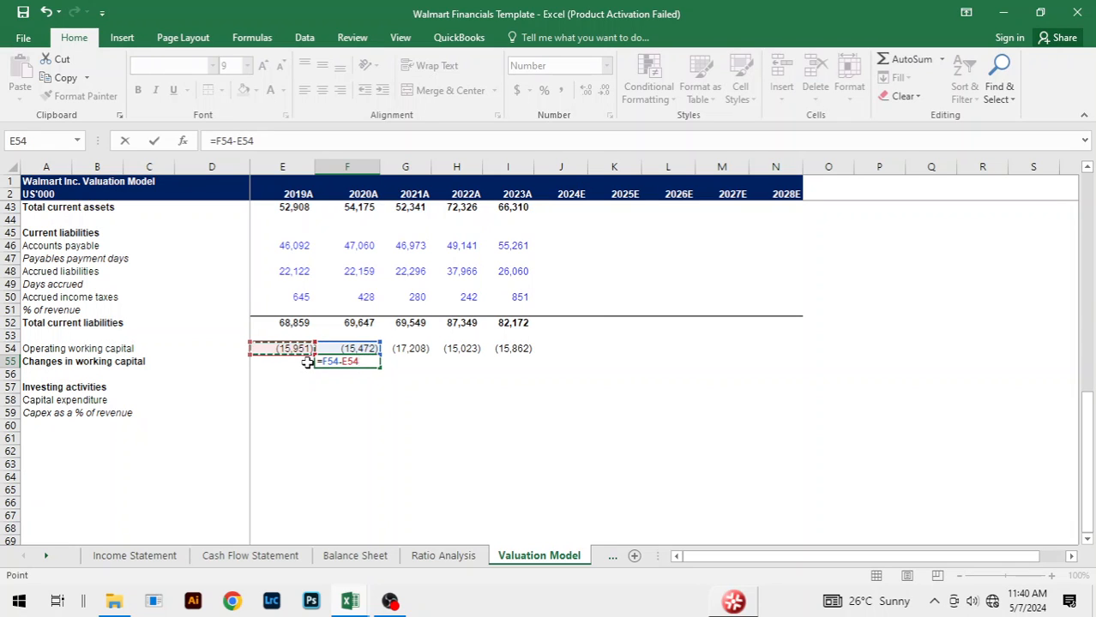
key(ctrl+Return)
Step: Fill the Changes in working capital formula across from 2020A to 2023A
key(shift+Right)
key(shift+Right)
key(shift+Right)
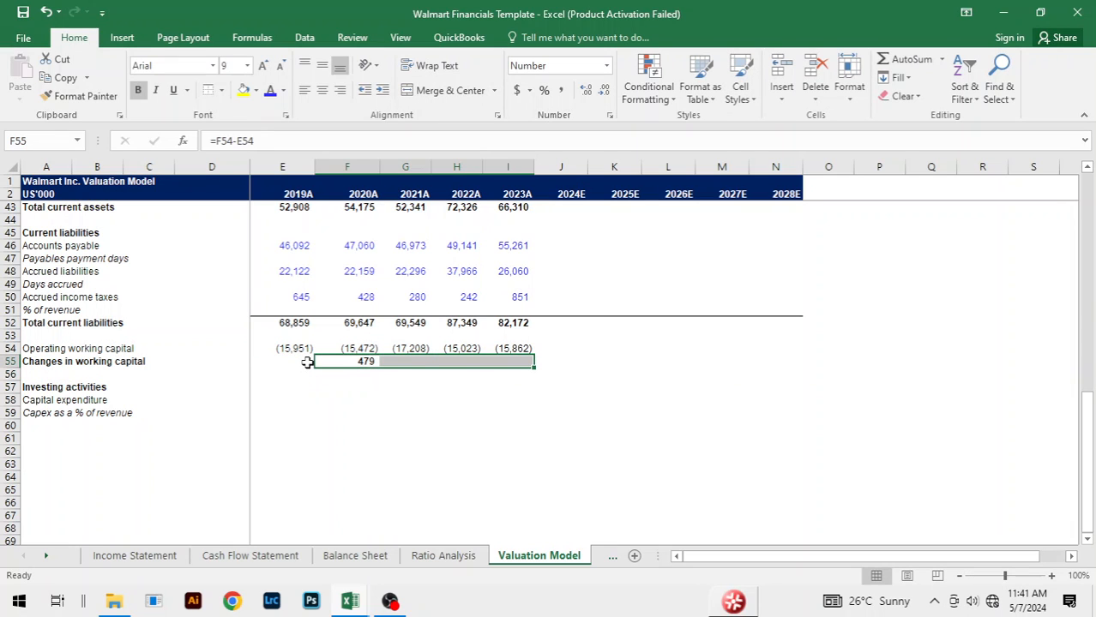
key(ctrl+r)
click(613, 449)
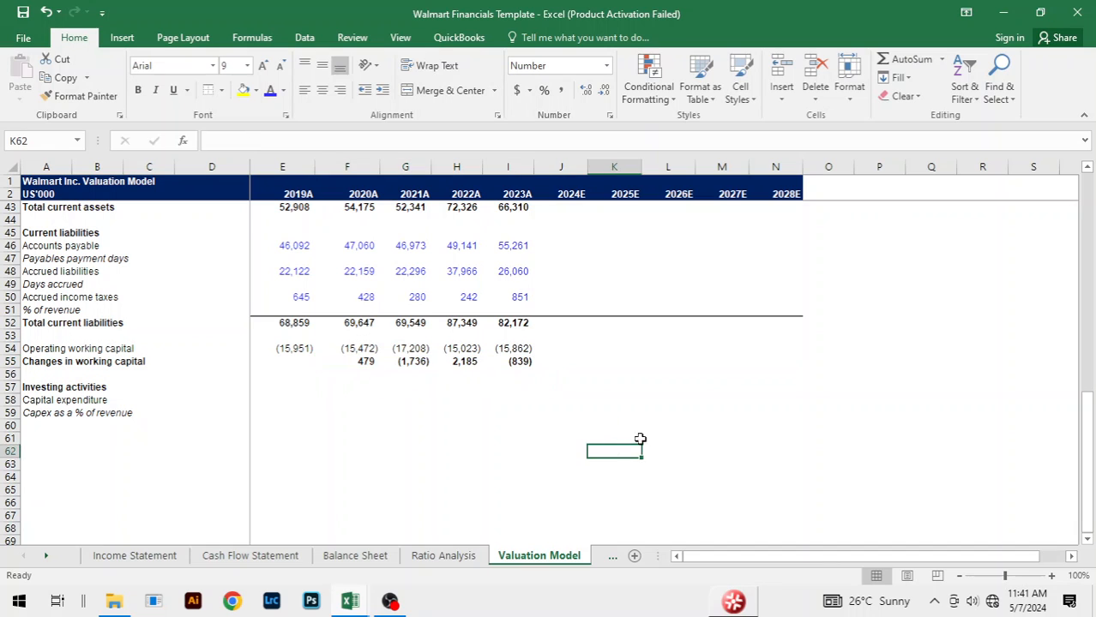
click(637, 376)
click(421, 412)
scroll(652, 379, up, 4)
scroll(656, 377, down, 3)
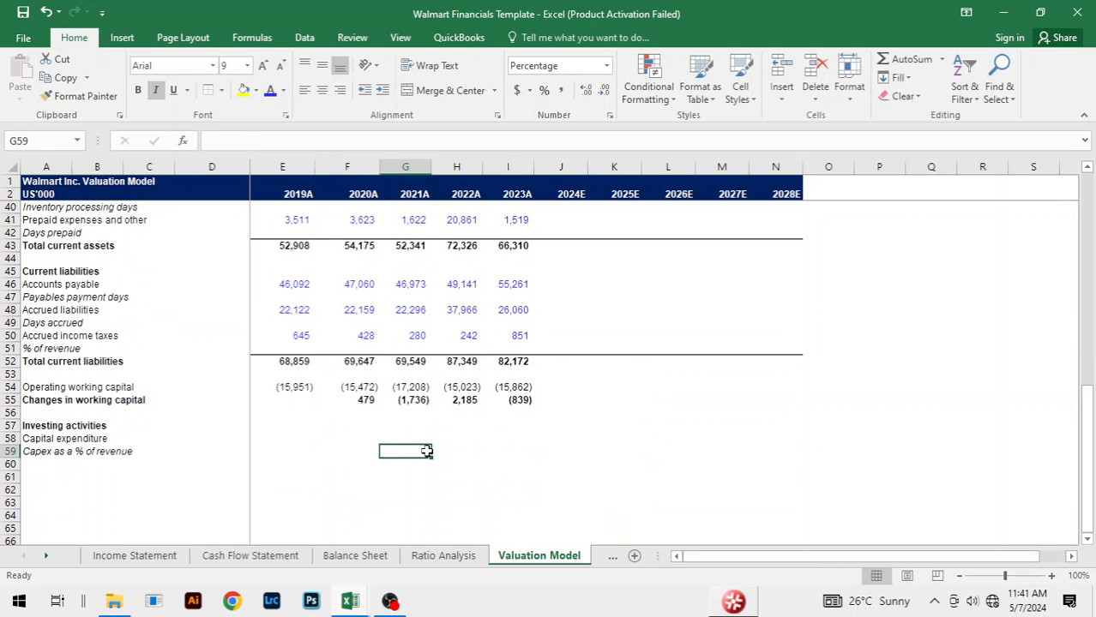
Step: Clear the Changes in working capital formulas from F55 to I55
click(374, 400)
drag(374, 401, 513, 400)
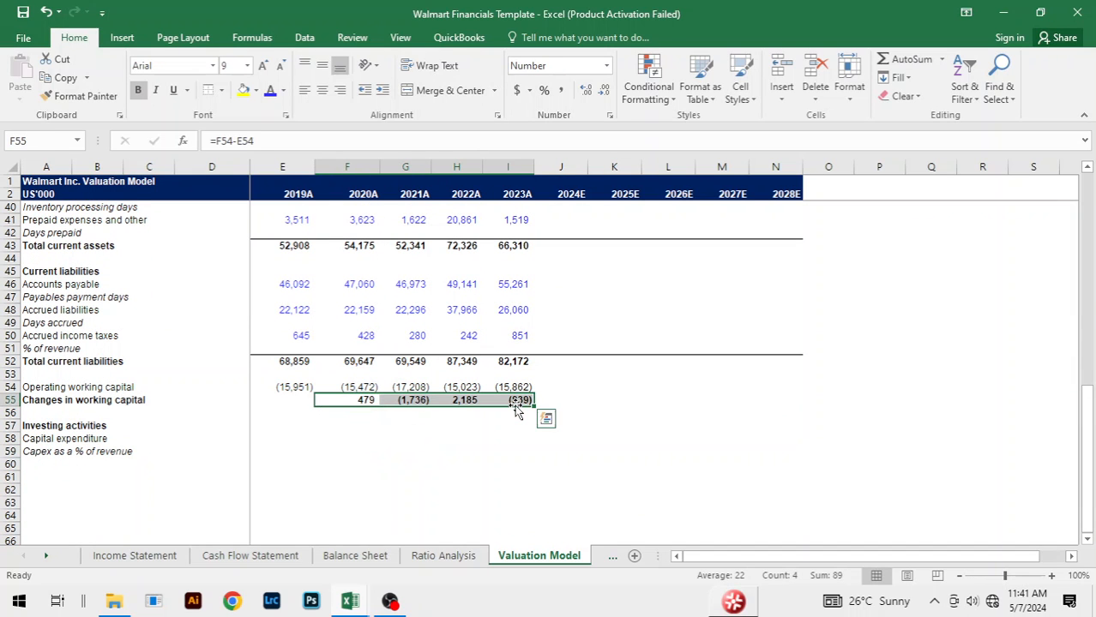
key(Delete)
click(658, 406)
click(611, 384)
Step: Review the cash flow working capital rows together with the current assets and current liabilities sections
click(492, 439)
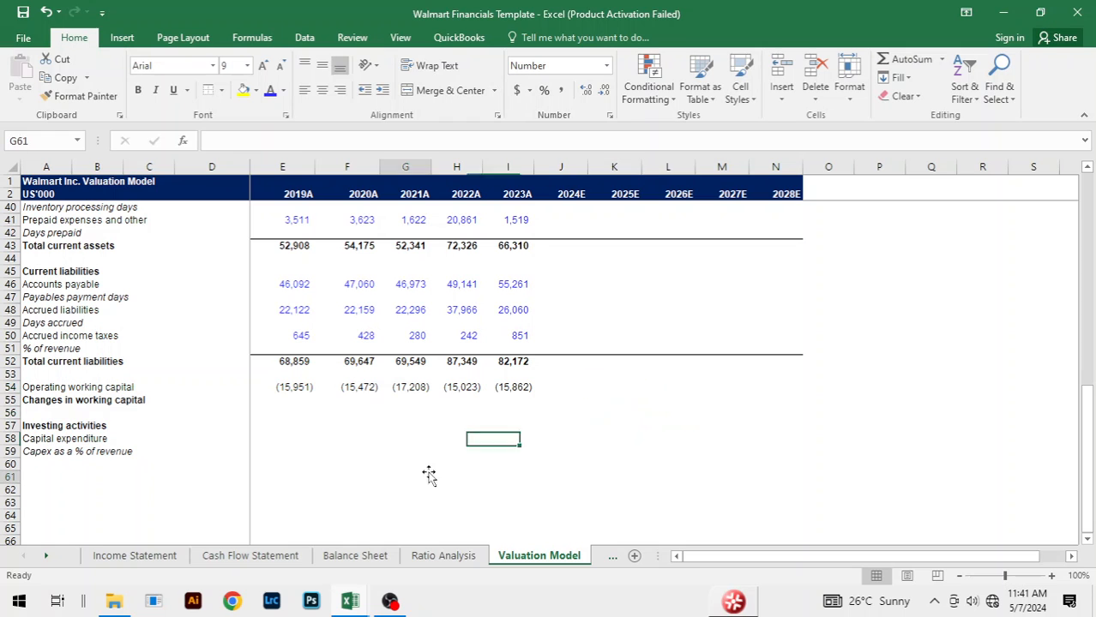
click(428, 472)
click(710, 399)
click(710, 299)
scroll(695, 353, up, 9)
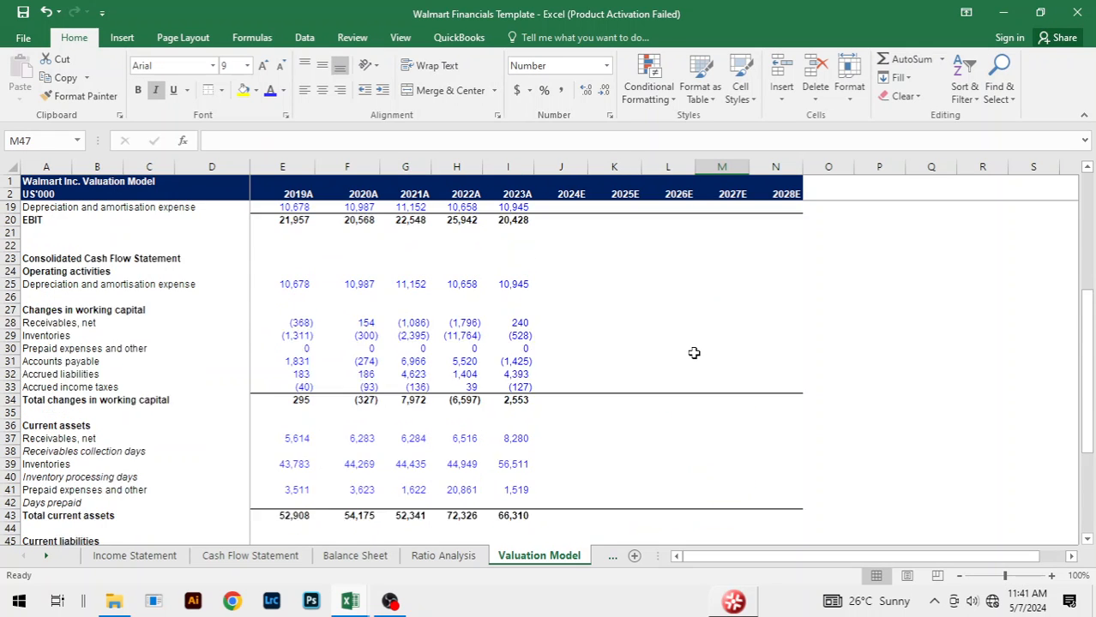
scroll(695, 353, down, 2)
scroll(695, 354, down, 3)
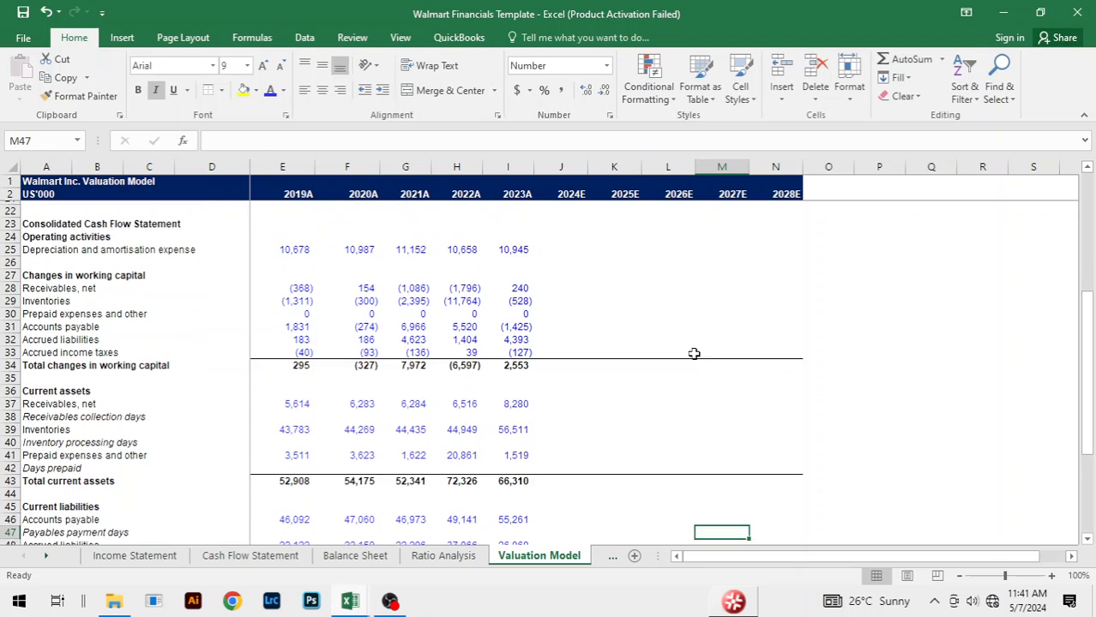
scroll(694, 353, down, 4)
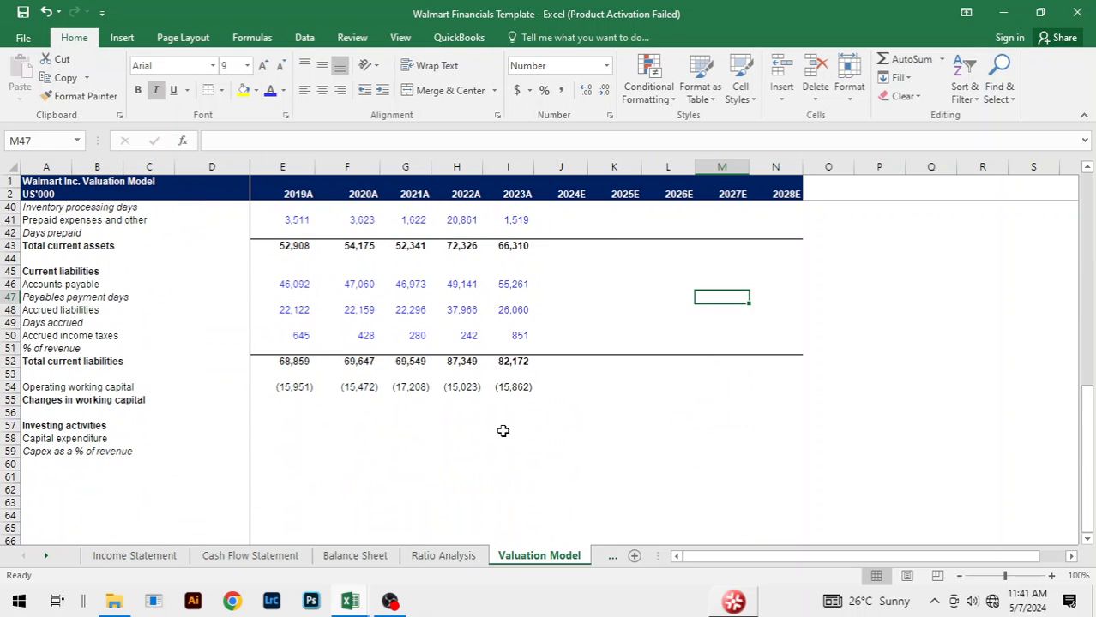
click(501, 427)
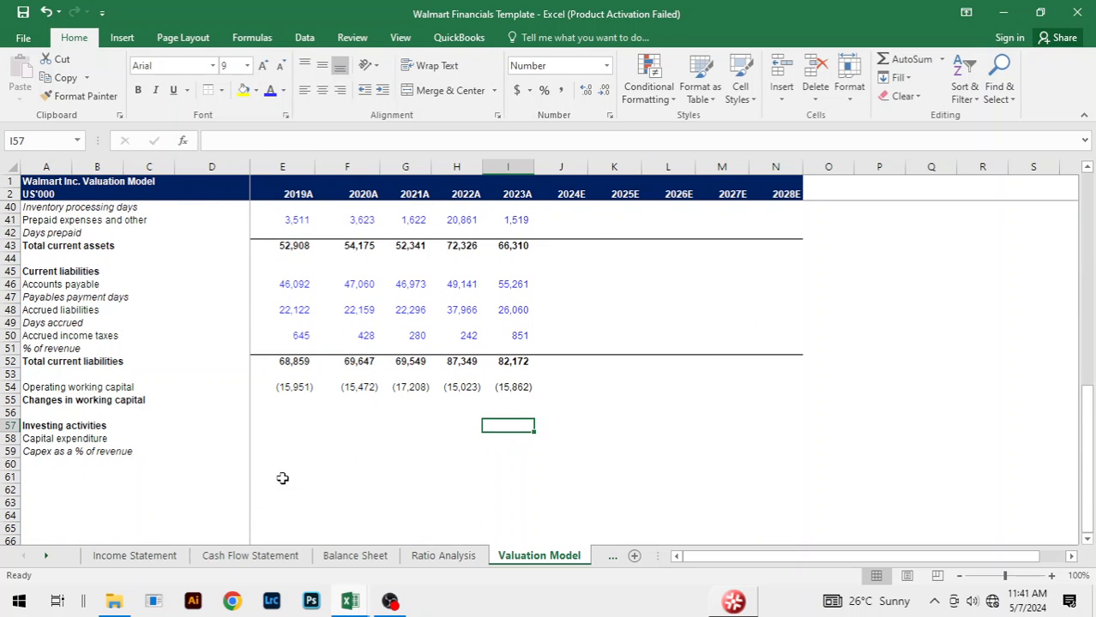
click(275, 436)
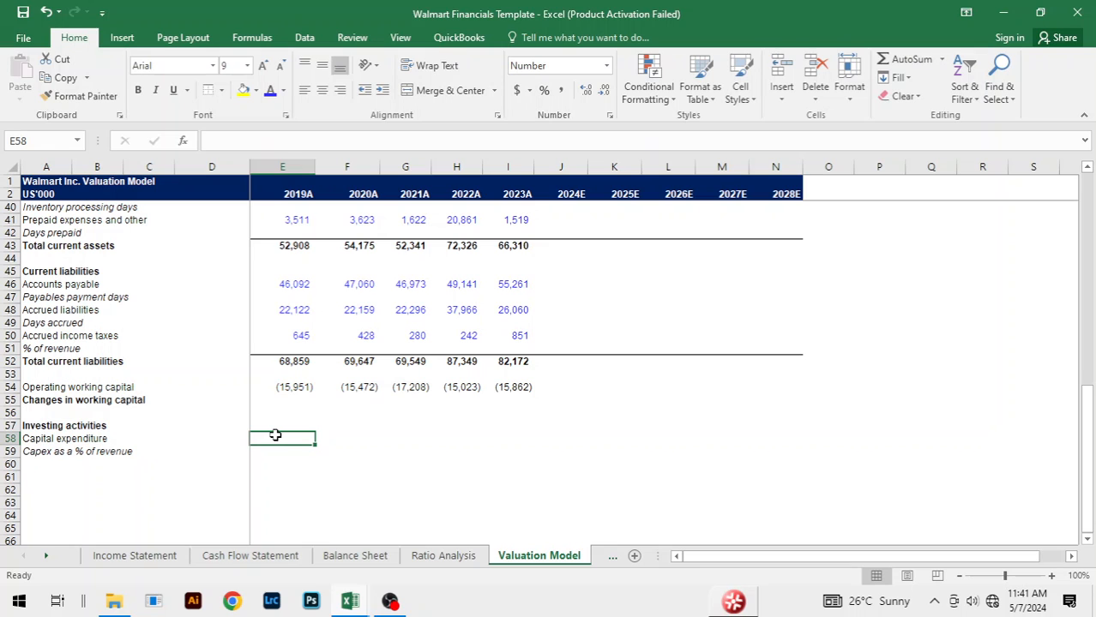
text(=)
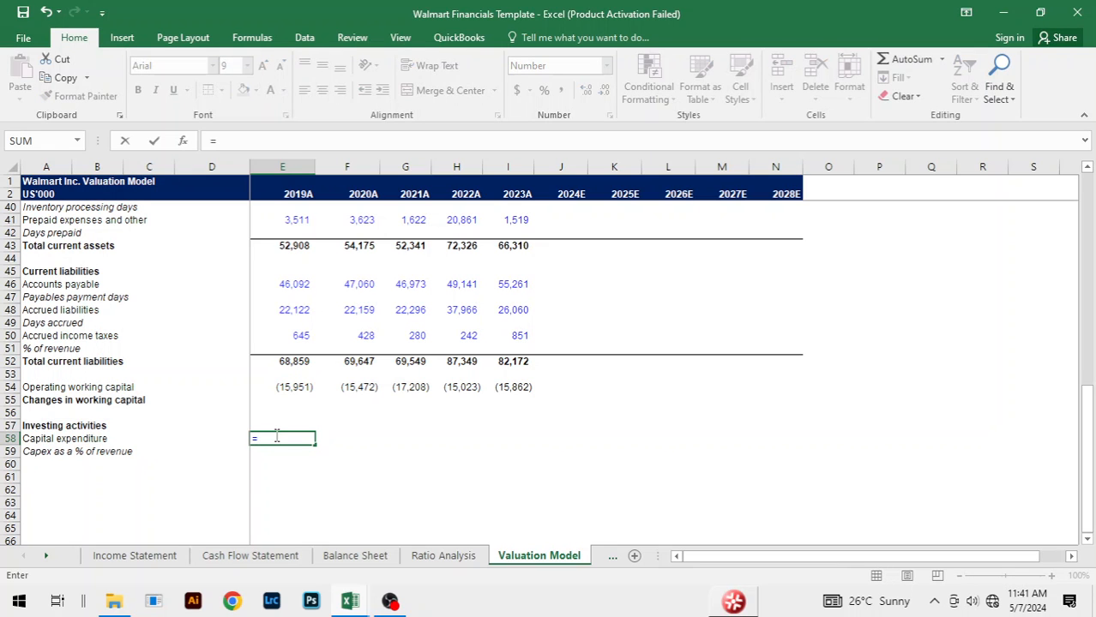
key(ctrl+Page_Up)
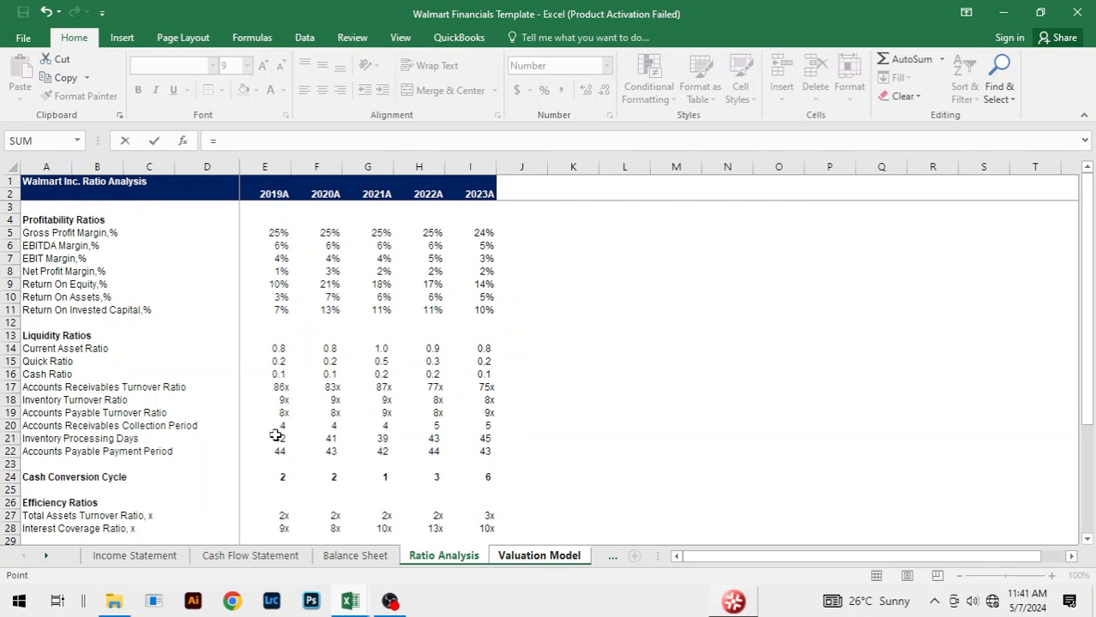
key(ctrl+Page_Up)
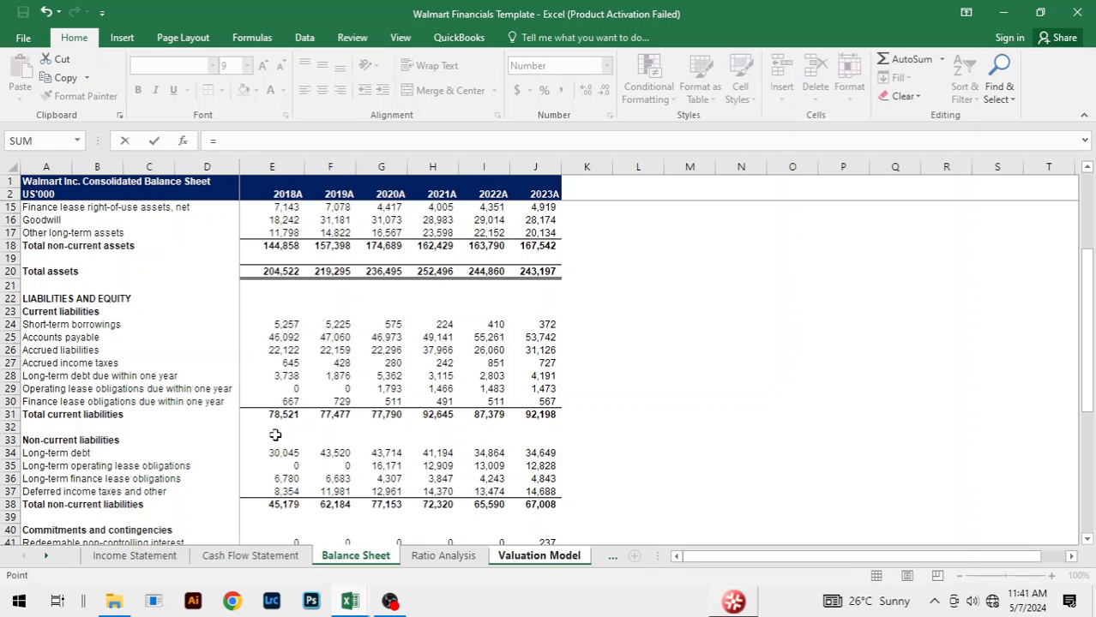
key(ctrl+Page_Up)
scroll(378, 394, down, 4)
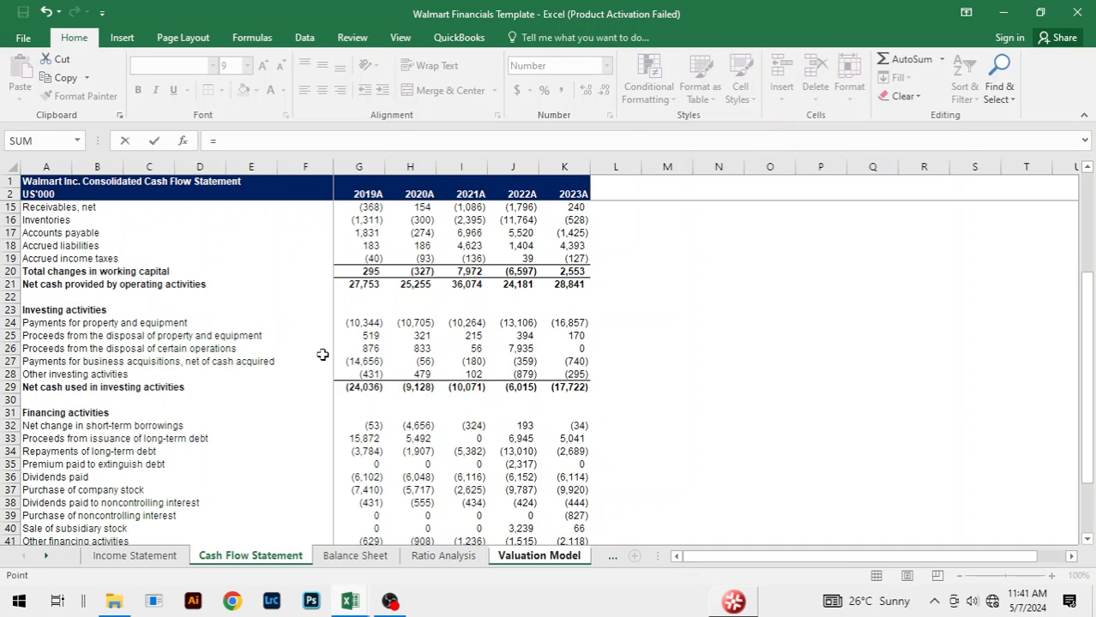
click(662, 438)
key(Return)
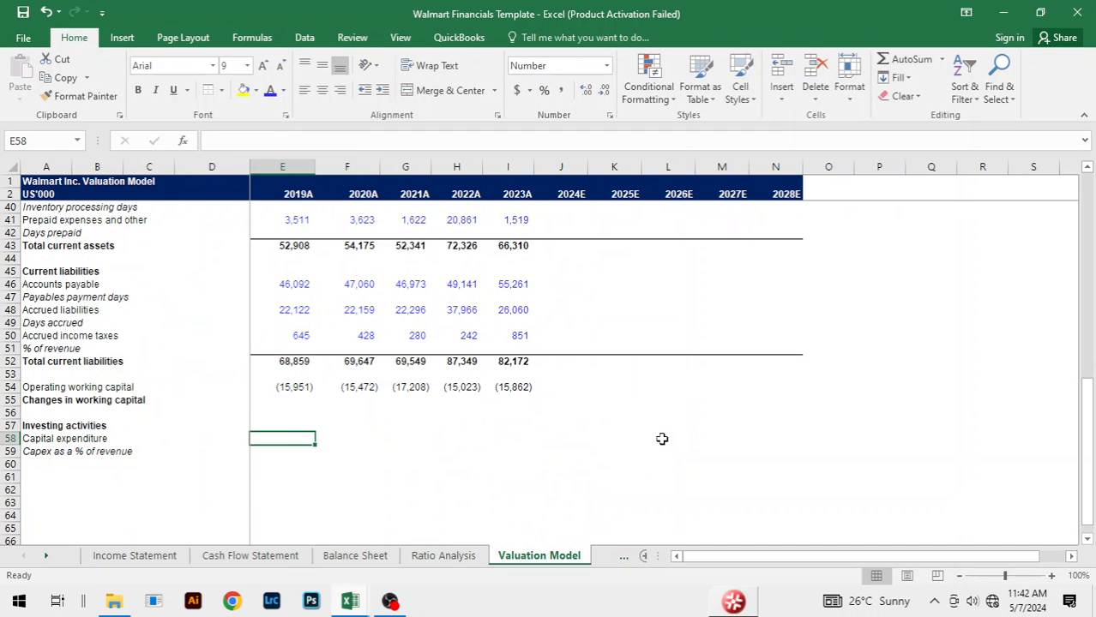
Step: Check the 2019A Capital expenditure formula on the Valuation Model sheet of the Walmart Financials Copy workbook, returning to the template workbook
click(511, 448)
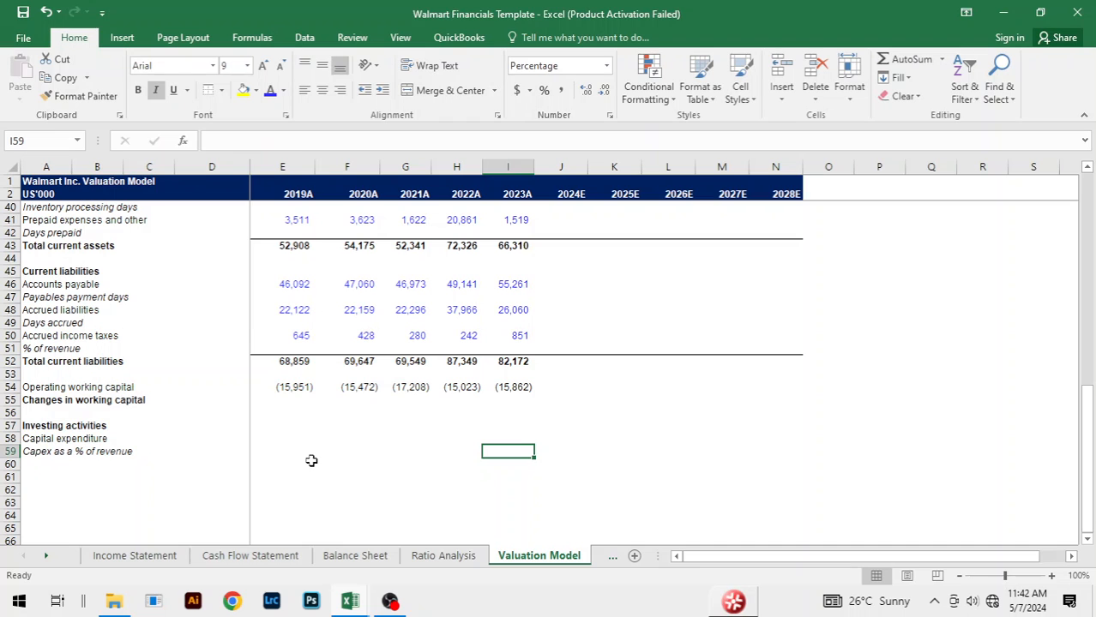
key(alt+Tab)
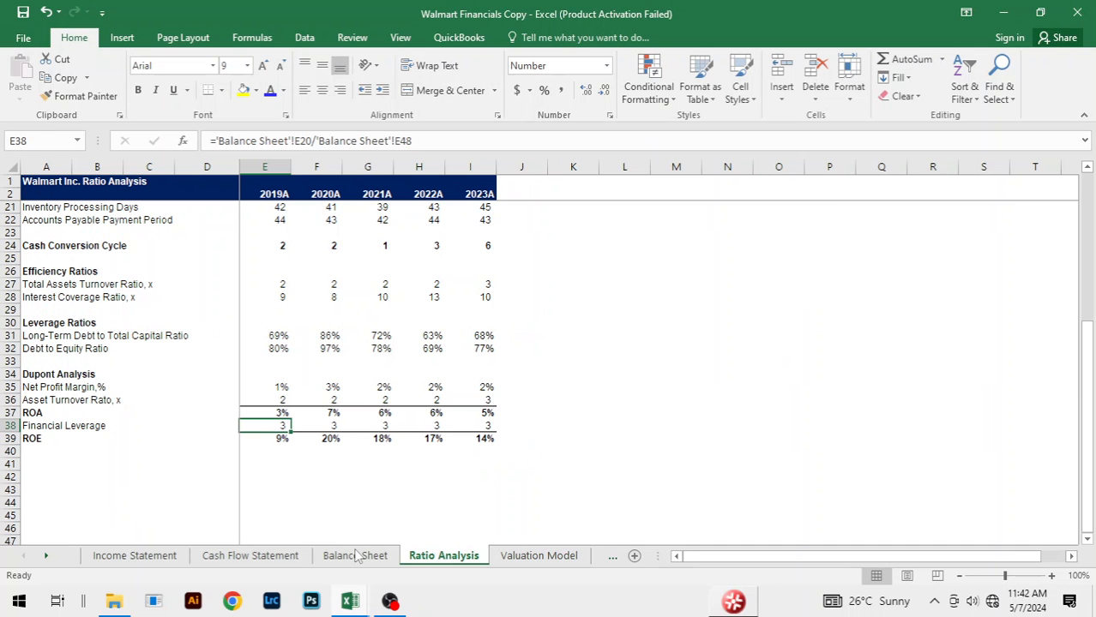
click(525, 558)
scroll(517, 416, down, 8)
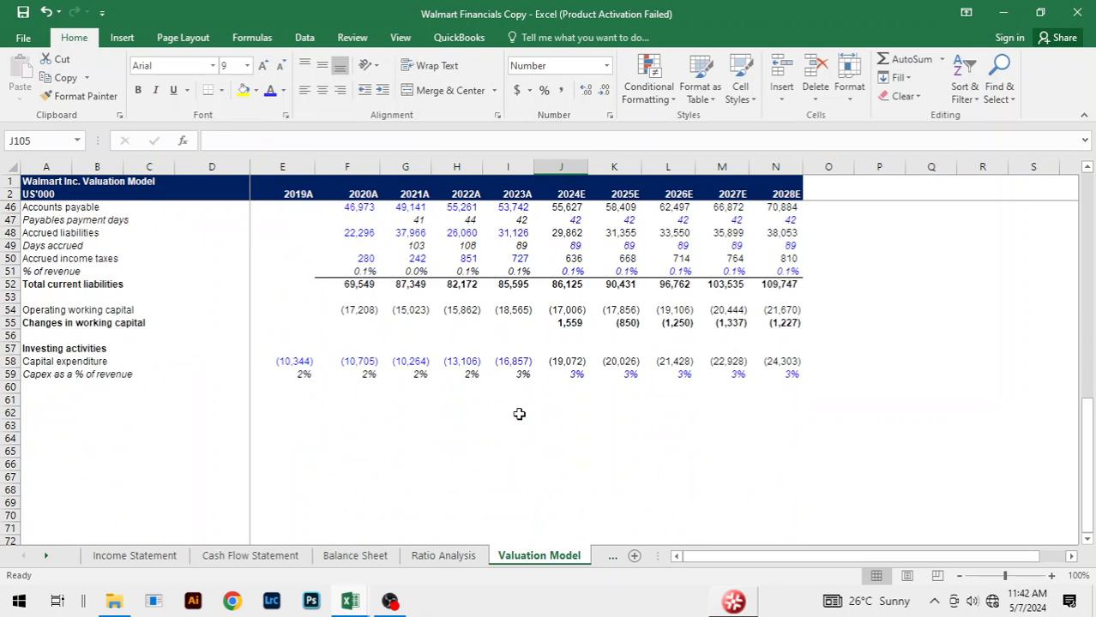
scroll(517, 416, up, 2)
click(293, 440)
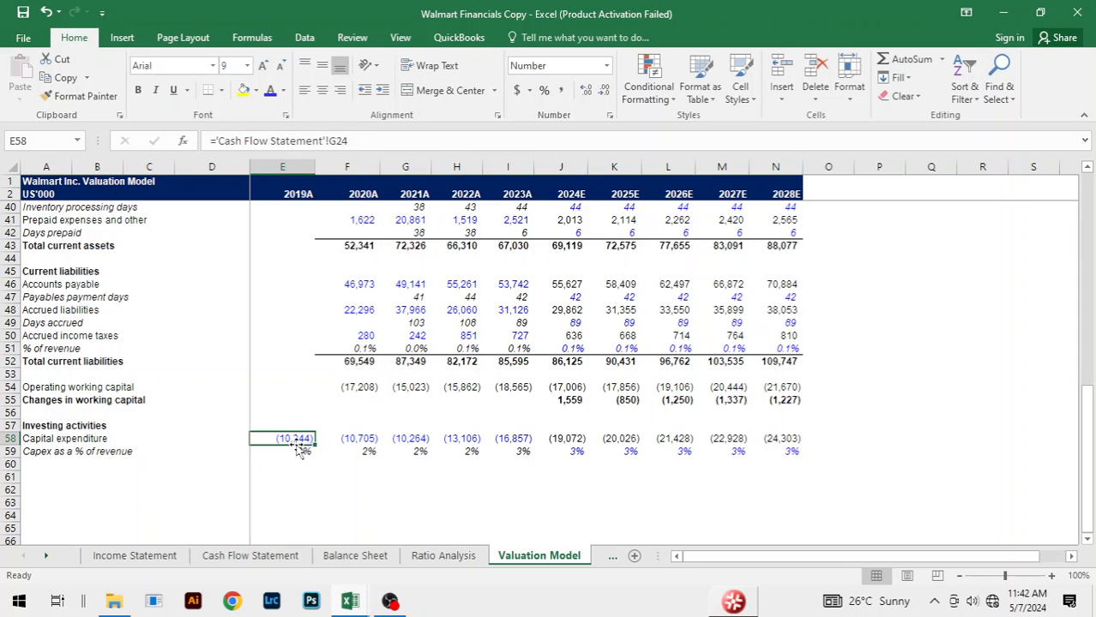
key(ctrl+Tab)
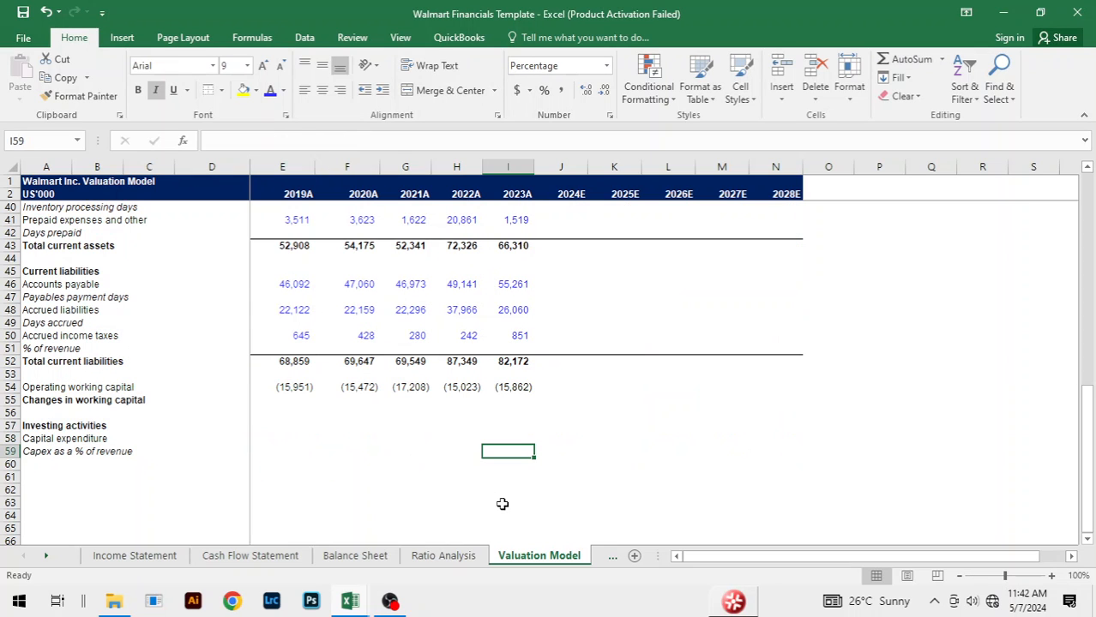
Step: Link 2019A Capital expenditure in E58 to Payments for property and equipment, ='Cash Flow Statement'!G24
click(384, 453)
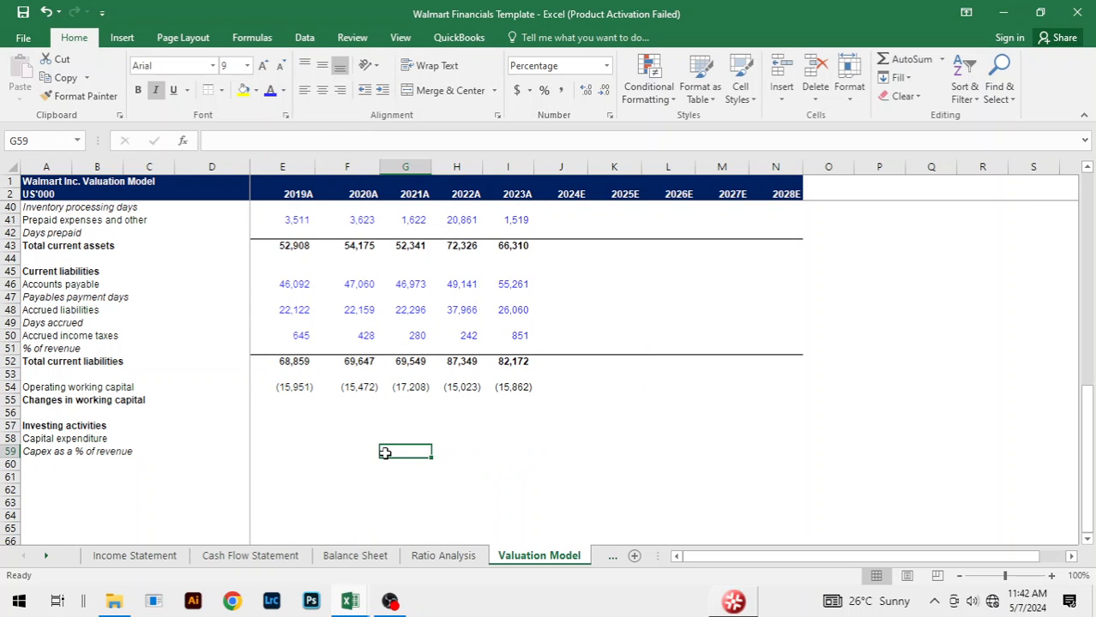
scroll(437, 433, up, 3)
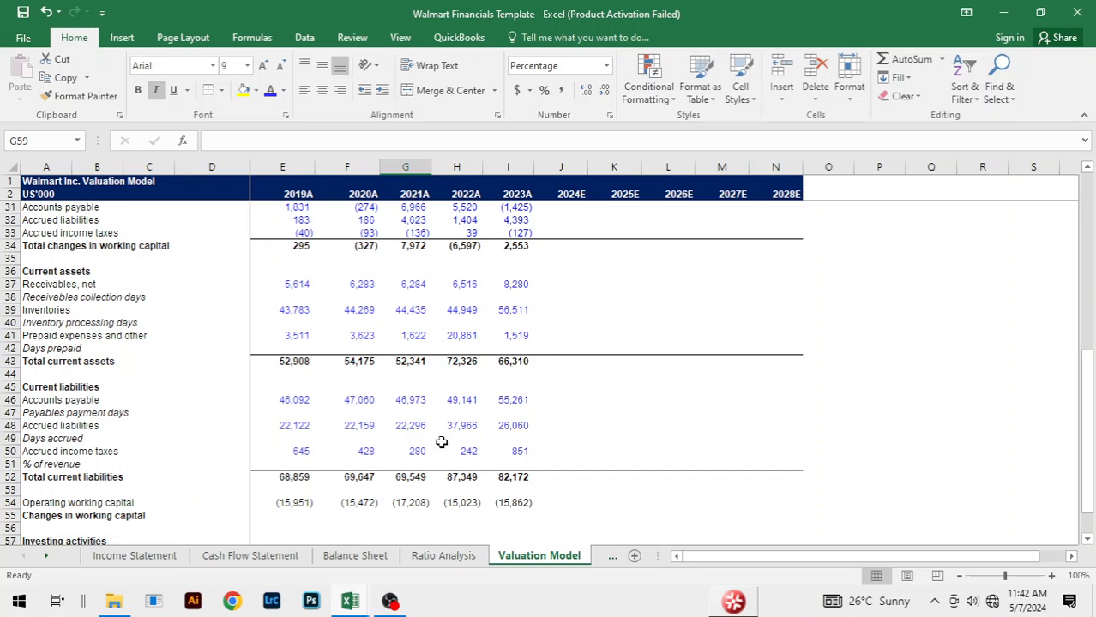
scroll(463, 471, down, 3)
click(294, 437)
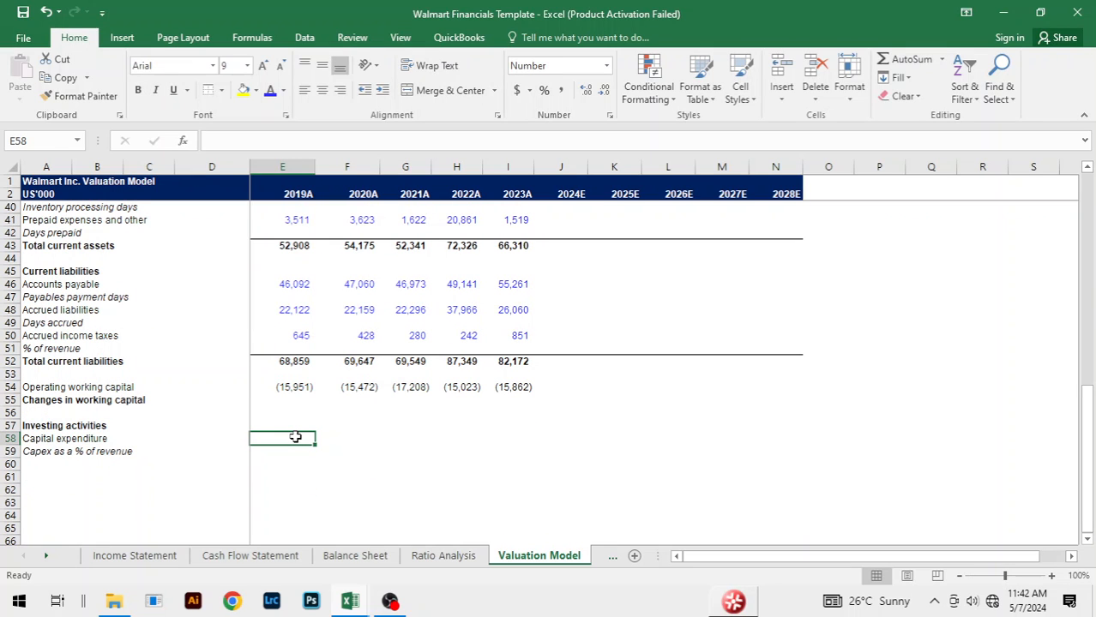
text(=)
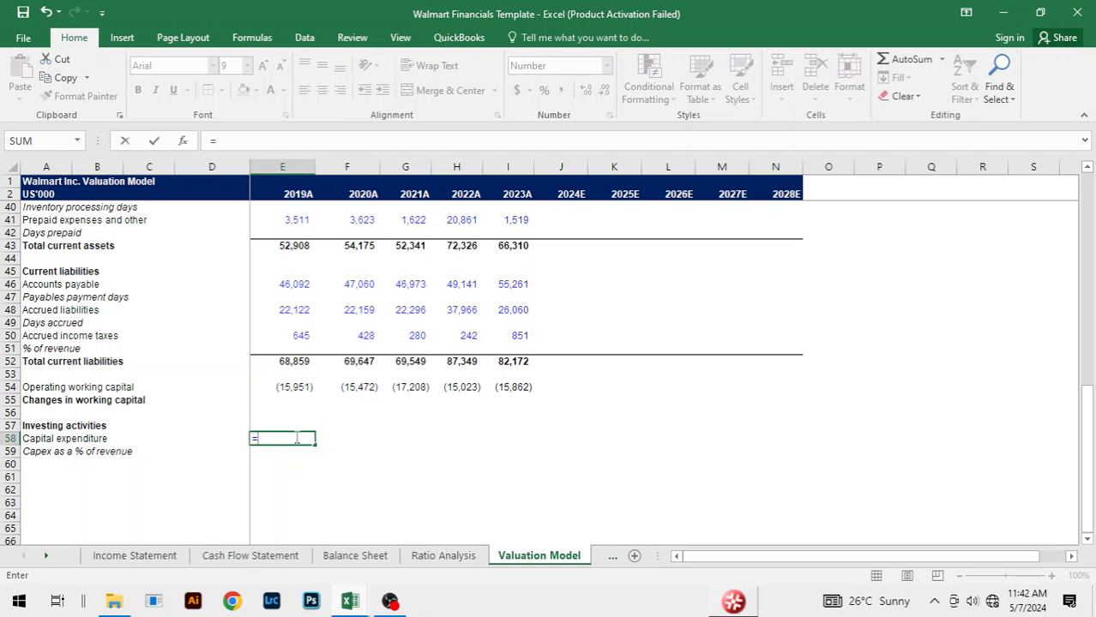
key(ctrl+Page_Up)
key(ctrl+Page_Up)
key(ctrl+Page_Up)
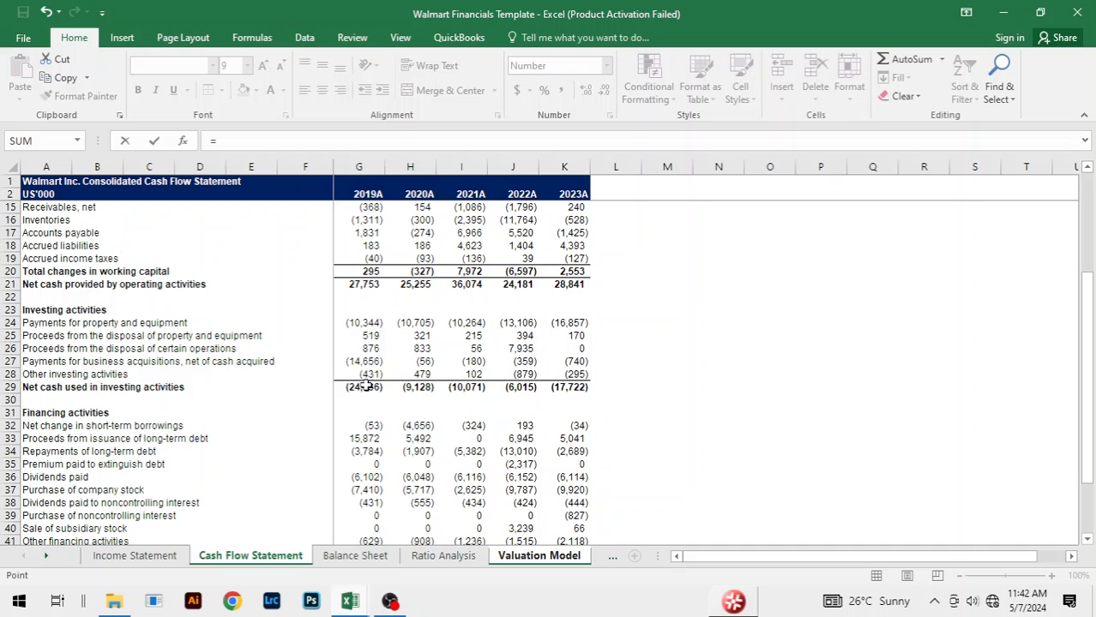
click(360, 322)
key(Return)
key(Up)
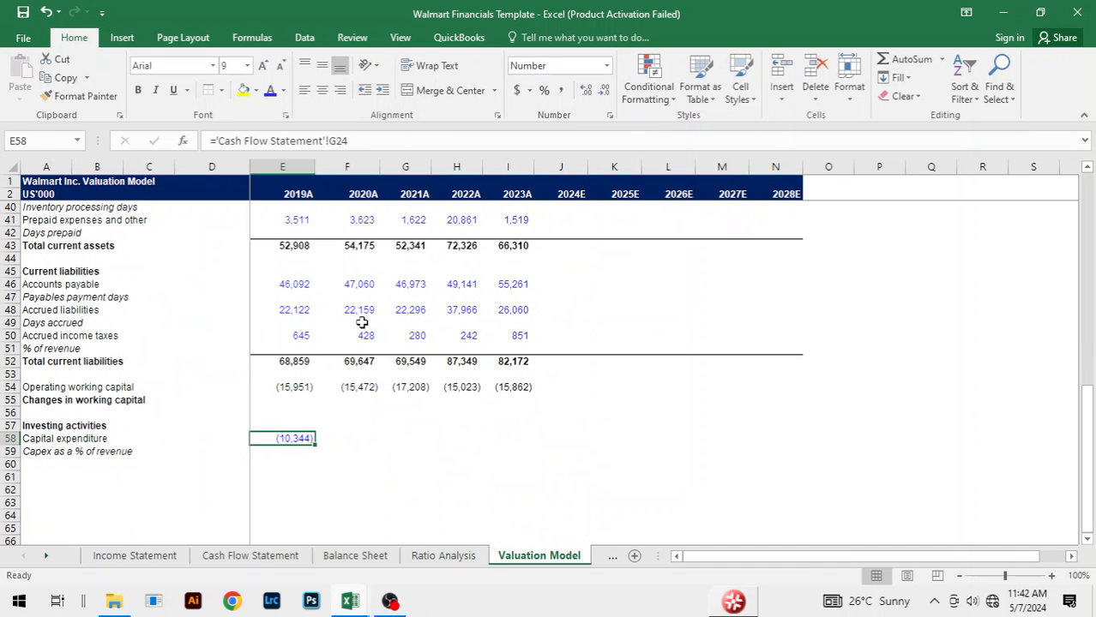
Step: Fill the Capital expenditure link across from 2019A to 2023A
key(shift+Right)
key(shift+Right)
key(shift+Right)
key(shift+Right)
key(ctrl+r)
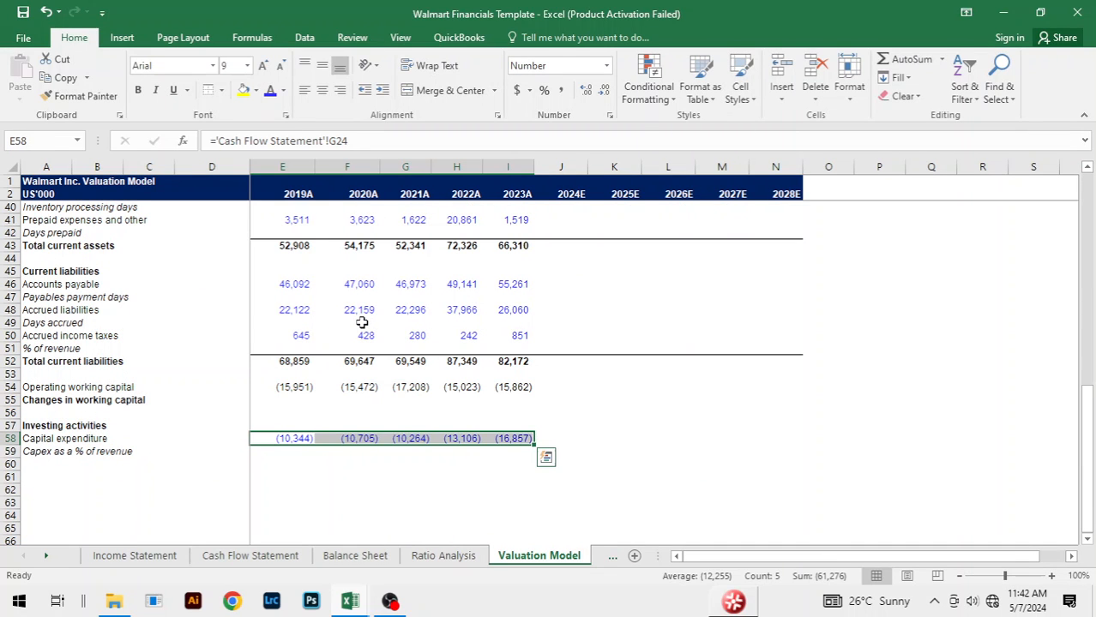
click(607, 397)
click(544, 437)
Step: Calculate the Revenue 5Y CAGR for 2023A in I5 from 2019A and 2023A revenue as =(I14/E14)^(1/5)-1
scroll(701, 336, up, 12)
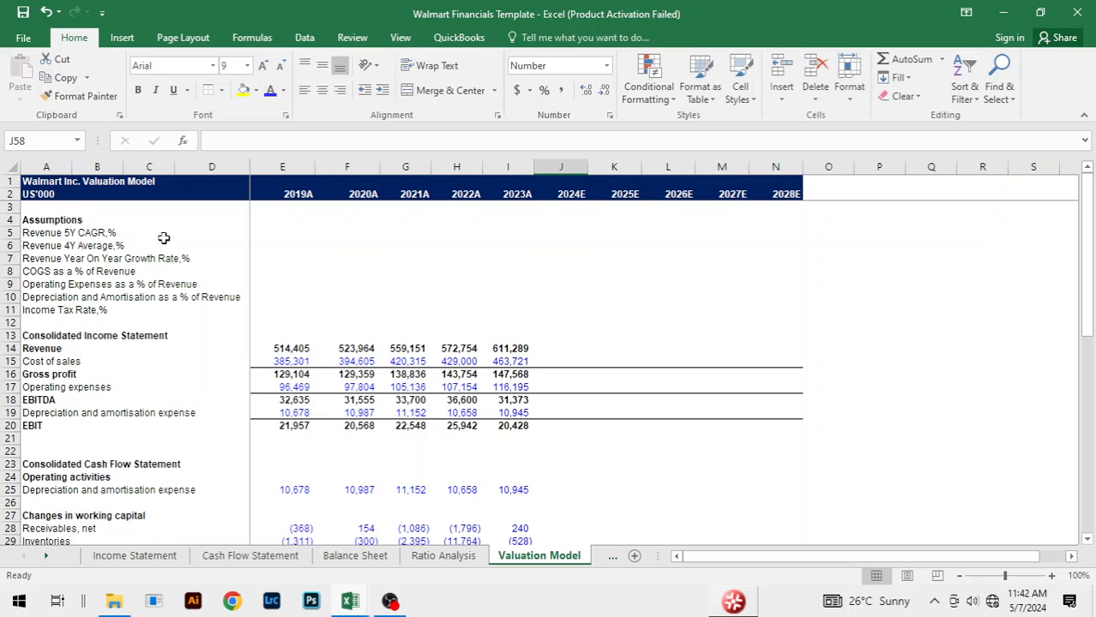
click(279, 233)
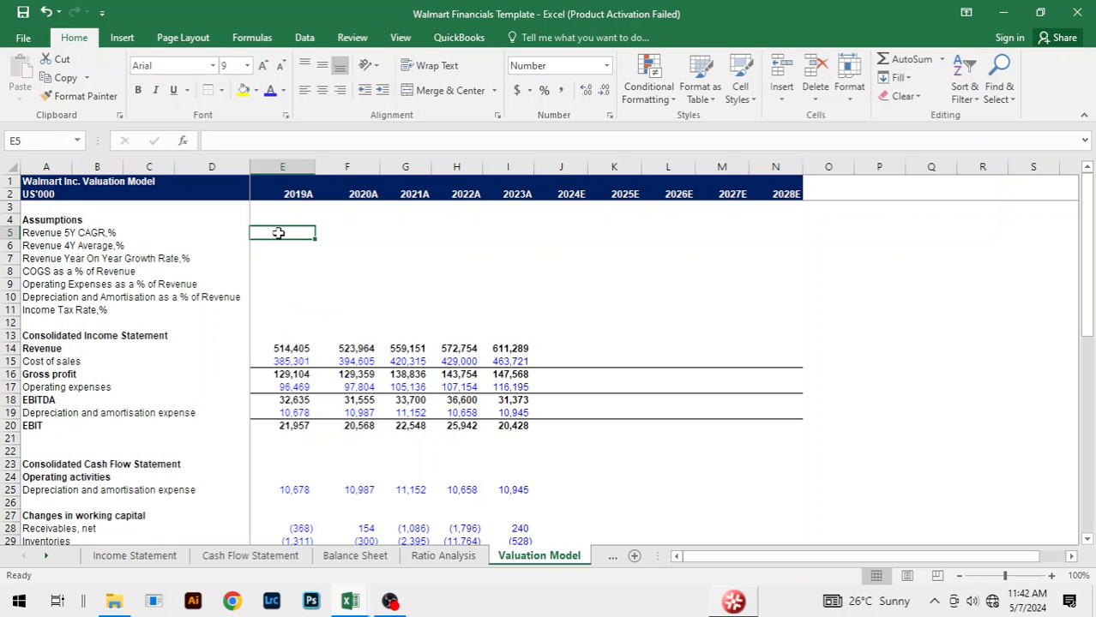
key(Right)
key(Right)
key(Right)
key(Right)
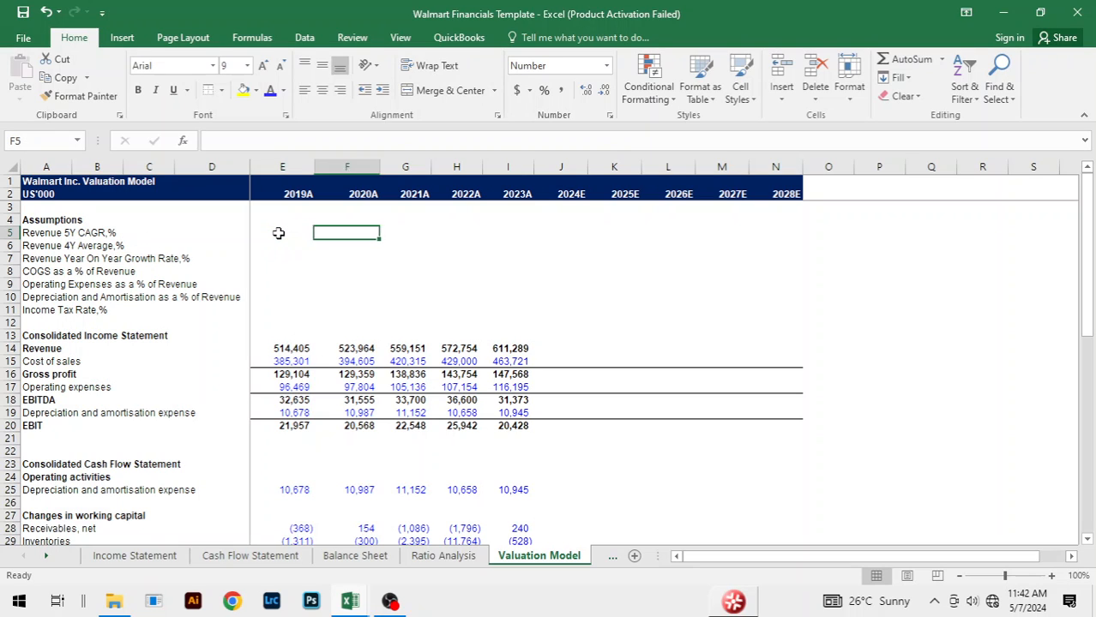
text(=)
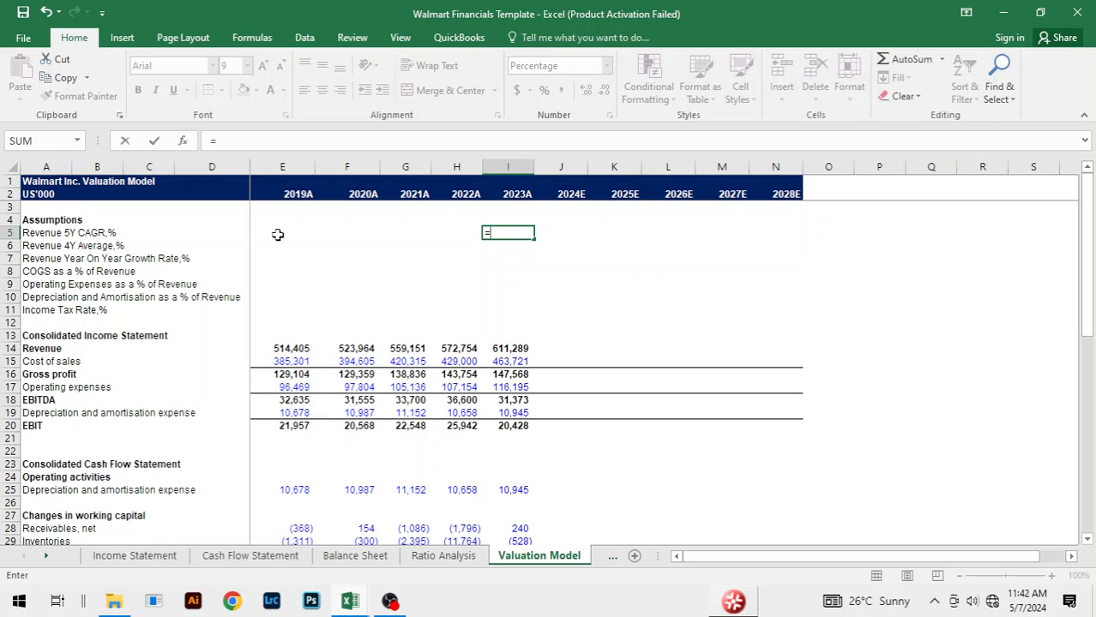
text(()
click(507, 349)
text(/)
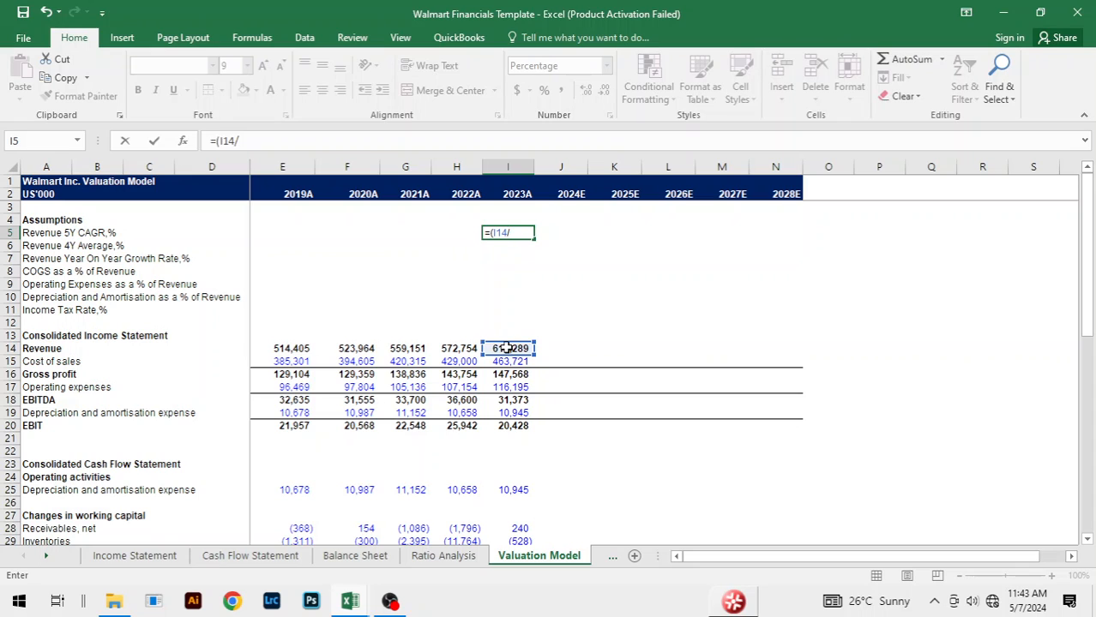
click(280, 349)
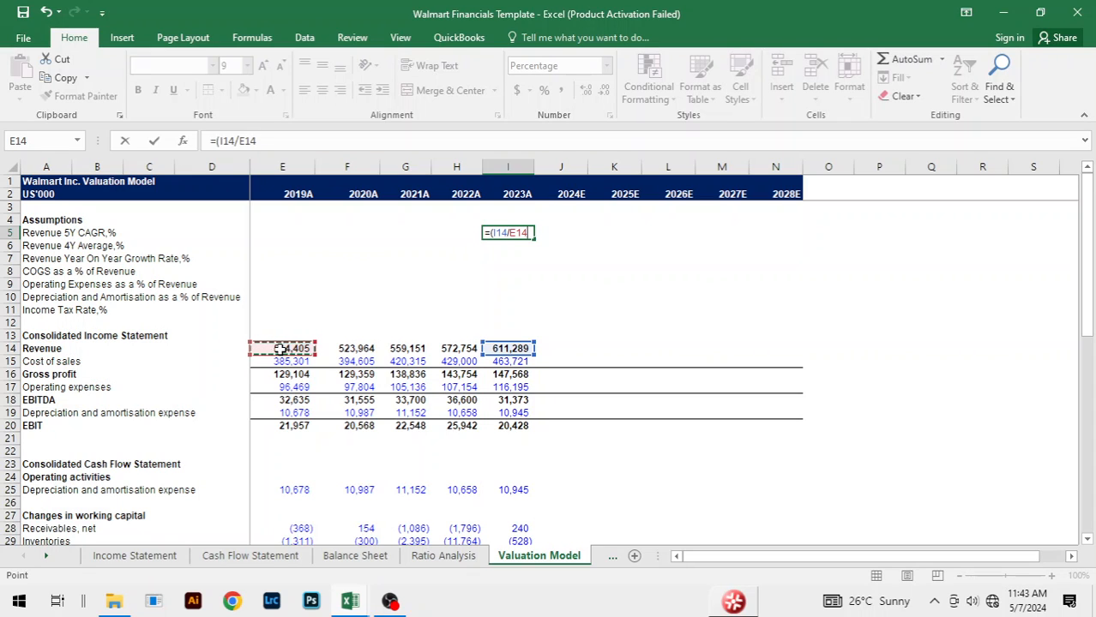
text()^(1/5)-1)
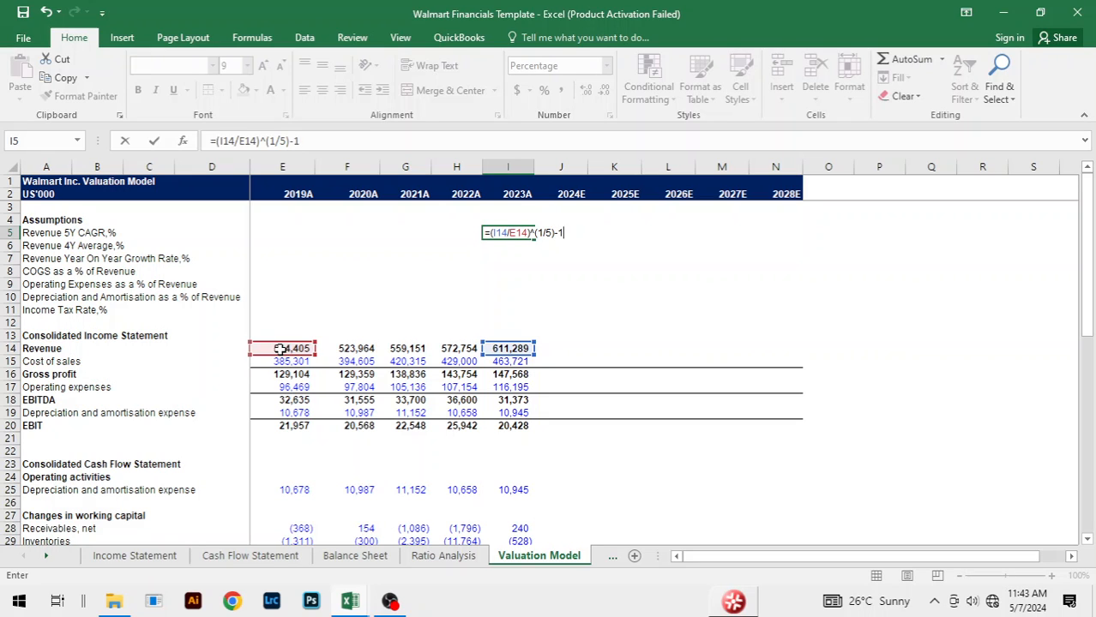
key(Return)
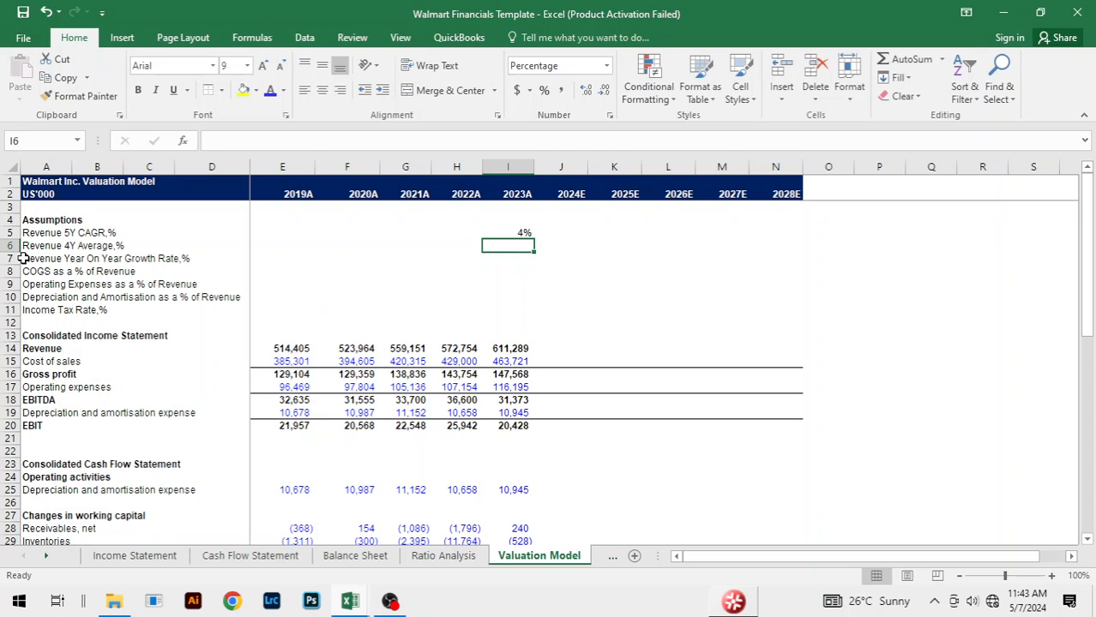
Step: Calculate the 2020A Revenue Year On Year Growth Rate in F7 as =F14/E14-1
click(266, 258)
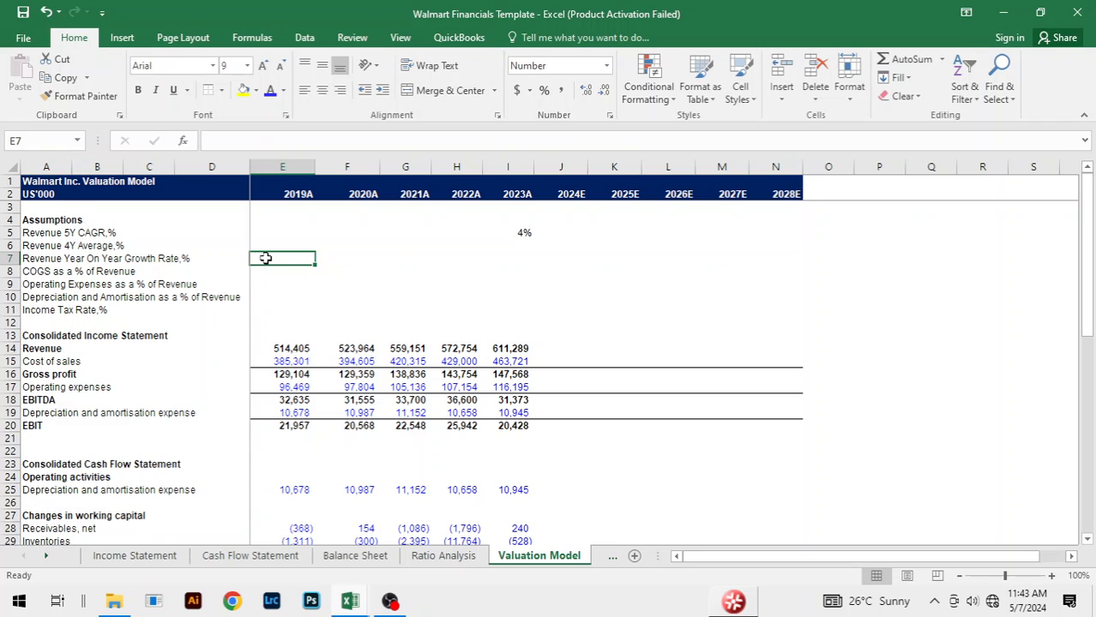
key(Right)
text(=)
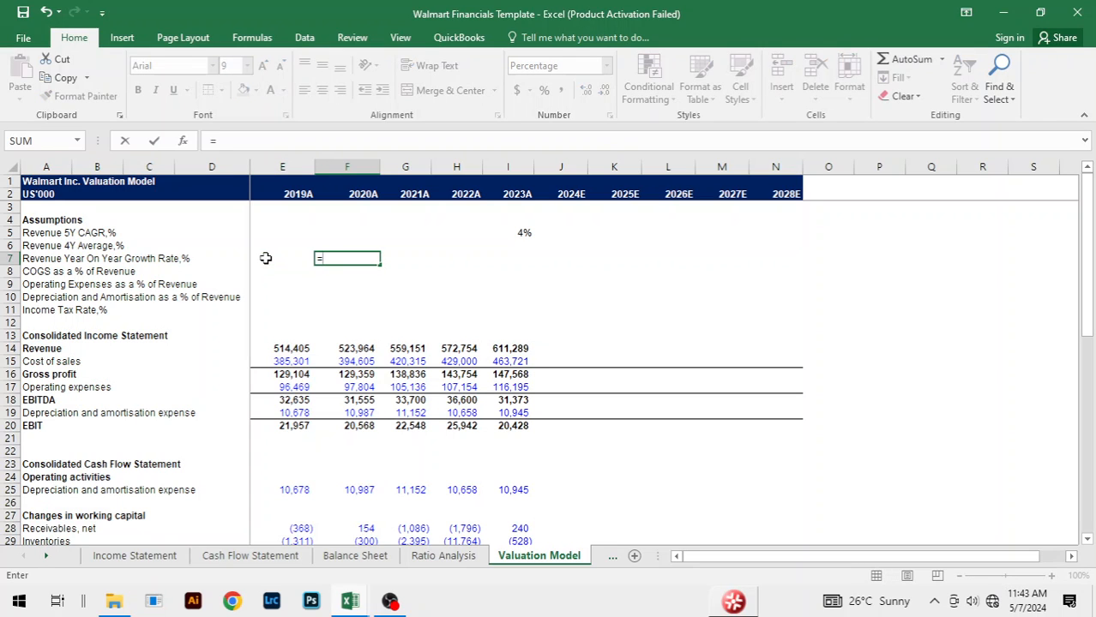
key(Down)
key(Down)
key(Down)
key(Down)
key(Down)
key(Down)
key(Down)
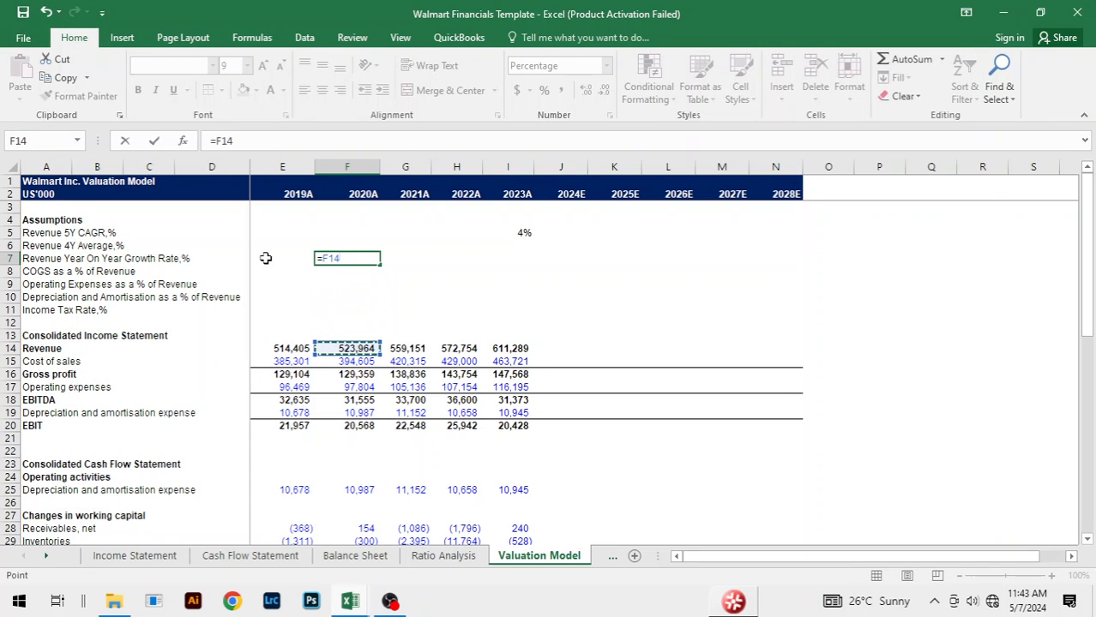
text(/)
click(295, 348)
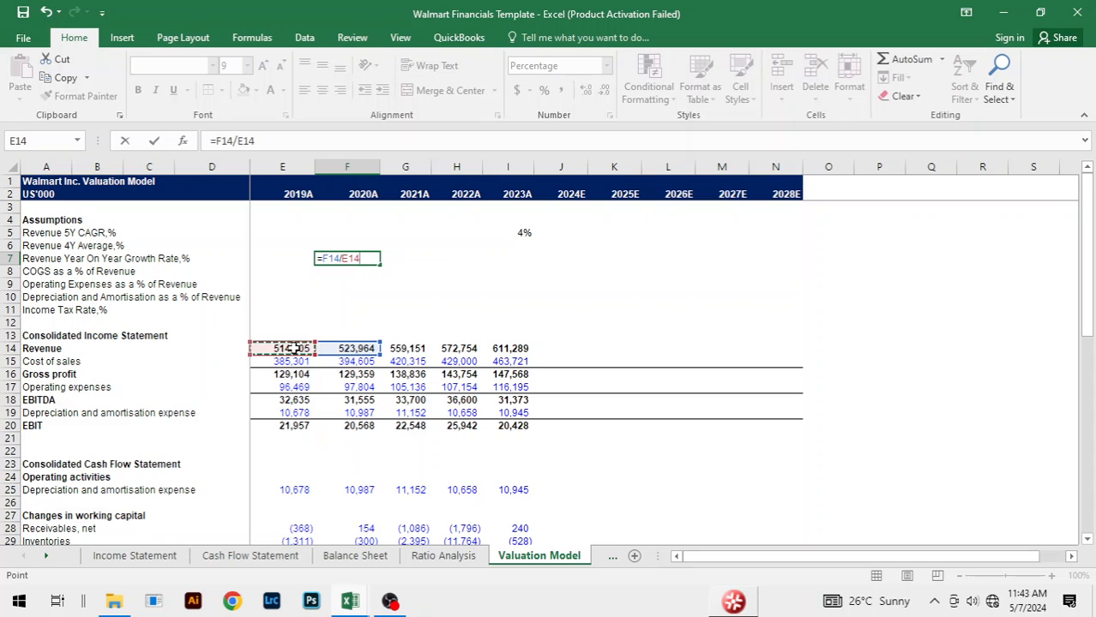
text(-1)
key(Return)
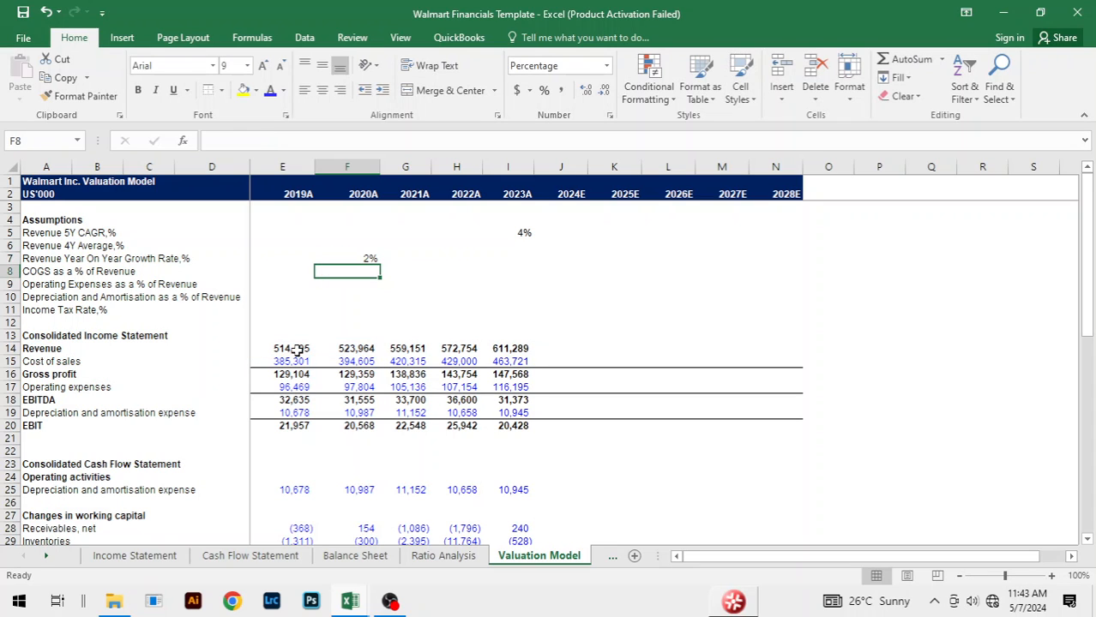
Step: Fill the year-on-year revenue growth formula across from 2020A to 2023A
key(Up)
key(shift+Right)
key(shift+Right)
key(shift+Right)
key(ctrl+r)
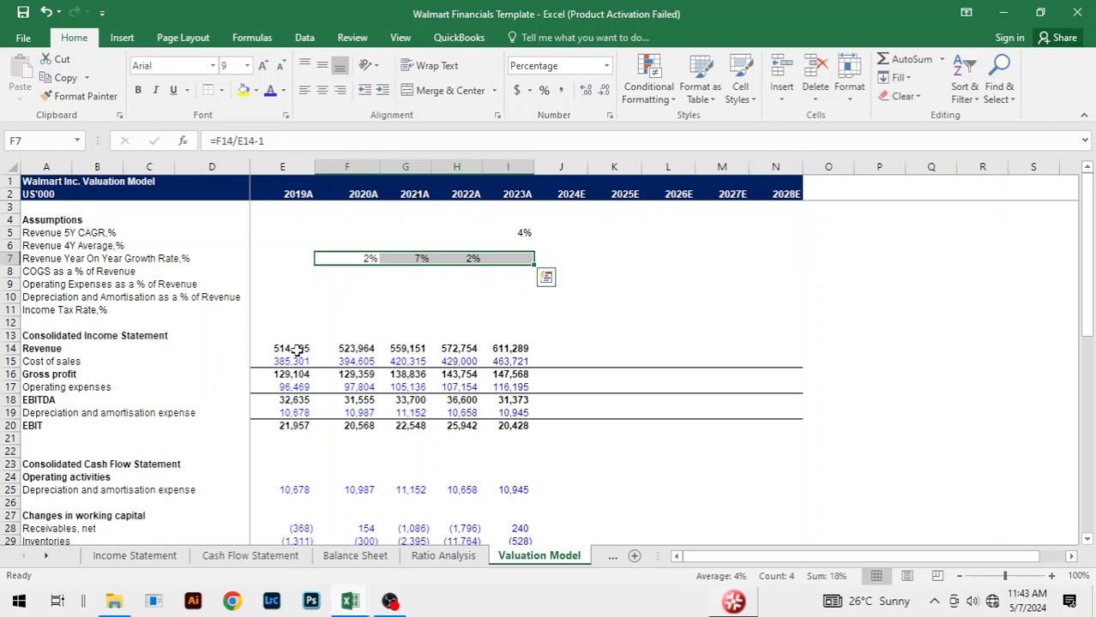
Step: Calculate the Revenue 4Y Average in I6 from the yearly growth rates as =AVERAGE(F7:I7)
key(Up)
key(Right)
key(Right)
key(Right)
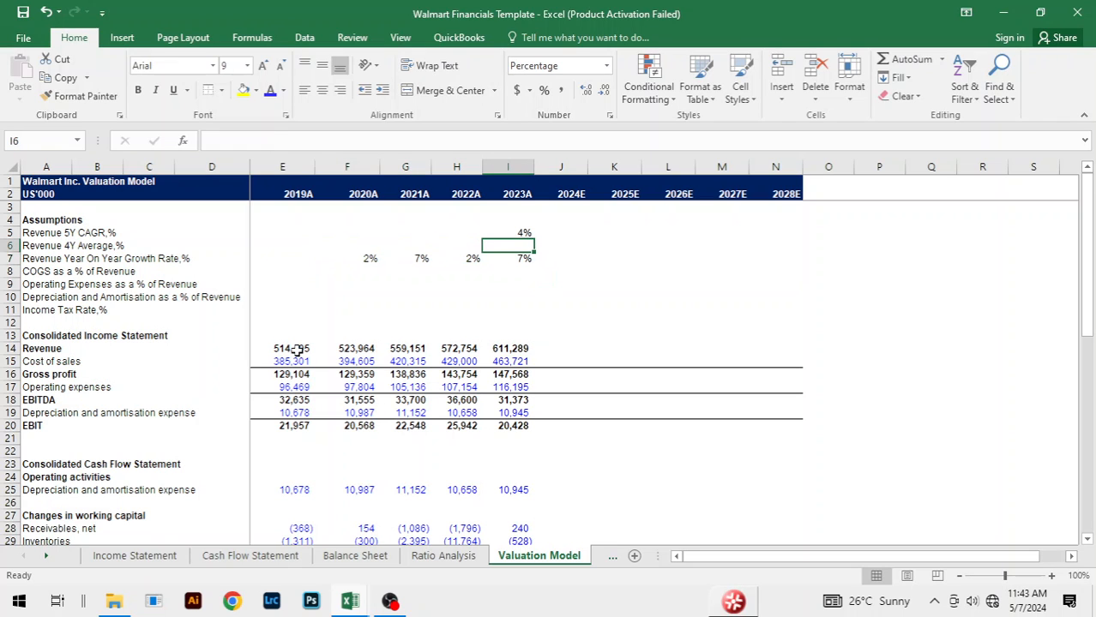
text(=)
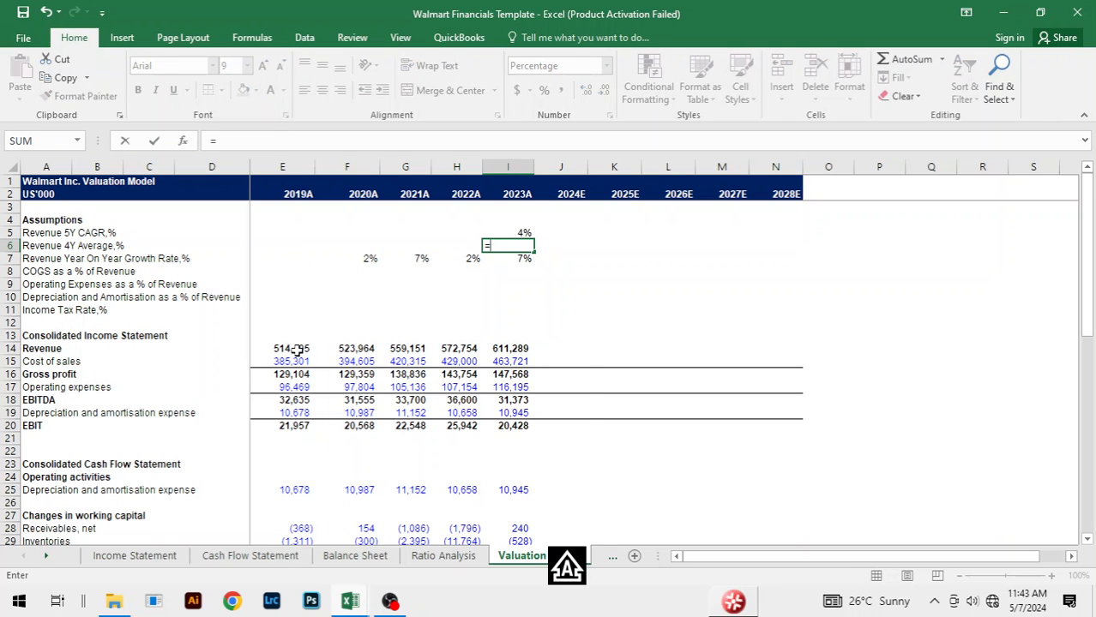
text(AVER)
key(Tab)
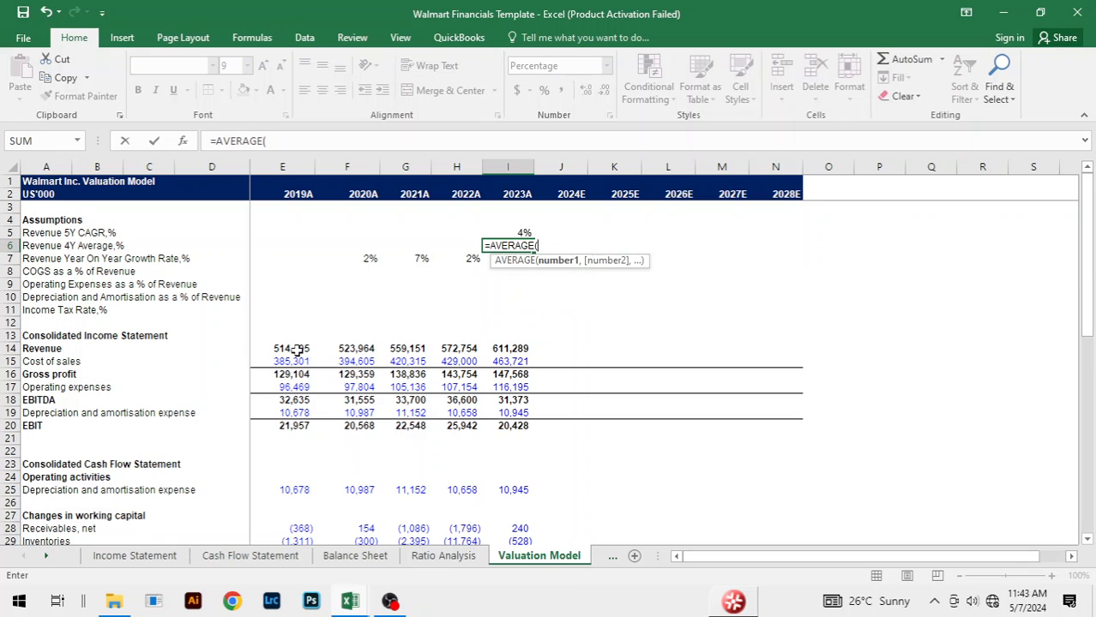
drag(367, 259, 368, 260)
key(shift+Right)
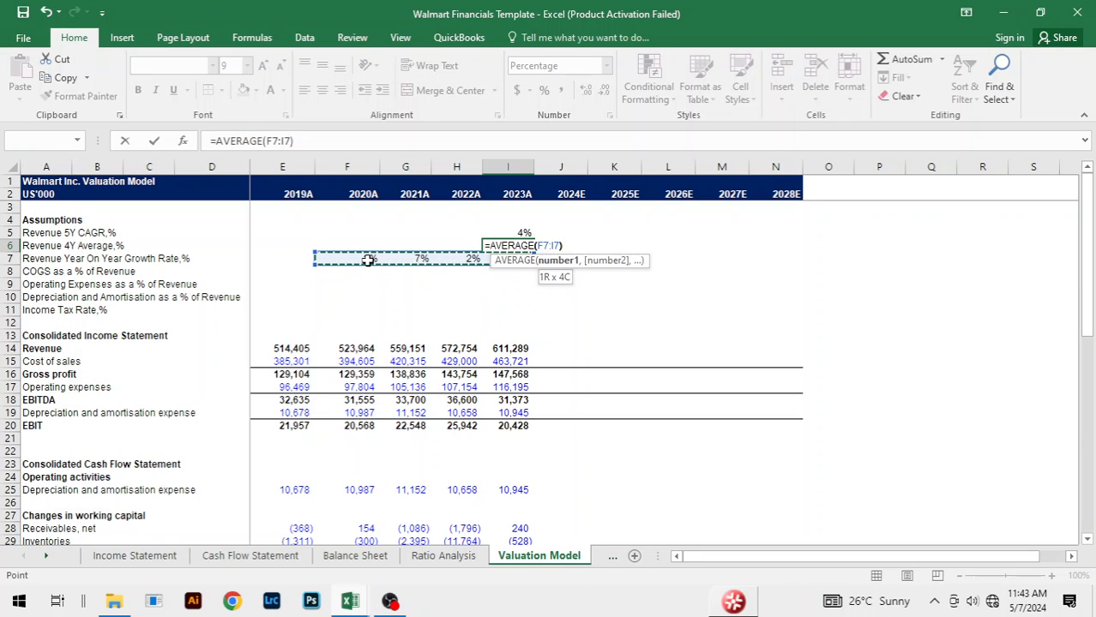
key(Return)
click(562, 286)
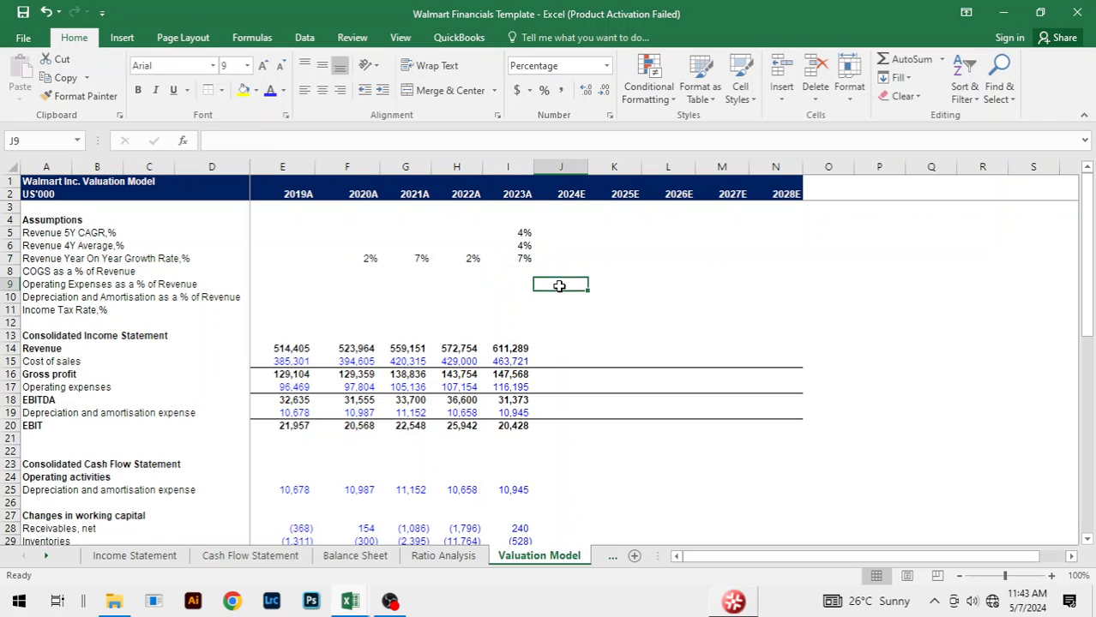
Step: Calculate 2019A COGS as a % of Revenue in E8 from Cost of sales and Revenue as =E15/E14
click(287, 284)
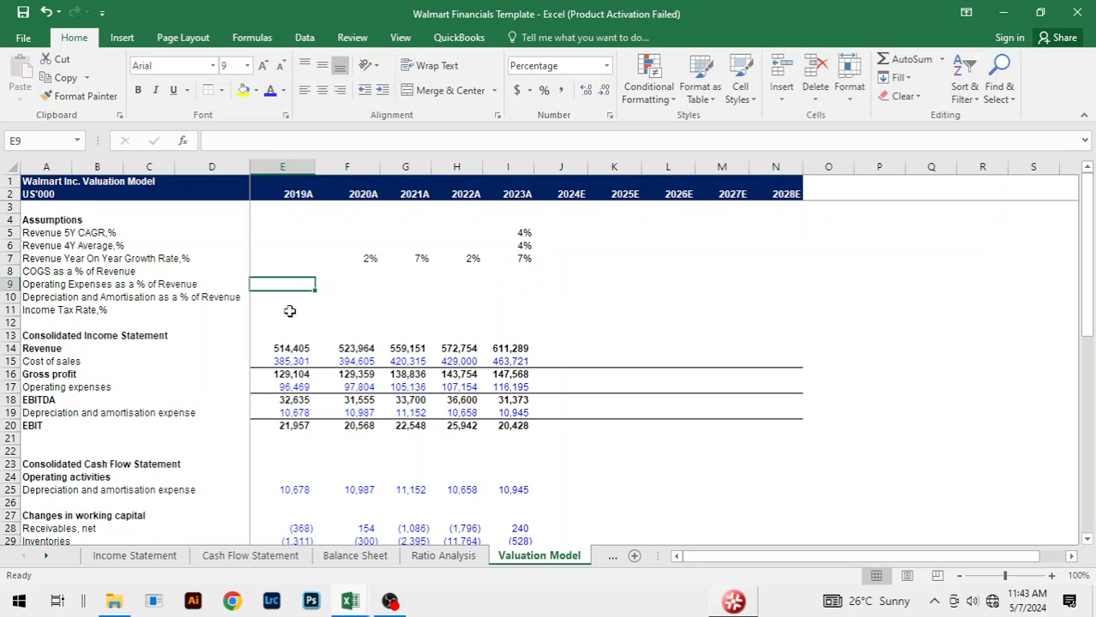
key(Up)
text(=)
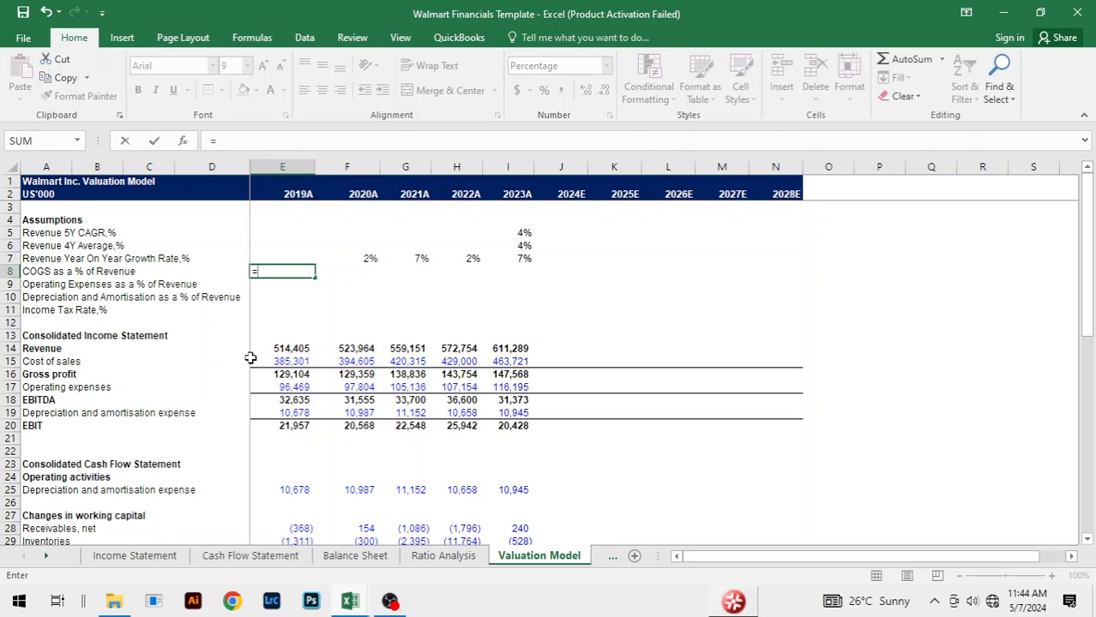
click(289, 364)
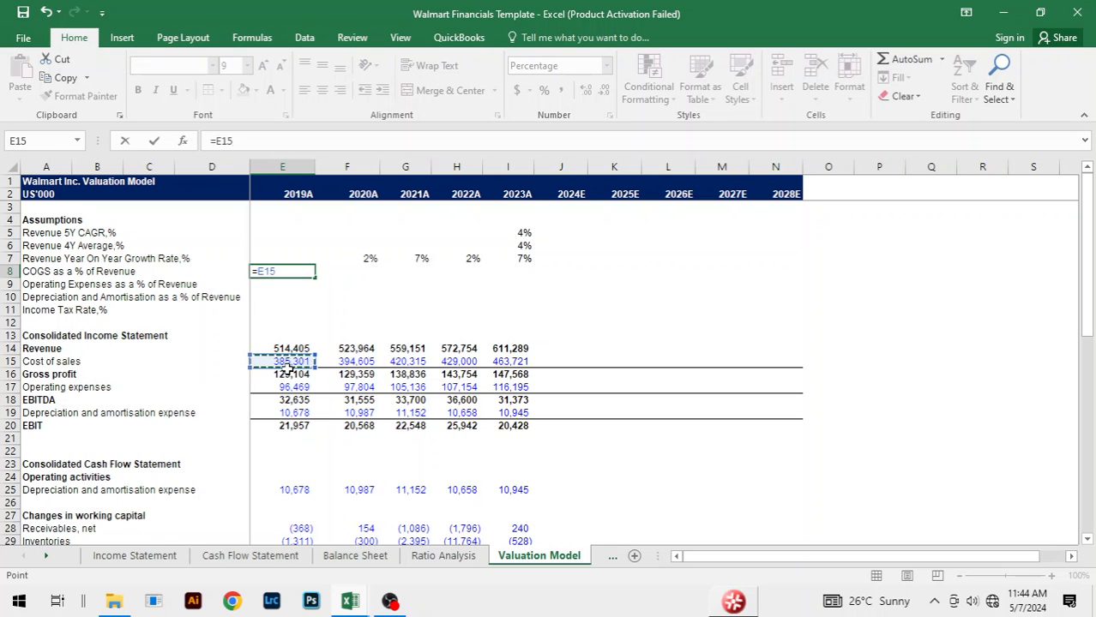
text(/)
click(303, 351)
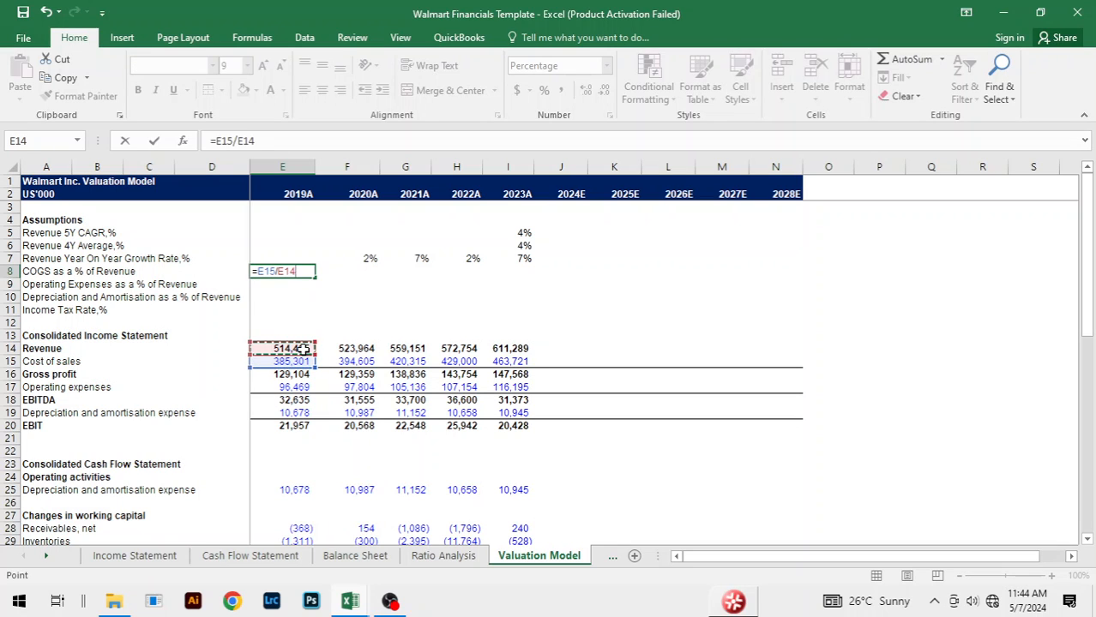
key(Return)
Step: Fill the COGS as a % of Revenue formula across from 2019A to 2023A
key(Up)
key(shift+Right)
key(shift+Right)
key(shift+Right)
key(shift+Right)
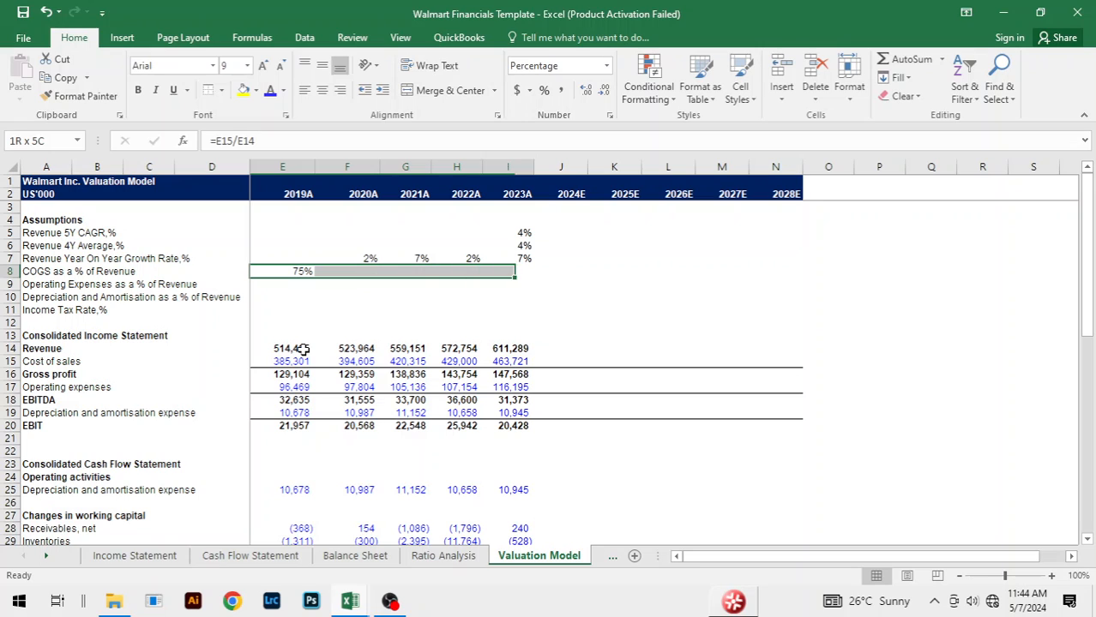
key(ctrl+r)
Step: Calculate 2019A Operating Expenses as a % of Revenue in E9 as =E17/E14
key(Down)
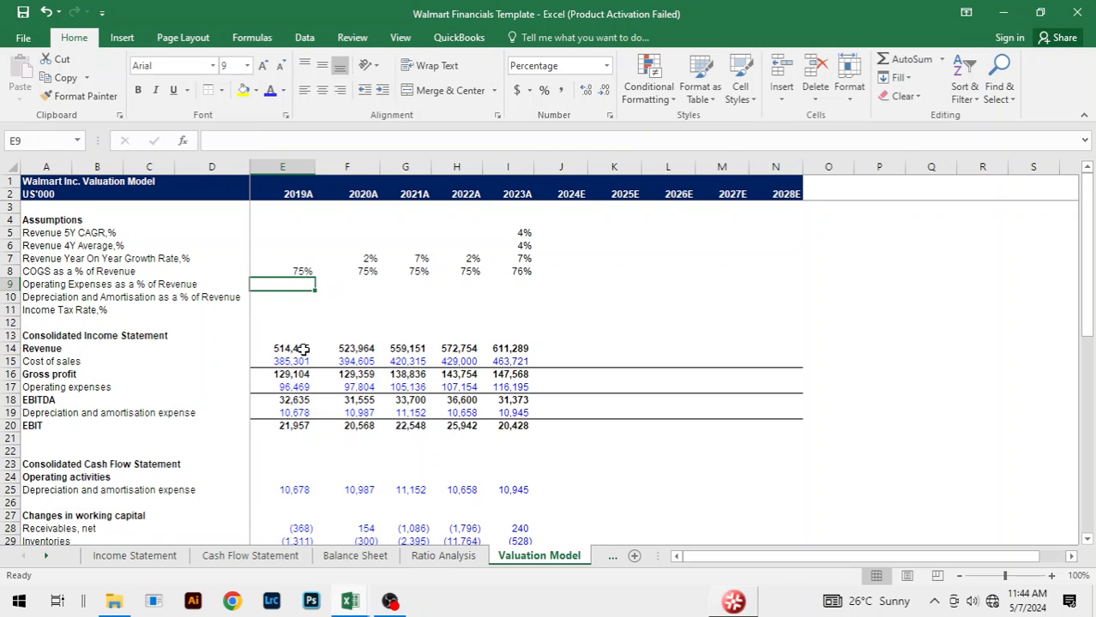
text(=)
click(305, 387)
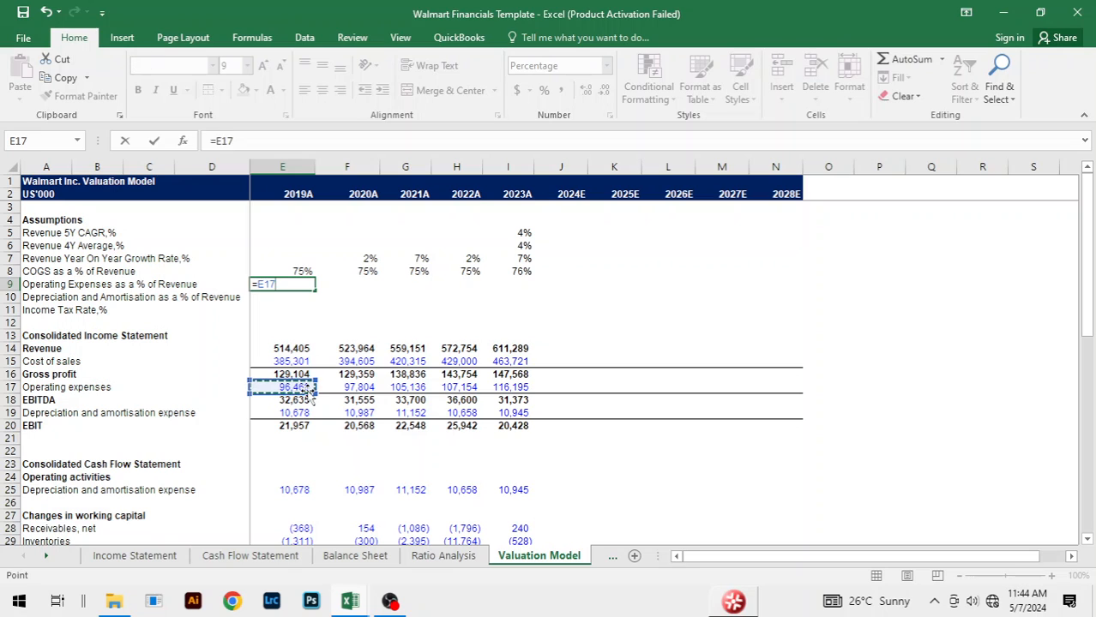
text(/)
key(Up)
key(Up)
key(Down)
key(Down)
key(Down)
key(Down)
key(Down)
key(Down)
key(Down)
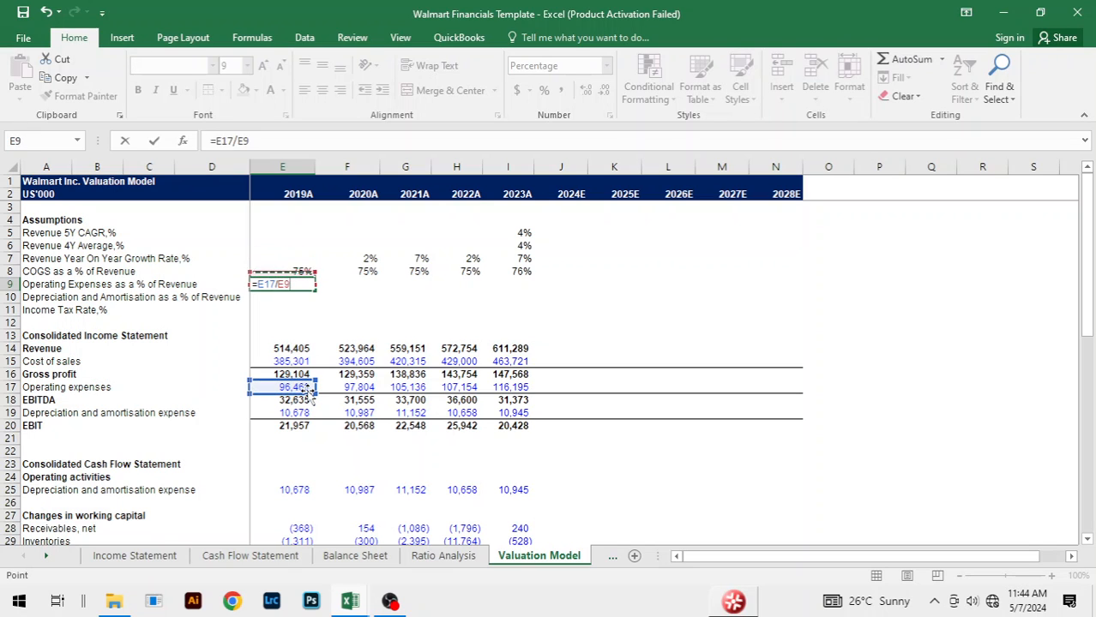
key(Return)
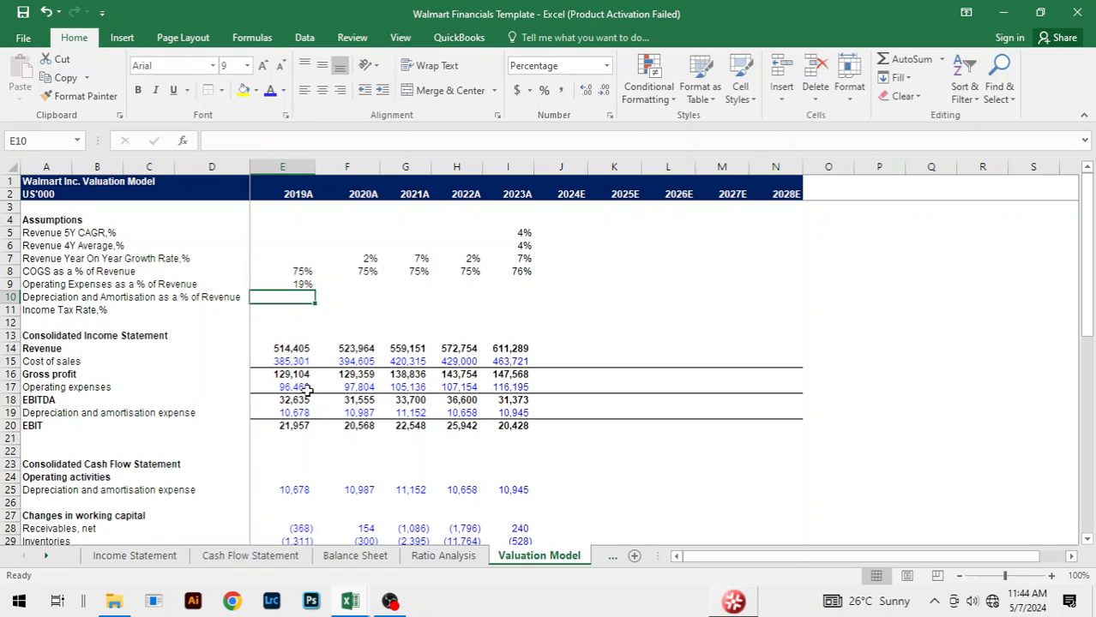
Step: Fill the Operating Expenses as a % of Revenue formula across from 2019A to 2023A
key(Up)
key(shift+Right)
key(shift+Right)
key(shift+Right)
key(shift+Right)
key(ctrl+r)
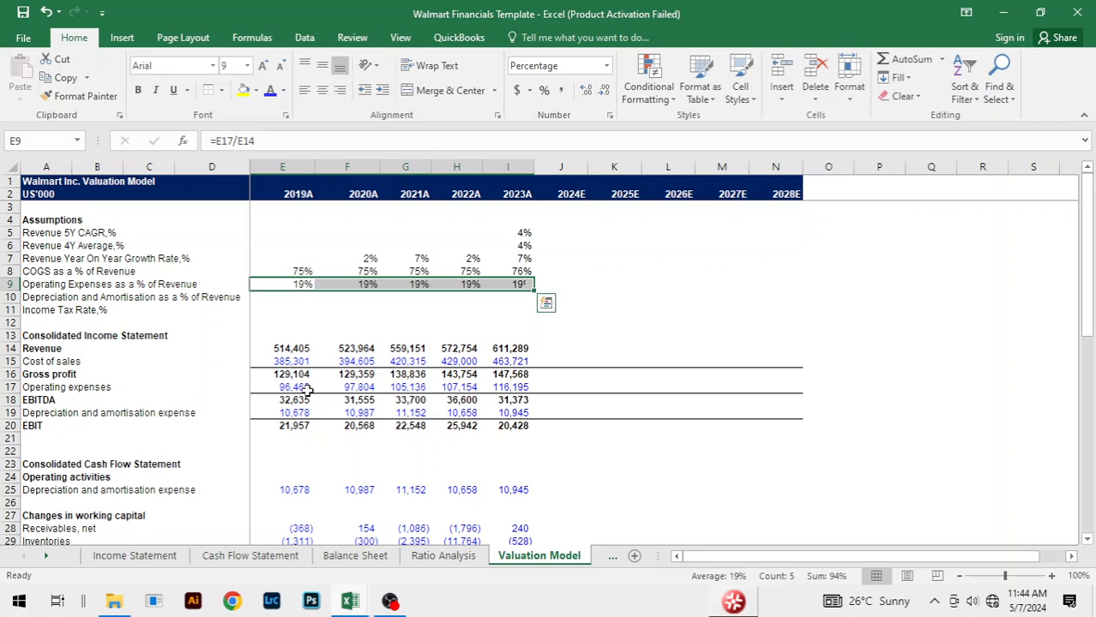
Step: Calculate 2019A Depreciation and Amortisation as a % of Revenue in E10 as =E19/E14
key(Down)
text(=)
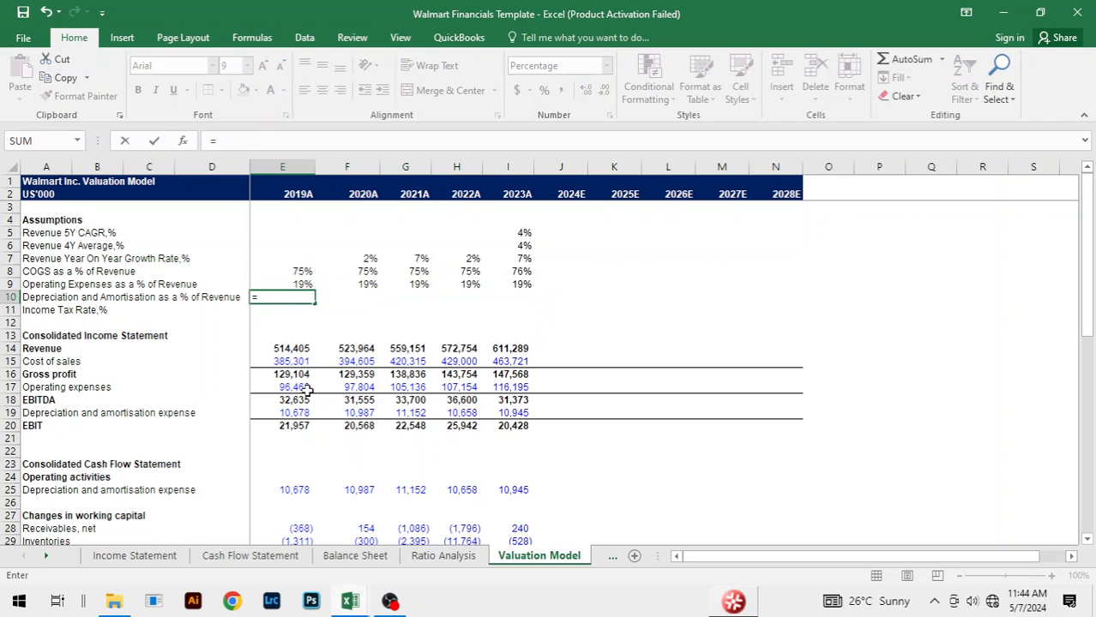
key(Down)
key(Down)
key(Down)
key(Down)
key(Down)
key(Down)
key(Down)
key(Down)
key(Down)
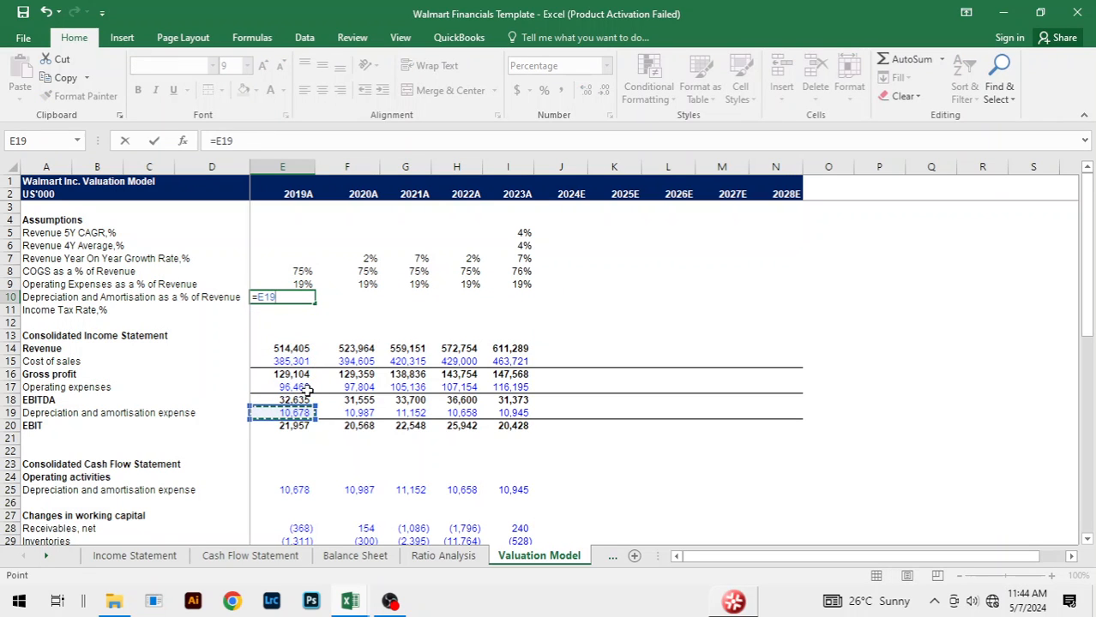
text(/)
click(286, 351)
key(Return)
Step: Fill the Depreciation and Amortisation as a % of Revenue formula across from 2019A to 2023A
key(Up)
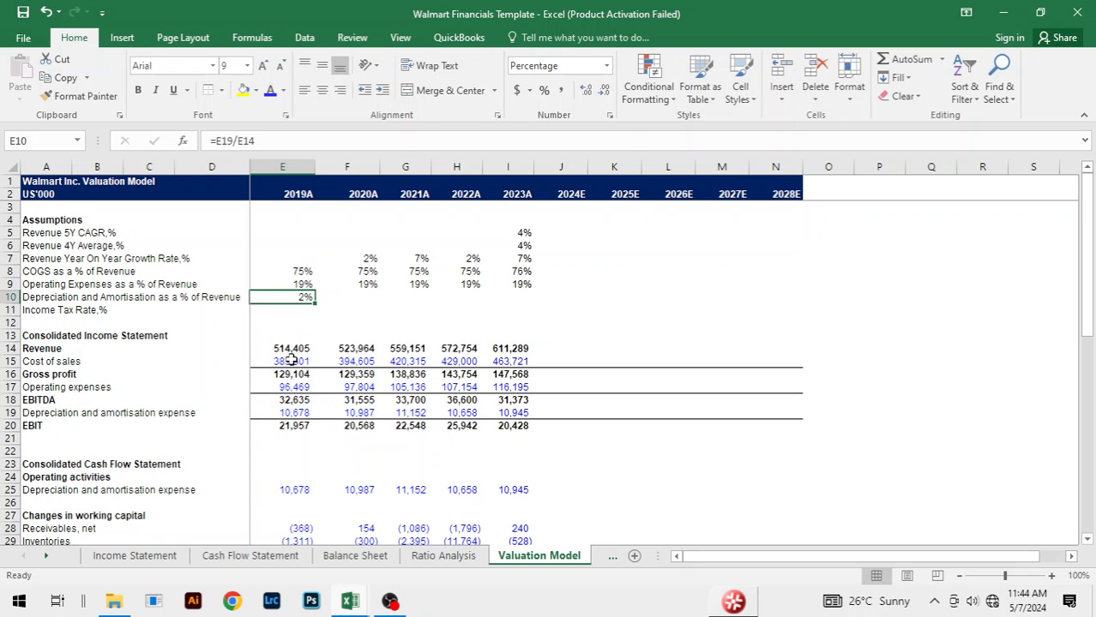
key(shift+Right)
key(shift+Right)
key(shift+Right)
key(shift+Right)
key(ctrl+r)
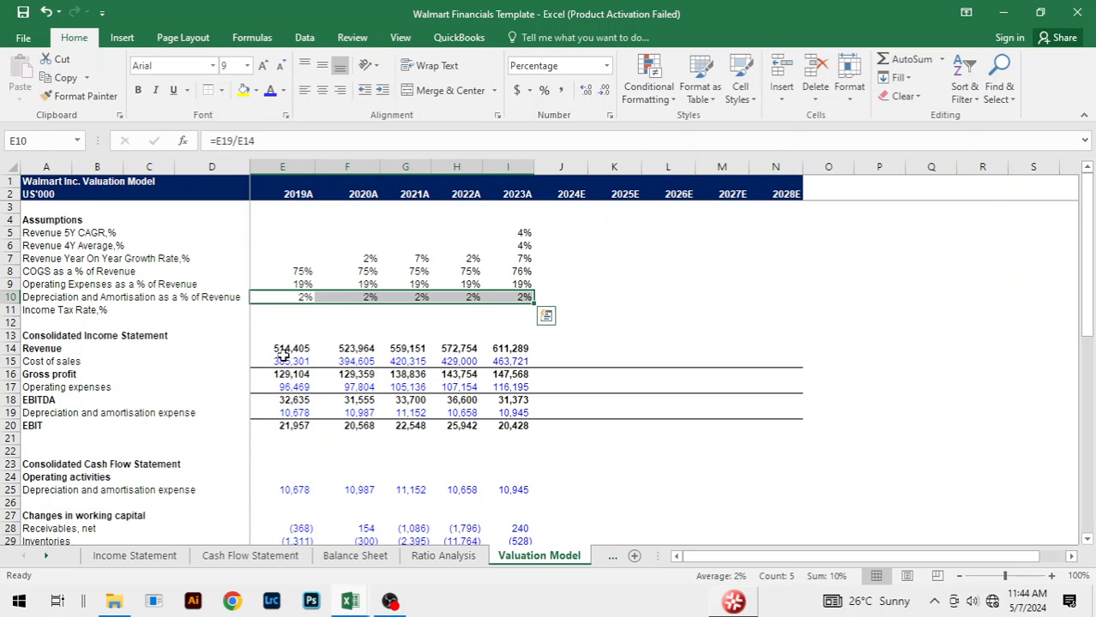
Step: Calculate the 2019A Income Tax Rate in E11 as Provision for income taxes divided by EBT, ='Income Statement'!G21/'Income Statement'!G20
click(286, 310)
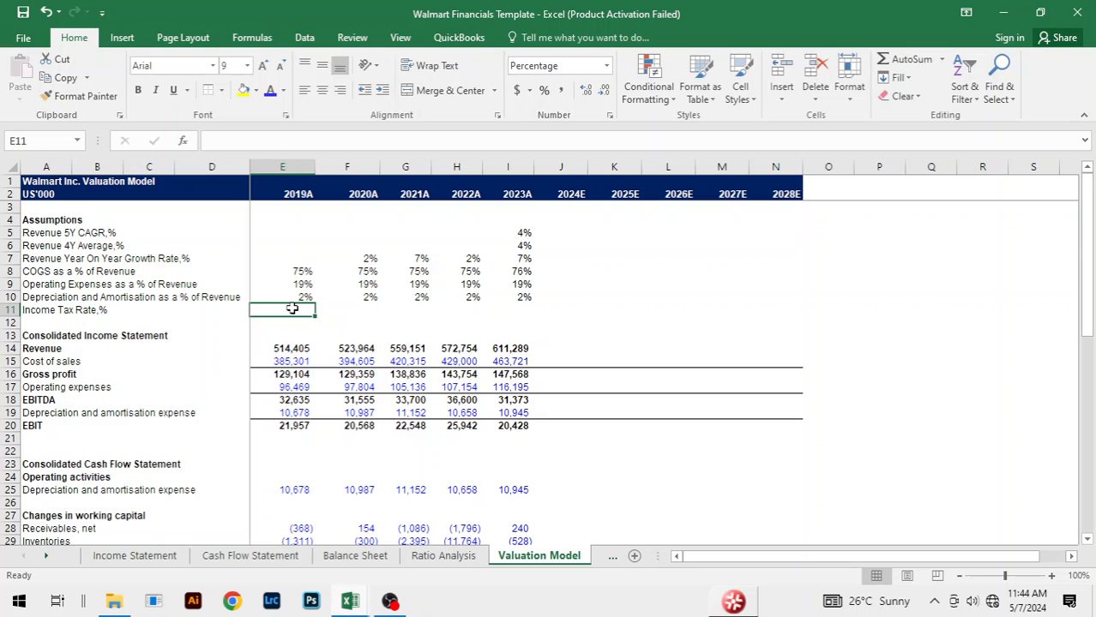
text(=)
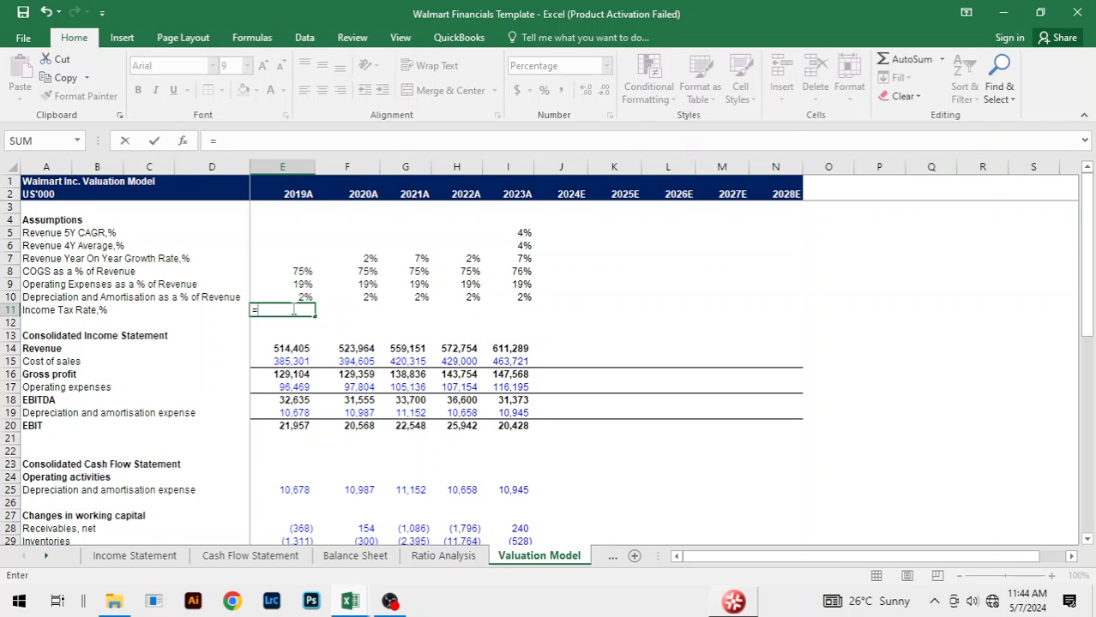
key(ctrl+Page_Up)
key(ctrl+Page_Up)
key(ctrl+Page_Up)
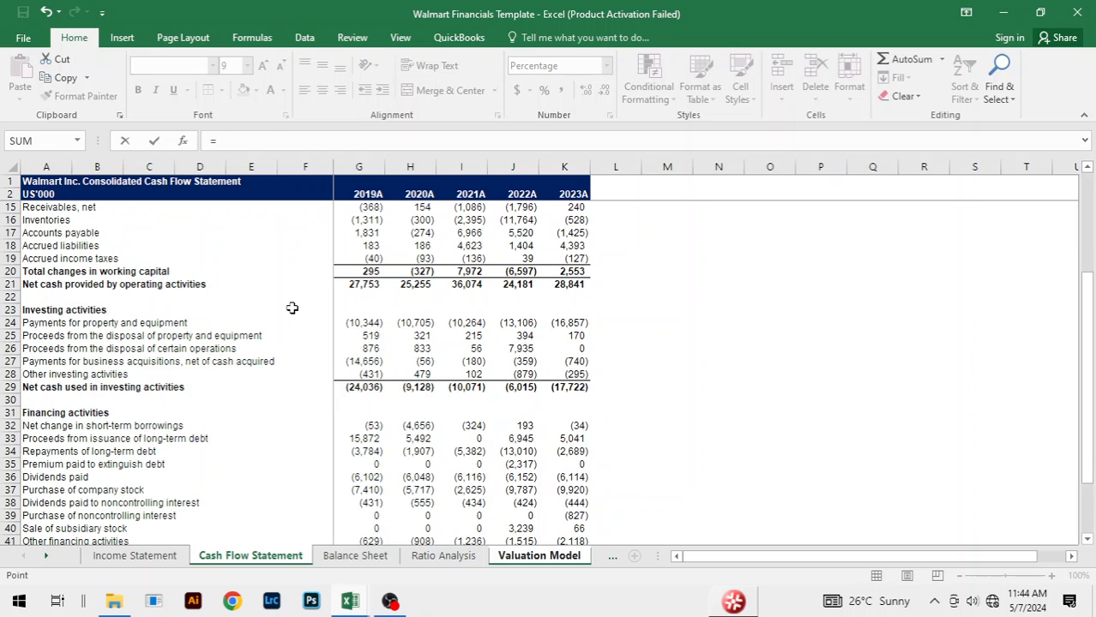
key(ctrl+Page_Up)
scroll(357, 409, down, 2)
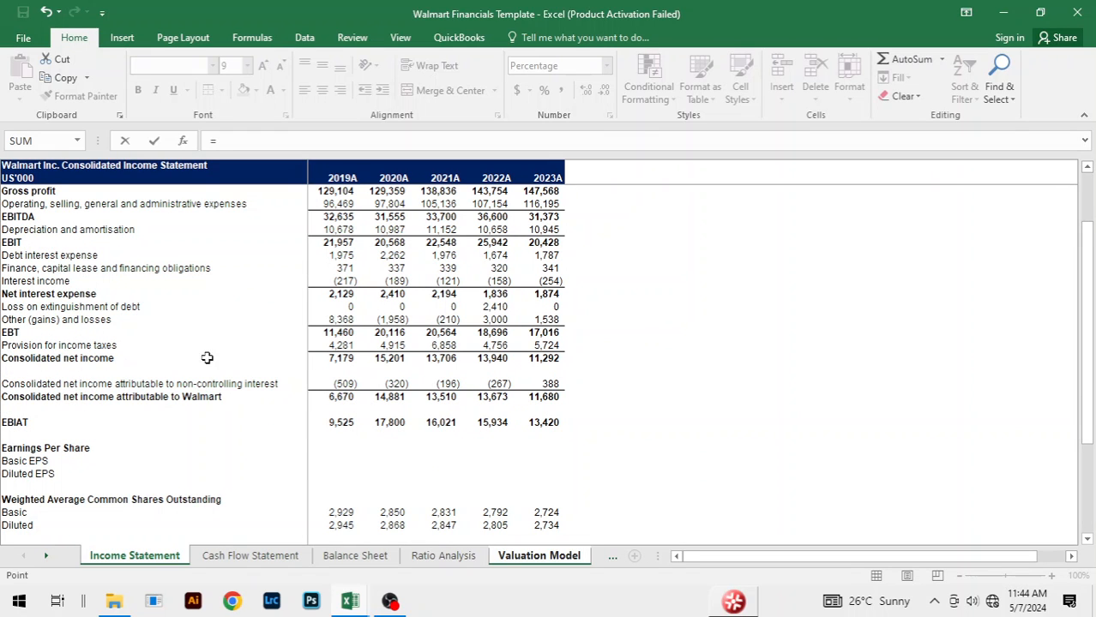
click(343, 346)
text(/)
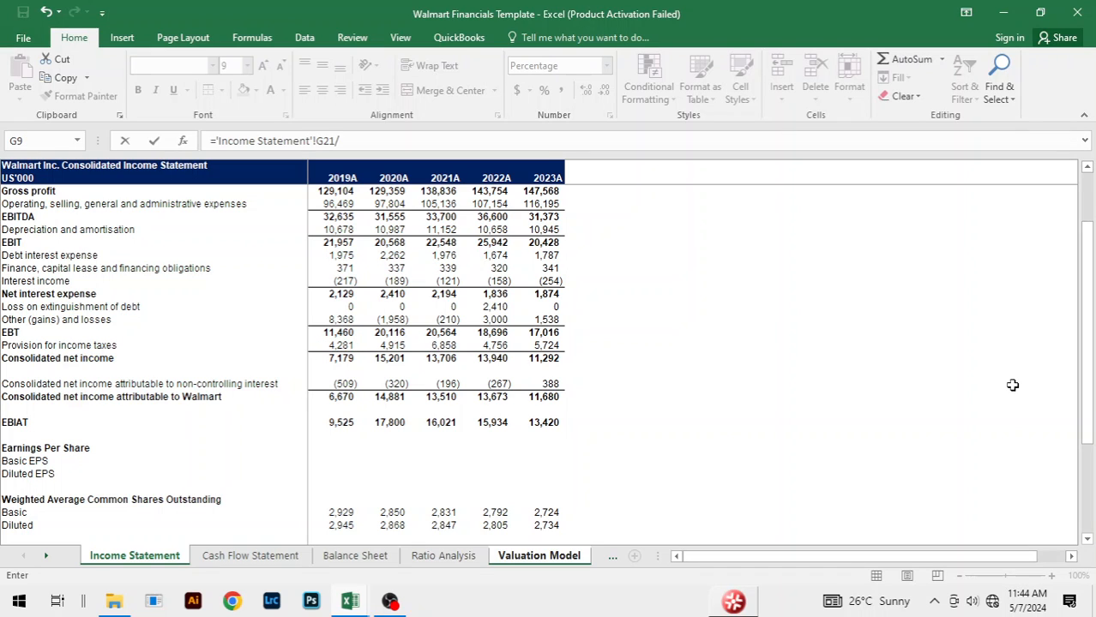
click(341, 332)
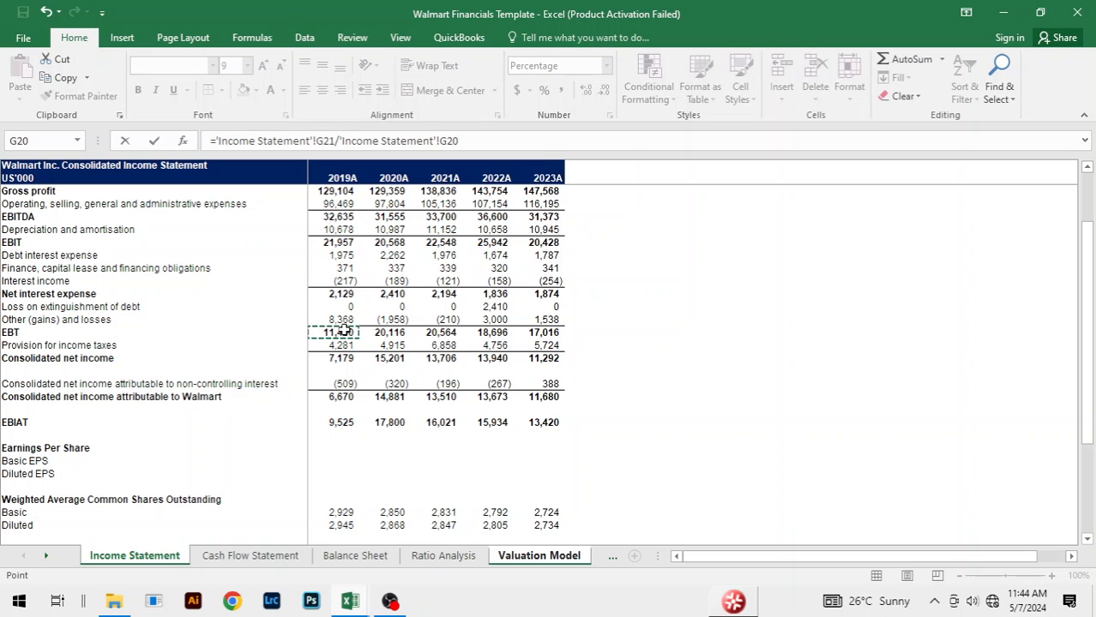
key(Return)
Step: Fill the Income Tax Rate formula across from 2019A to 2023A
key(Up)
key(shift+Right)
key(shift+Right)
key(shift+Right)
key(shift+Right)
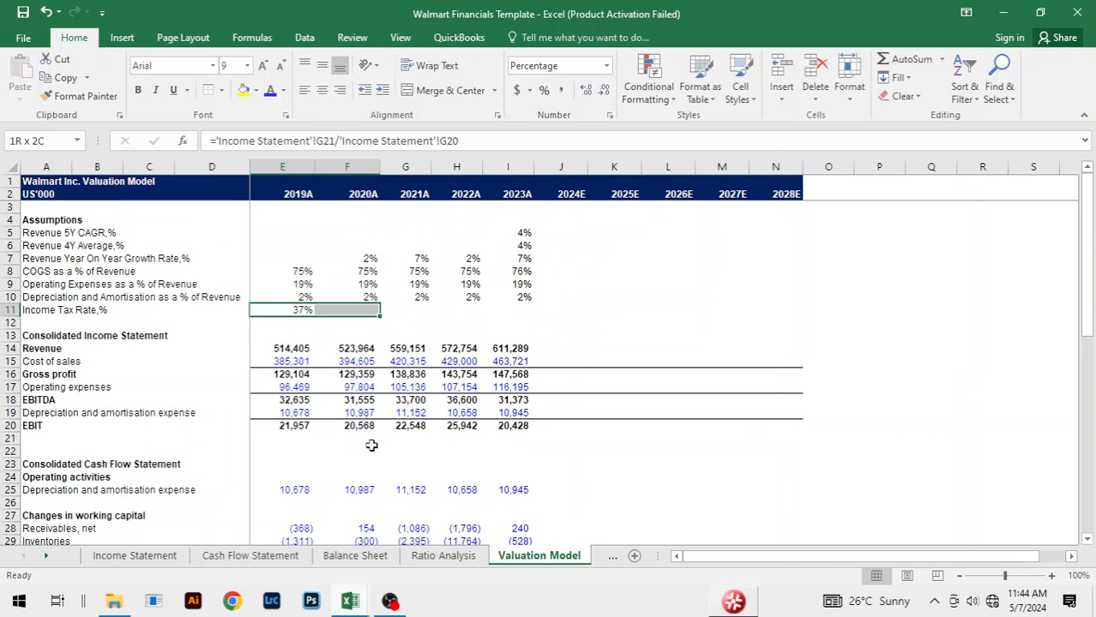
key(ctrl+r)
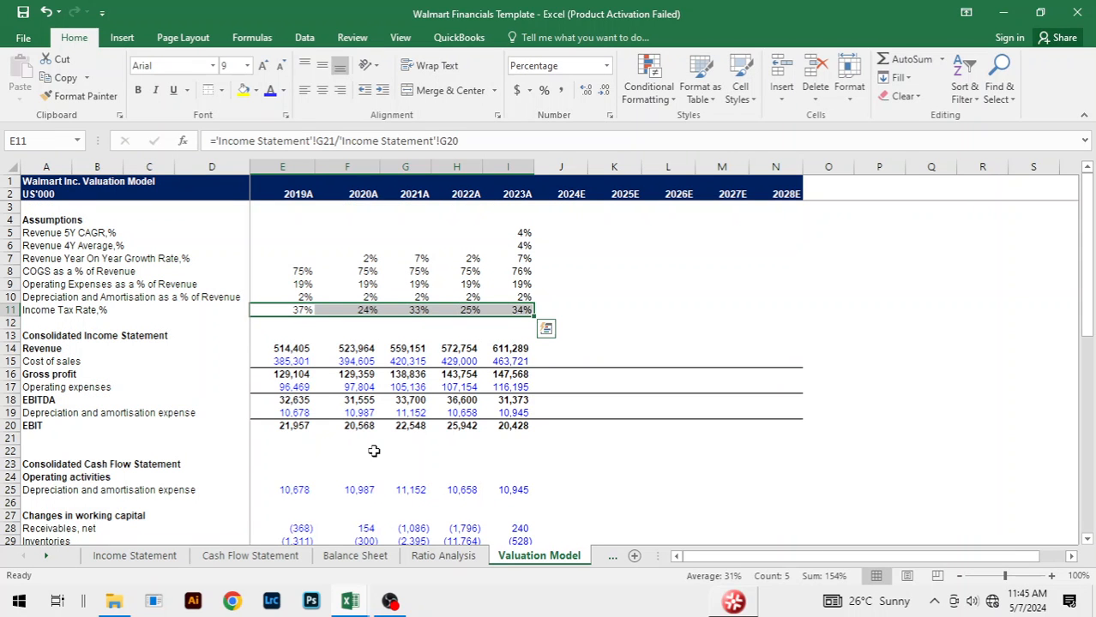
click(629, 321)
click(555, 328)
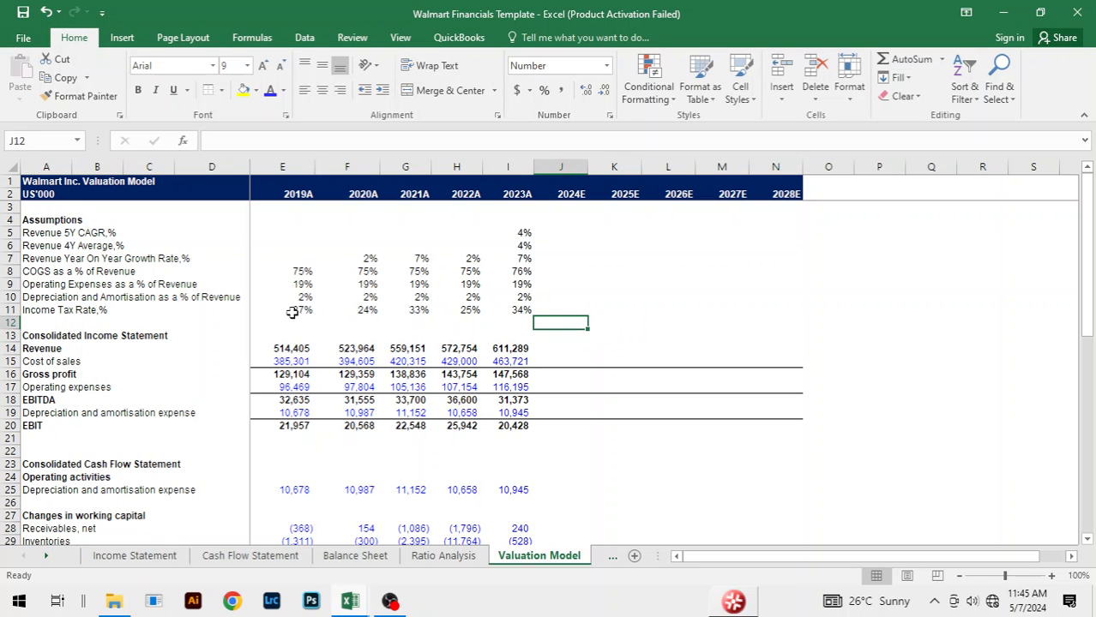
click(561, 307)
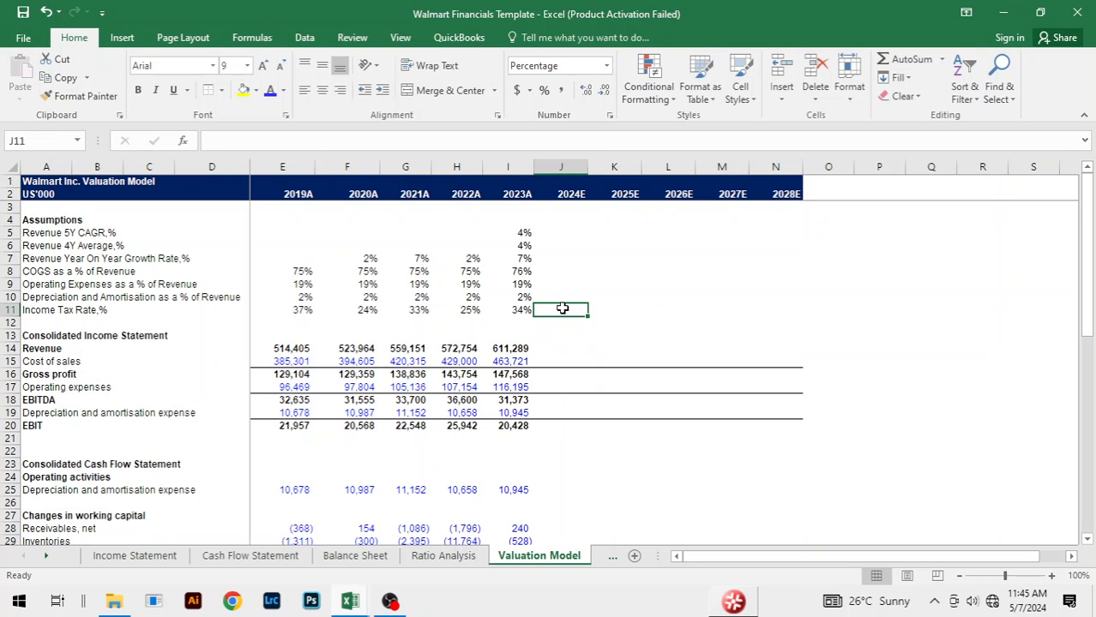
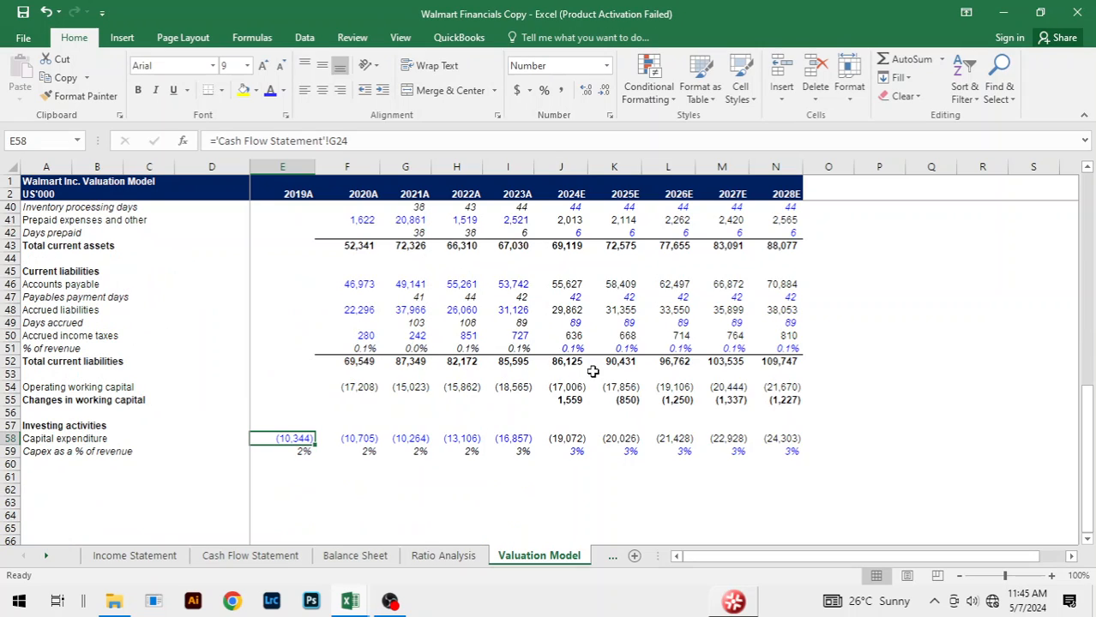
Step: Copy the 2024E–2028E growth, COGS, operating expenses, depreciation and tax rate assumptions (J7:N11) from the Walmart Financials Copy workbook
scroll(570, 378, up, 9)
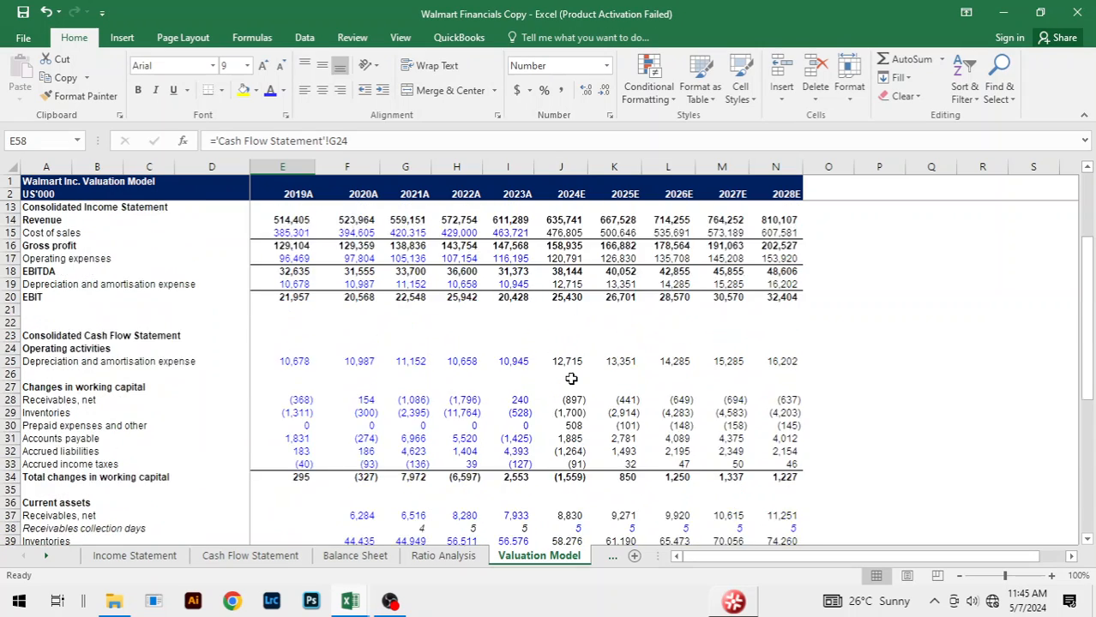
scroll(570, 378, up, 3)
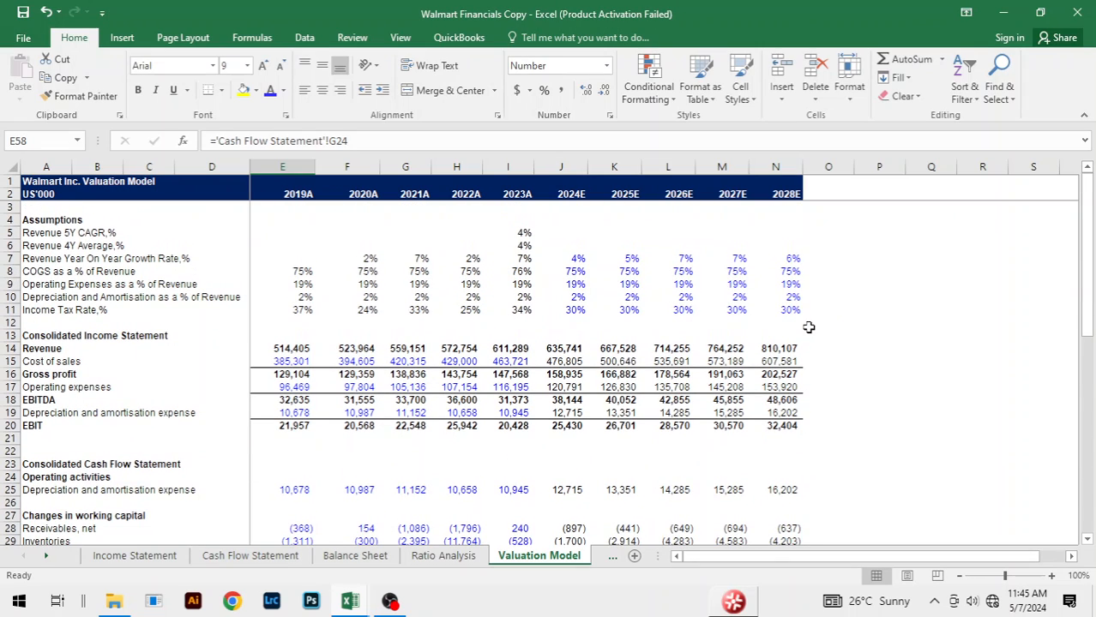
key(alt+Tab)
key(alt+Tab)
click(576, 258)
key(shift+Right)
key(shift+Right)
key(shift+Right)
key(shift+Right)
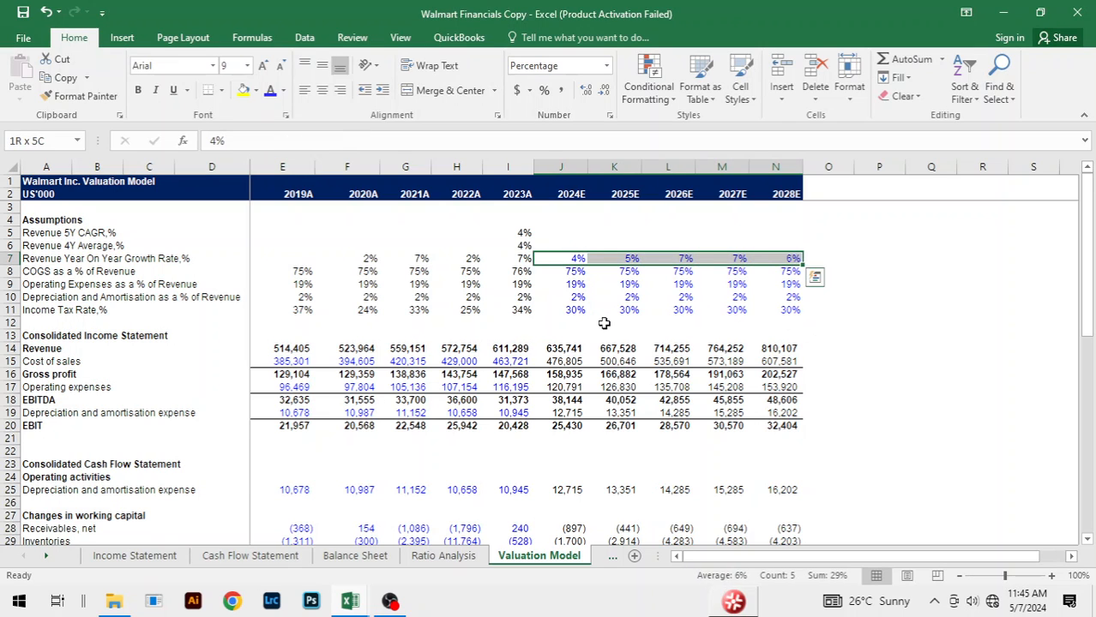
key(shift+Down)
key(shift+Down)
key(shift+Down)
key(shift+Down)
key(ctrl+c)
Step: Switch to the Walmart Financials Template workbook and paste the copied 2024E–2028E assumptions starting at J7
key(alt+Tab)
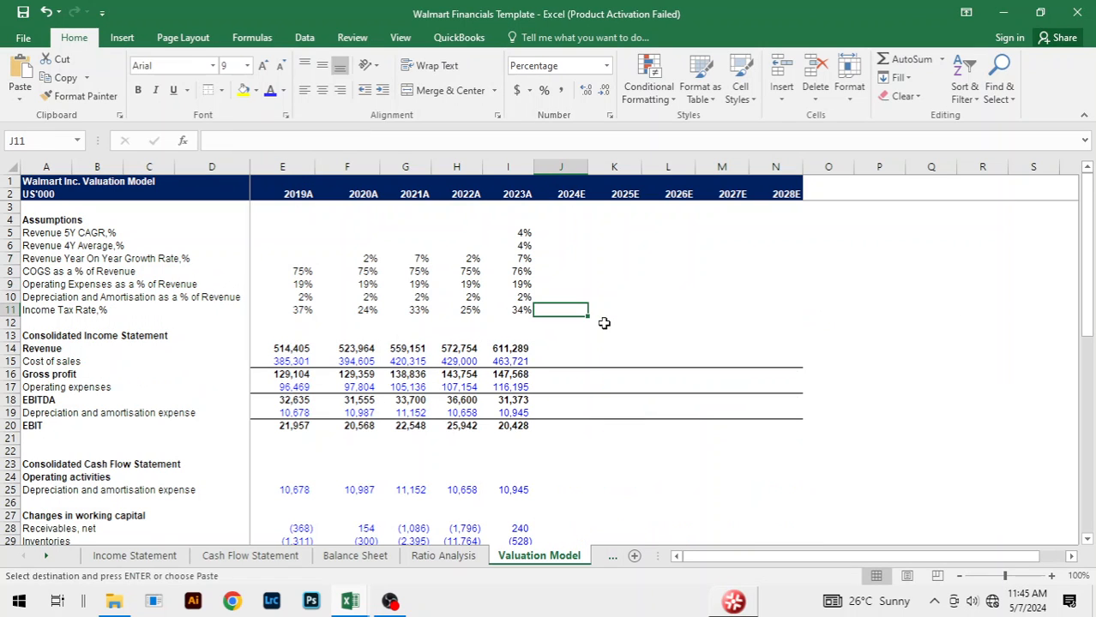
click(564, 256)
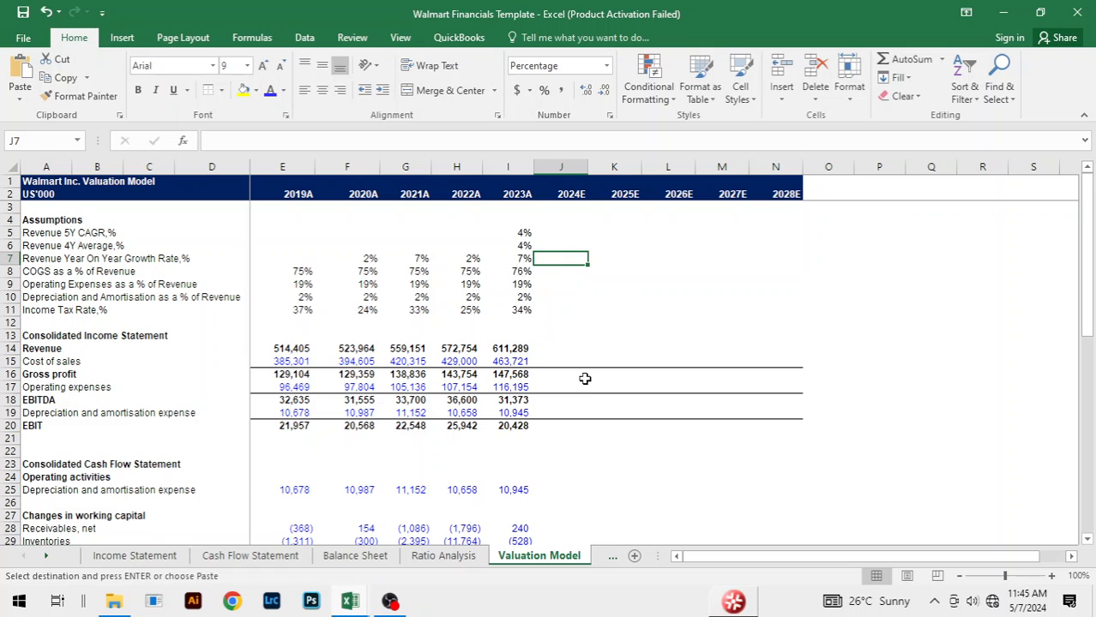
key(ctrl+v)
click(713, 349)
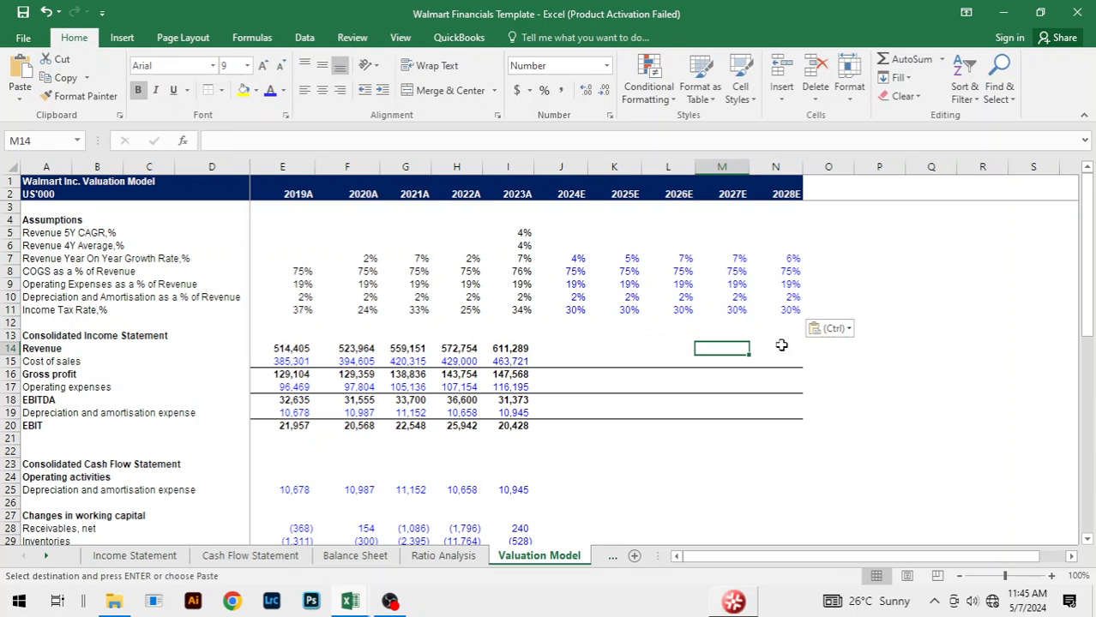
click(783, 345)
click(621, 348)
click(817, 372)
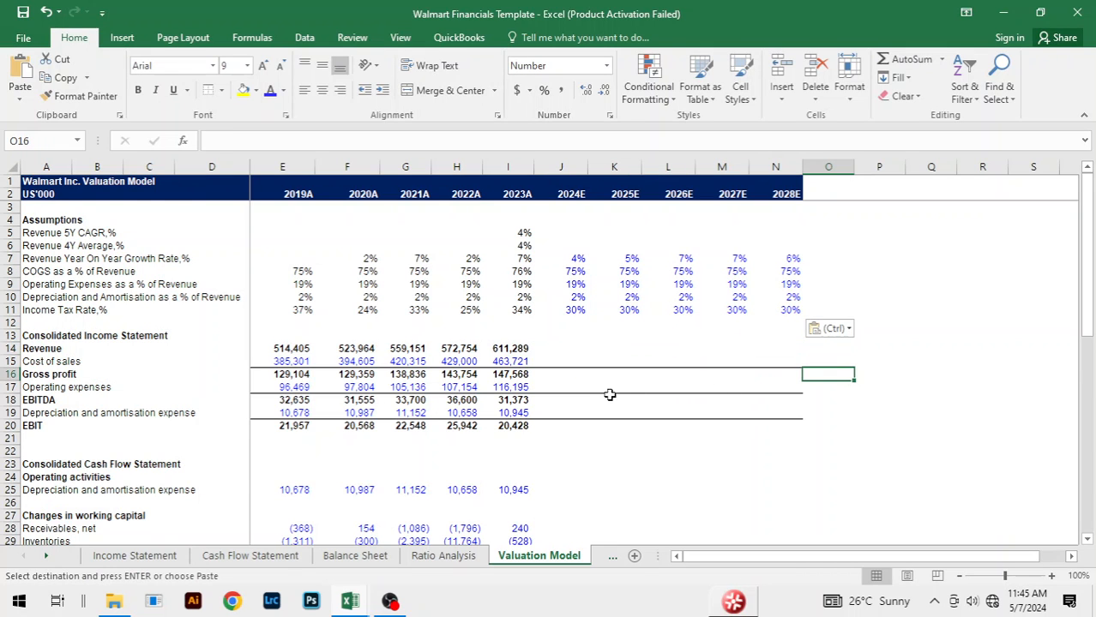
Step: Forecast 2024E Revenue in J14 by growing 2023A Revenue at the 2024E growth rate, =I14*(1+J7)
scroll(619, 385, down, 2)
scroll(566, 288, up, 1)
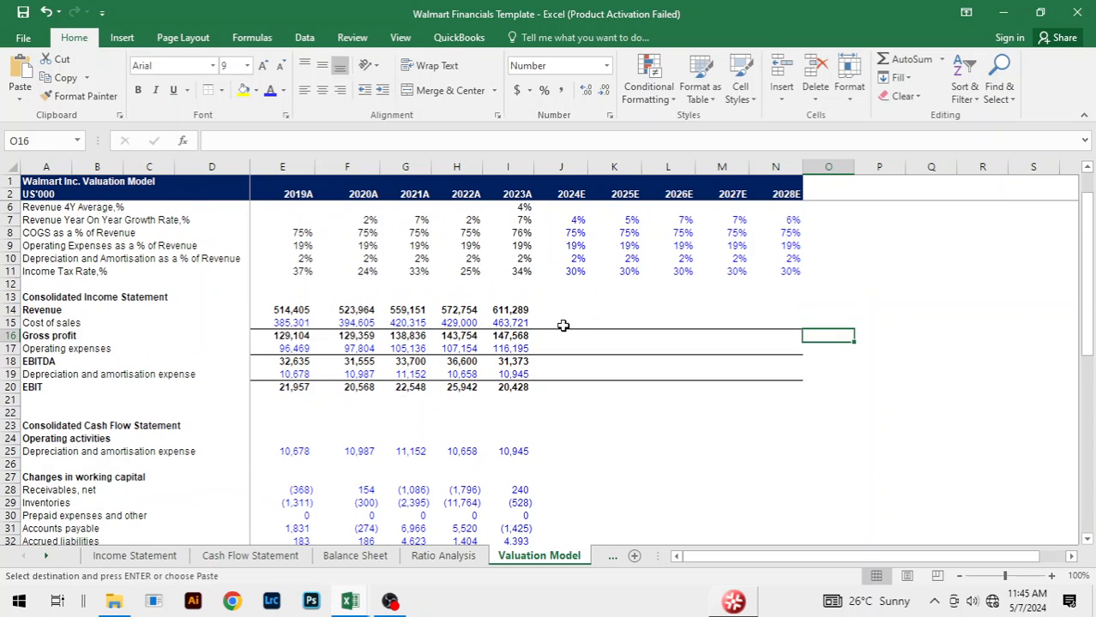
click(559, 322)
click(555, 309)
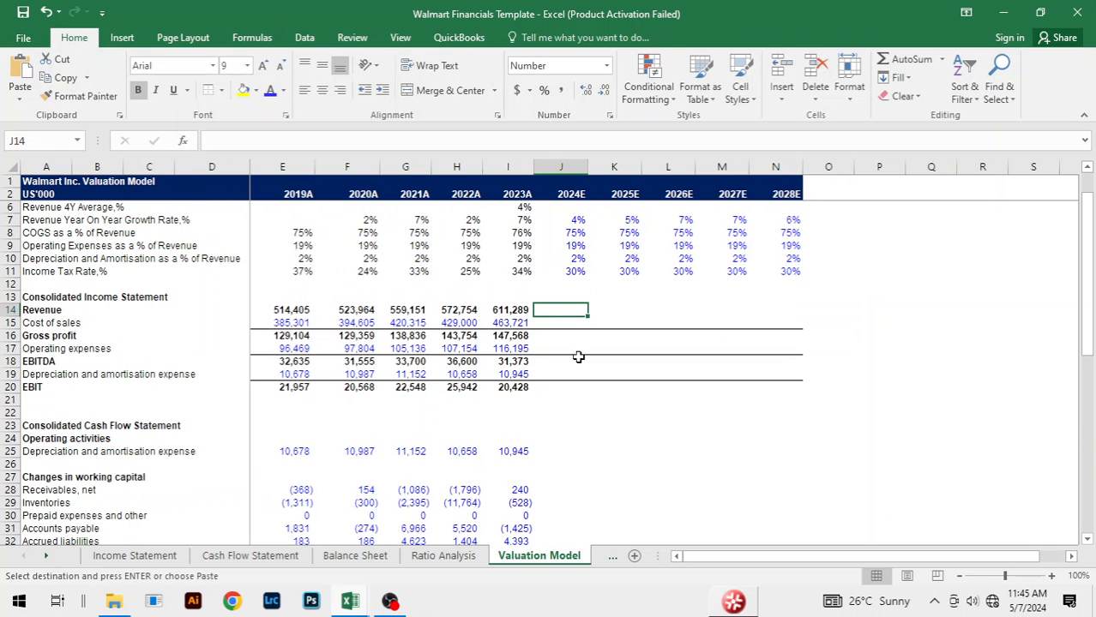
text(=)
key(Left)
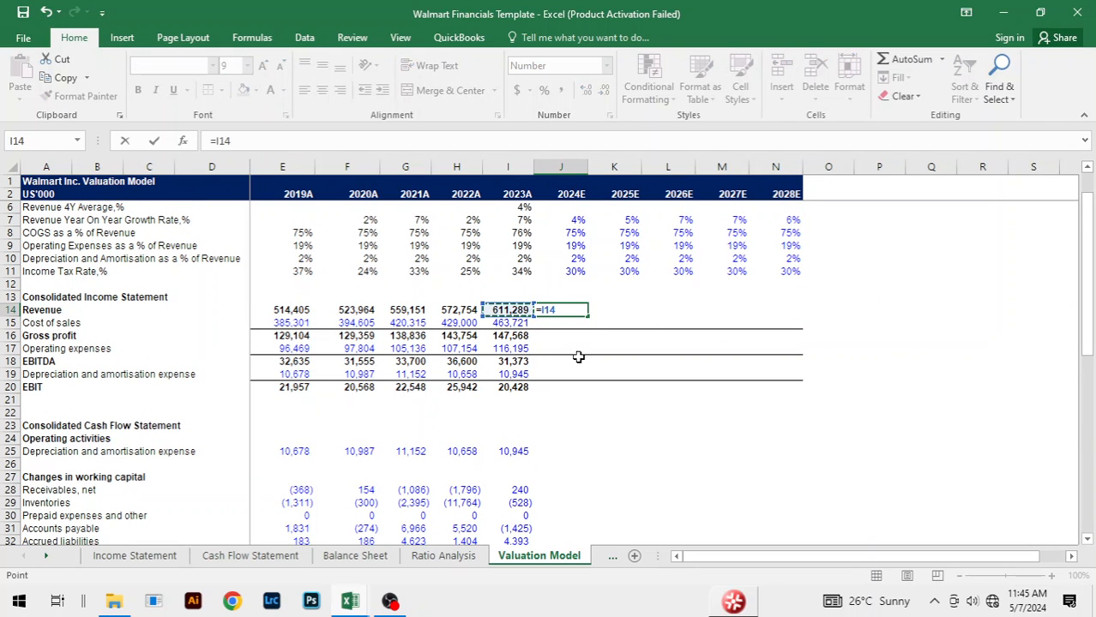
text(*(1+)
click(578, 220)
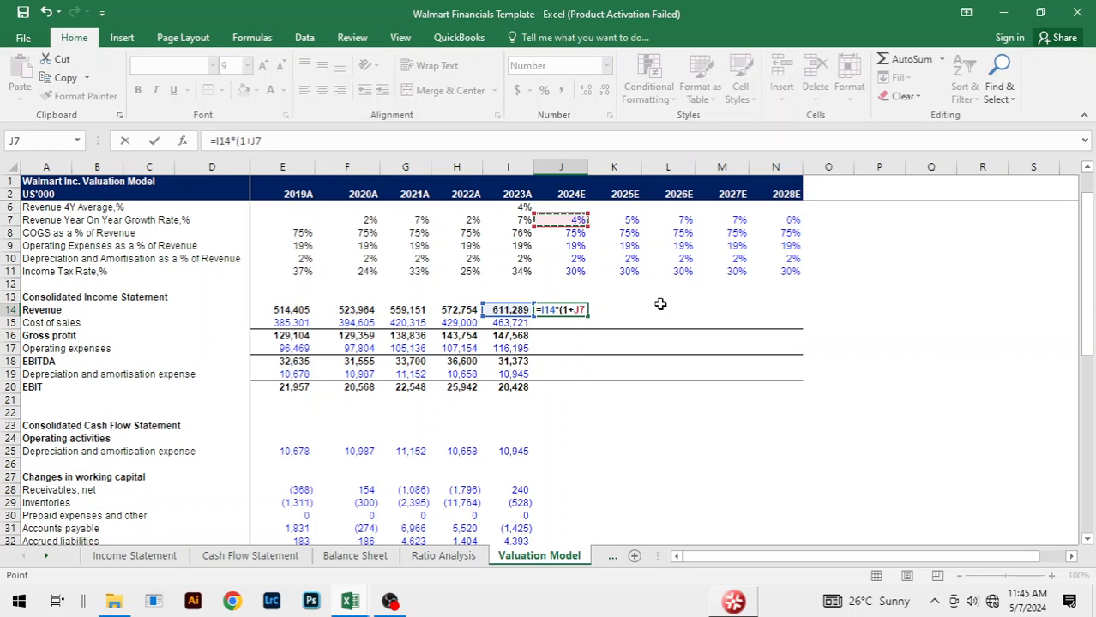
text())
key(Return)
Step: Fill the 2024E Revenue formula across to 2028E
key(Up)
key(shift+Right)
key(shift+Right)
key(shift+Right)
key(shift+Right)
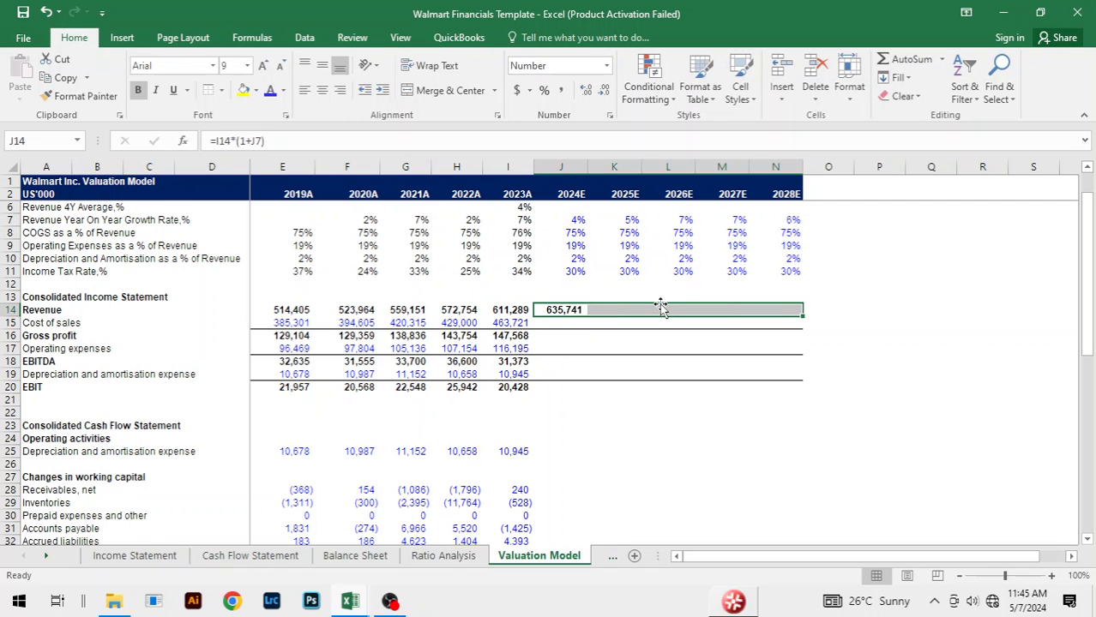
key(ctrl+r)
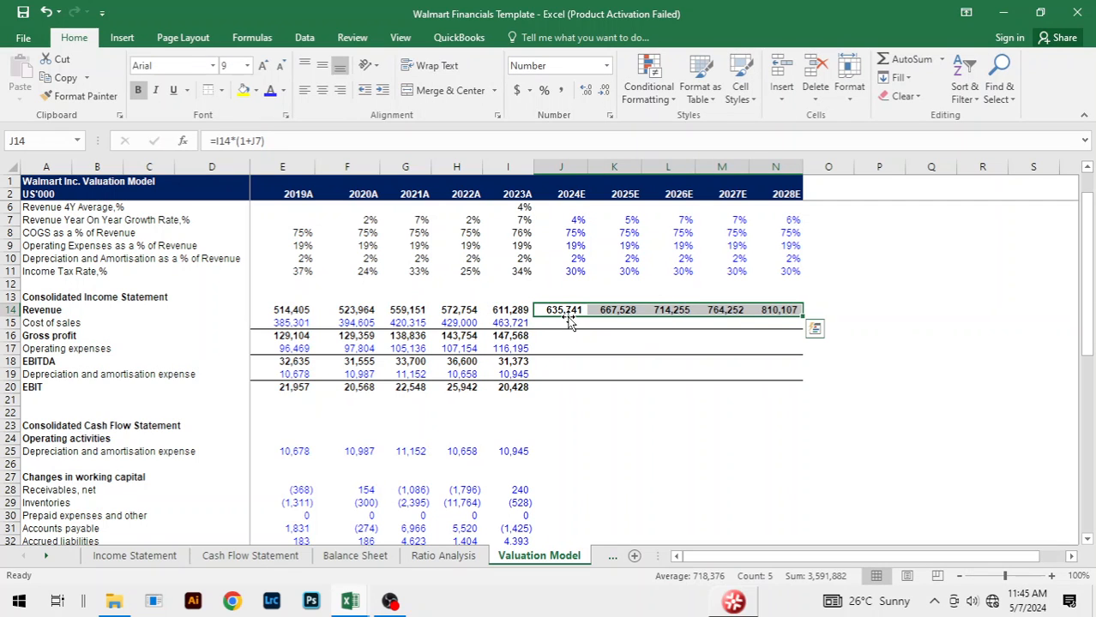
Step: Forecast 2024E Cost of sales in J15 as Revenue times the COGS percentage, =J14*J8
click(570, 321)
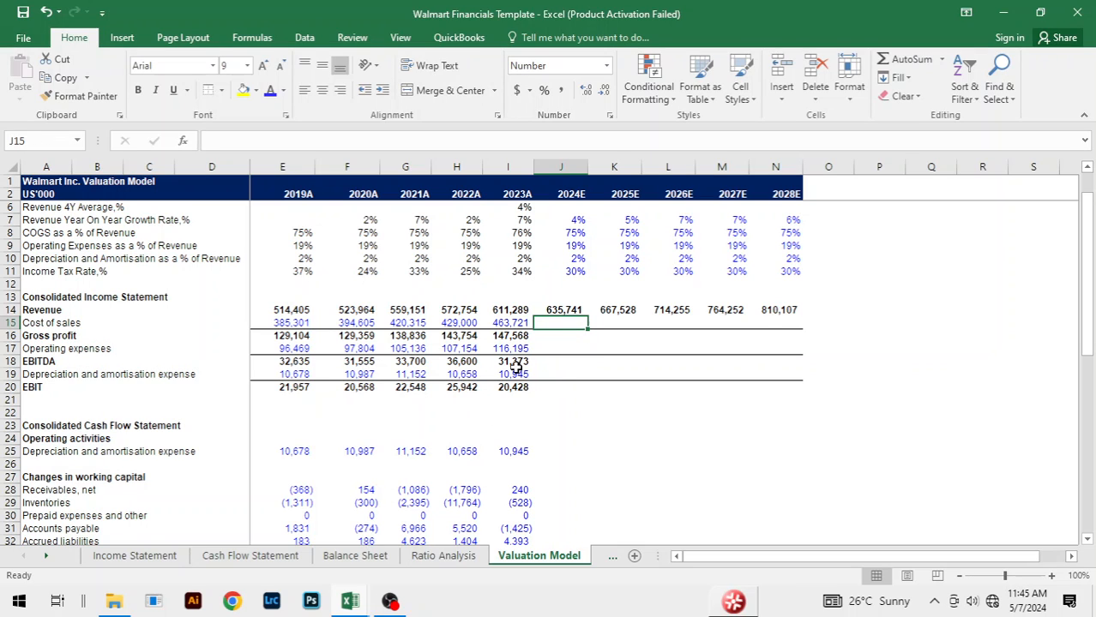
text(=)
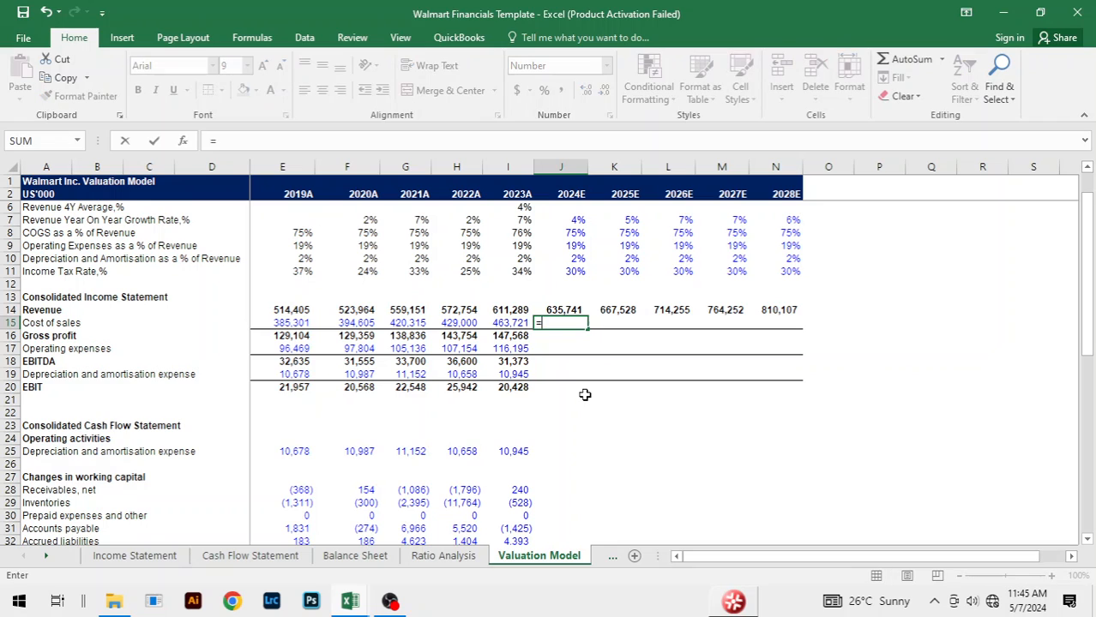
key(Up)
text(*)
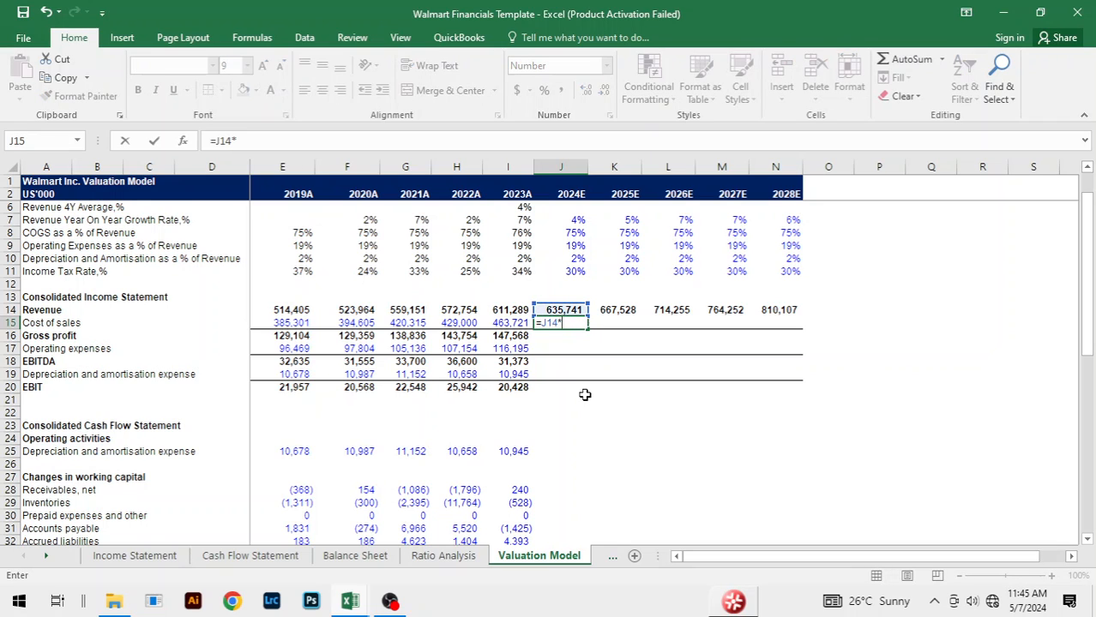
key(Up)
key(Up)
key(Up)
key(Up)
key(Up)
key(Up)
key(Up)
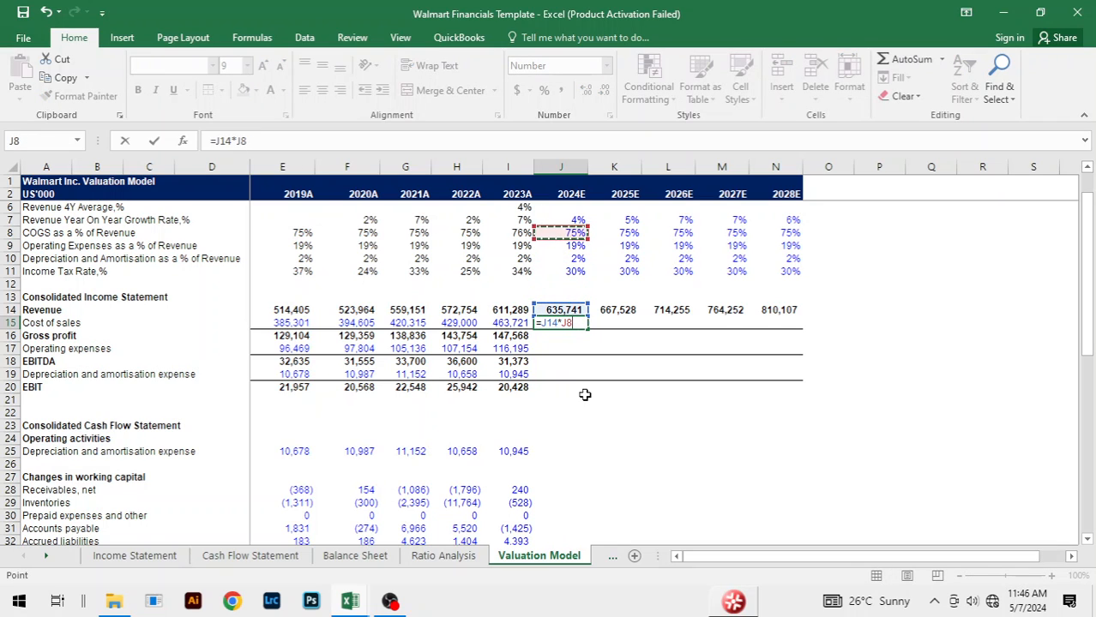
key(Return)
Step: Fill the 2024E Cost of sales formula across to 2028E
key(Up)
key(shift+Right)
key(shift+Right)
key(shift+Right)
key(shift+Right)
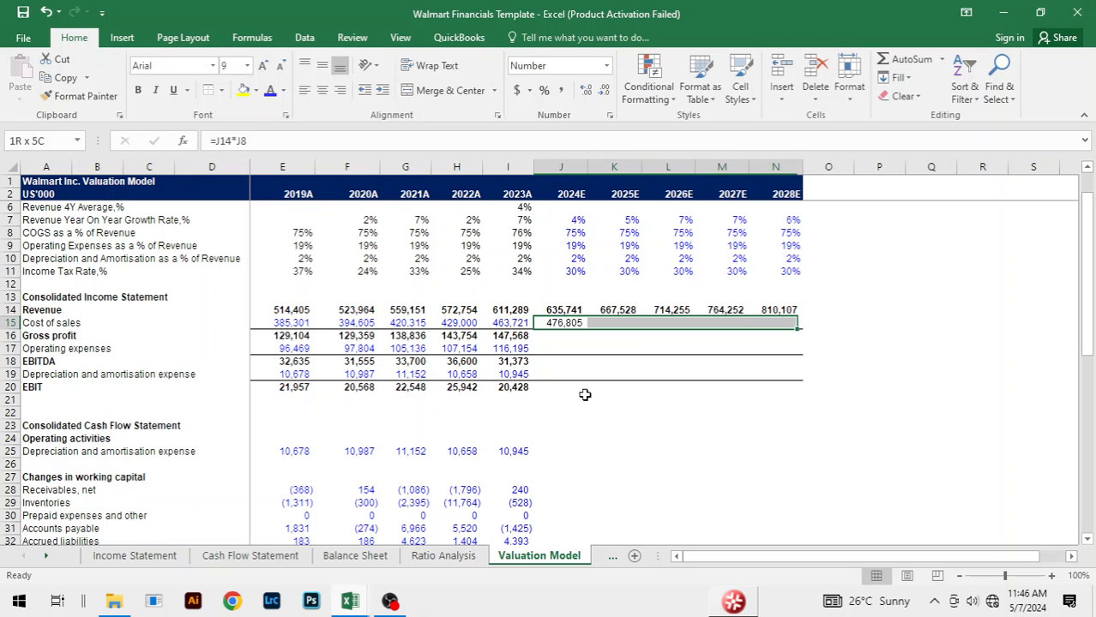
key(ctrl+r)
Step: Extend the 2023A Gross profit formula from I16 across the forecast years to 2028E
key(Down)
key(Left)
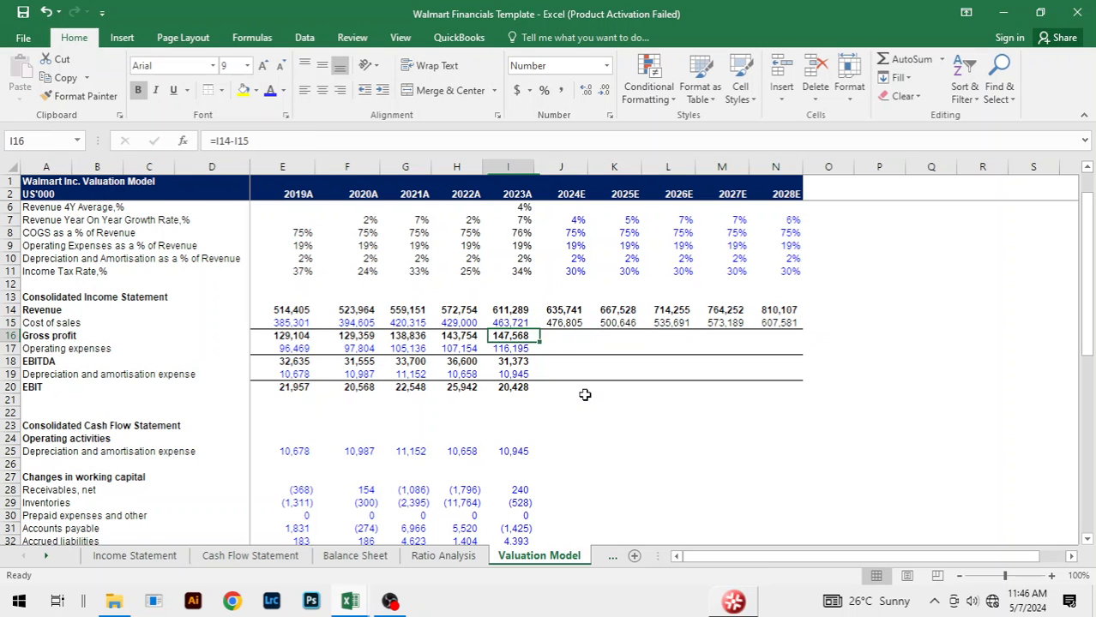
key(shift+Right)
key(shift+Right)
key(shift+Right)
key(shift+Right)
key(shift+Right)
key(ctrl+r)
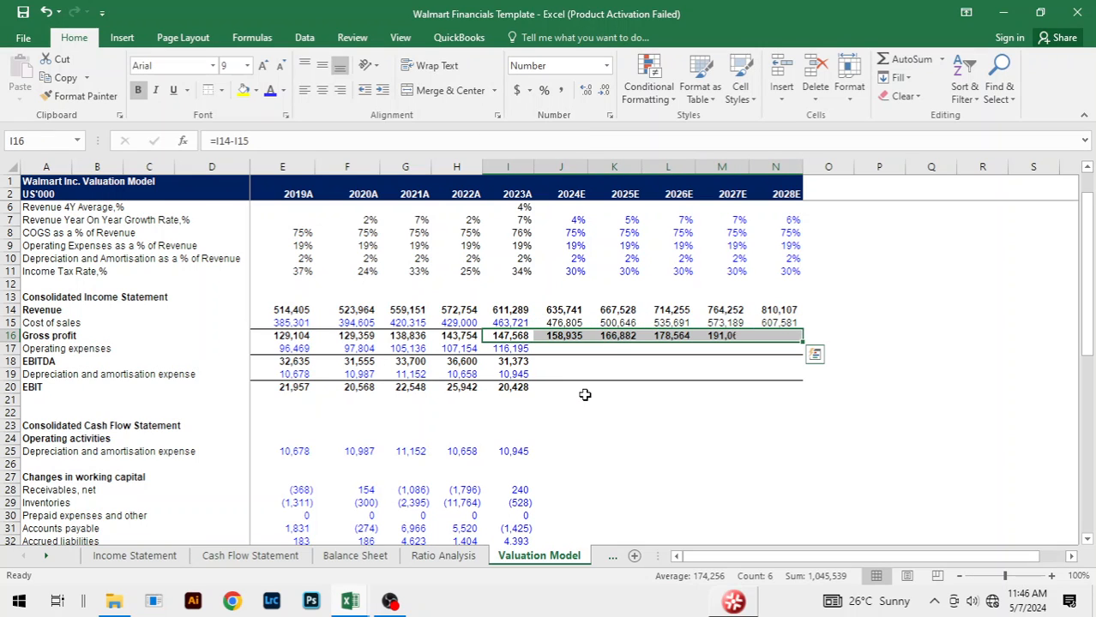
Step: Forecast 2024E Operating expenses in J17 as the operating expense percentage times Revenue, =J9*J14
key(Down)
key(Right)
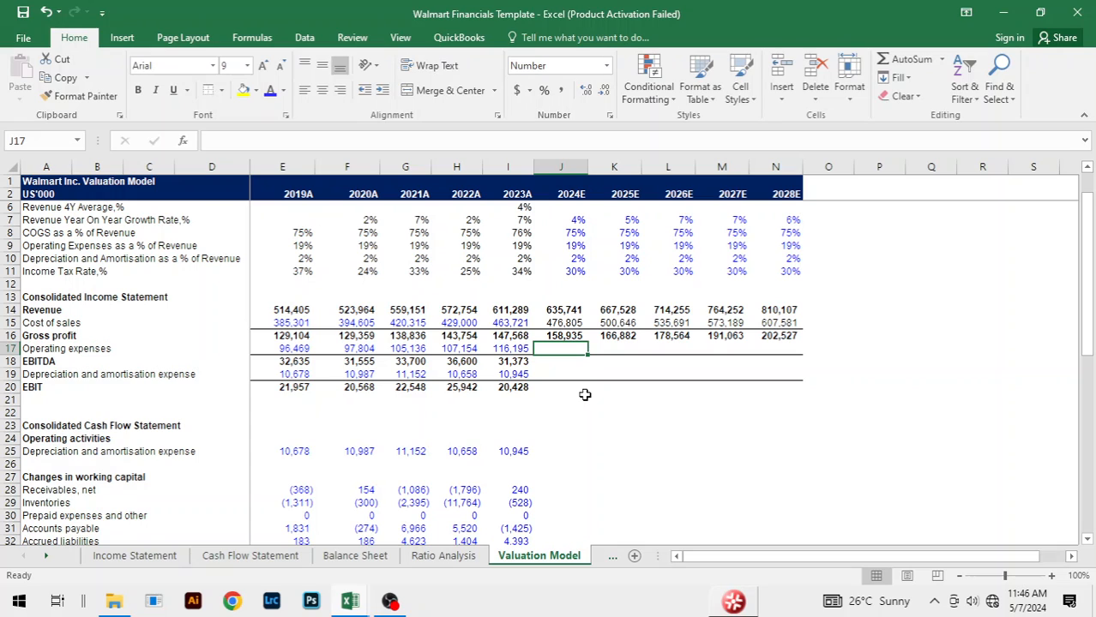
text(=)
key(Up)
key(Up)
key(Up)
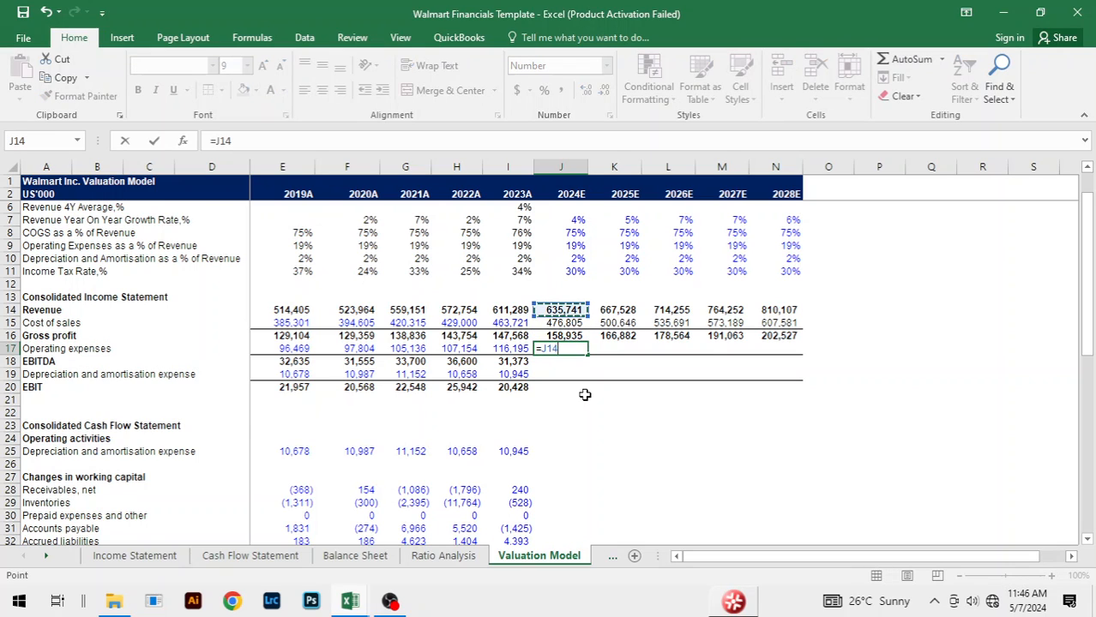
key(Up)
key(Up)
key(Up)
key(Up)
key(Up)
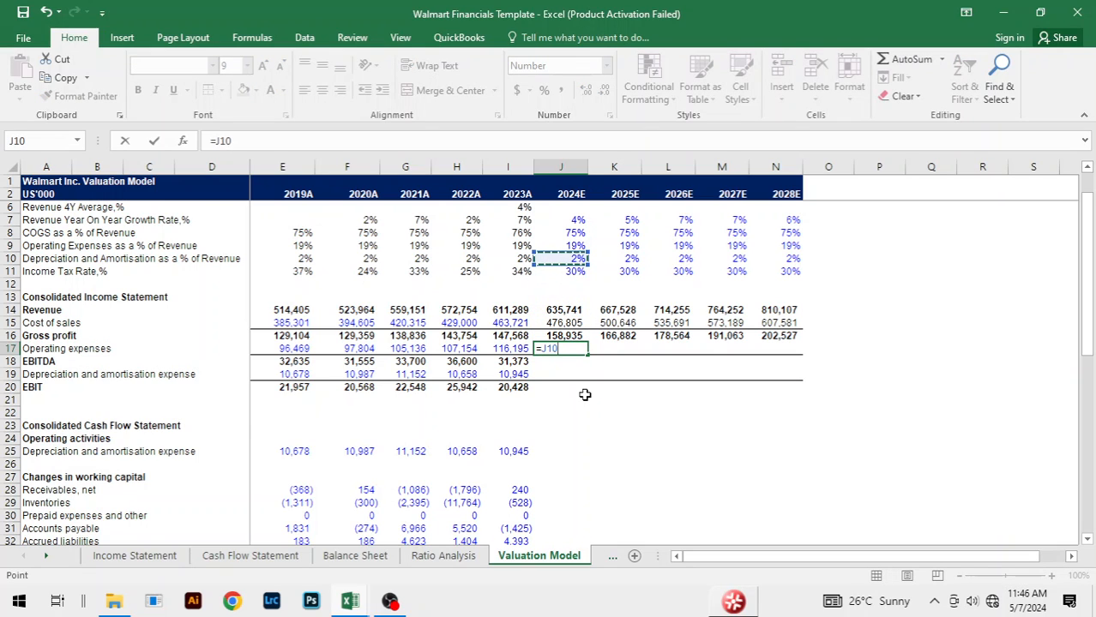
text(*)
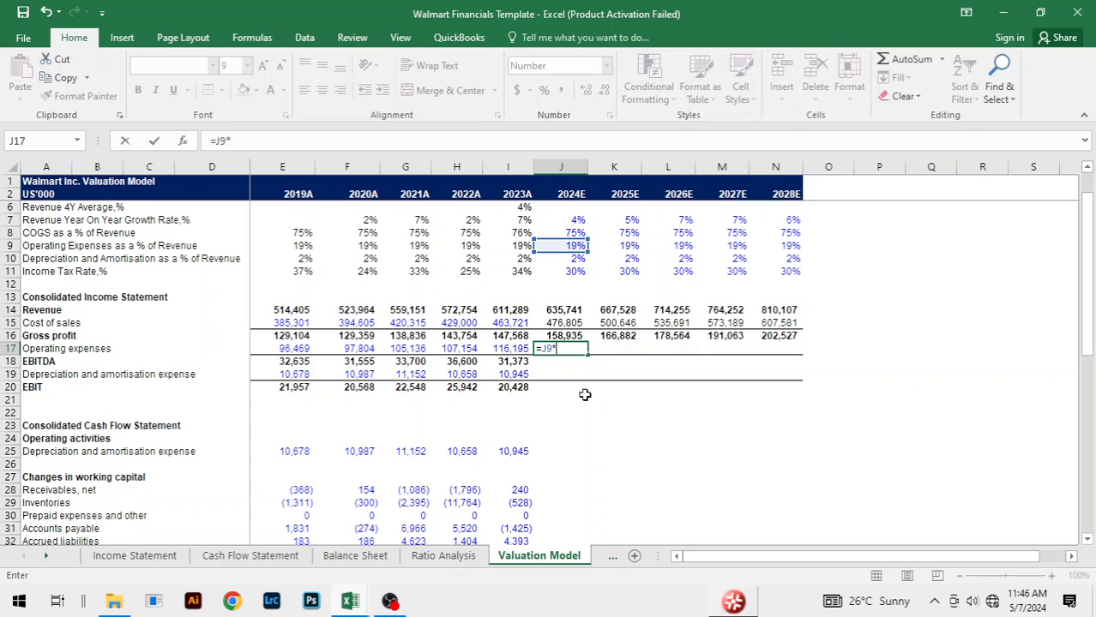
key(Up)
key(Up)
key(Up)
key(Return)
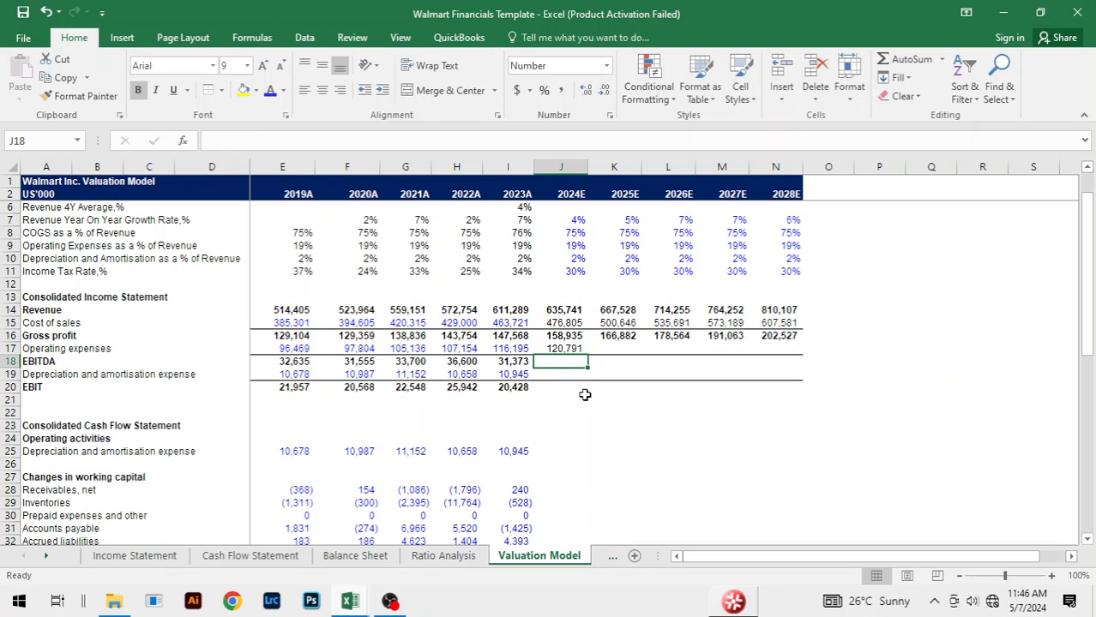
Step: Fill the 2024E Operating expenses formula across to 2028E
key(Up)
key(shift+Right)
key(shift+Right)
key(shift+Right)
key(shift+Right)
key(ctrl+r)
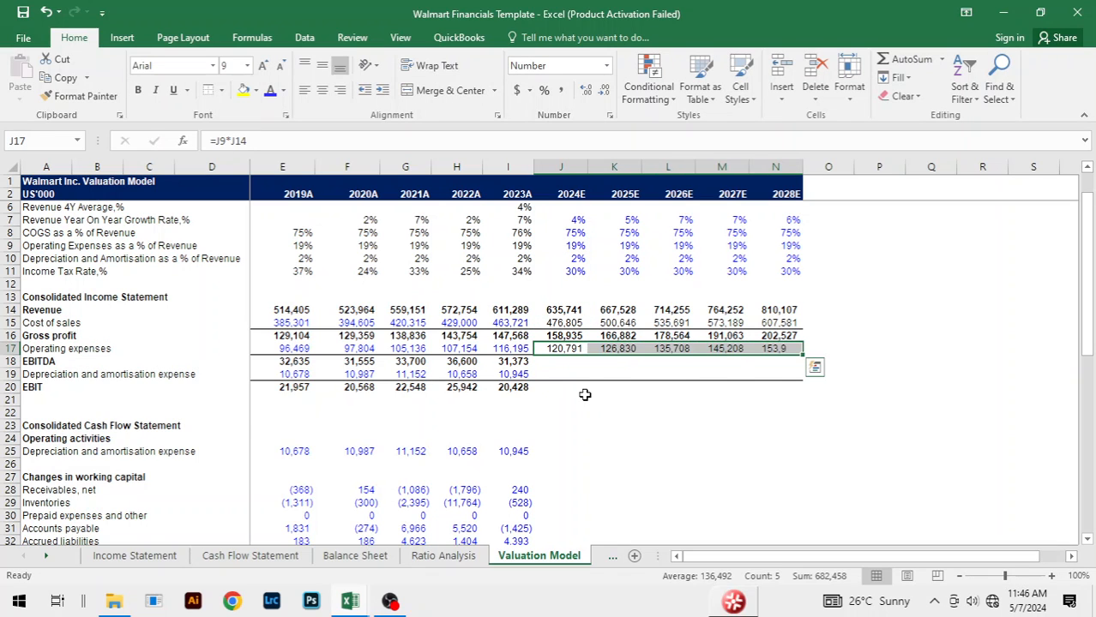
Step: Extend the 2023A EBITDA formula from I18 across the forecast years to 2028E
key(Down)
key(Left)
key(shift+Right)
key(shift+Right)
key(shift+Right)
key(shift+Right)
key(shift+Right)
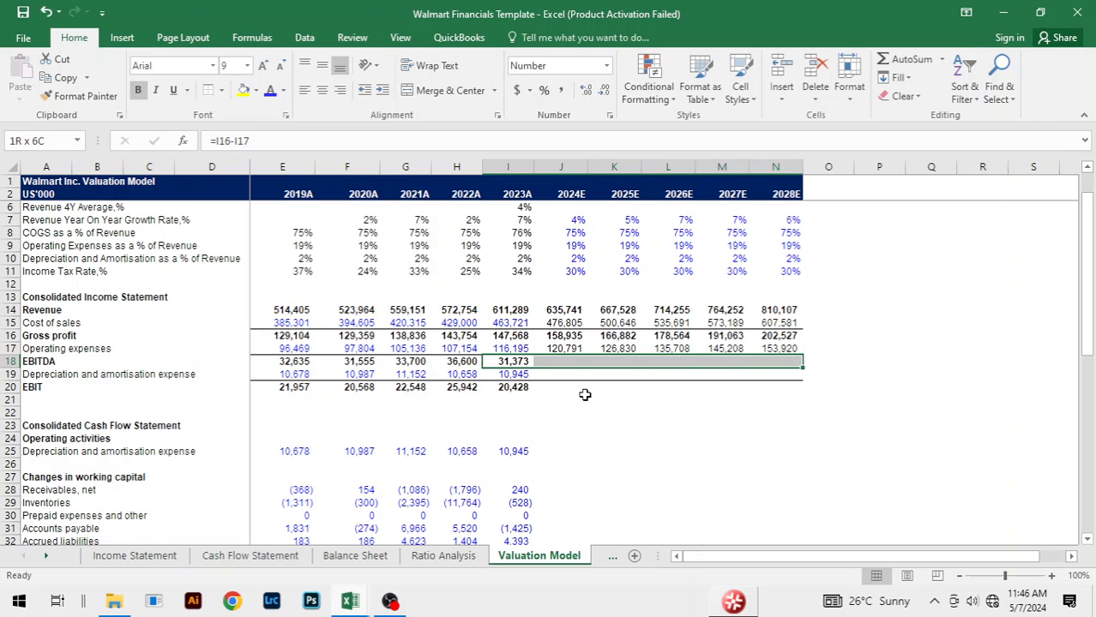
key(ctrl+r)
Step: Forecast 2024E Depreciation and amortisation expense in J19 as its percentage of Revenue times Revenue, =J10*J14
key(Right)
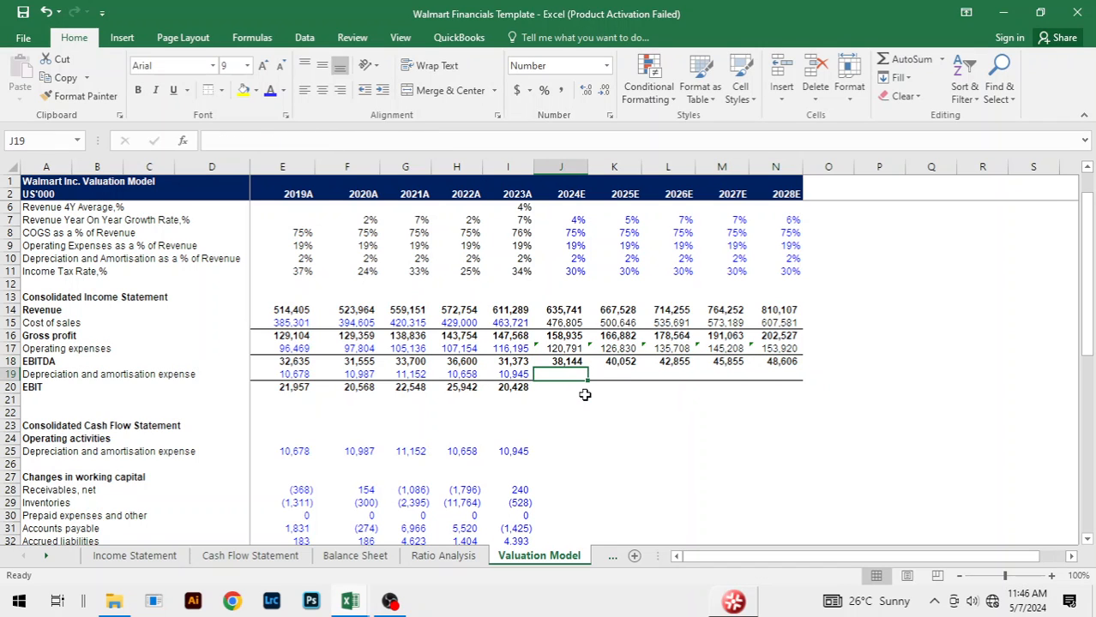
text(=)
key(Up)
key(Up)
key(Up)
key(Up)
key(Up)
key(Up)
key(Up)
key(Up)
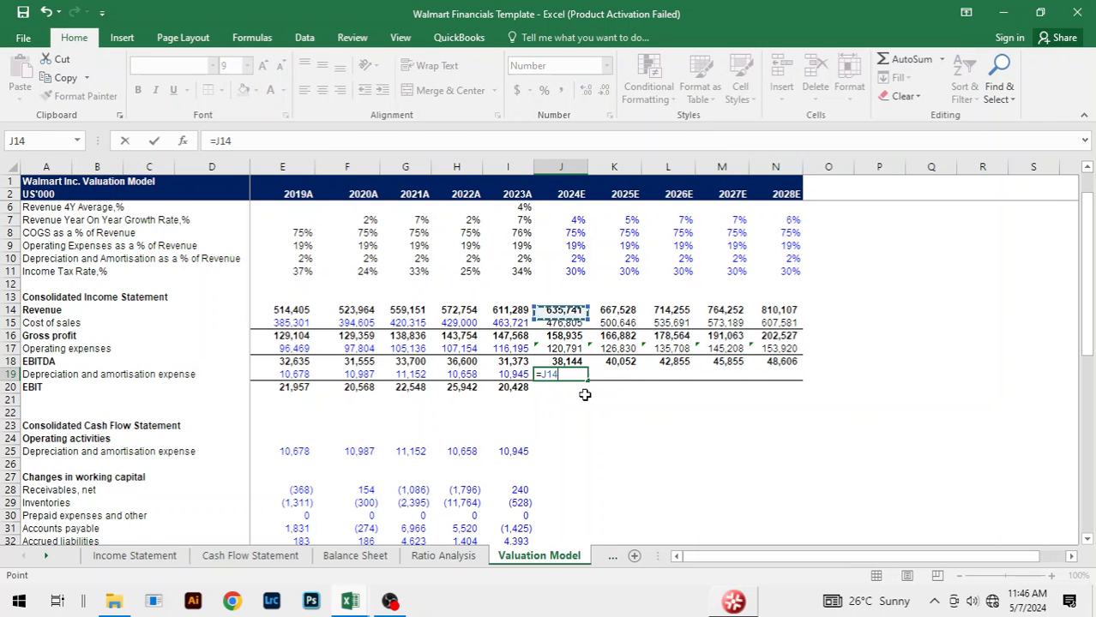
key(Up)
text(*)
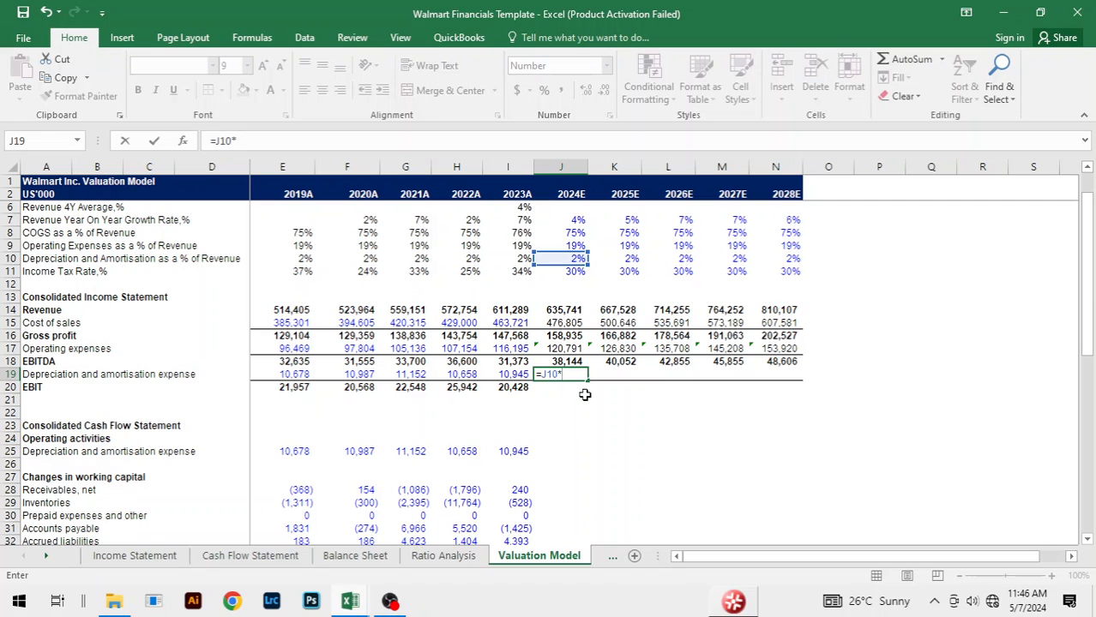
key(Up)
Step: Fill the 2024E Depreciation and amortisation expense formula across to 2028E
key(Up)
key(Up)
key(Up)
key(Up)
key(Return)
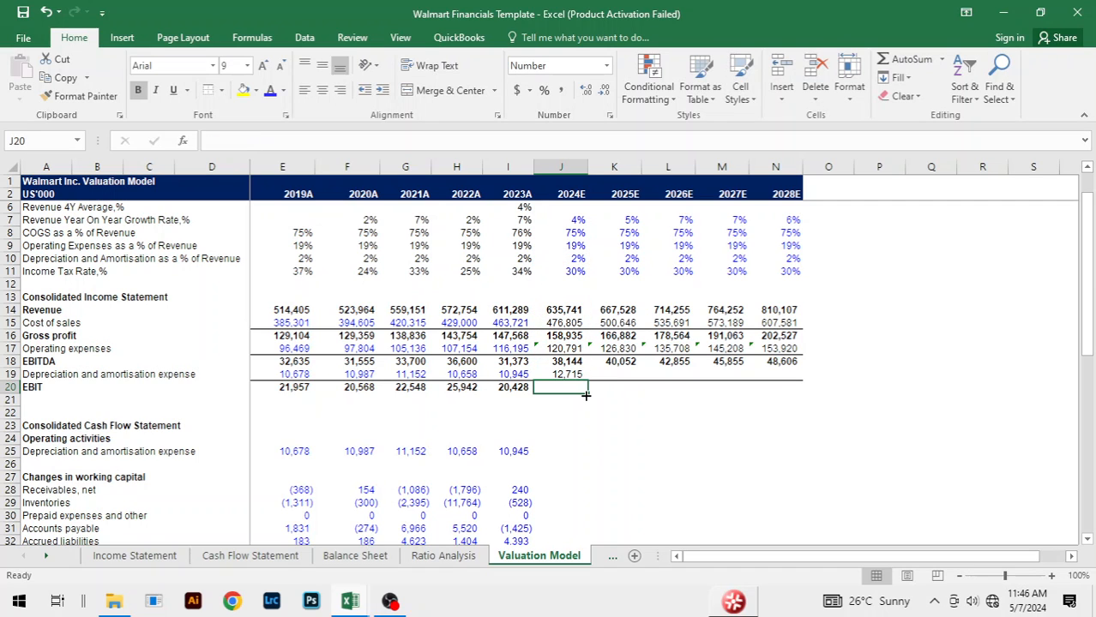
key(Up)
key(shift+Right)
key(shift+Right)
key(shift+Right)
key(shift+Right)
key(ctrl+r)
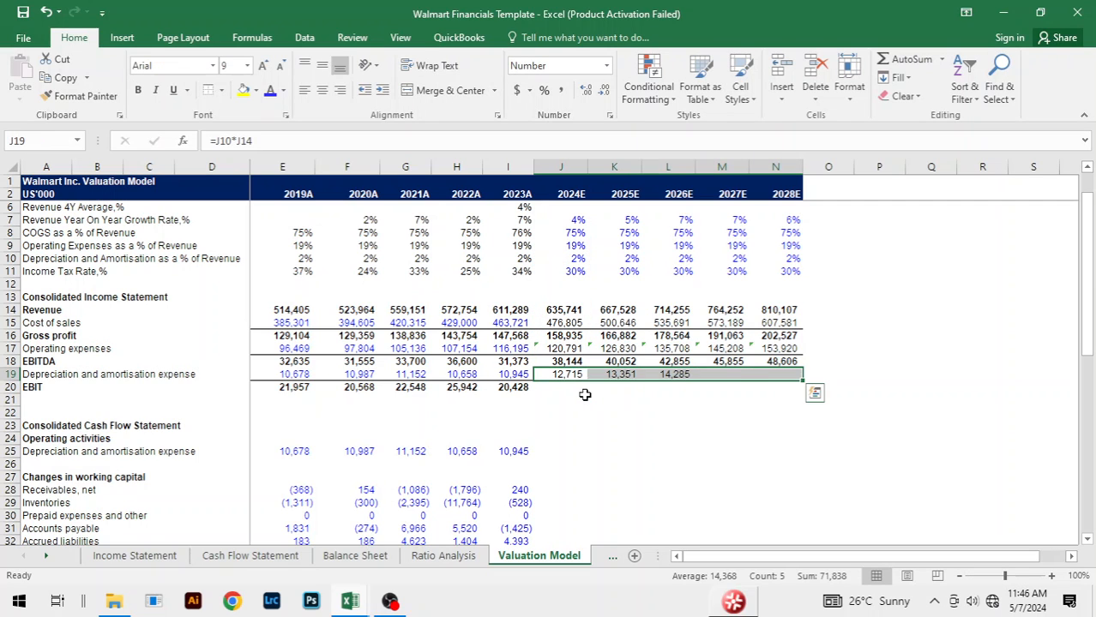
Step: Extend the 2023A EBIT formula from I20 across the forecast years to 2028E
key(Down)
key(Left)
key(shift+Right)
key(shift+Right)
key(shift+Right)
key(shift+Right)
key(shift+Right)
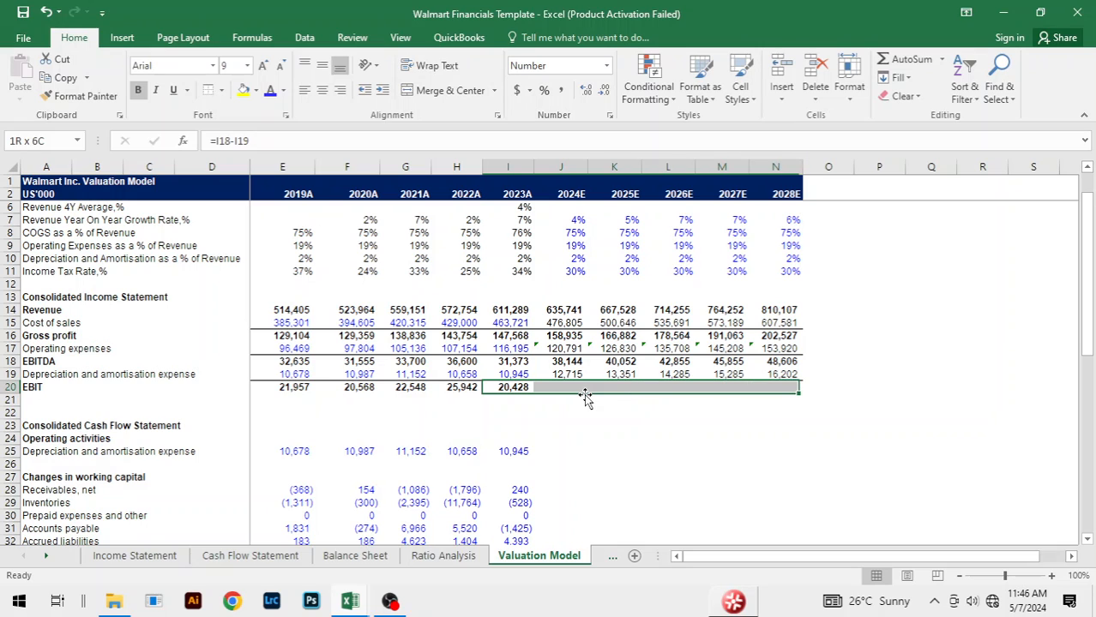
key(ctrl+r)
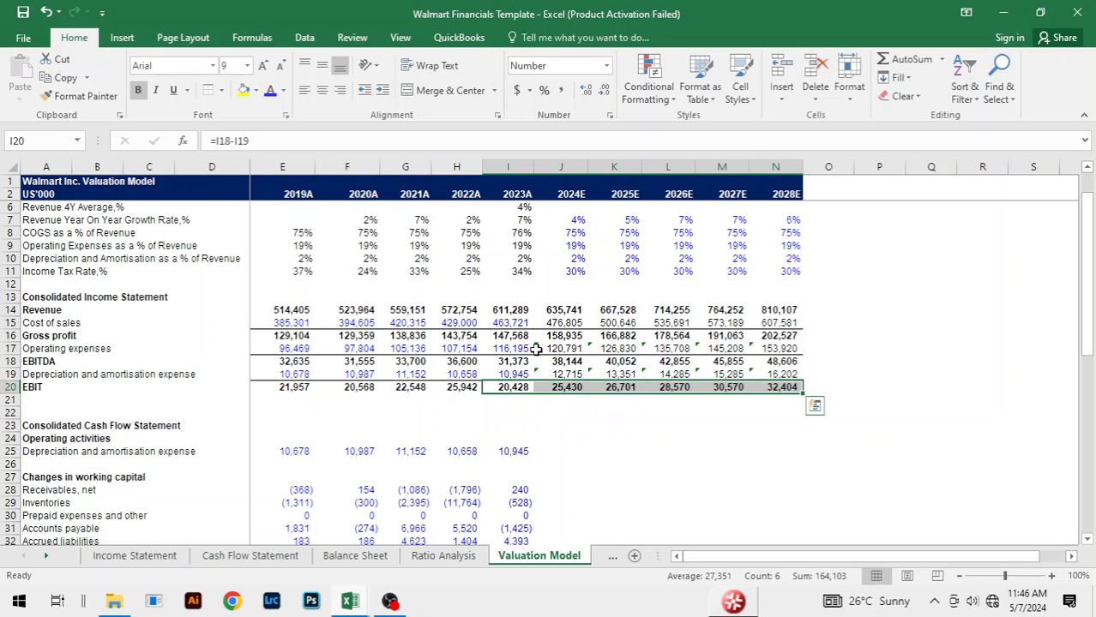
Step: Reapply the Operating expenses formula in J17 across the range J17:N17
click(536, 349)
key(shift+Right)
key(shift+Right)
key(shift+Right)
key(shift+Right)
key(ctrl+r)
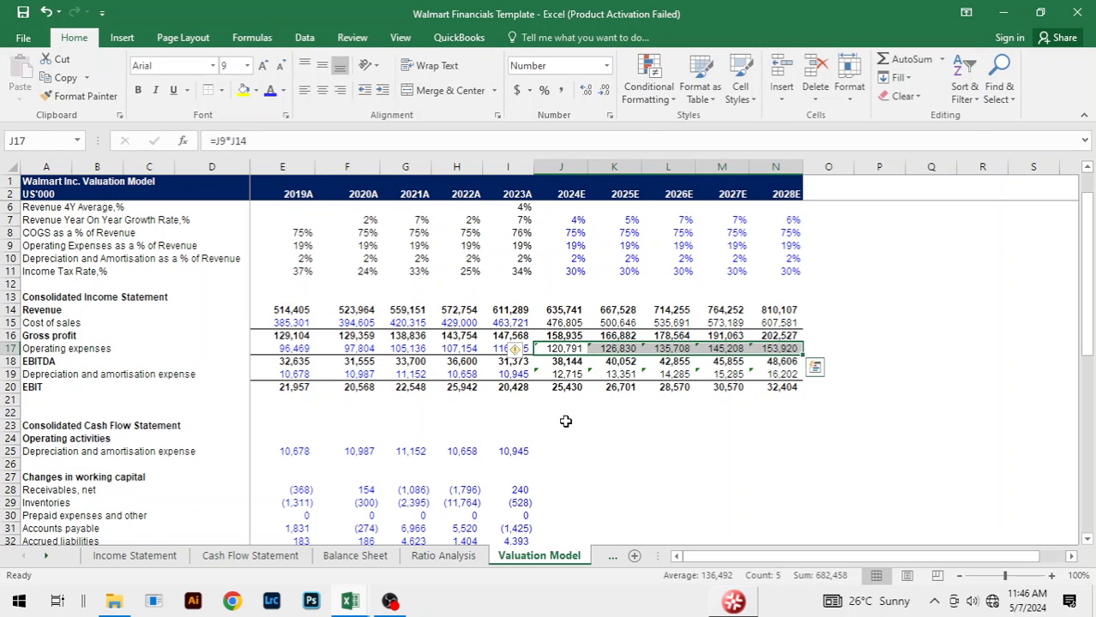
Step: Ignore the inconsistent-formula errors on the 2024E–2028E Operating expenses and Depreciation and amortisation expense cells in rows 17 and 19
click(520, 349)
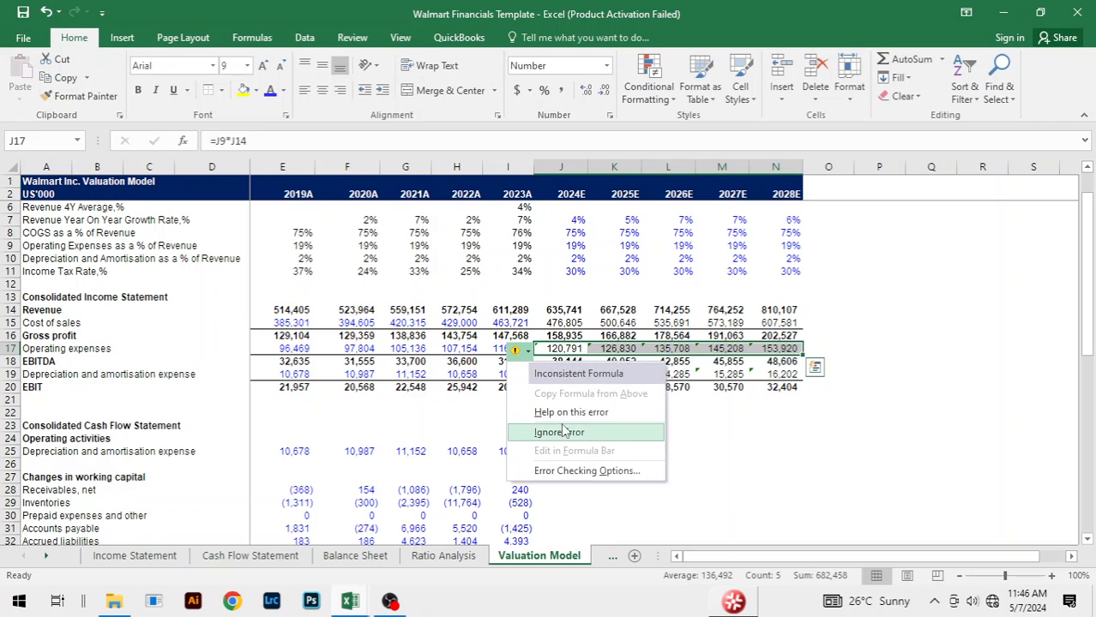
click(565, 431)
click(546, 371)
key(shift+Right)
key(shift+Right)
key(shift+Right)
key(shift+Right)
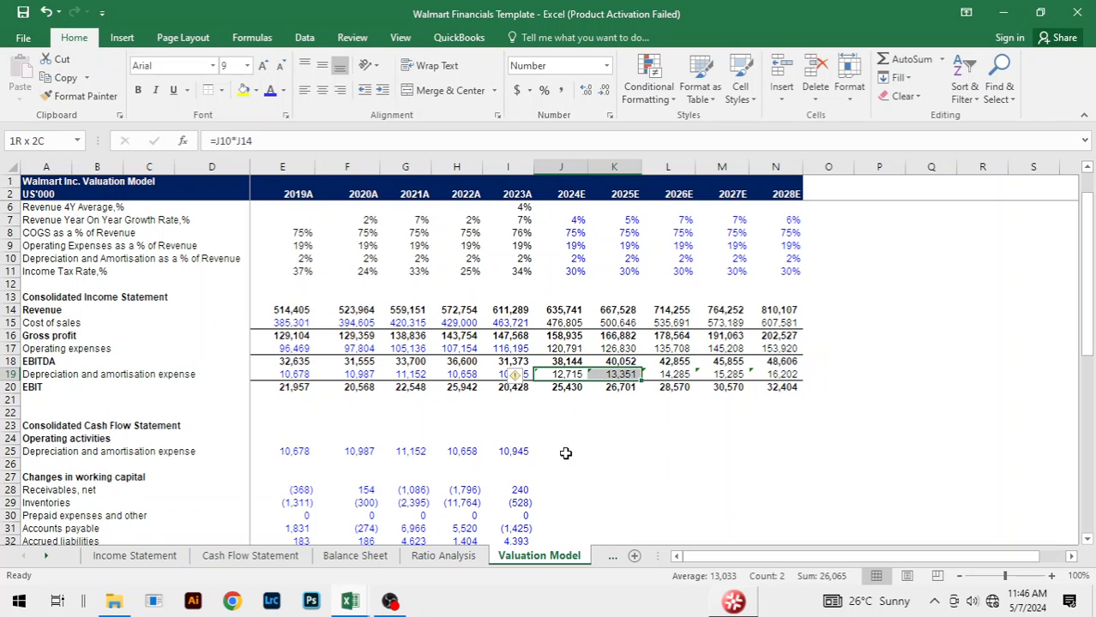
key(ctrl+r)
click(514, 374)
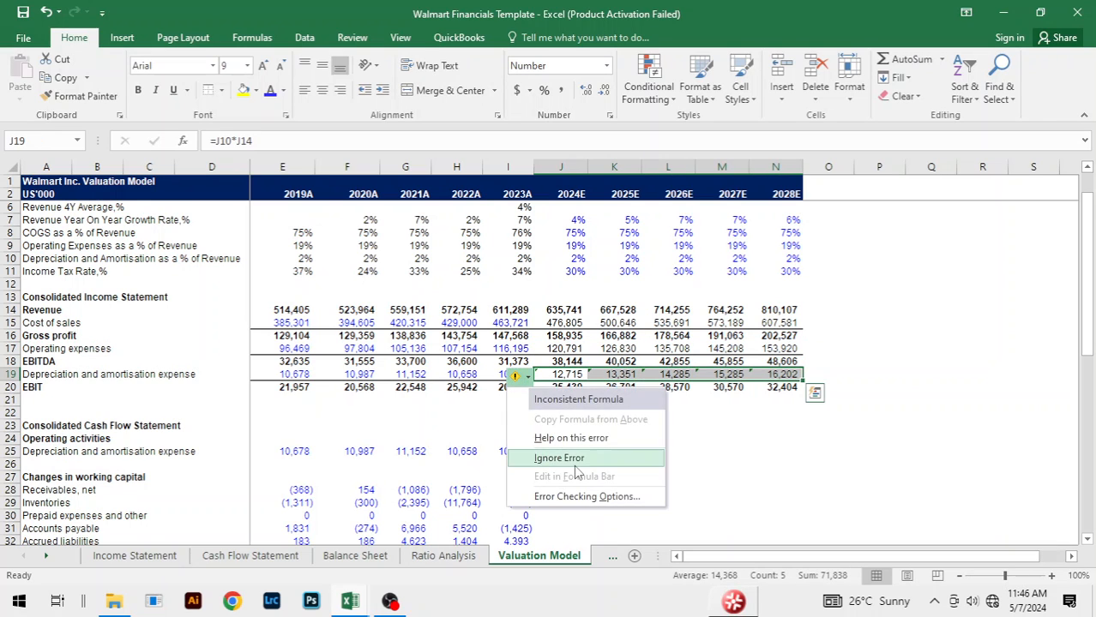
click(631, 453)
click(665, 451)
click(660, 426)
scroll(686, 420, down, 1)
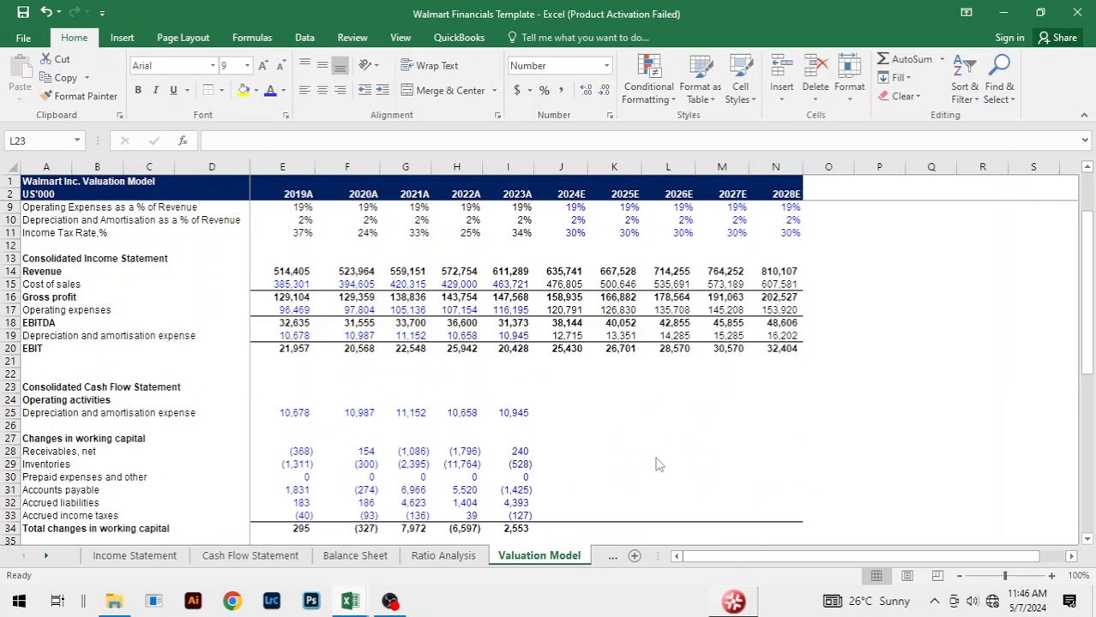
click(827, 416)
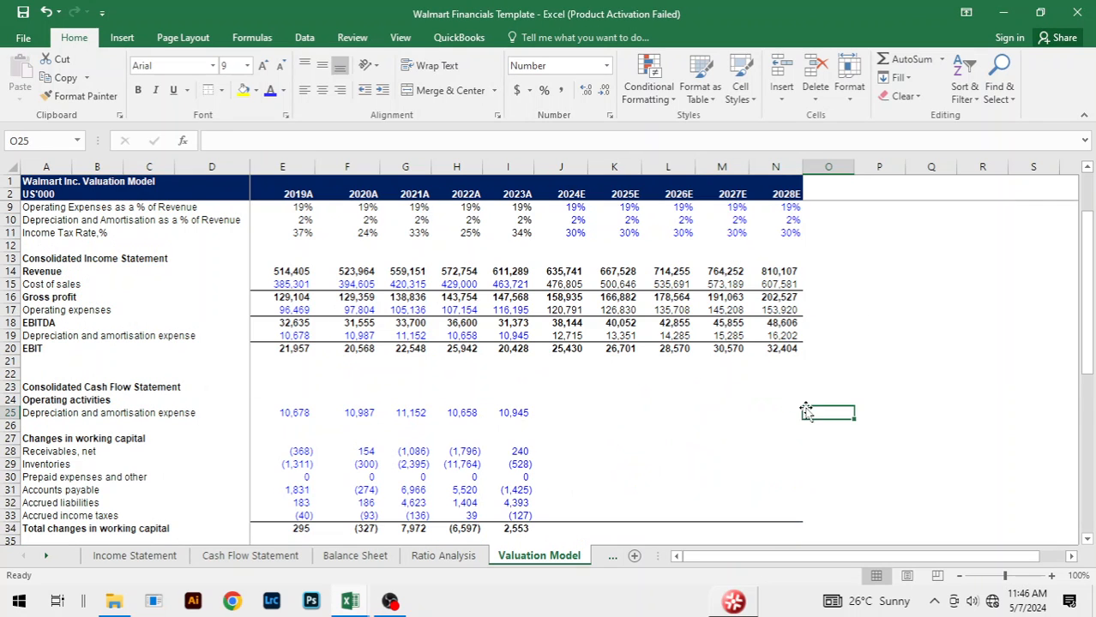
scroll(819, 413, down, 2)
click(555, 336)
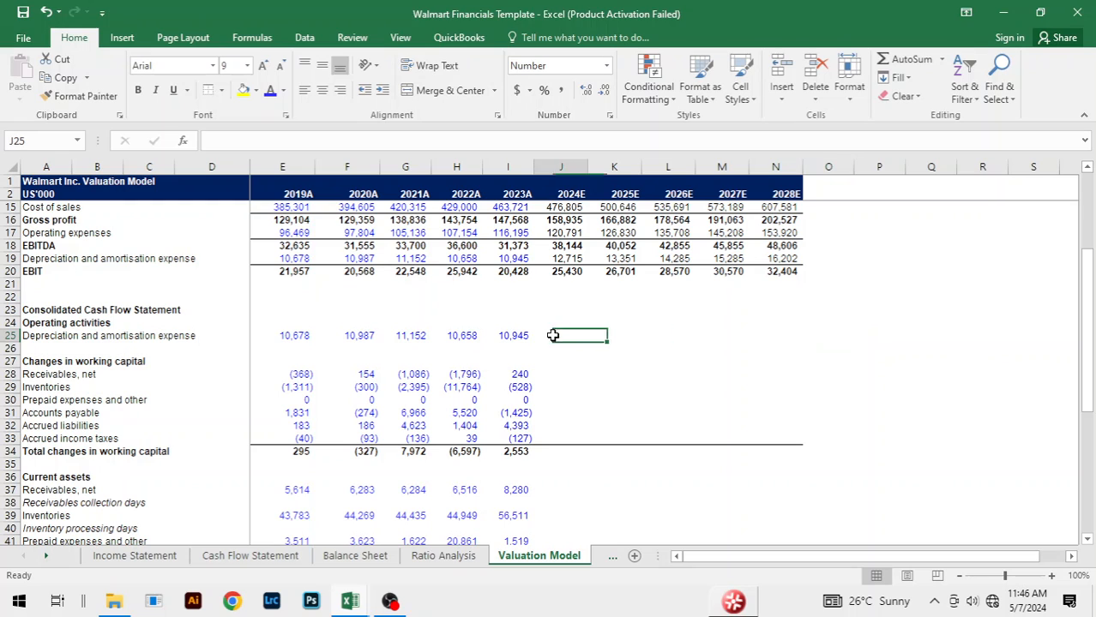
click(524, 336)
key(shift+Right)
key(shift+Right)
key(shift+Right)
key(shift+Right)
key(shift+Right)
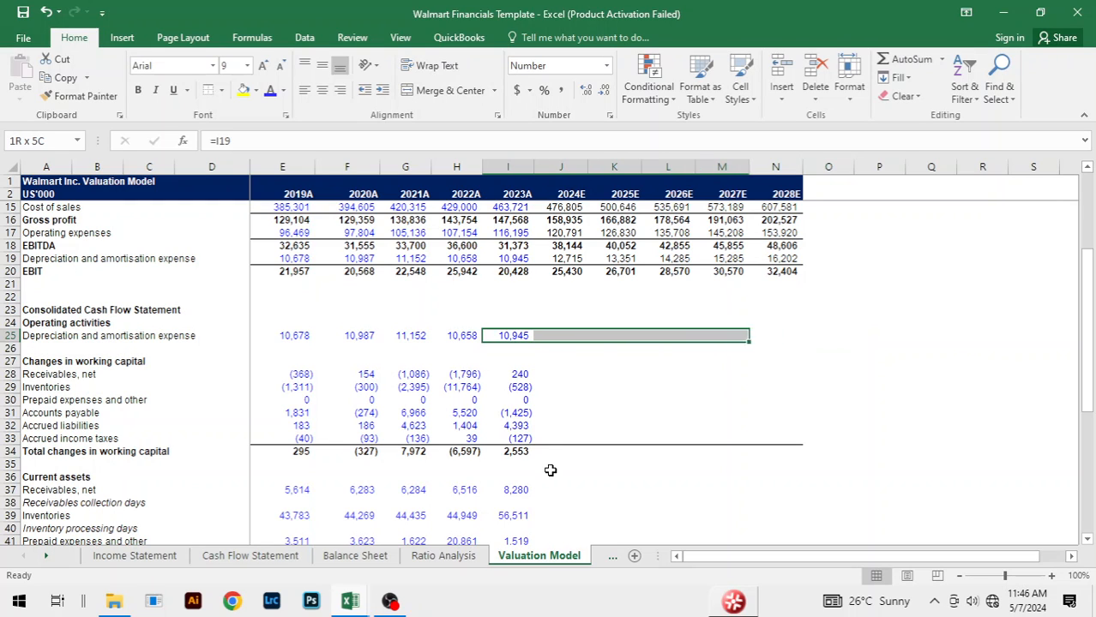
Step: Link 2024E Depreciation and amortisation expense in cash flow cell J25 to the income statement with =J19
click(561, 336)
text(=)
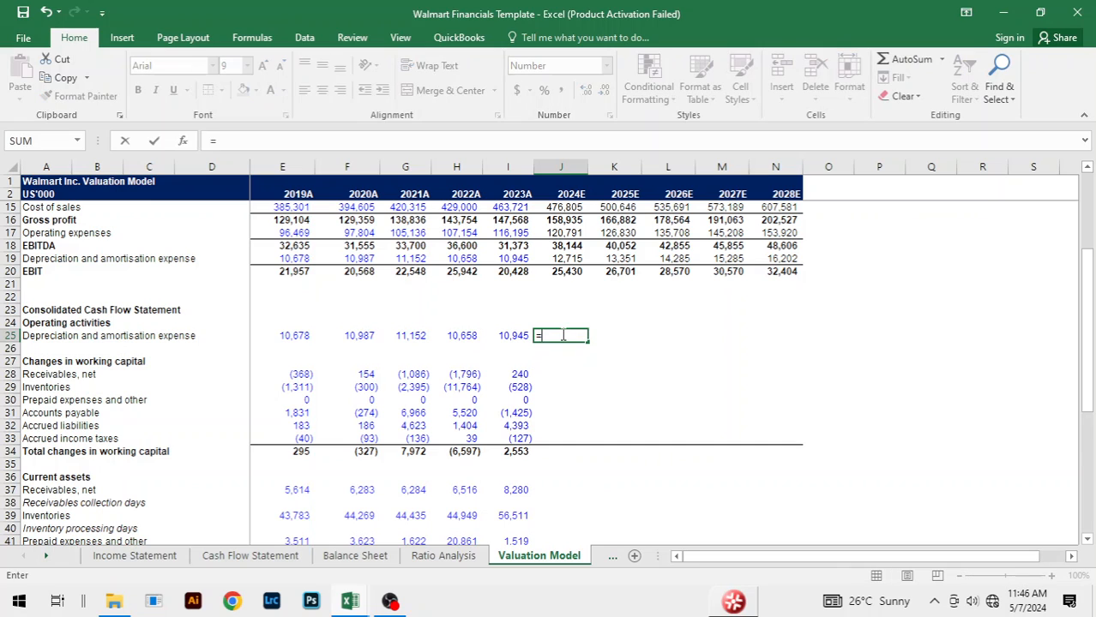
key(Up)
key(Up)
key(Up)
key(Up)
key(Up)
key(Up)
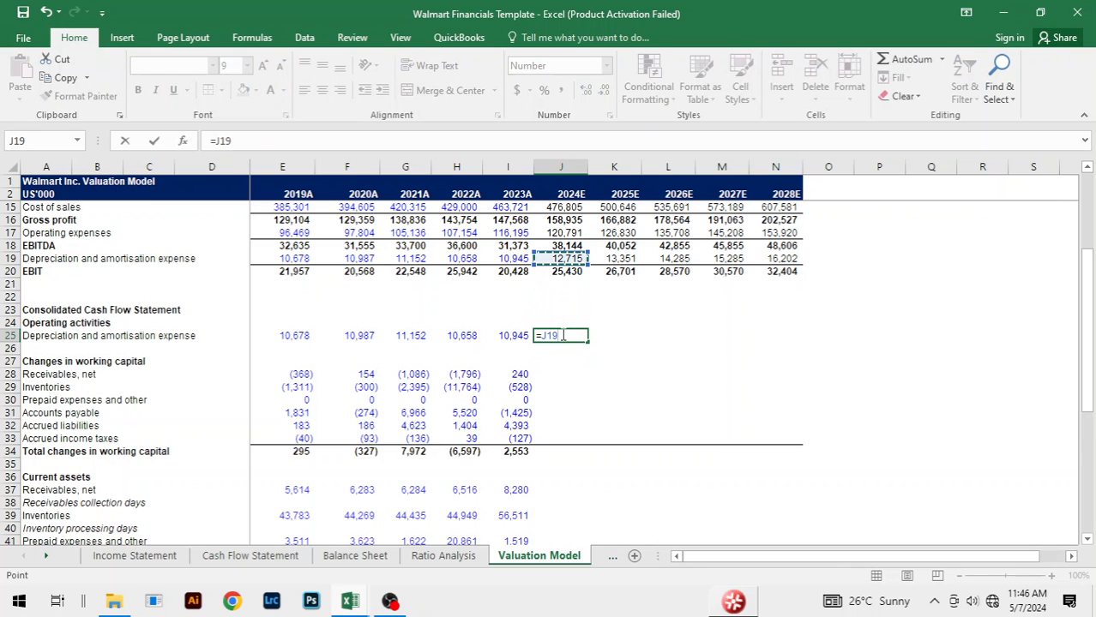
key(Return)
Step: Fill the cash flow Depreciation and amortisation expense formula from J25 across to 2028E
click(561, 335)
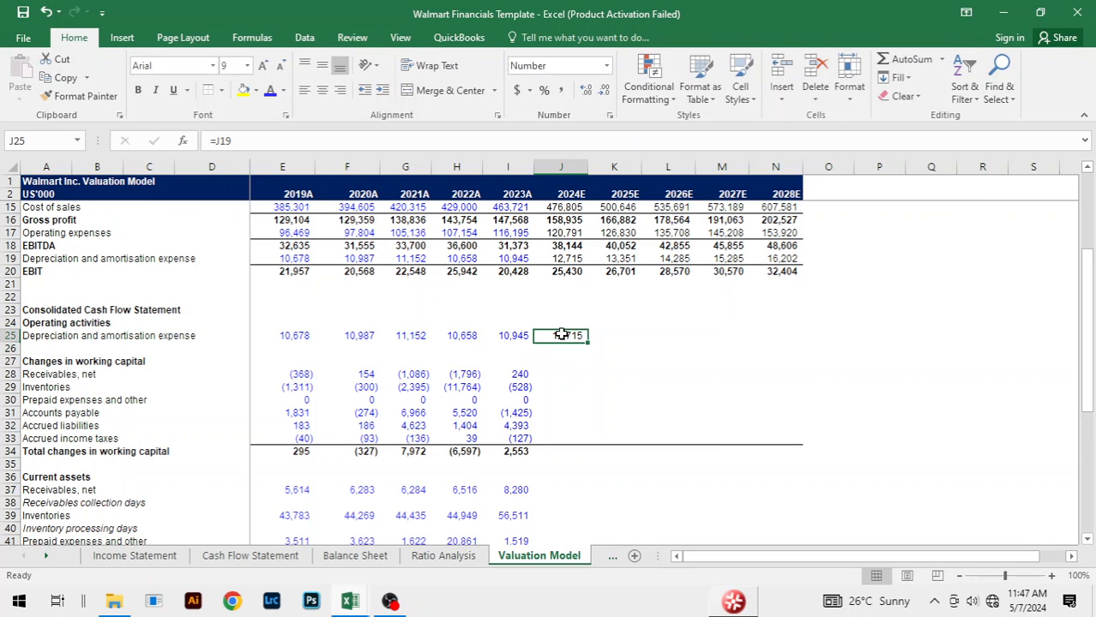
key(shift+Right)
key(shift+Right)
key(shift+Right)
key(shift+Right)
key(ctrl+r)
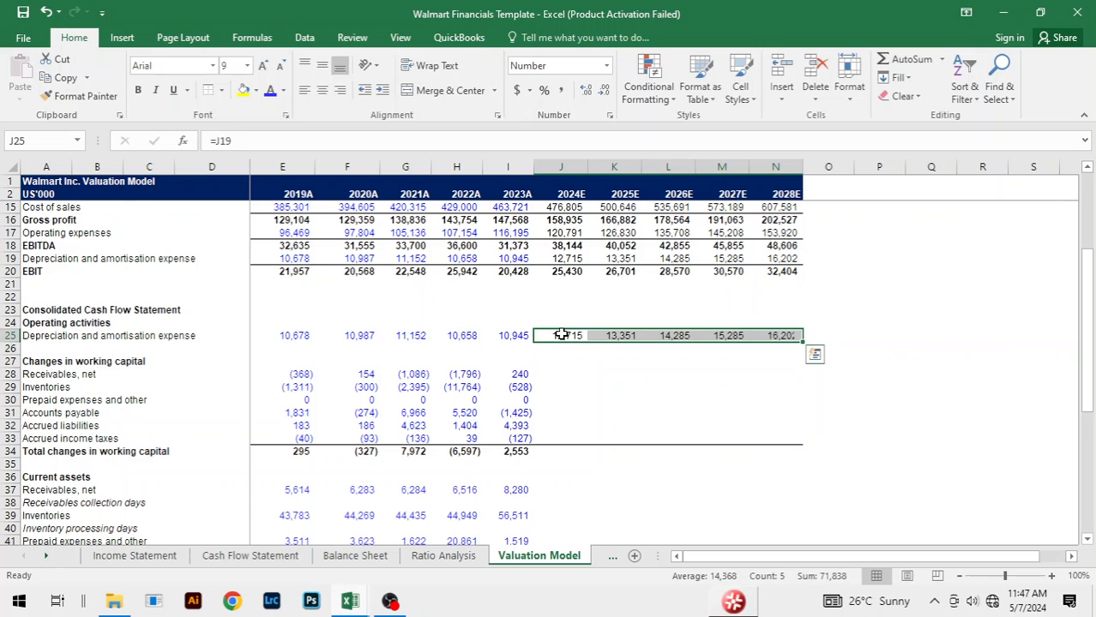
Step: Examine the changes in working capital, current assets and current liabilities sections, including their empty days rows
click(593, 386)
scroll(647, 388, down, 2)
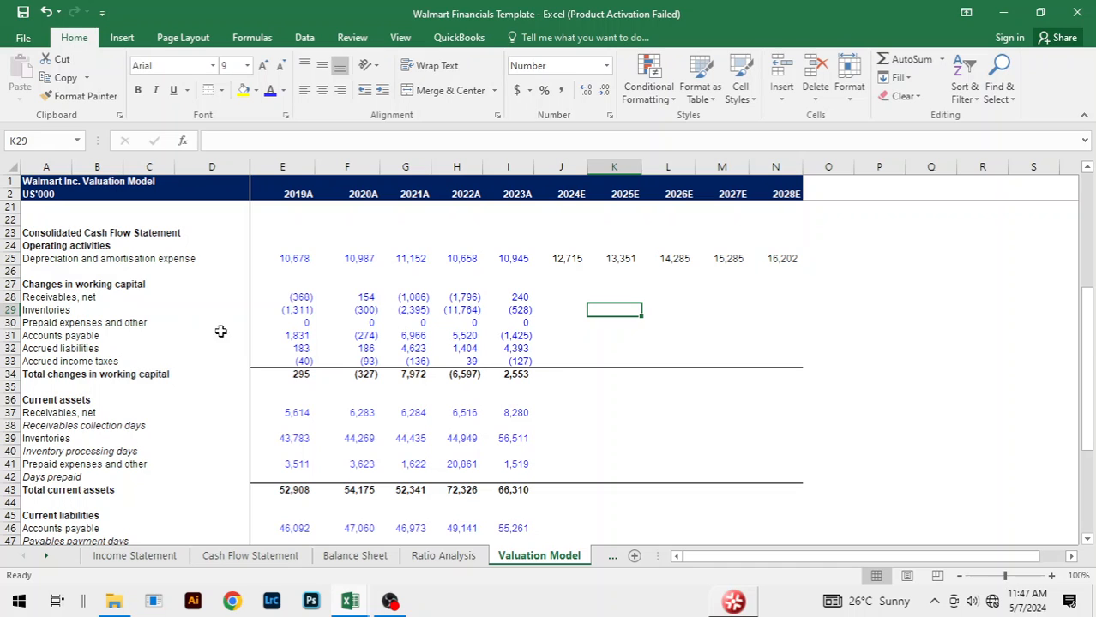
click(123, 334)
click(468, 426)
scroll(467, 424, down, 2)
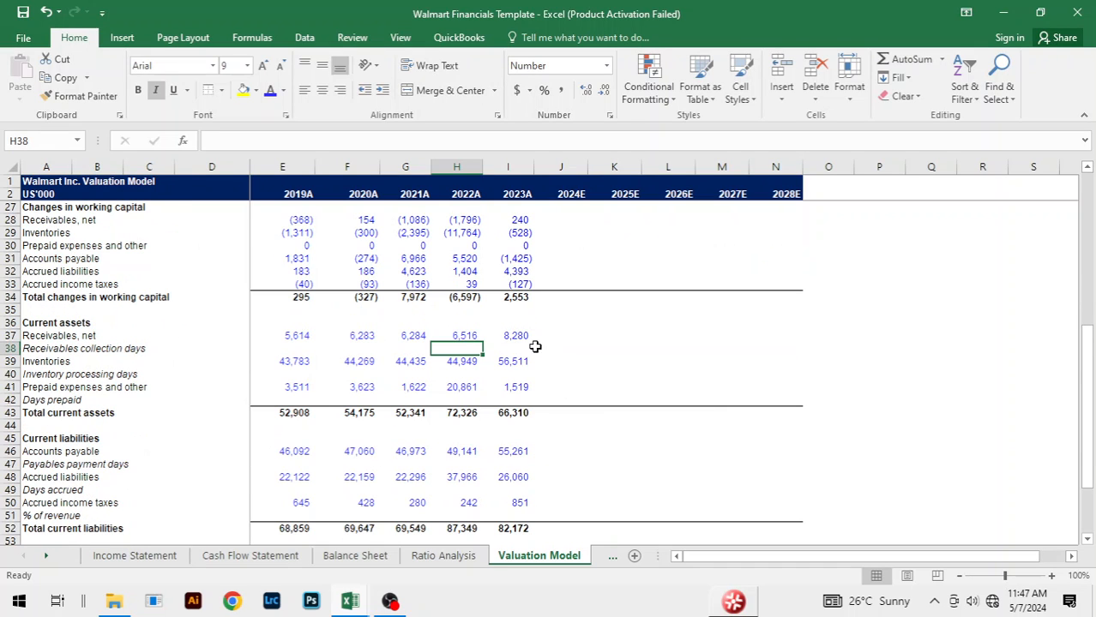
click(535, 347)
click(652, 334)
click(446, 360)
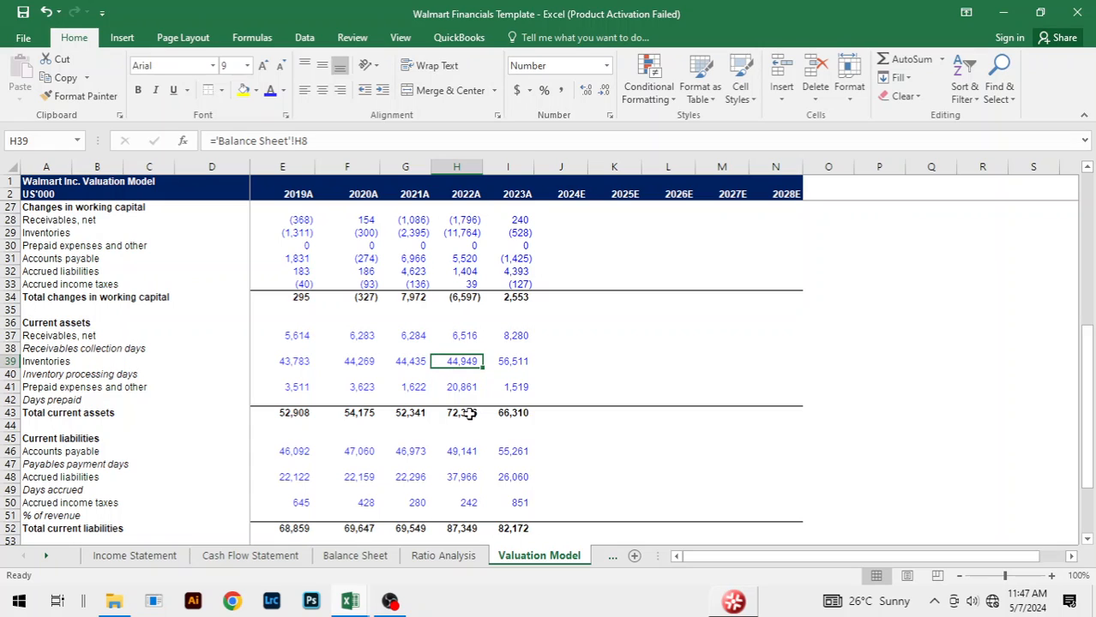
Step: Calculate 2020A Receivables collection days in F38 from average receivables over Revenue, =AVERAGE(E37:F37)/F14*365
click(358, 346)
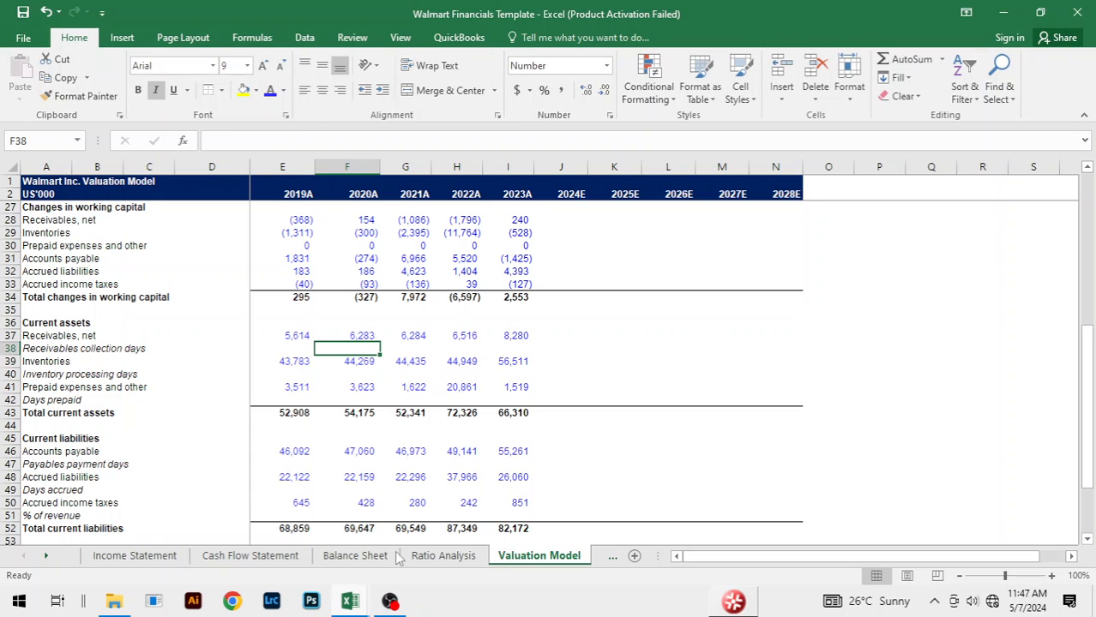
text(=AV)
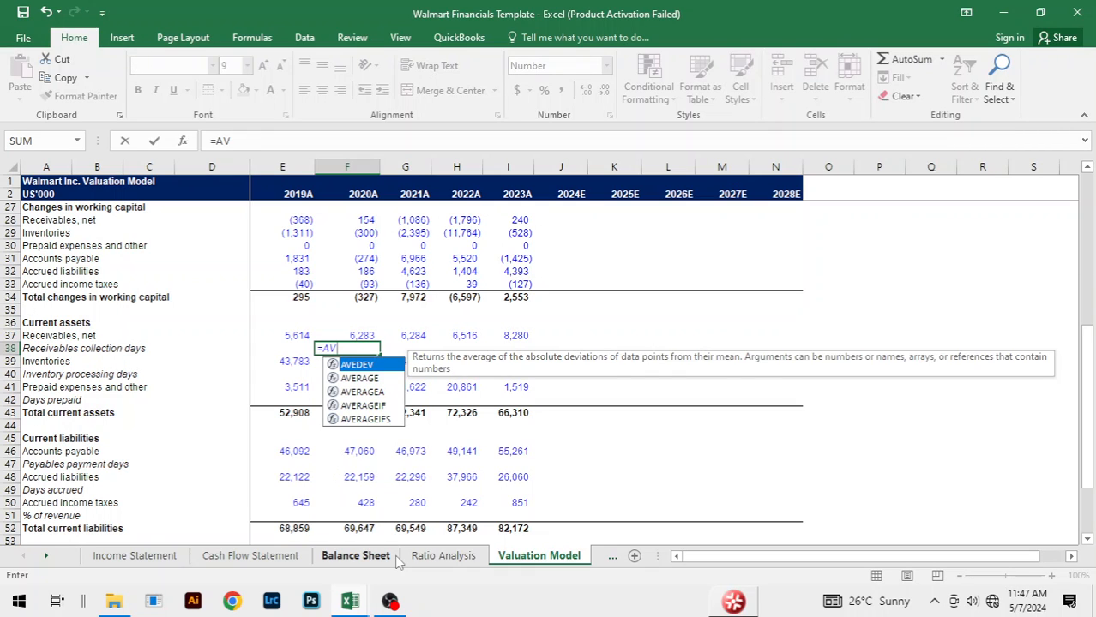
key(Down)
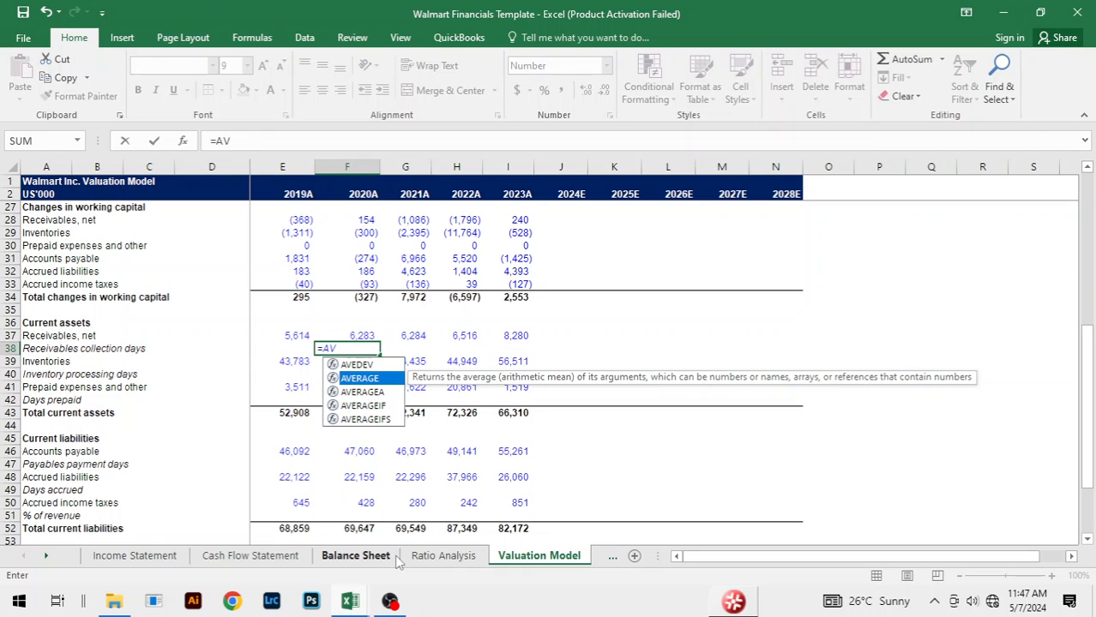
key(Up)
key(Down)
key(Tab)
key(Up)
key(shift+Left)
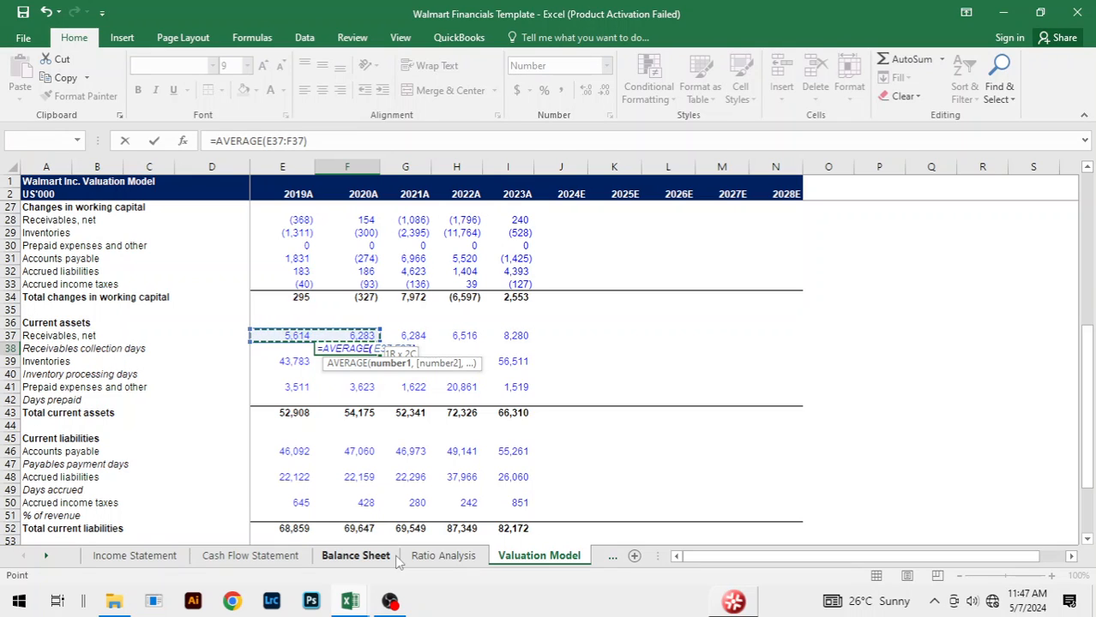
text())
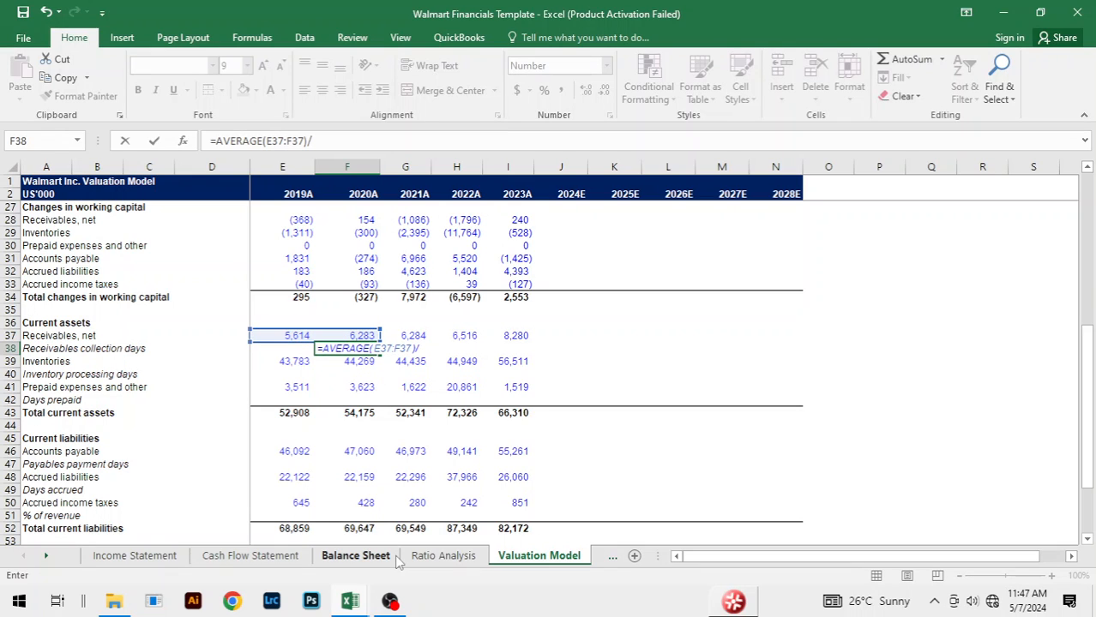
text(/)
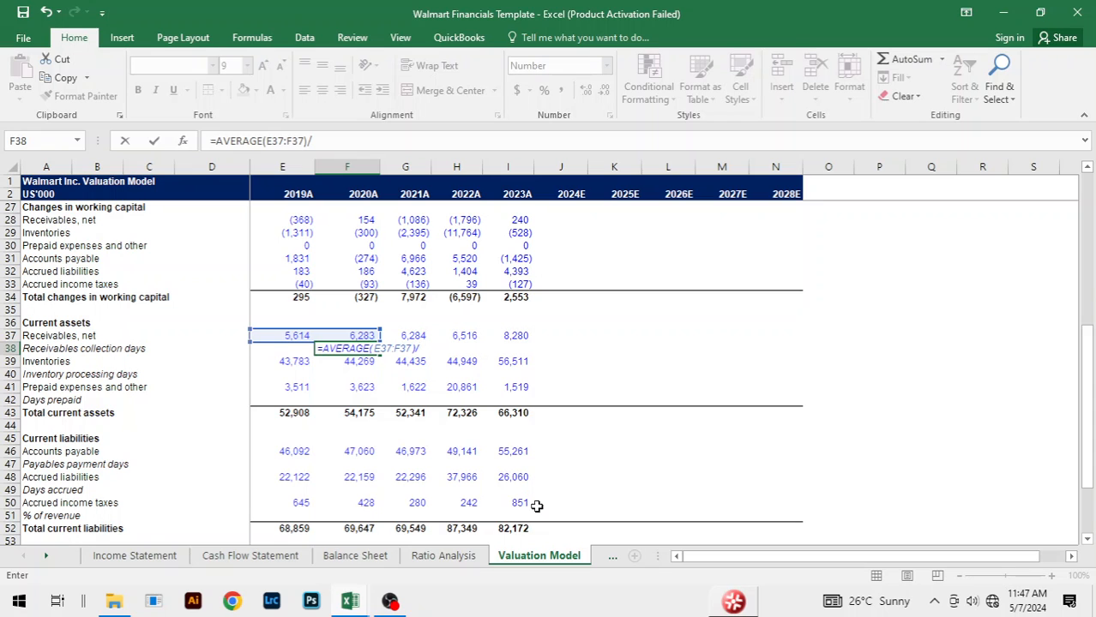
scroll(423, 332, up, 2)
scroll(423, 333, up, 6)
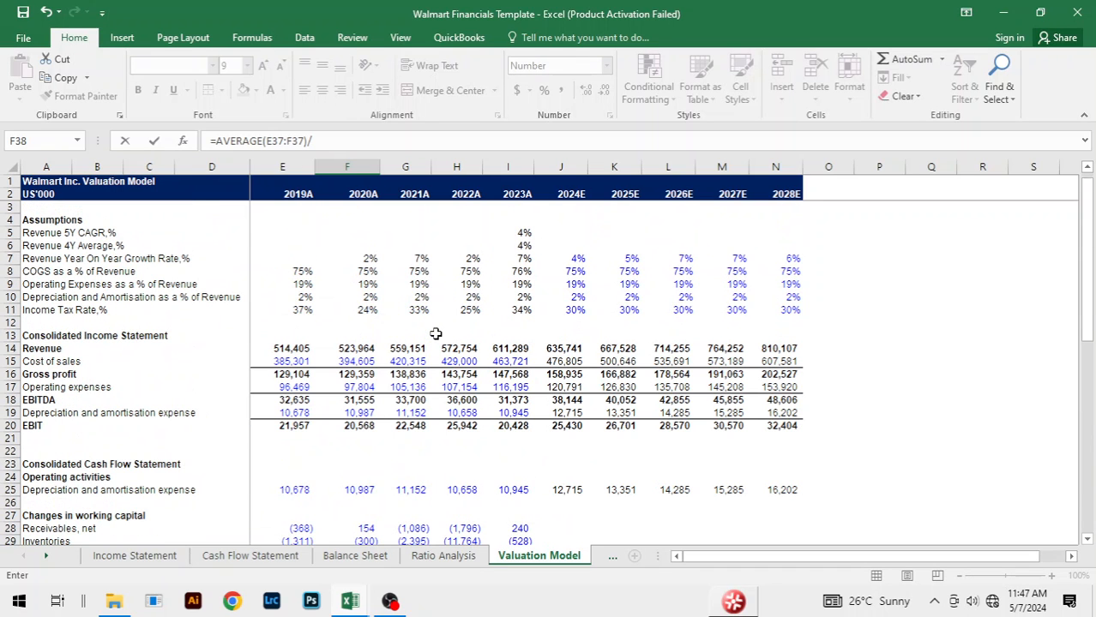
click(359, 348)
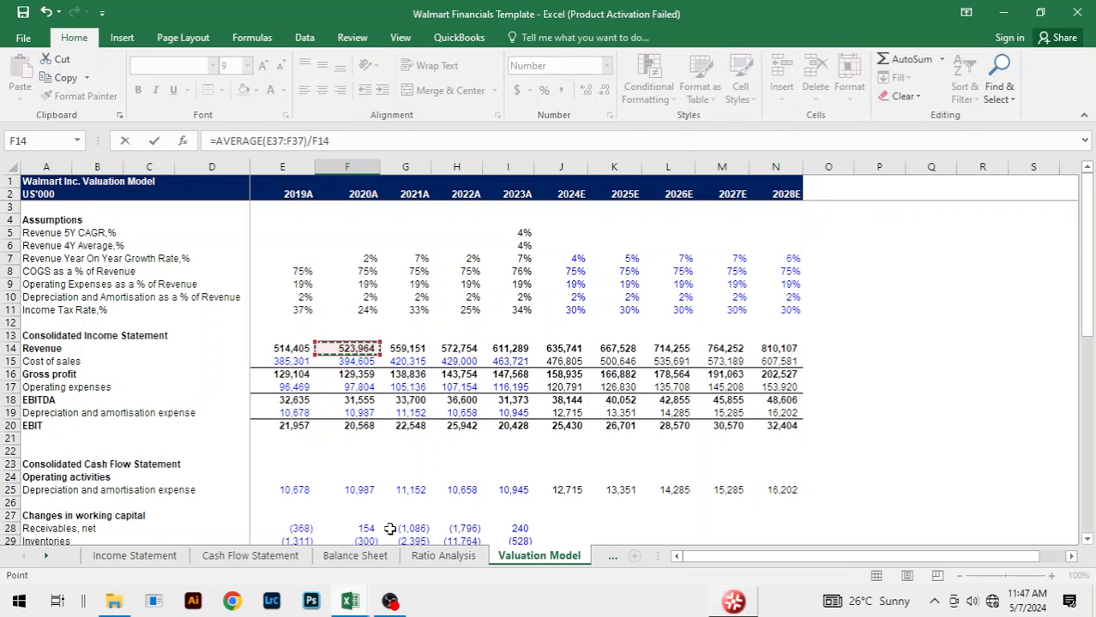
text(*)
key(Return)
Step: Fill the Receivables collection days formula from F38 across to 2023A
key(Up)
key(shift+Right)
key(shift+Right)
key(shift+Right)
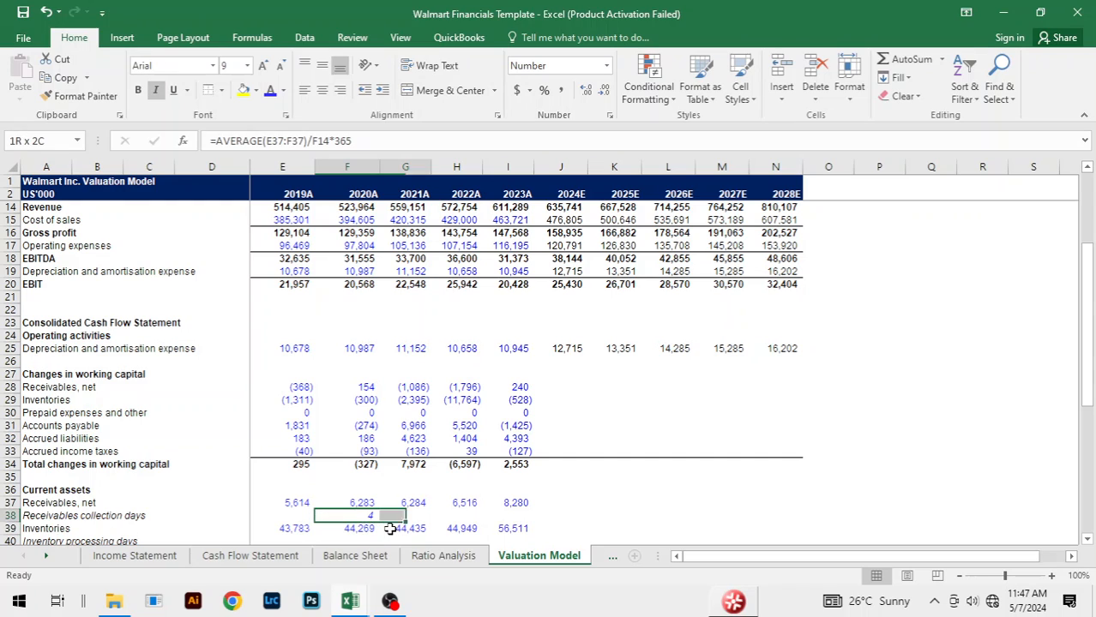
key(ctrl+r)
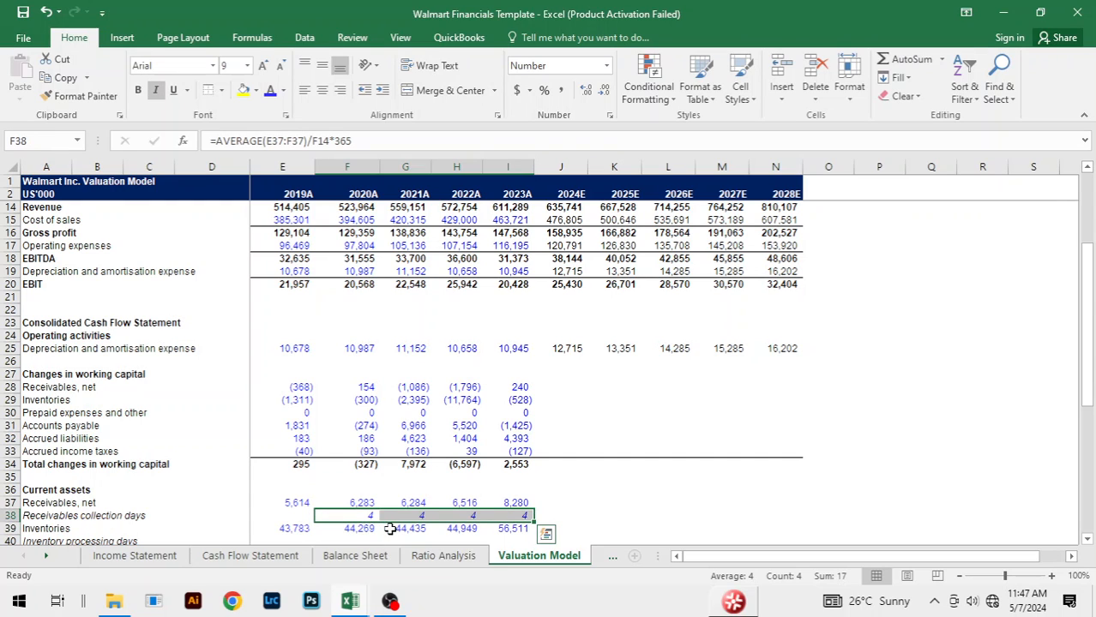
Step: Set the font colour of the Receivables collection days in F38:I38 to black
key(alt+h)
key(f)
key(c)
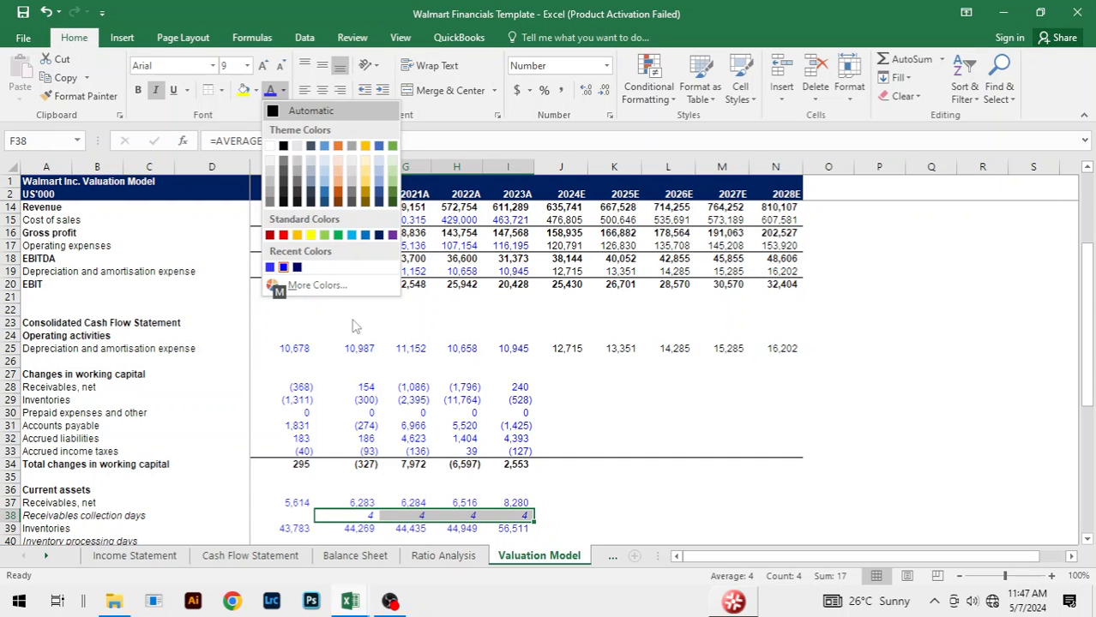
click(283, 146)
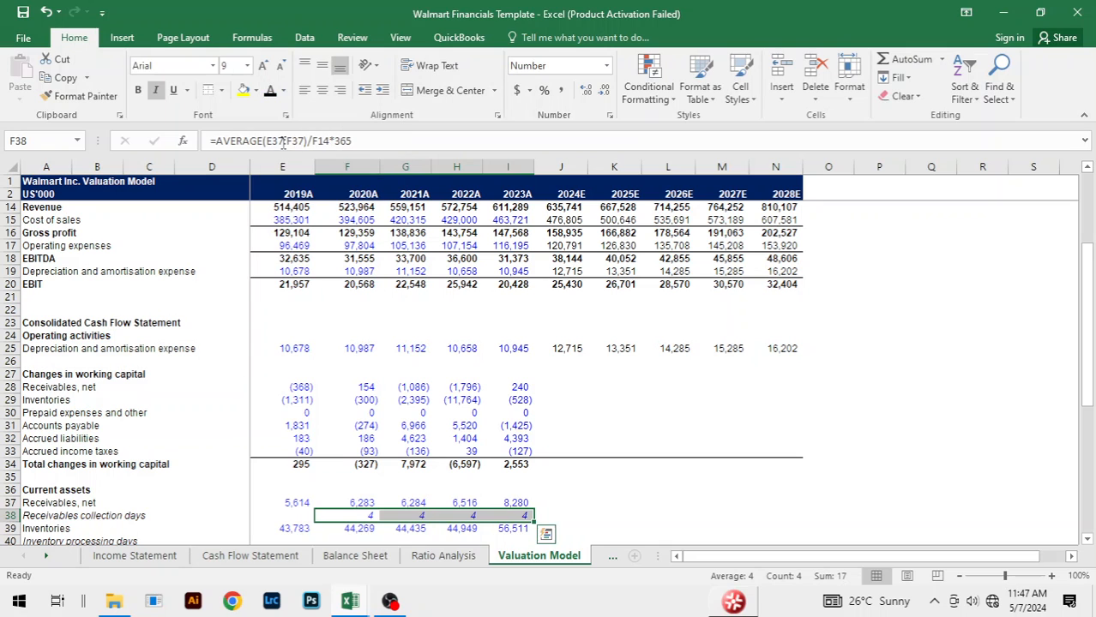
click(656, 461)
Step: Calculate 2020A Inventory processing days in F40 from average inventories over Cost of sales, =AVERAGE(E39:F39)/F15*365
scroll(712, 467, down, 4)
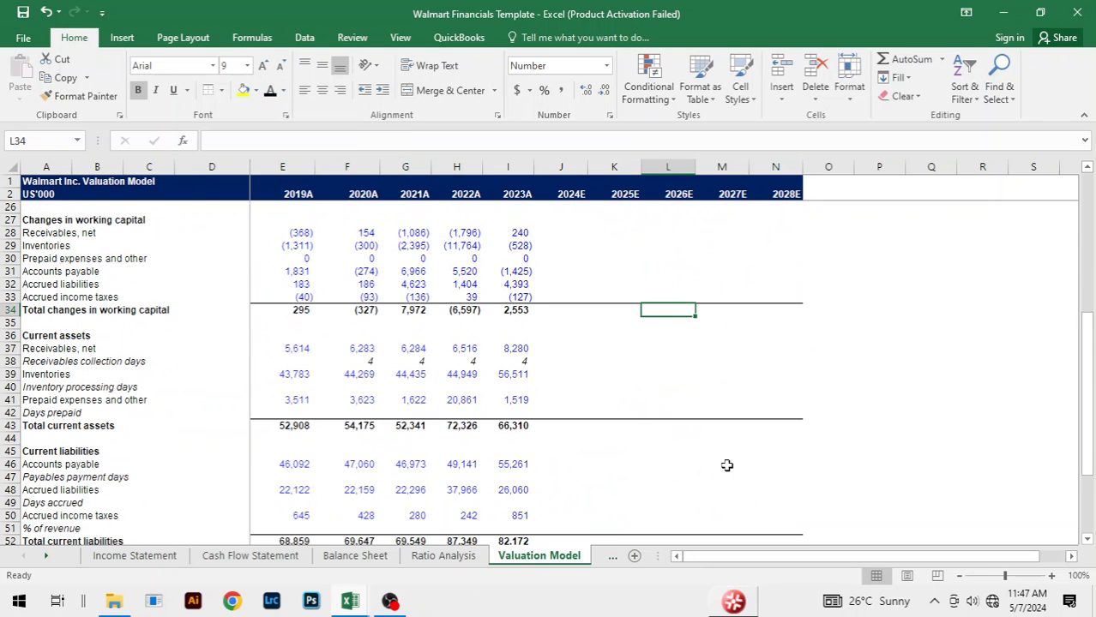
click(361, 385)
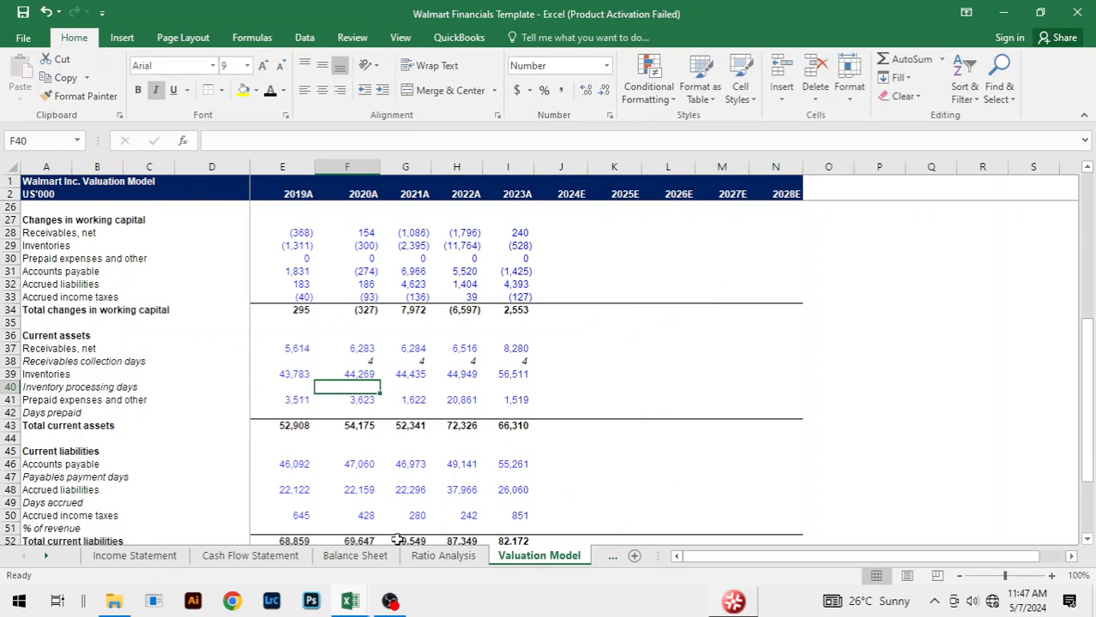
text(=AVER)
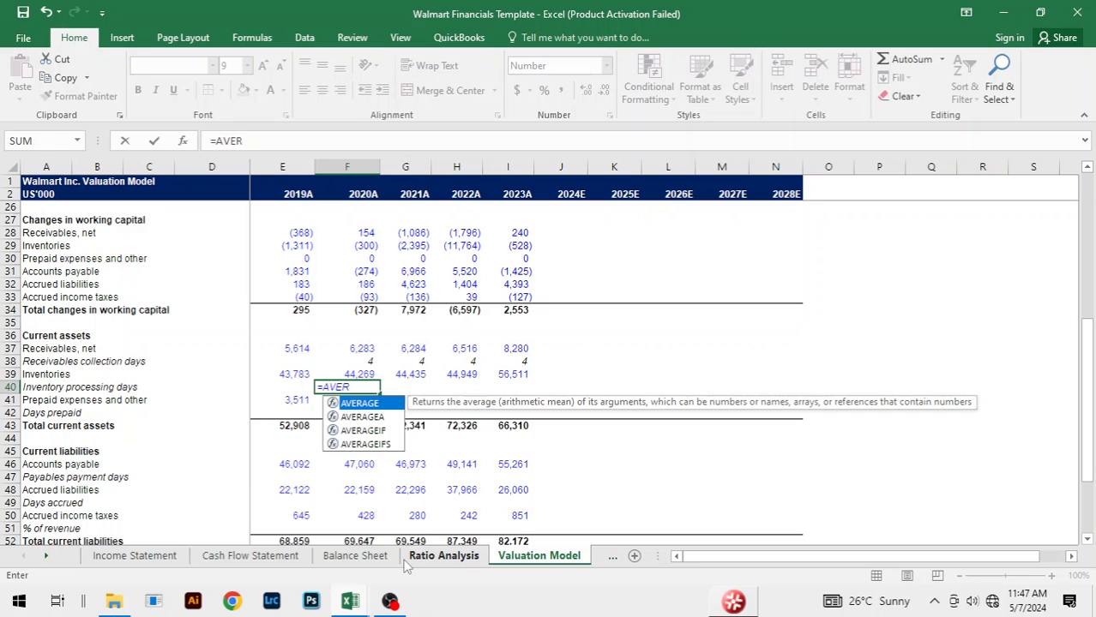
key(Right)
key(Left)
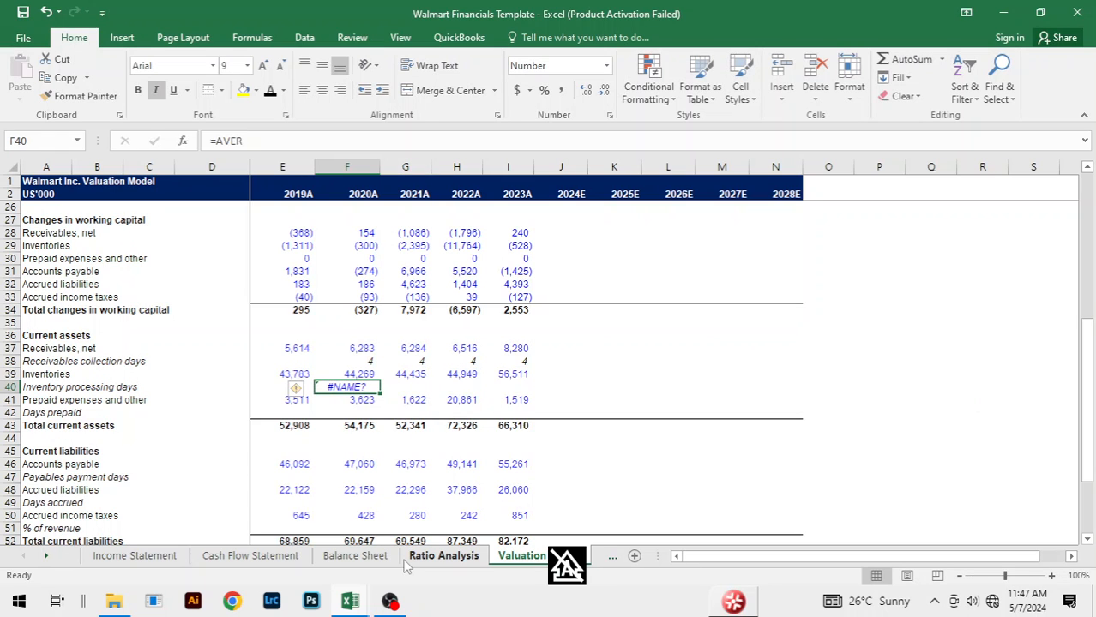
text(=aver)
key(Tab)
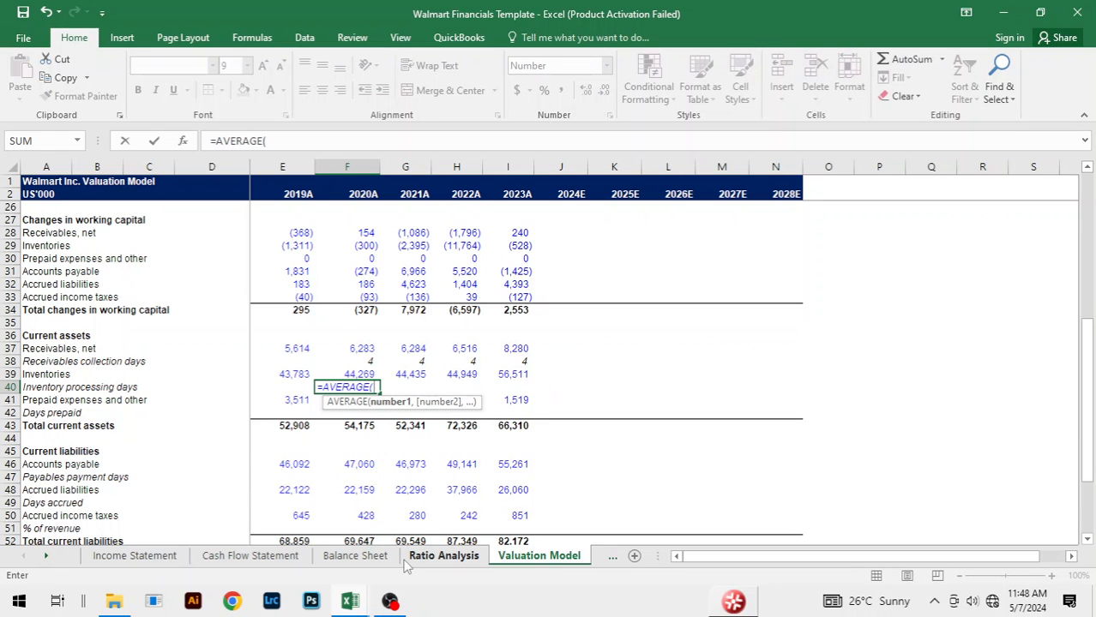
key(Up)
key(Left)
key(shift+Right)
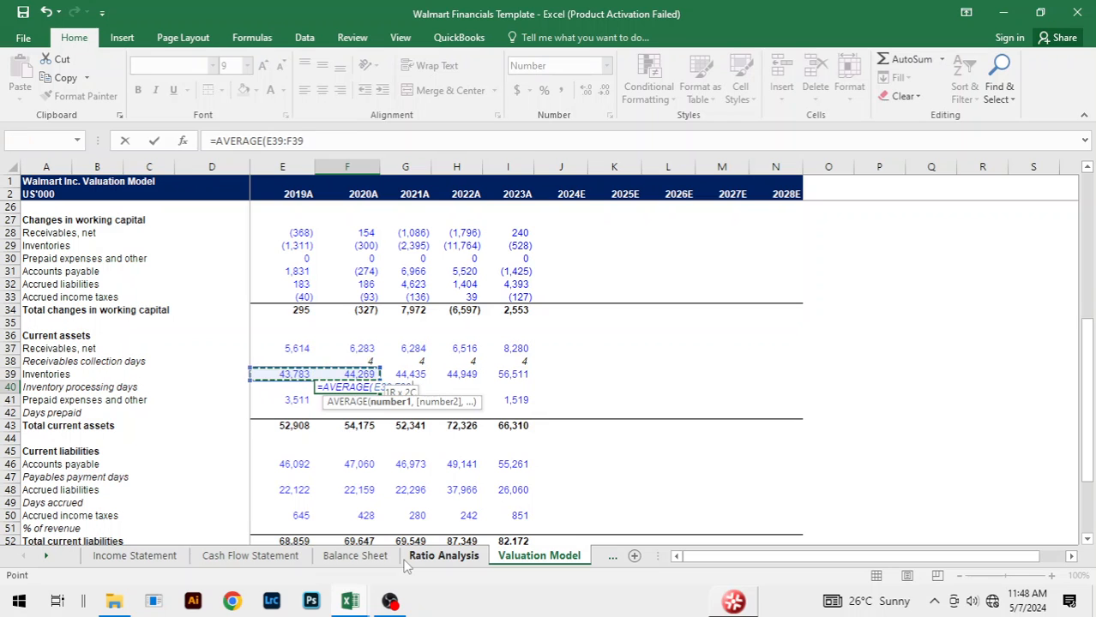
text()/)
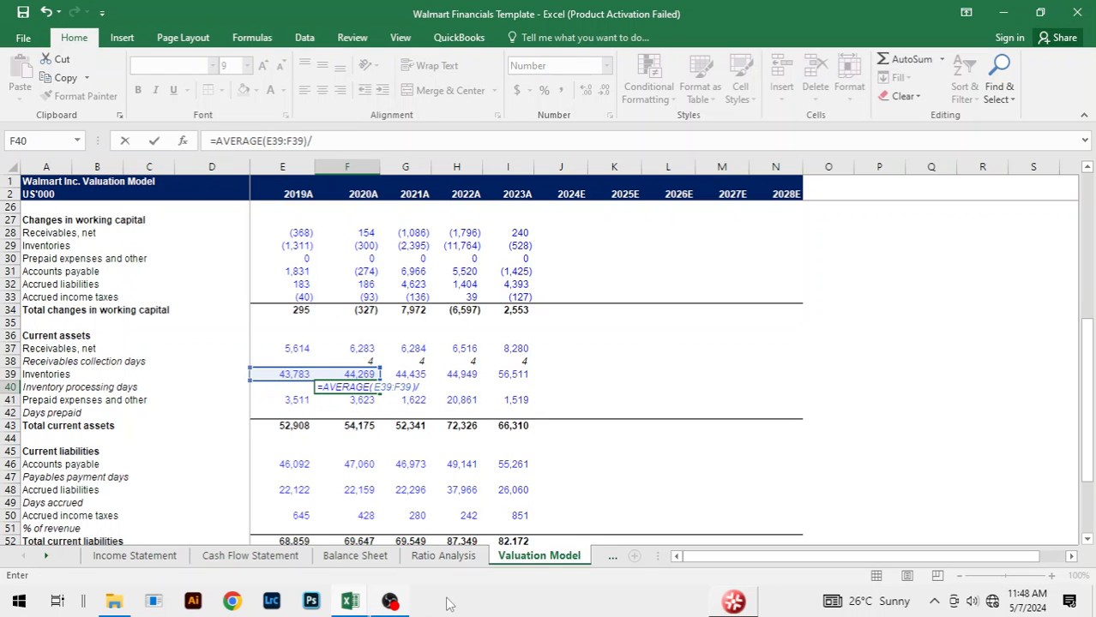
scroll(431, 397, up, 3)
scroll(431, 397, up, 4)
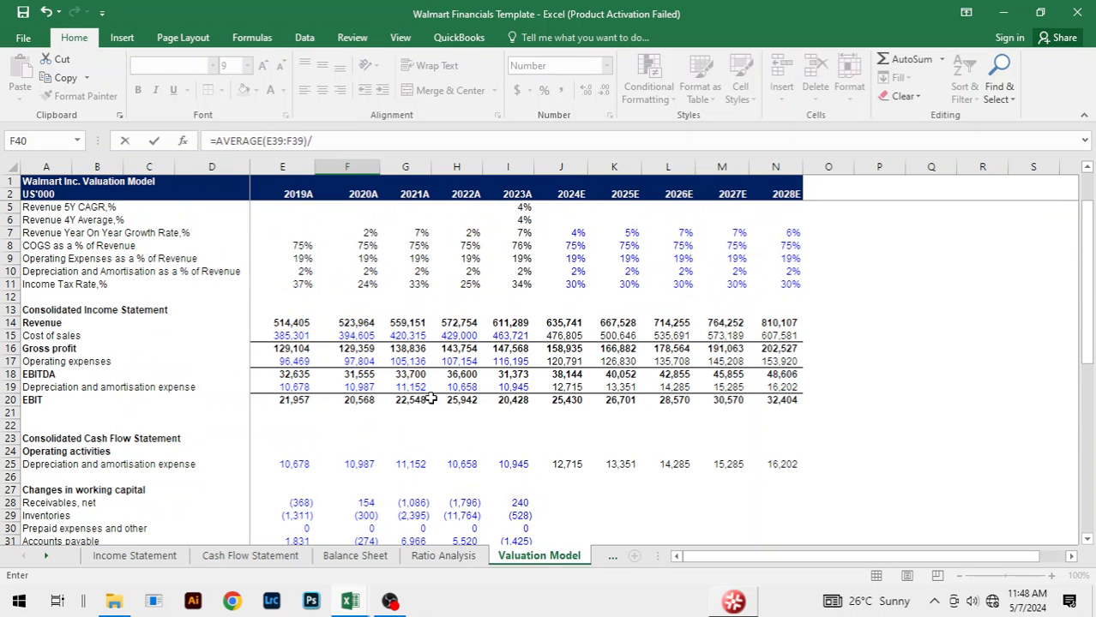
click(353, 337)
text(*36)
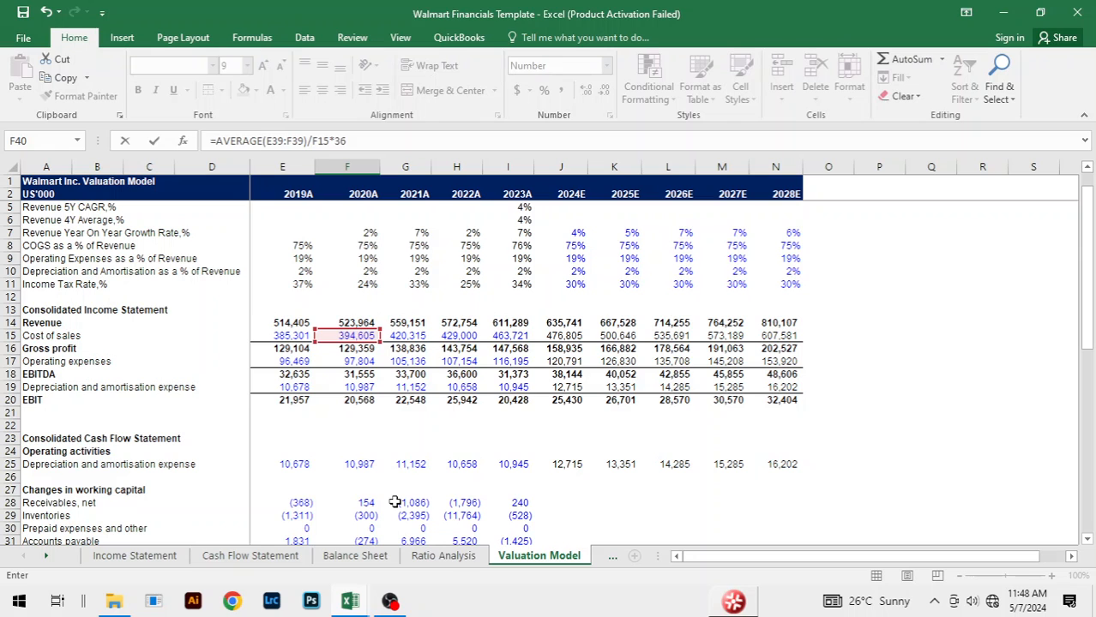
text(5)
key(Return)
Step: Fill the Inventory processing days formula from F40 across to 2023A
click(360, 515)
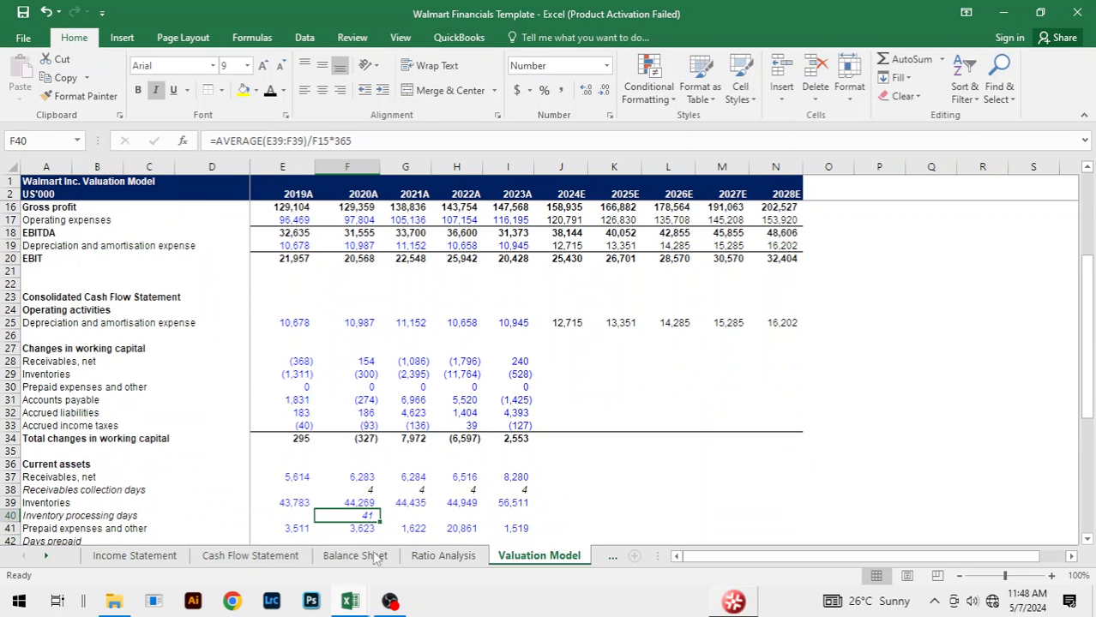
key(shift+Right)
key(shift+Right)
key(shift+Right)
key(ctrl+r)
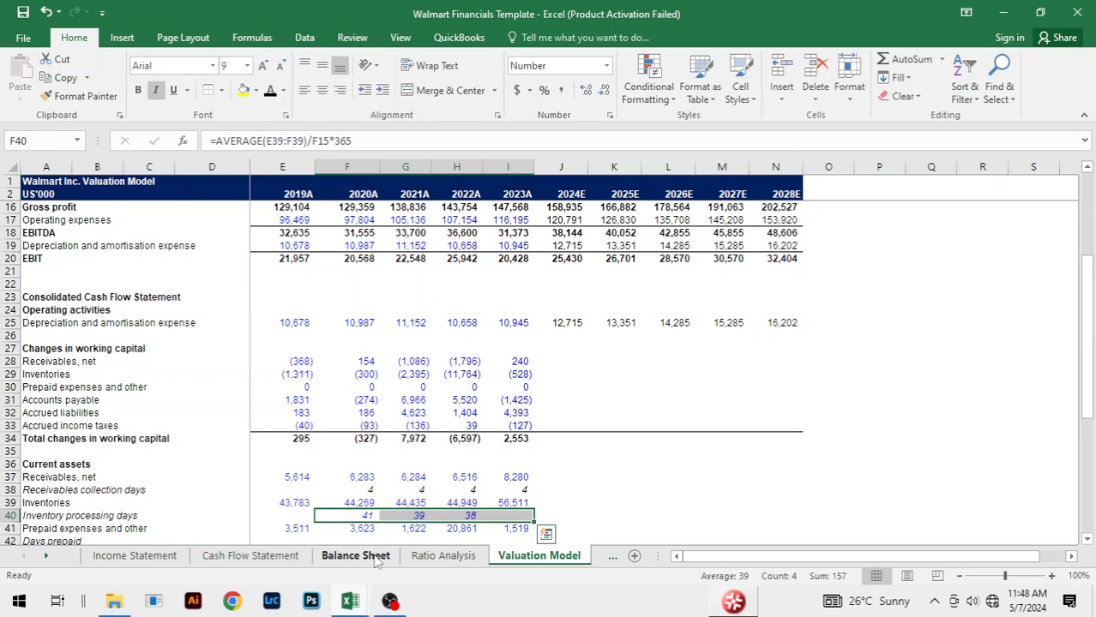
Step: Set the font colour of the Inventory processing days in F40:I40 to black
key(alt+h)
key(f)
key(c)
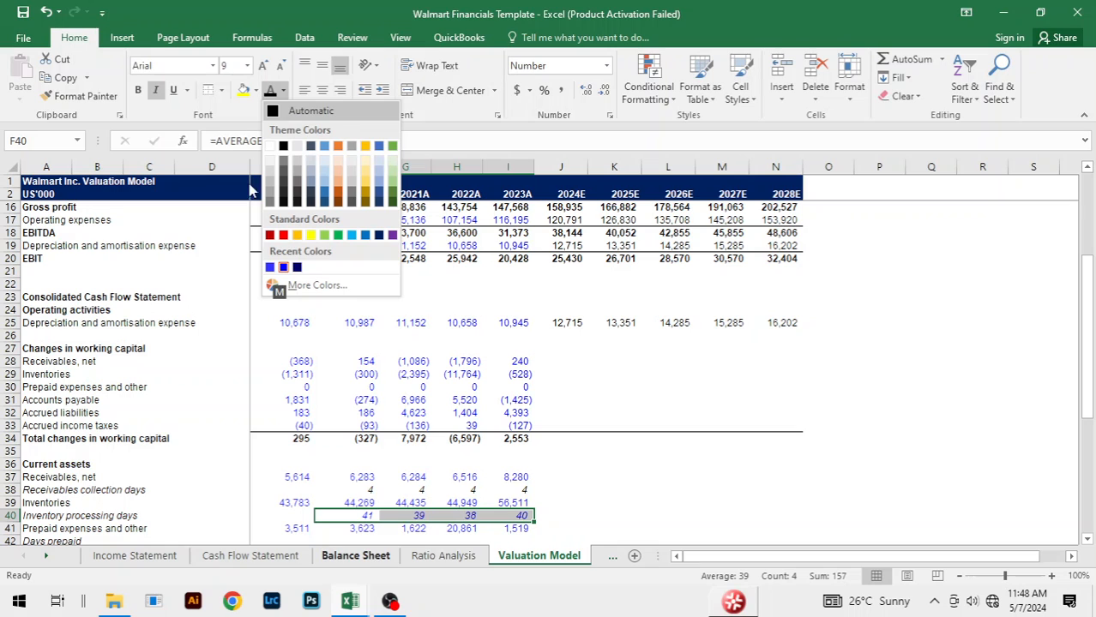
click(284, 147)
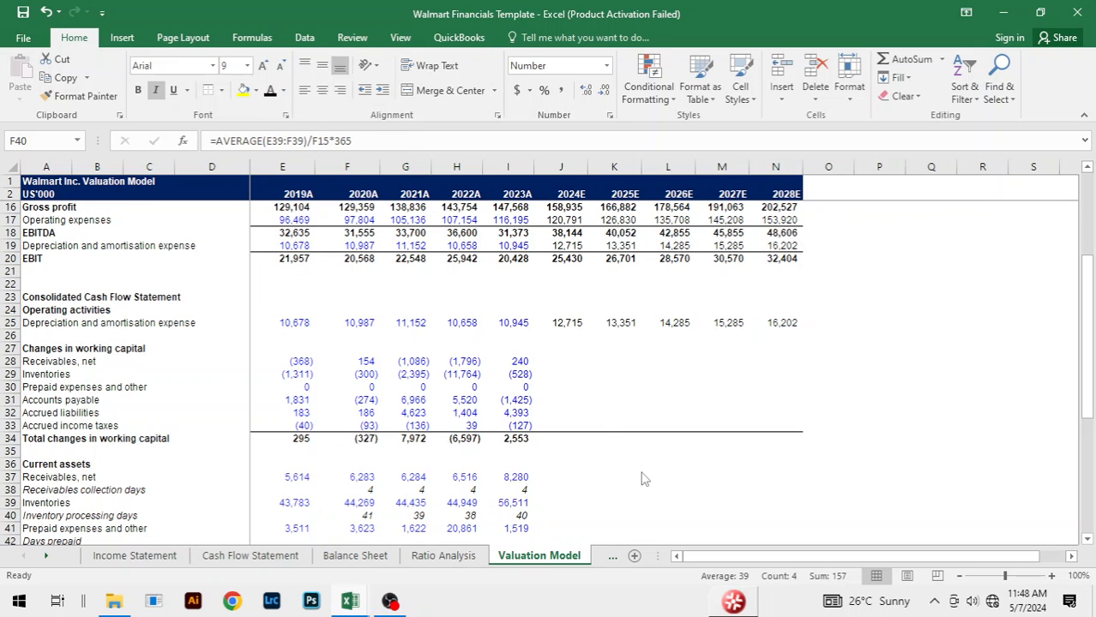
click(595, 464)
click(597, 490)
Step: Calculate 2020A Days prepaid in F42 from average prepaid expenses over Operating expenses, =AVERAGE(E41:F41)/F17*365
scroll(600, 480, down, 3)
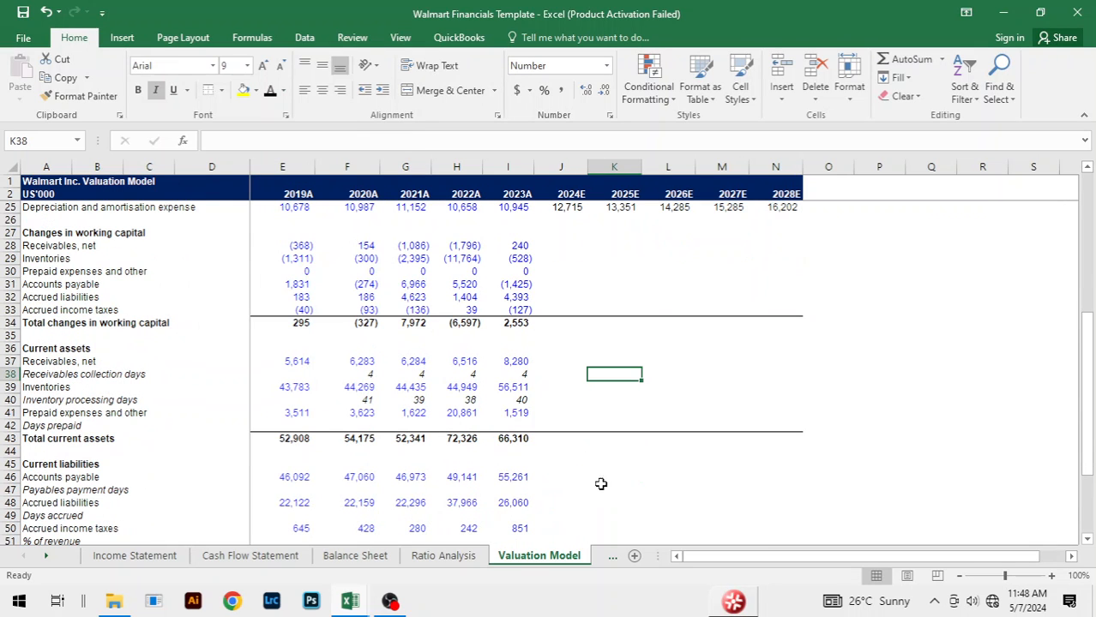
click(363, 425)
text(=ave)
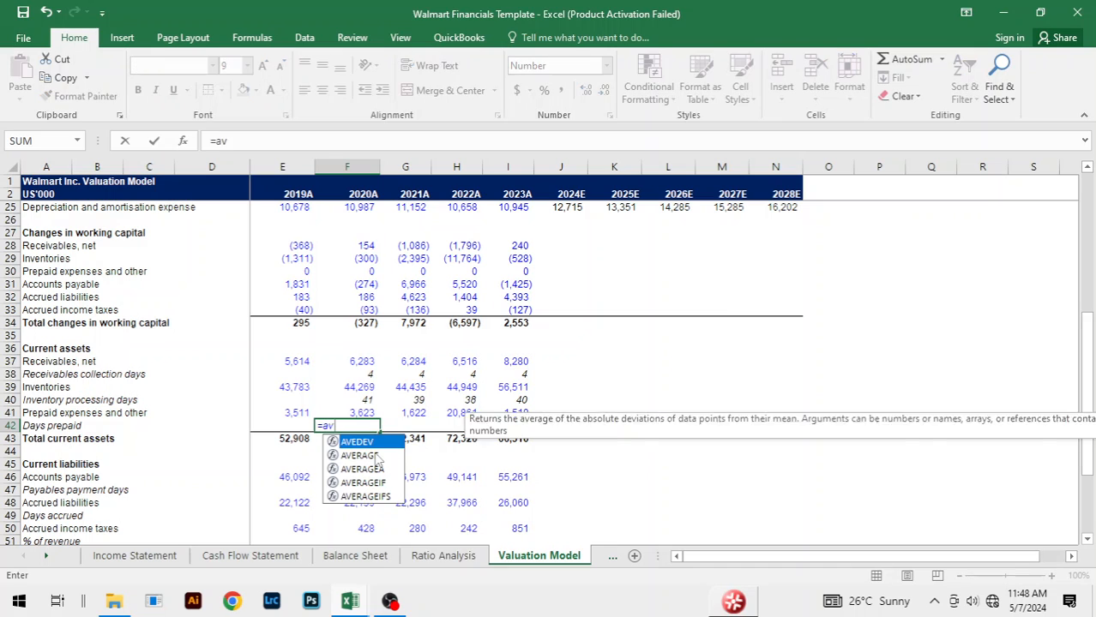
double_click(374, 456)
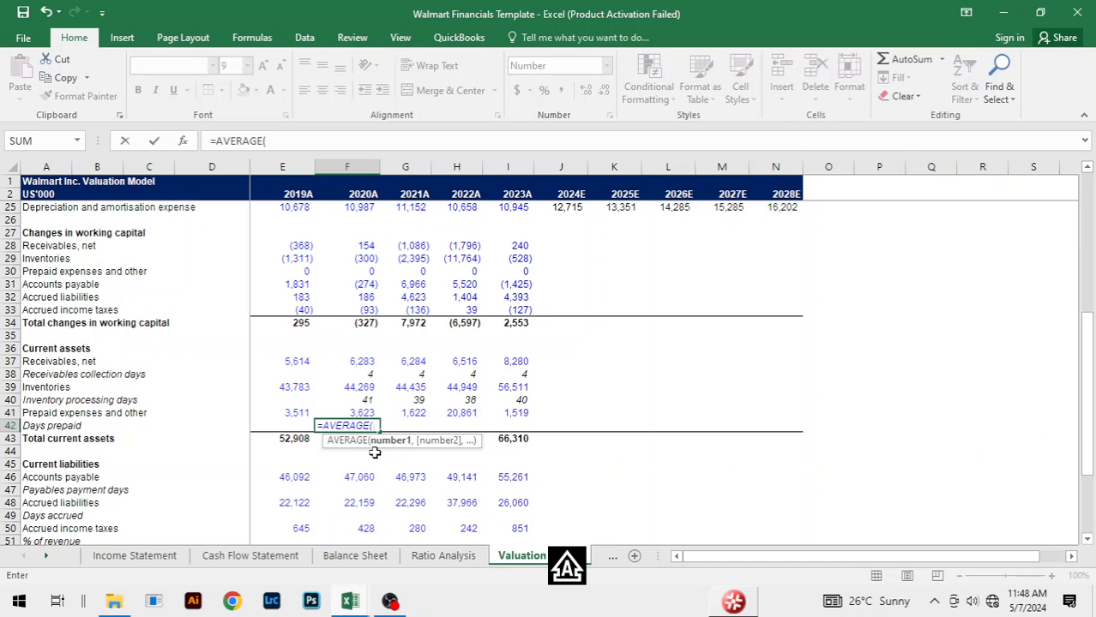
key(Up)
key(Left)
key(shift+Right)
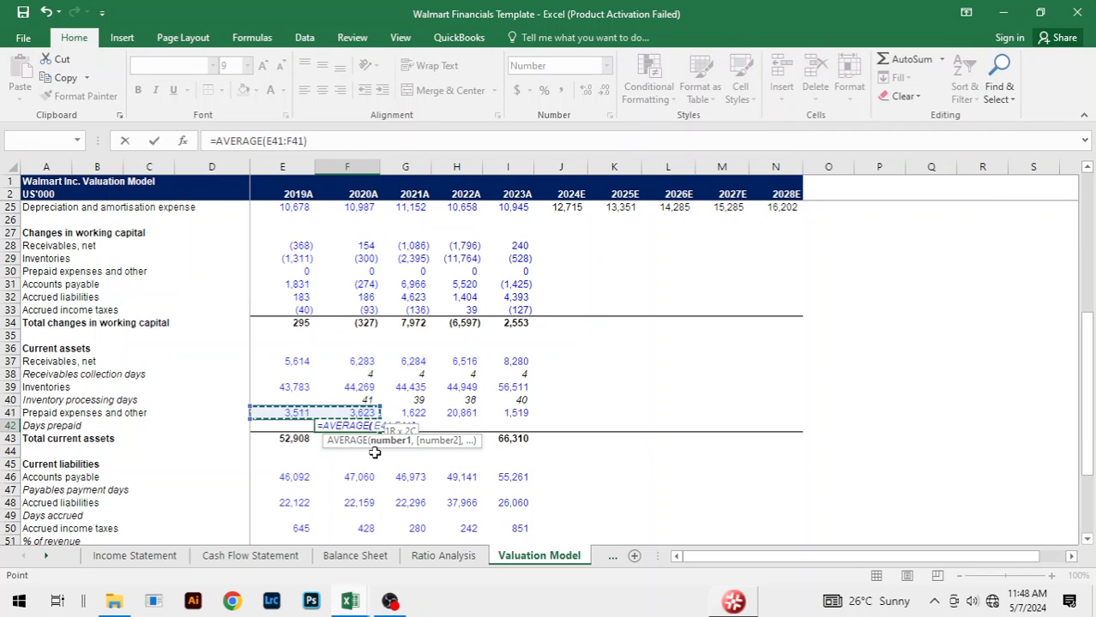
text()/)
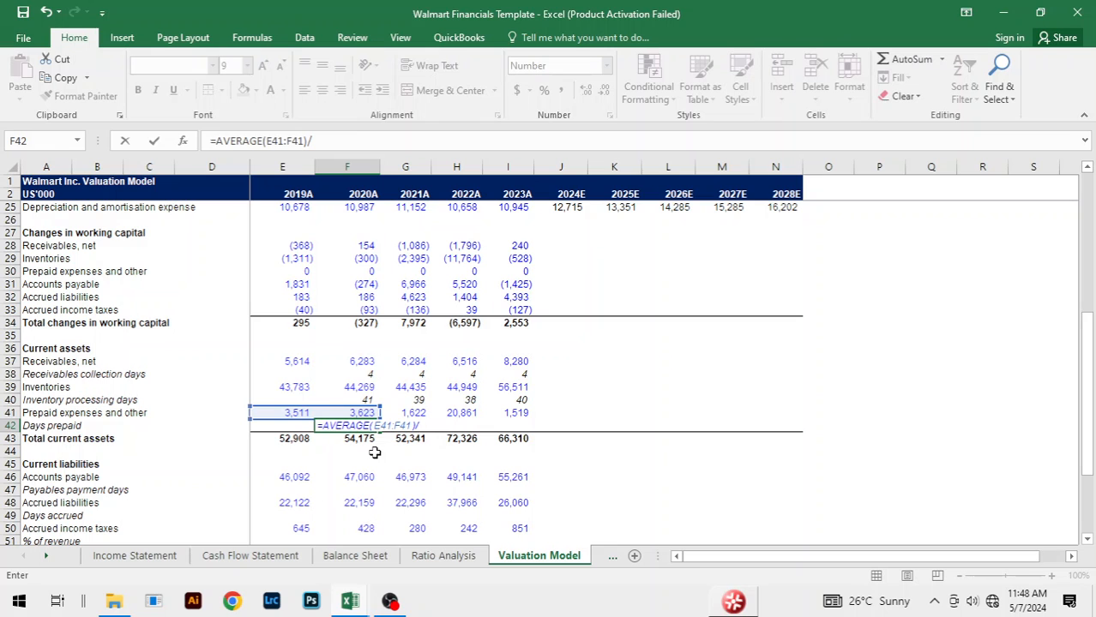
scroll(467, 381, up, 5)
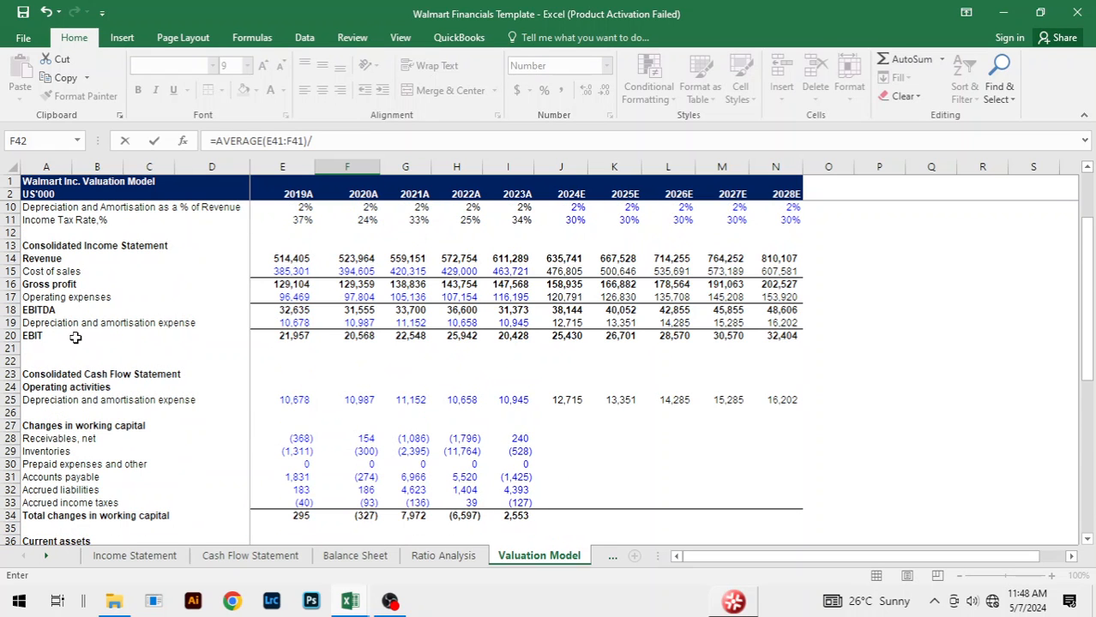
click(367, 295)
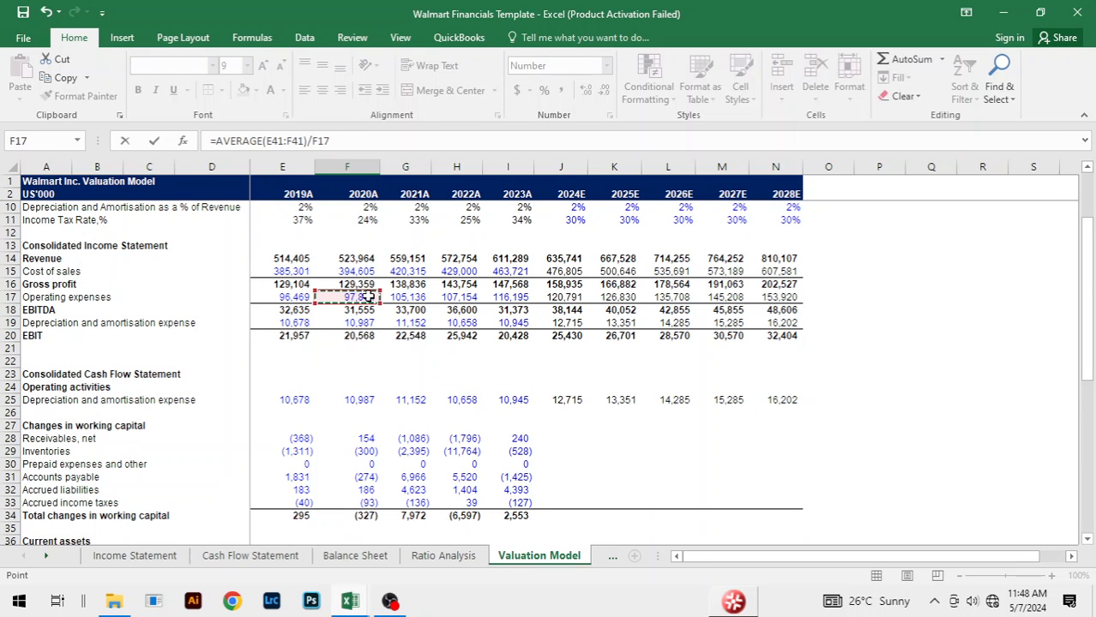
text(*365)
key(Return)
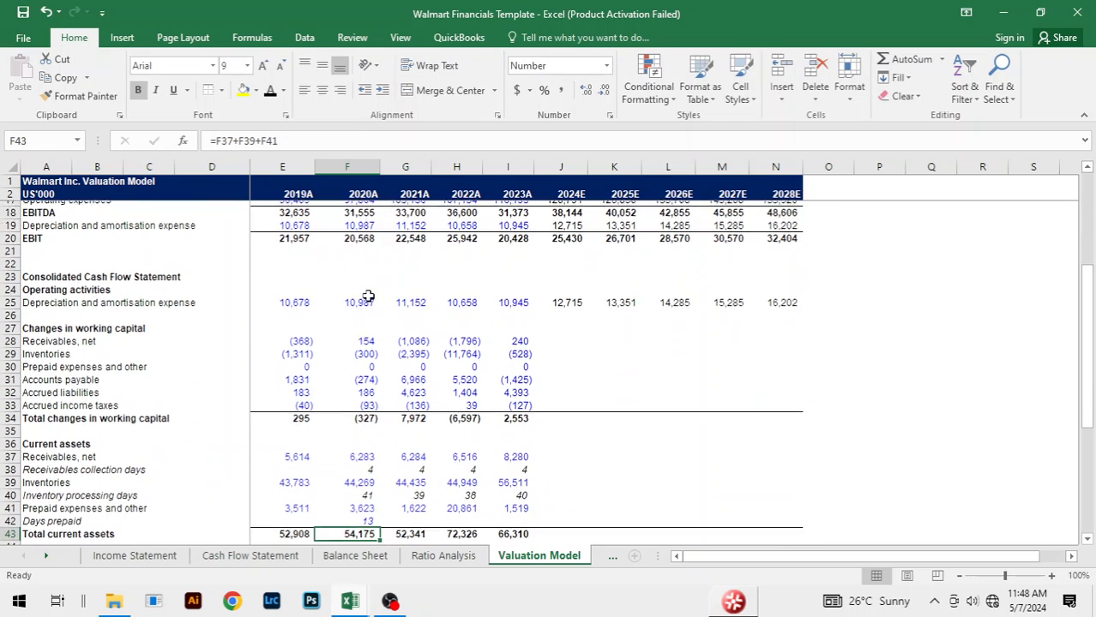
Step: Fill the Days prepaid formula from F42 across to 2023A and set the font colour of F42:I42 to black
drag(359, 513, 507, 516)
key(ctrl+r)
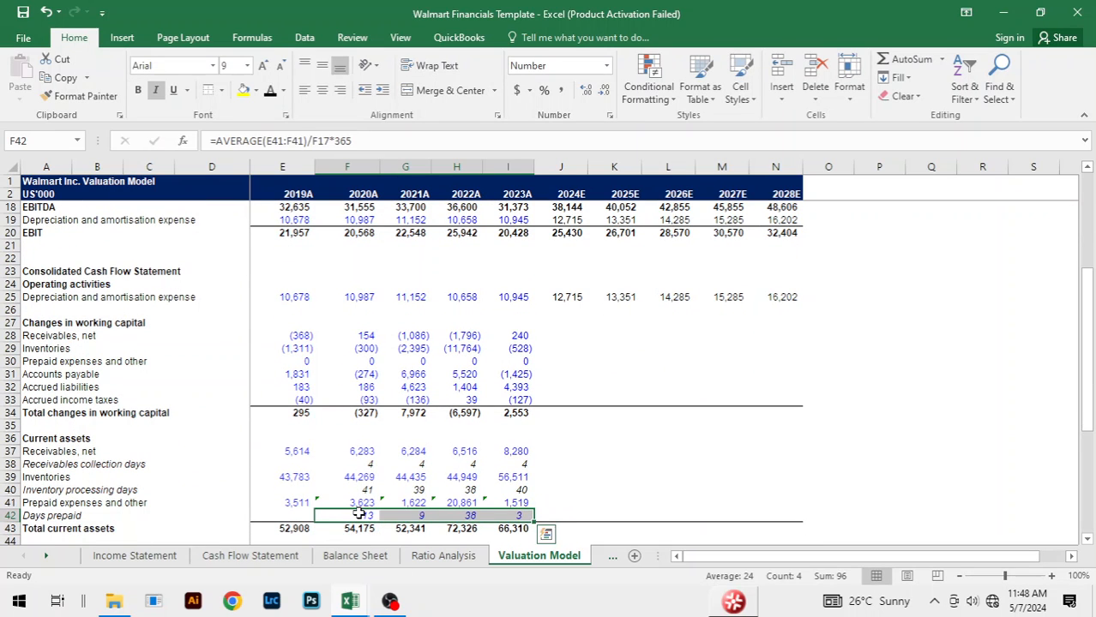
key(alt+h)
key(f)
key(c)
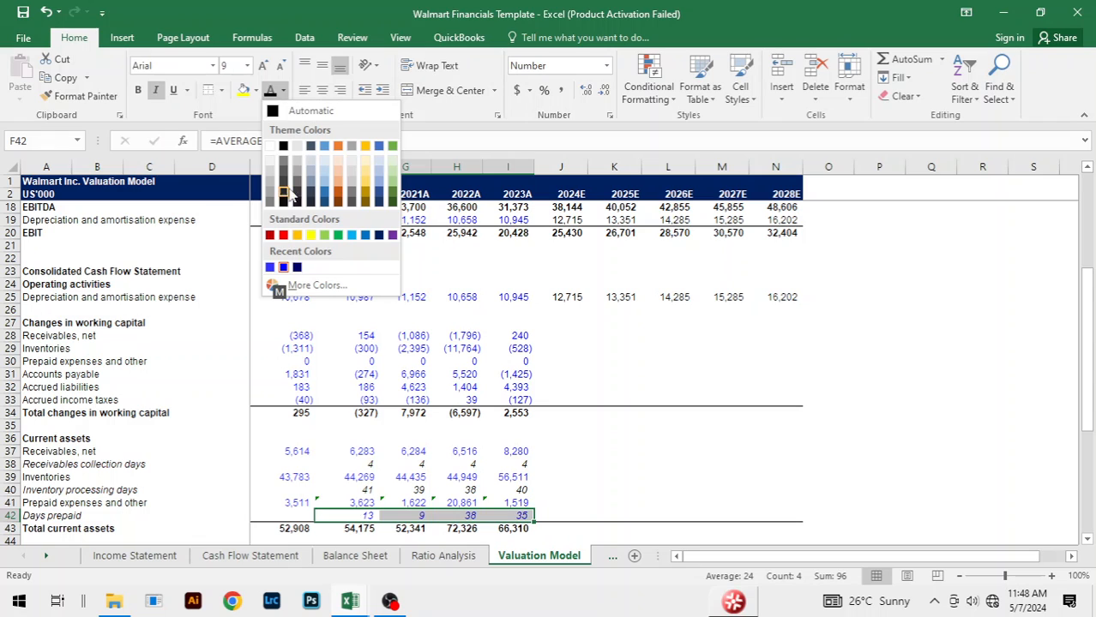
click(283, 147)
Step: Ignore the inconsistent formula error flagged on the Prepaid expenses and other cells F41:I41
click(349, 501)
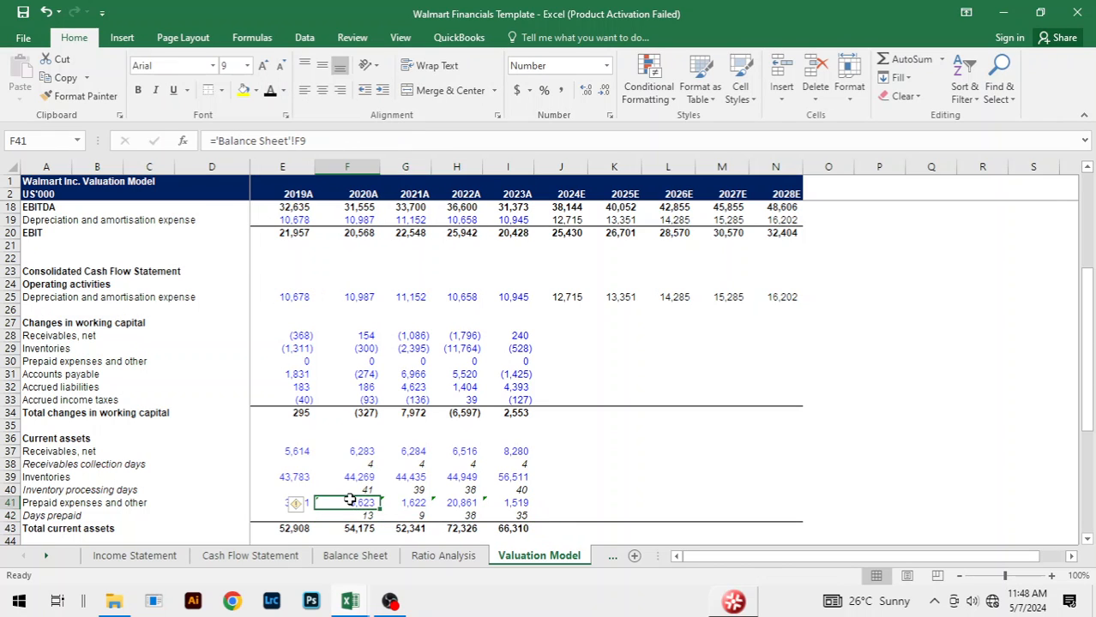
key(shift+Right)
key(shift+Right)
key(shift+Right)
click(295, 503)
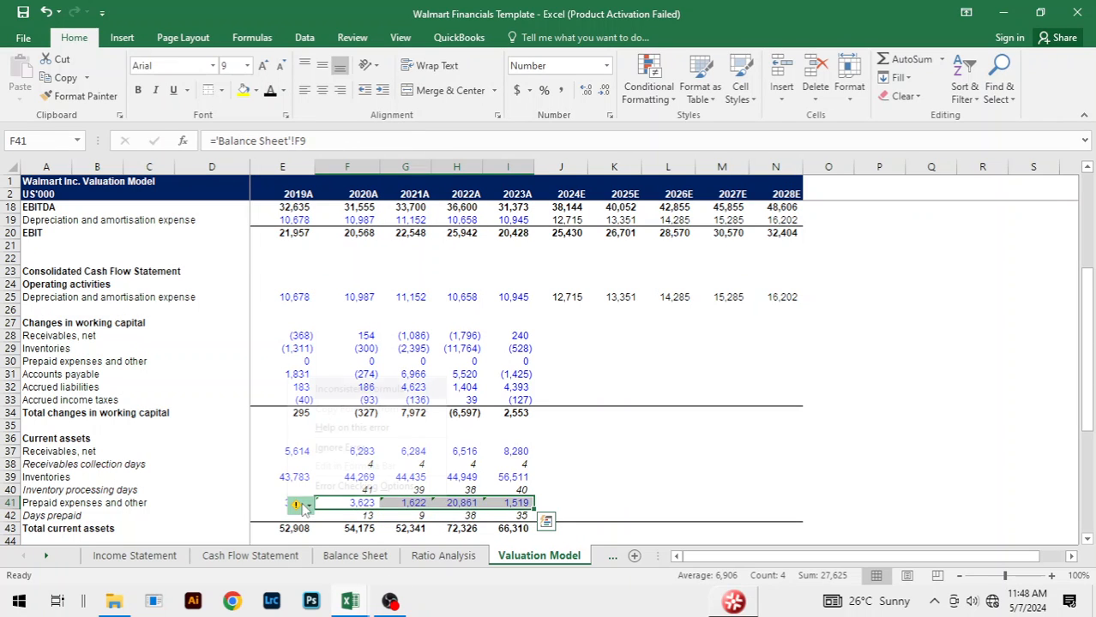
click(370, 451)
click(708, 443)
click(576, 489)
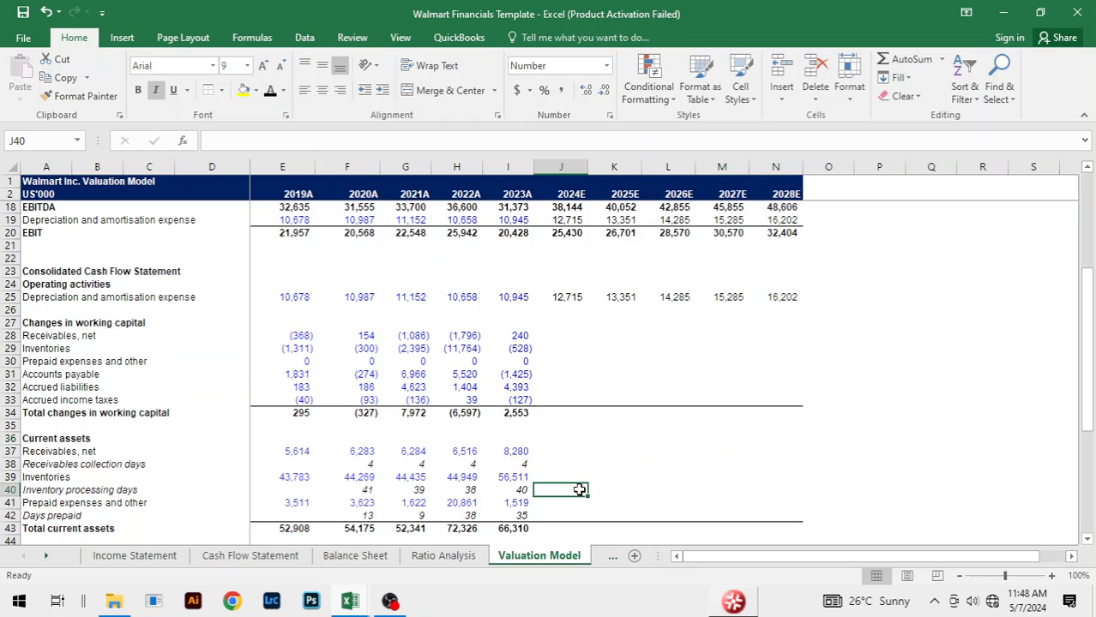
Step: Compare the current assets and their days rows with the Walmart Financials Copy workbook, checking the 2023A Inventory processing days formula in I40
scroll(652, 396, down, 5)
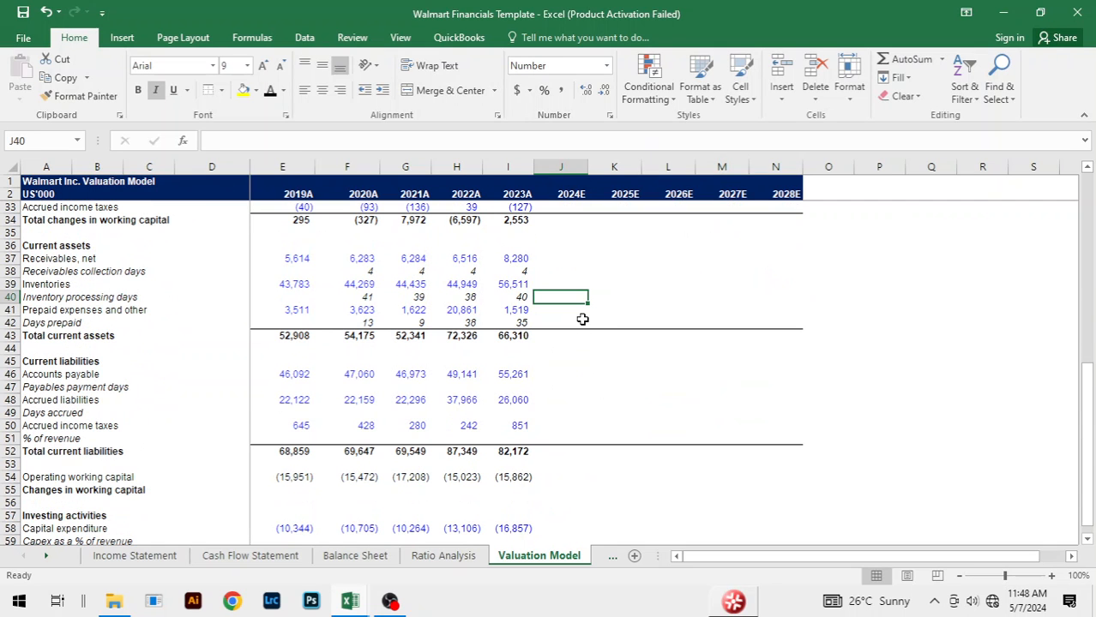
key(alt+Tab)
scroll(619, 445, down, 7)
click(525, 300)
click(677, 280)
scroll(709, 289, up, 2)
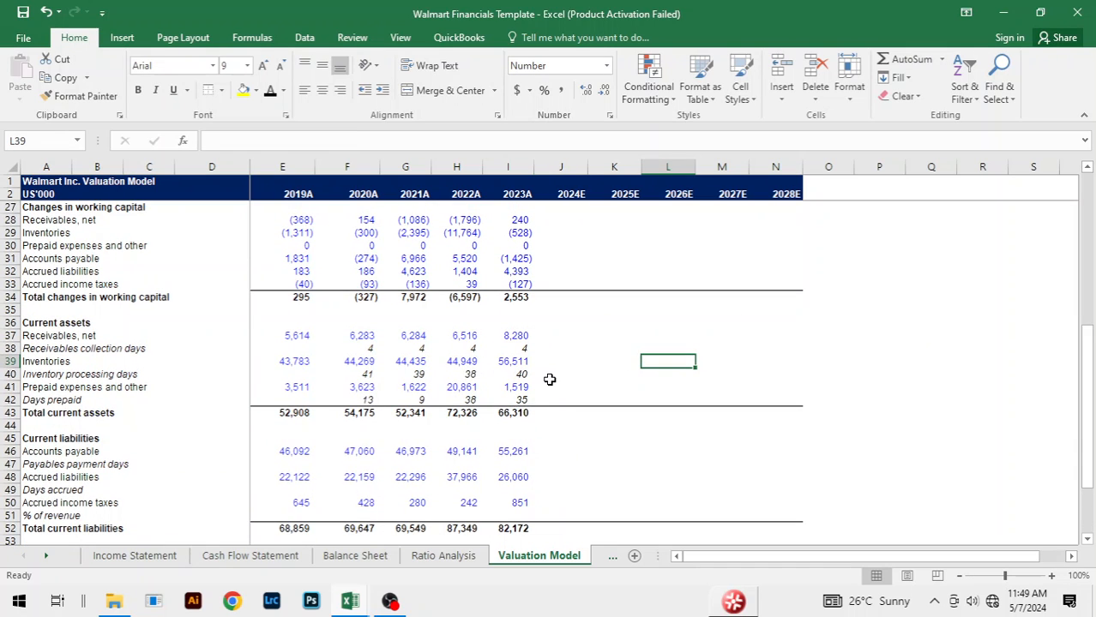
click(517, 375)
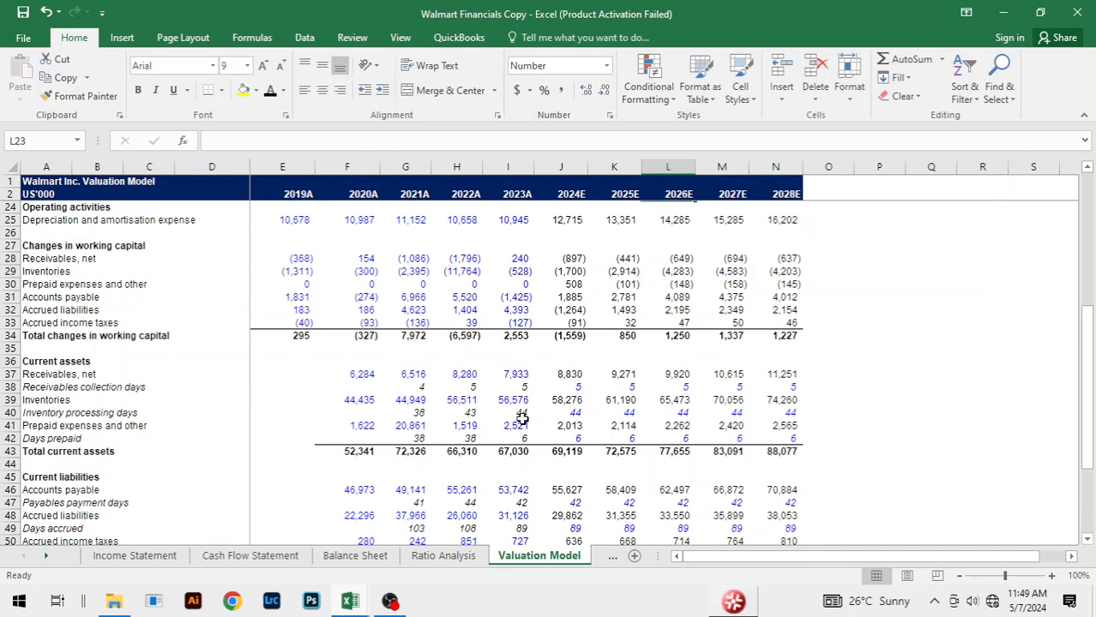
Step: In the Walmart Financials Copy workbook, change the day count in the 2023A Inventory processing days formula in I40 to 365
click(518, 413)
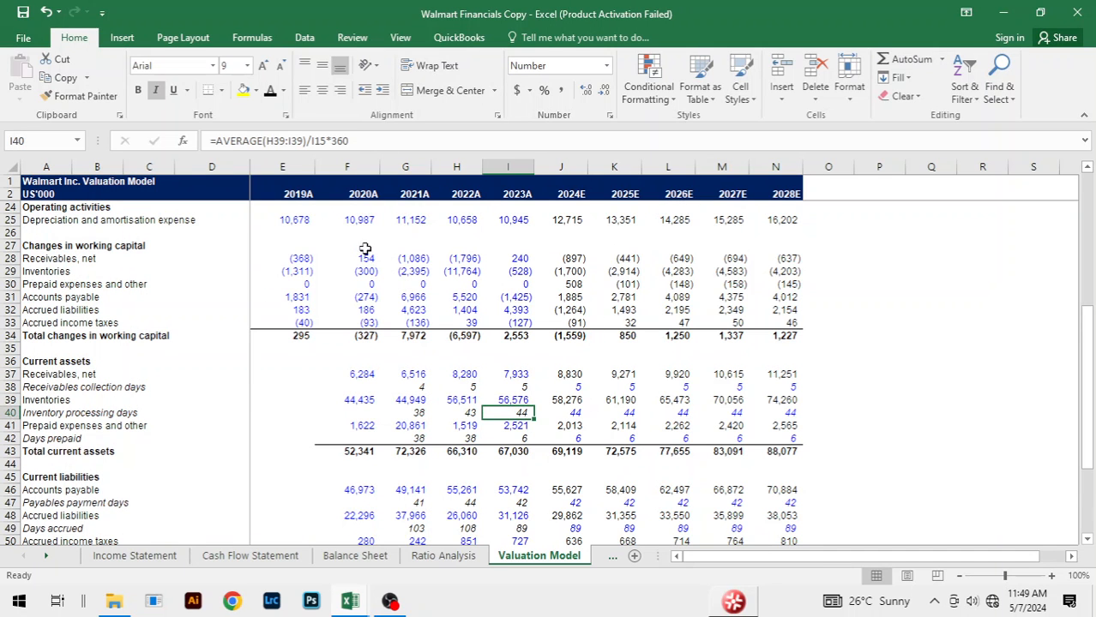
click(355, 141)
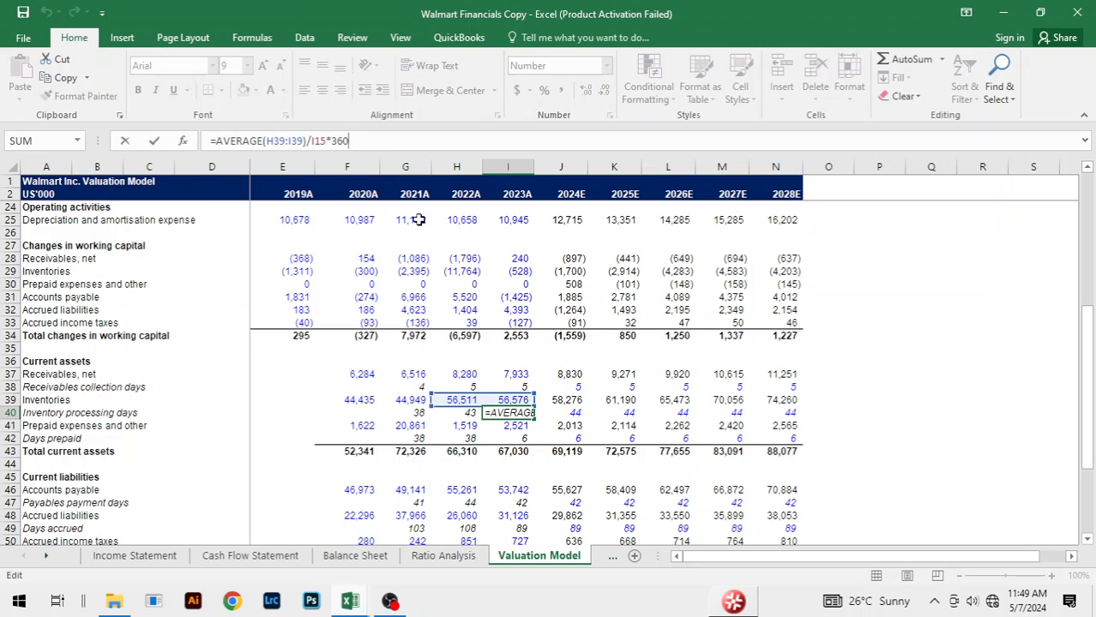
key(BackSpace)
key(Return)
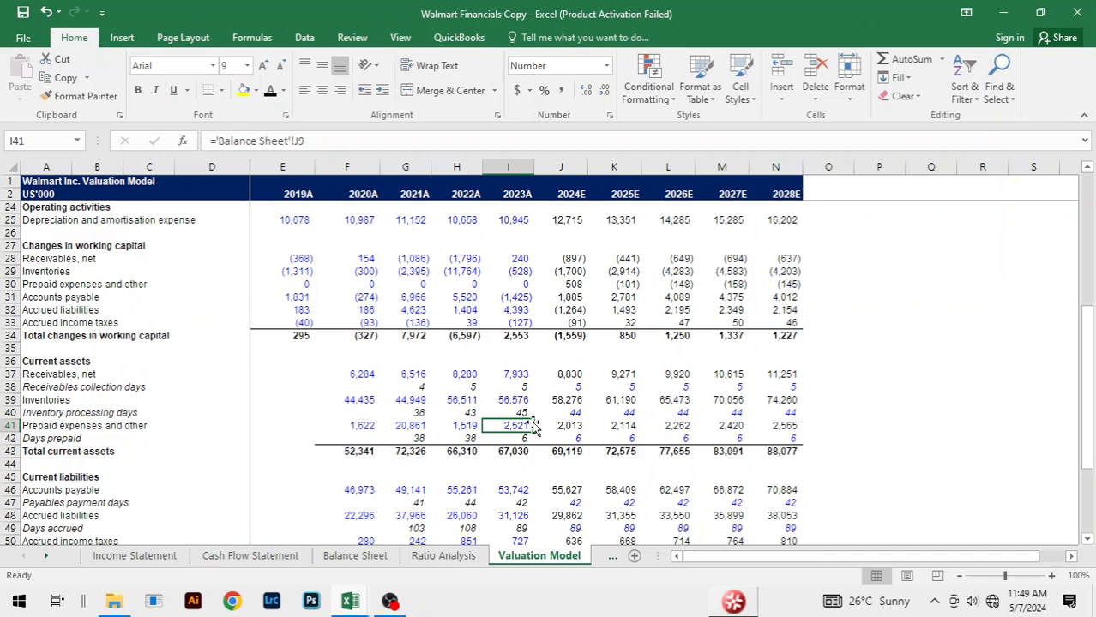
Step: Compare the 2023A inventories and Inventory processing days between the Walmart Financials Template and Walmart Financials Copy workbooks
key(ctrl+Tab)
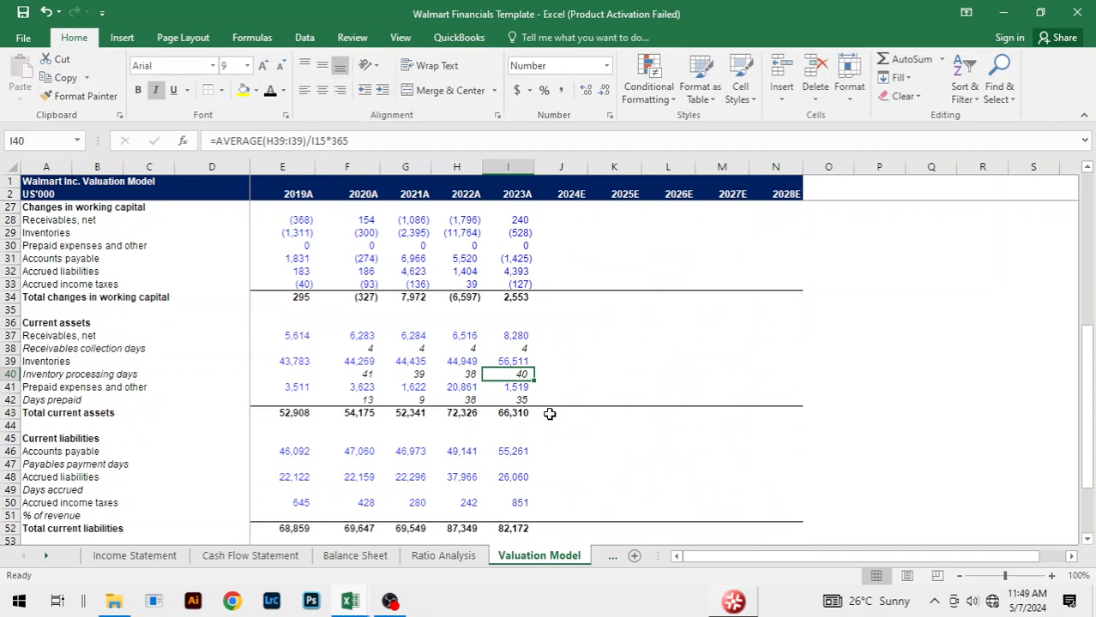
click(590, 361)
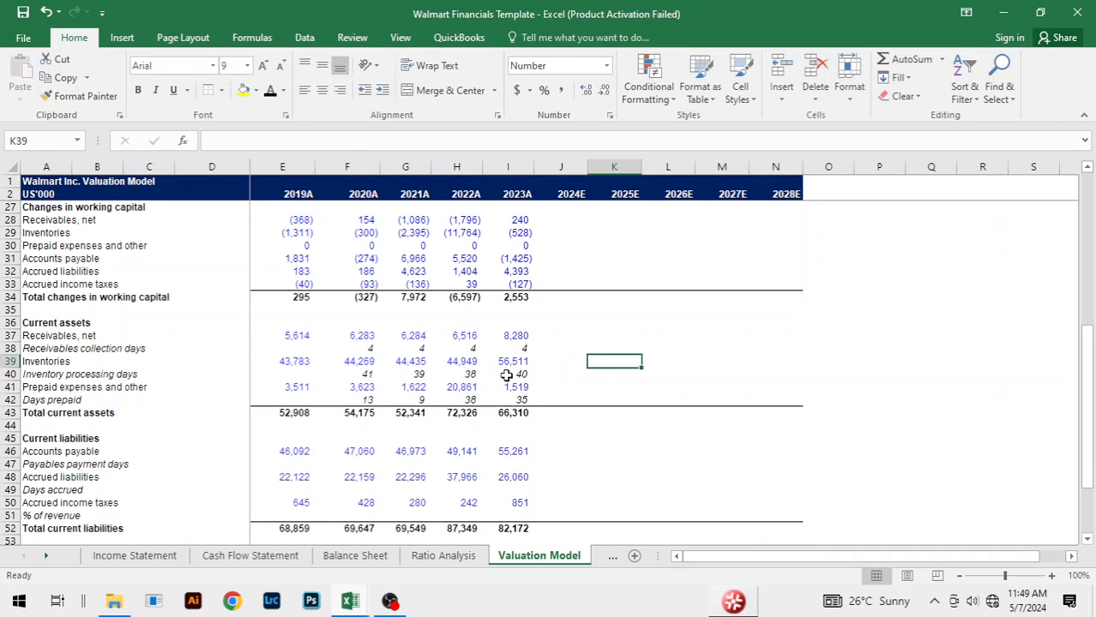
key(ctrl+Tab)
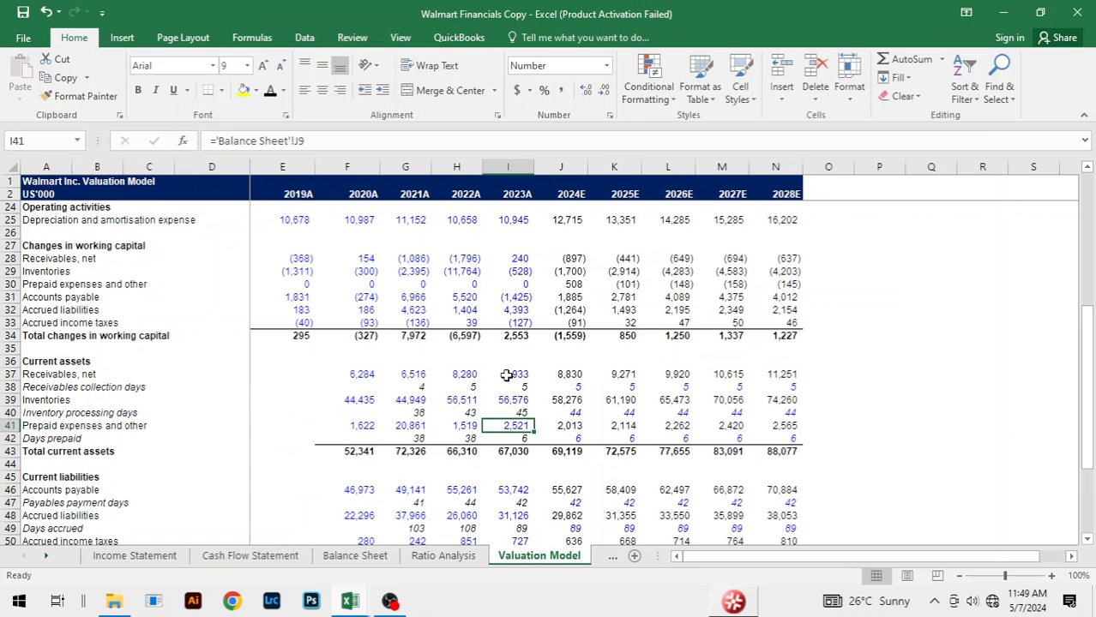
Step: Examine the 2022A and 2021A Receivables collection days formulas in H38 and G38 against the Revenue row they divide by
click(432, 387)
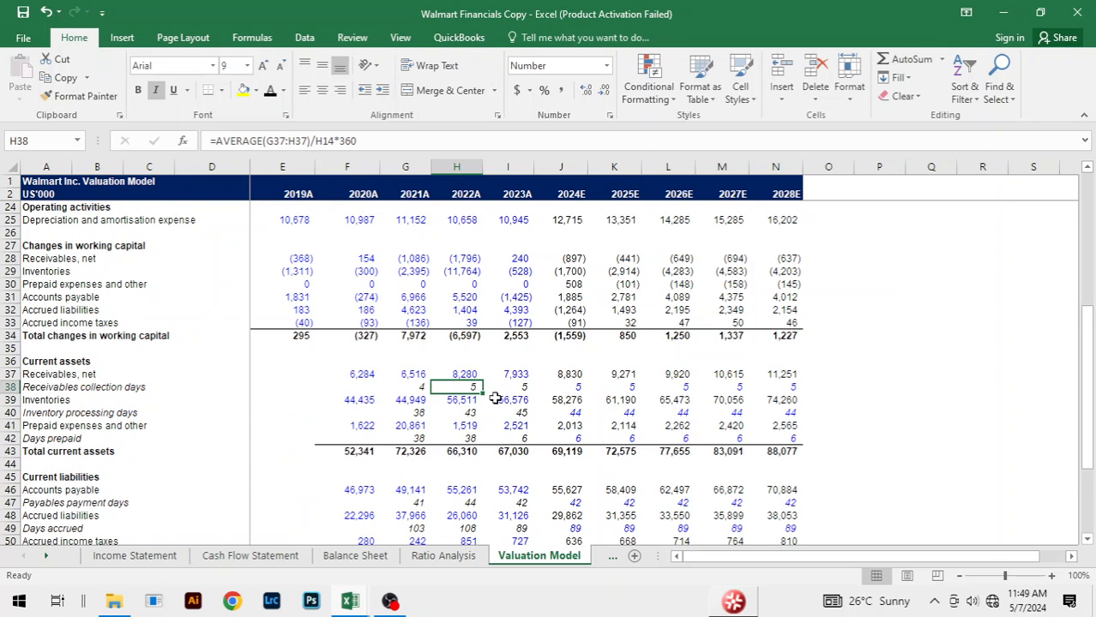
scroll(506, 393, up, 1)
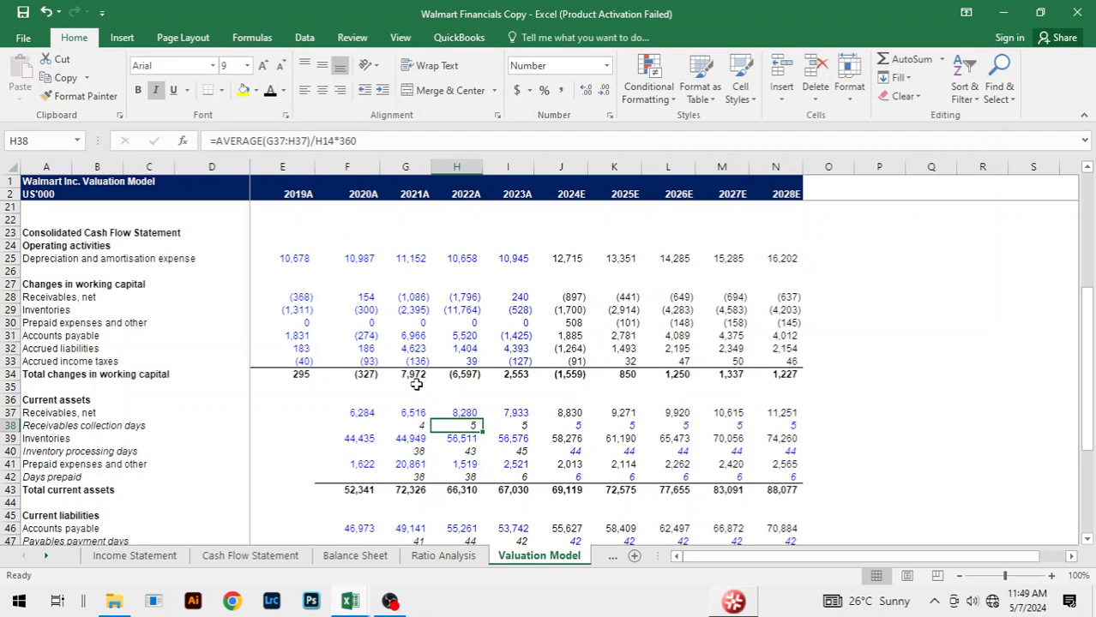
scroll(566, 410, up, 2)
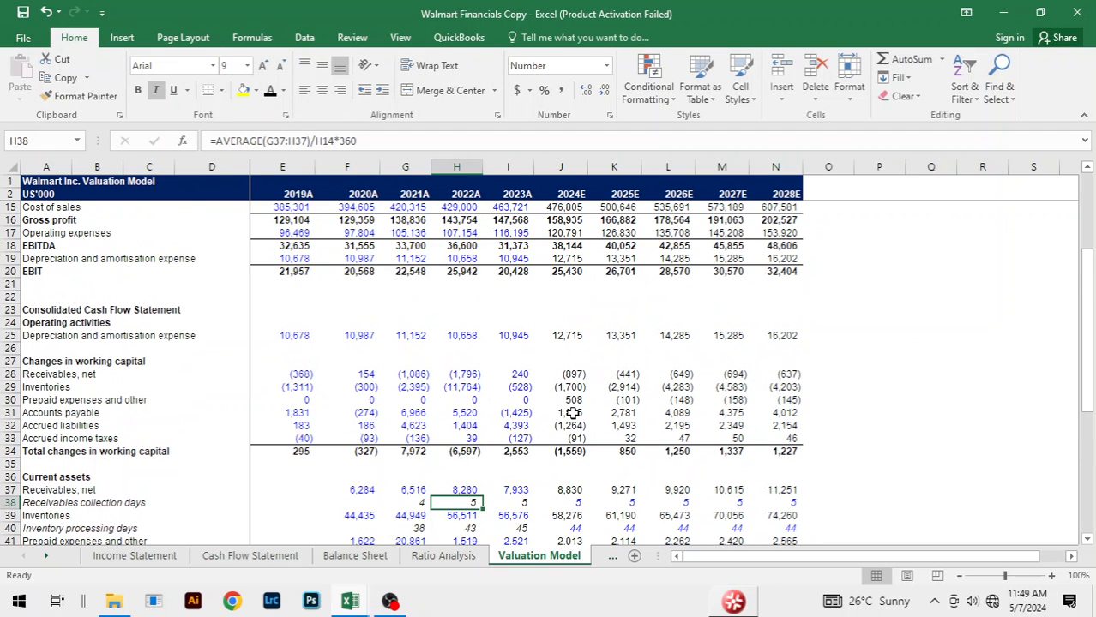
scroll(572, 413, down, 2)
click(411, 425)
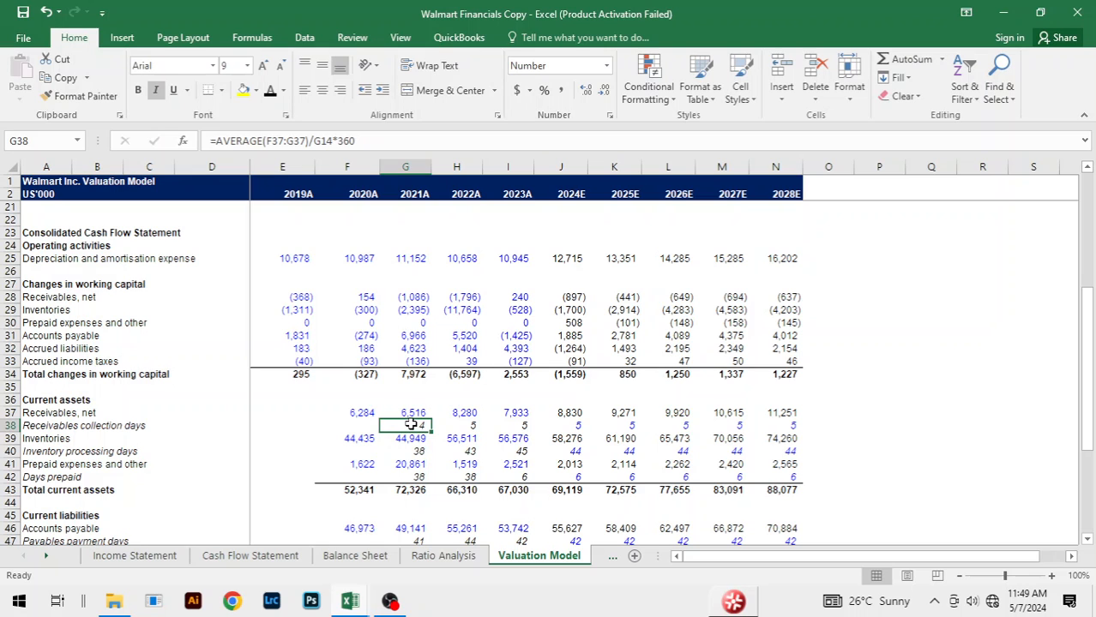
scroll(412, 420, up, 5)
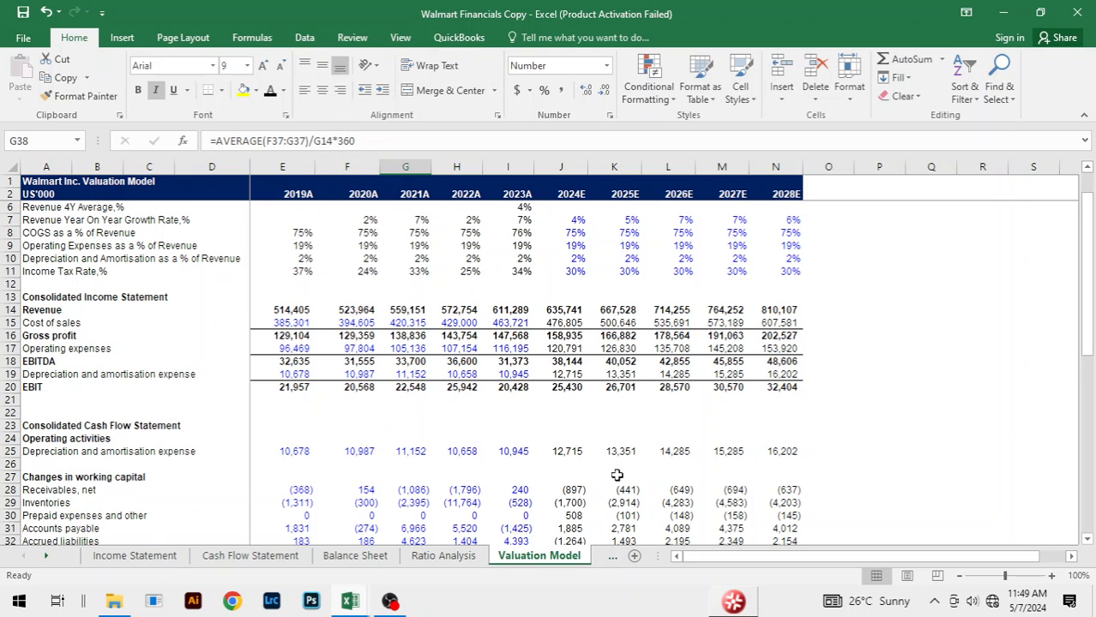
scroll(617, 475, down, 2)
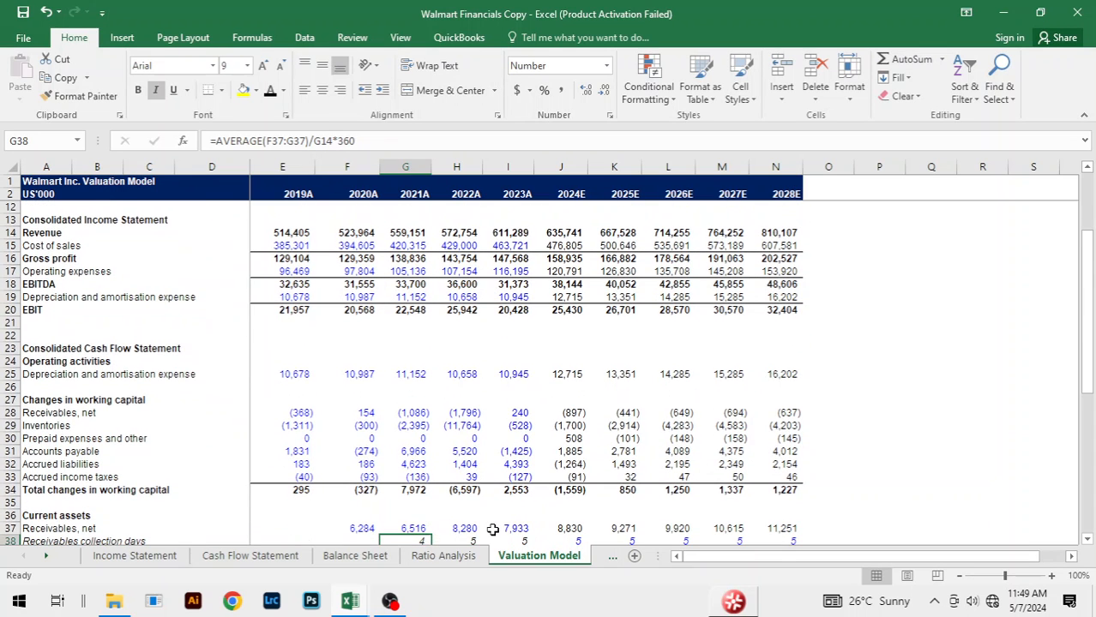
scroll(493, 529, down, 2)
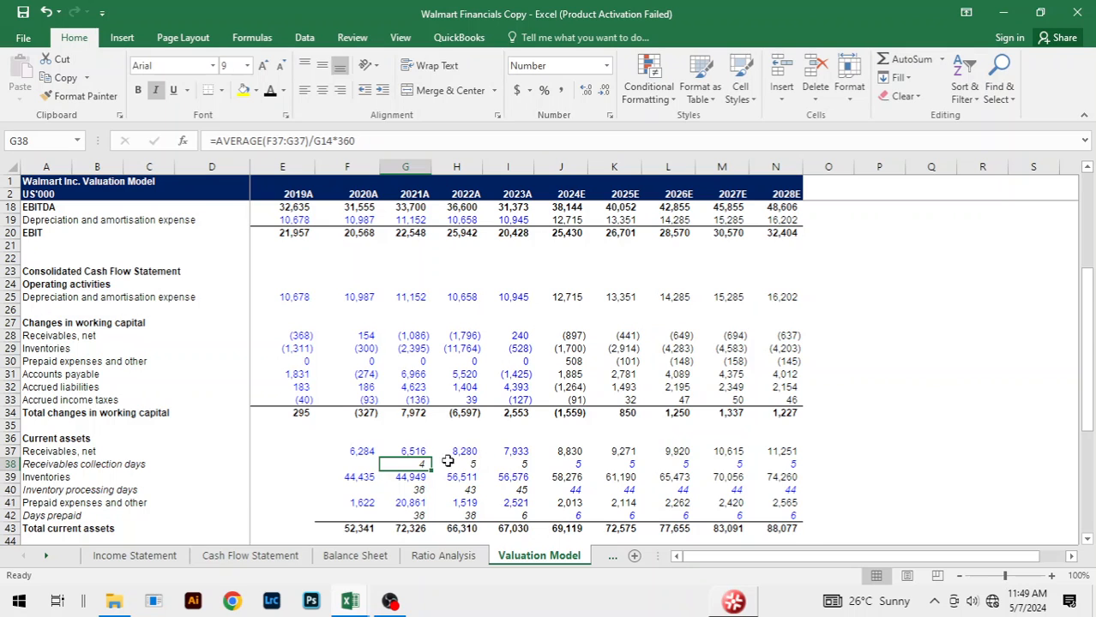
scroll(459, 461, up, 2)
scroll(485, 476, down, 2)
Step: Check the 2022A Inventory processing days formula in H40 and compare its Cost of sales input between the Walmart Financials Copy and Template workbooks
click(411, 478)
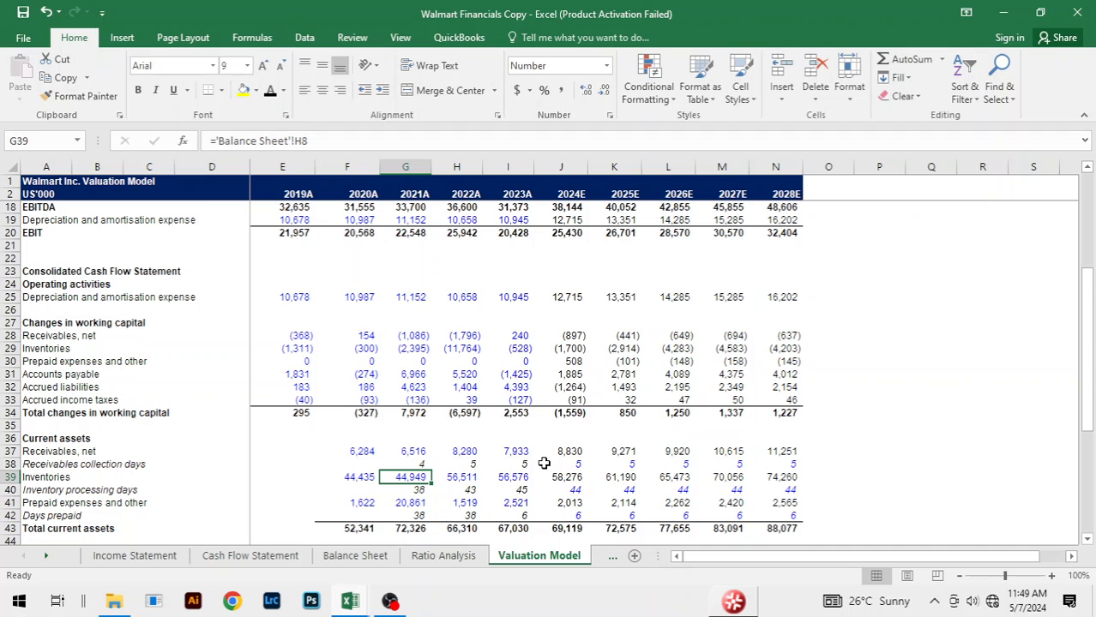
click(459, 475)
click(470, 490)
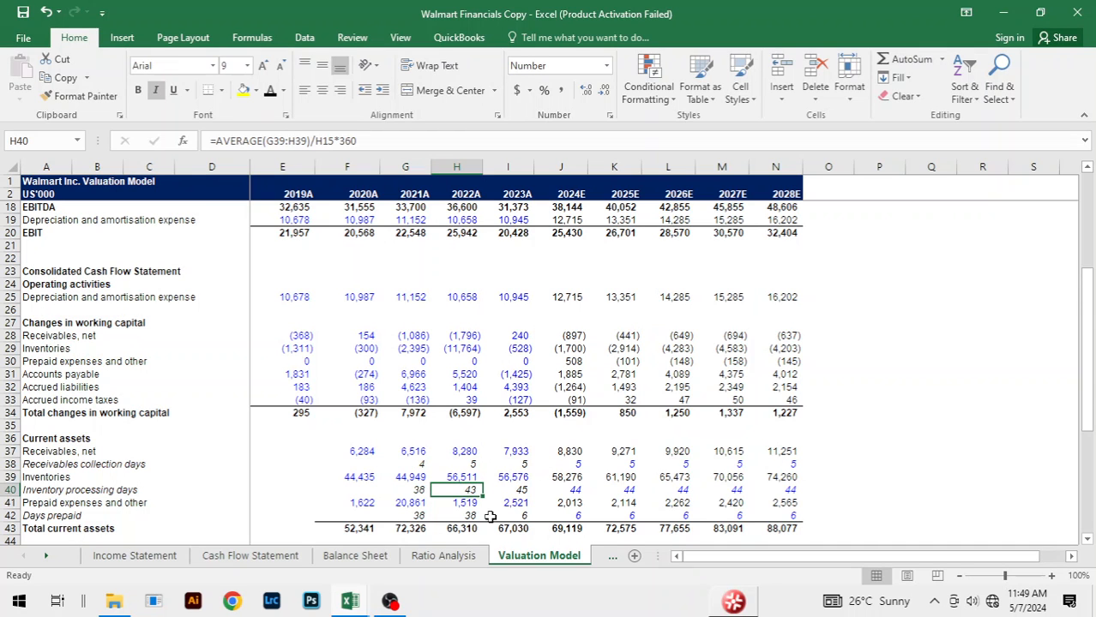
scroll(576, 486, up, 5)
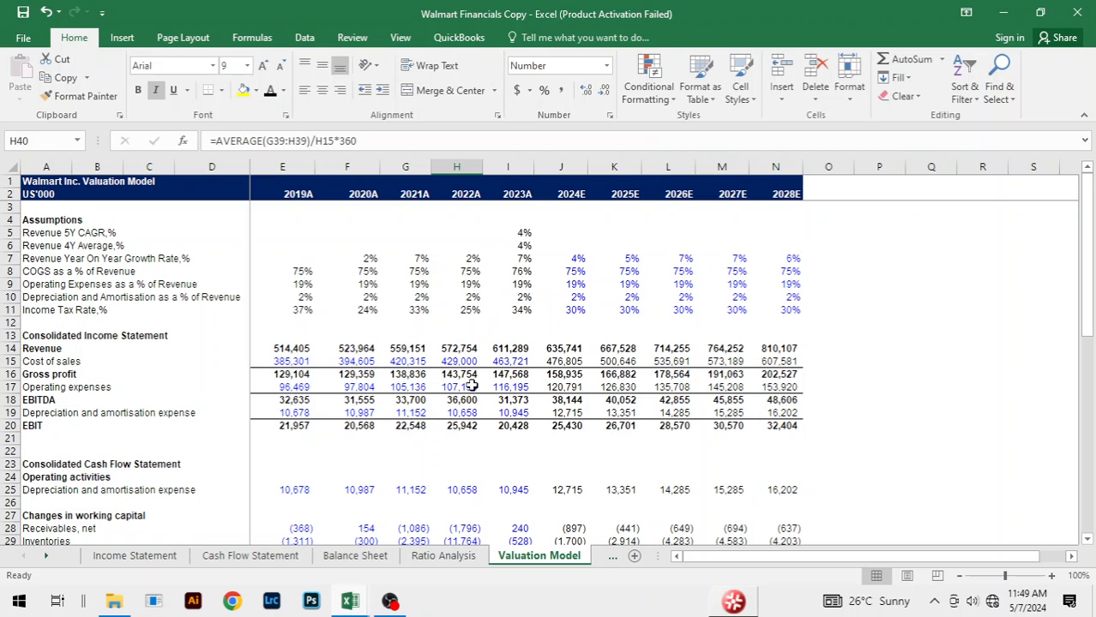
click(459, 361)
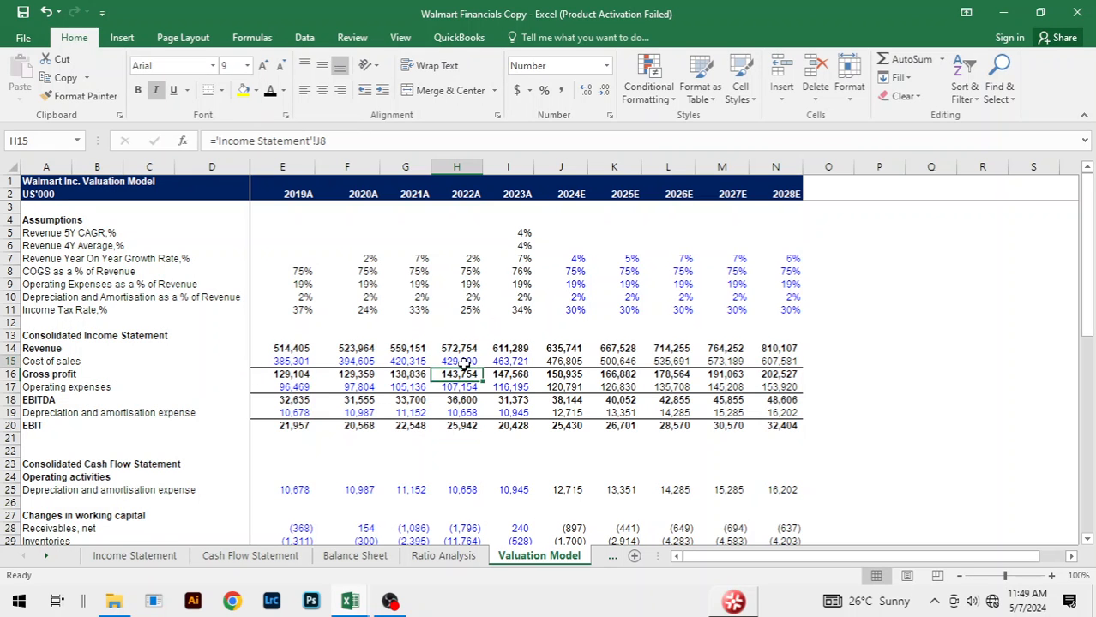
key(alt+Tab)
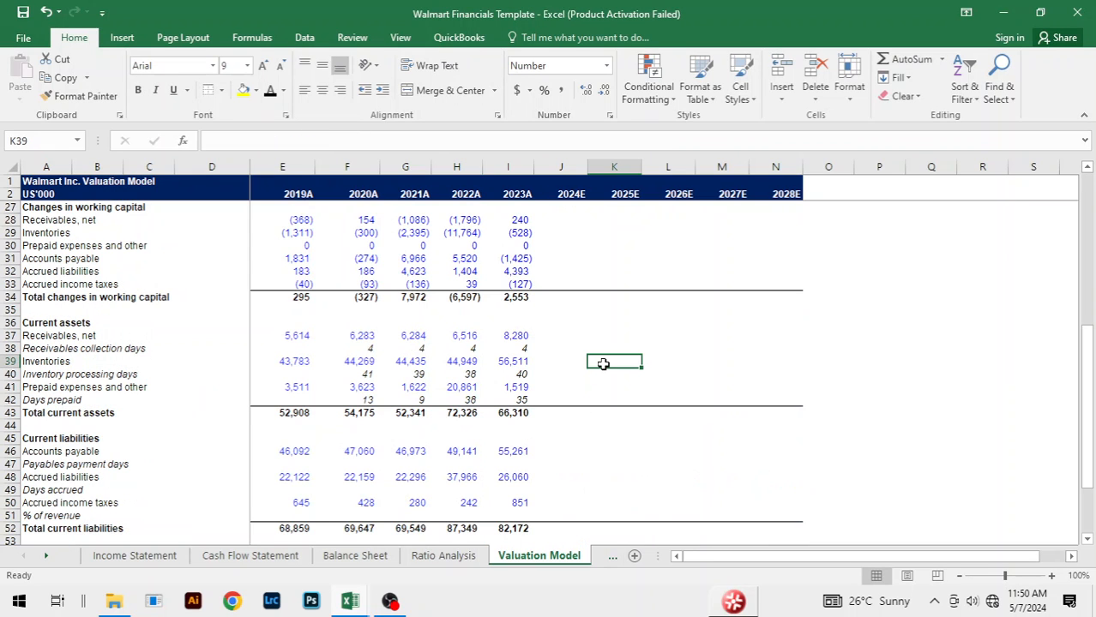
scroll(705, 386, up, 6)
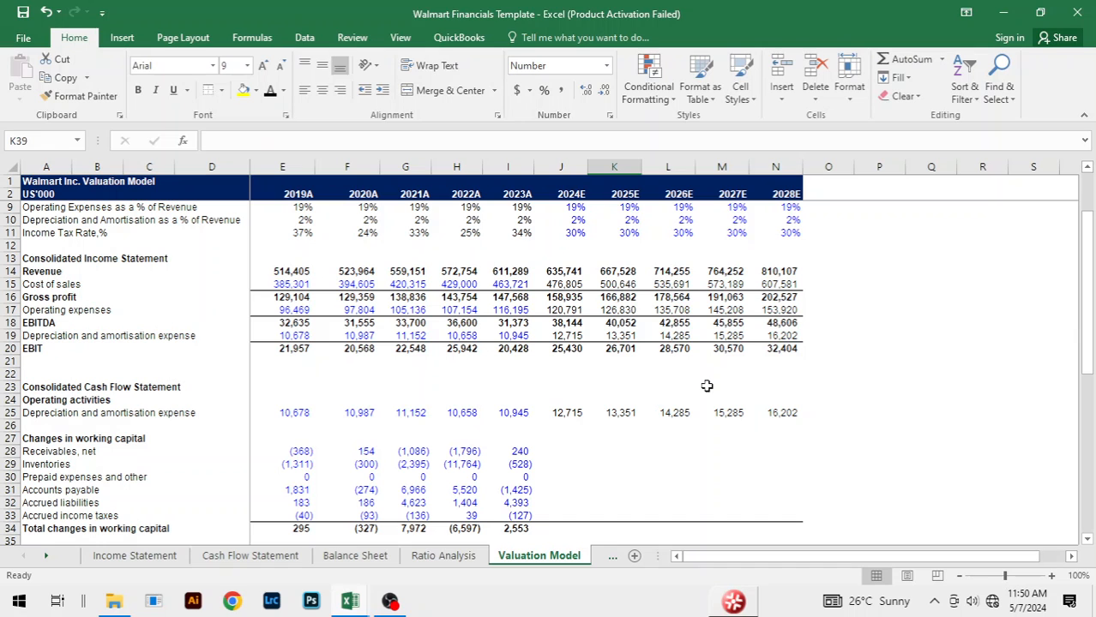
click(470, 287)
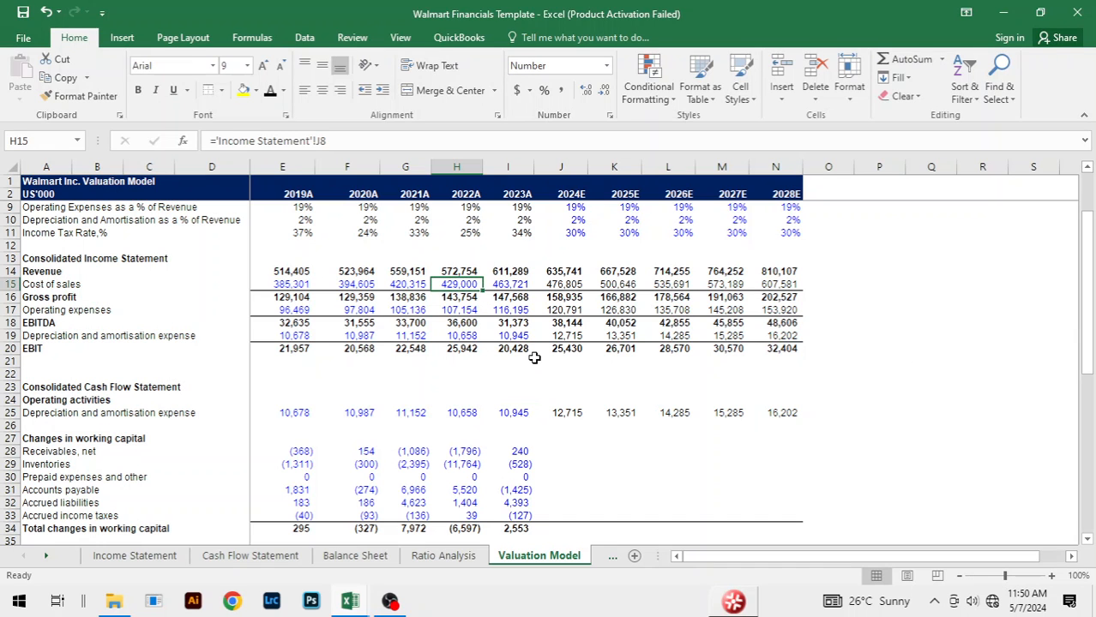
key(alt+Tab)
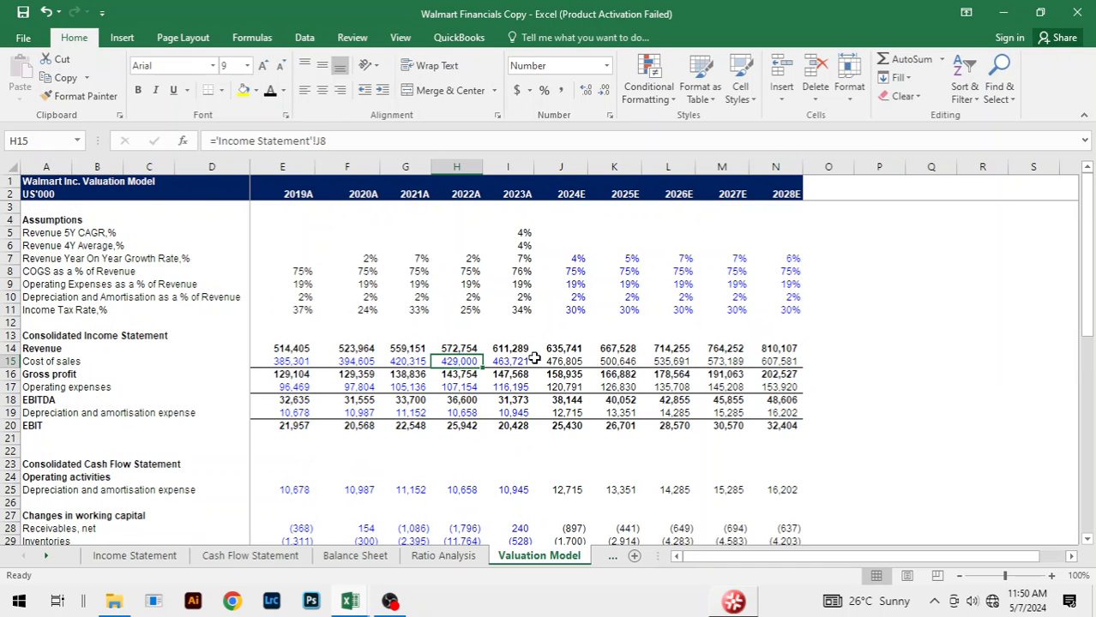
key(alt+Tab)
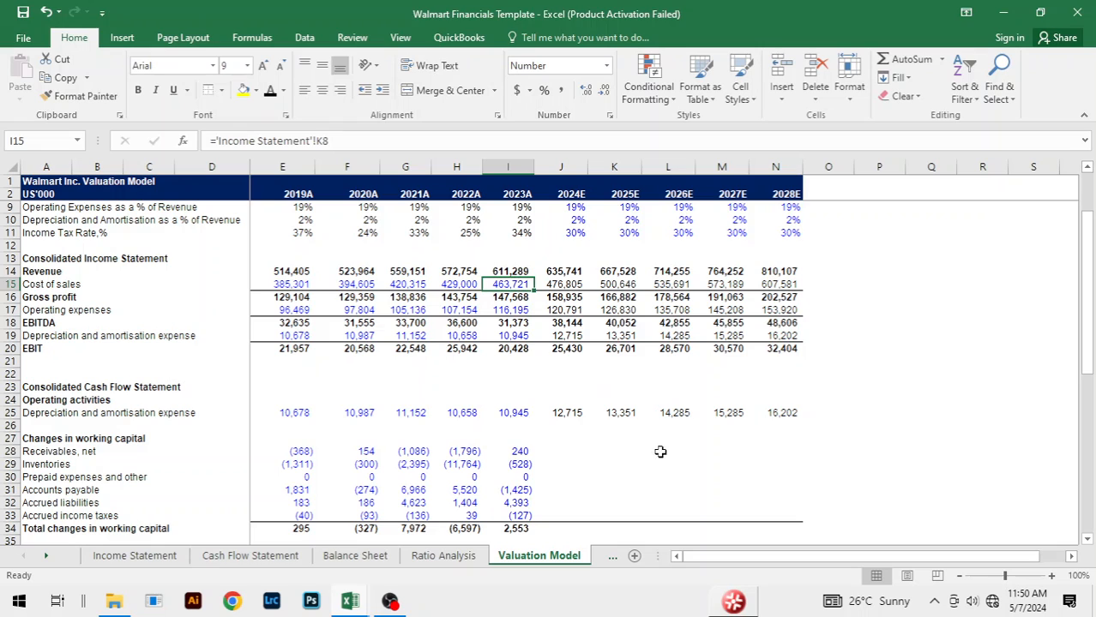
click(666, 456)
Step: Compare the current assets rows of the two workbooks, checking the 2021A Receivables collection days formula in G38 of Walmart Financials Template
key(alt+Tab)
scroll(665, 457, down, 6)
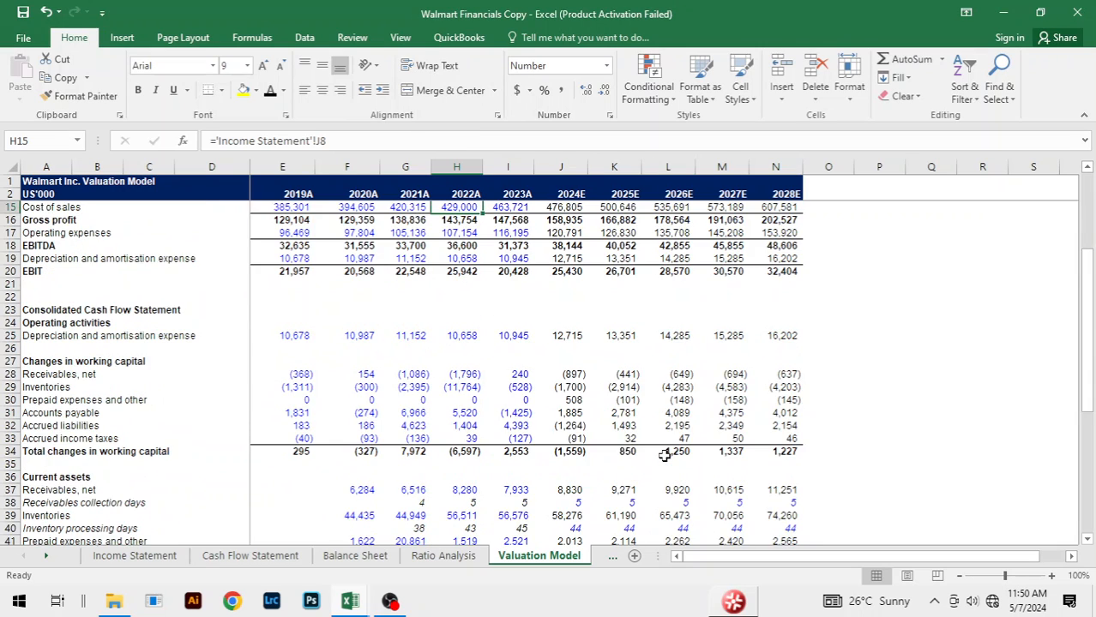
scroll(665, 456, down, 1)
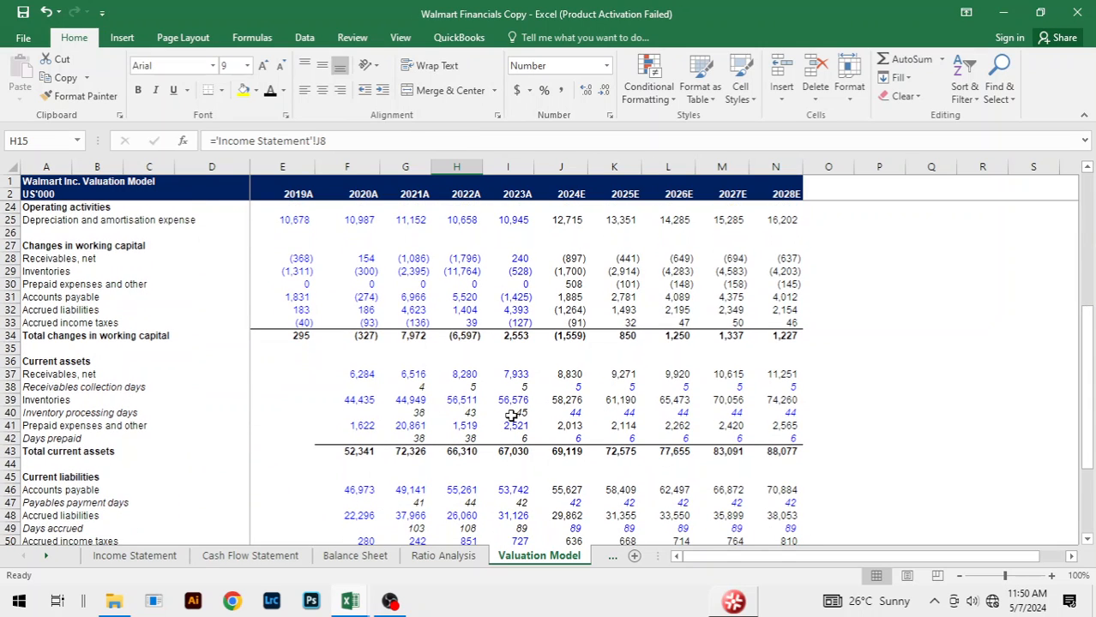
key(alt+Tab)
scroll(577, 411, down, 2)
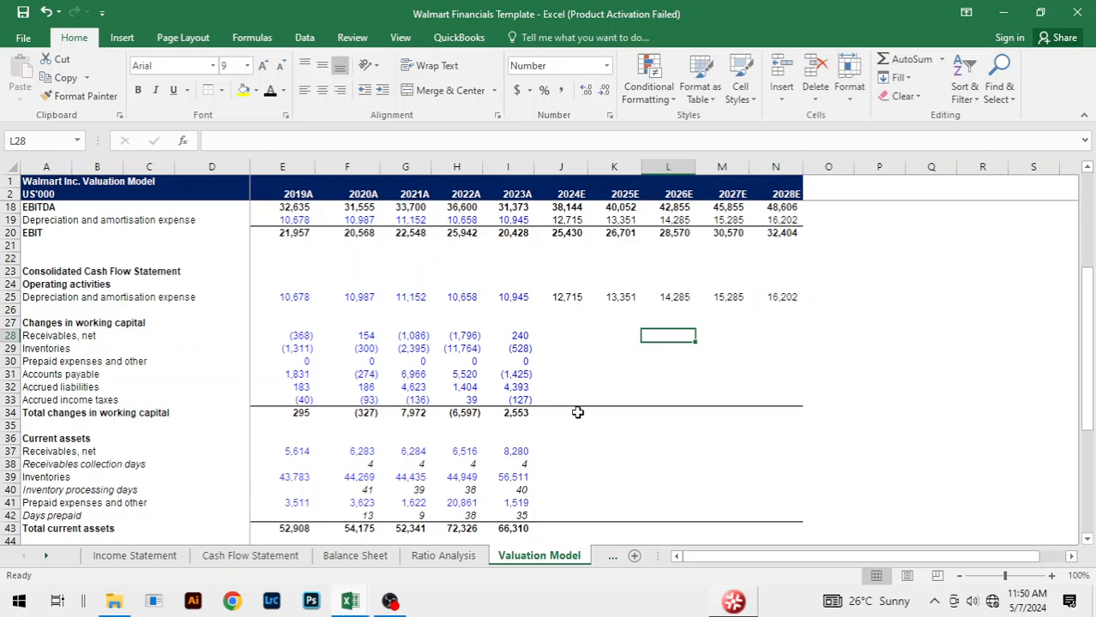
scroll(621, 426, down, 3)
click(425, 348)
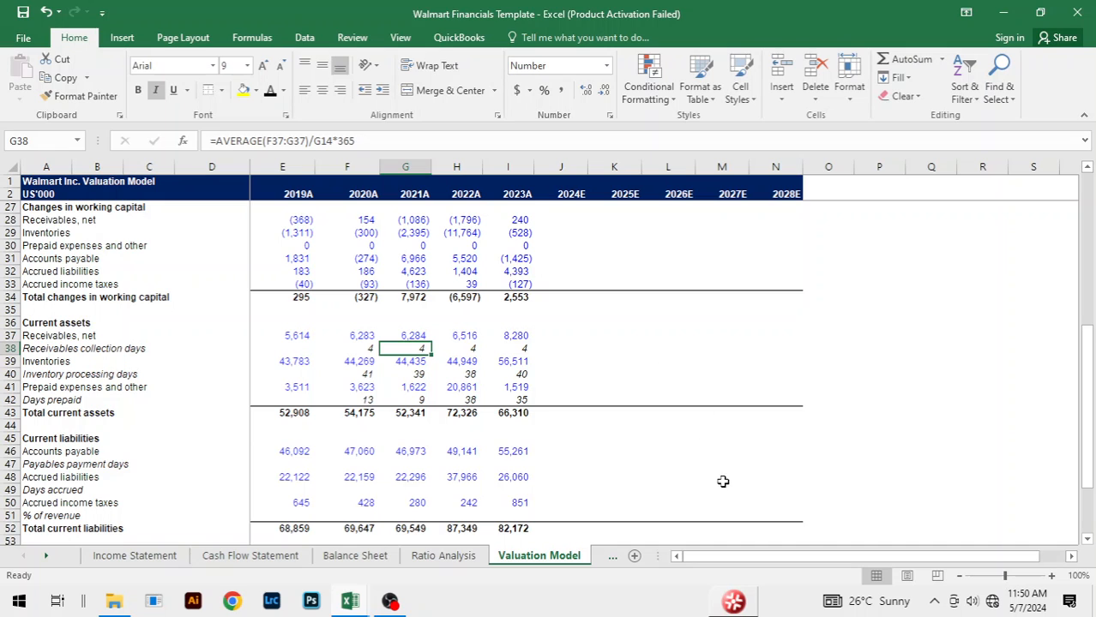
Step: Clear the 2020A Receivables collection days in F38 and the 2020A Inventory processing days in F40
scroll(724, 481, up, 1)
click(363, 386)
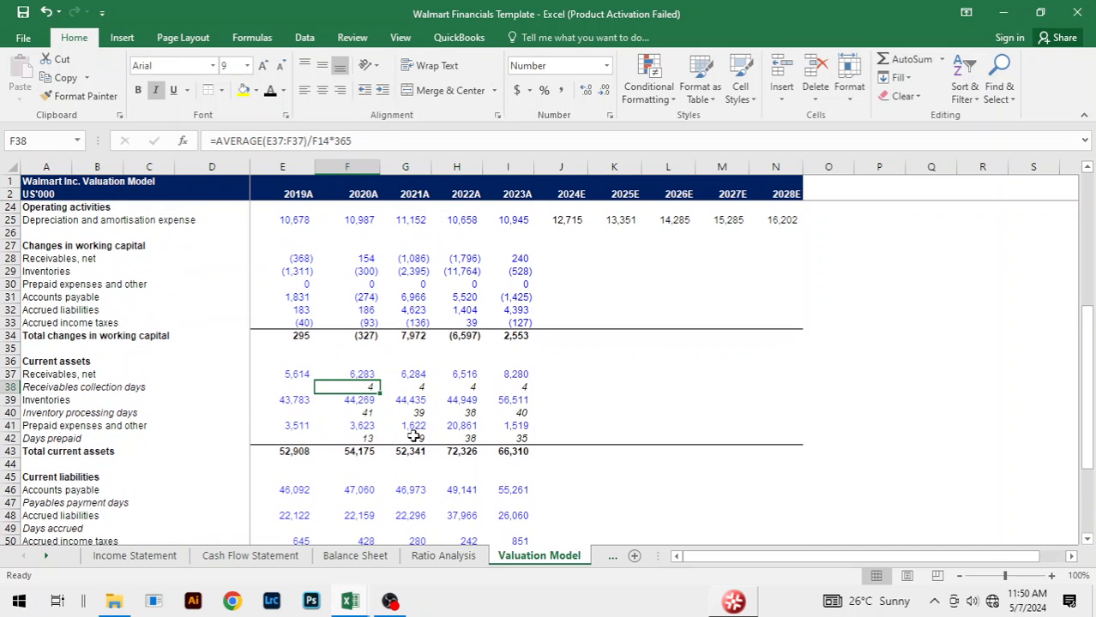
text(=)
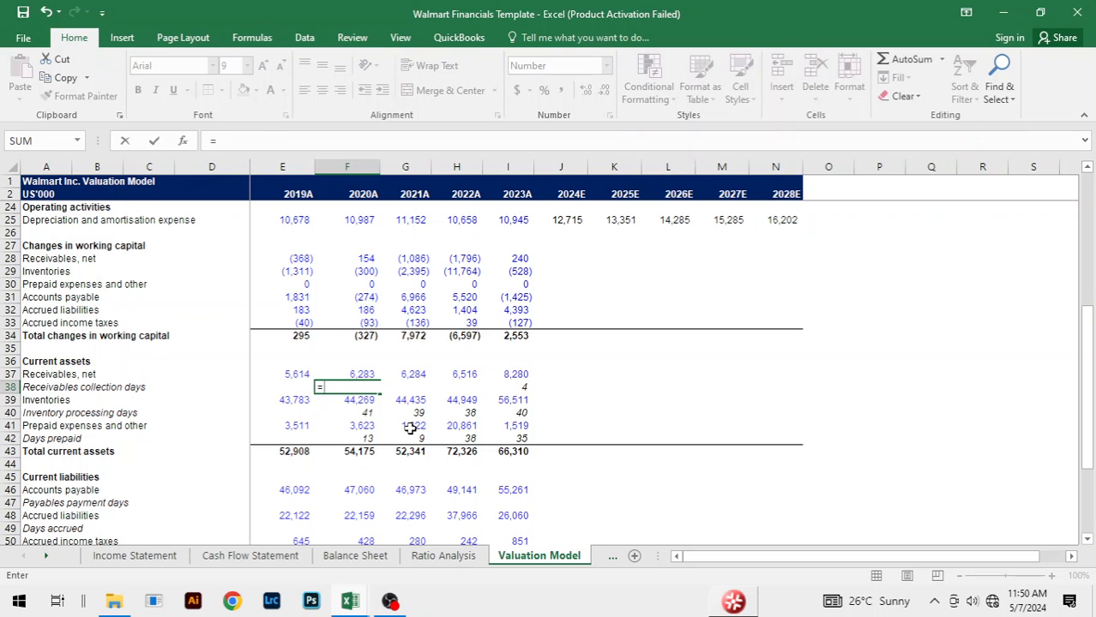
key(BackSpace)
key(Down)
key(Down)
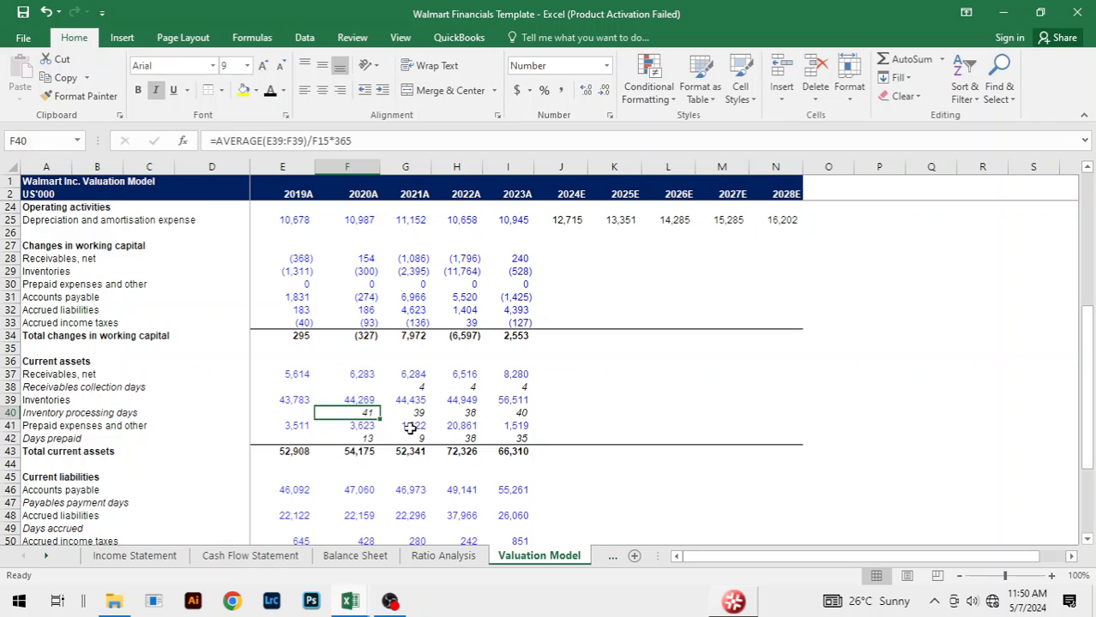
key(Delete)
key(Up)
key(Up)
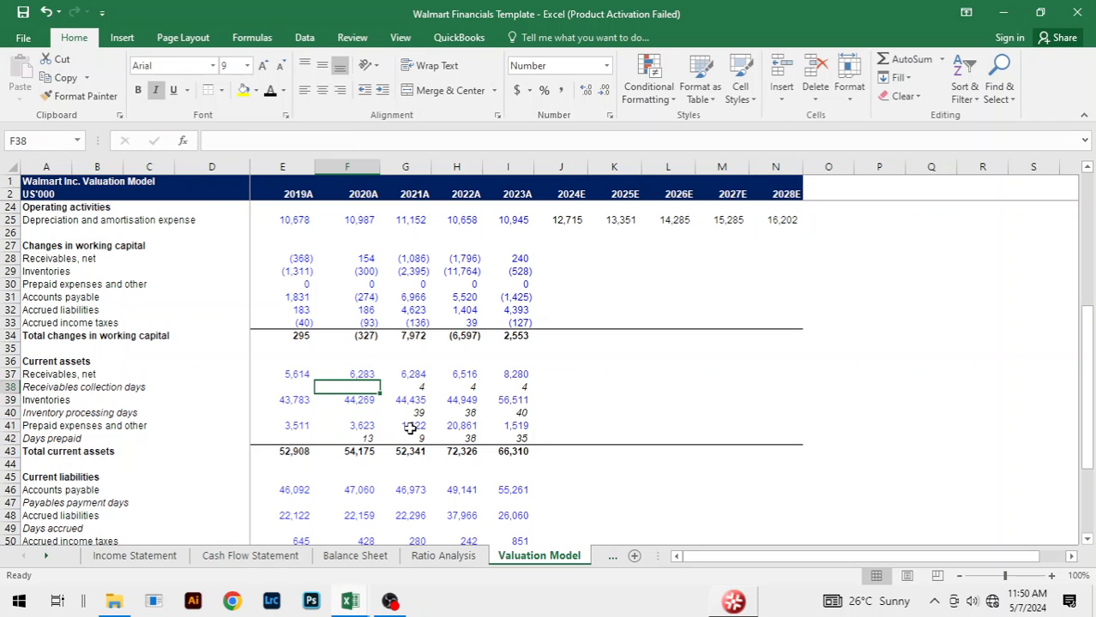
text(=AVE)
key(Down)
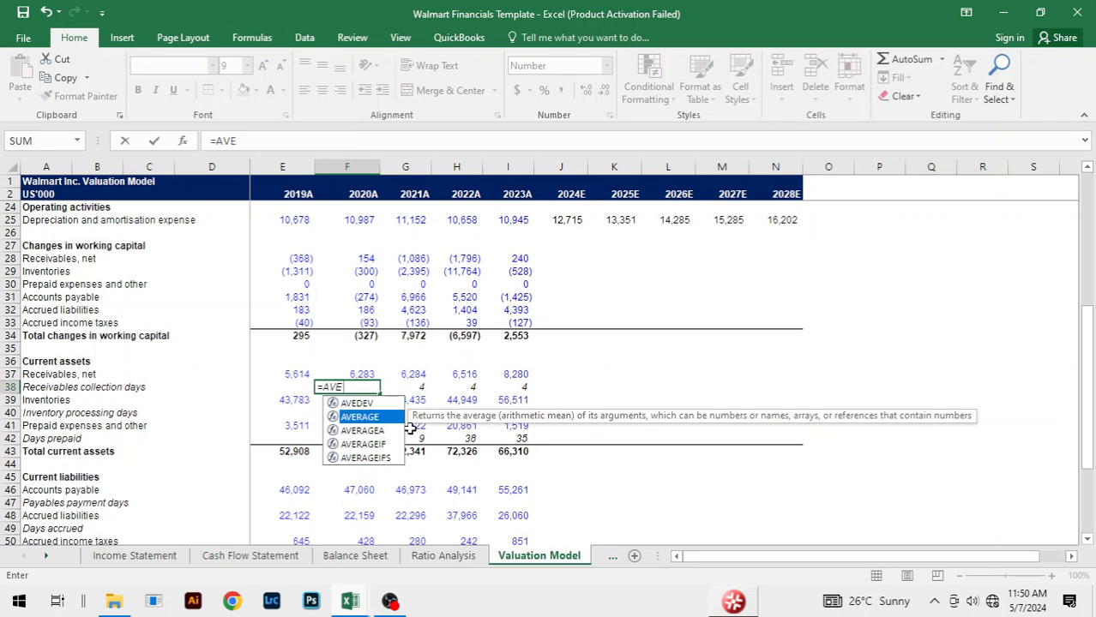
key(Caps_Lock)
key(Tab)
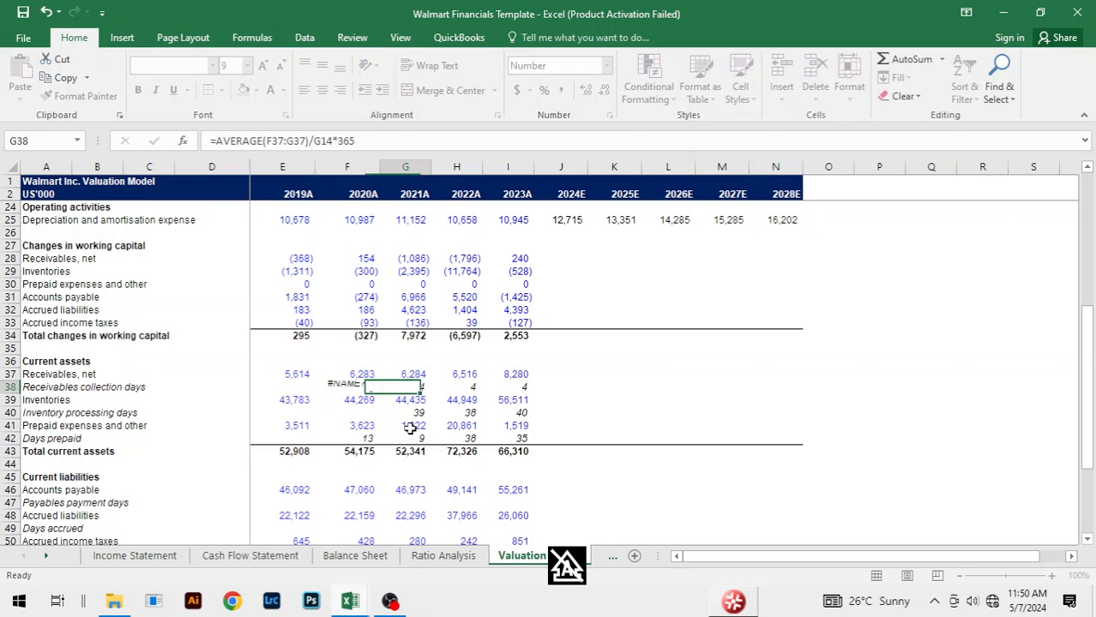
drag(359, 376, 359, 389)
click(360, 388)
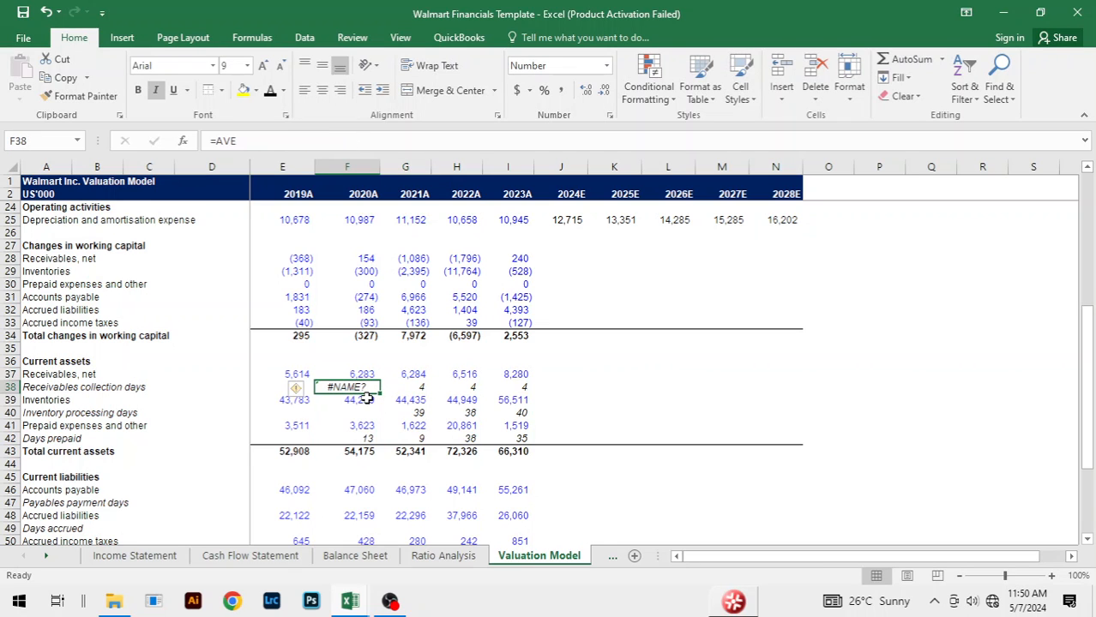
Step: Calculate 2020A Receivables collection days in F38 as the AVERAGE of receivables F37 and E37, divided by revenue F14 and multiplied by the day count
text(=aver)
double_click(369, 403)
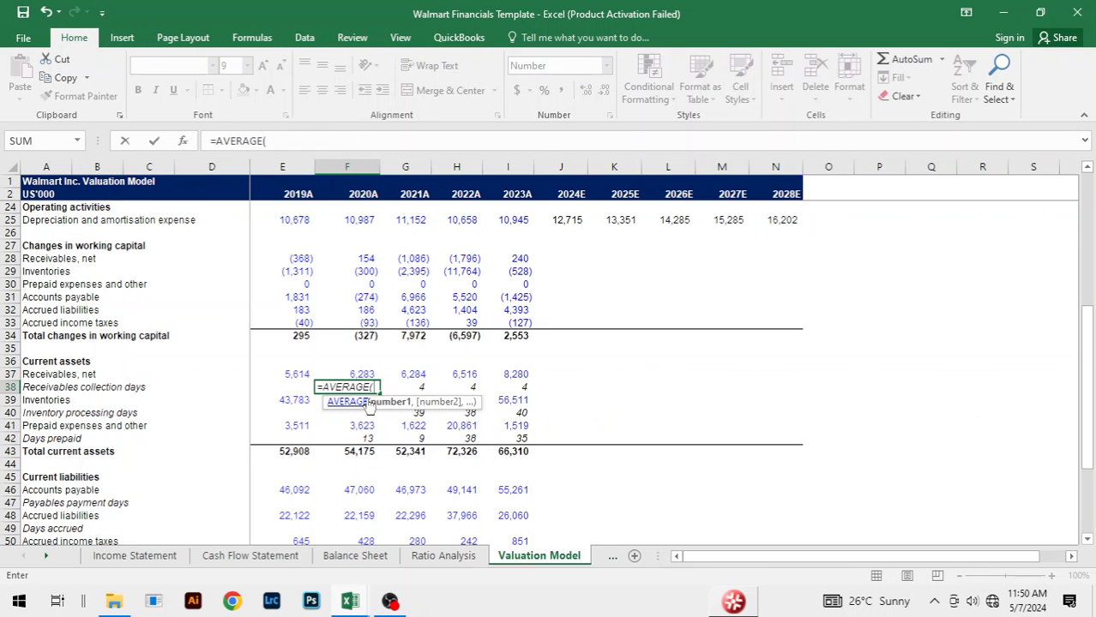
key(Up)
key(Left)
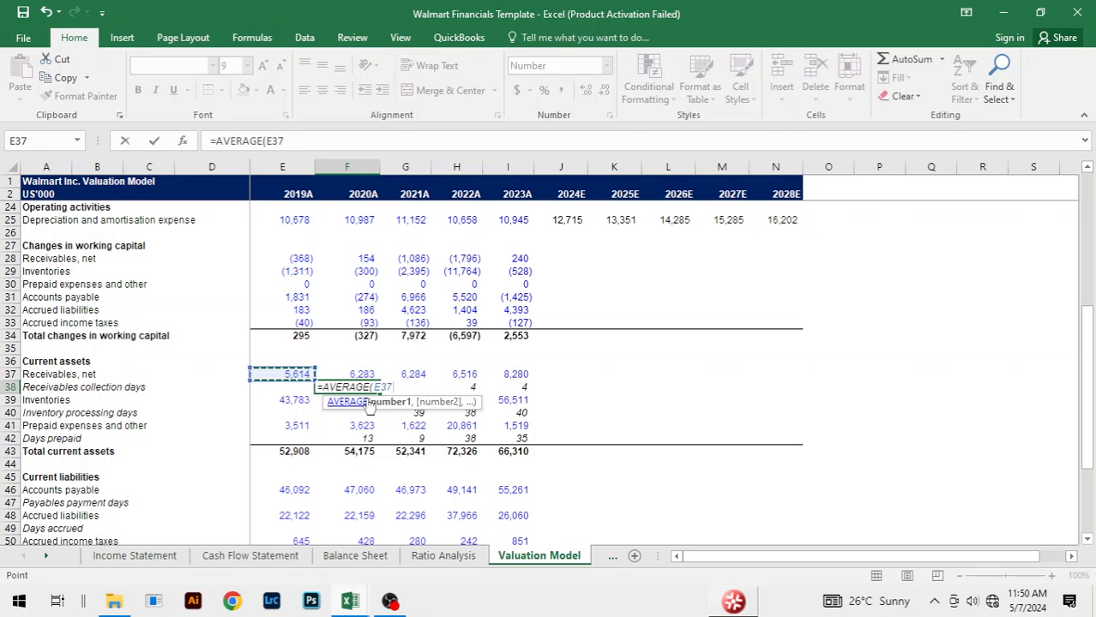
key(Right)
text(,)
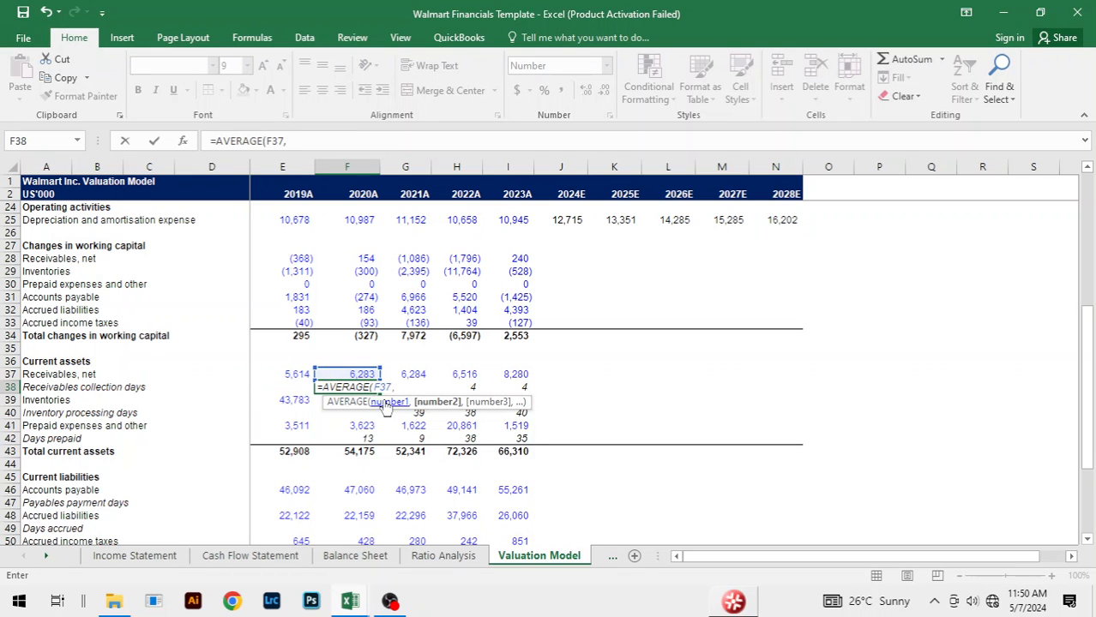
click(283, 378)
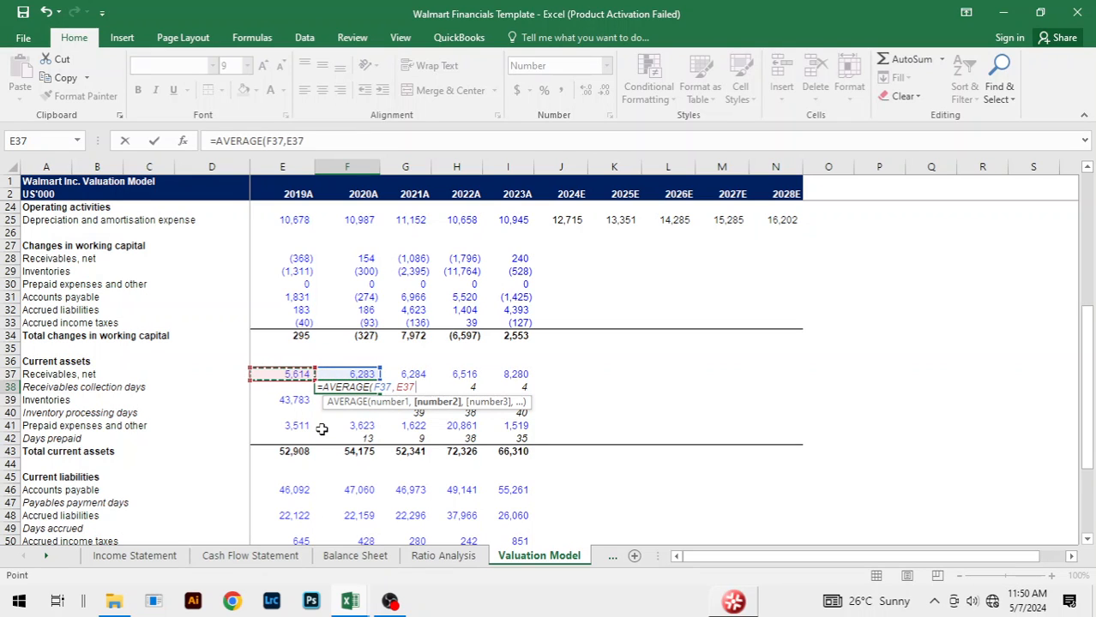
text(/)
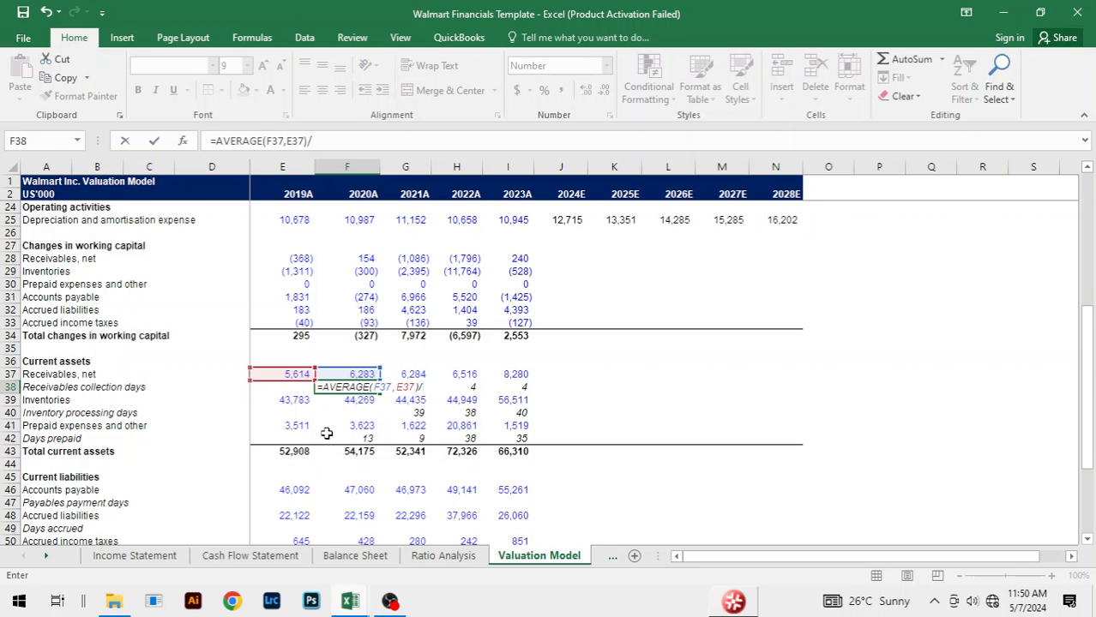
scroll(425, 462, up, 6)
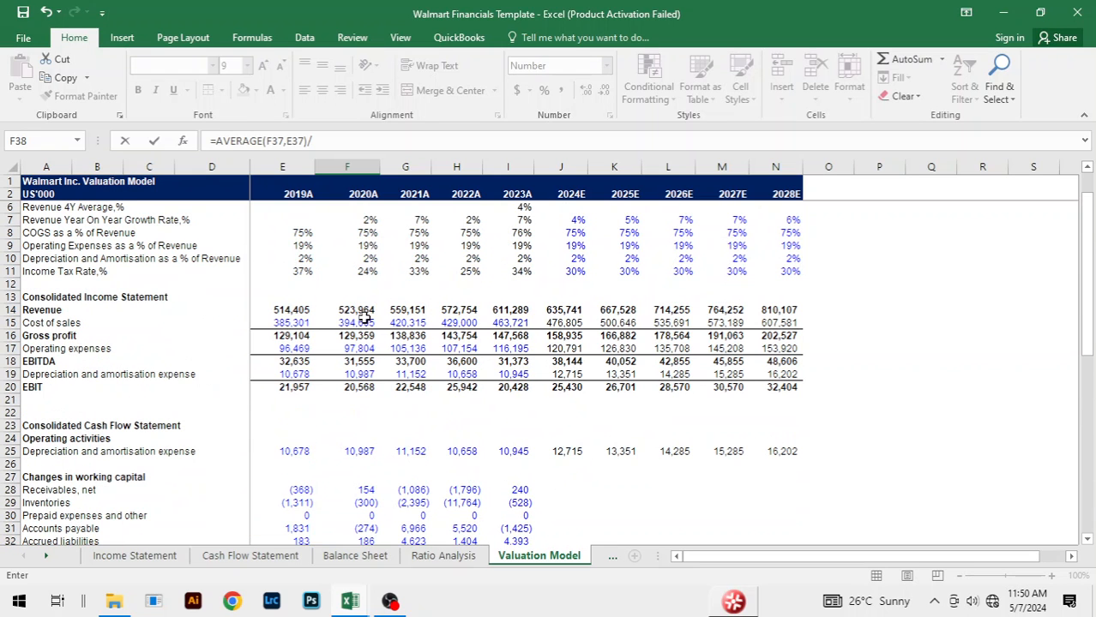
click(365, 310)
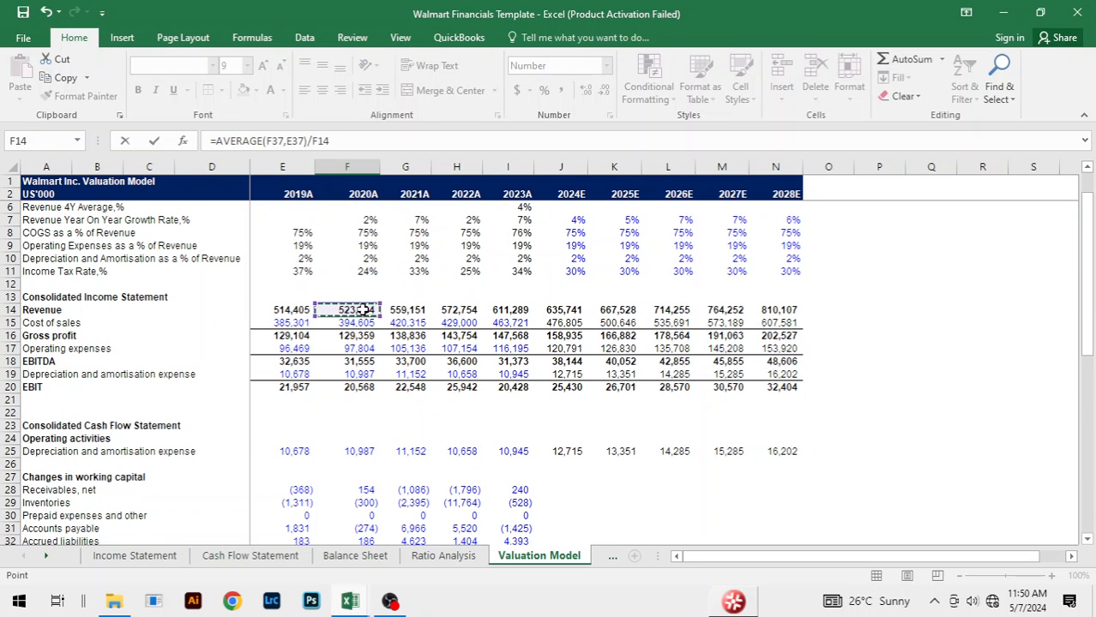
text(*)
key(Return)
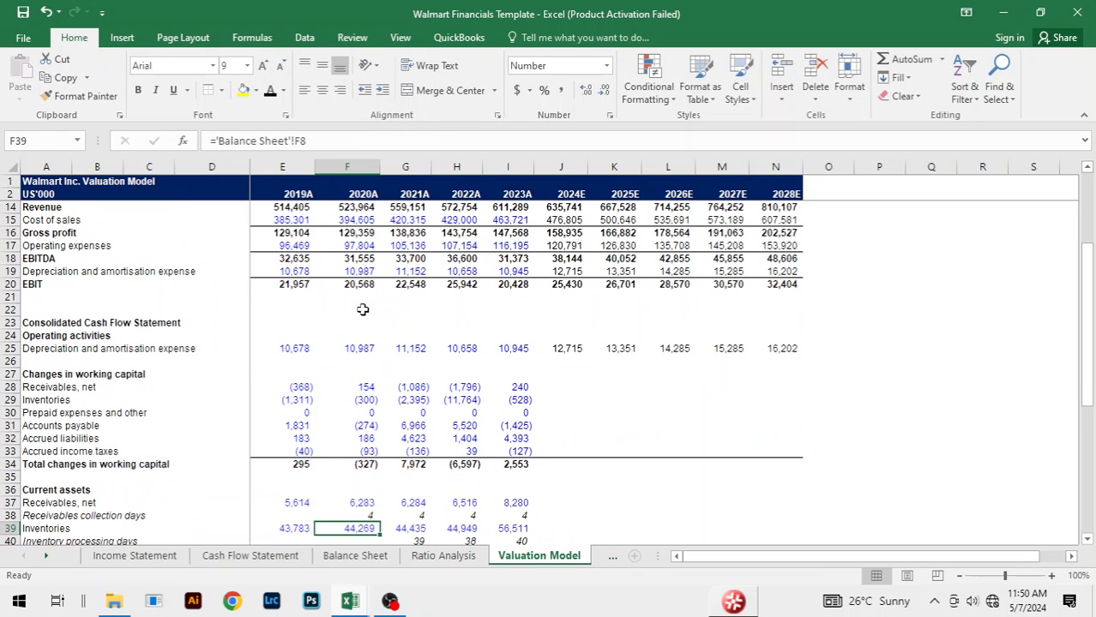
Step: Extend the 2020A Receivables collection days formula in F38 across to 2023A in I38
click(360, 515)
key(shift+Right)
key(shift+Right)
key(shift+Right)
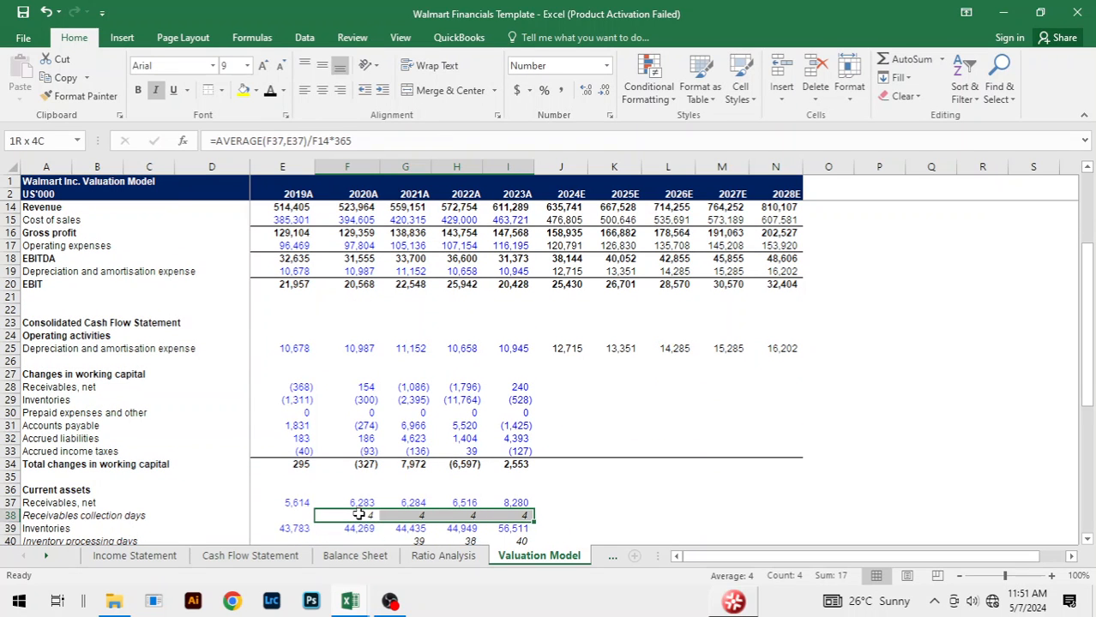
click(618, 503)
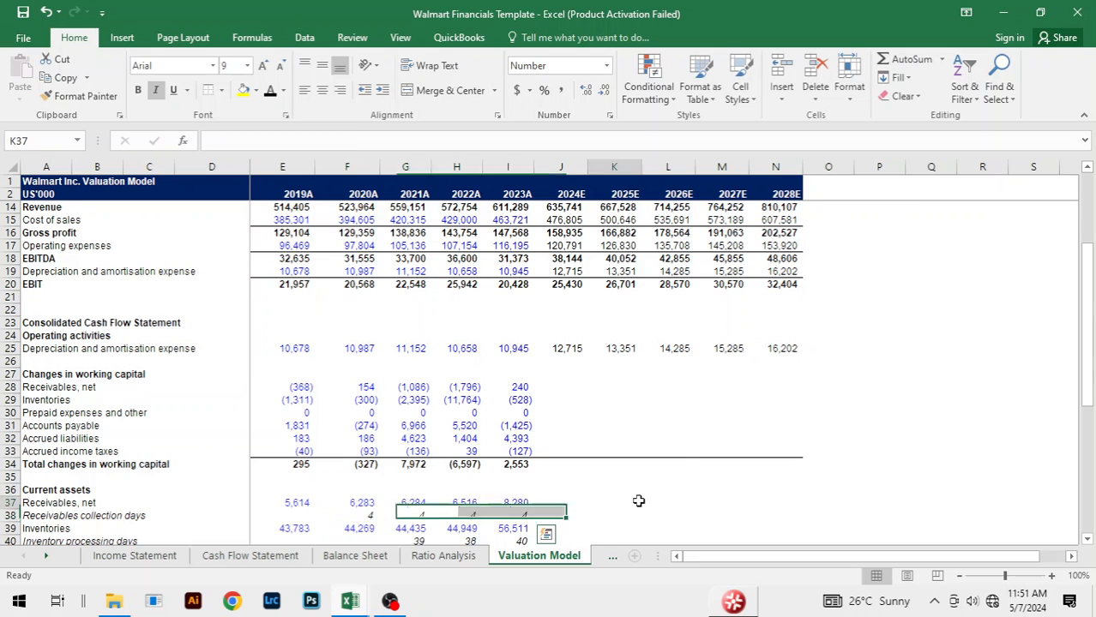
scroll(610, 463, down, 2)
click(607, 452)
click(579, 436)
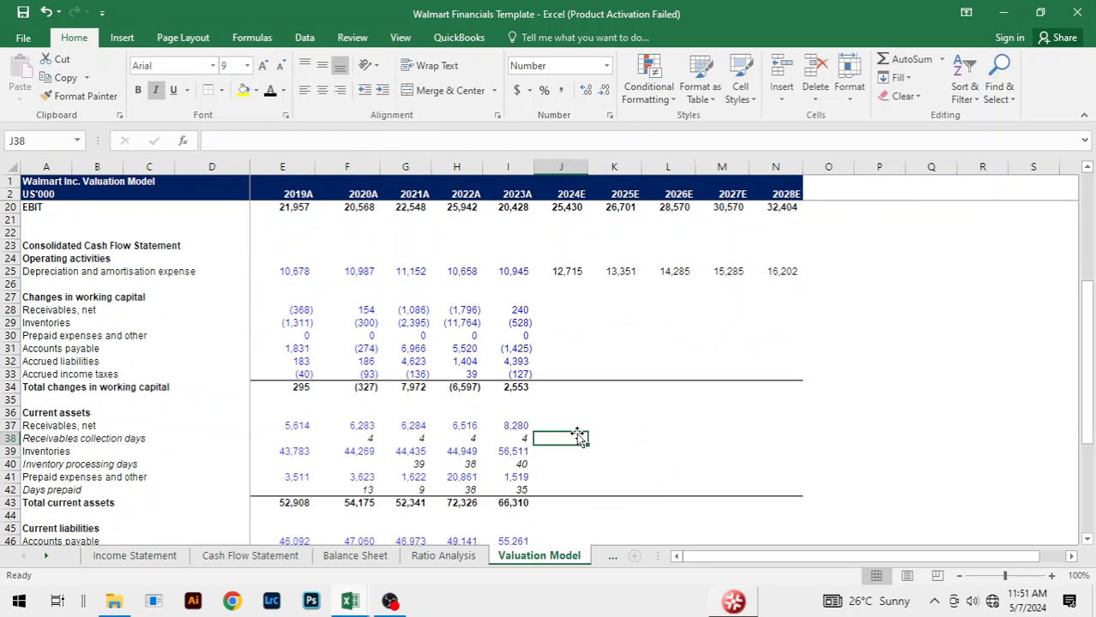
click(598, 461)
click(617, 424)
click(596, 477)
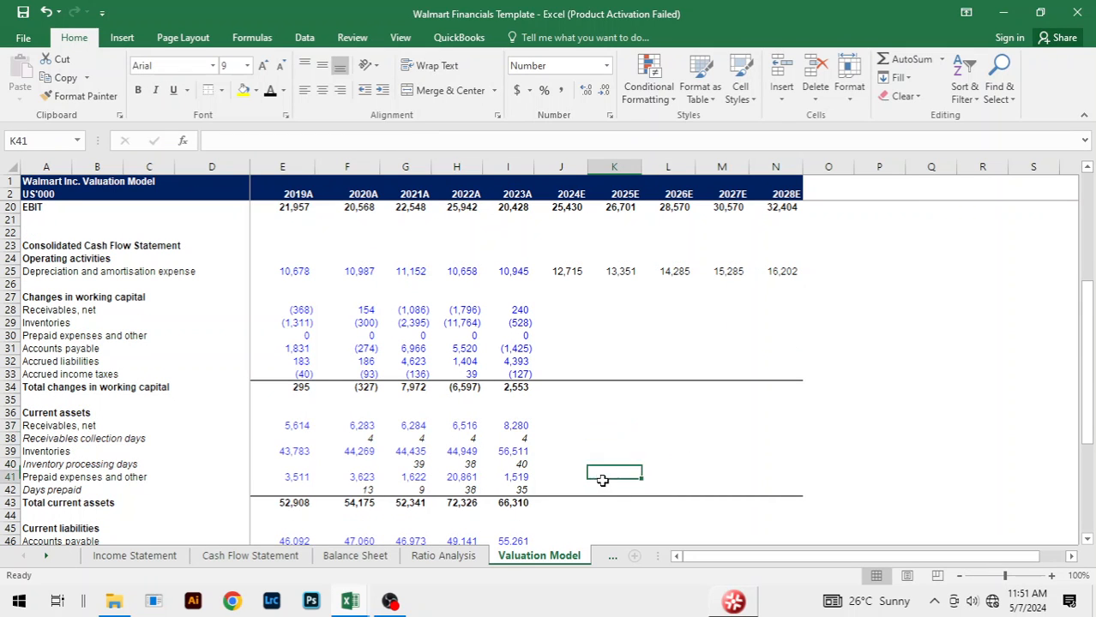
click(596, 452)
scroll(691, 429, down, 2)
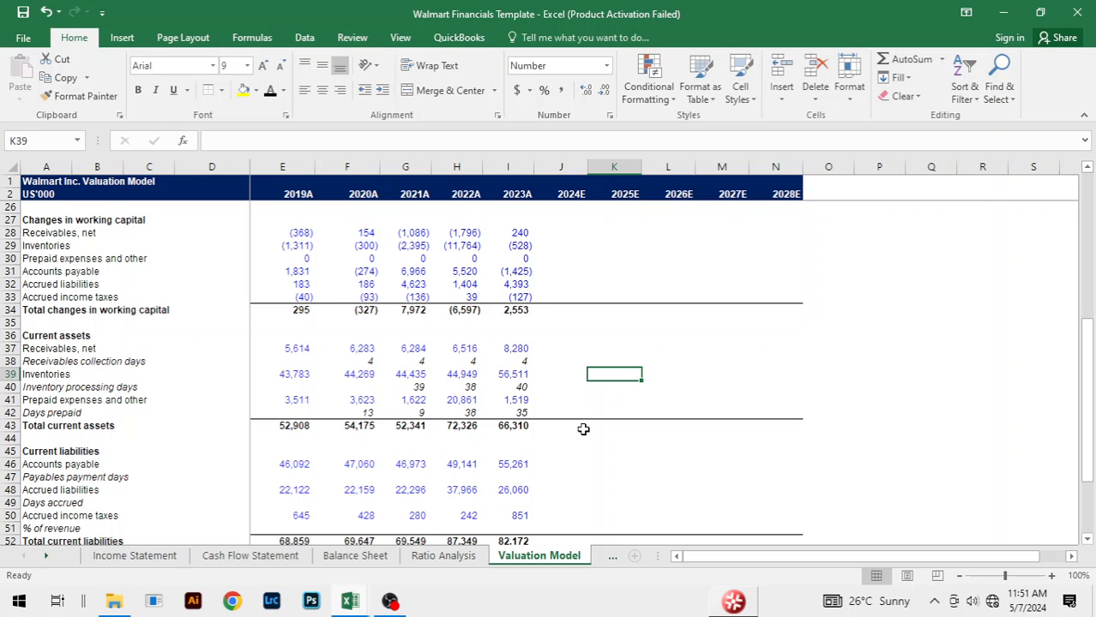
Step: Check the 2021A and 2023A Days prepaid formulas in G42 and I42 of Walmart Financials Copy, tracing the Operating expenses input
key(alt+Tab)
scroll(553, 423, down, 2)
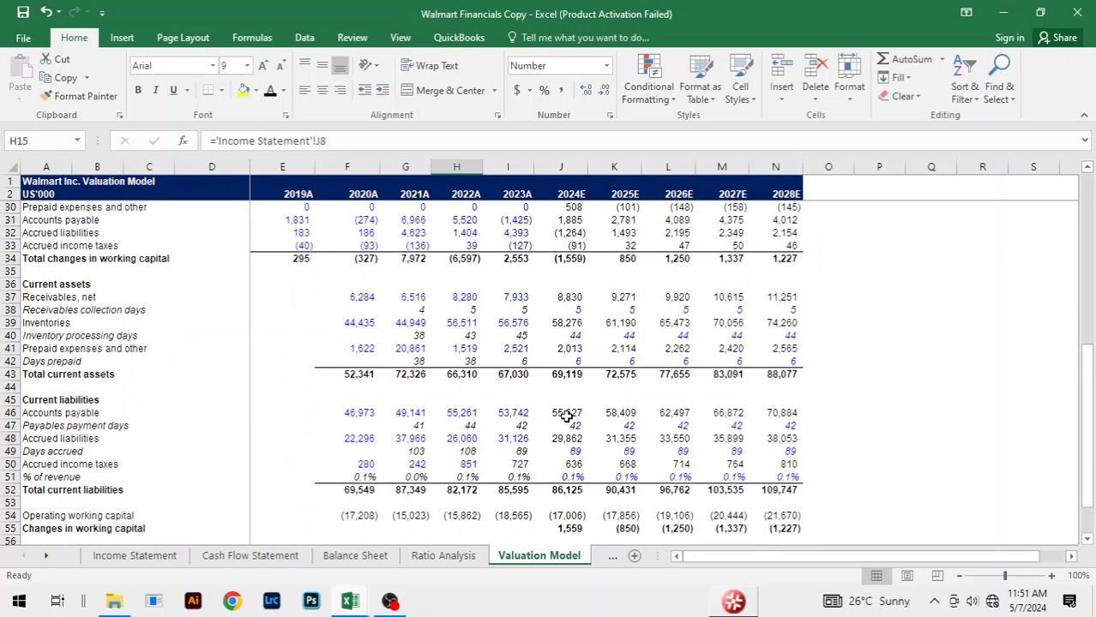
click(420, 361)
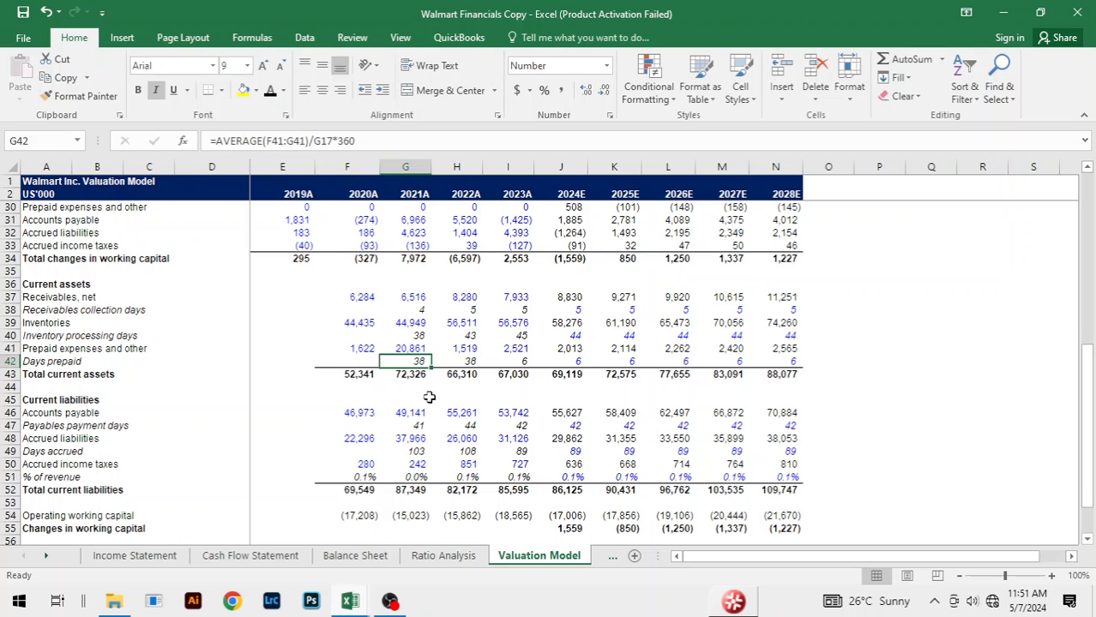
scroll(456, 364, up, 6)
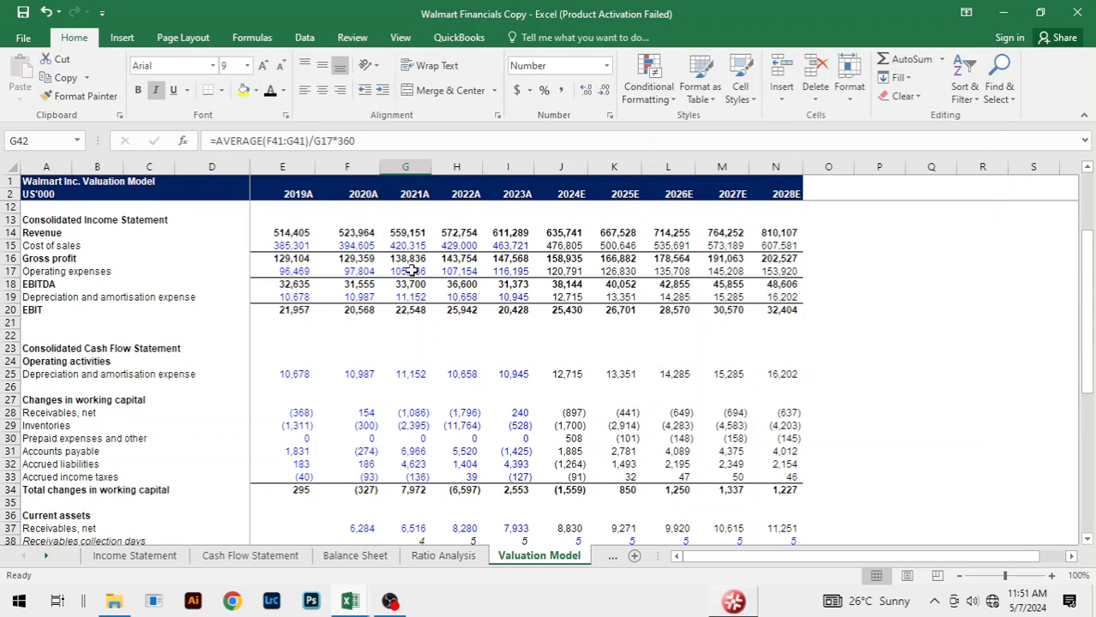
scroll(511, 399, down, 5)
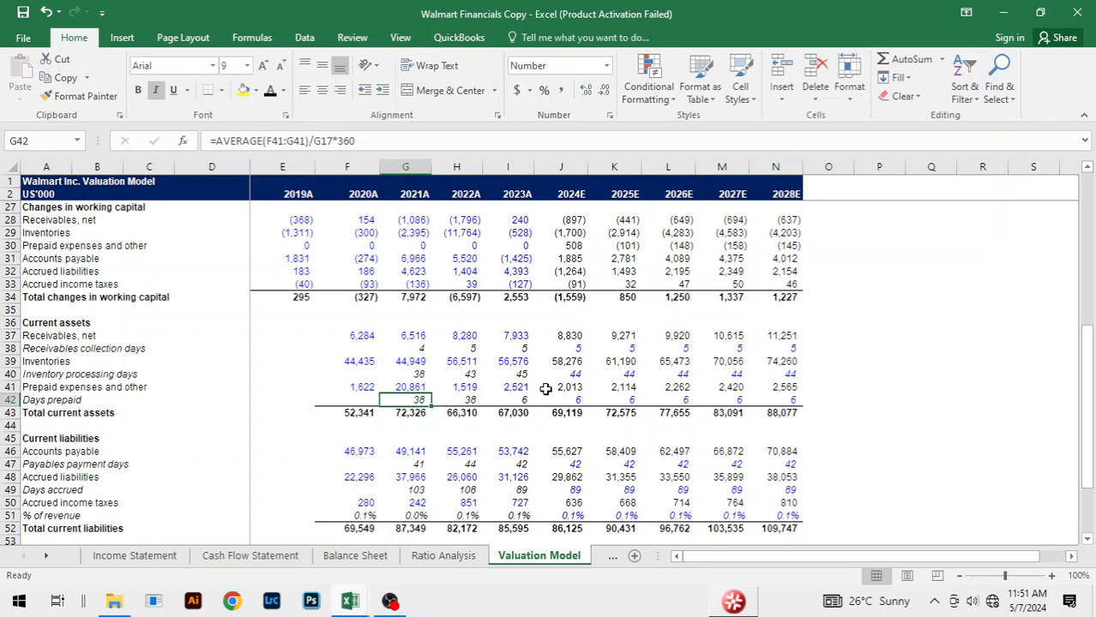
click(518, 400)
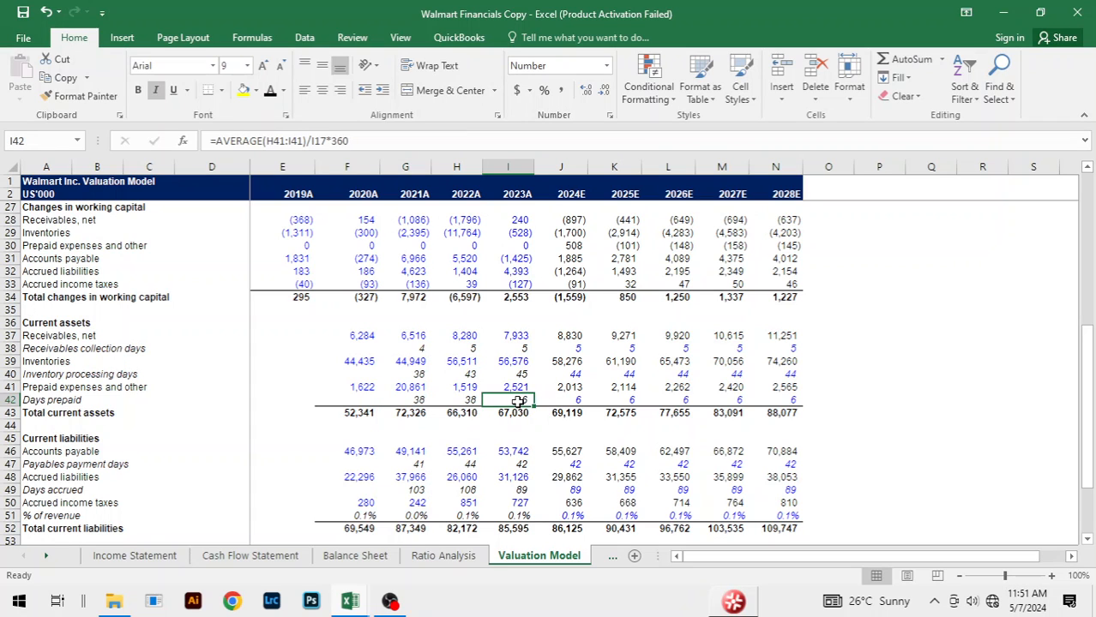
Step: Compare the Balance Sheet reference of 2023A Prepaid expenses and other in I41 between the Walmart Financials Copy and Template workbooks
key(ctrl+Tab)
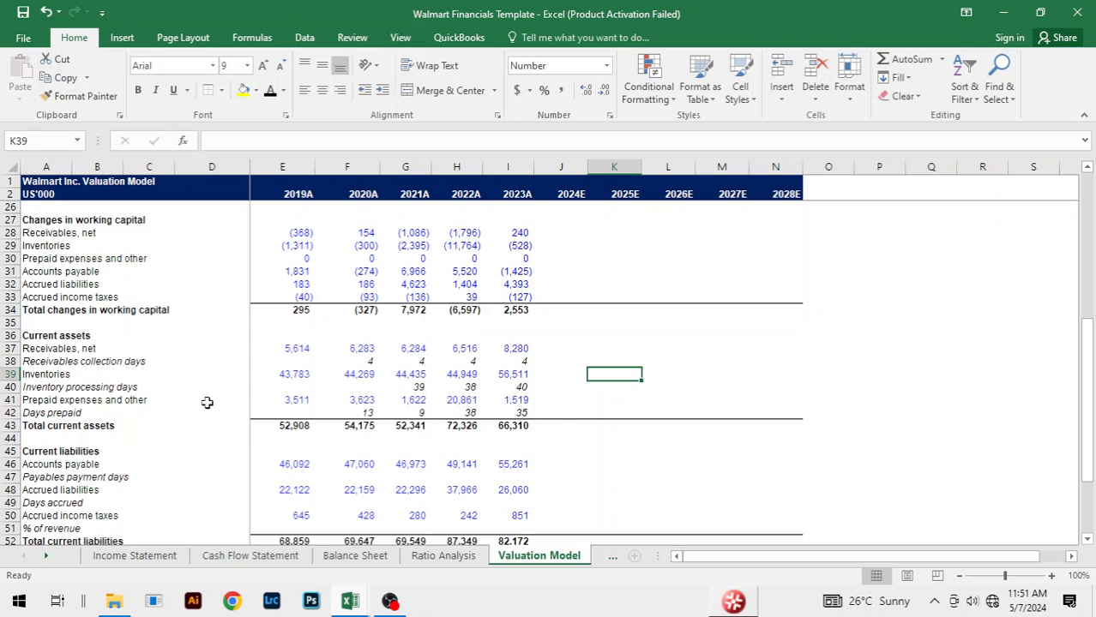
key(ctrl+Tab)
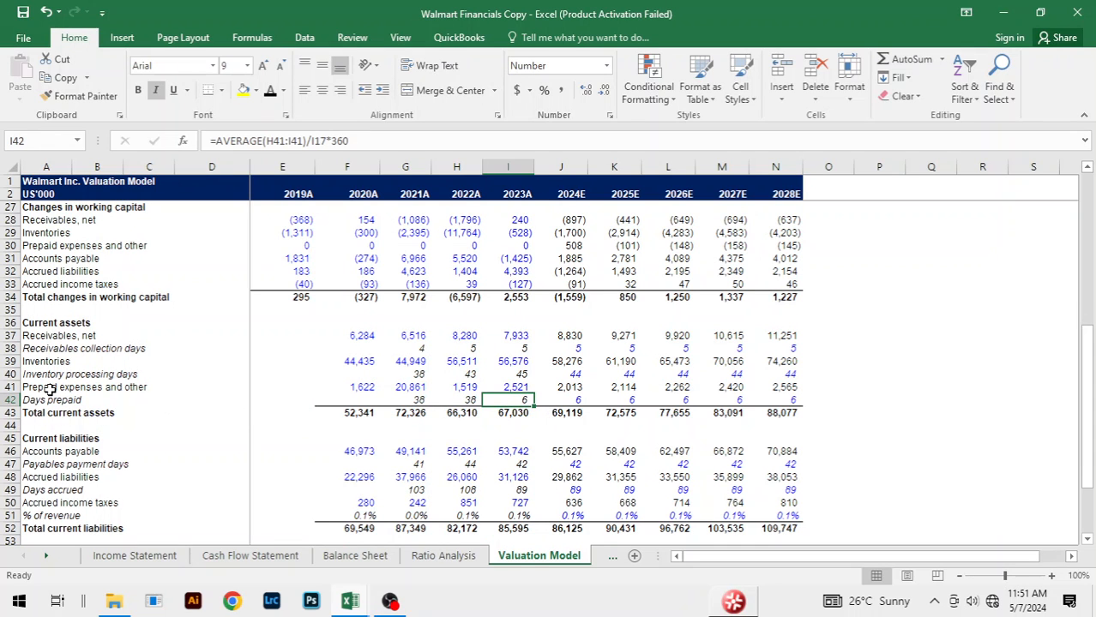
click(531, 386)
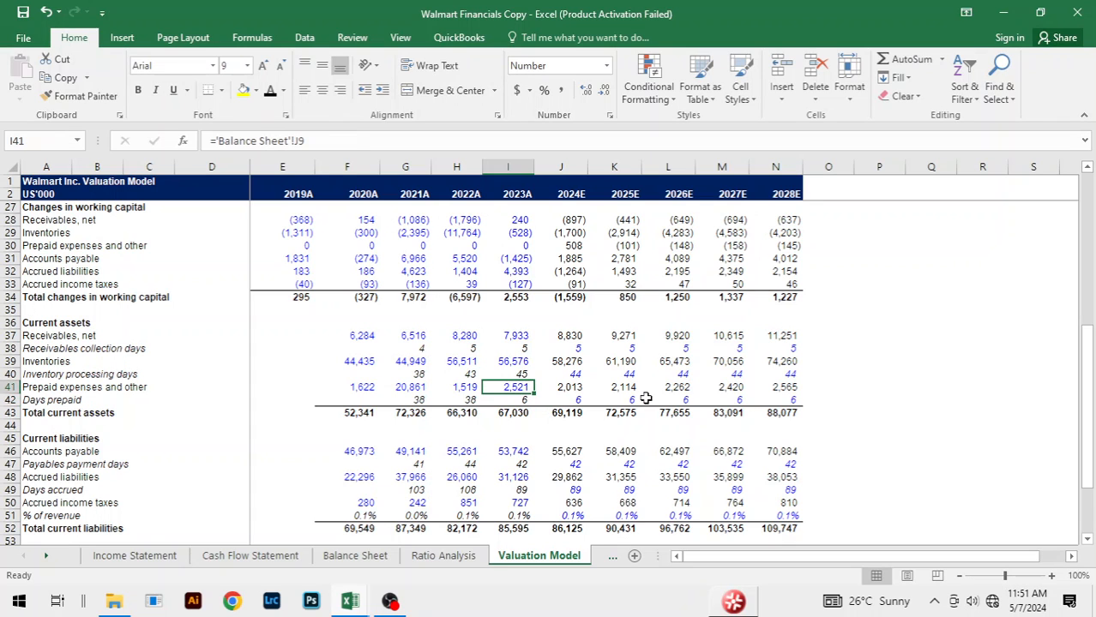
key(alt+Tab)
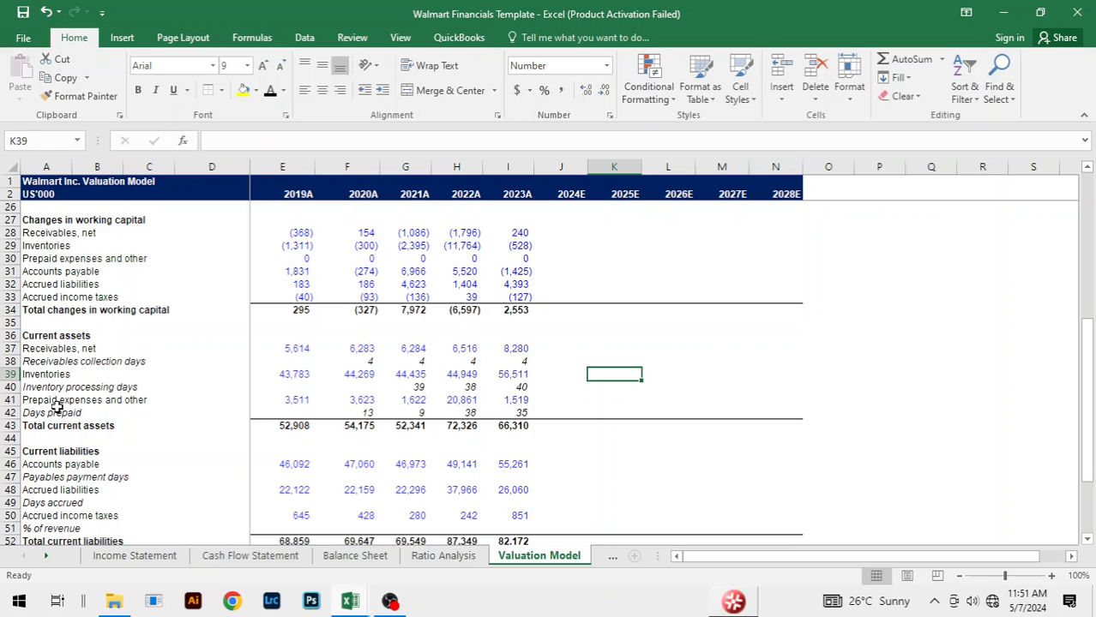
click(514, 401)
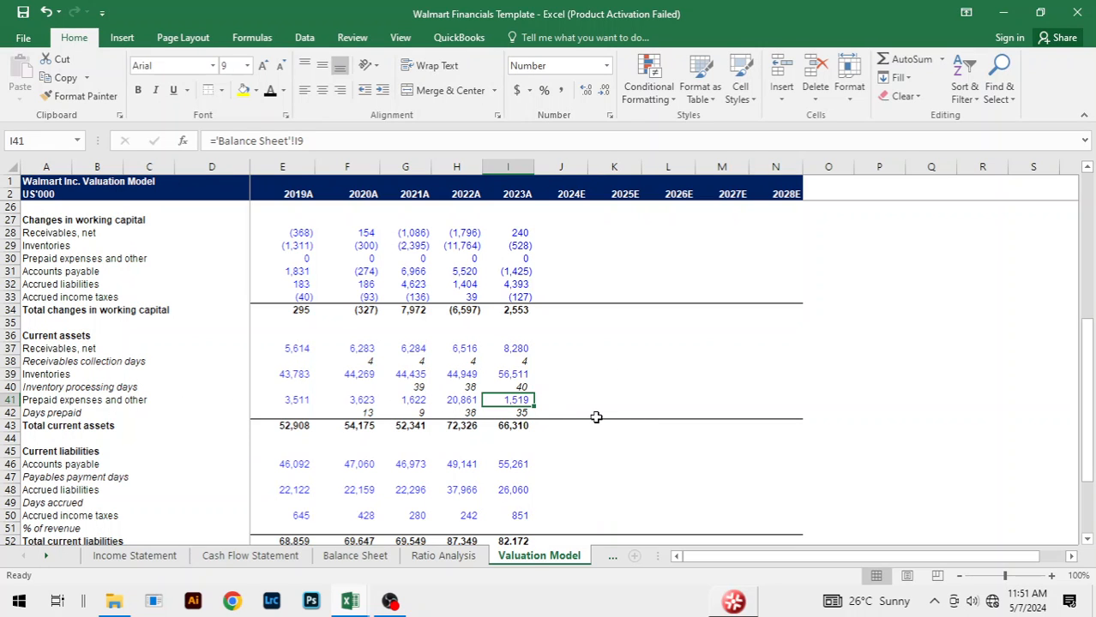
key(alt+Tab)
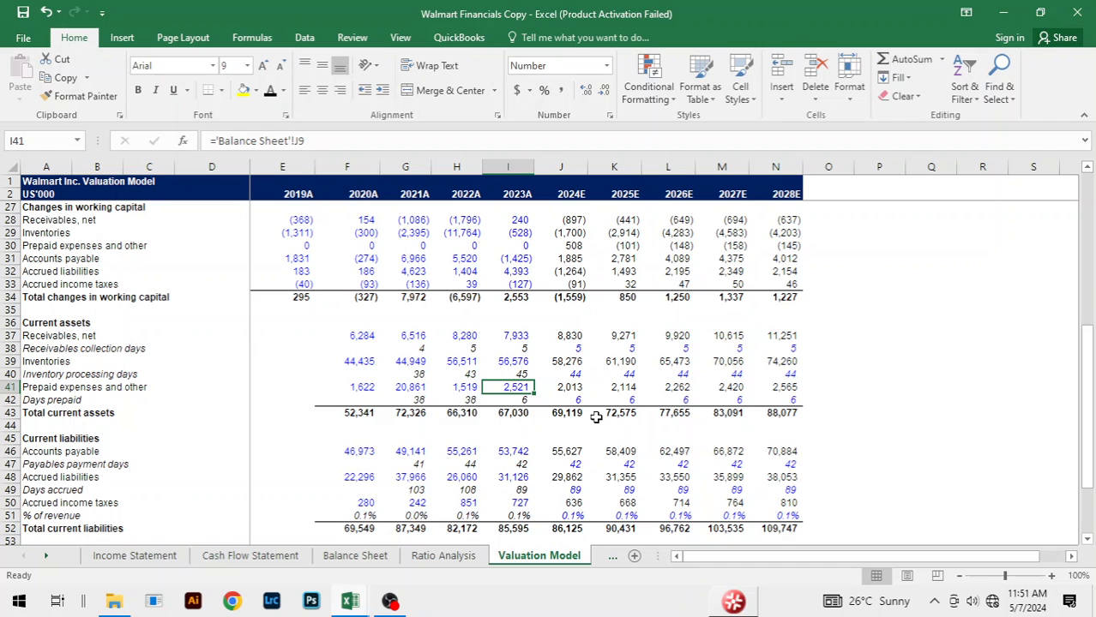
Step: Compare the Balance Sheet reference of 2023A Inventories in I39 between the Walmart Financials Template and Copy workbooks
key(alt+Tab)
click(504, 375)
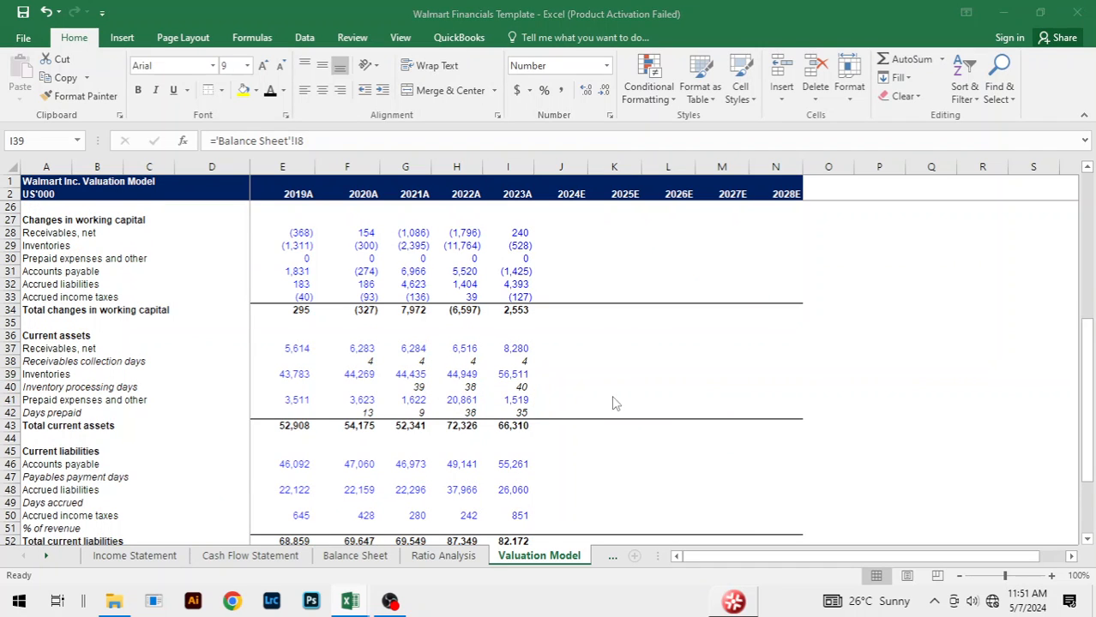
key(alt+Tab)
click(515, 360)
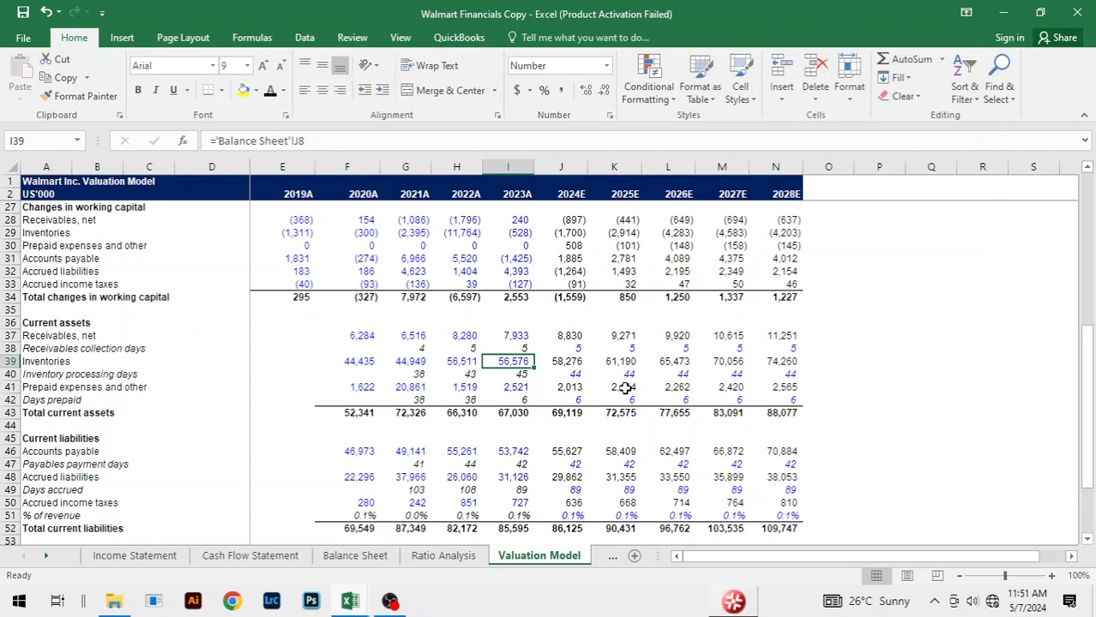
key(alt+Tab)
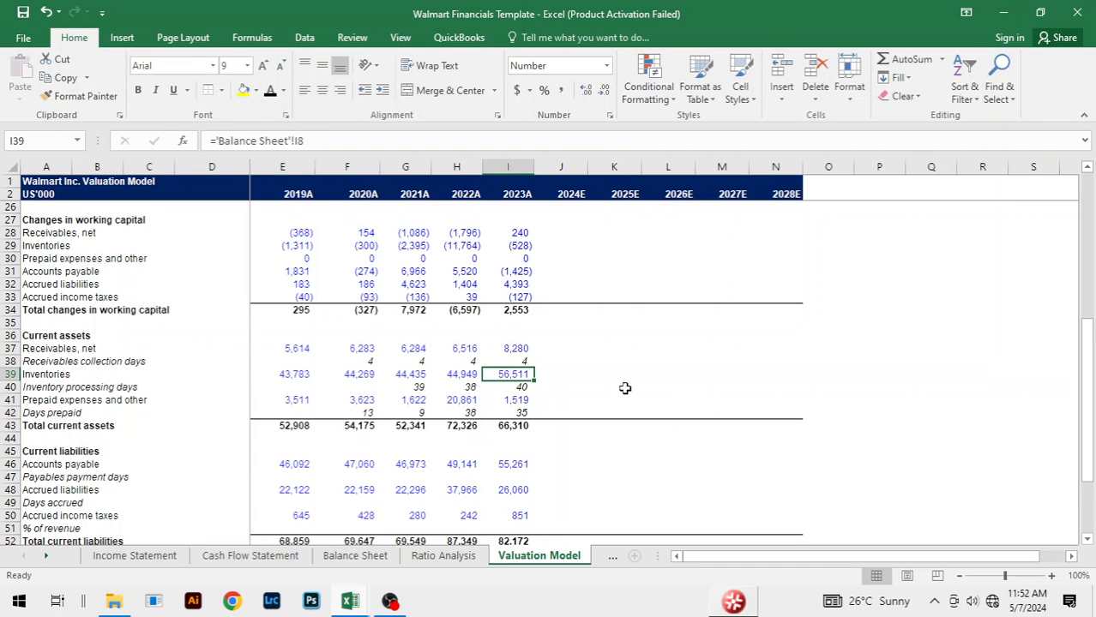
key(alt+Tab)
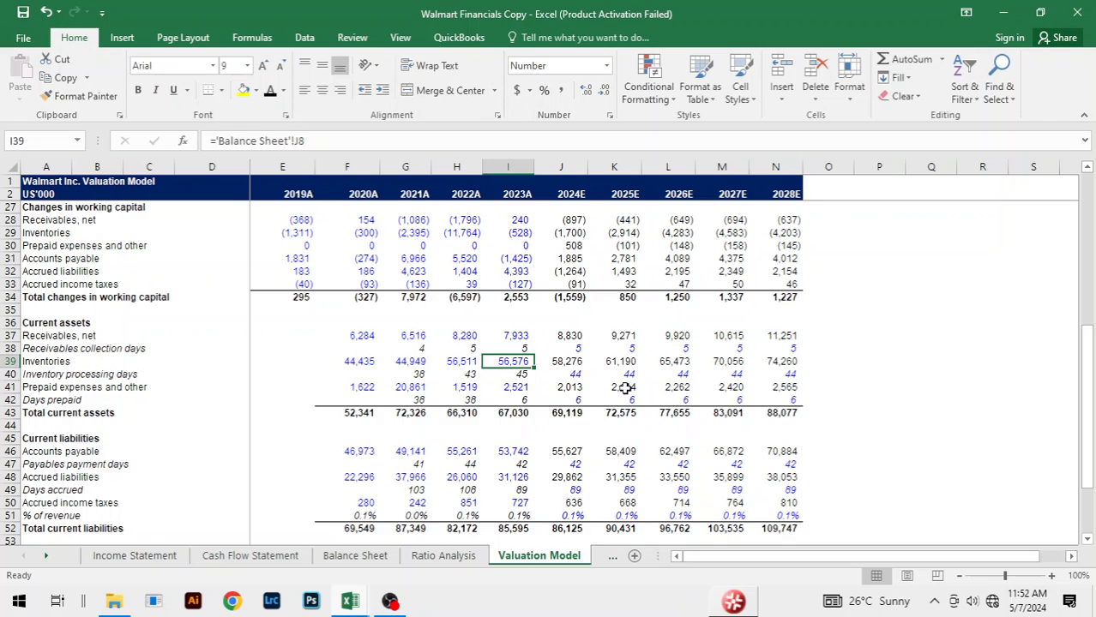
key(alt+Tab)
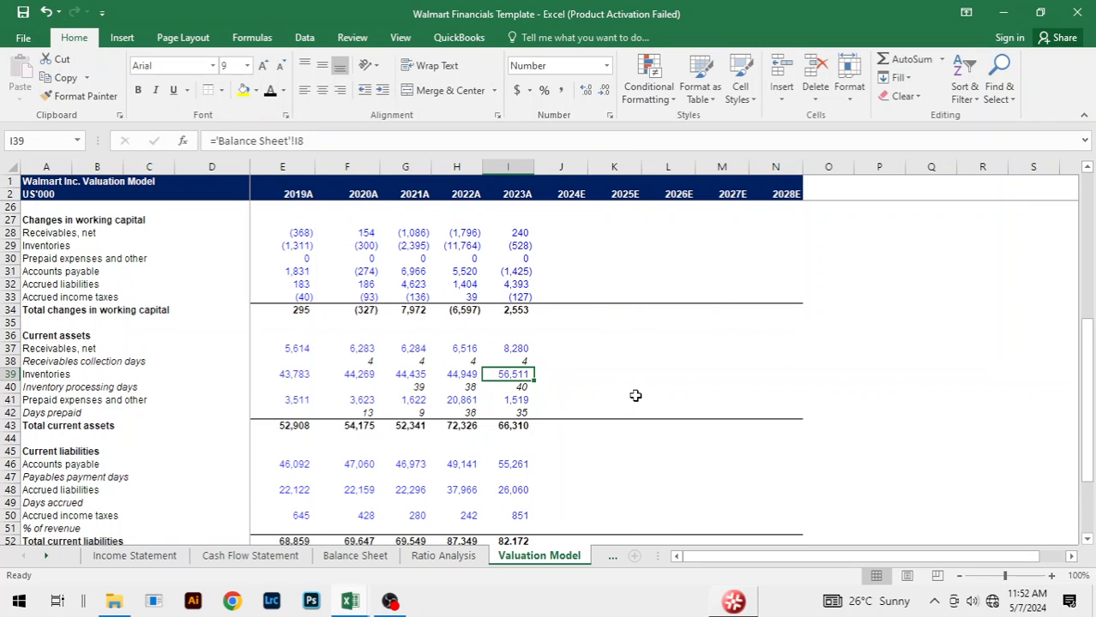
Step: Relink 2019A Receivables, net in E37 to Balance Sheet cell F7 and fill the formula across to 2023A
click(296, 351)
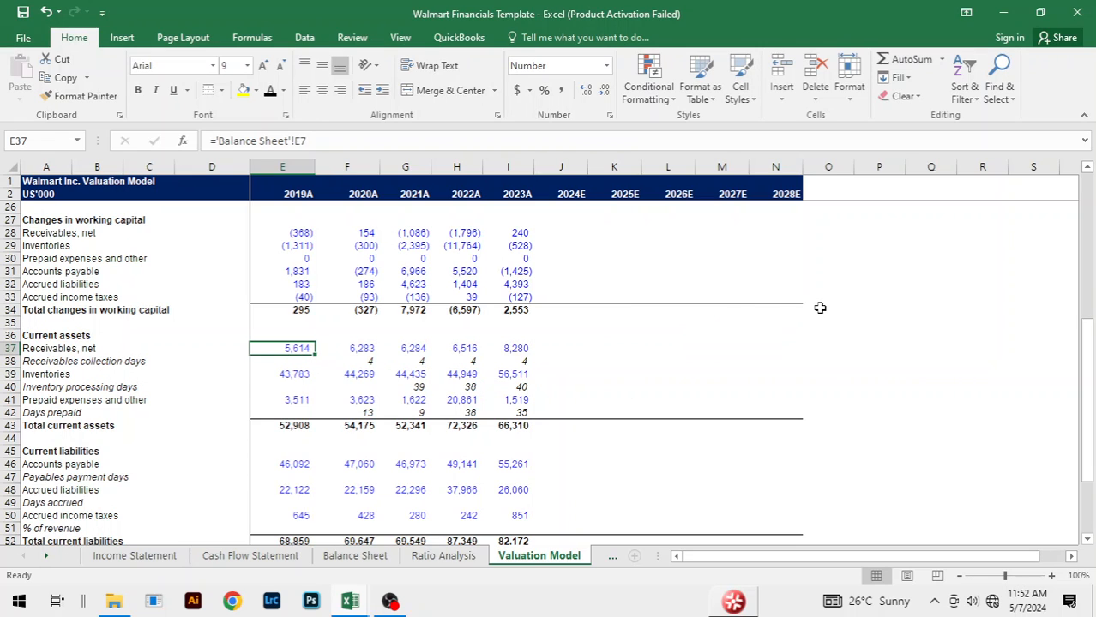
text(=)
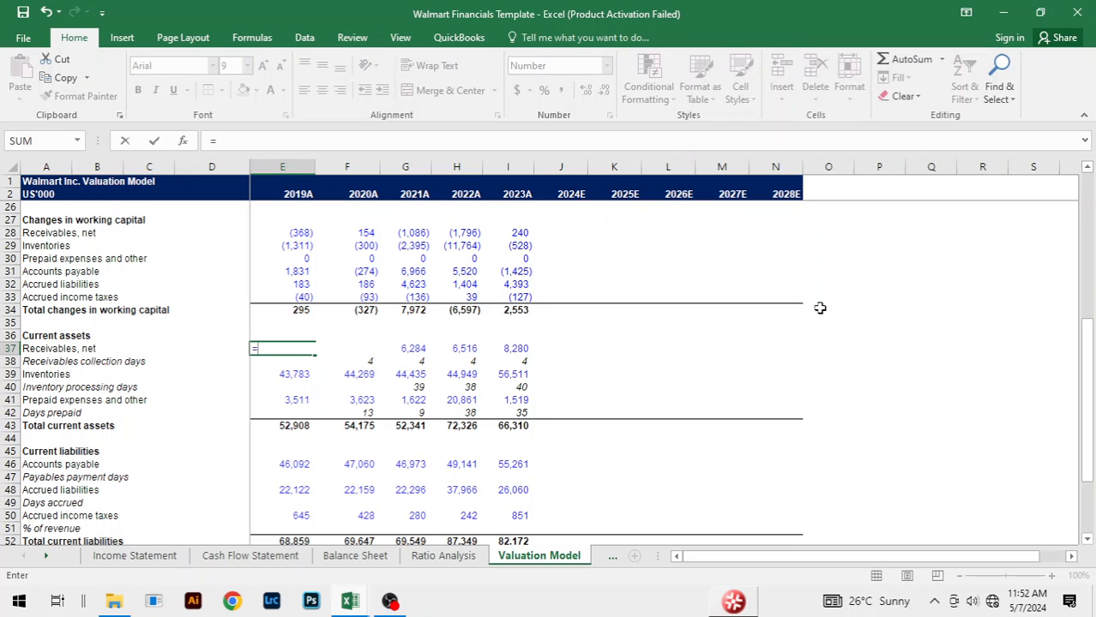
key(ctrl+Page_Up)
key(ctrl+Page_Up)
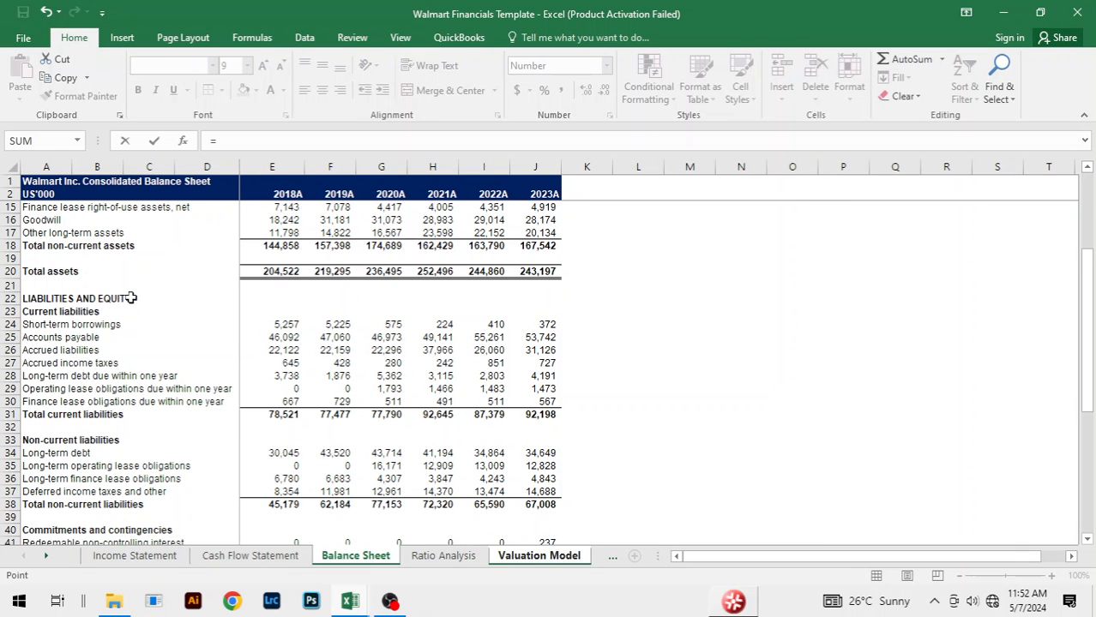
scroll(275, 288, up, 3)
scroll(274, 289, up, 1)
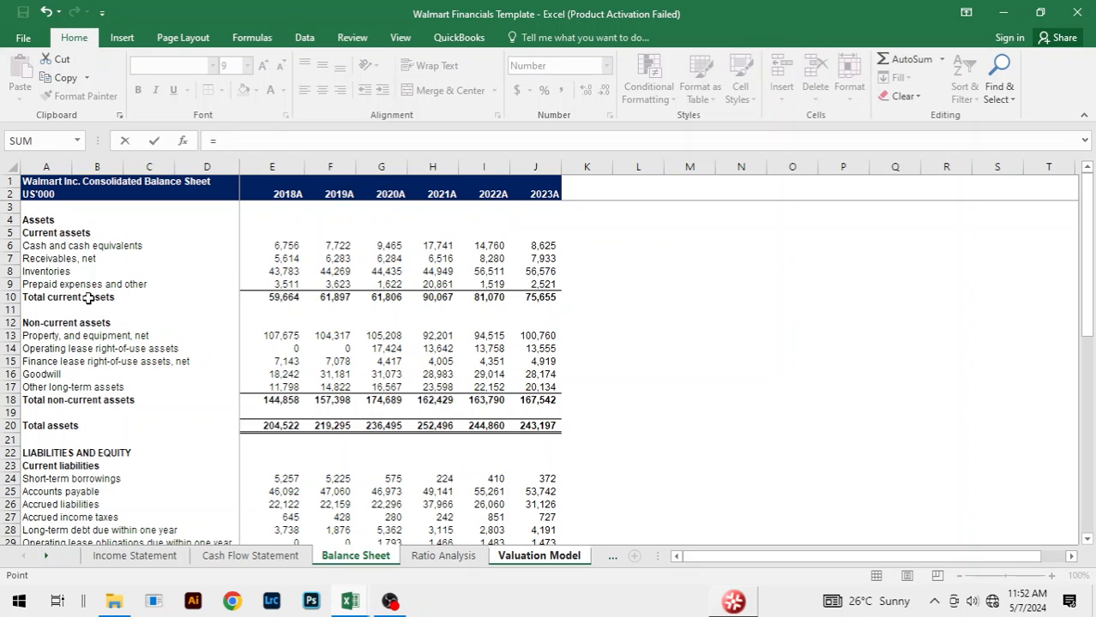
click(337, 261)
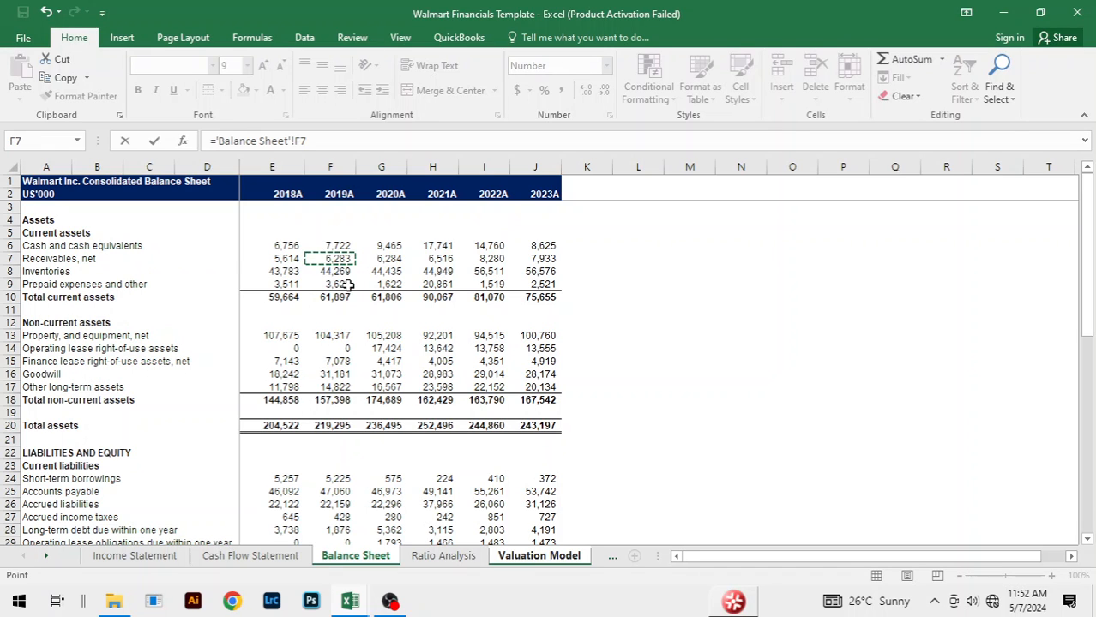
key(Return)
key(Up)
key(shift+Right)
key(shift+Right)
key(shift+Right)
key(shift+Right)
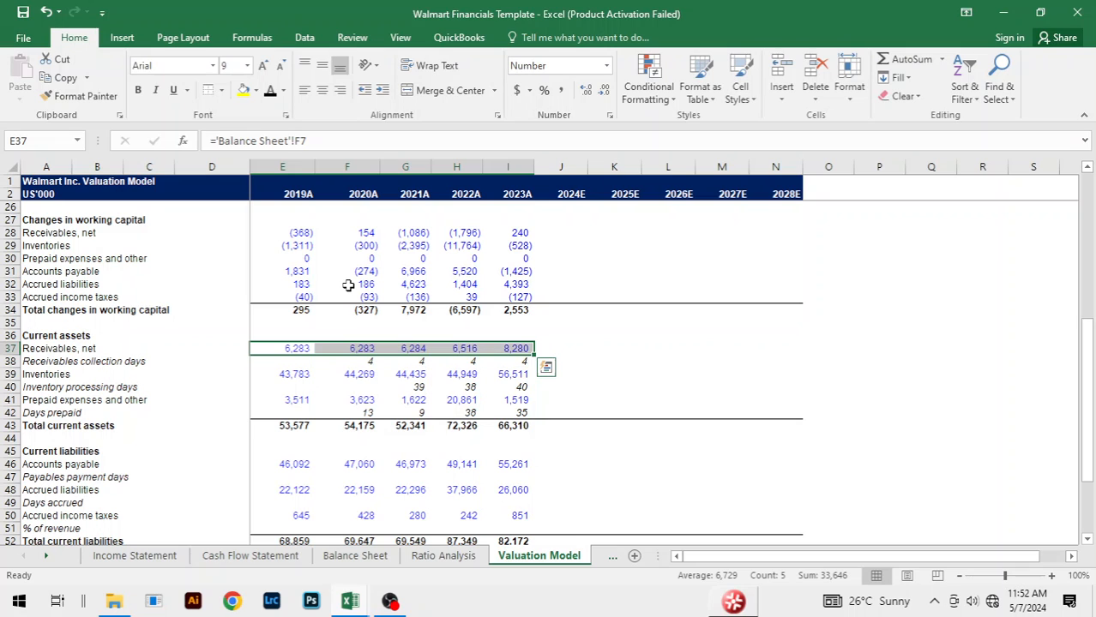
key(ctrl+r)
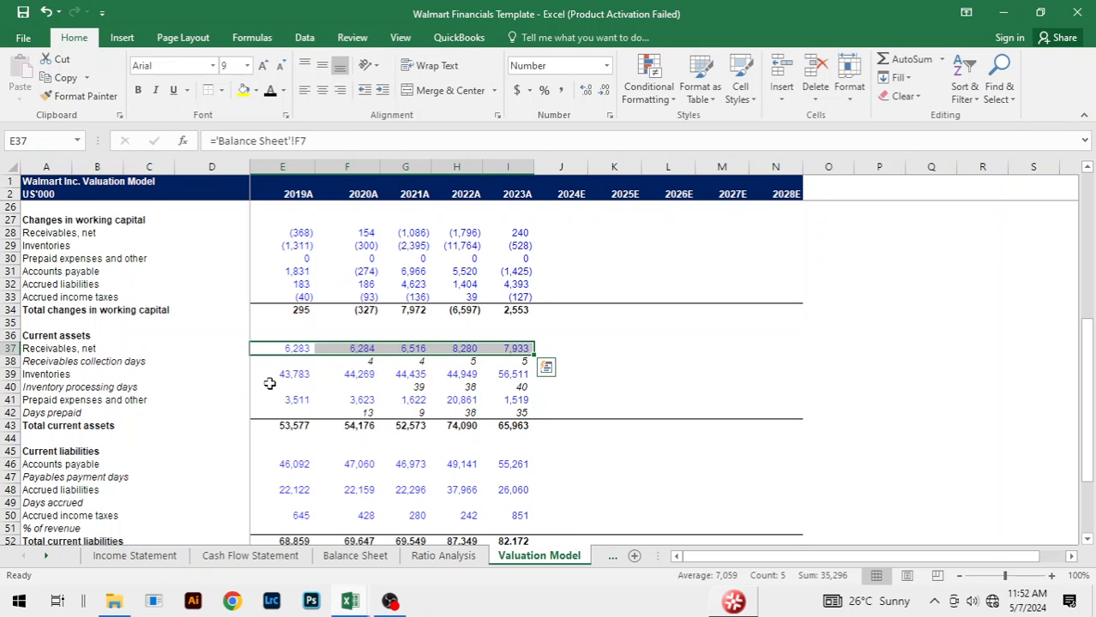
Step: Relink 2019A Inventories in E39 to Balance Sheet cell F8 and fill the formula across to 2023A
click(297, 372)
text(=)
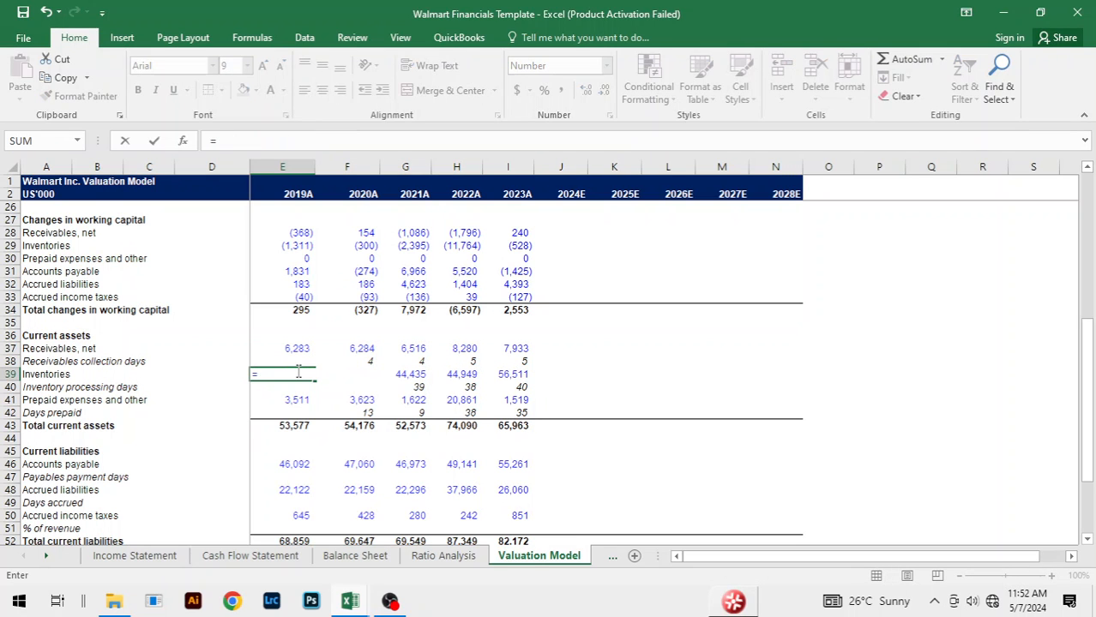
key(ctrl+Page_Up)
key(ctrl+Page_Up)
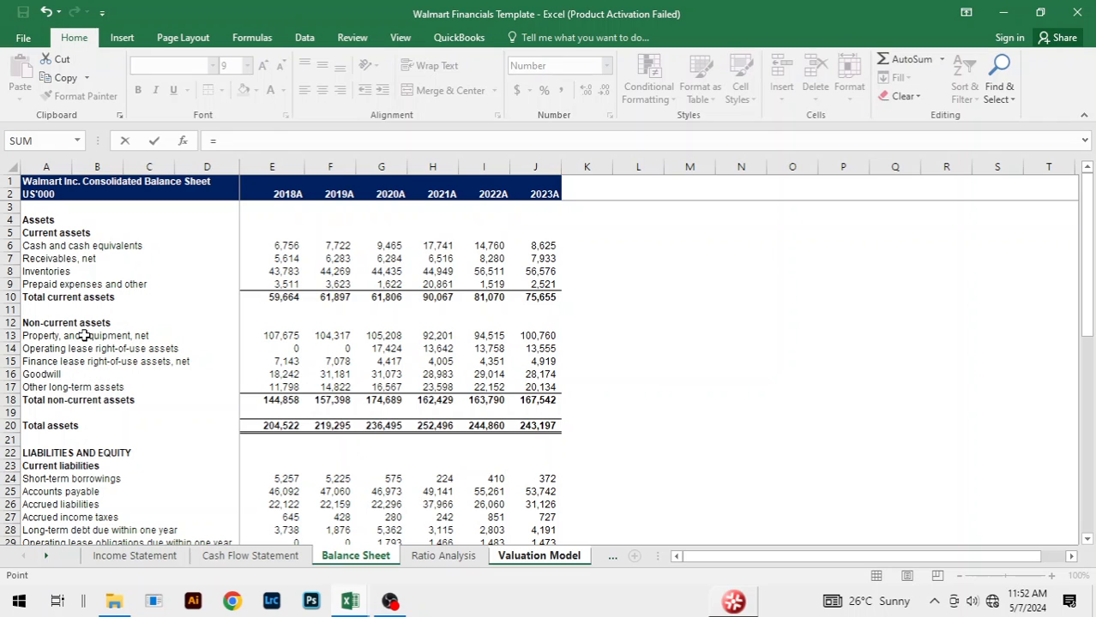
click(330, 271)
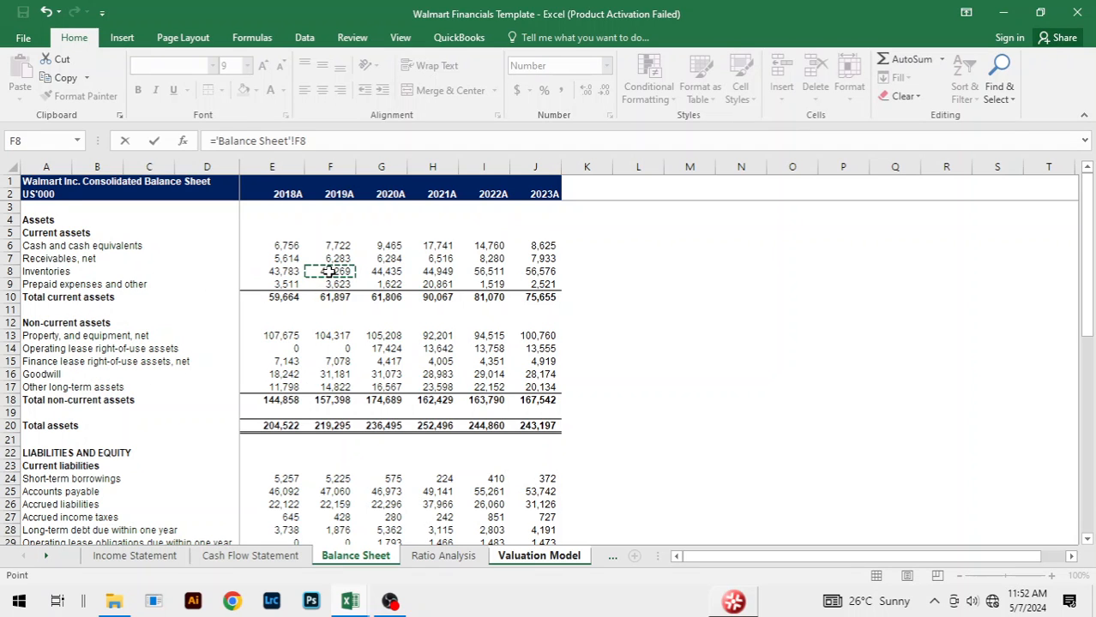
key(ctrl+Return)
key(shift+Right)
key(shift+Right)
key(shift+Right)
key(shift+Right)
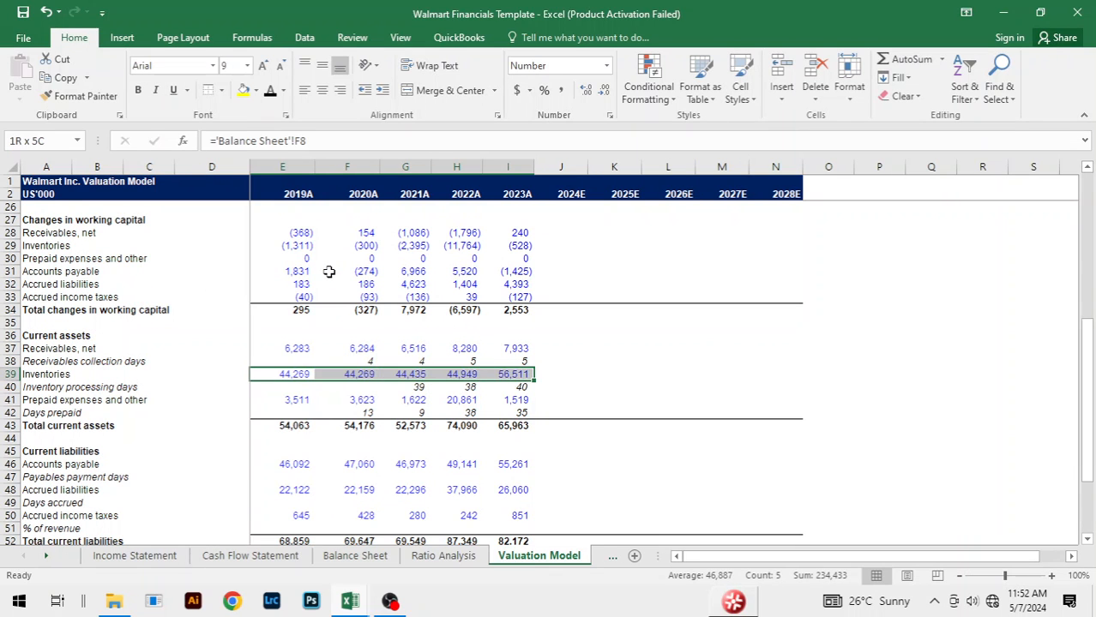
key(ctrl+r)
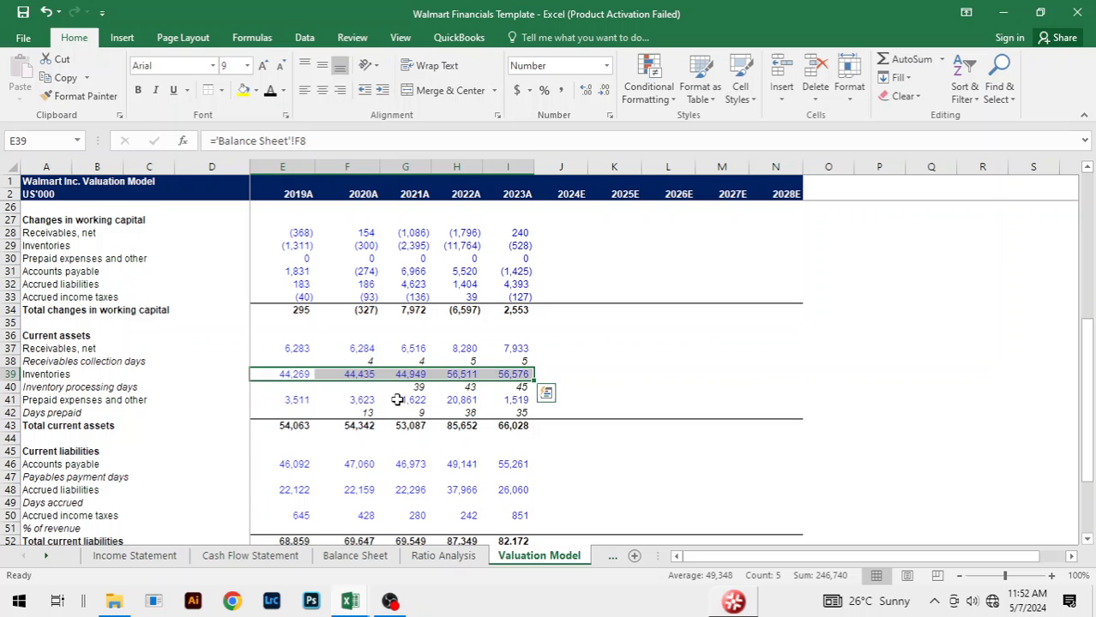
Step: Relink 2019A Prepaid expenses and other in E41 to Balance Sheet cell F9 and fill the formula across to 2023A
click(295, 400)
text(=)
key(ctrl+Page_Up)
key(ctrl+Page_Up)
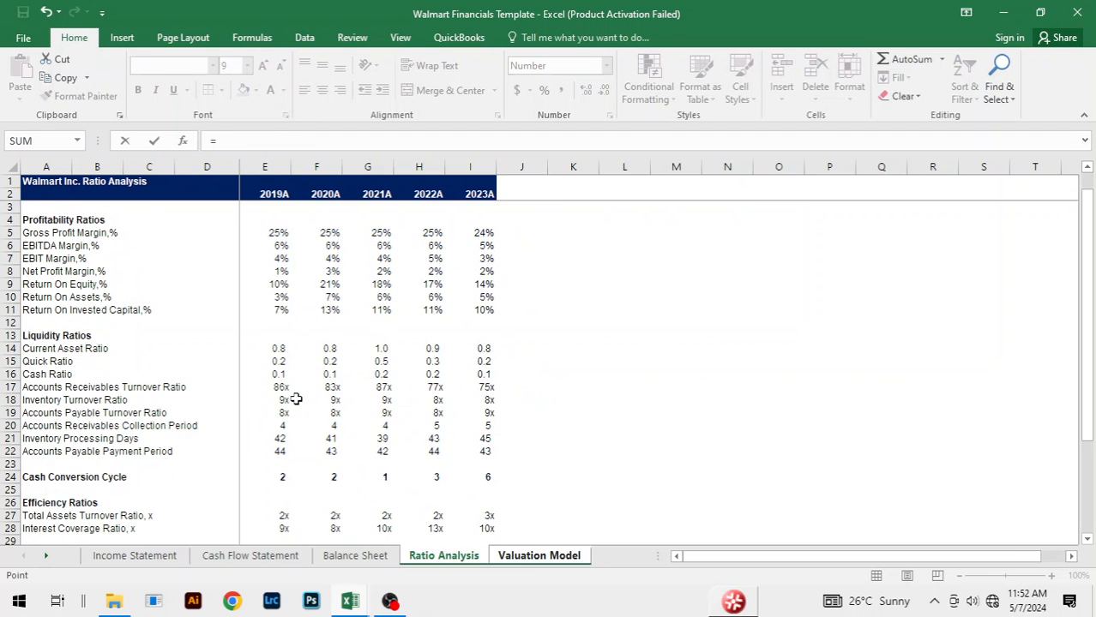
click(338, 285)
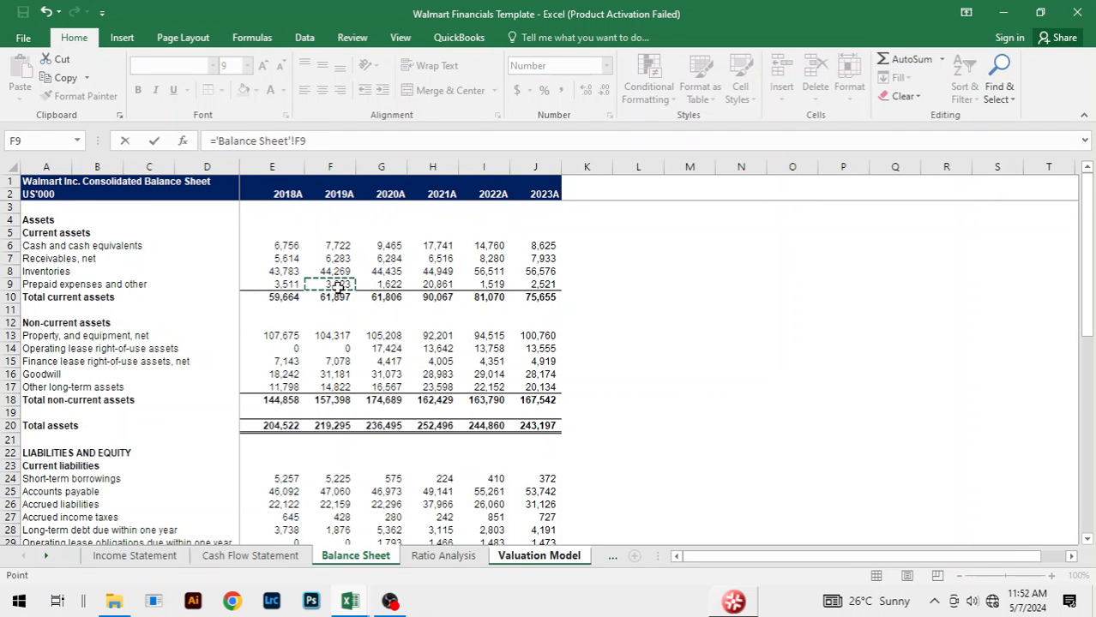
key(Return)
key(Up)
key(shift+Right)
key(shift+Right)
key(shift+Right)
key(shift+Right)
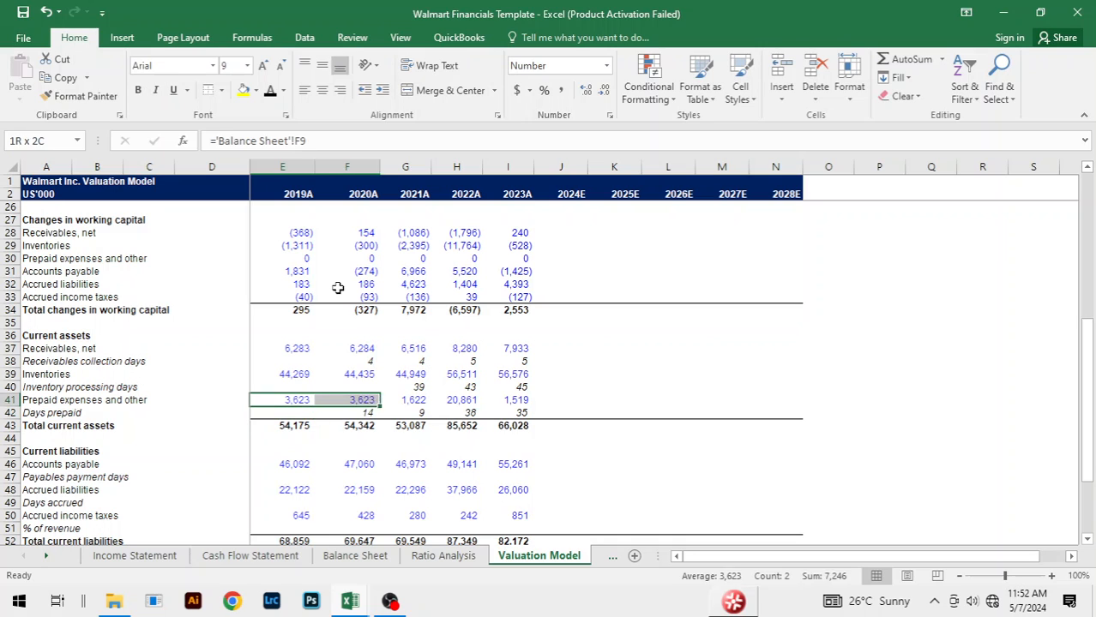
key(ctrl+r)
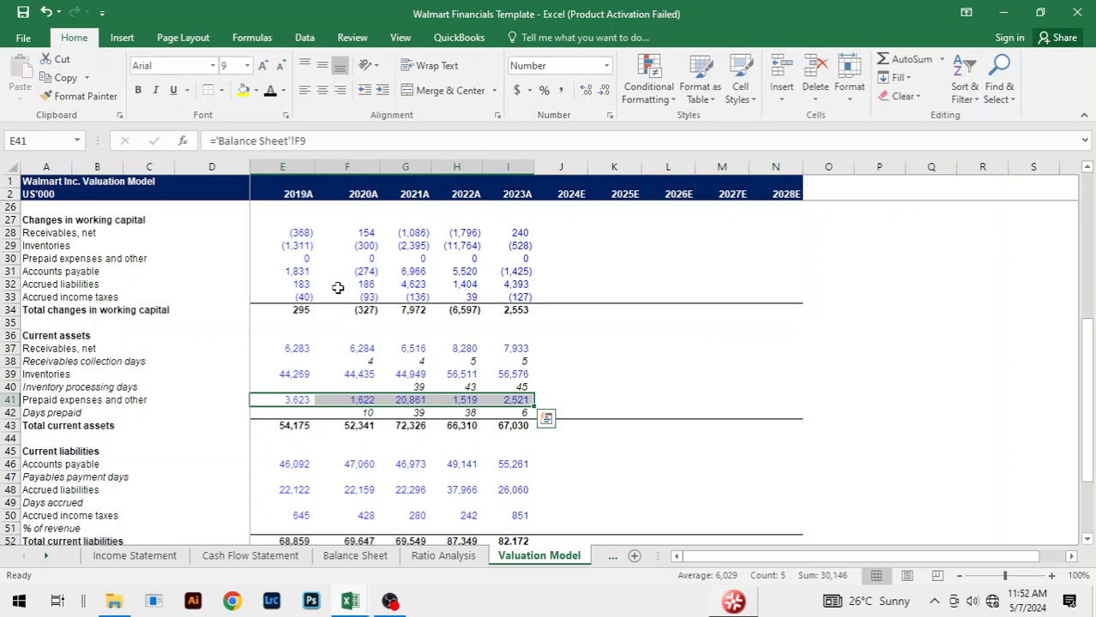
Step: Relink 2019A Accounts payable in E46 to Balance Sheet cell F25 and fill the formula across to 2023A
click(297, 465)
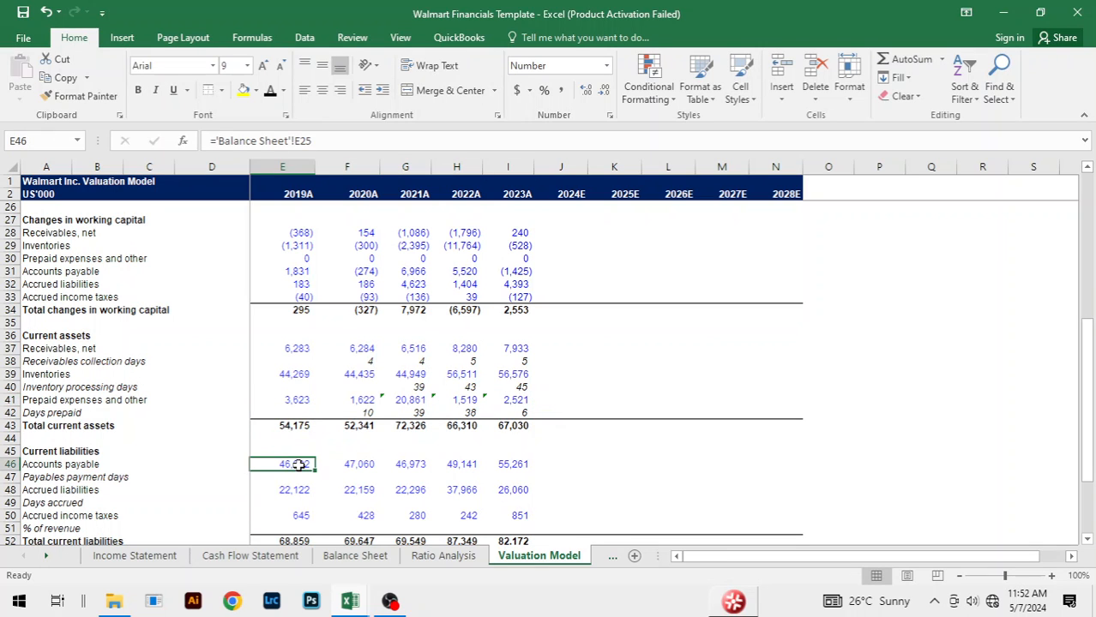
text(=)
key(ctrl+Page_Up)
key(ctrl+Page_Up)
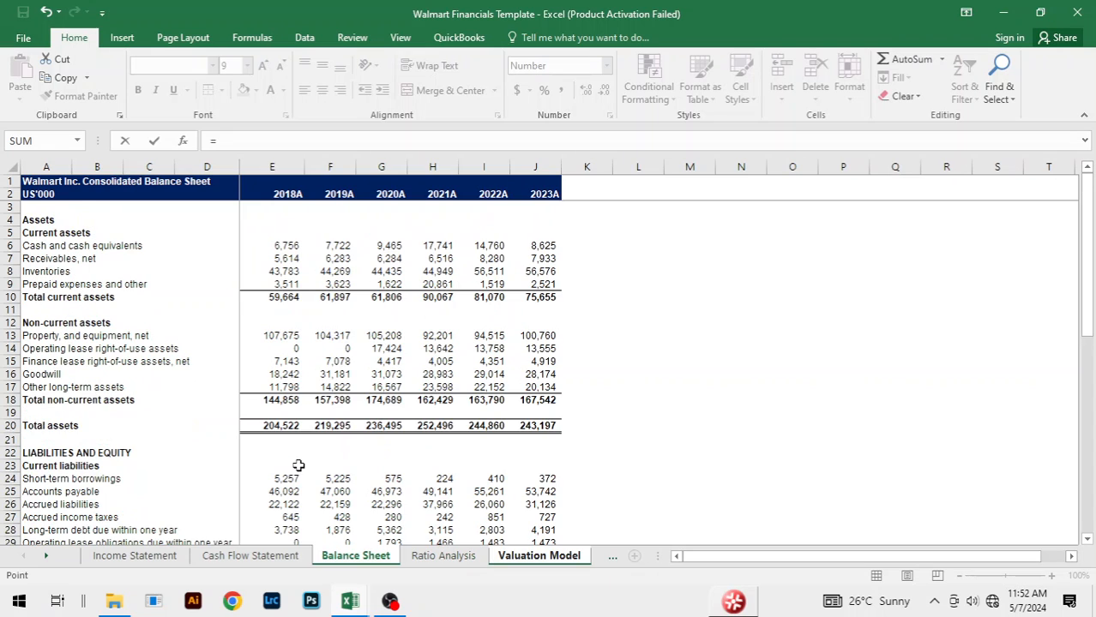
scroll(392, 357, down, 2)
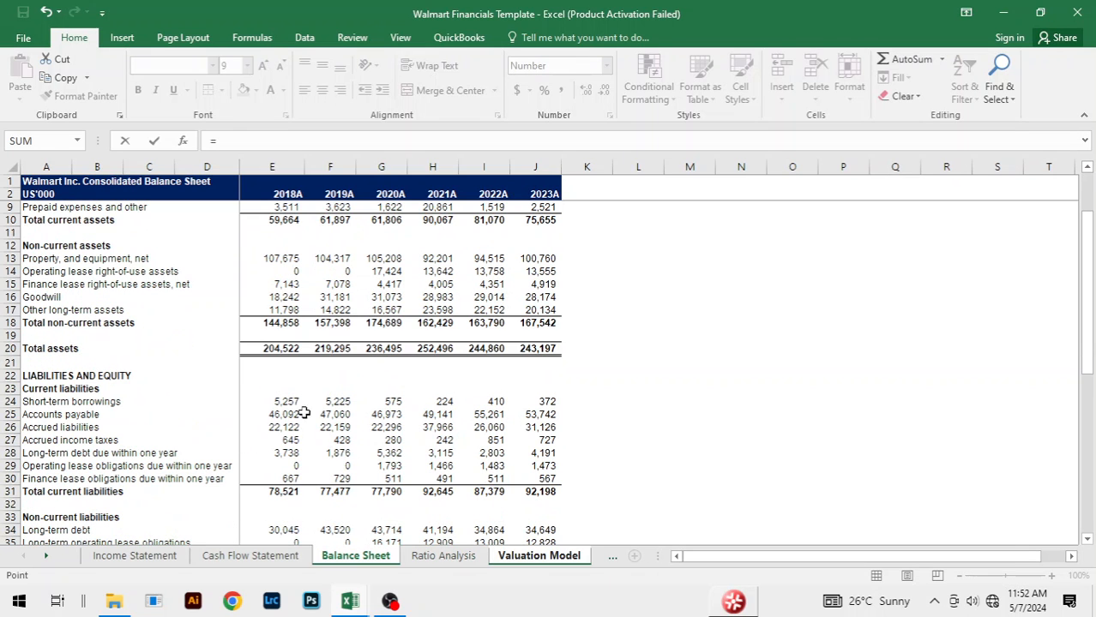
click(332, 414)
key(Return)
key(Up)
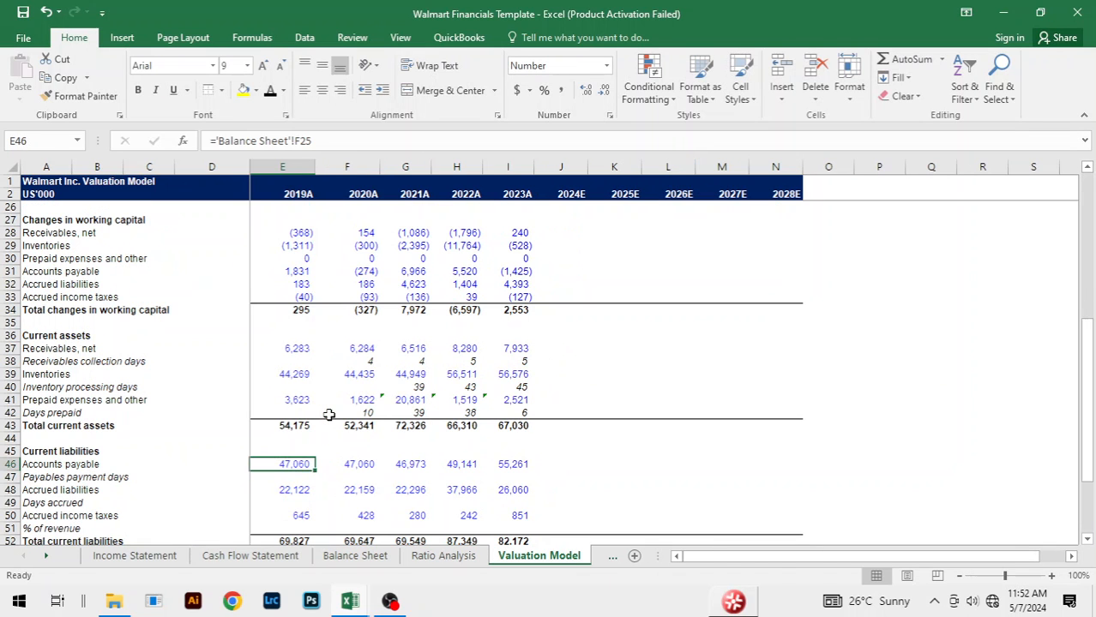
key(shift+Right)
key(shift+Right)
key(shift+Right)
key(shift+Right)
key(ctrl+r)
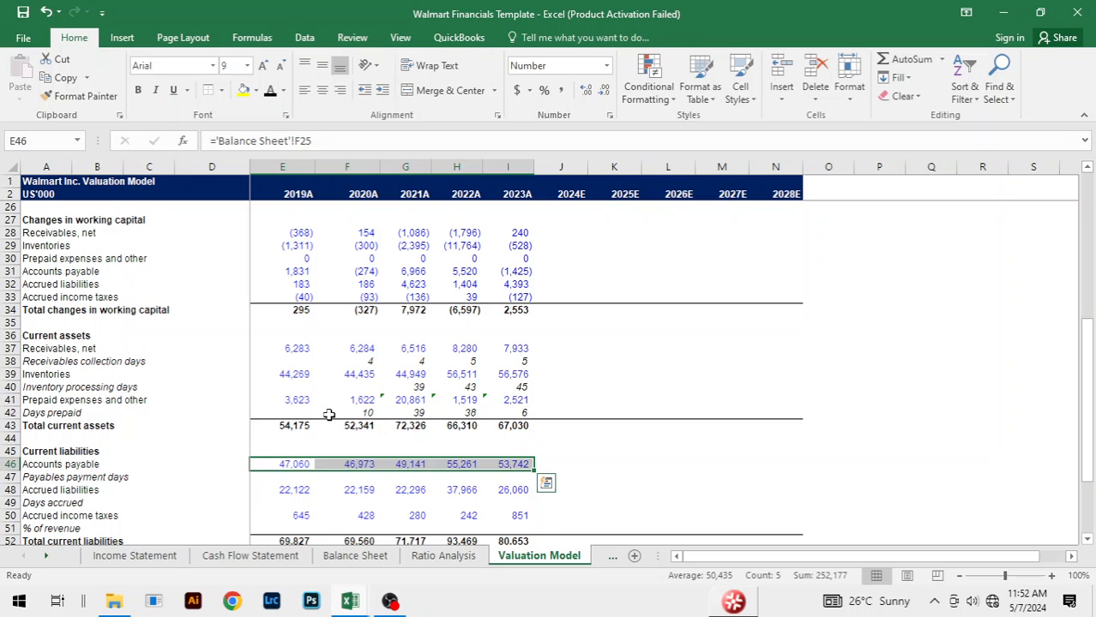
Step: Relink 2019A Accrued liabilities in E48 to Balance Sheet cell F26 and fill the formula across to 2023A
click(296, 489)
text(=)
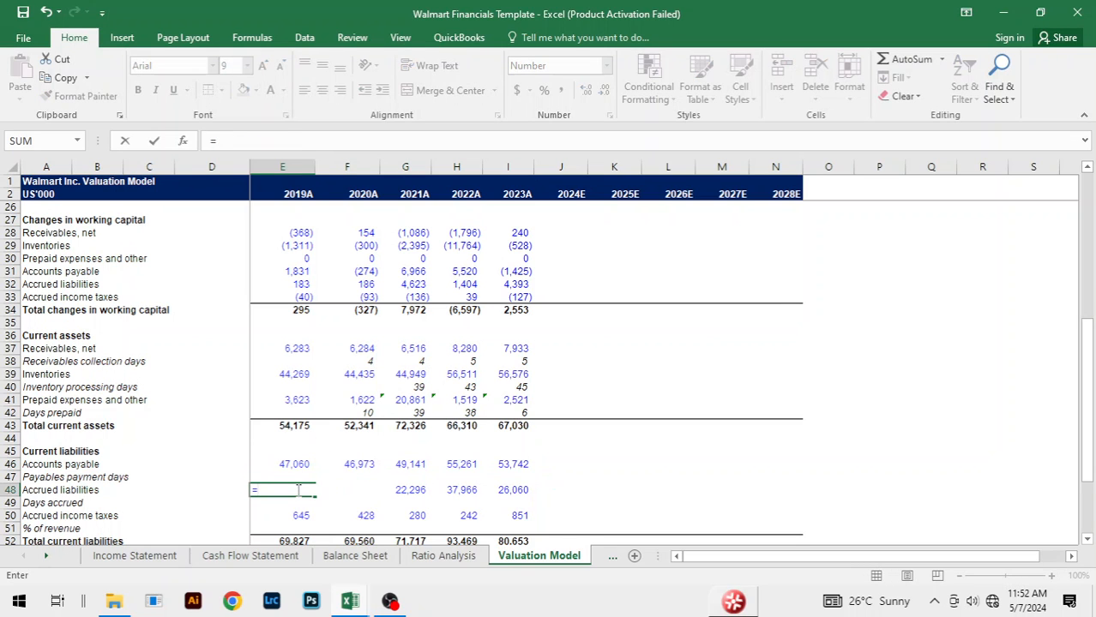
key(ctrl+Page_Up)
key(ctrl+Page_Up)
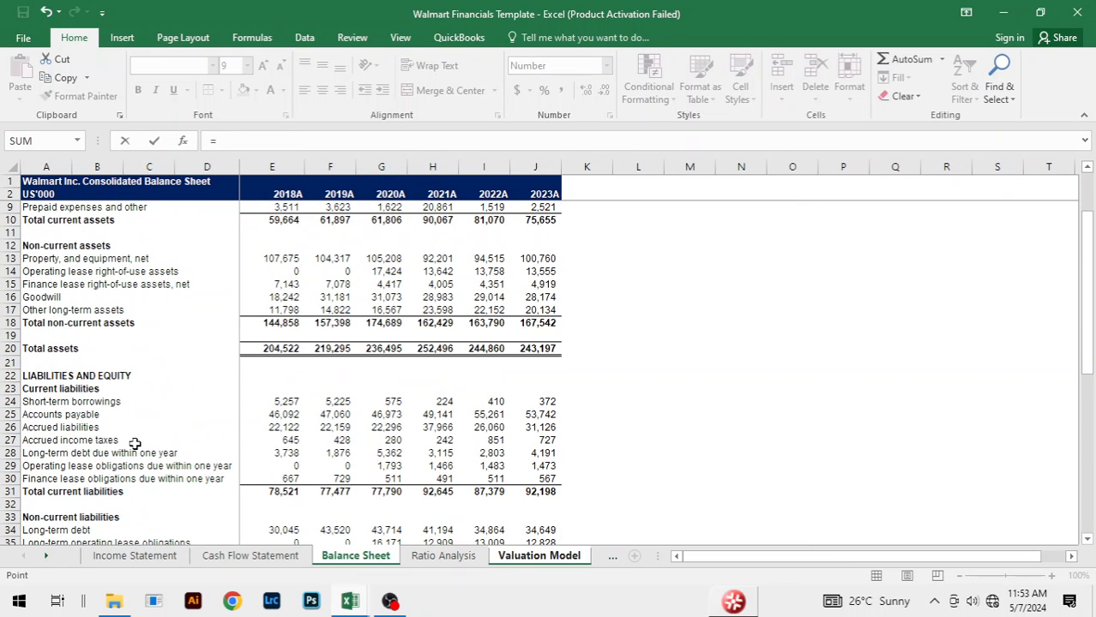
click(325, 427)
key(ctrl+Return)
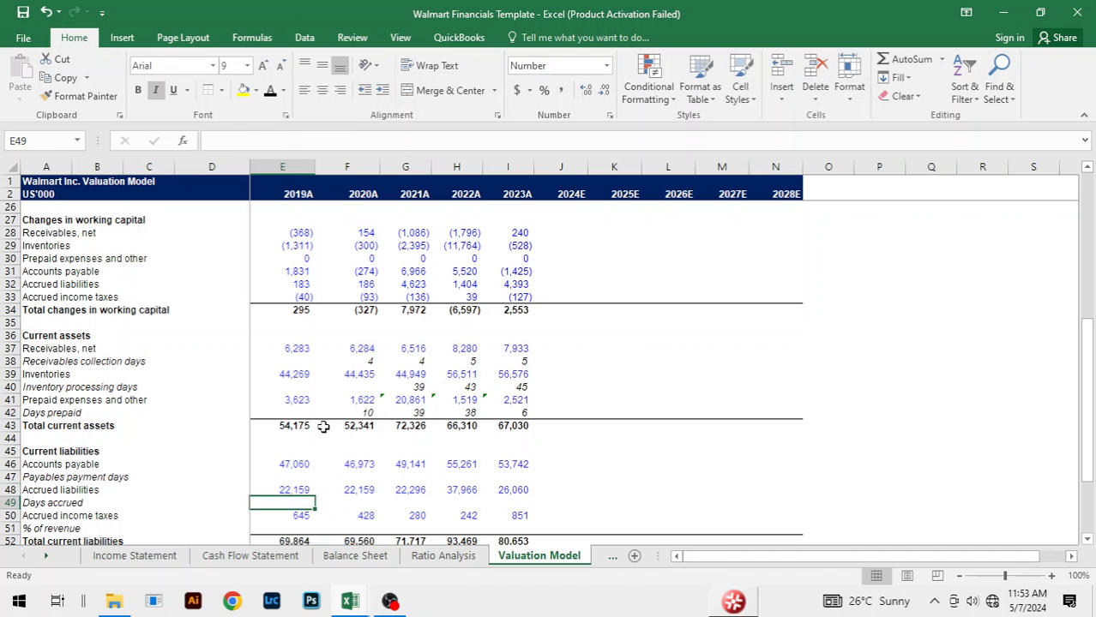
key(shift+Right)
key(shift+Right)
key(shift+Right)
key(shift+Right)
key(ctrl+r)
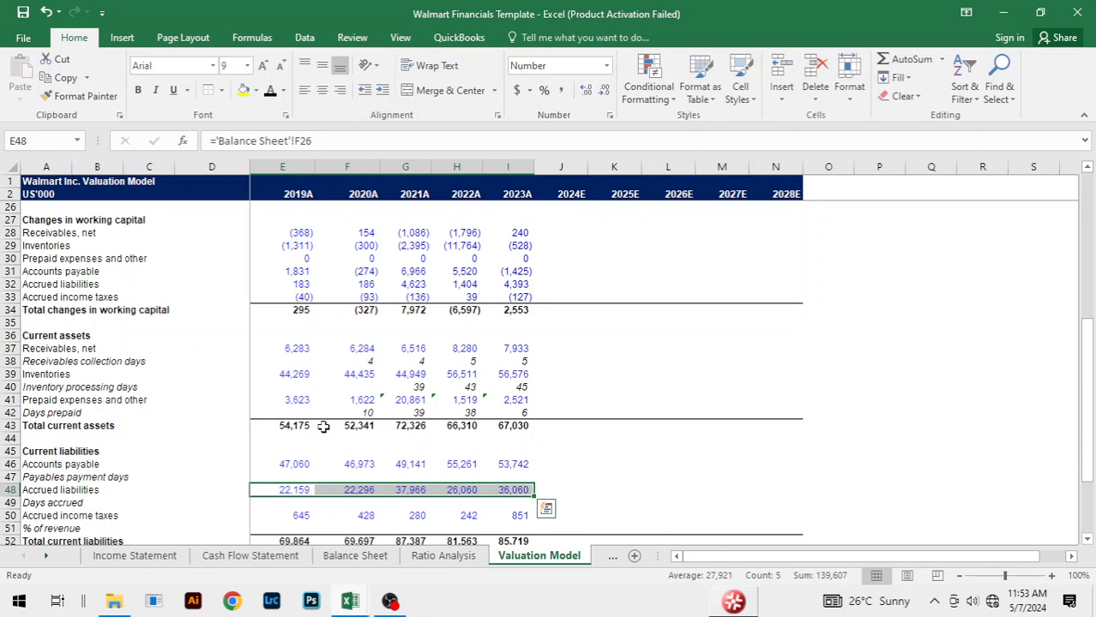
Step: Relink 2019A Accrued income taxes in E50 to Balance Sheet cell F27 and fill the formula across to 2023A
click(301, 516)
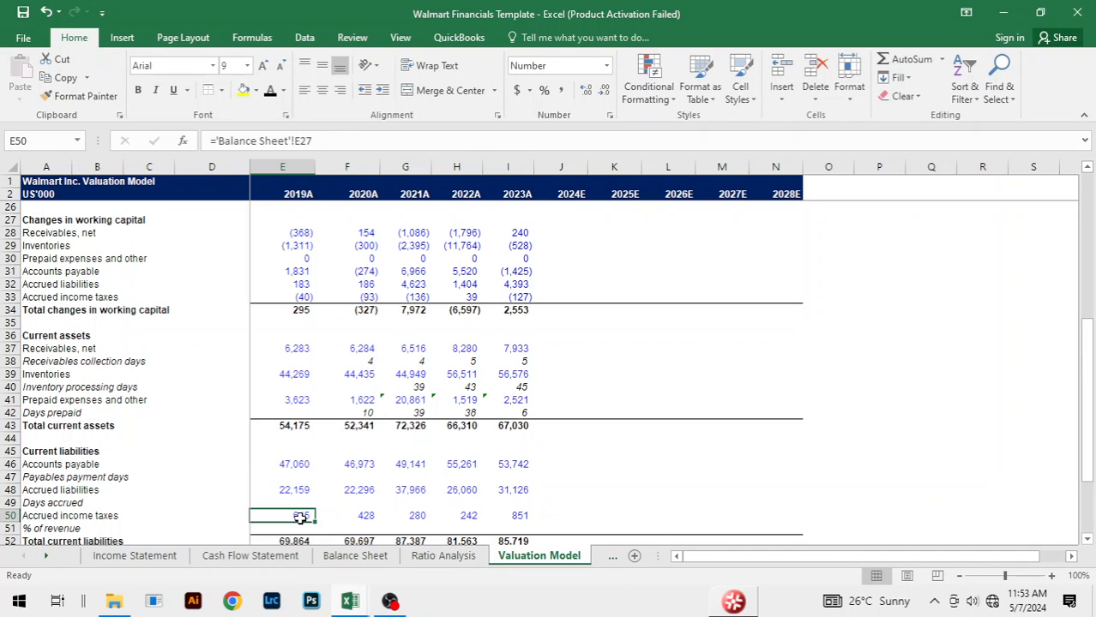
text(=)
key(ctrl+Page_Up)
key(ctrl+Page_Up)
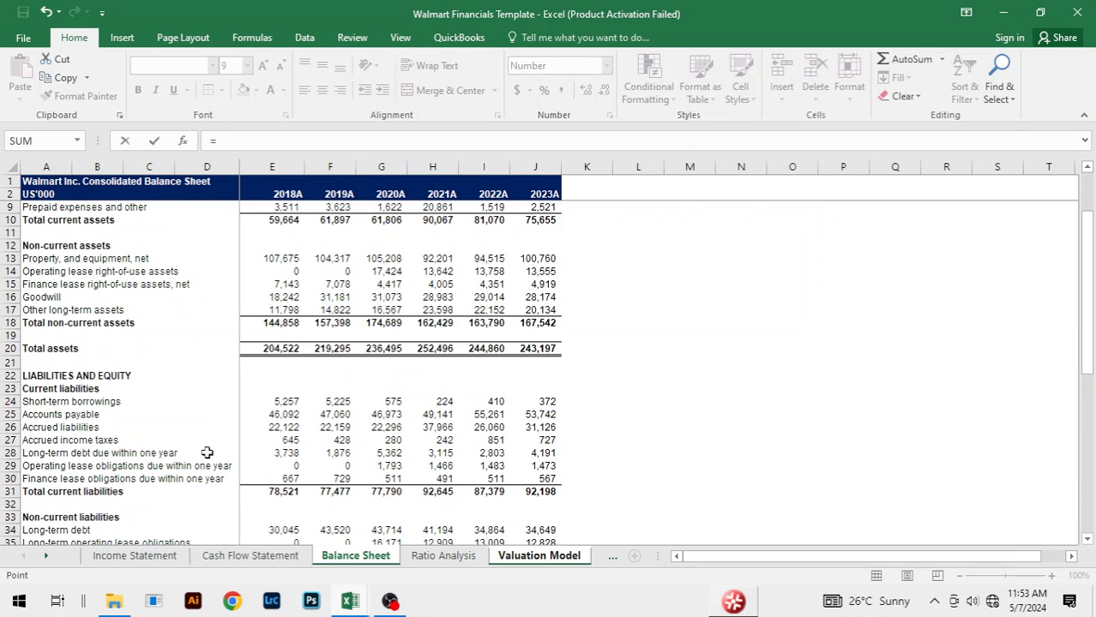
click(332, 439)
key(Return)
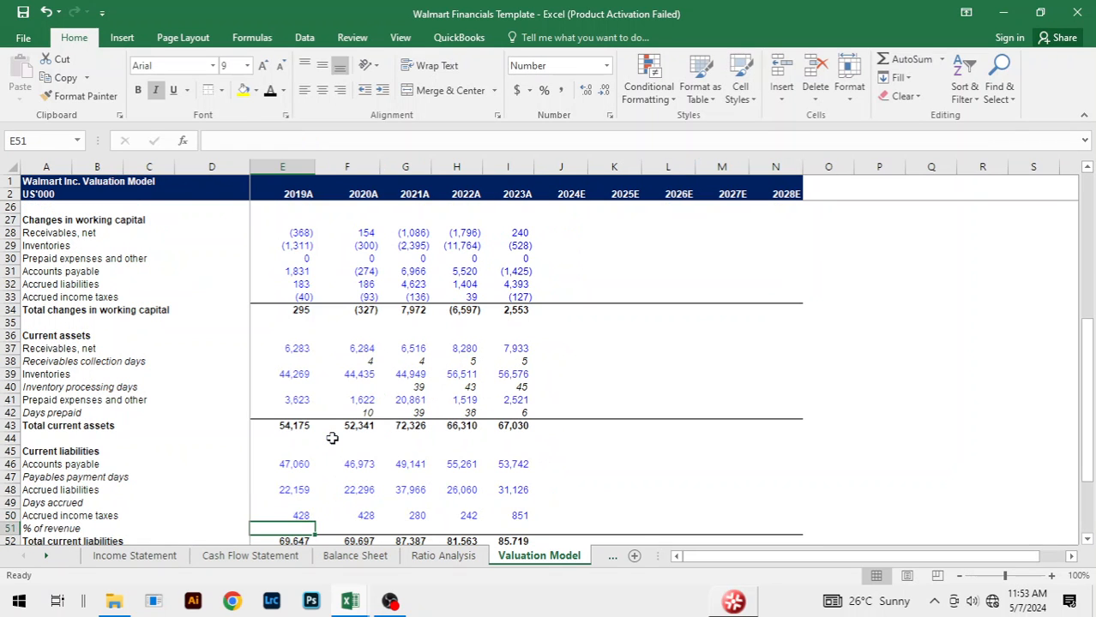
key(Up)
key(shift+Right)
key(shift+Right)
key(shift+Right)
key(shift+Right)
key(ctrl+r)
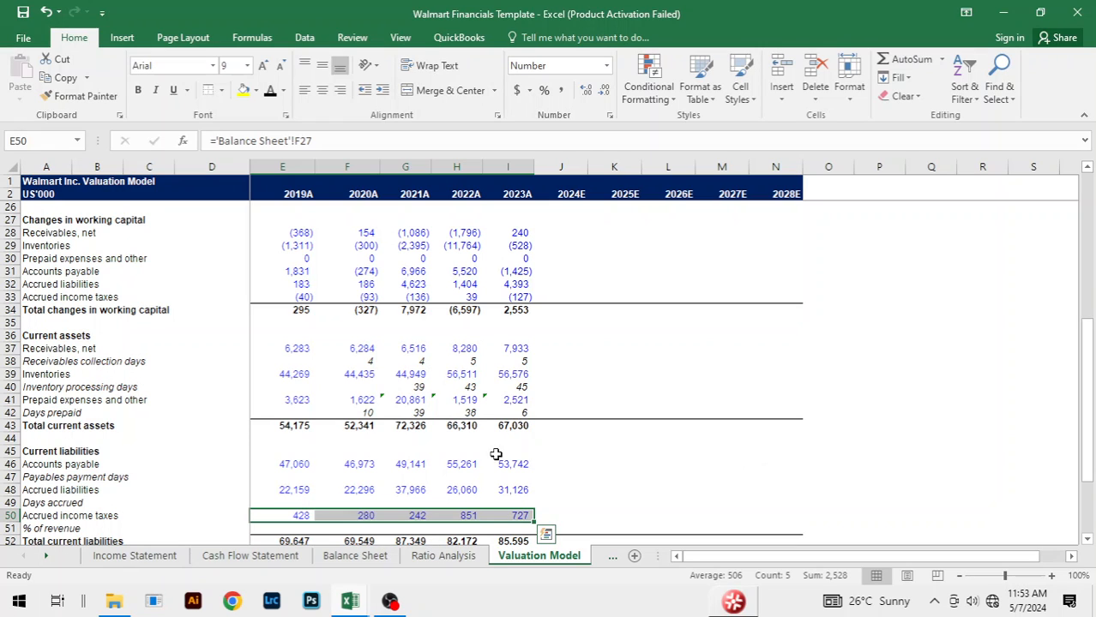
Step: Ignore the inconsistent formula error on the 2021A to 2023A Prepaid expenses and other cells G41:I41
click(394, 400)
key(shift+Right)
key(shift+Right)
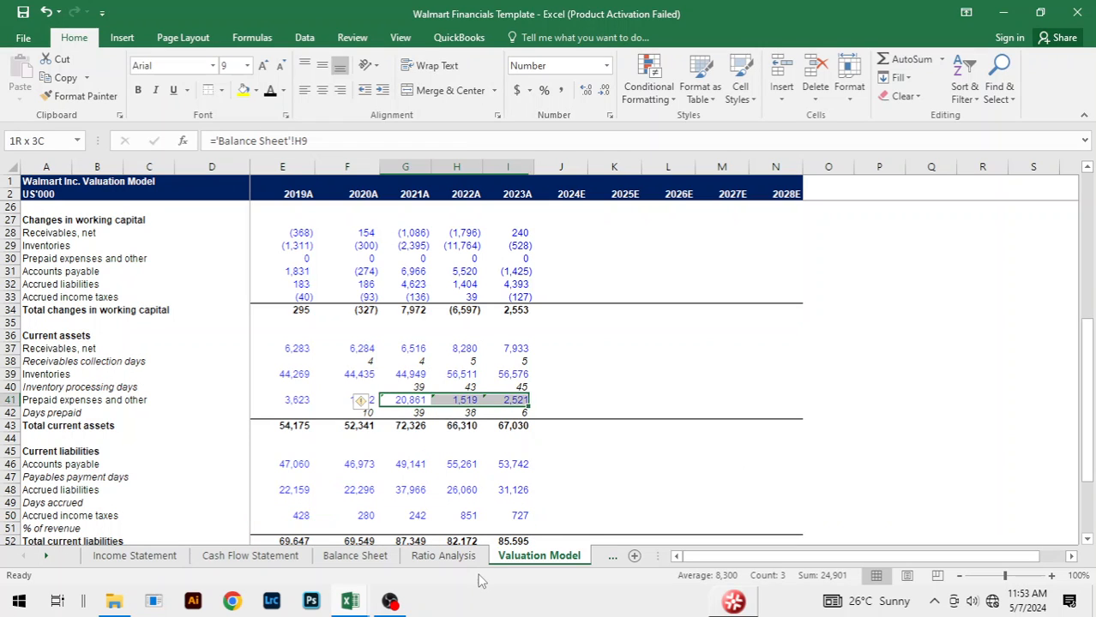
click(362, 402)
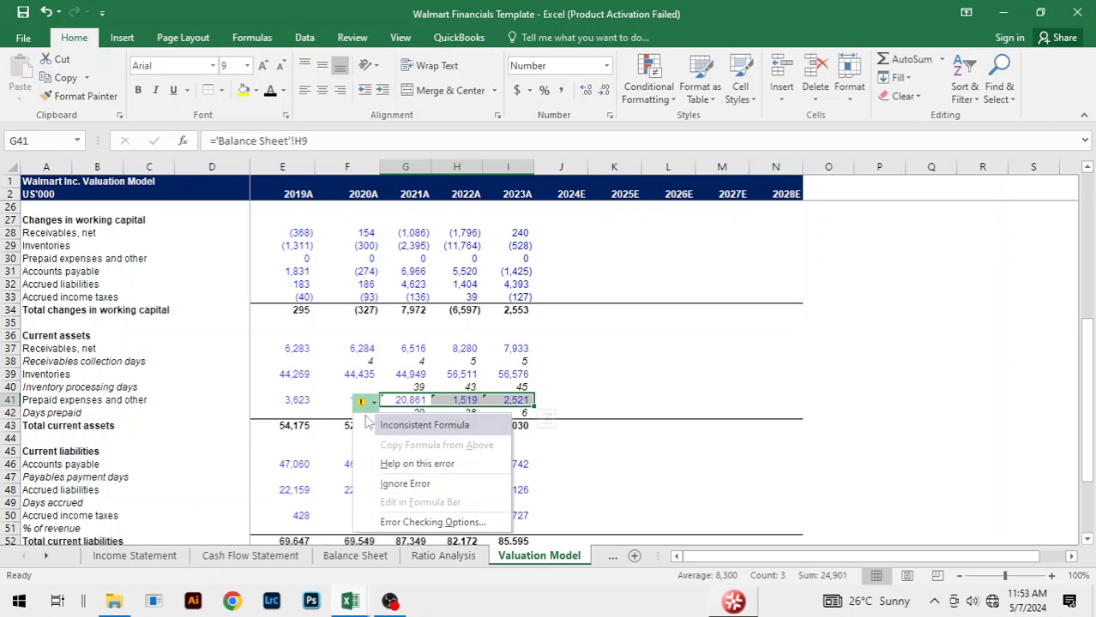
click(404, 485)
click(680, 463)
Step: Compare the current assets, current liabilities and days ratios between the Walmart Financials Template and Copy workbooks
scroll(645, 385, down, 3)
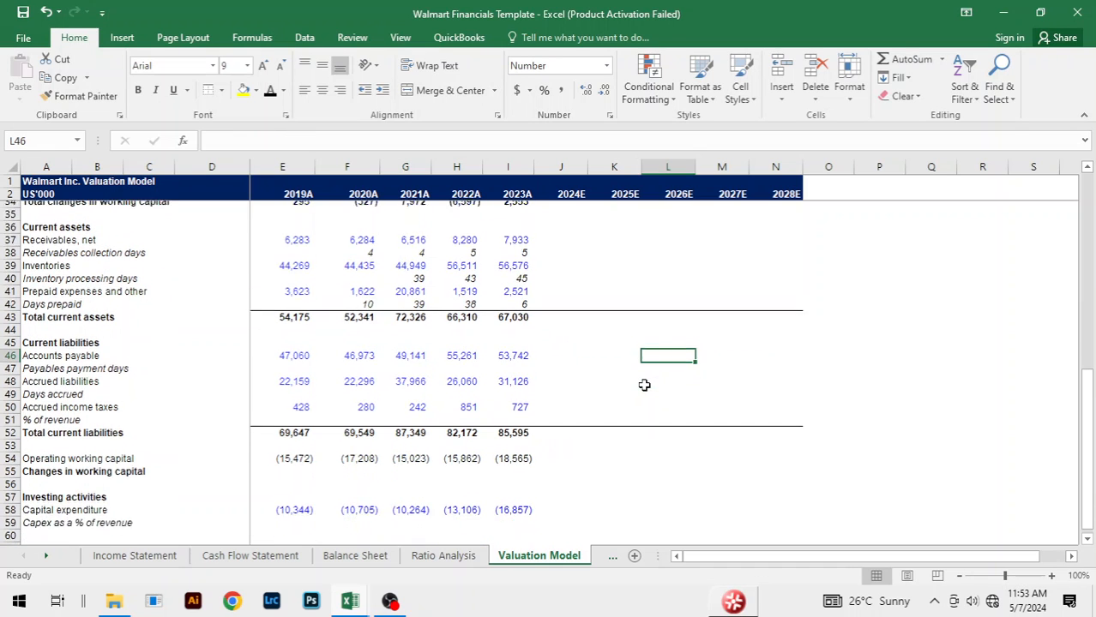
scroll(644, 385, down, 2)
scroll(643, 385, up, 8)
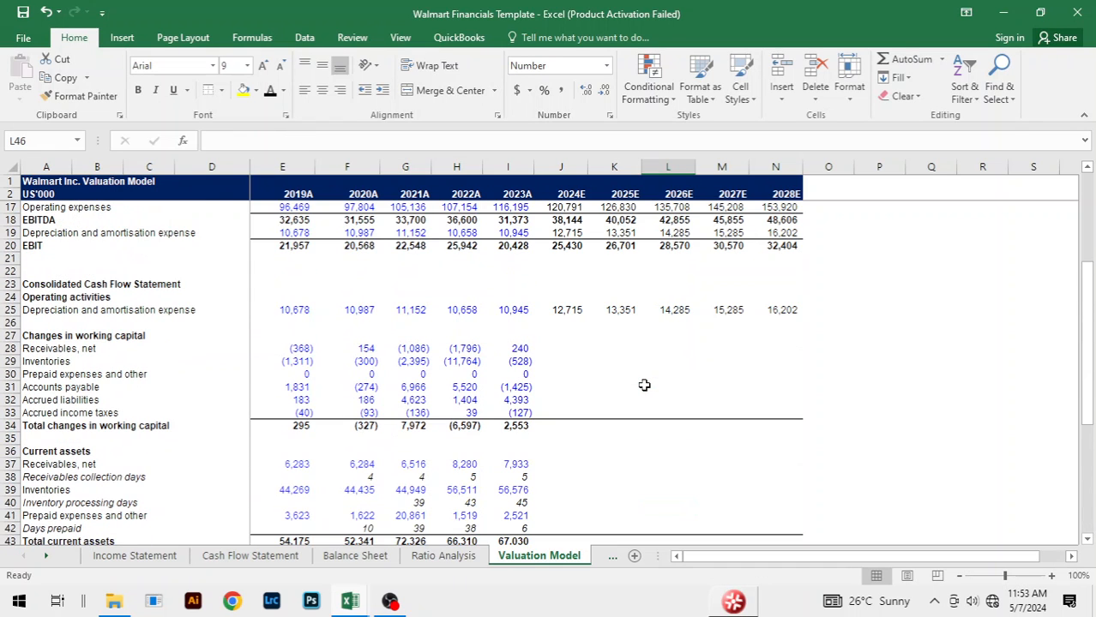
scroll(644, 385, up, 2)
scroll(644, 385, down, 6)
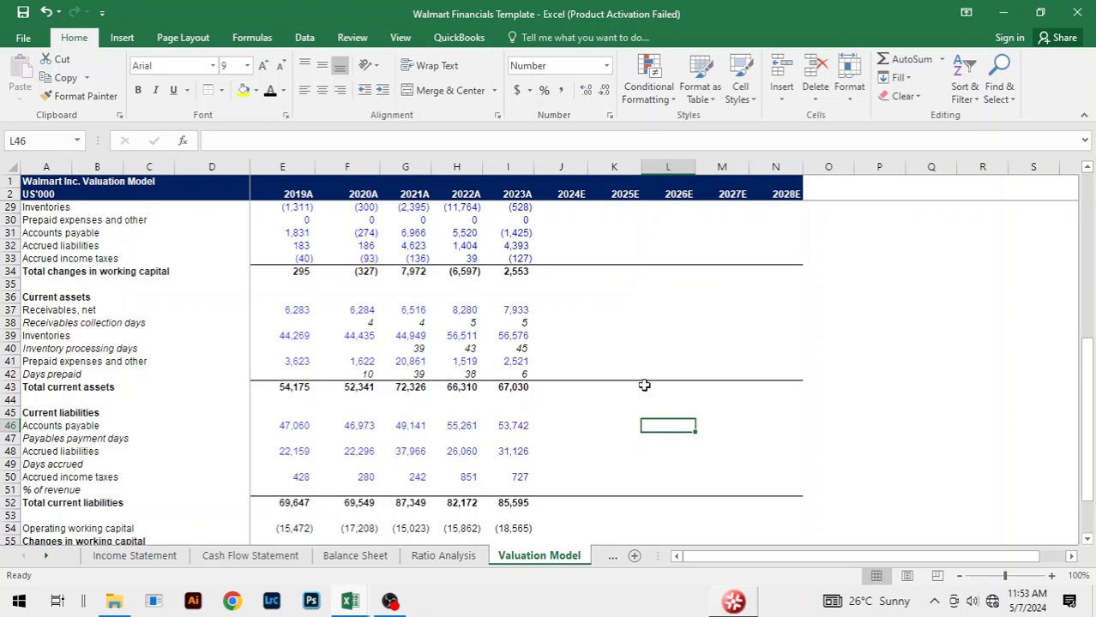
scroll(644, 384, up, 1)
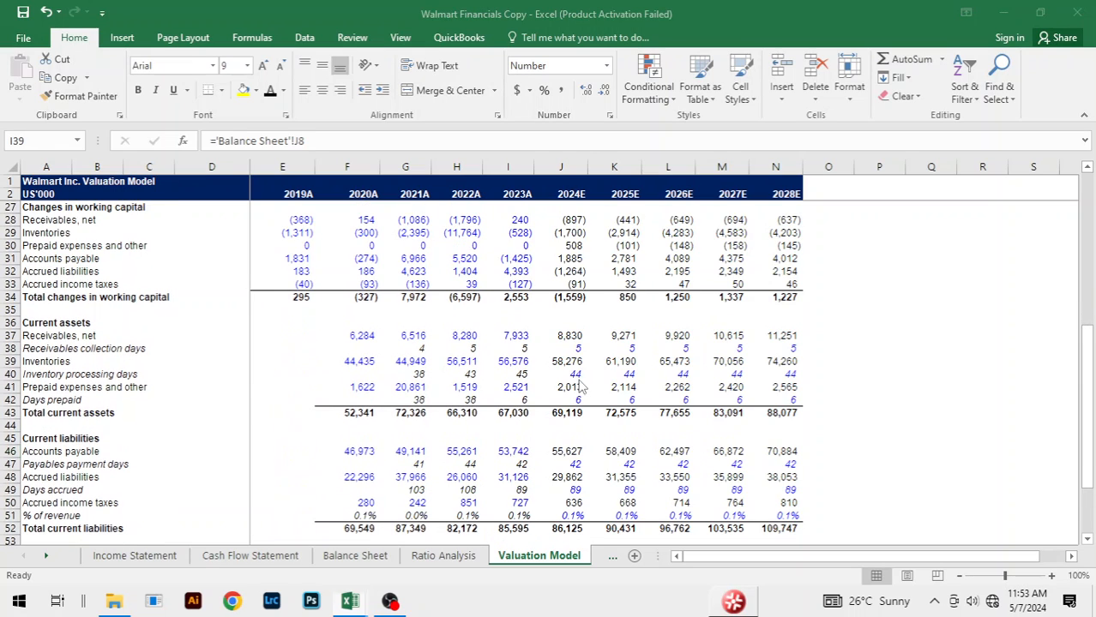
scroll(674, 433, down, 5)
scroll(678, 437, up, 2)
scroll(674, 437, up, 1)
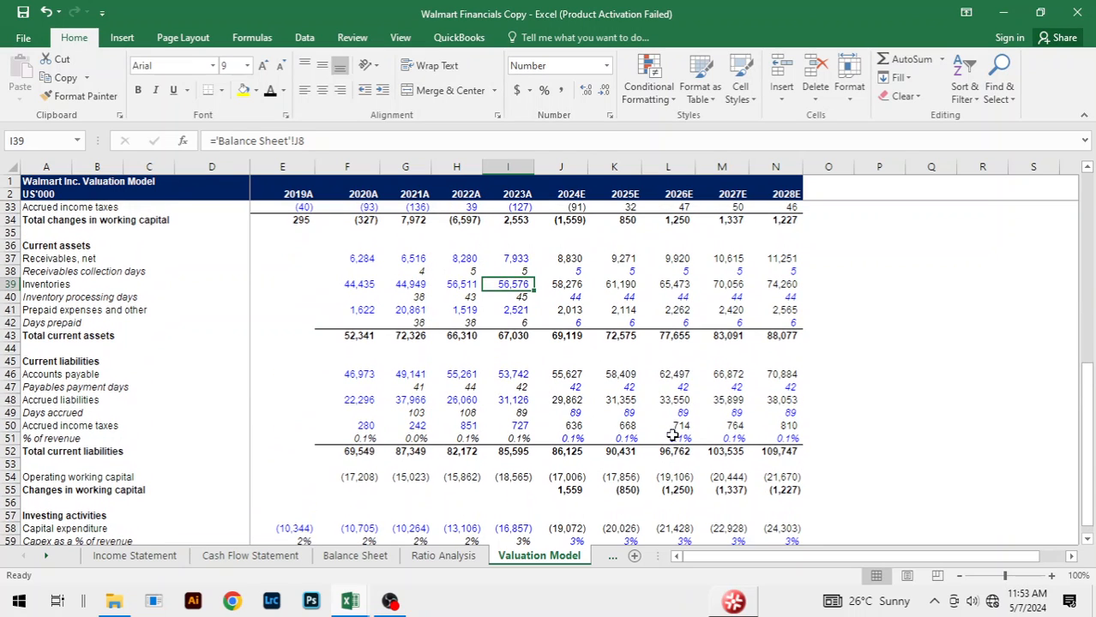
key(alt+Tab)
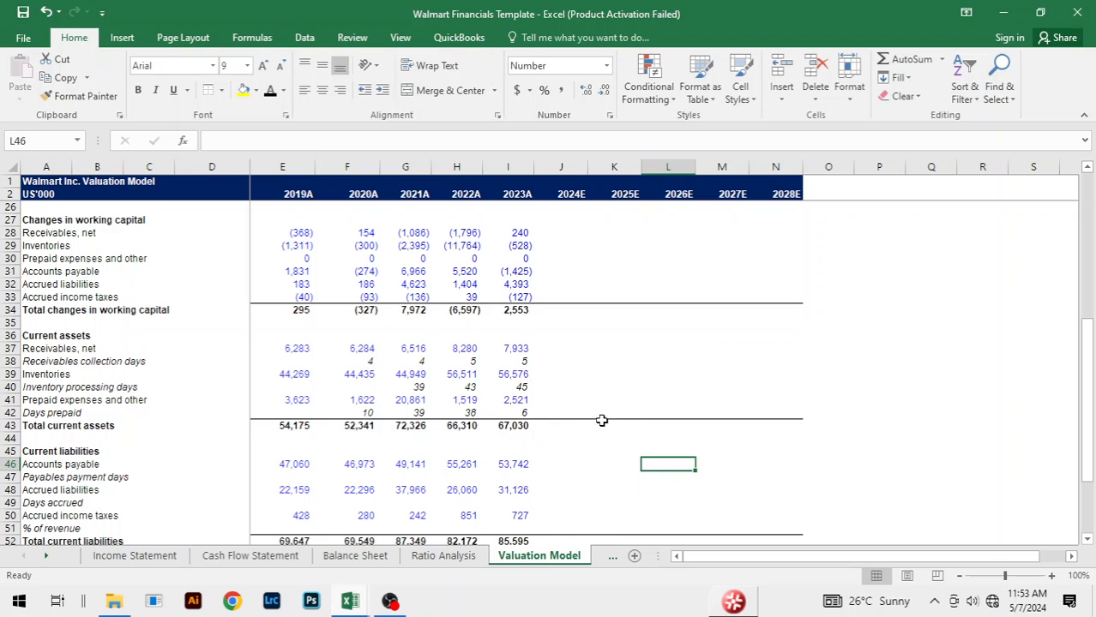
key(alt+Tab)
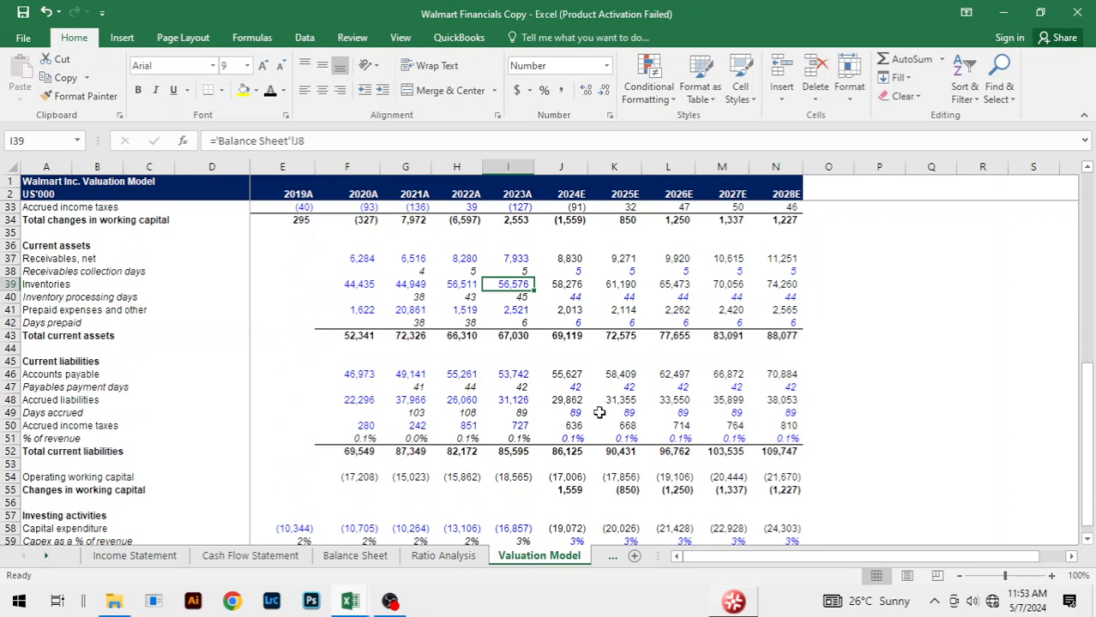
key(alt+Tab)
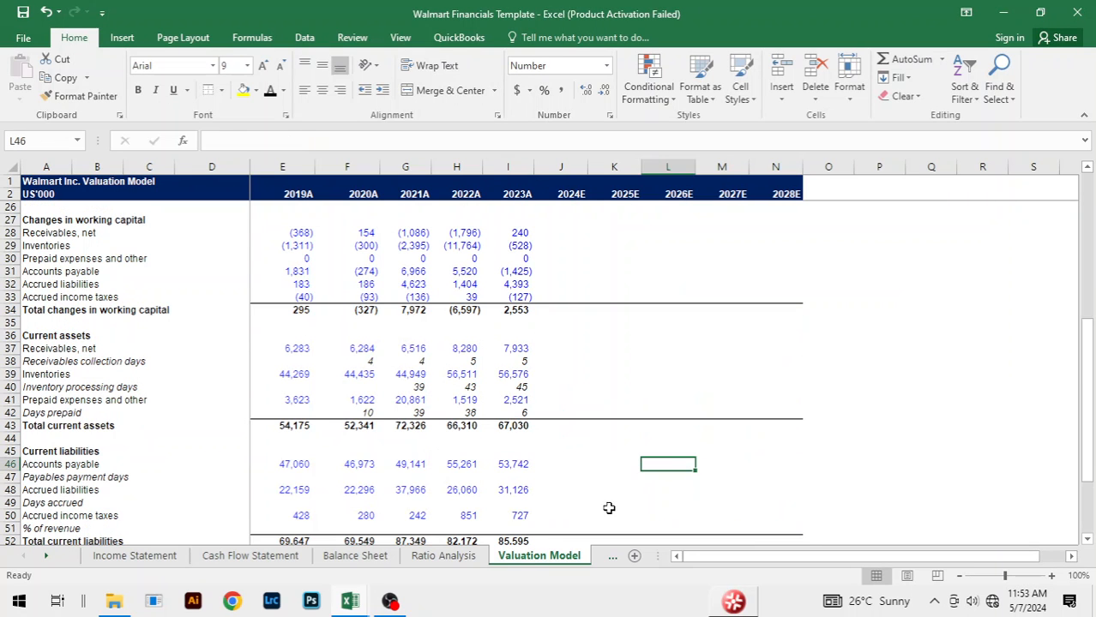
Step: Calculate 2020A Payables payment days in F47 with the formula =AVERAGE(F46,E46)/F15*365
click(566, 466)
scroll(592, 441, down, 2)
click(638, 423)
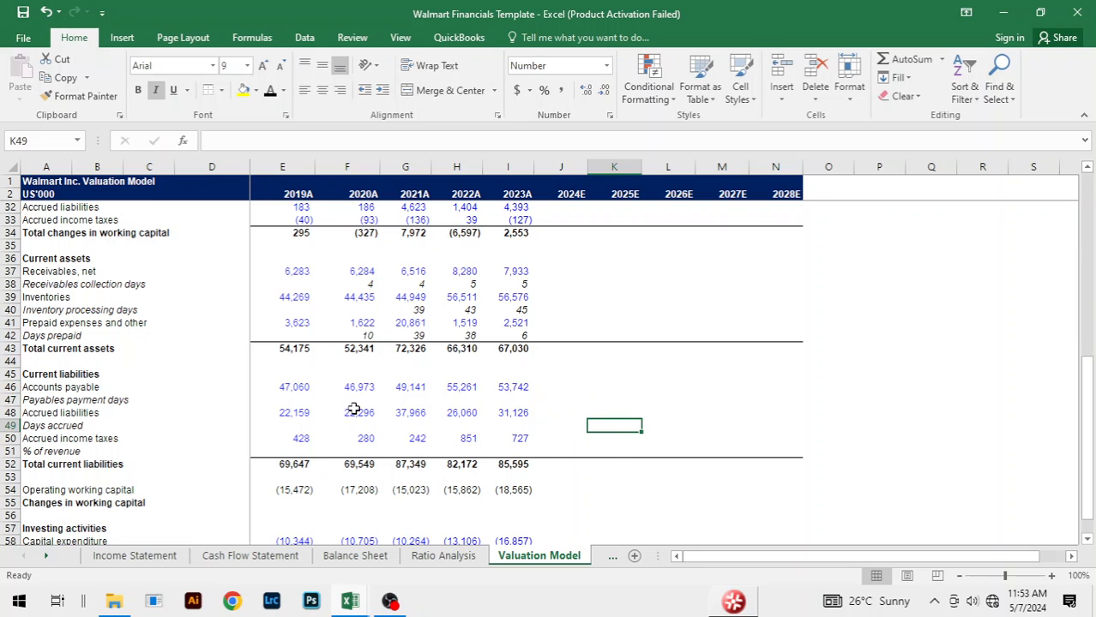
click(347, 400)
text(=av)
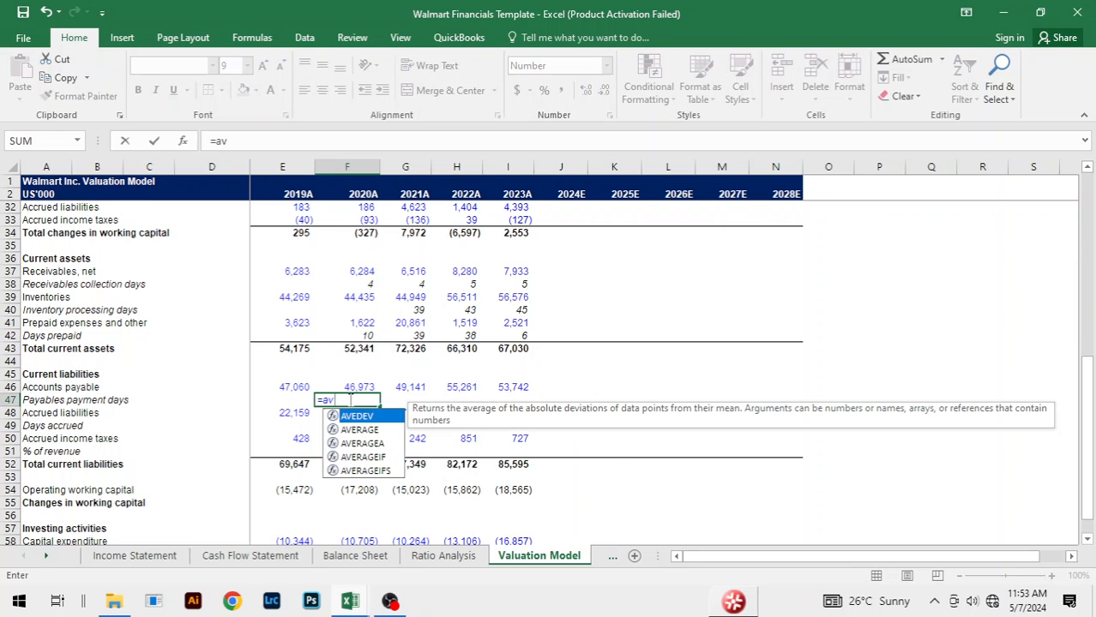
key(Down)
key(Caps_Lock)
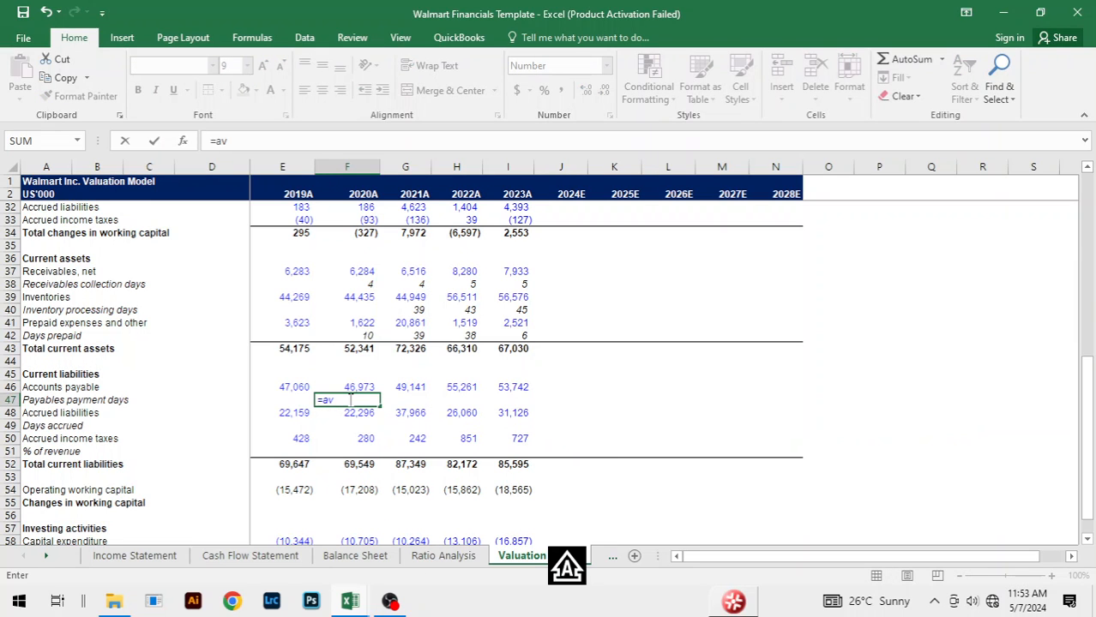
text(E)
key(Down)
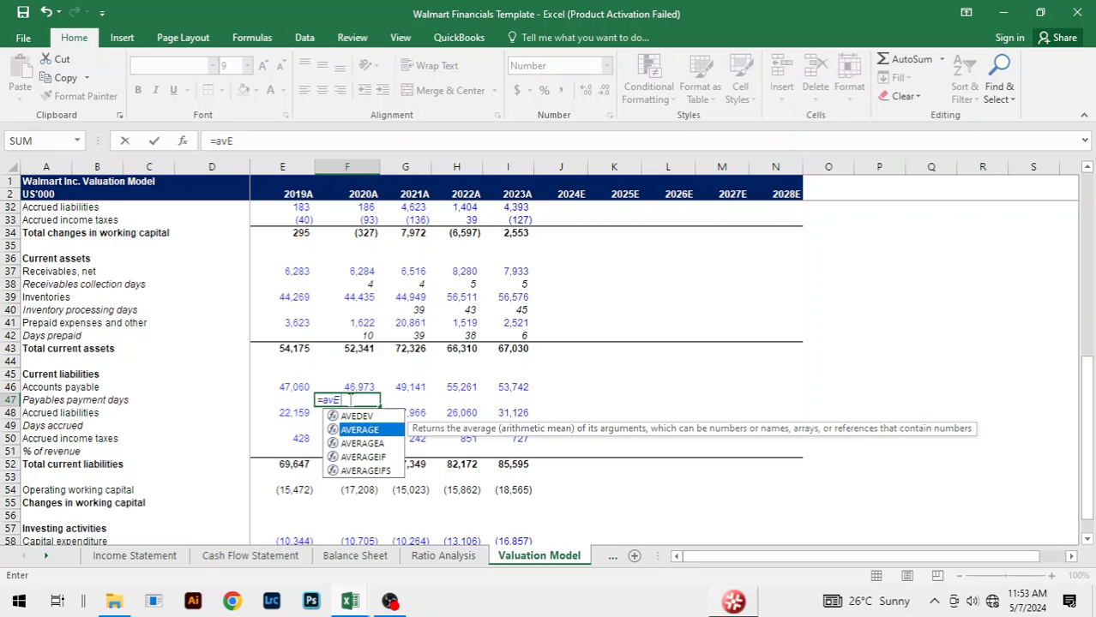
key(Tab)
key(Up)
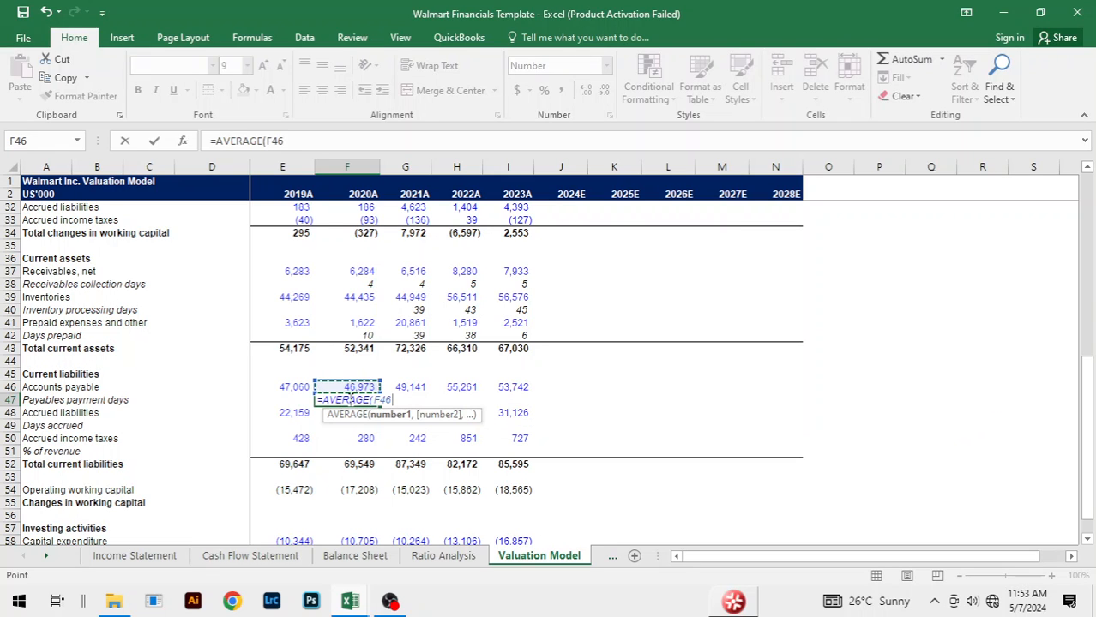
text(,)
key(Up)
key(Left)
text())
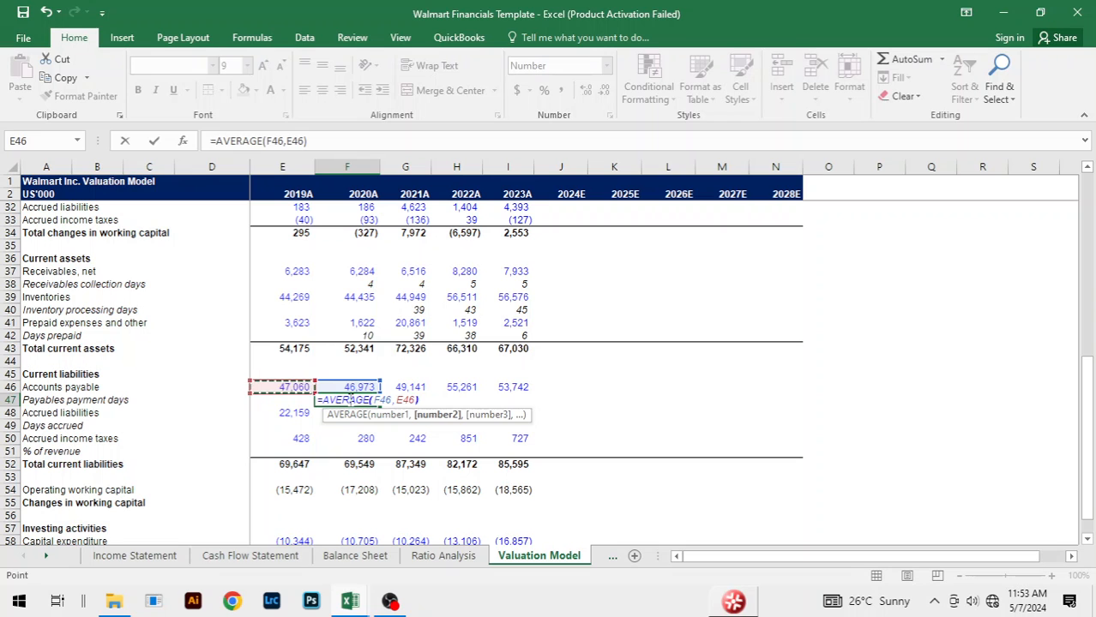
scroll(428, 364, up, 10)
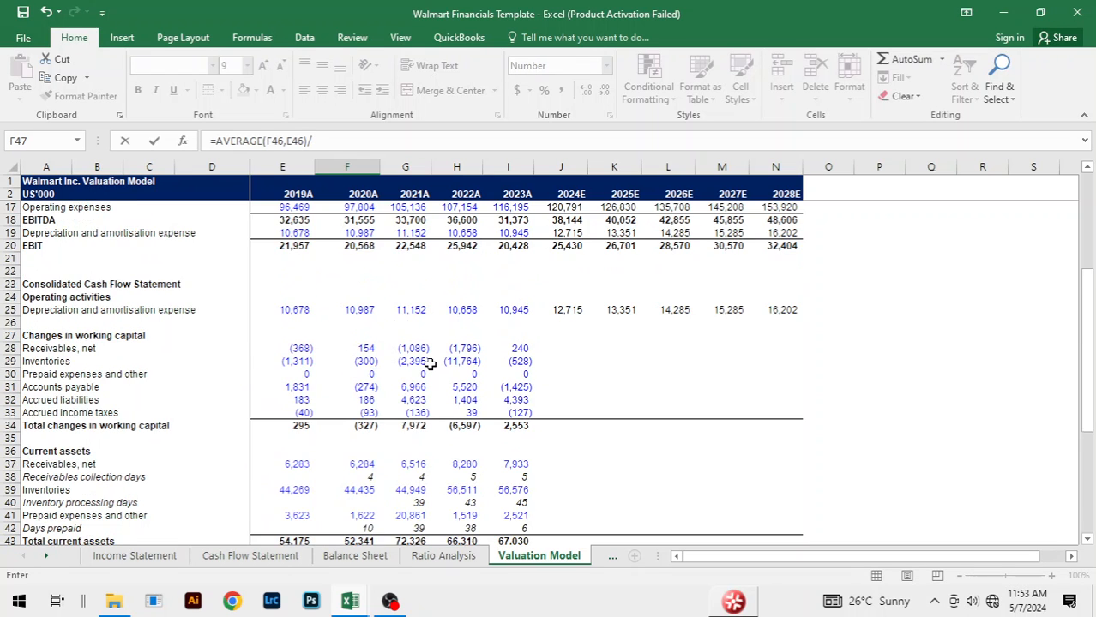
click(363, 361)
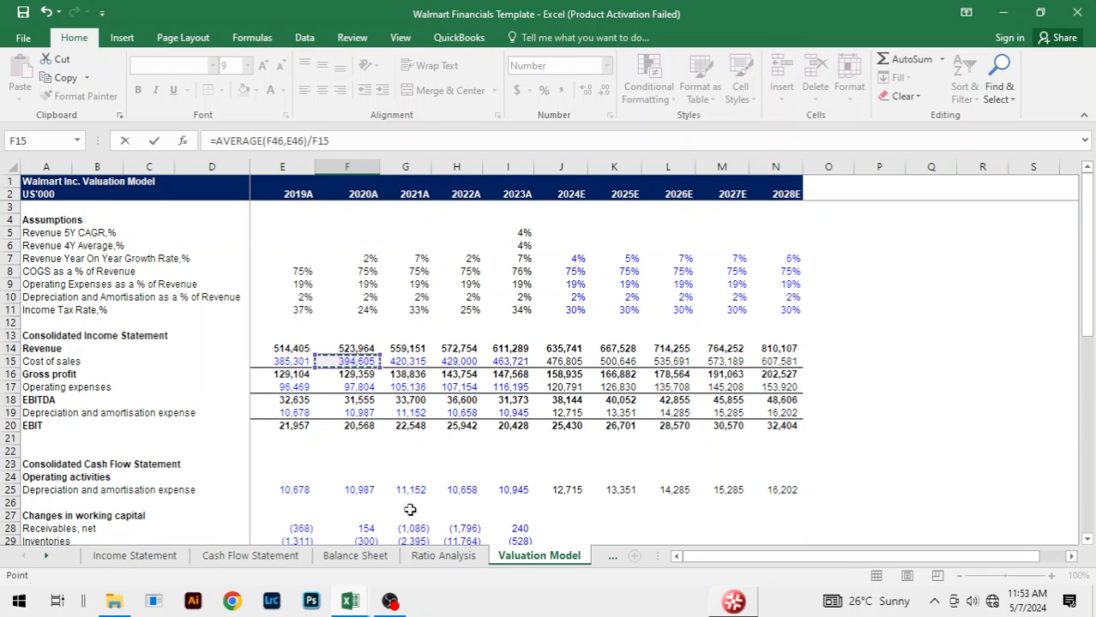
text(*)
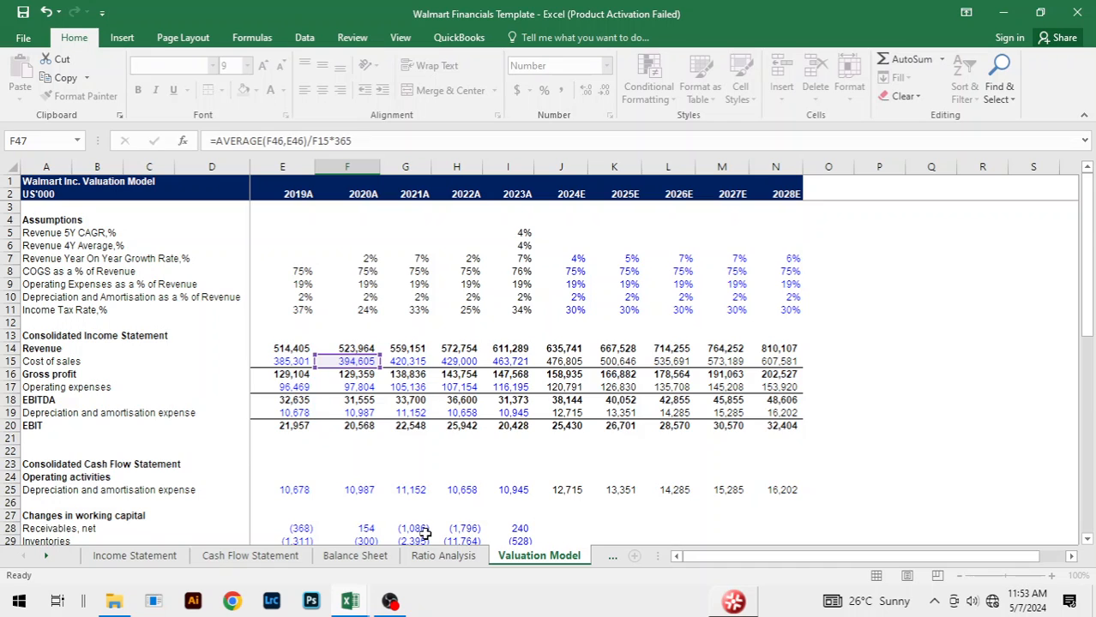
key(Return)
Step: Fill the 2020A Payables payment days formula across to 2023A in F47:I47
key(Up)
key(shift+Right)
key(shift+Right)
key(shift+Right)
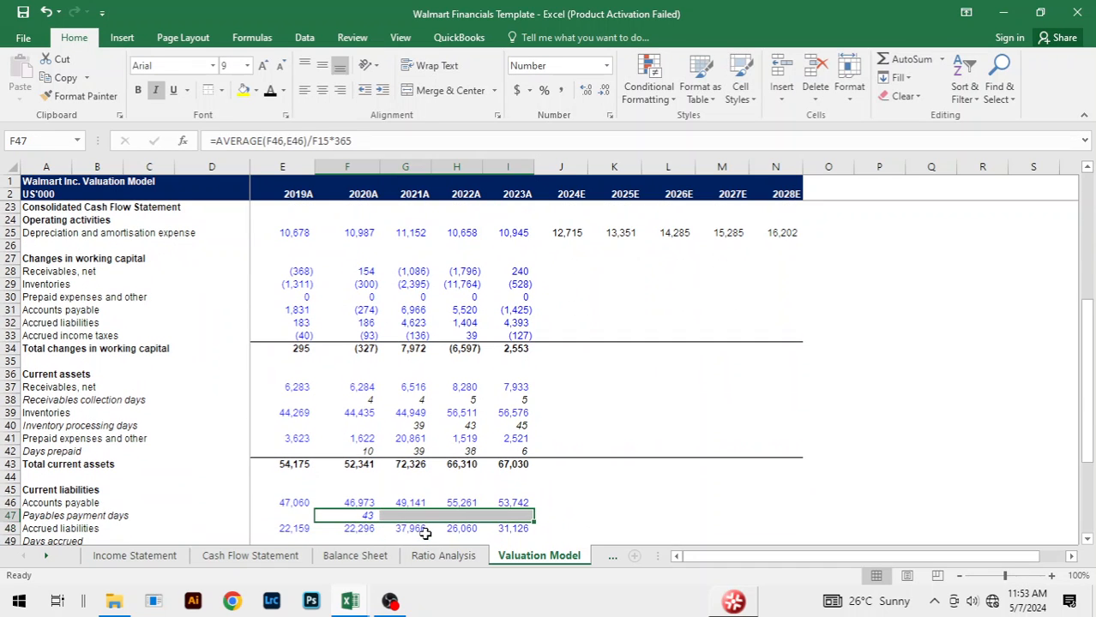
key(ctrl+r)
Step: Change the font colour of the 2020A to 2023A Payables payment days to black
text(HF)
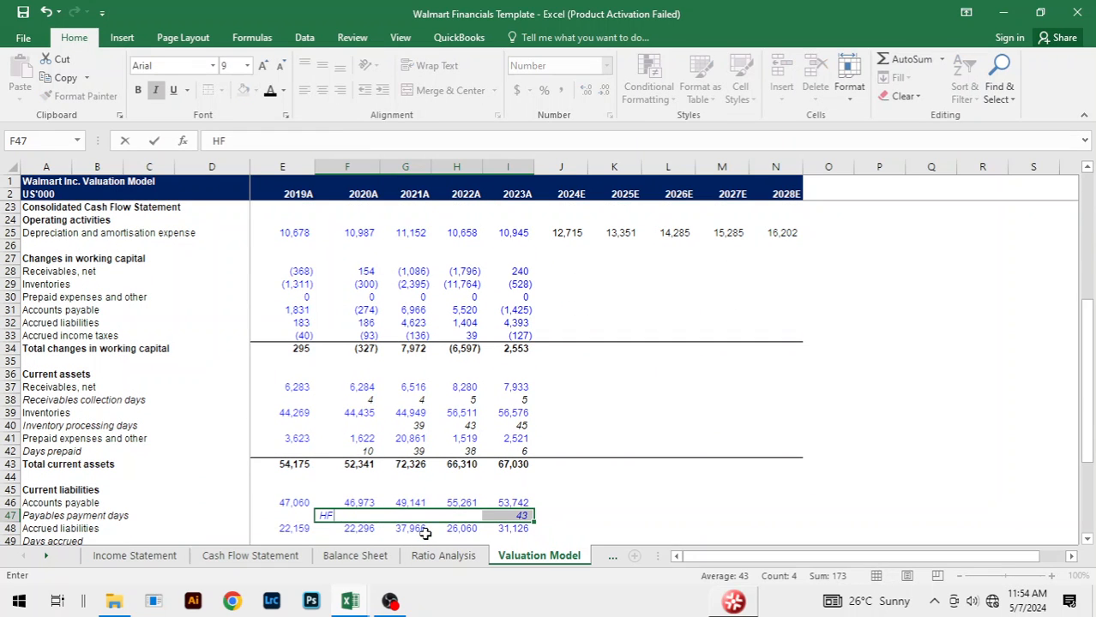
key(Escape)
key(Tab)
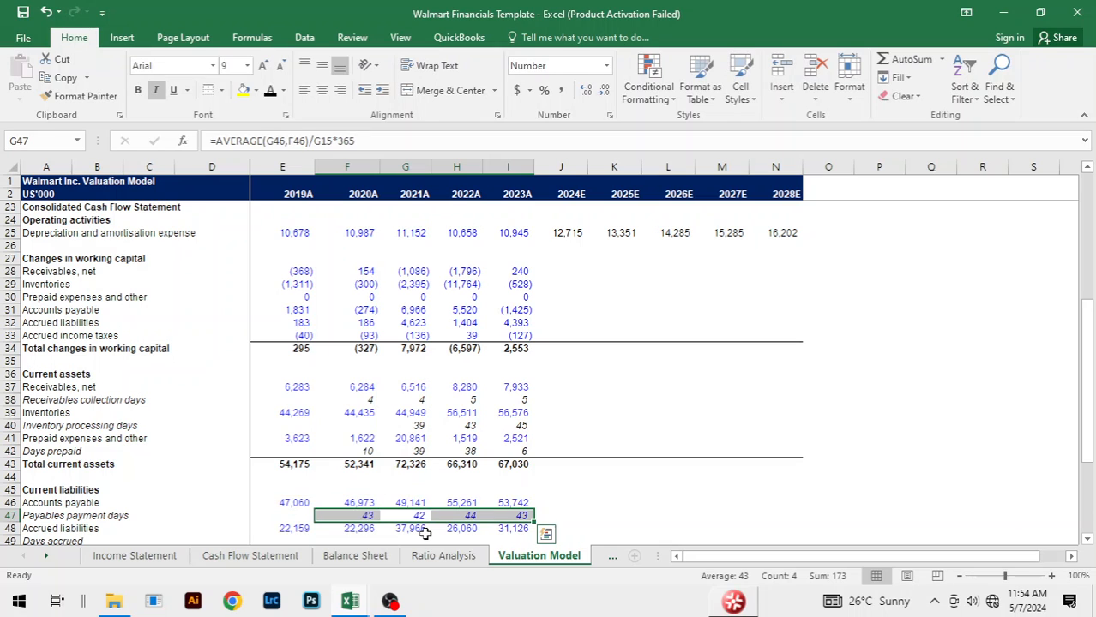
key(alt)
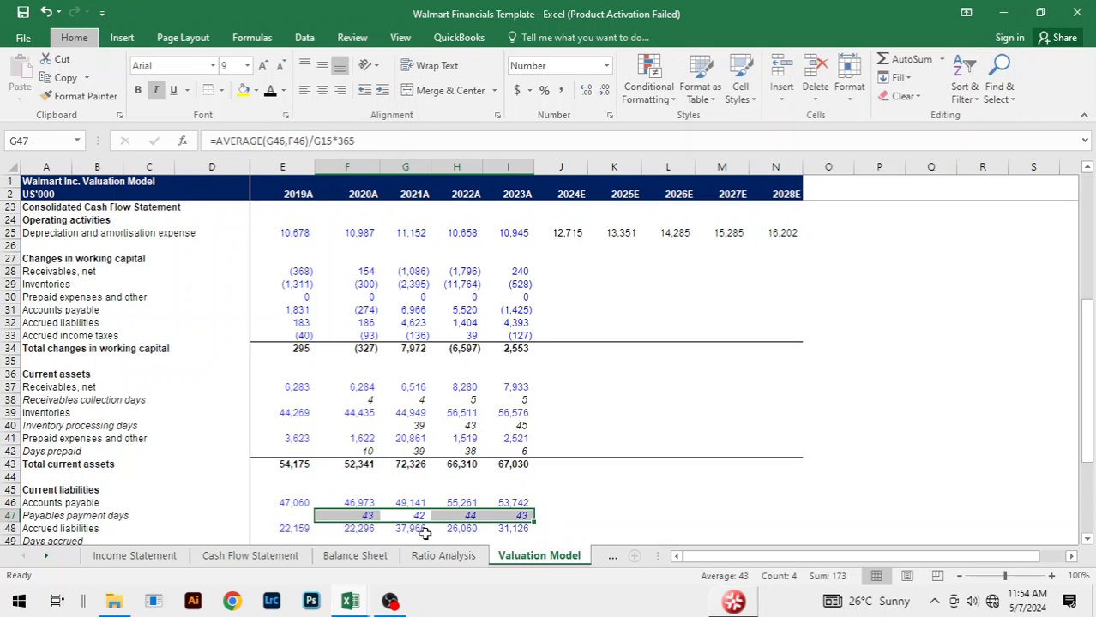
key(h)
key(f)
key(c)
click(284, 147)
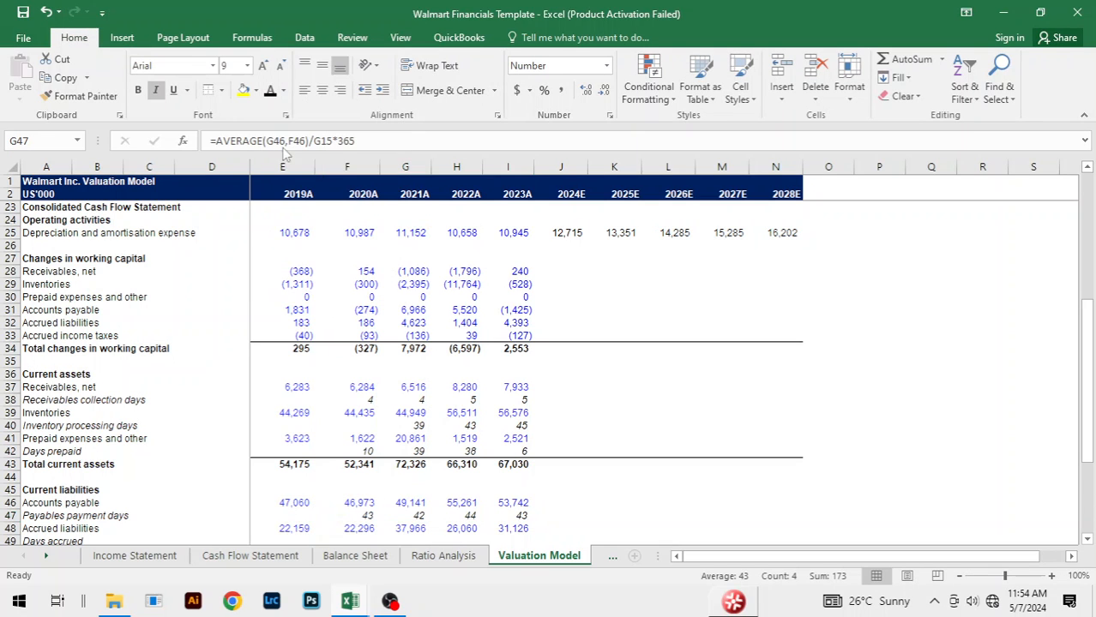
click(706, 423)
Step: Calculate 2020A Days accrued in F49 with the formula =AVERAGE(F48,E48)/F17*365
scroll(706, 423, down, 4)
click(343, 388)
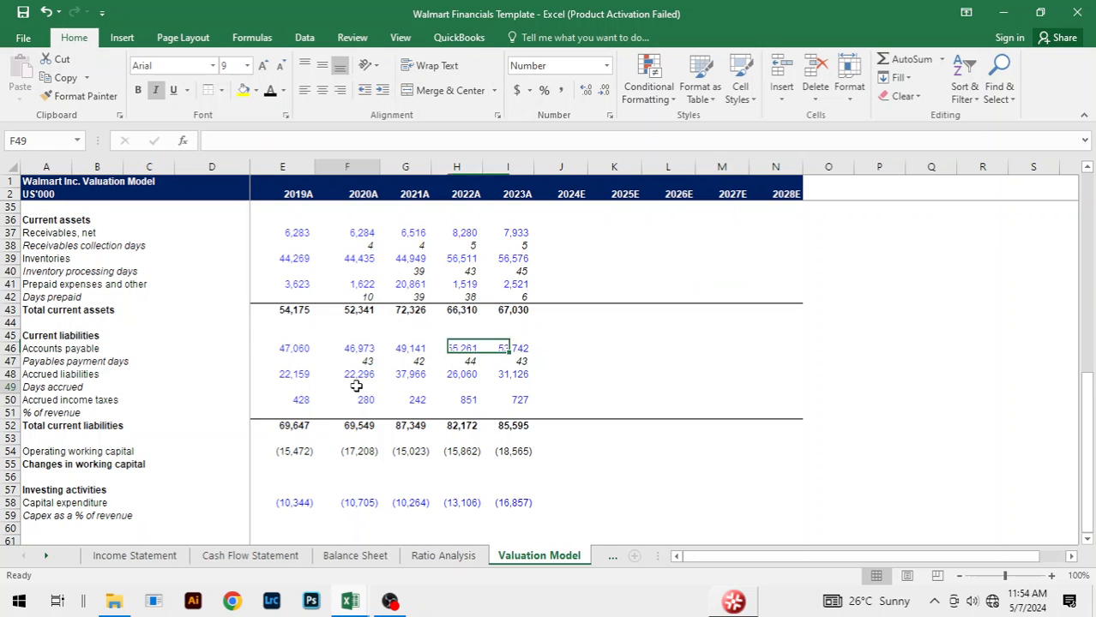
text(=AVE)
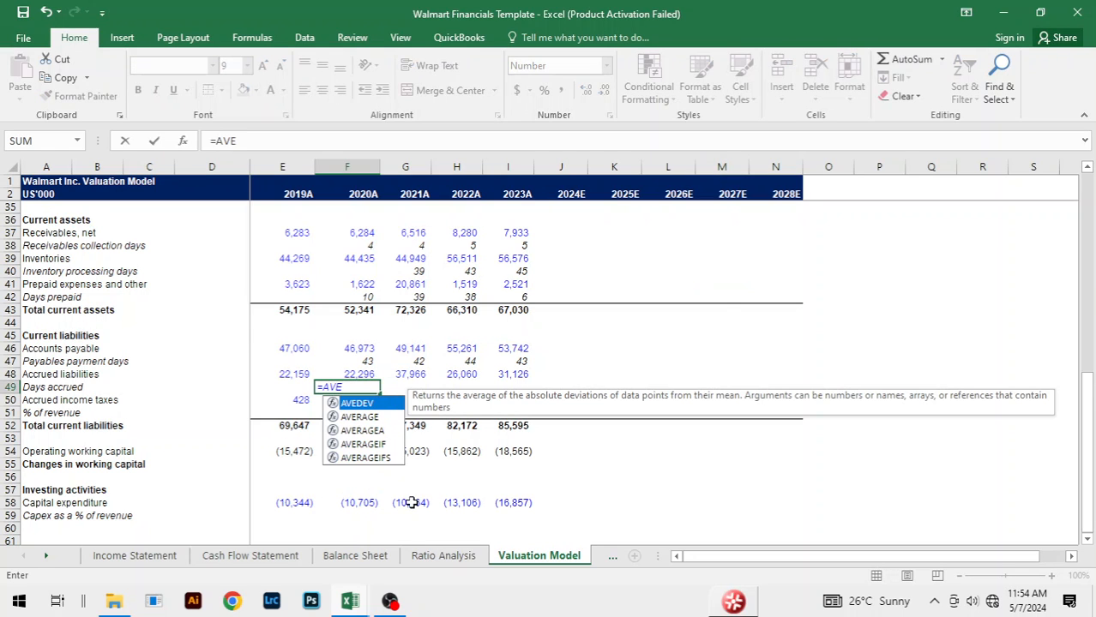
key(Down)
key(Tab)
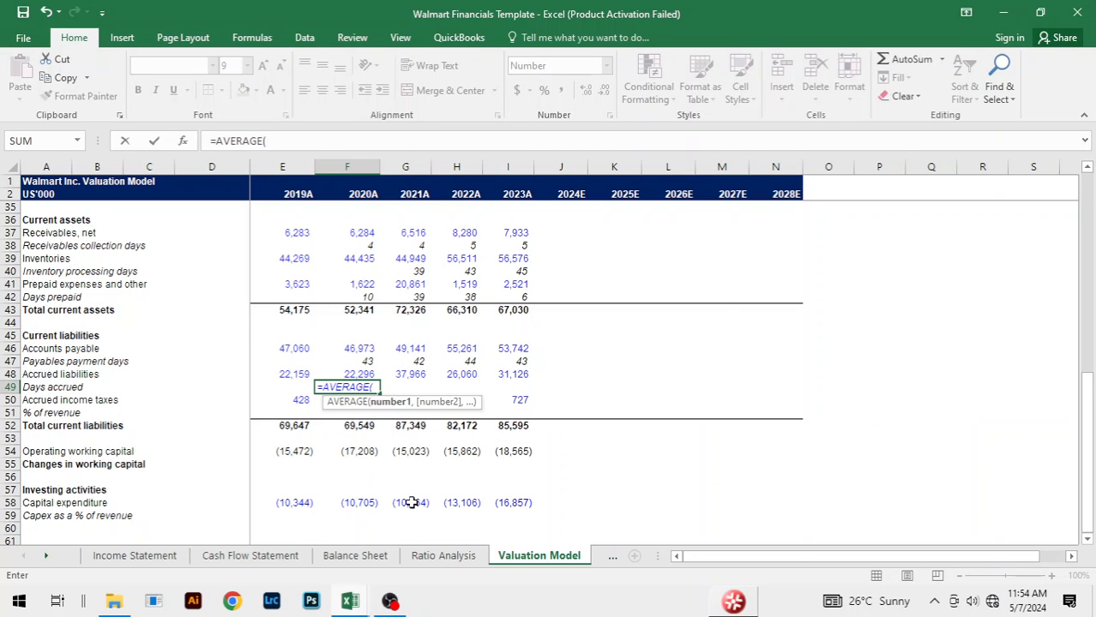
click(364, 375)
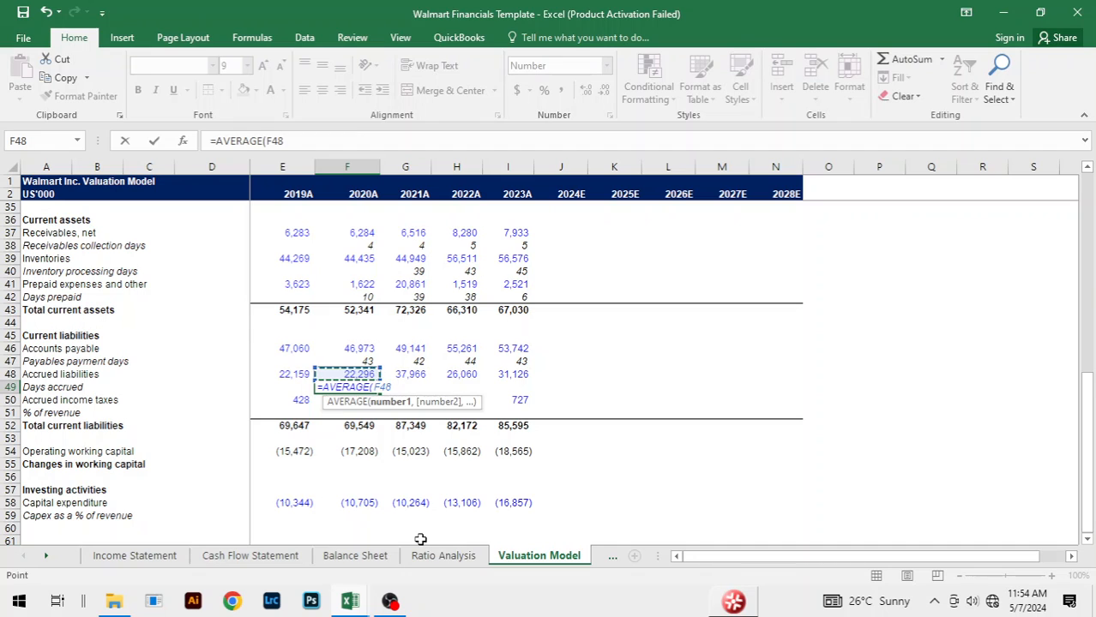
text(,)
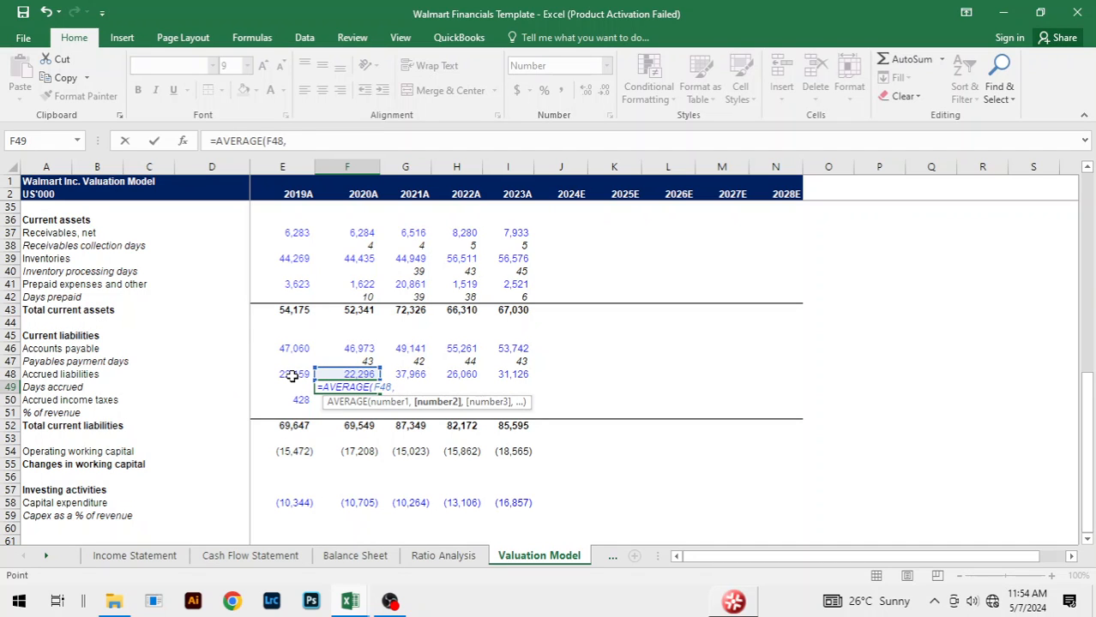
click(291, 375)
text())
mouse_move(350, 600)
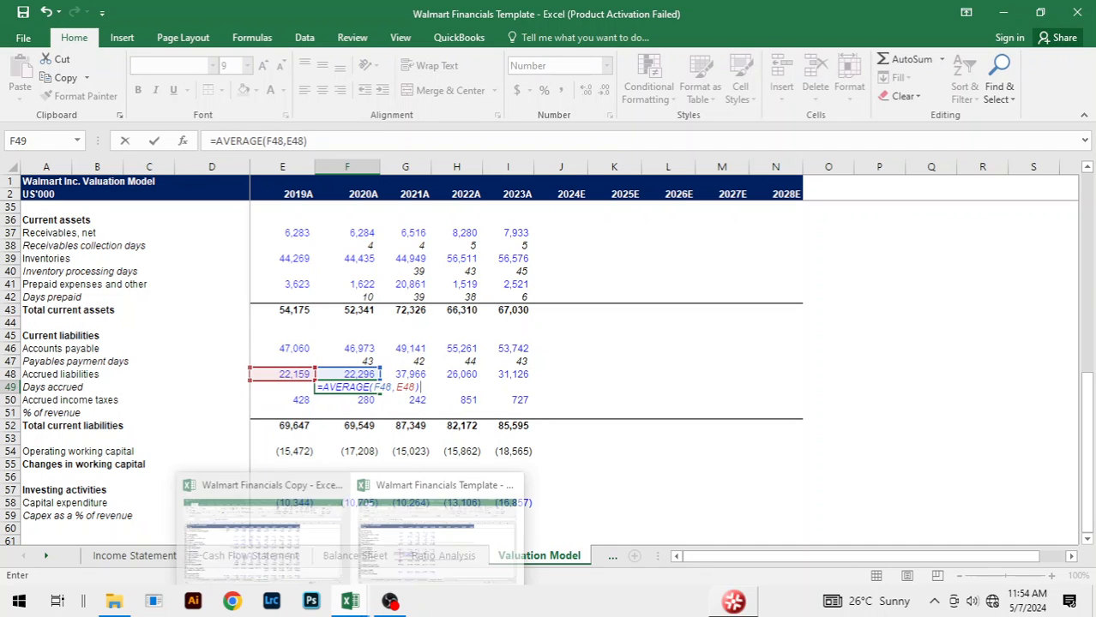
text(/)
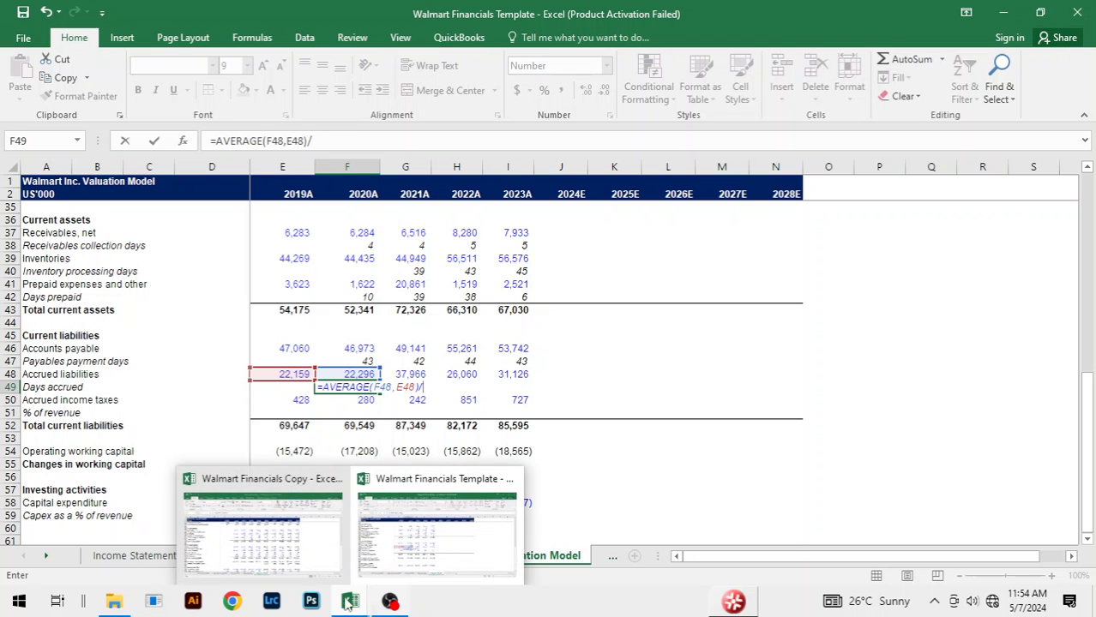
scroll(551, 307, up, 4)
scroll(550, 307, up, 7)
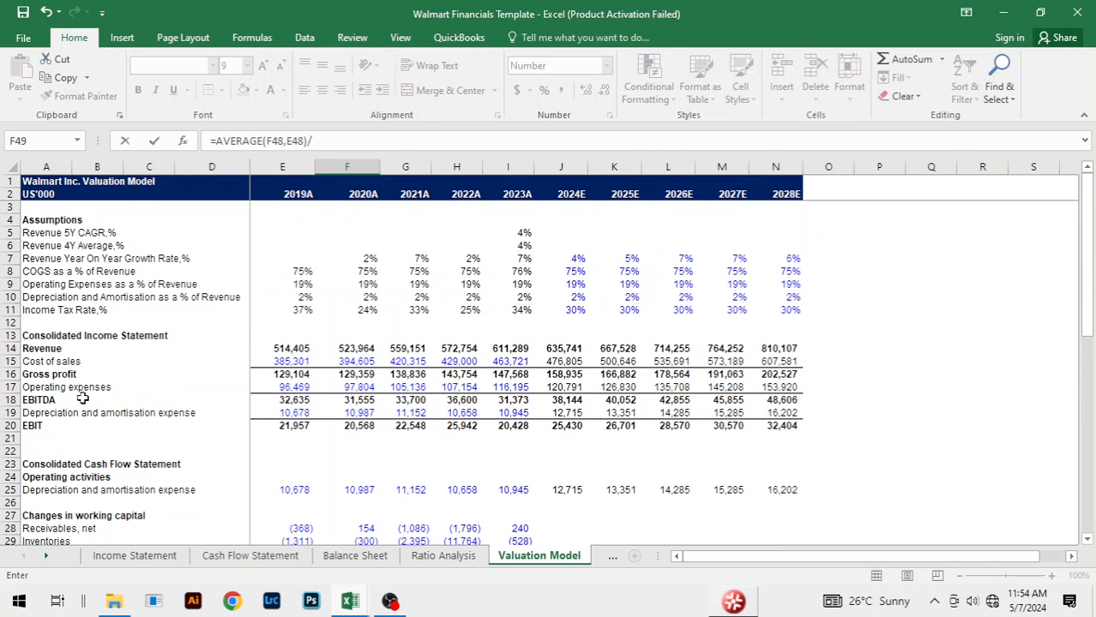
click(360, 389)
text(*3)
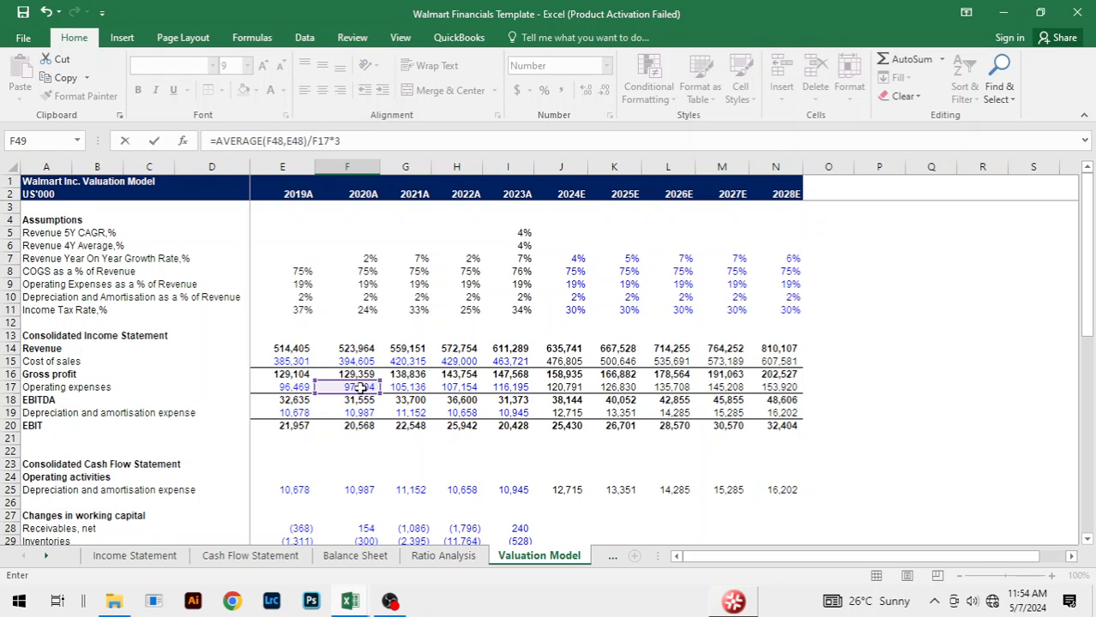
text(65)
key(Return)
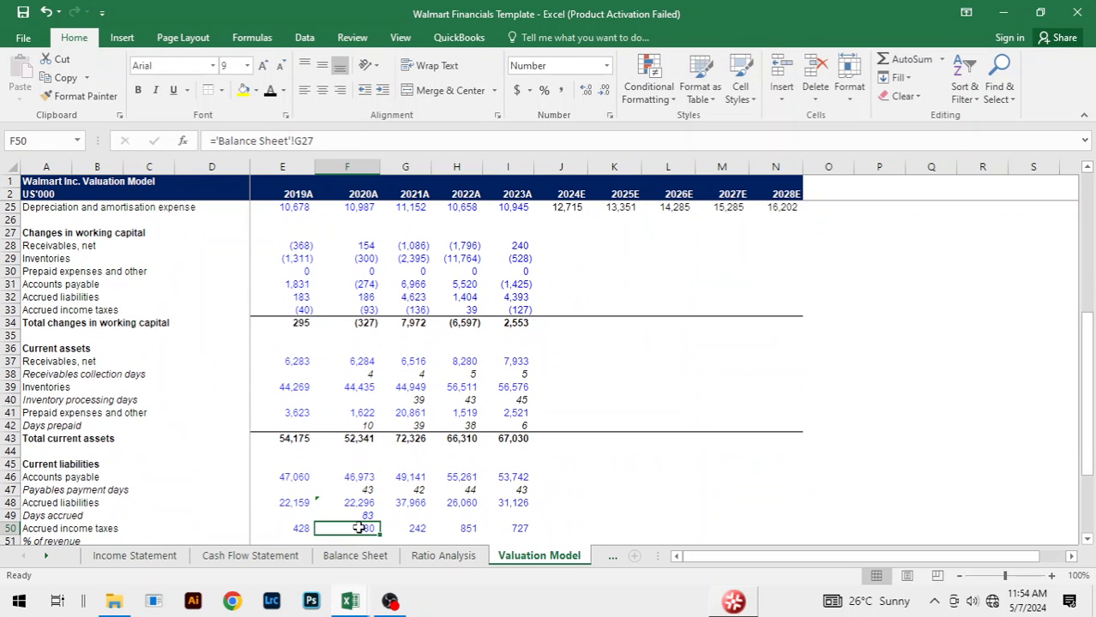
Step: Fill the 2020A Days accrued formula across to 2023A in F49:I49
click(364, 516)
key(shift+Right)
key(shift+Right)
key(shift+Right)
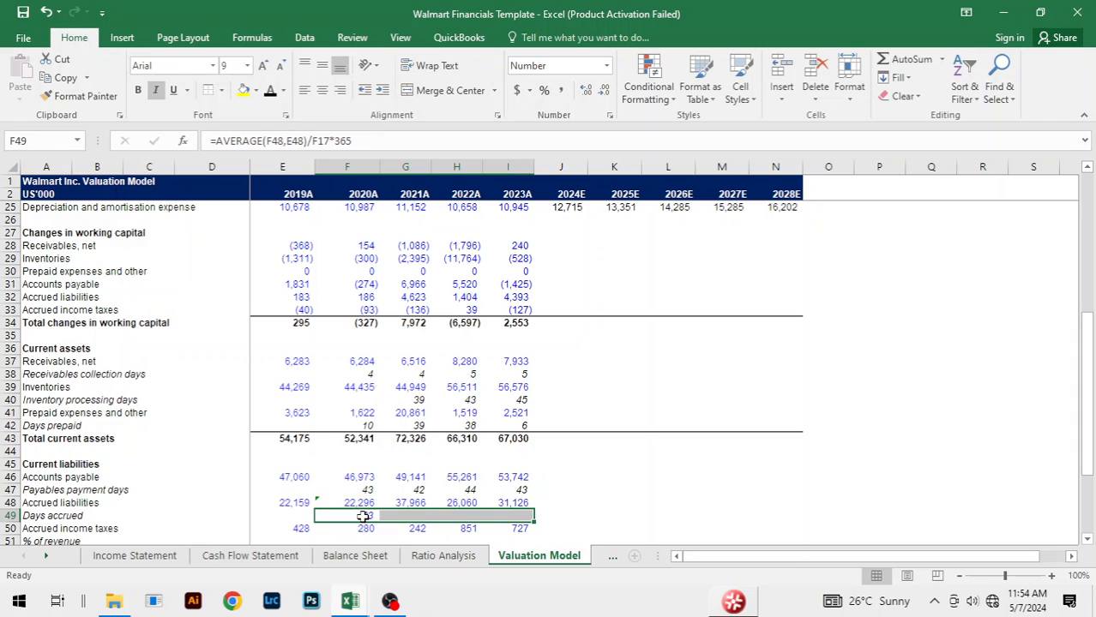
key(ctrl+r)
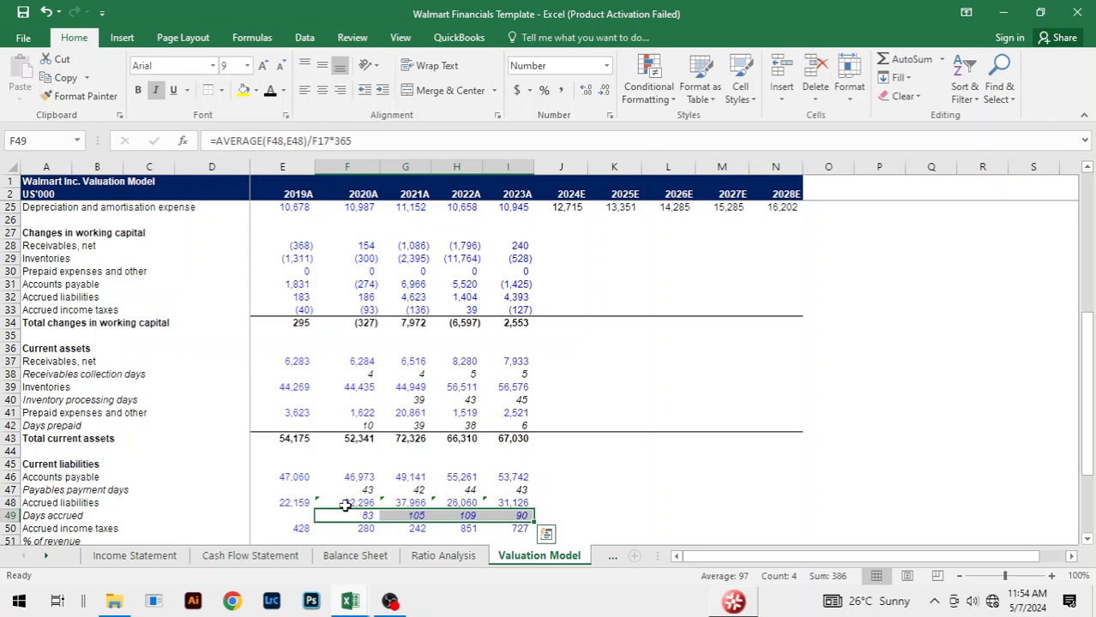
Step: Ignore the formula error flagged on the 2020A to 2023A Accrued liabilities cells F48:I48
click(349, 504)
drag(349, 503, 514, 503)
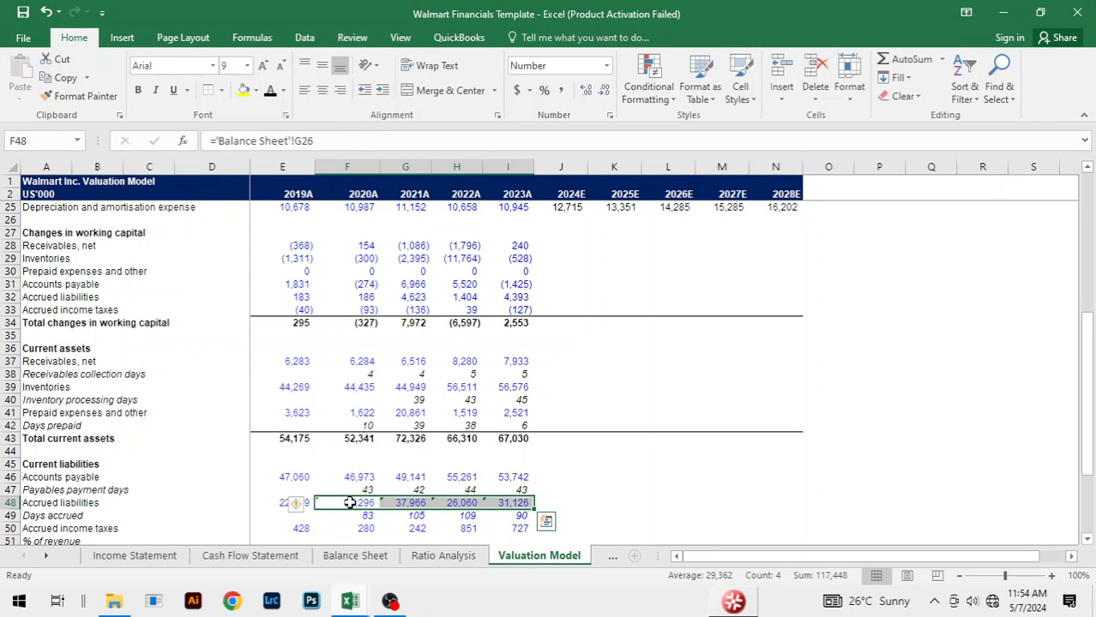
click(308, 506)
click(339, 447)
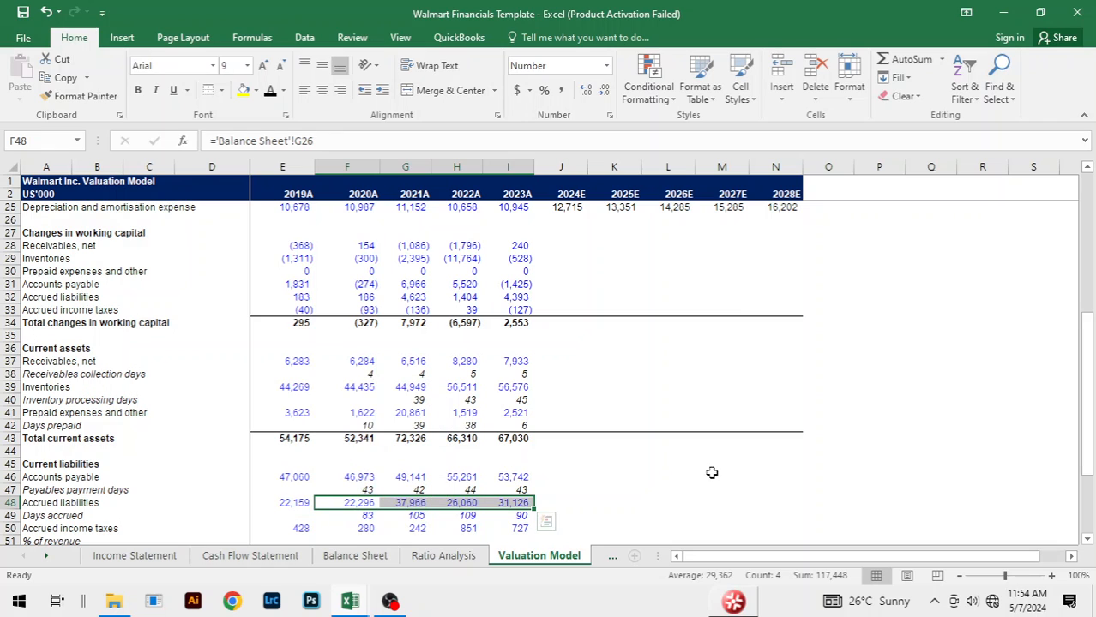
Step: Change the font colour of the 2020A to 2023A Days accrued cells F49:I49 to black
click(371, 528)
click(373, 515)
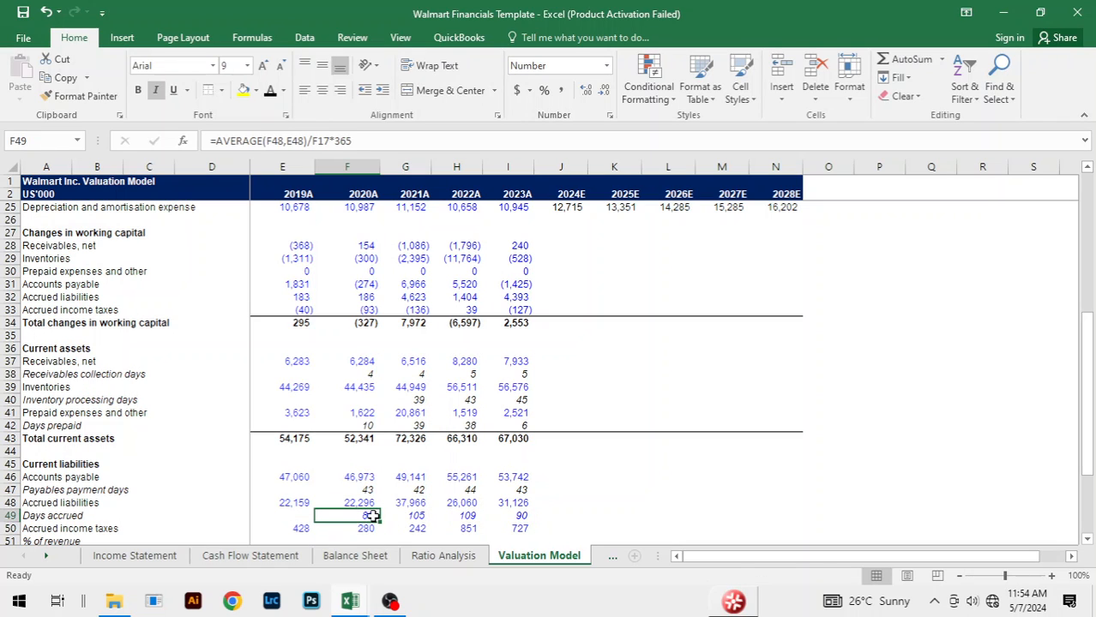
key(ctrl+shift+Right)
click(283, 90)
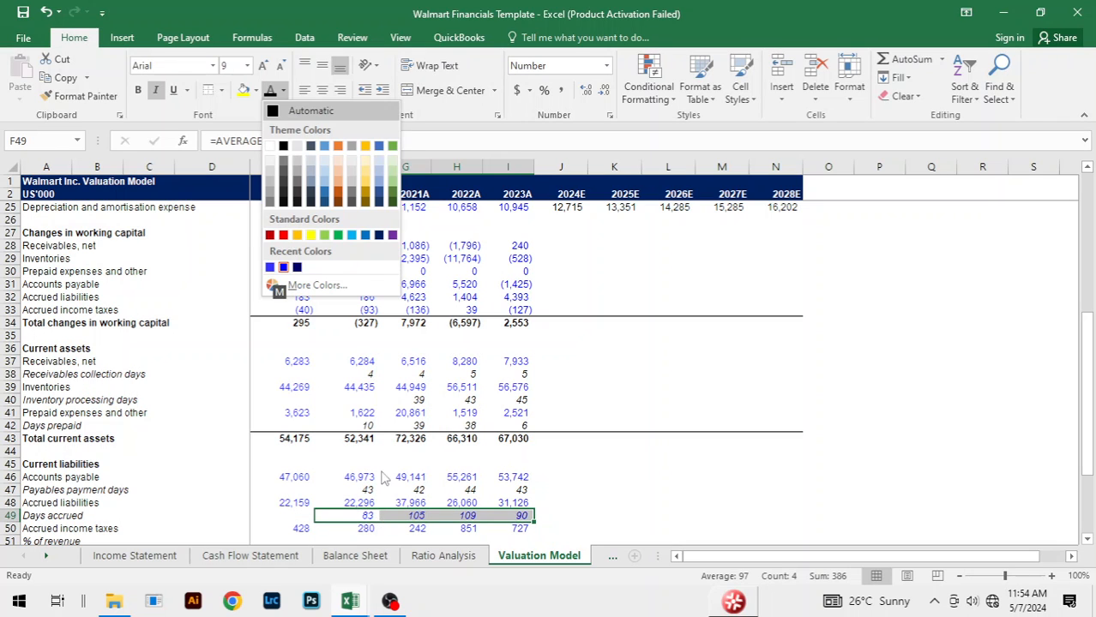
click(282, 145)
click(717, 258)
scroll(743, 492, down, 3)
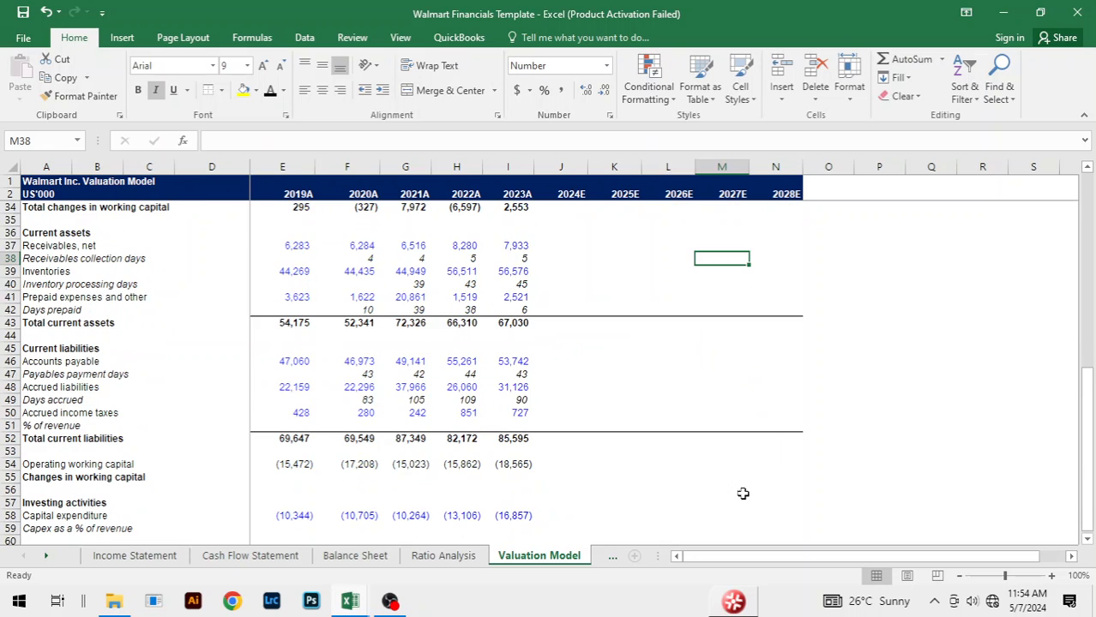
click(371, 424)
text(=AV)
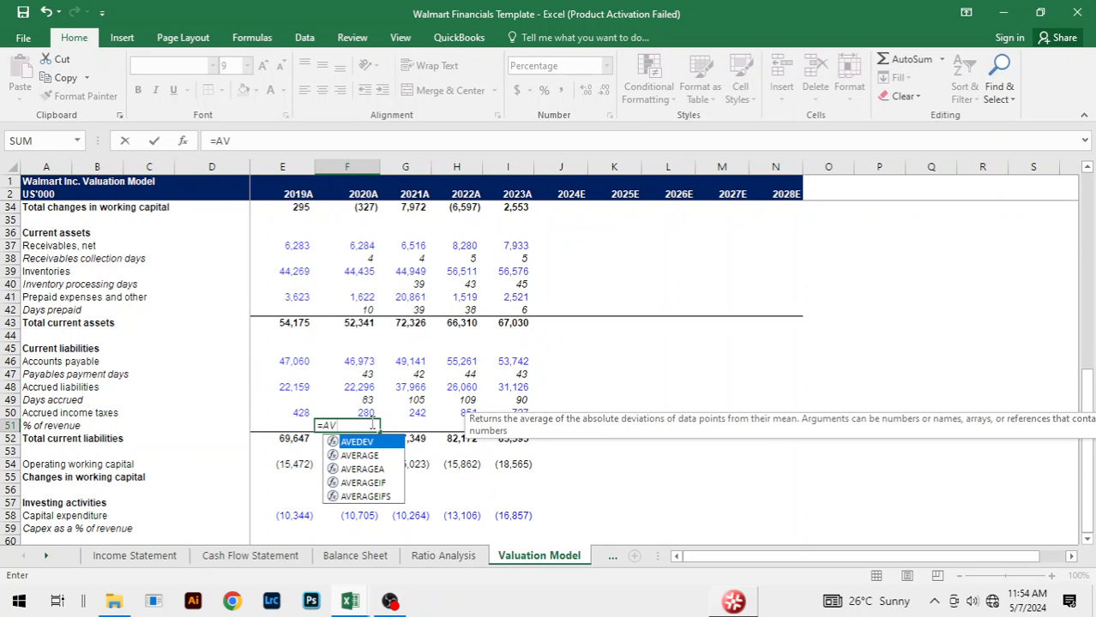
key(Down)
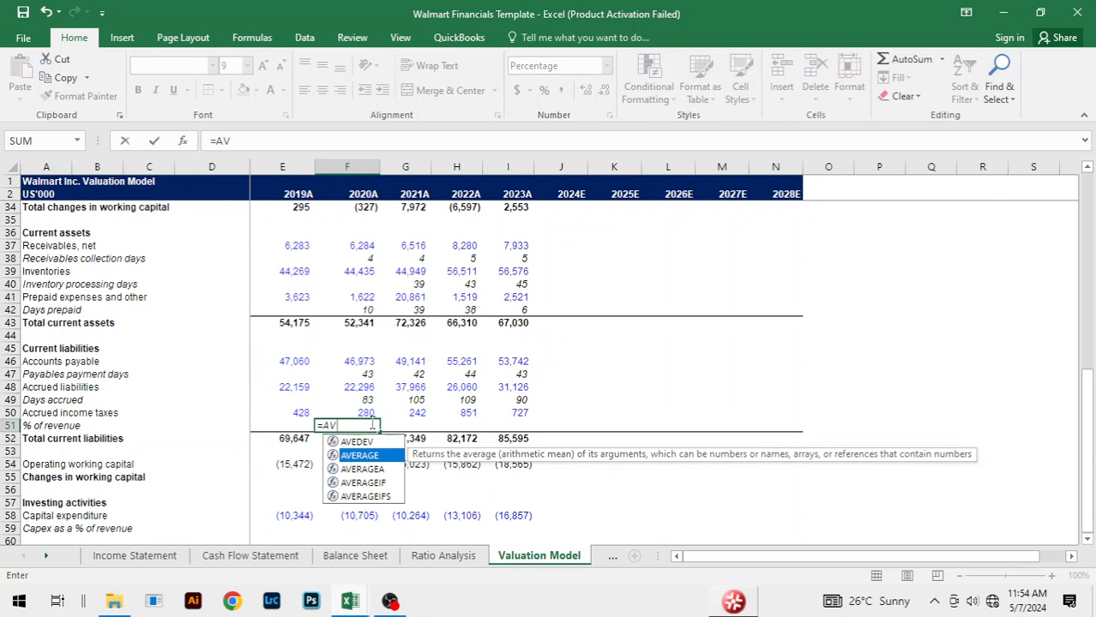
key(Tab)
click(358, 413)
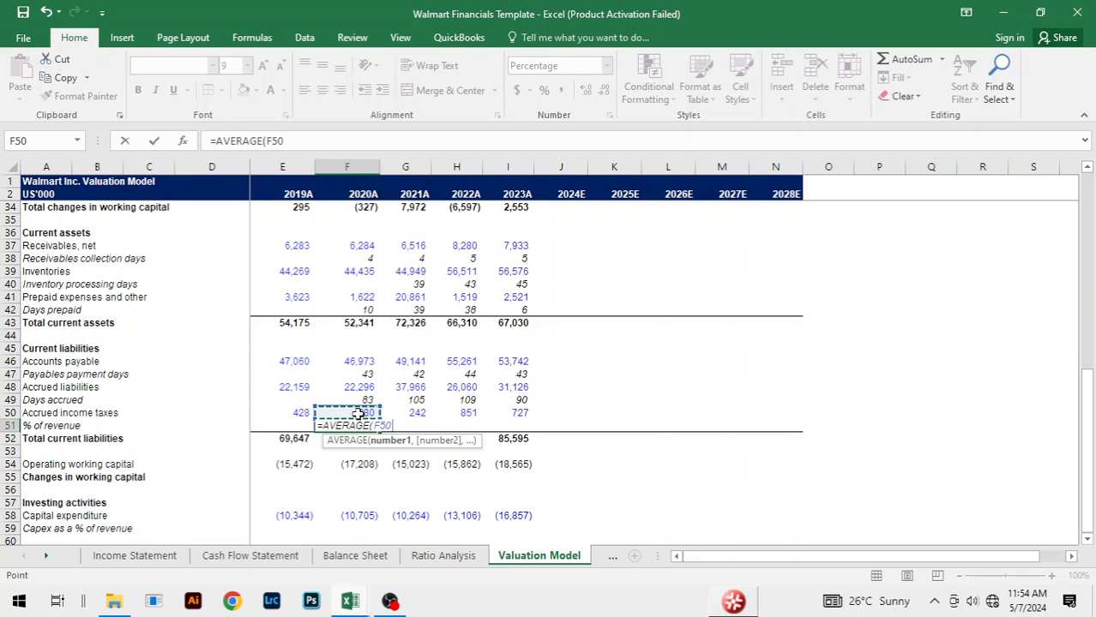
text(,)
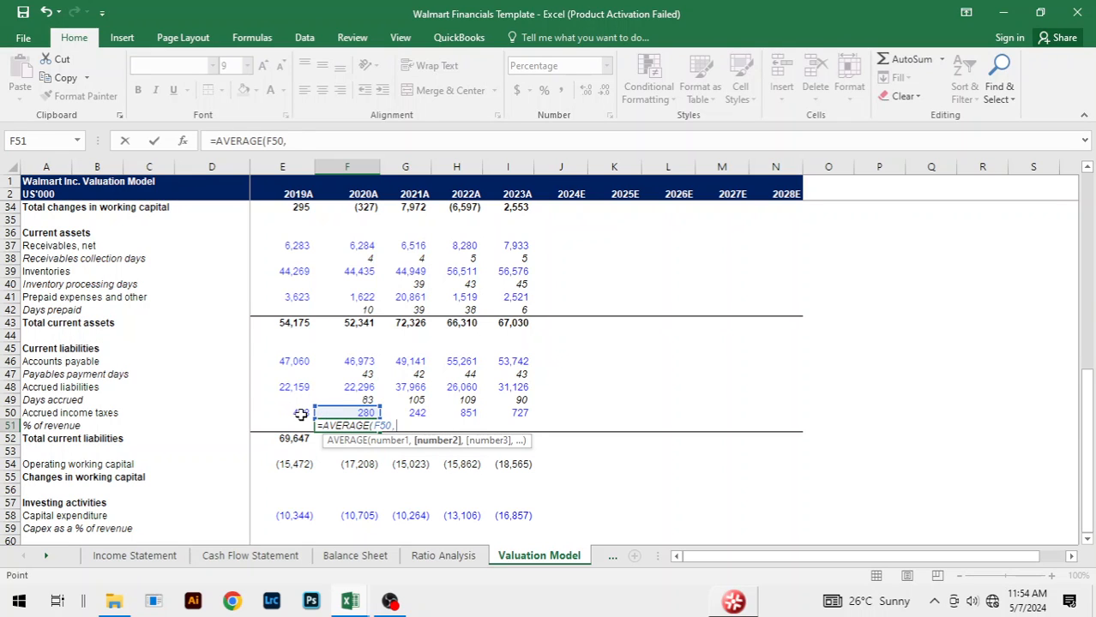
click(300, 414)
text())
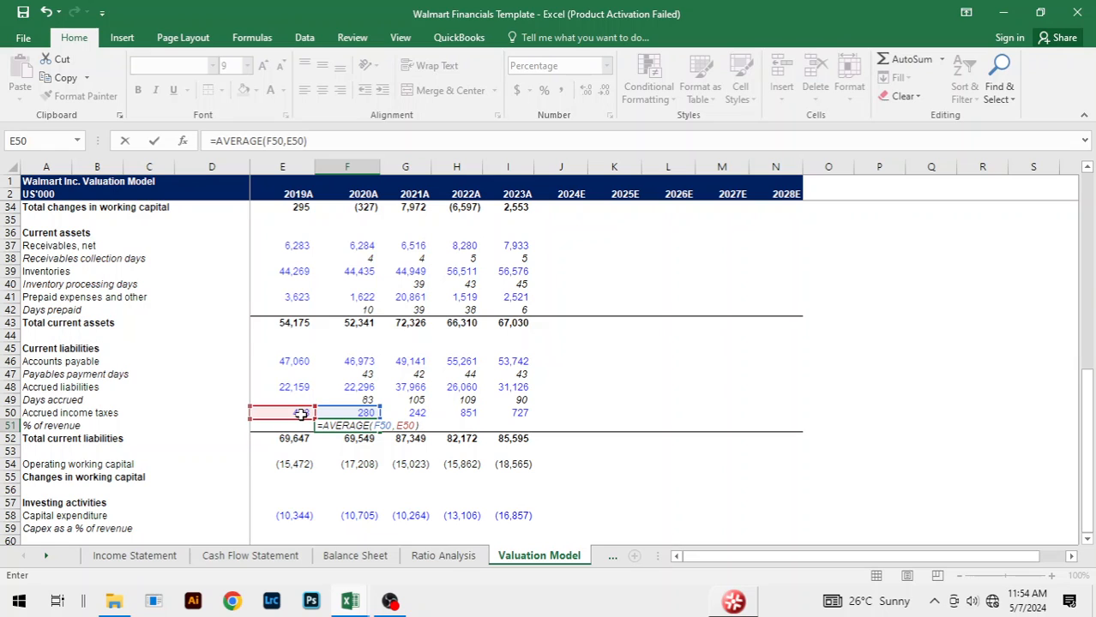
key(BackSpace)
key(BackSpace)
key(BackSpace)
key(BackSpace)
key(BackSpace)
key(BackSpace)
key(BackSpace)
key(BackSpace)
key(BackSpace)
key(BackSpace)
key(BackSpace)
key(BackSpace)
key(BackSpace)
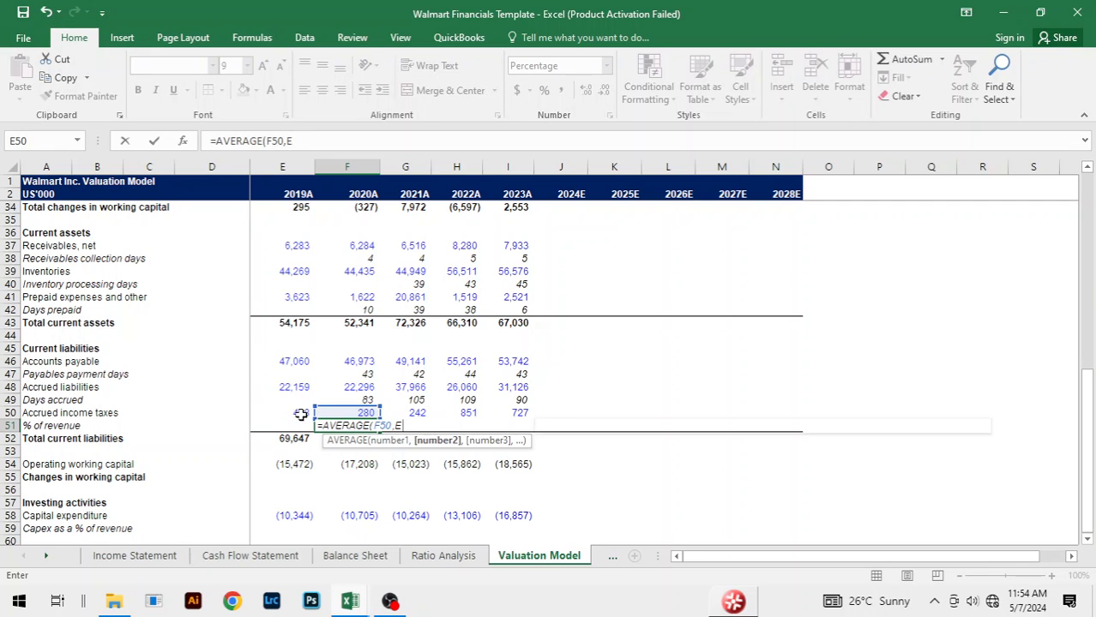
key(BackSpace)
key(BackSpace)
key(BackSpace)
key(BackSpace)
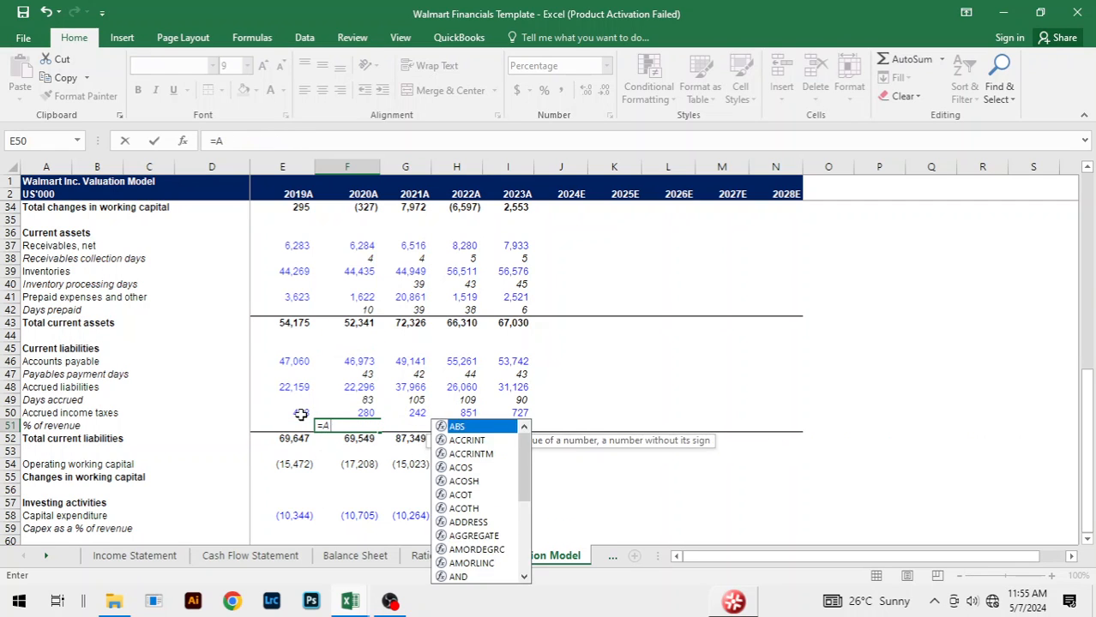
click(650, 394)
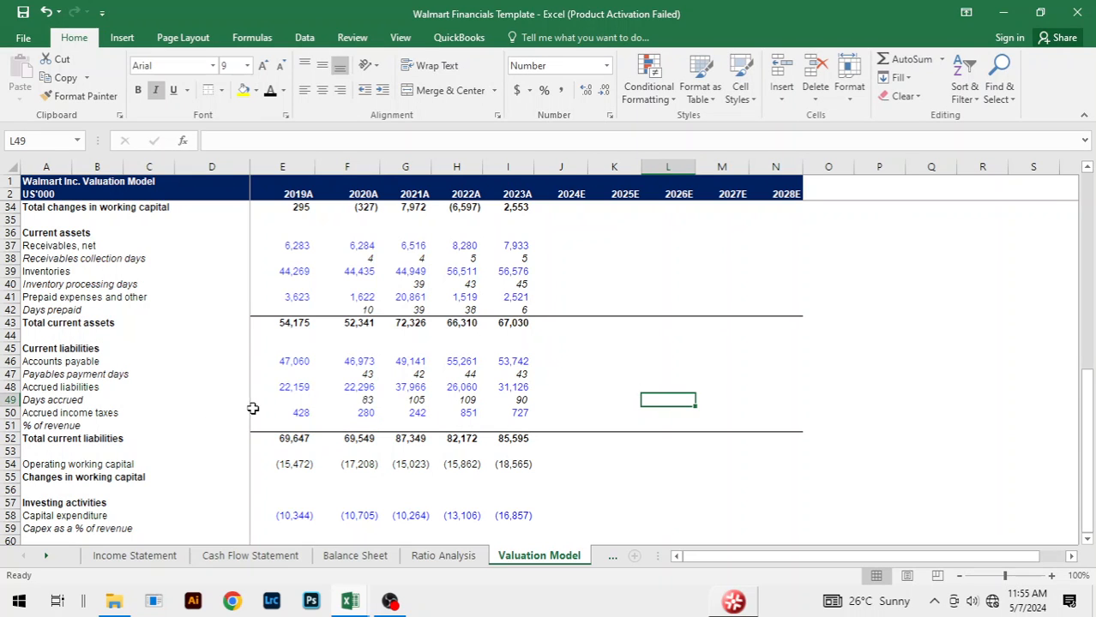
Step: Calculate the 2019A accrued income taxes as a % of revenue in E51 with the formula =E50/E14
click(295, 426)
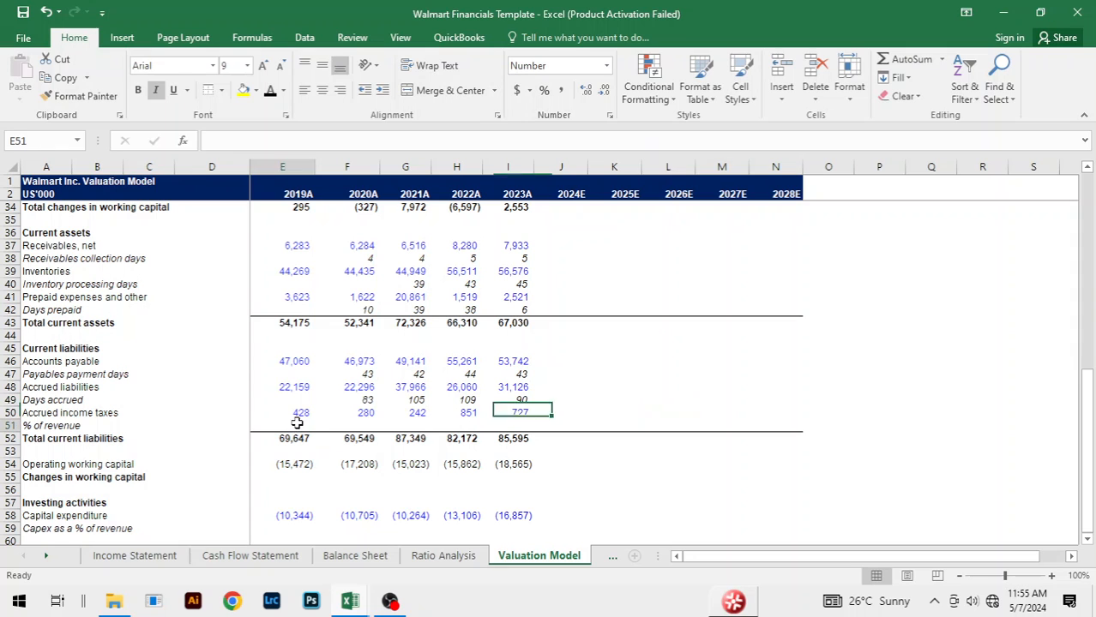
text(=)
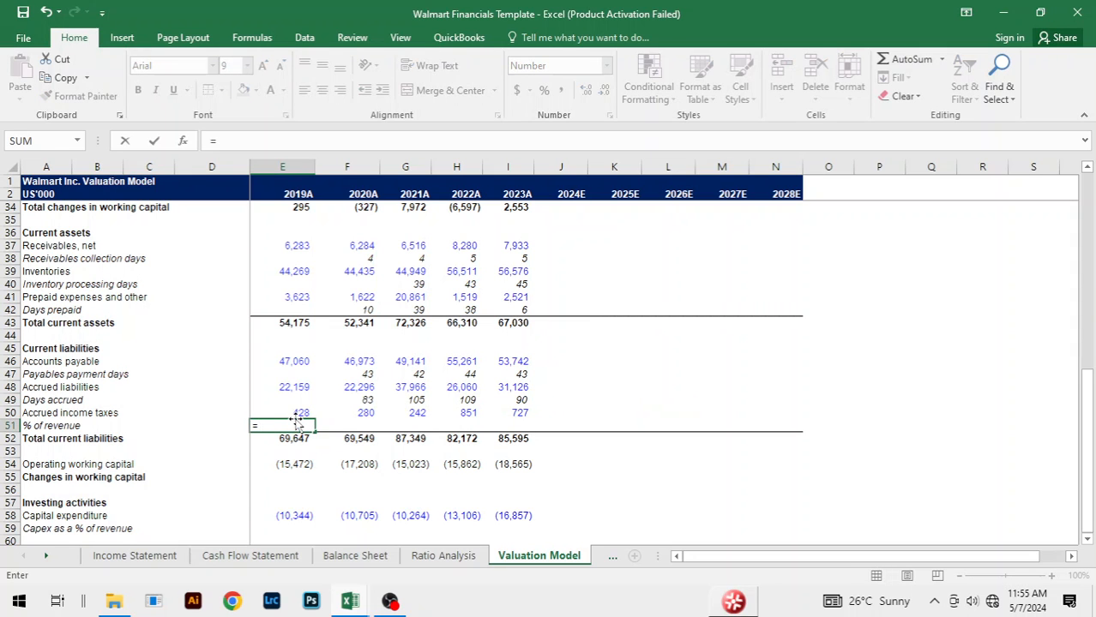
click(294, 413)
text(/)
scroll(343, 343, up, 6)
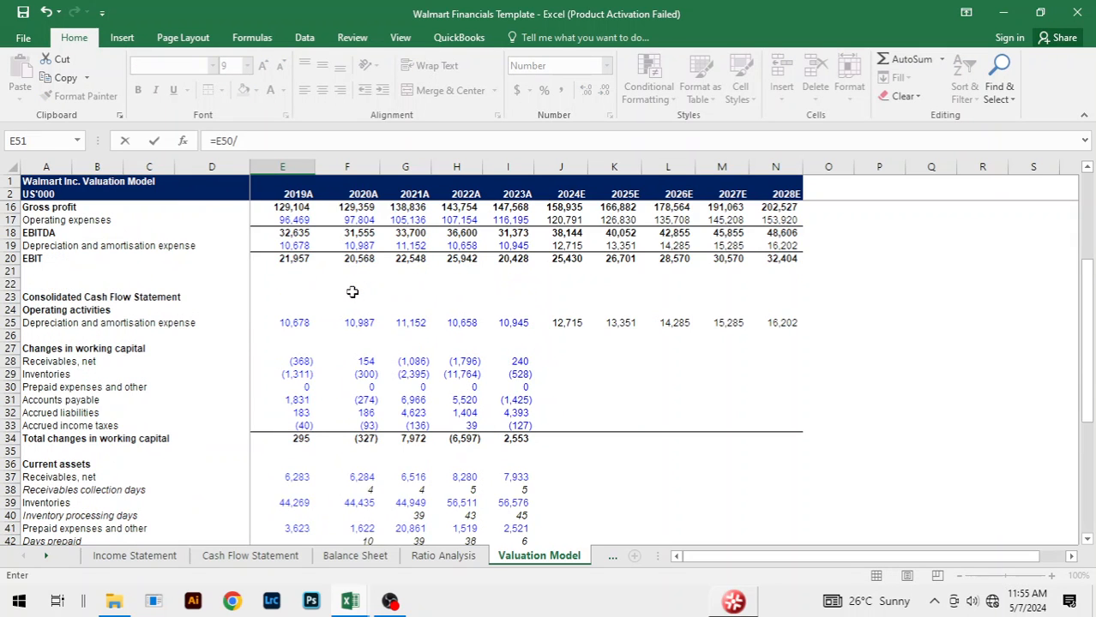
scroll(351, 292, up, 4)
click(295, 338)
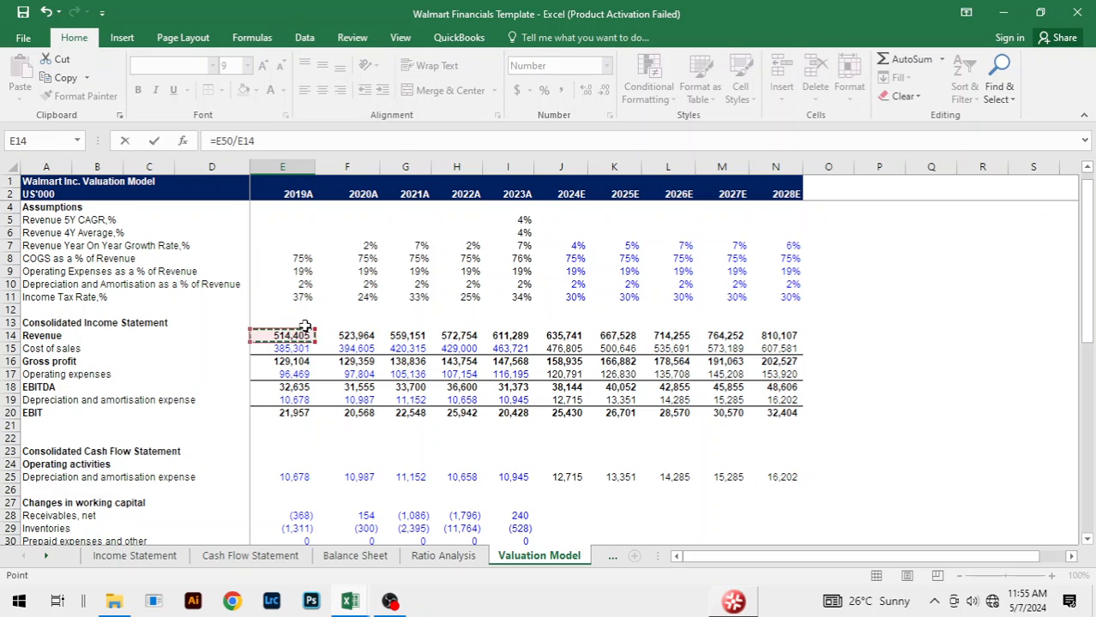
key(Return)
Step: Fill the 2019A % of revenue formula across to 2023A in E51:I51
key(Up)
key(shift+Right)
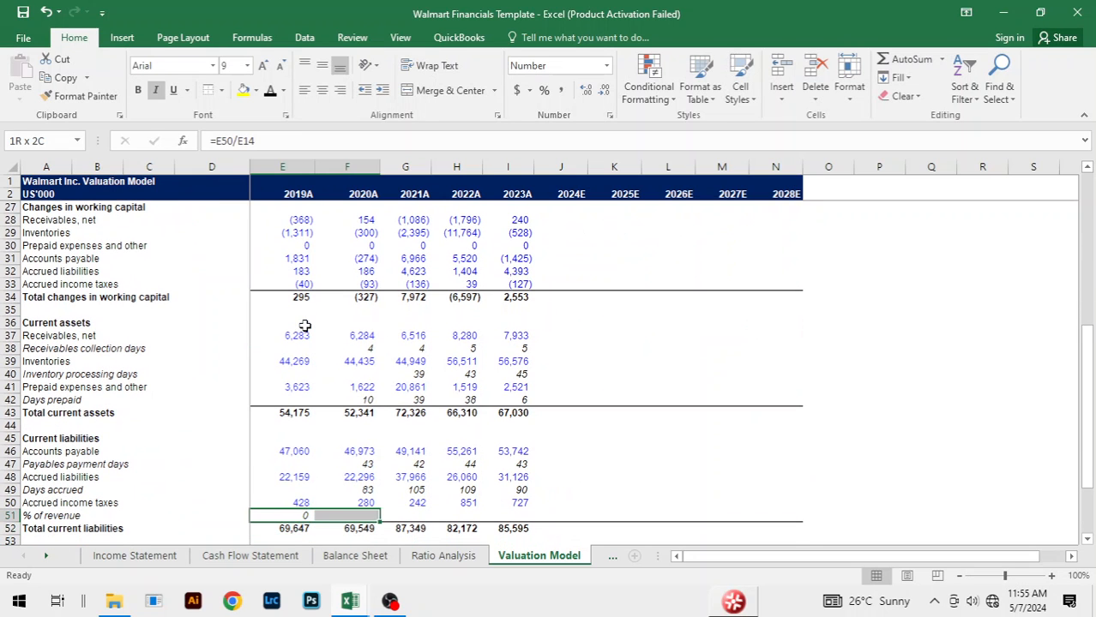
key(shift+Right)
key(shift+Right)
key(shift+Right)
key(ctrl+r)
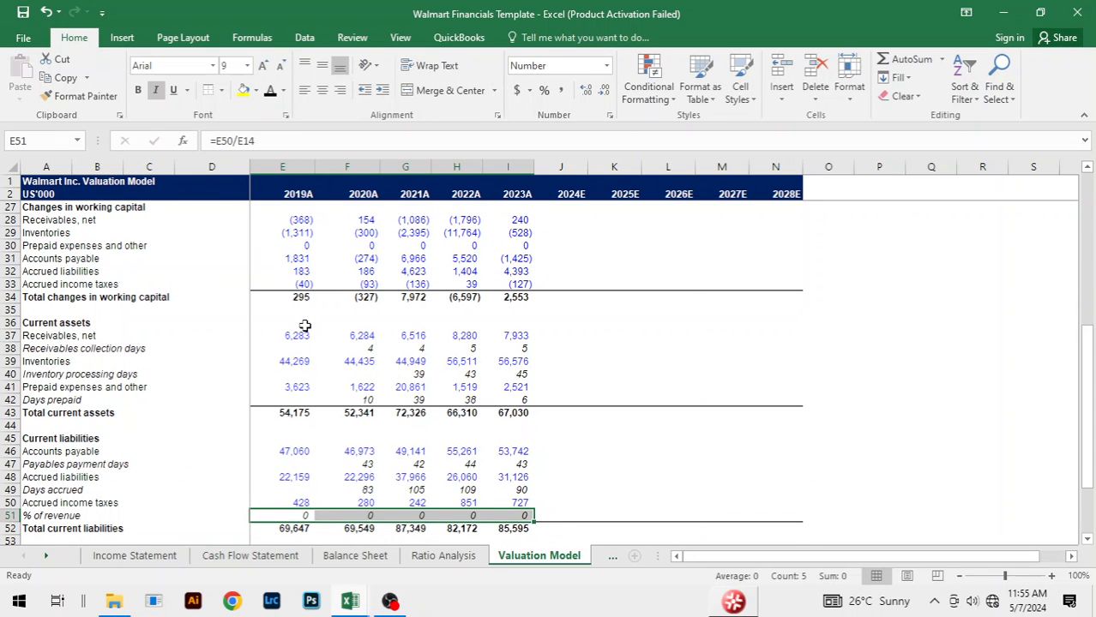
Step: Format the 2019A to 2023A % of revenue cells E51:I51 as percentages with one decimal place
key(ctrl+shift+5)
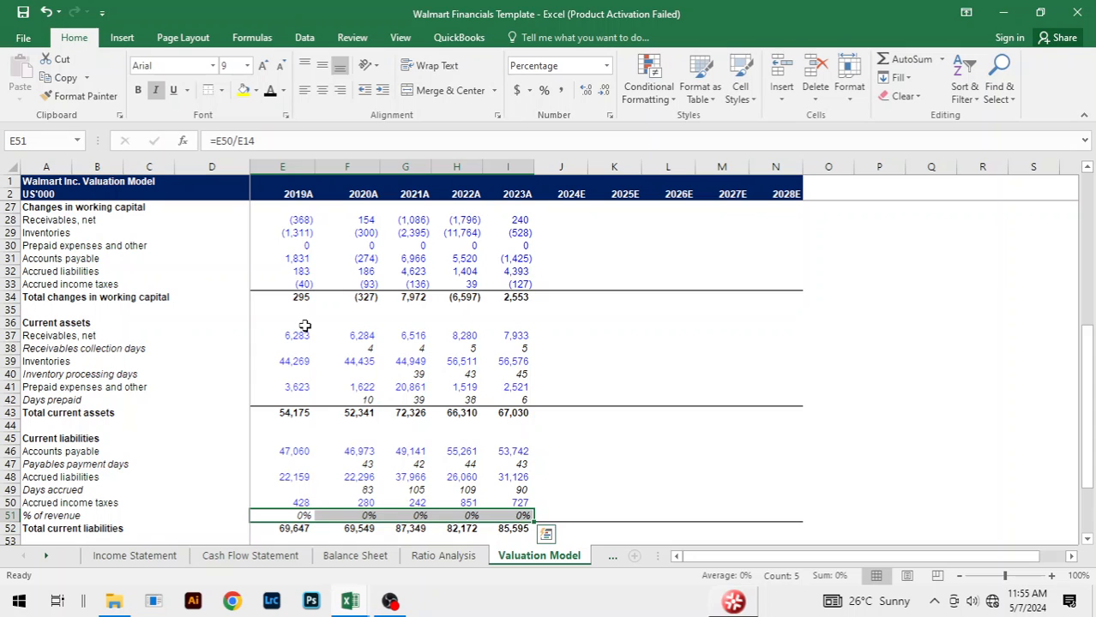
key(alt+h)
key(0)
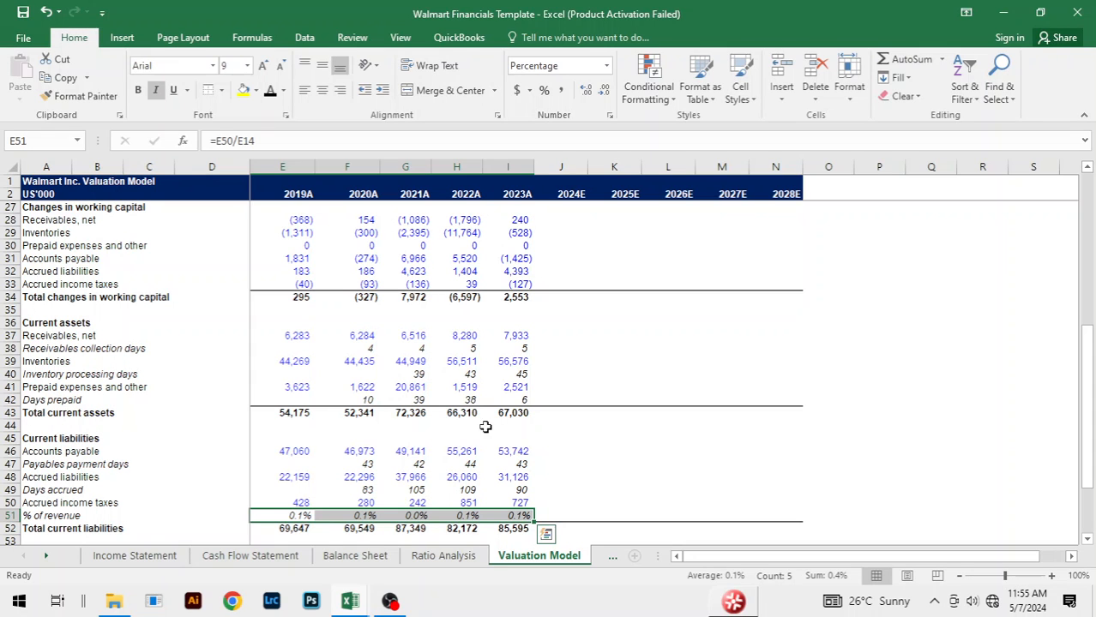
click(626, 477)
click(696, 424)
scroll(699, 422, down, 3)
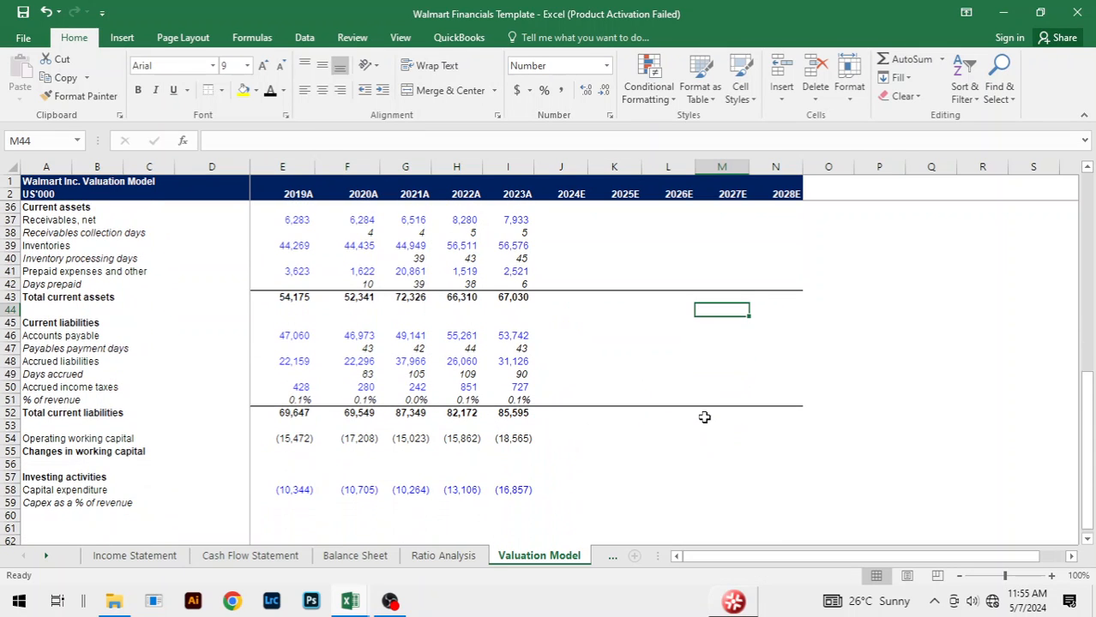
click(704, 451)
click(620, 358)
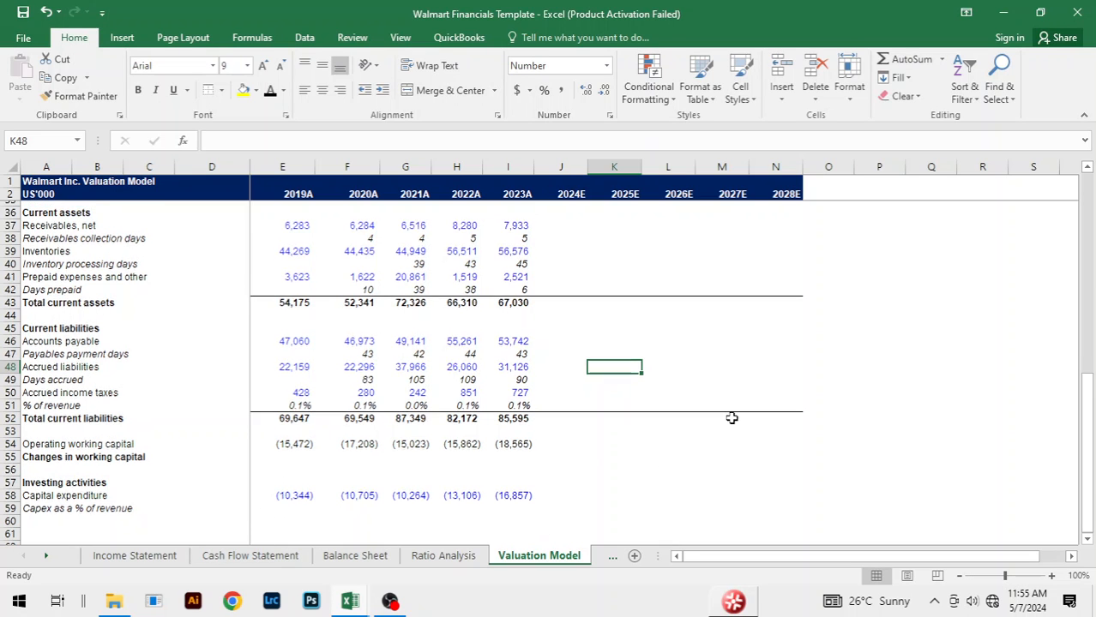
scroll(731, 417, up, 3)
click(579, 463)
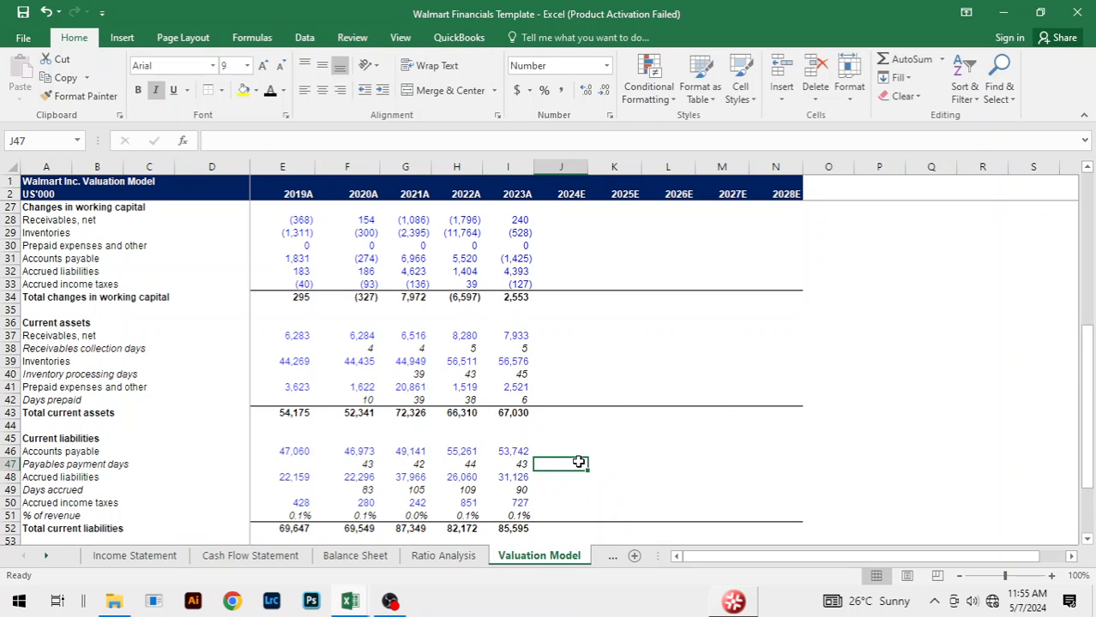
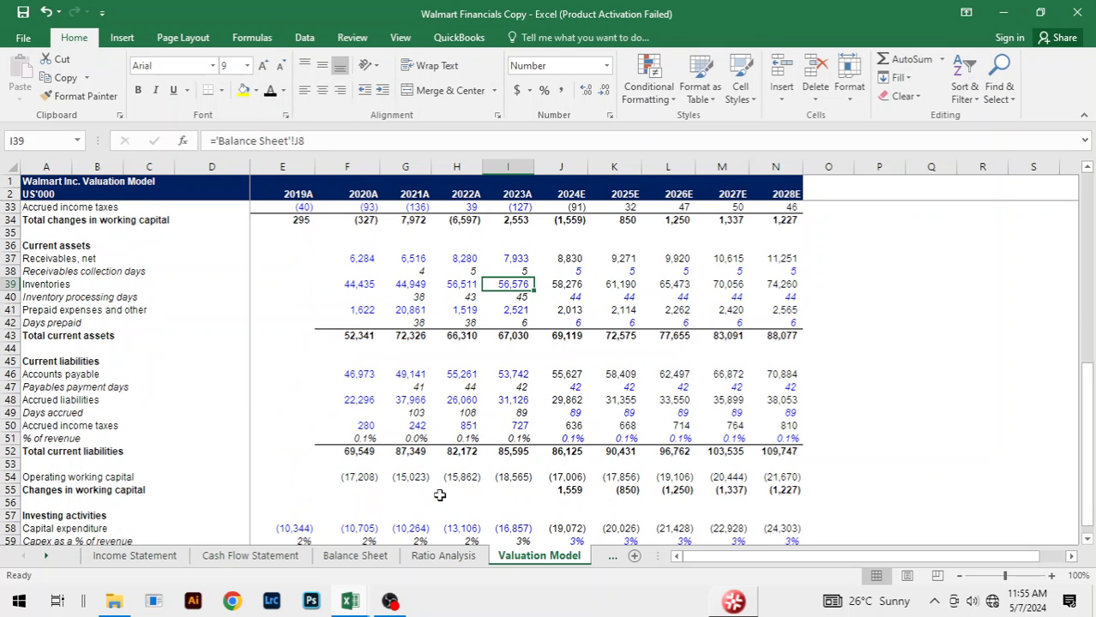
Step: Set the 2024E receivables collection days in J38 of the Walmart Financials Template workbook to 5
click(510, 414)
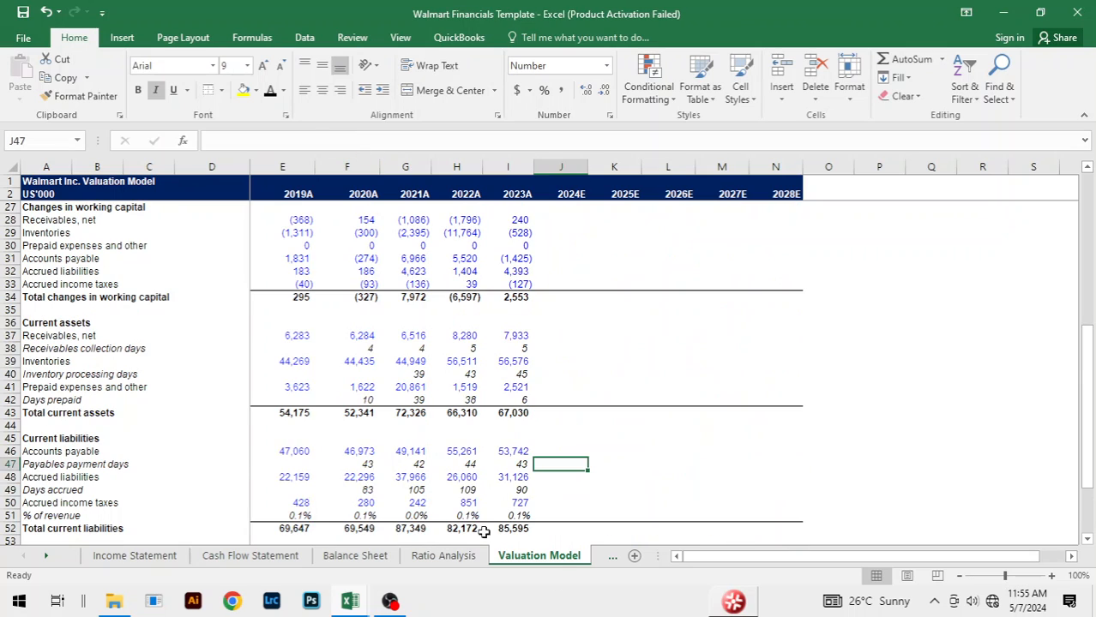
click(468, 490)
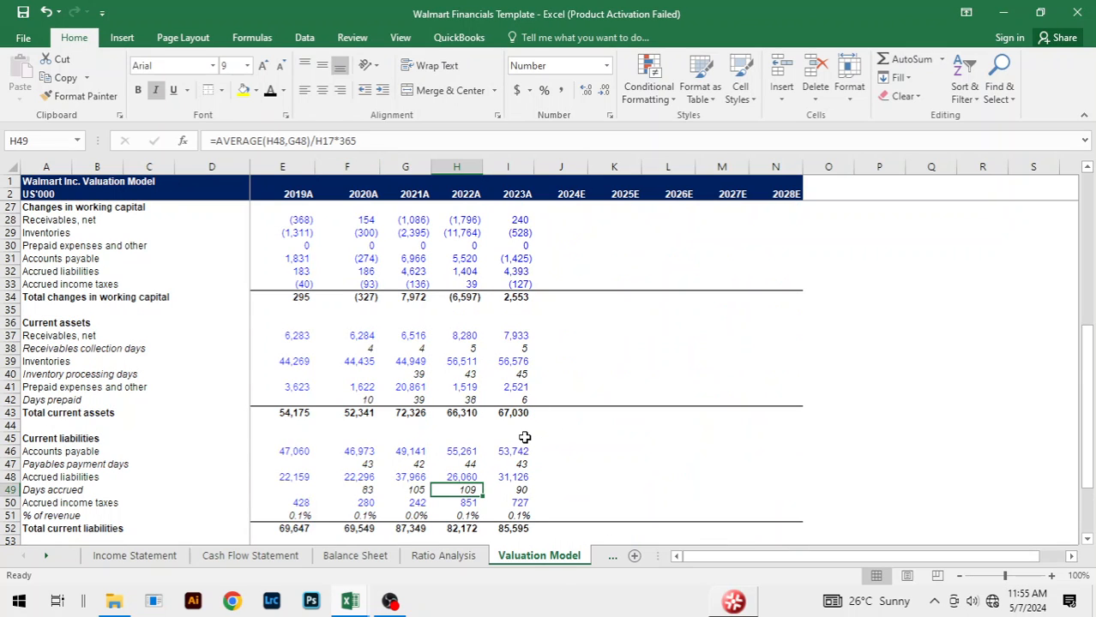
click(563, 490)
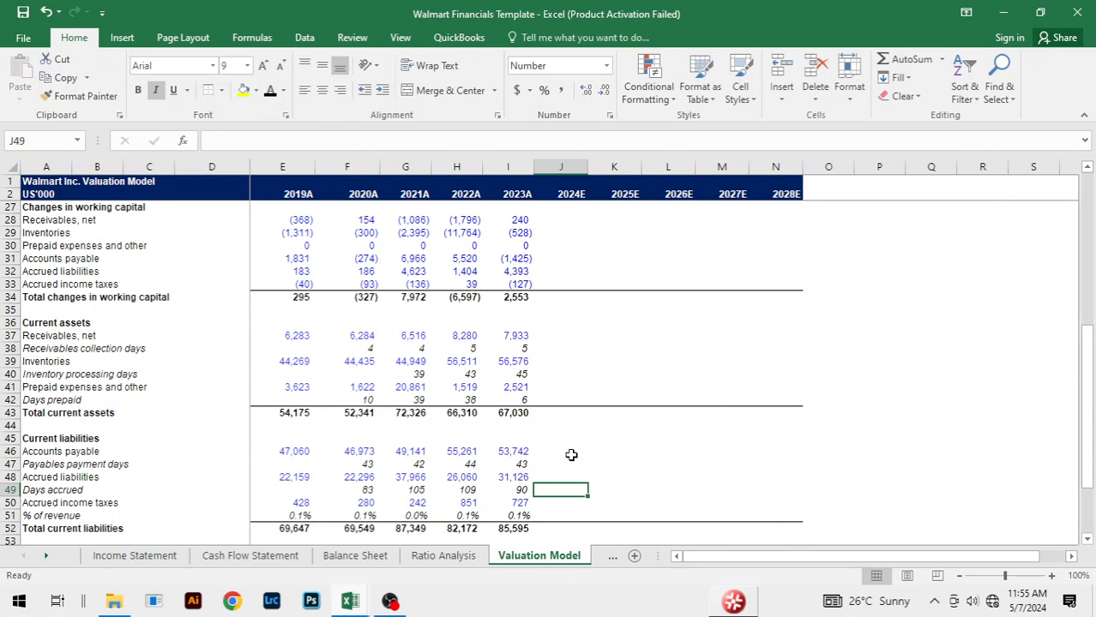
click(567, 463)
scroll(635, 408, up, 2)
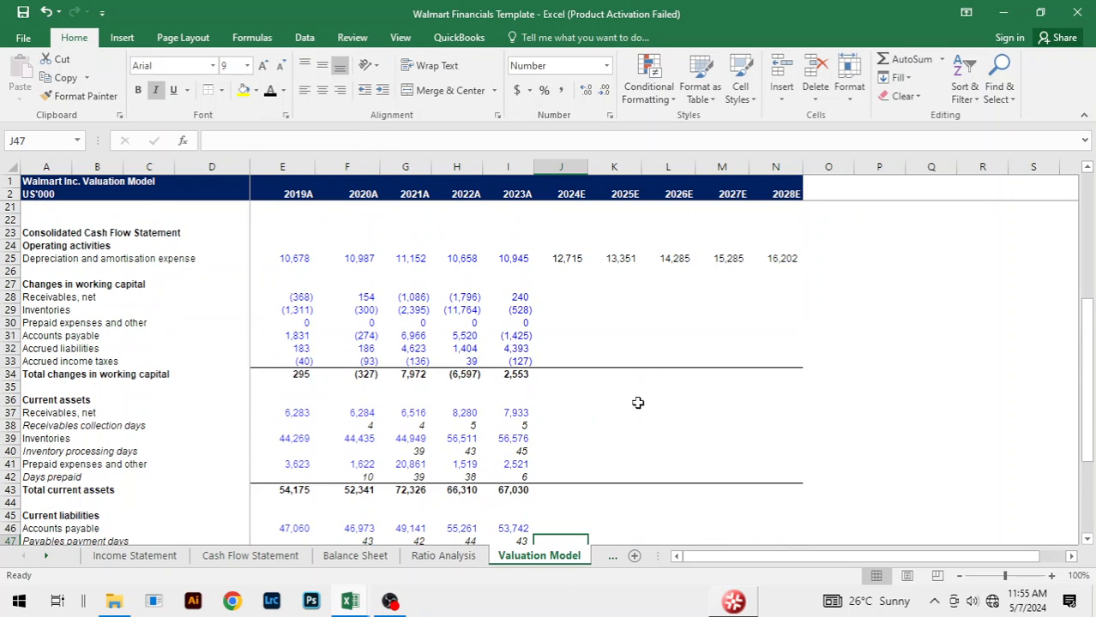
click(554, 428)
text(5)
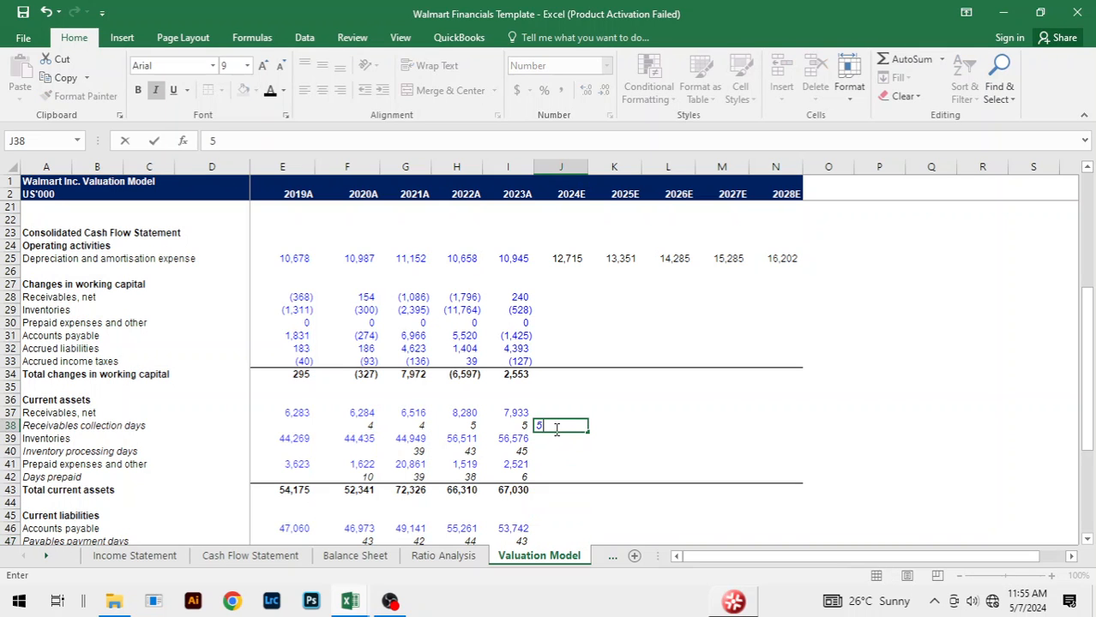
key(Return)
key(Up)
key(Up)
key(Down)
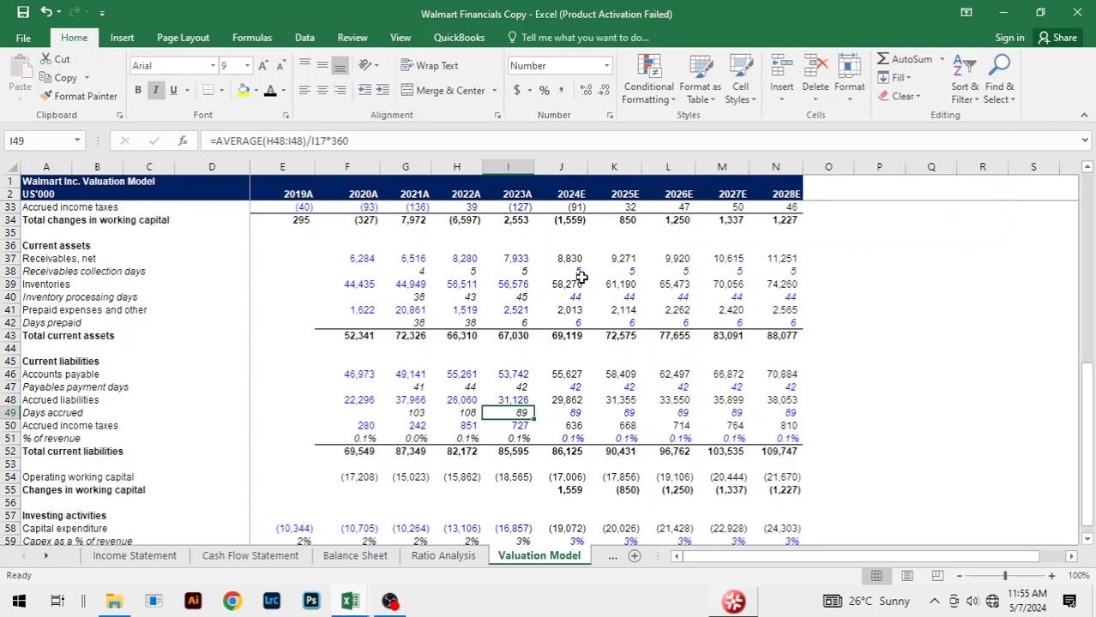
Step: Copy the 2024E to 2028E receivables collection days of 5 from the Walmart Financials Copy workbook into J38:N38 of the template
click(580, 274)
key(shift+Right)
key(shift+Right)
key(shift+Right)
key(shift+Right)
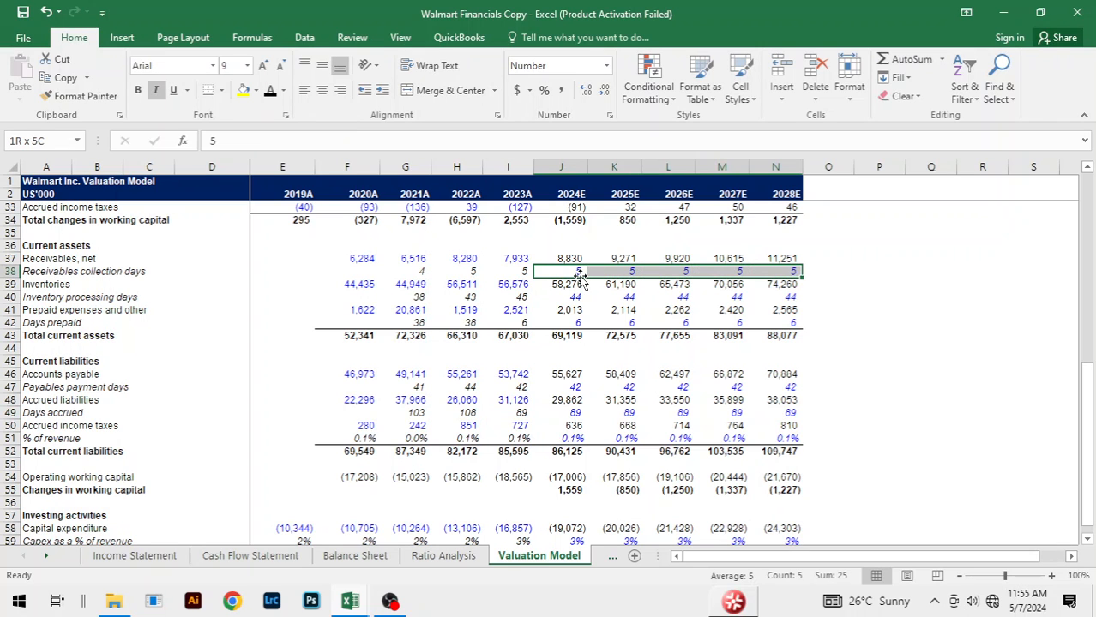
key(ctrl+c)
key(ctrl+Tab)
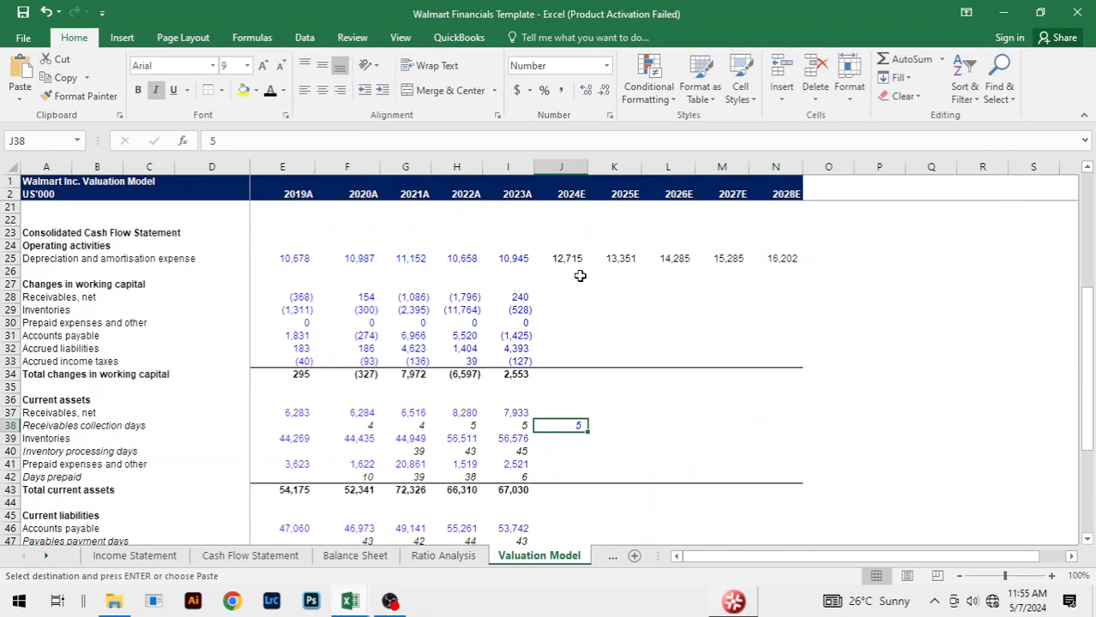
key(shift+Right)
key(shift+Right)
key(shift+Right)
key(shift+Right)
key(ctrl+v)
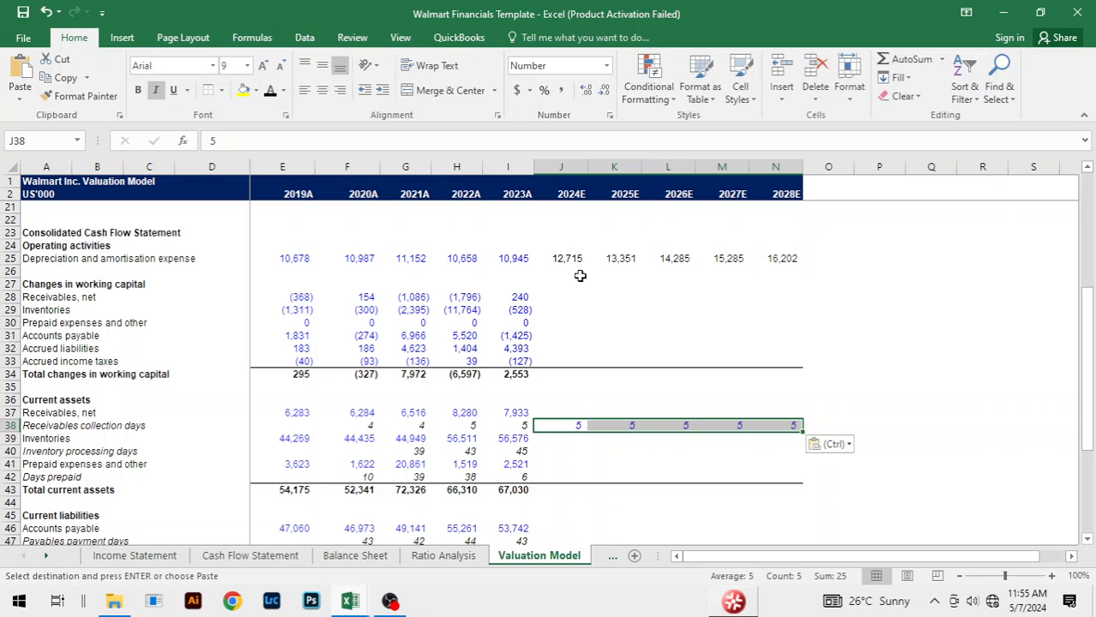
Step: Copy the 2024E to 2028E inventory processing days of 44 from the Walmart Financials Copy workbook into J40:N40 of the template
key(ctrl+Tab)
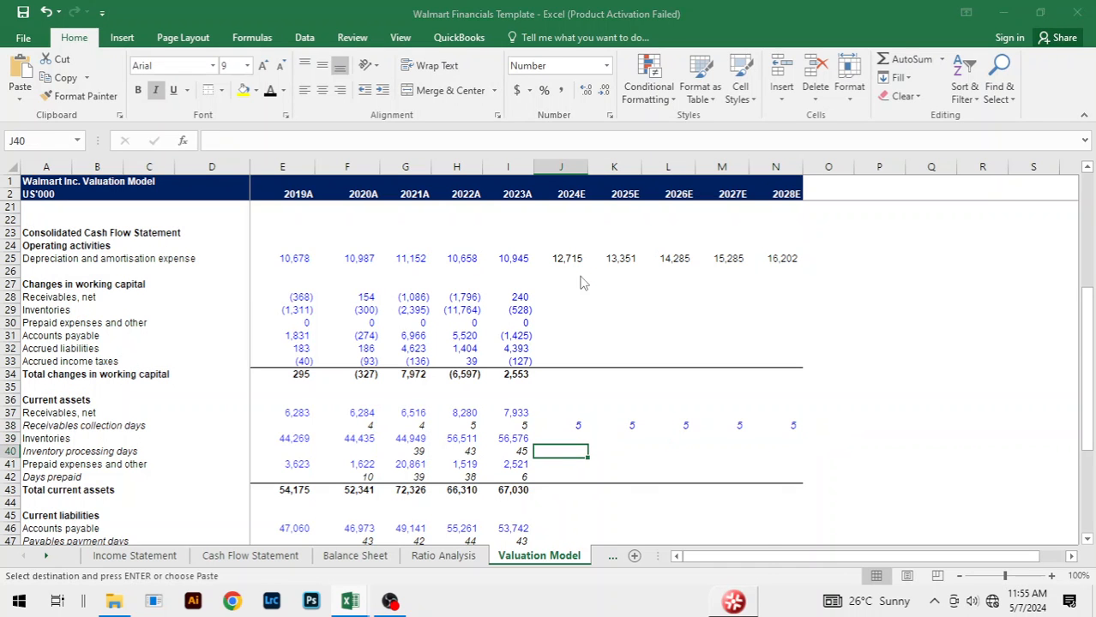
click(576, 294)
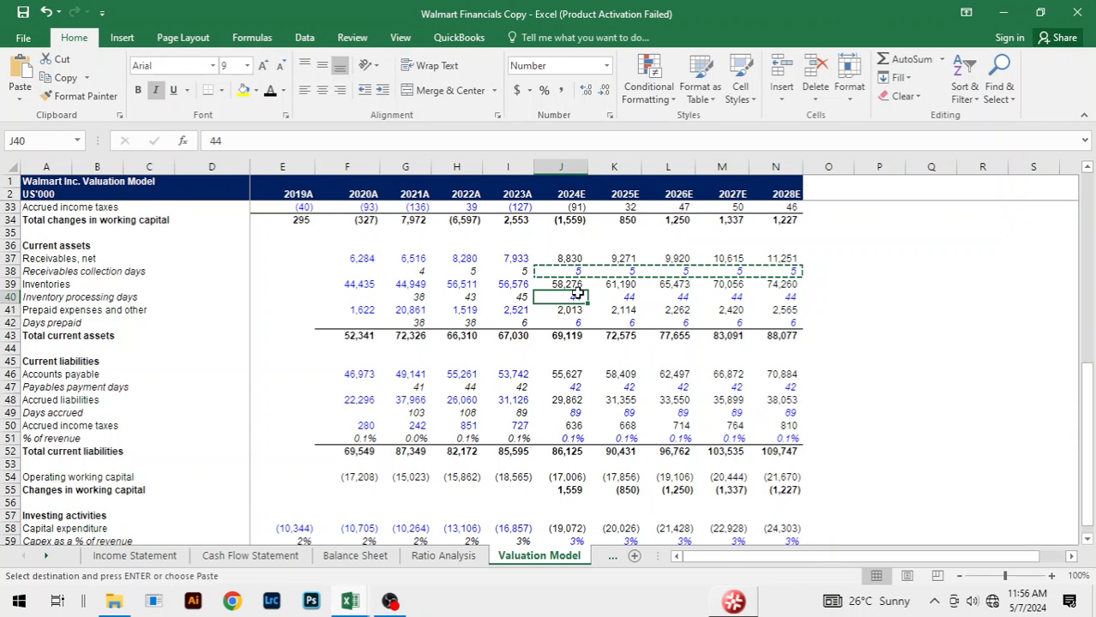
key(ctrl+shift+Right)
key(ctrl+q)
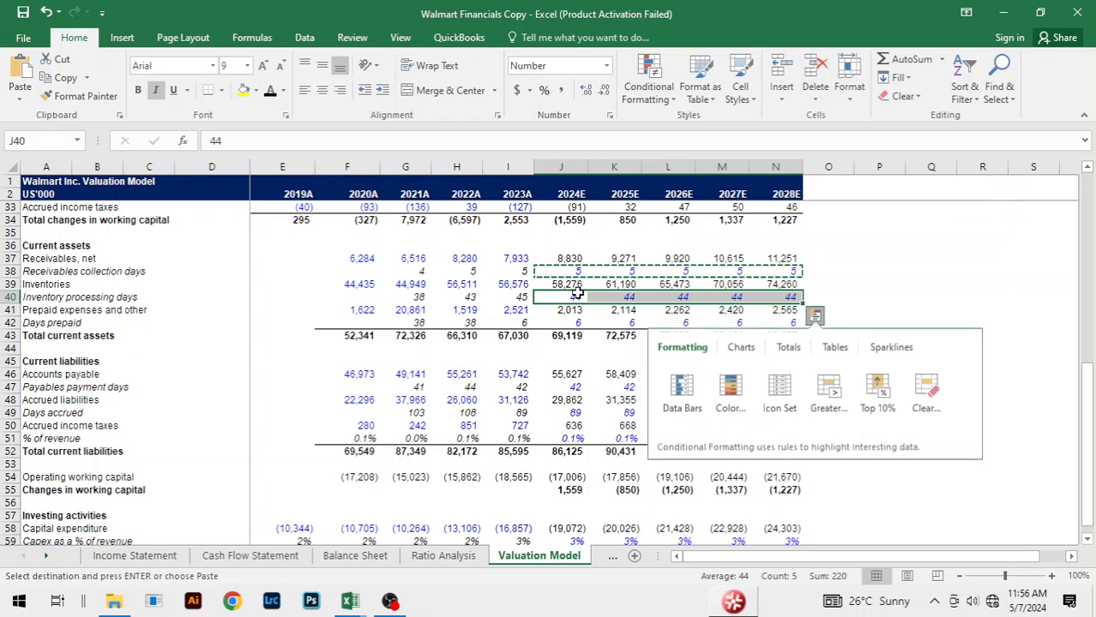
click(573, 301)
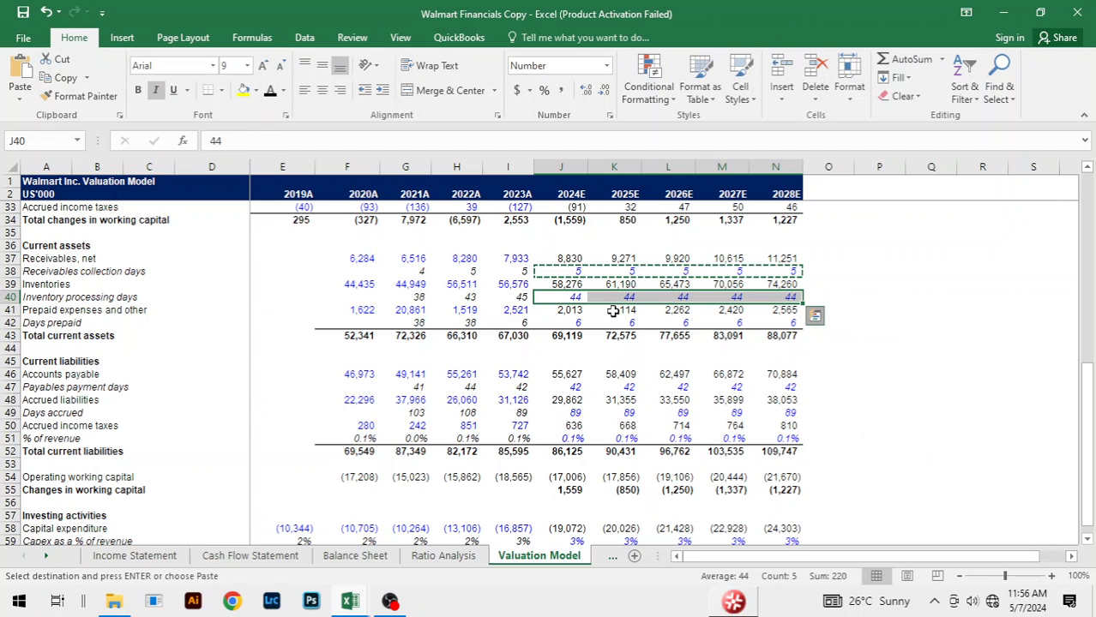
key(ctrl+shift+Right)
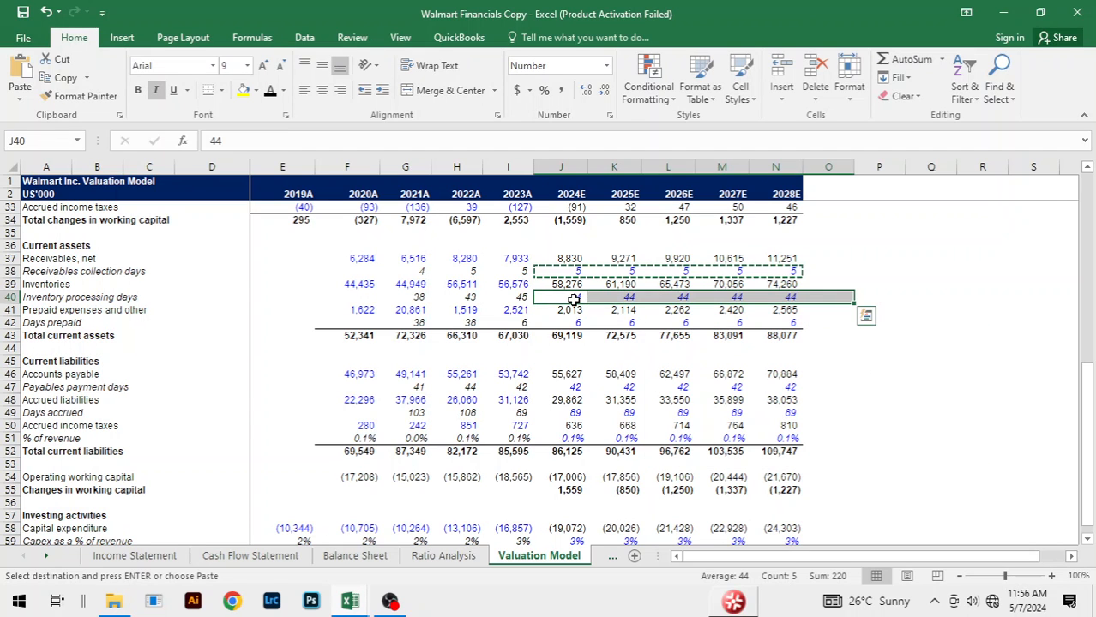
key(ctrl+c)
key(alt+Tab)
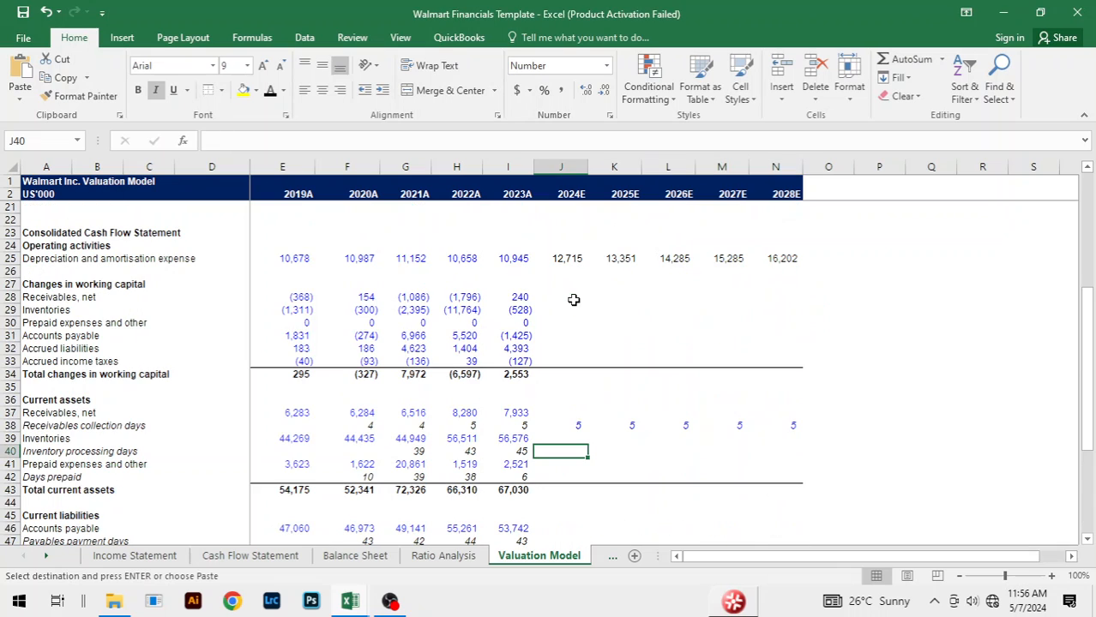
key(ctrl+v)
Step: Copy the 2024E to 2028E days prepaid of 6 from the Walmart Financials Copy workbook into J42:N42 of the template
key(Down)
key(Down)
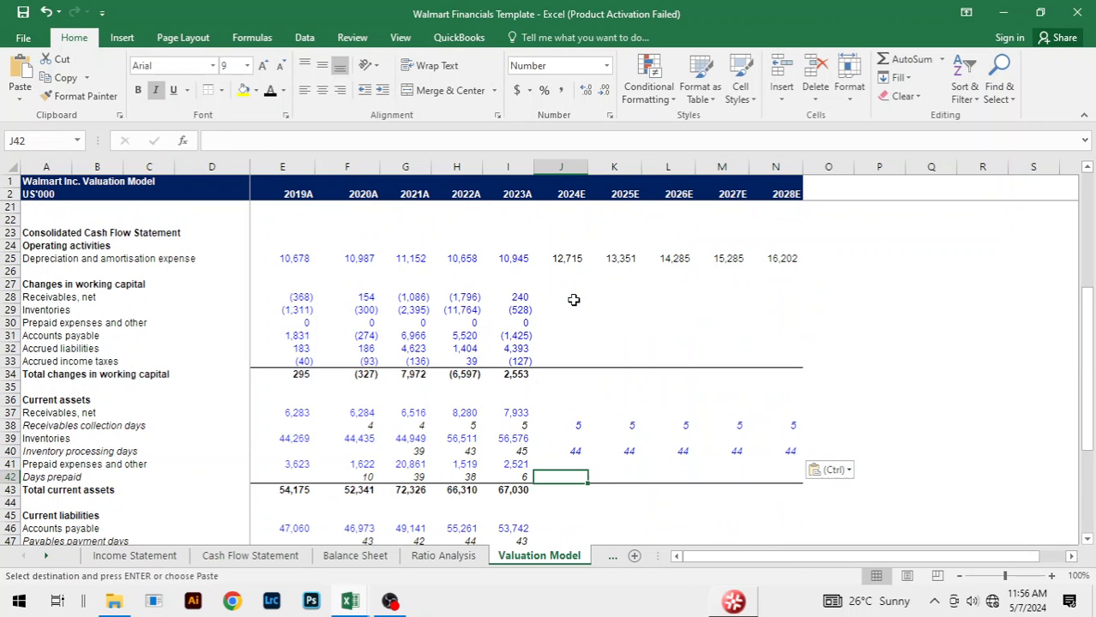
key(alt+Tab)
key(Down)
key(Down)
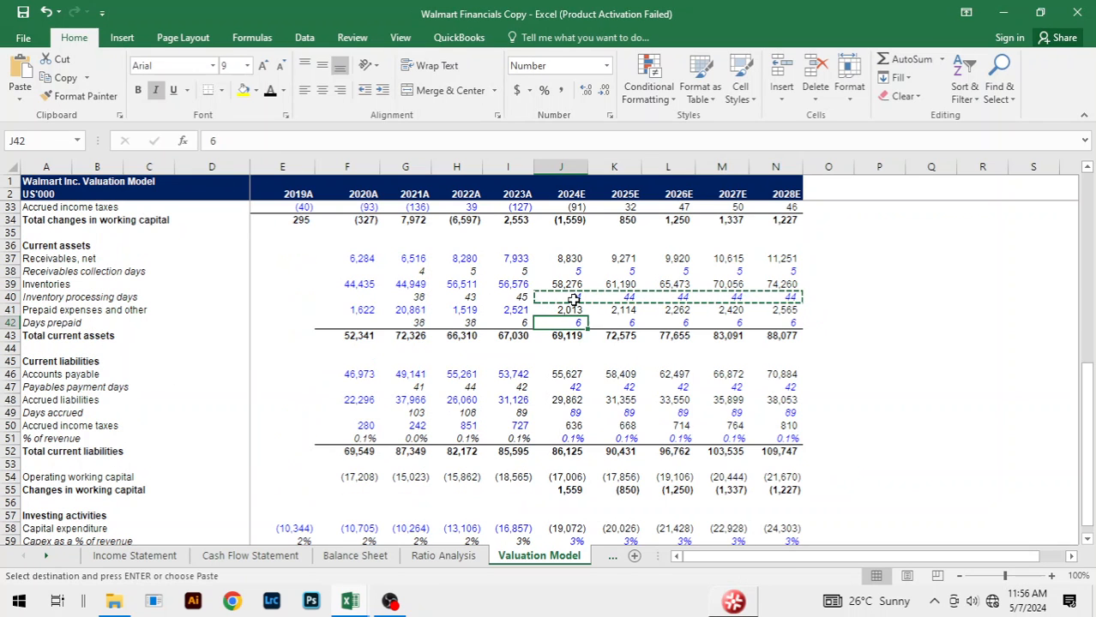
key(ctrl+shift+Right)
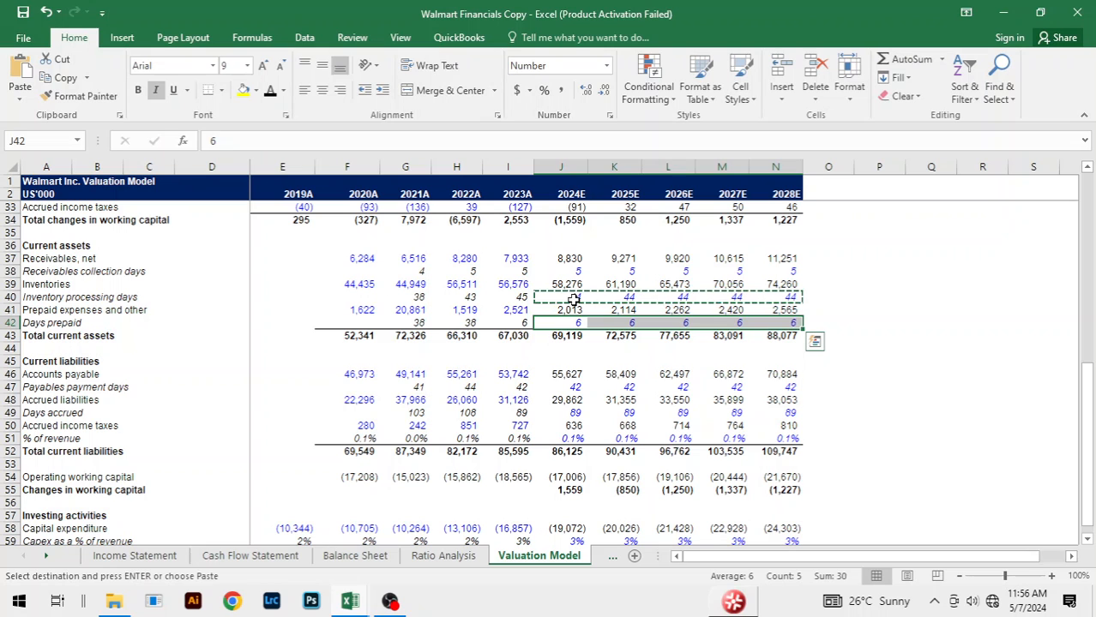
key(alt+Tab)
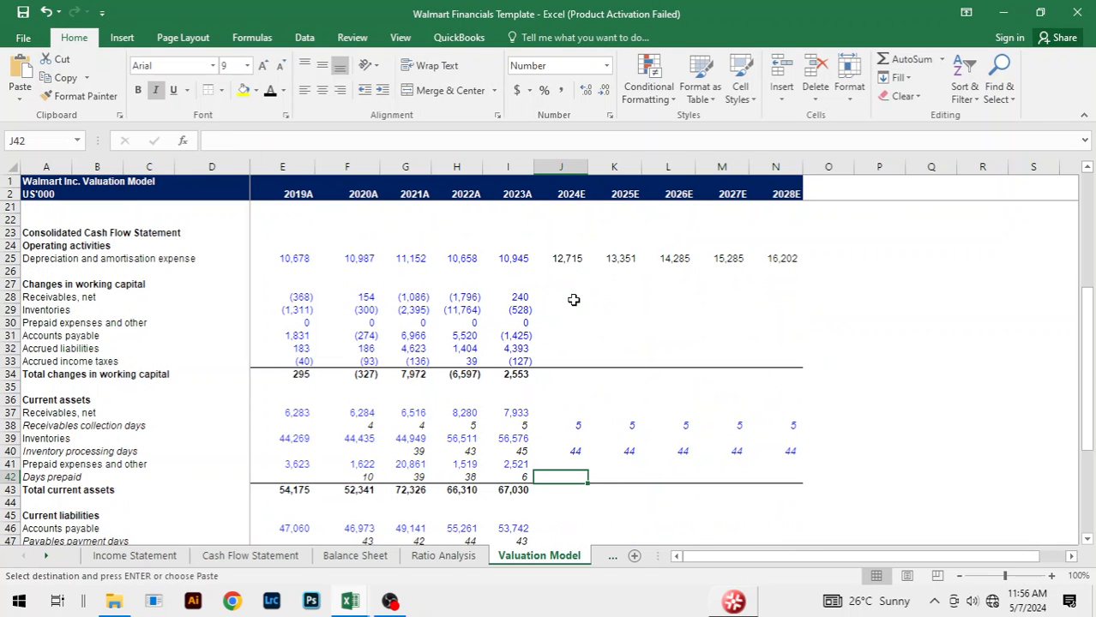
key(ctrl+v)
Step: Copy the 2024E to 2028E payables payment days of 42 from the Walmart Financials Copy workbook into J47:N47 of the template
key(Down)
key(Down)
key(Down)
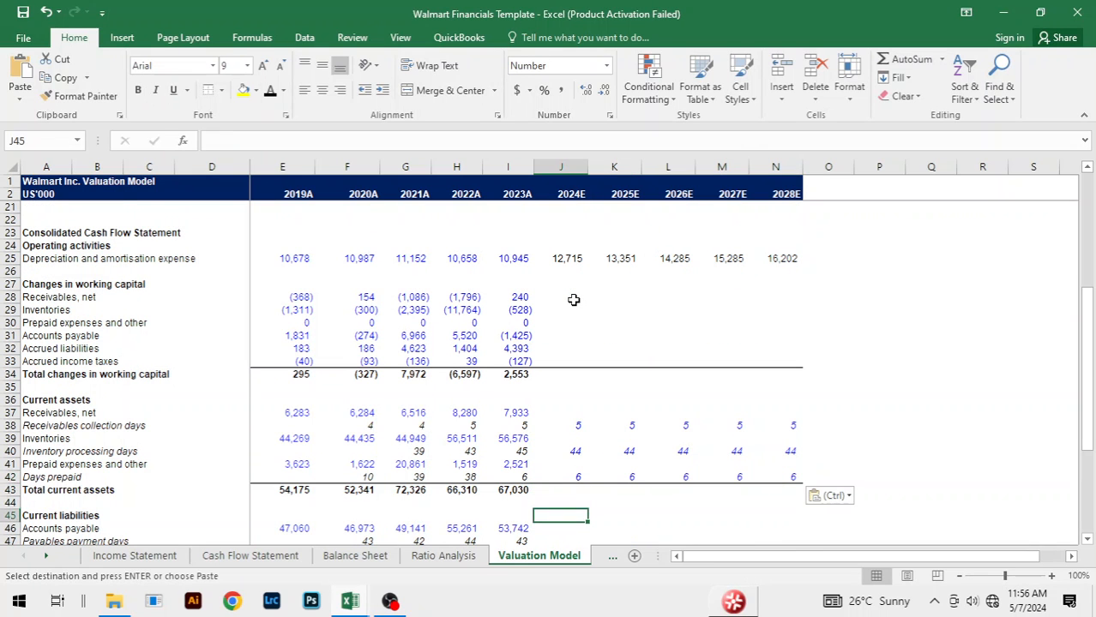
scroll(573, 300, down, 1)
key(Down)
key(Down)
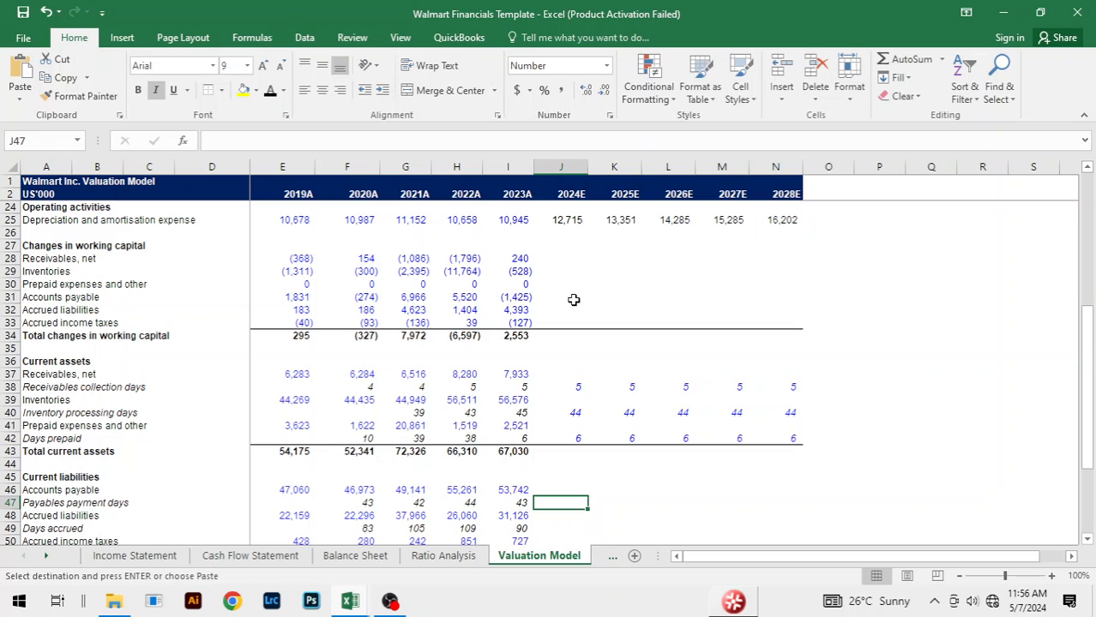
key(alt+Tab)
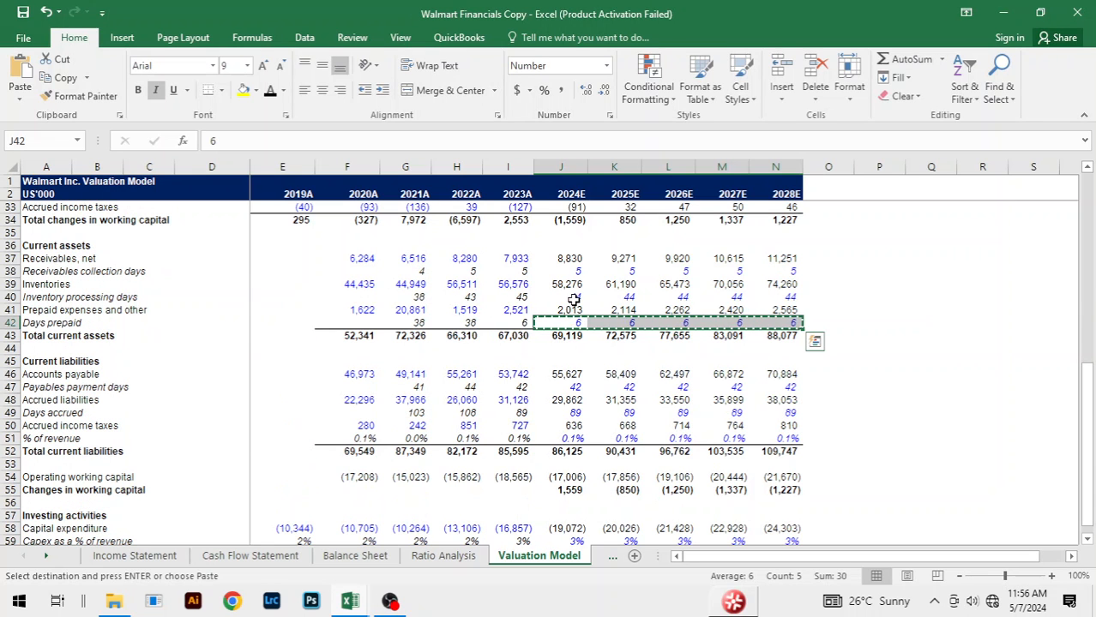
click(569, 387)
key(ctrl+shift+Right)
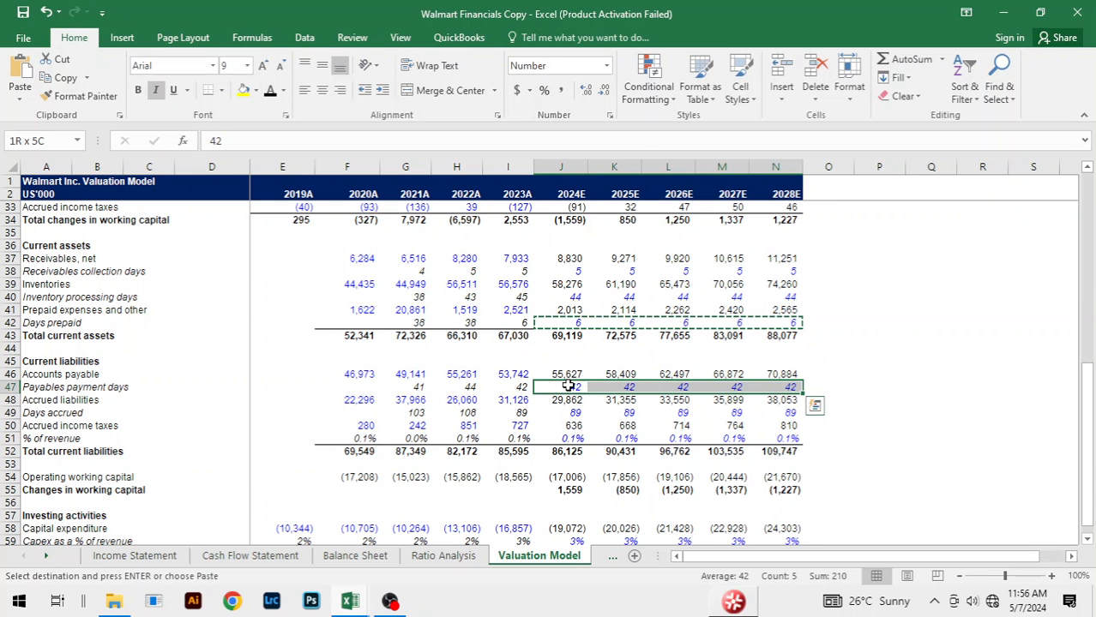
key(ctrl+c)
key(alt+Tab)
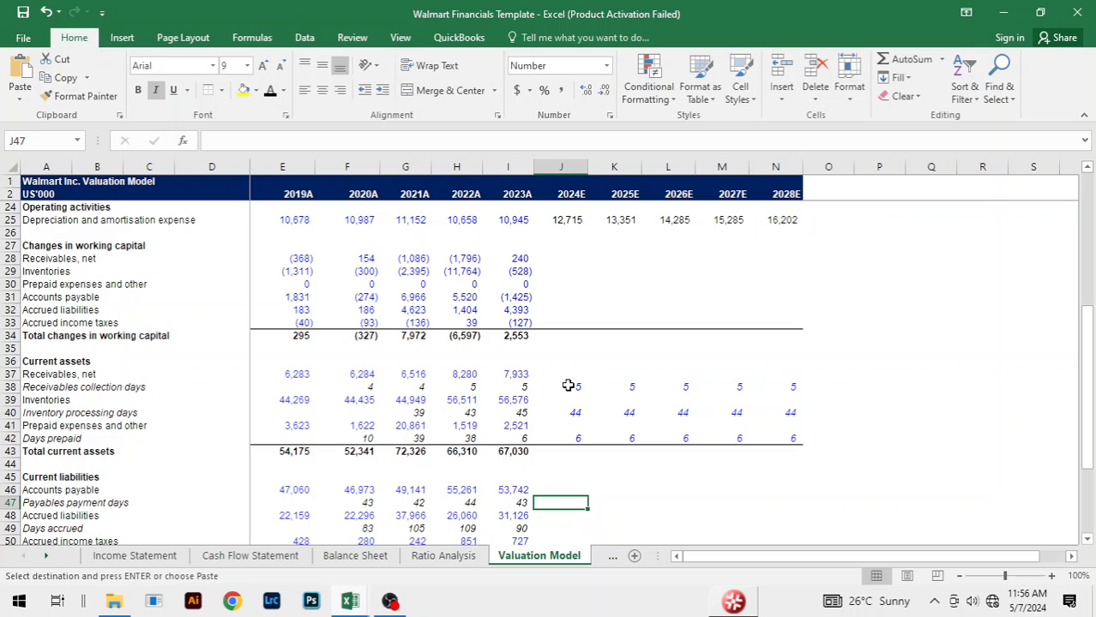
key(ctrl+v)
Step: Copy the 2024E to 2028E days accrued of 89 from the Walmart Financials Copy workbook into J49:N49 of the template
scroll(700, 439, down, 4)
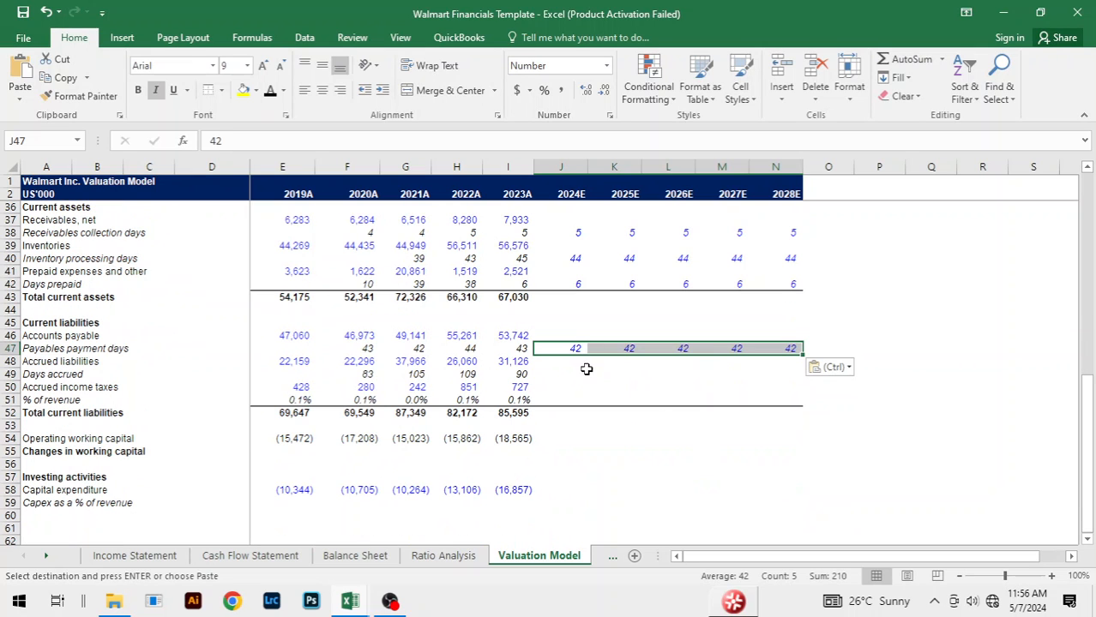
click(563, 374)
text(=)
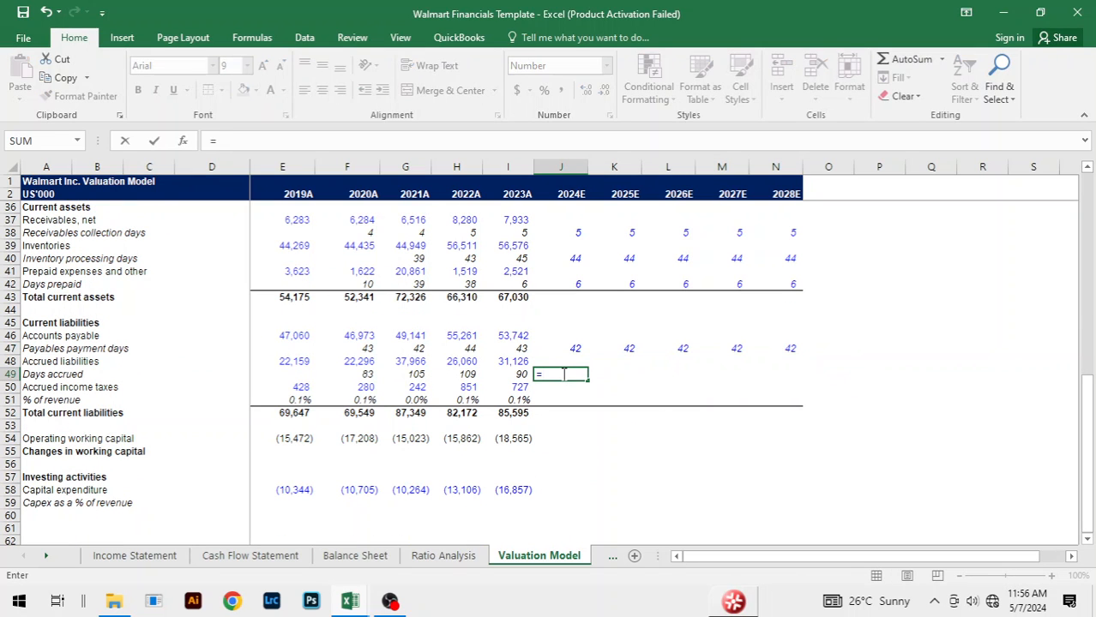
key(Escape)
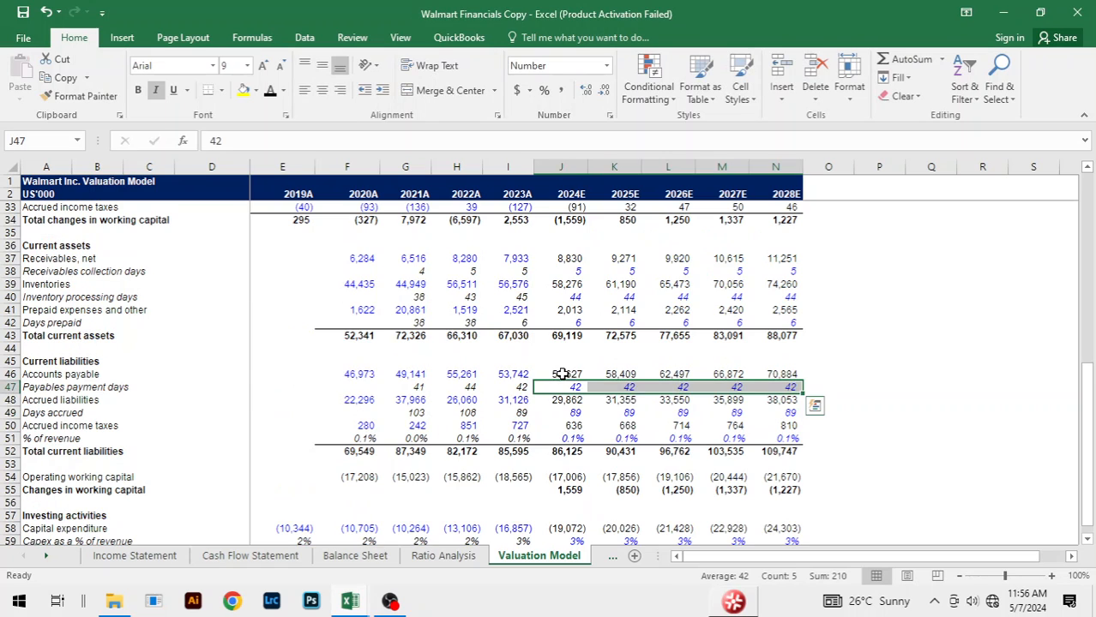
click(623, 416)
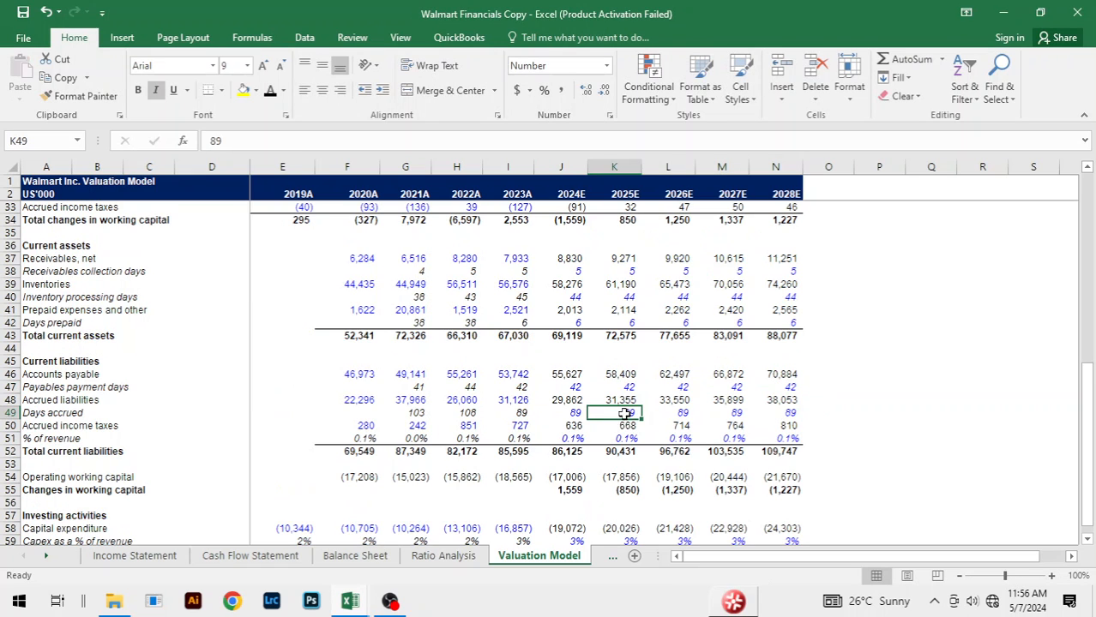
click(574, 413)
key(shift+Right)
key(shift+Right)
key(shift+Right)
key(shift+Right)
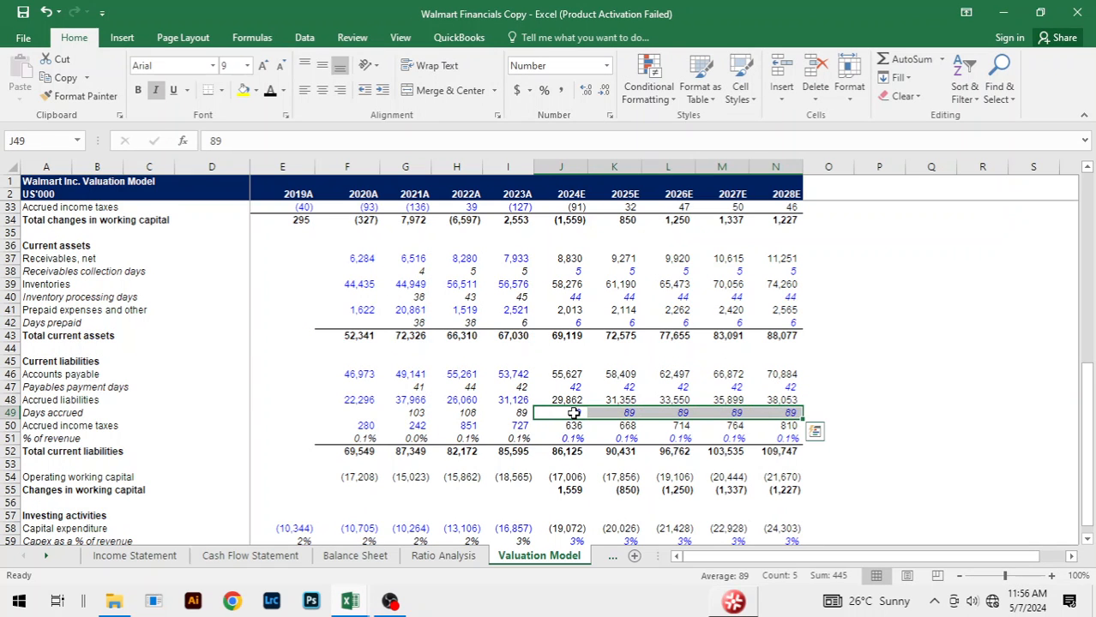
key(ctrl+c)
key(ctrl+Tab)
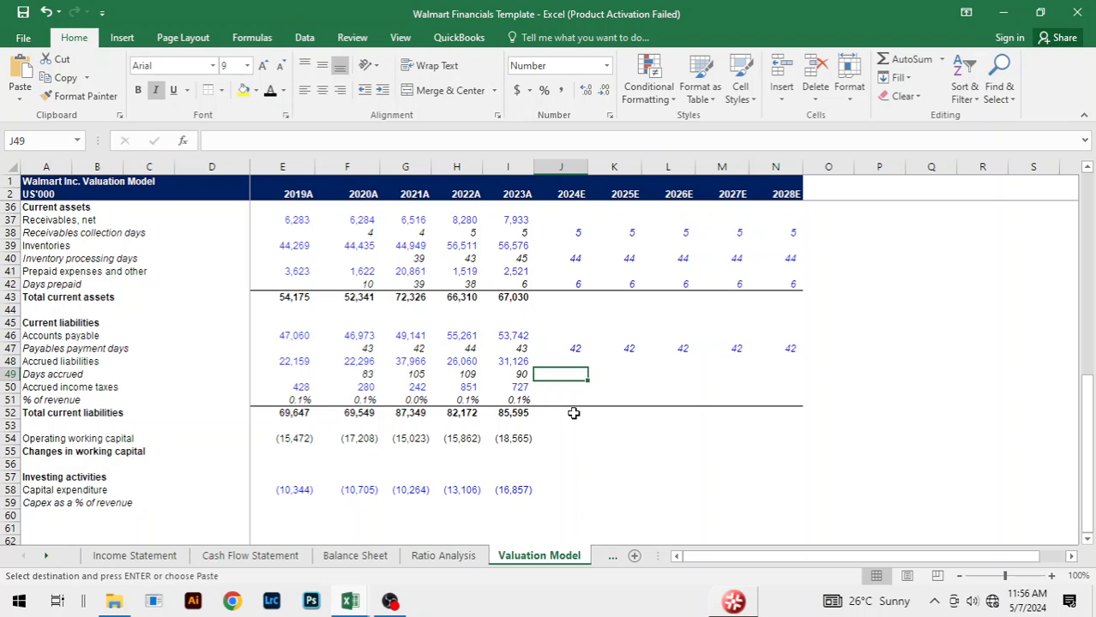
key(ctrl+v)
Step: Copy the 2024E to 2028E accrued income taxes % of revenue of 0.1% from the Walmart Financials Copy workbook into J51:N51 of the template
key(ctrl+Tab)
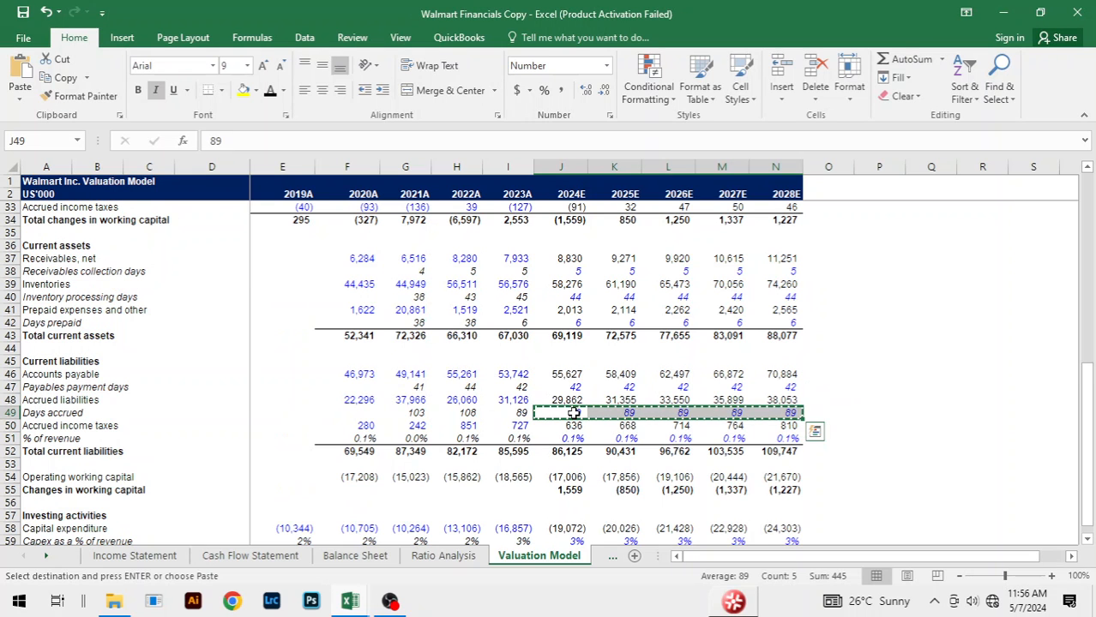
click(570, 439)
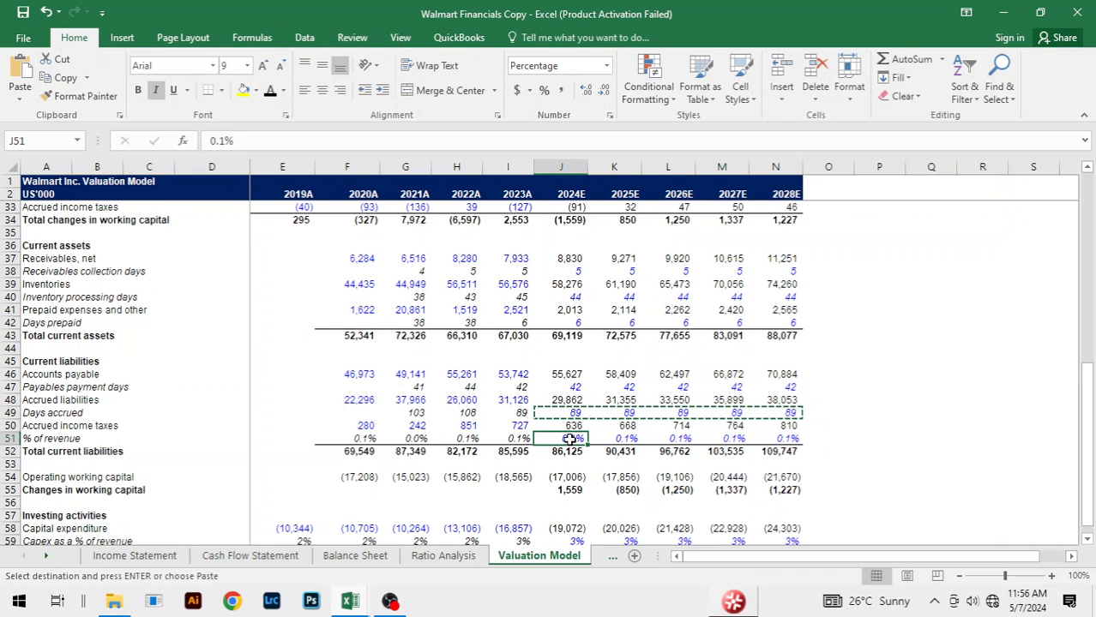
key(ctrl+shift+Right)
key(ctrl+c)
key(alt+Tab)
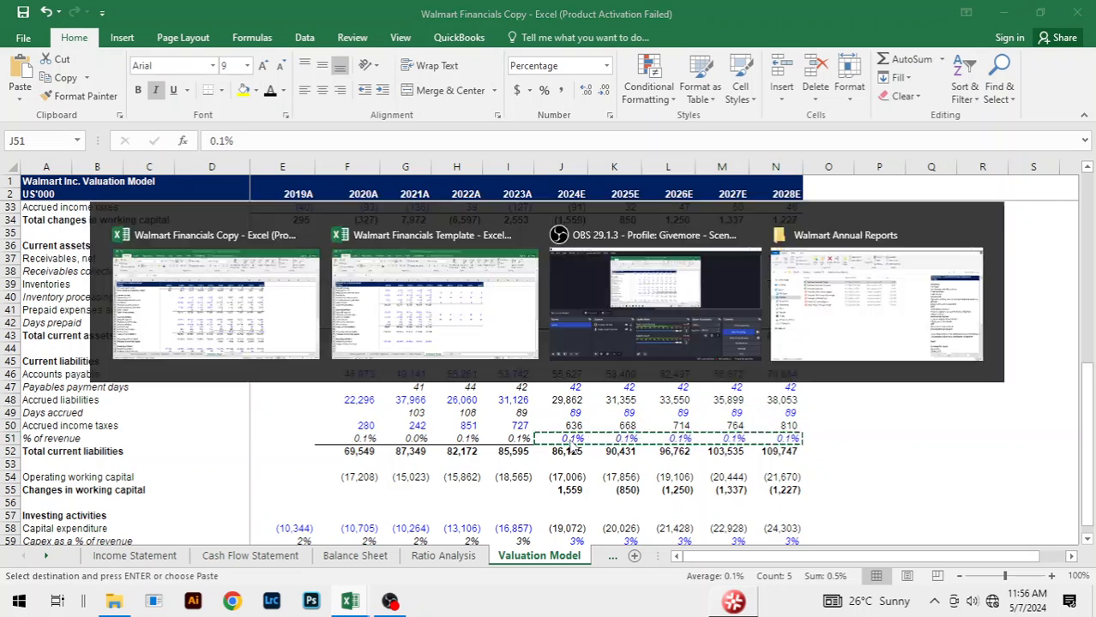
key(Down)
key(Down)
key(ctrl+v)
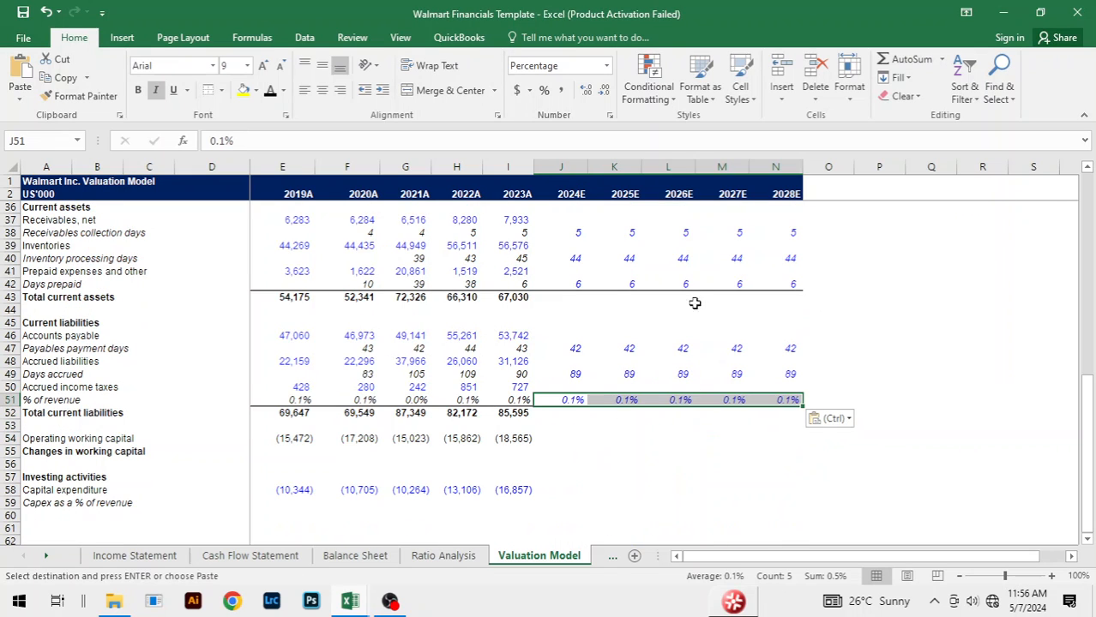
Step: Forecast 2024E net receivables in J37 as collection days over 365 times revenue, with the formula =J38/365*J14
click(696, 307)
scroll(556, 428, up, 3)
click(554, 335)
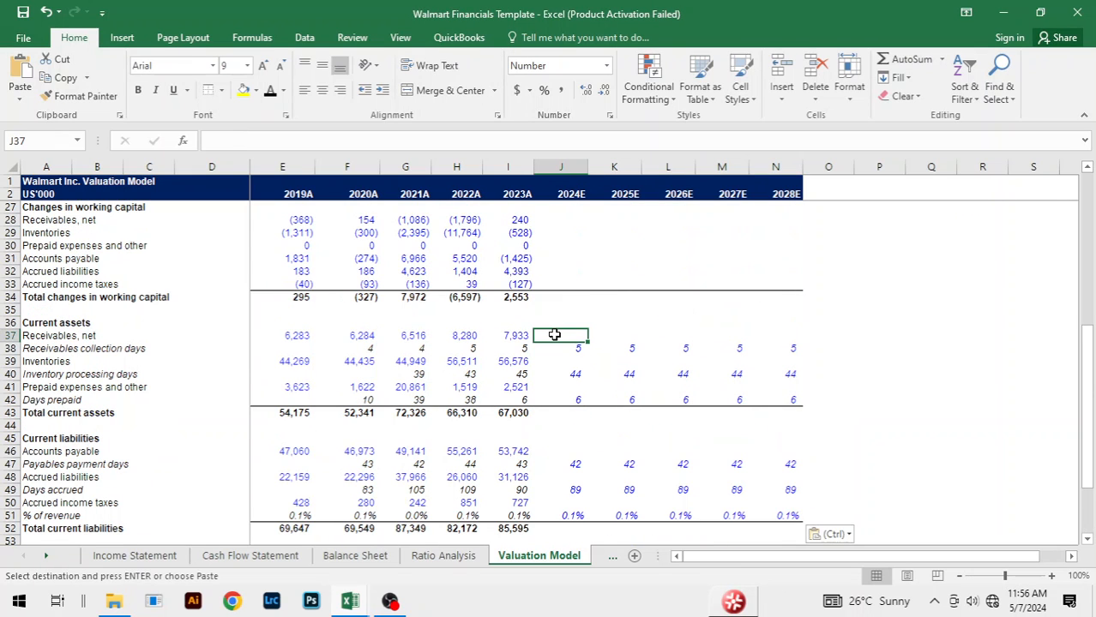
text(=)
key(Down)
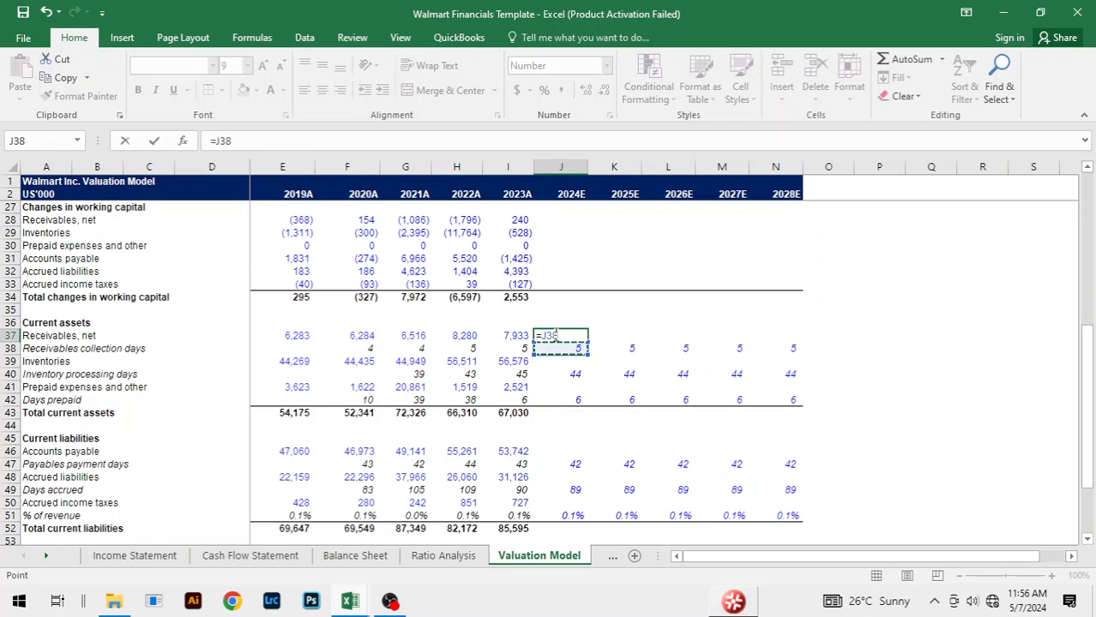
text(/365*)
scroll(635, 341, up, 8)
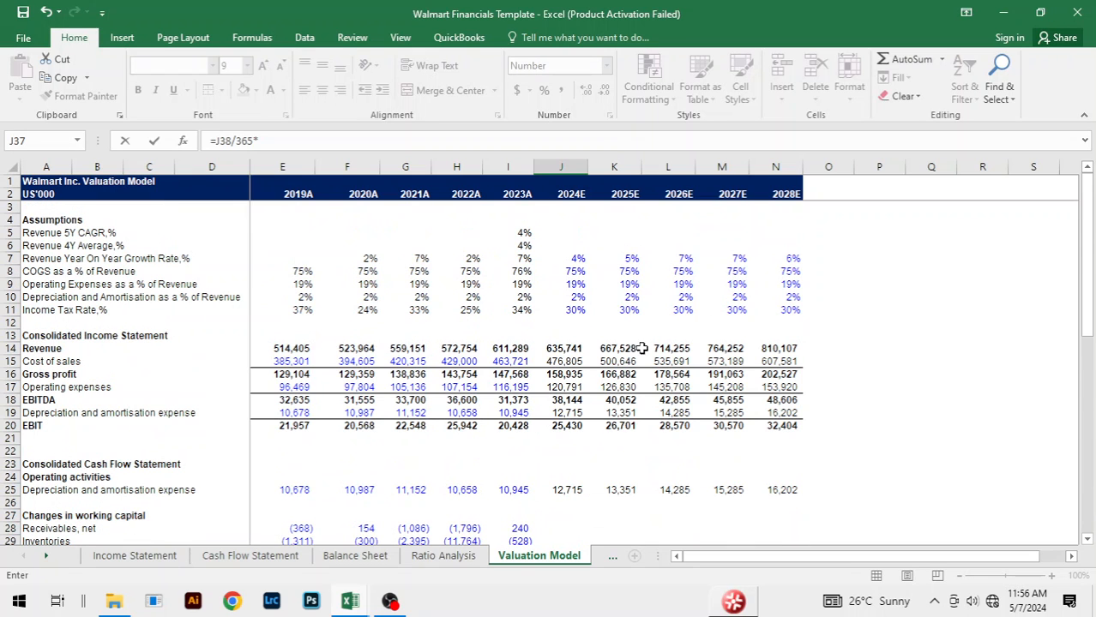
scroll(751, 331, down, 6)
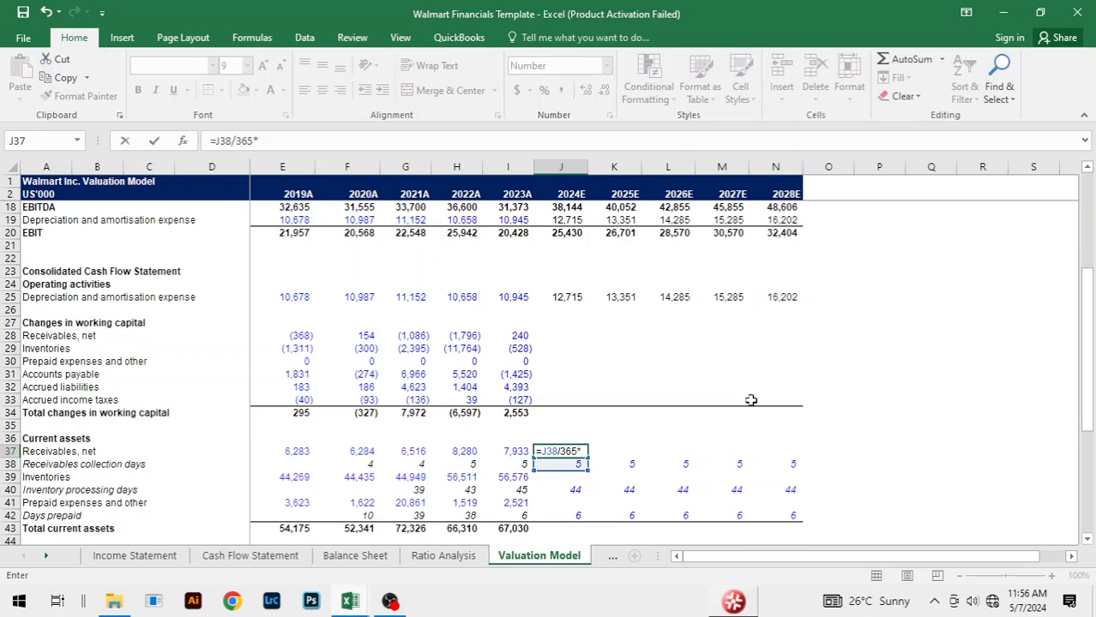
scroll(751, 401, up, 6)
click(562, 348)
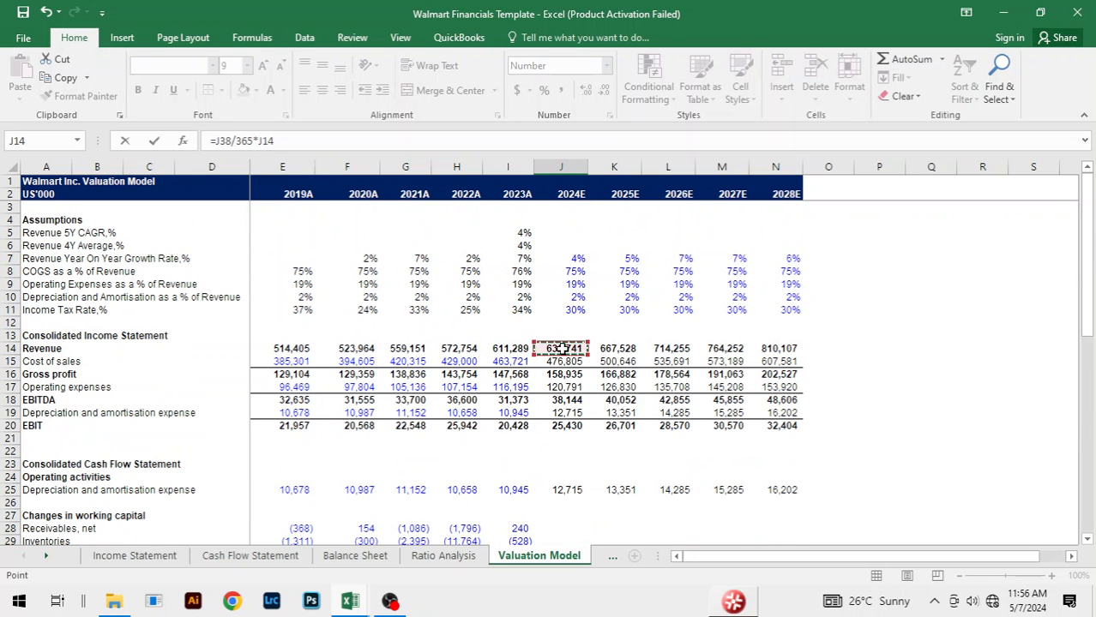
key(ctrl+Return)
Step: Fill the receivables forecast formula from J37 across 2025E to 2028E, through N37
key(shift+Right)
key(shift+Right)
key(shift+Right)
key(shift+Right)
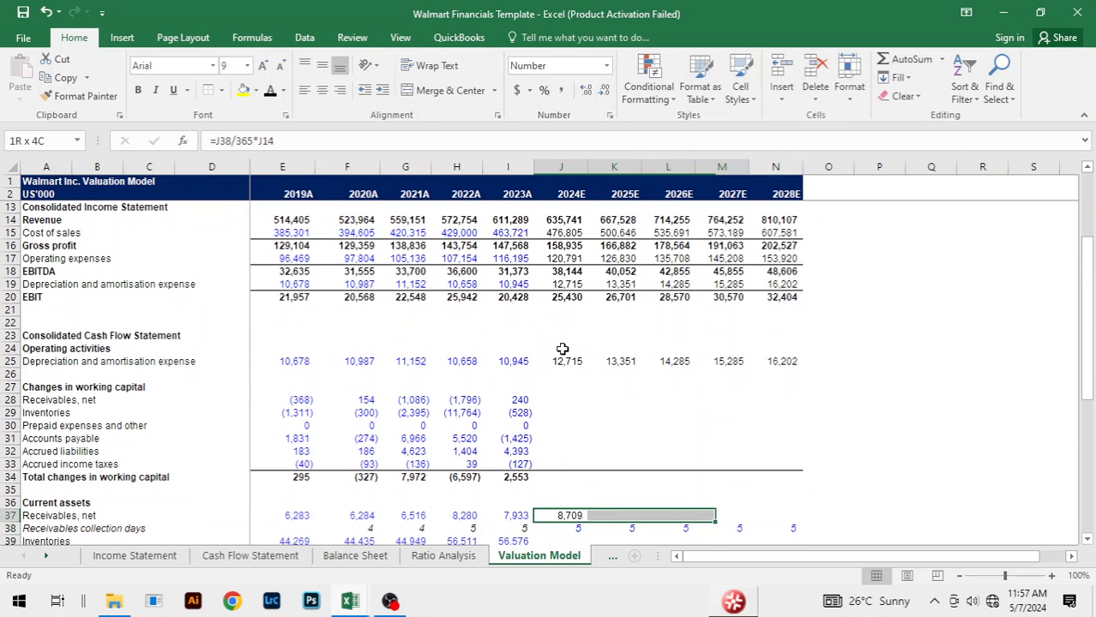
key(ctrl+r)
Step: Forecast 2024E inventories in J39 as processing days over 365 times cost of sales, with the formula =J40/365*J15
scroll(745, 392, down, 4)
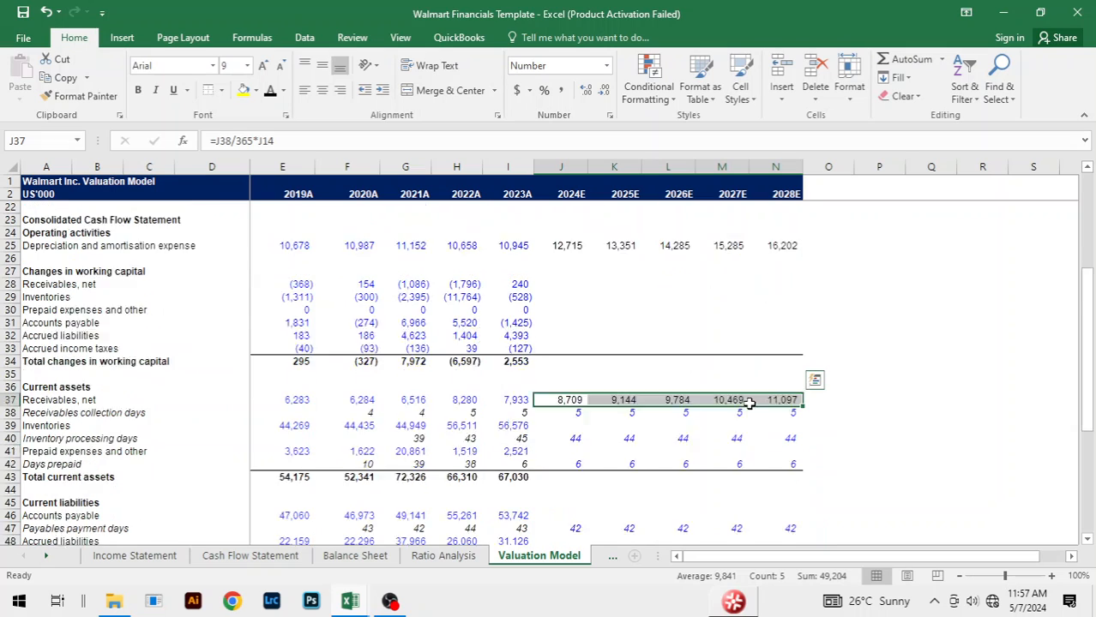
click(573, 387)
text(=)
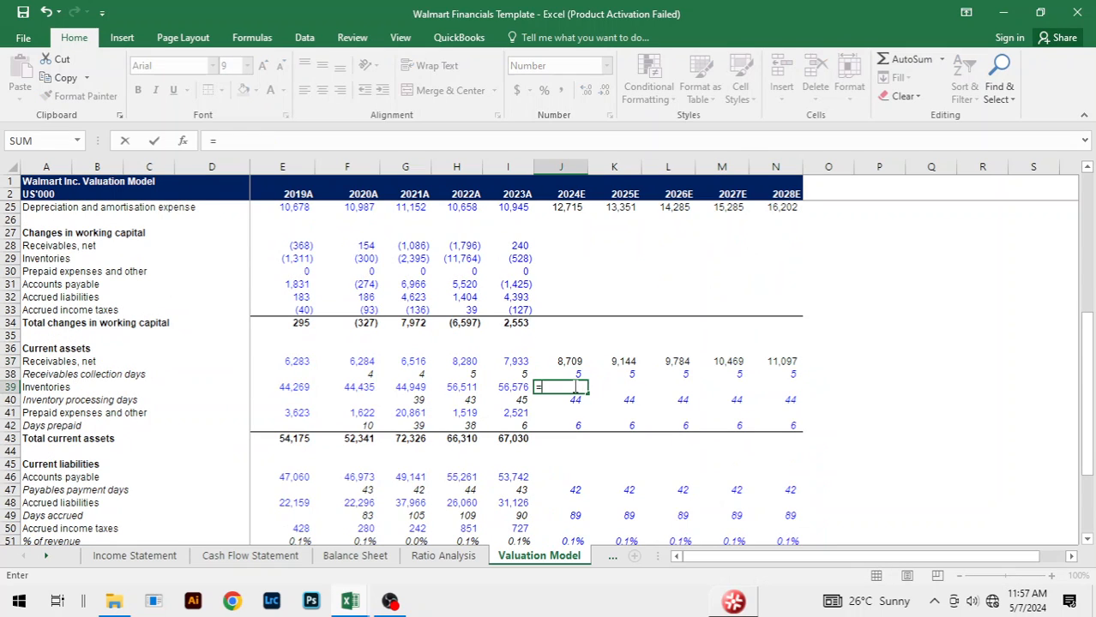
key(Down)
text(/)
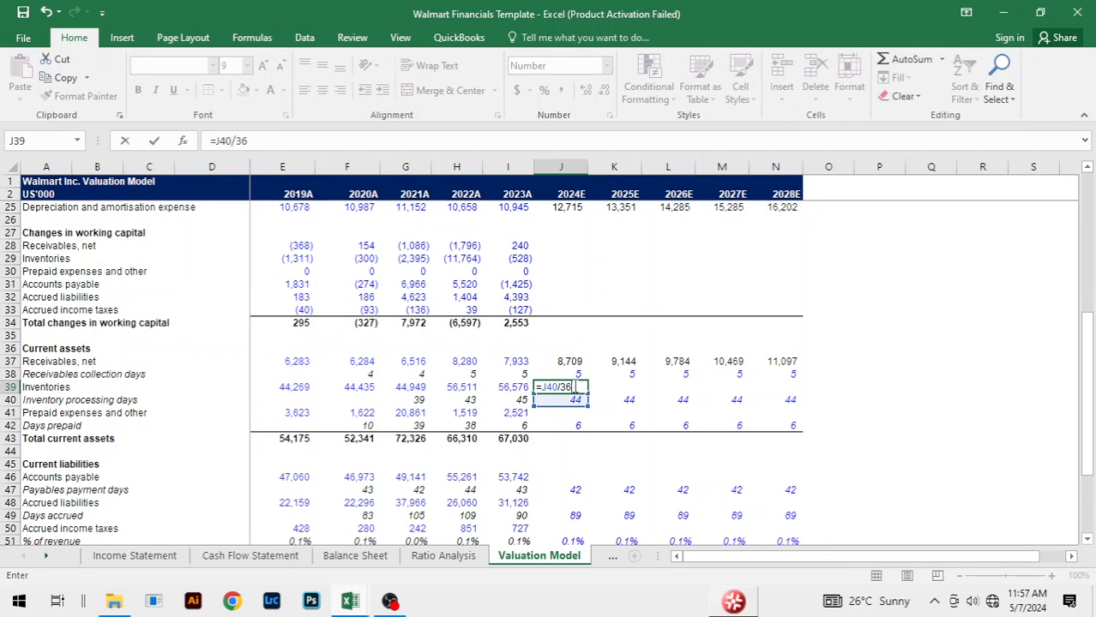
scroll(629, 340, up, 7)
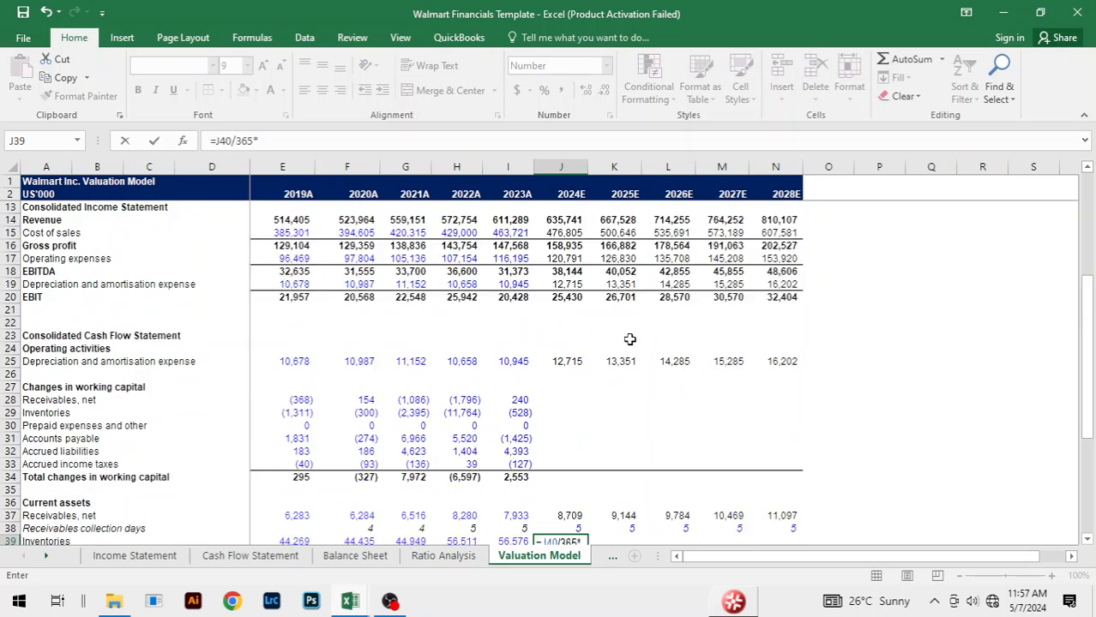
text(365*)
click(562, 362)
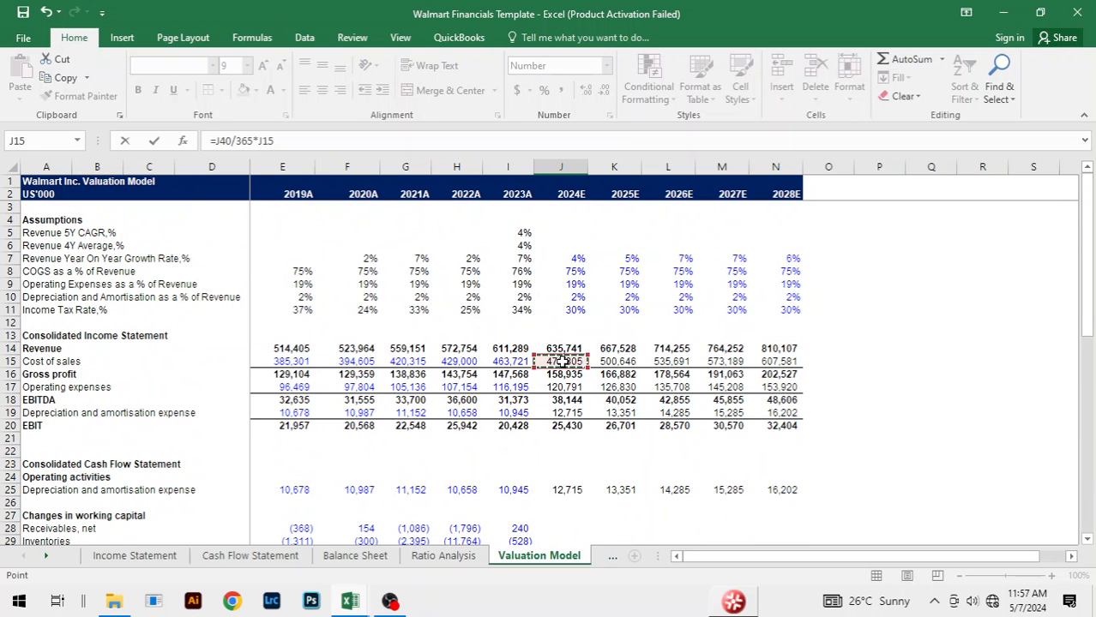
key(Return)
Step: Fill the inventories forecast formula from J39 across 2025E to 2028E, through N39
key(Up)
key(shift+Right)
key(shift+Right)
key(shift+Right)
key(shift+Right)
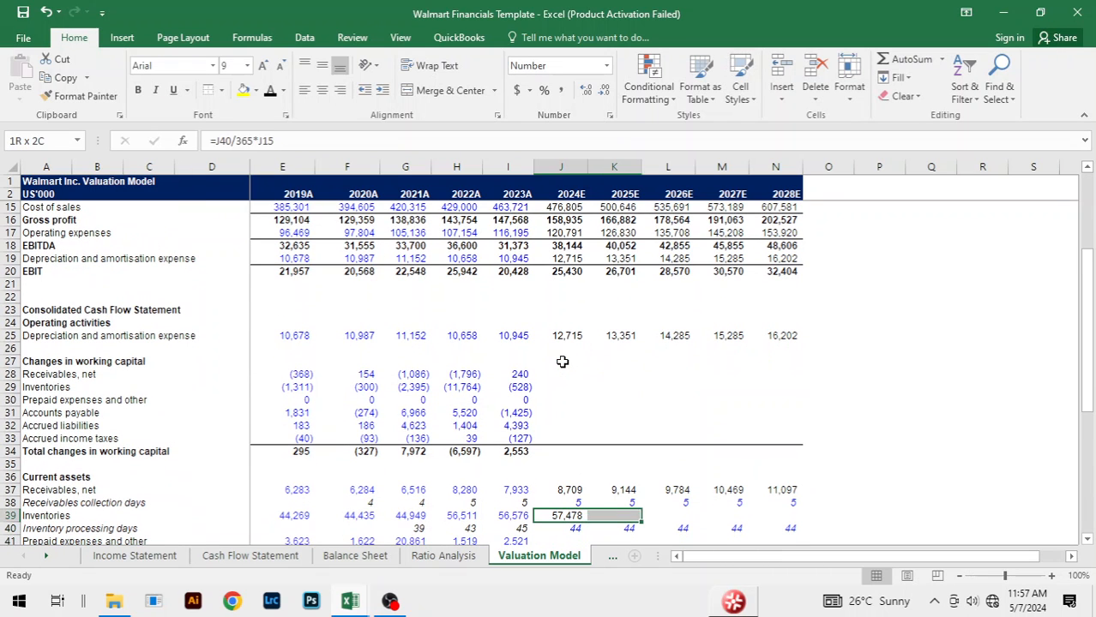
key(ctrl+r)
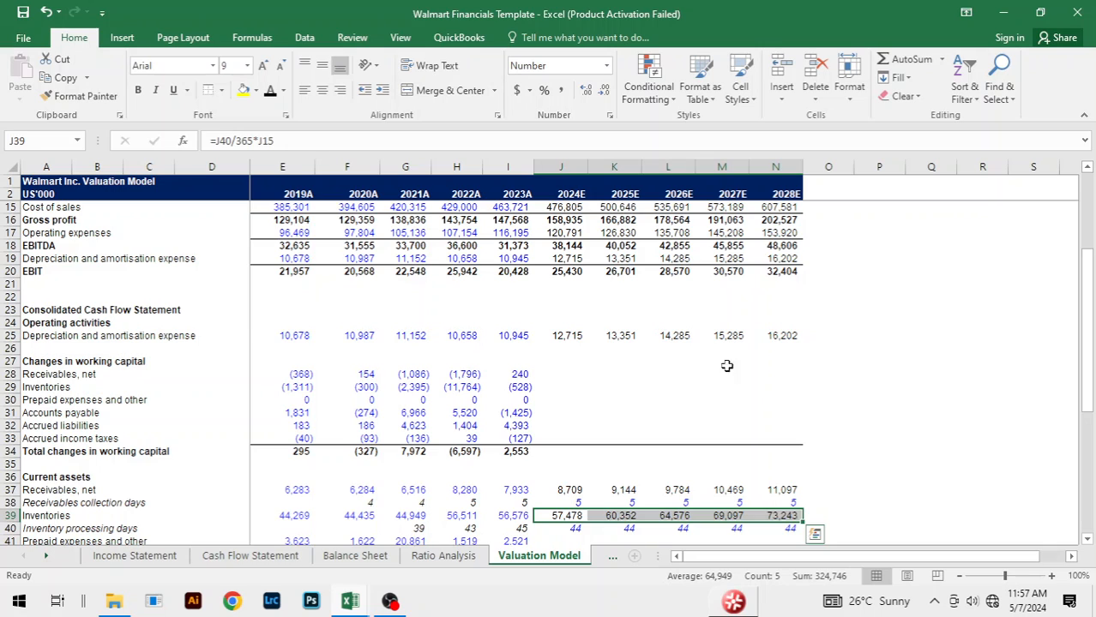
Step: Forecast 2024E prepaid expenses in J41 as days prepaid over 365 times operating expenses, with the formula =J42/365*J17
scroll(727, 365, down, 2)
click(572, 463)
text(=)
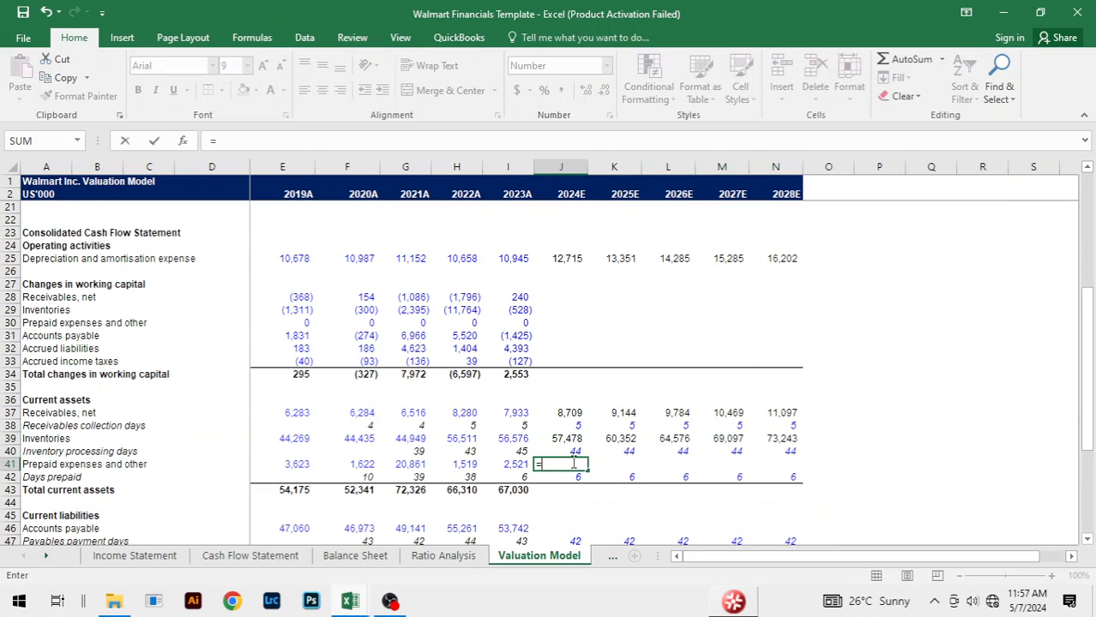
key(Down)
text(/)
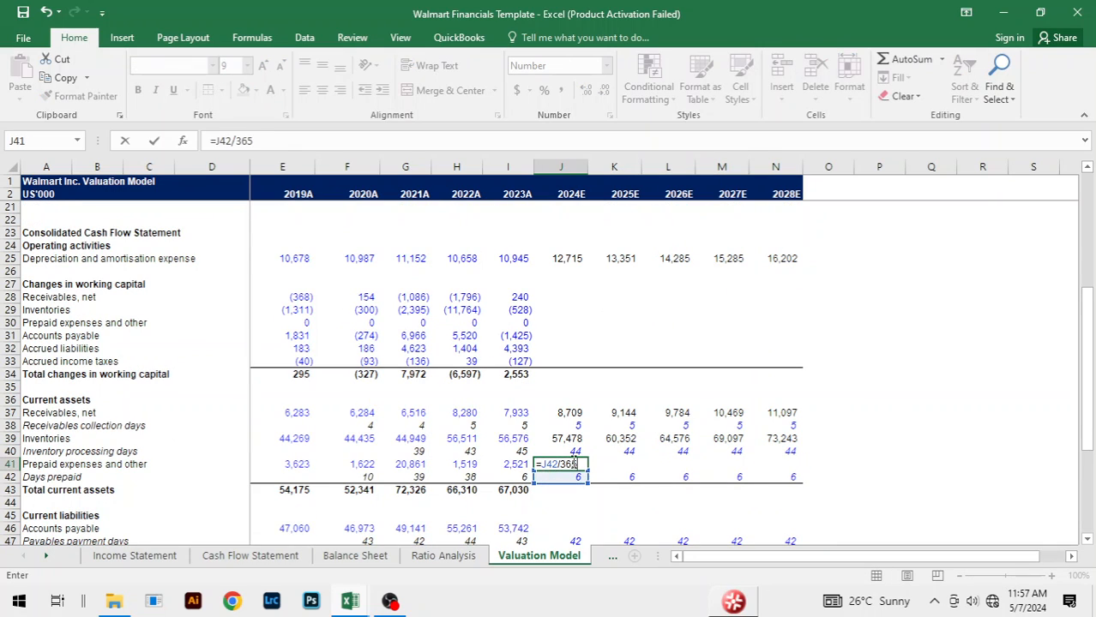
text(365*)
scroll(600, 400, up, 6)
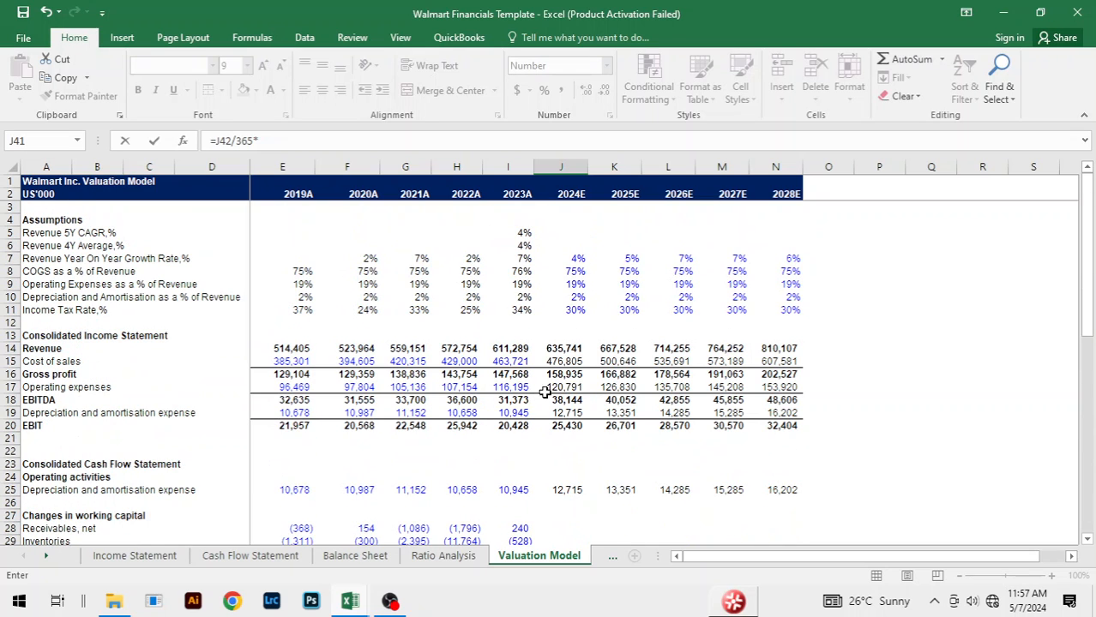
click(566, 388)
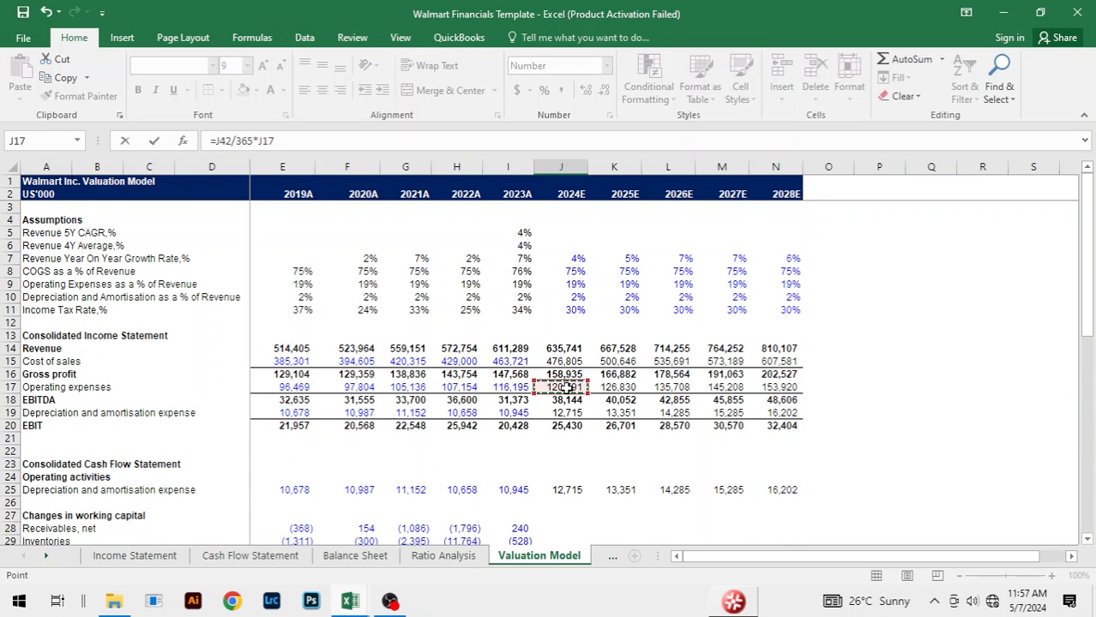
scroll(566, 387, down, 5)
key(ctrl+Return)
Step: Fill the prepaid expenses forecast formula from J41 across 2025E to 2028E, through N41
key(shift+Right)
key(shift+Right)
key(shift+Right)
key(shift+Right)
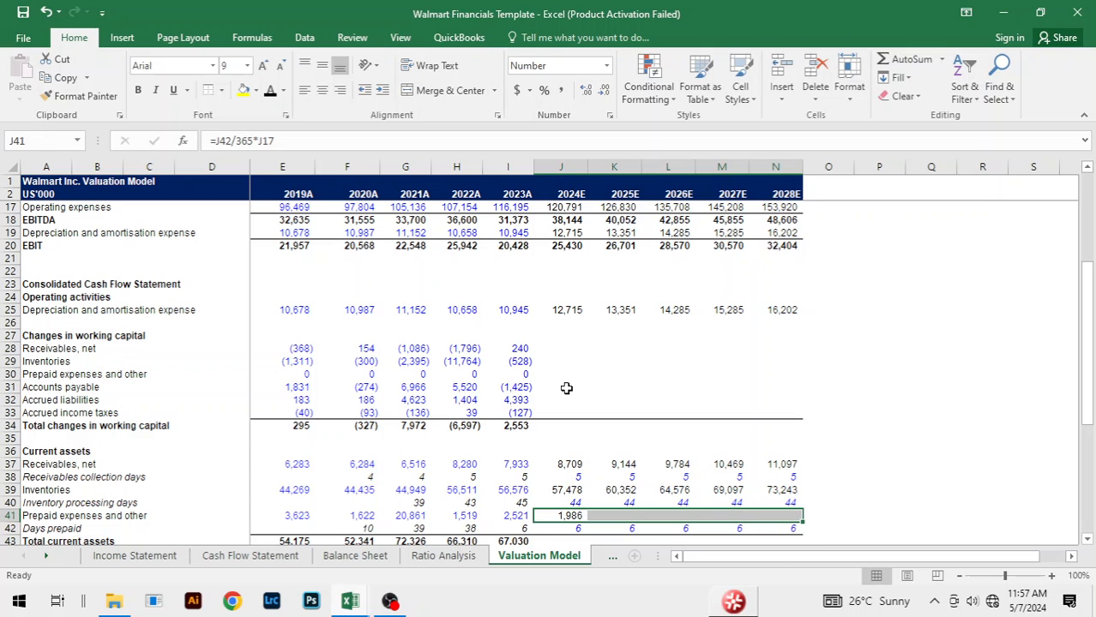
key(ctrl+r)
Step: Extend the total current assets formula from 2023A in I43 across 2024E to 2028E, through N43
scroll(565, 388, down, 3)
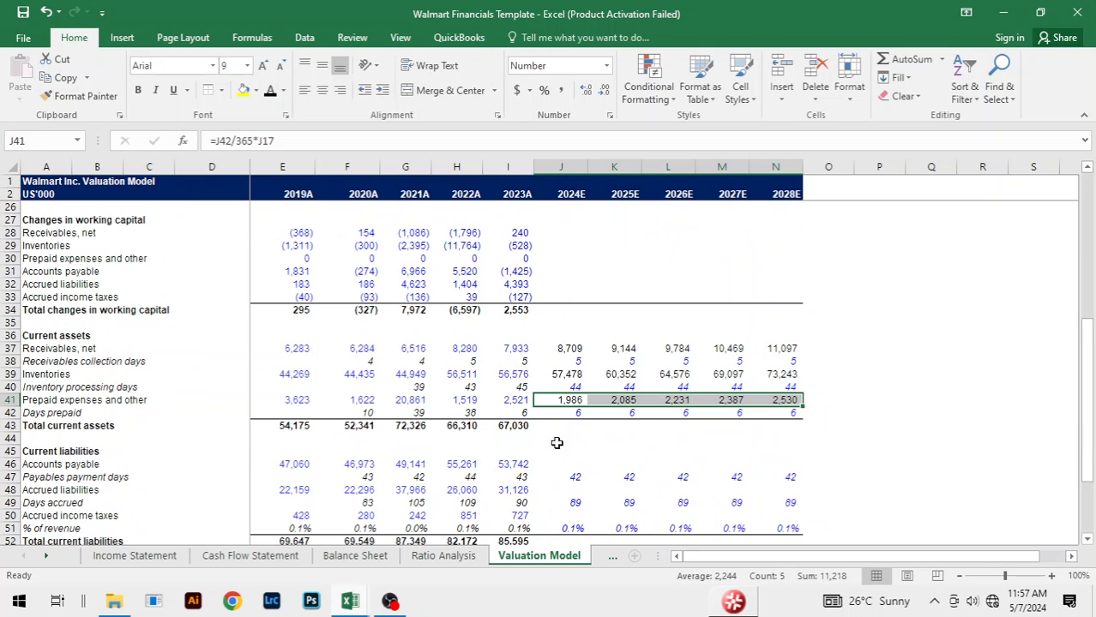
click(520, 426)
key(shift+Right)
key(shift+Right)
key(shift+Right)
key(shift+Right)
key(shift+Right)
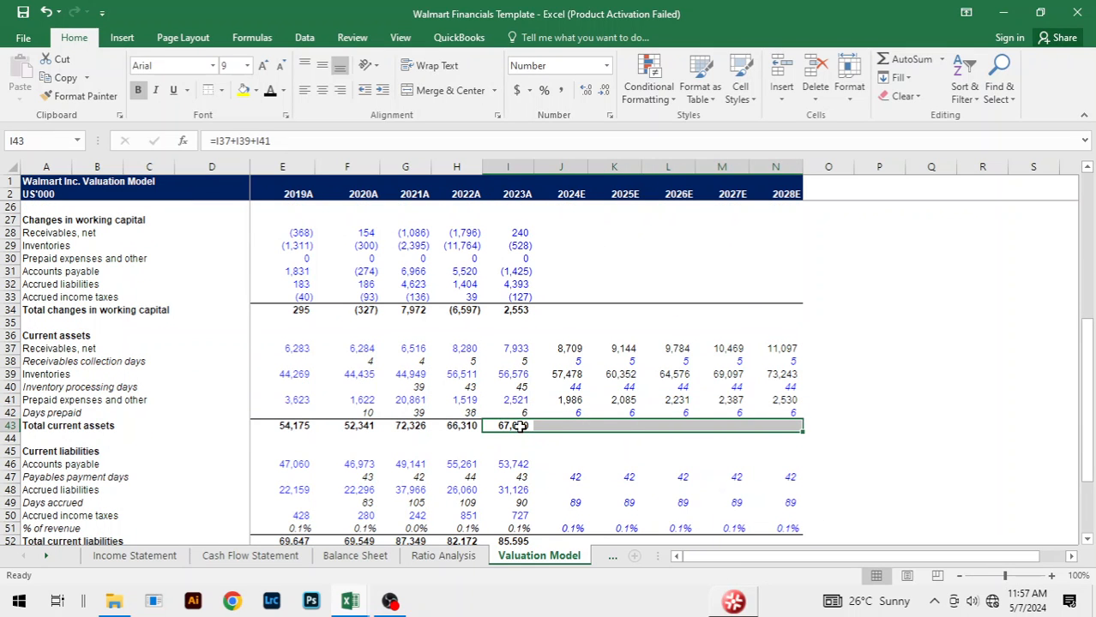
key(ctrl+r)
click(739, 462)
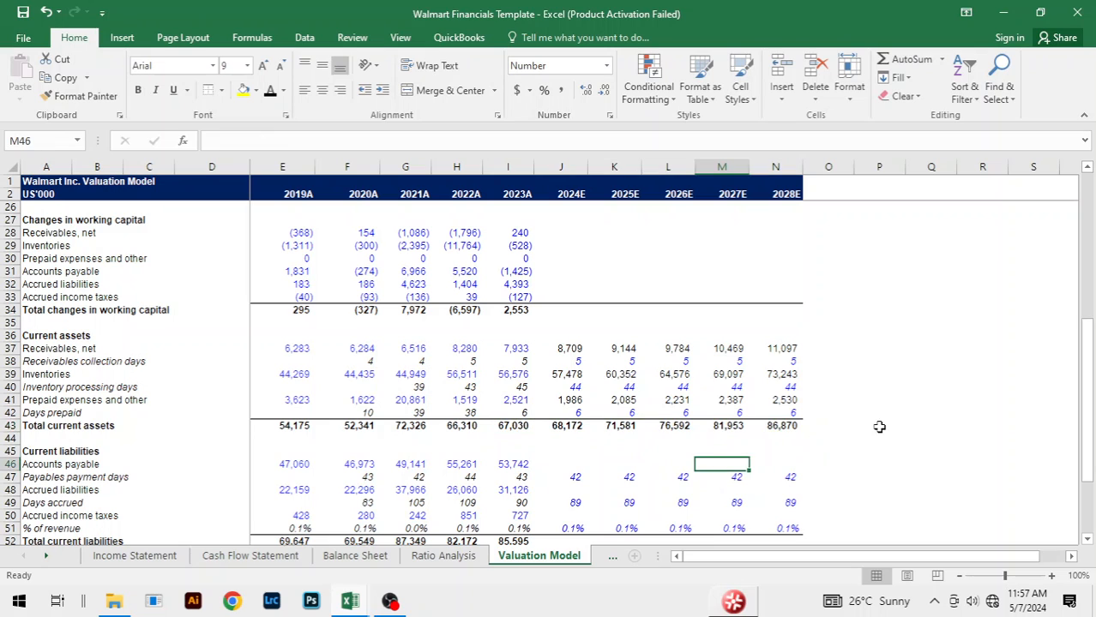
click(877, 426)
Step: Forecast 2024E accounts payable in J46 as payment days over 365 times cost of sales, with the formula =J47/365*J15
scroll(880, 441, down, 3)
click(576, 349)
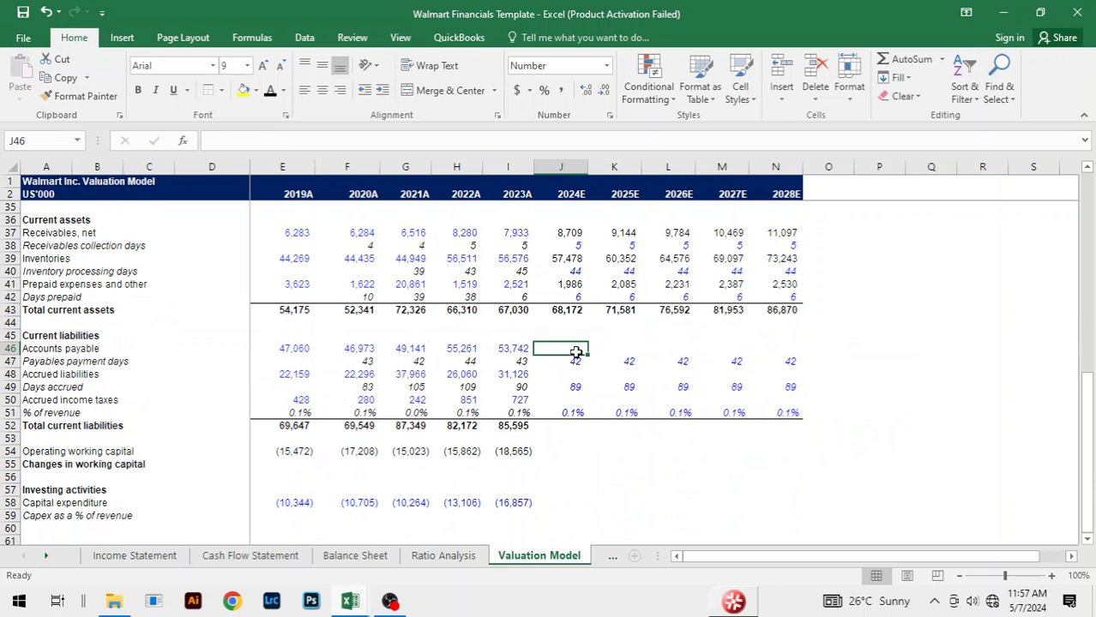
text(=)
key(Down)
text(/)
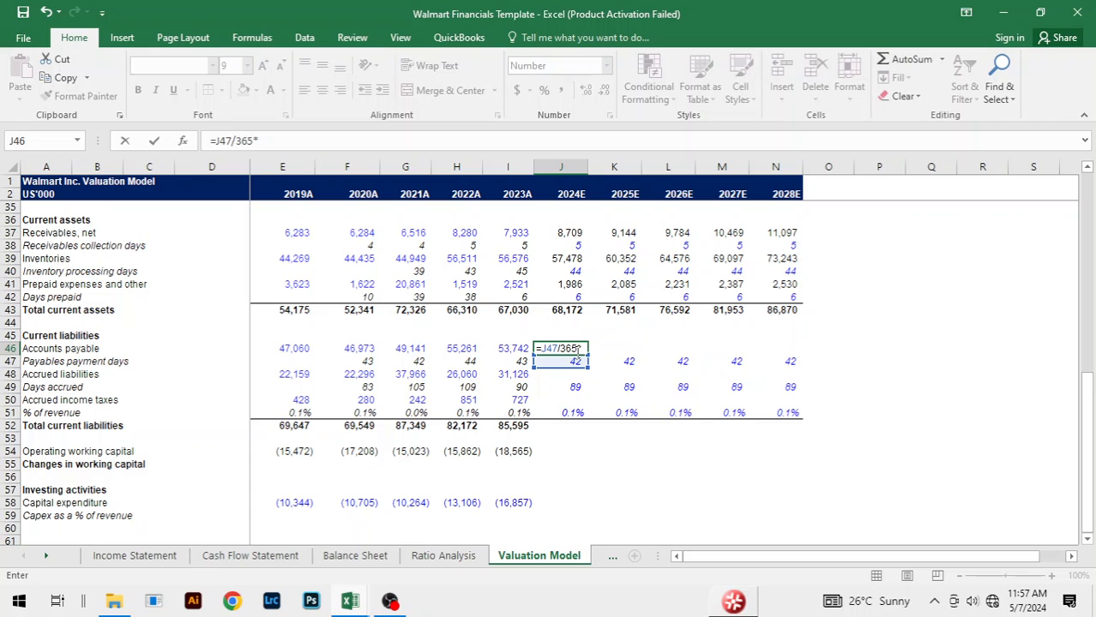
scroll(622, 352, up, 10)
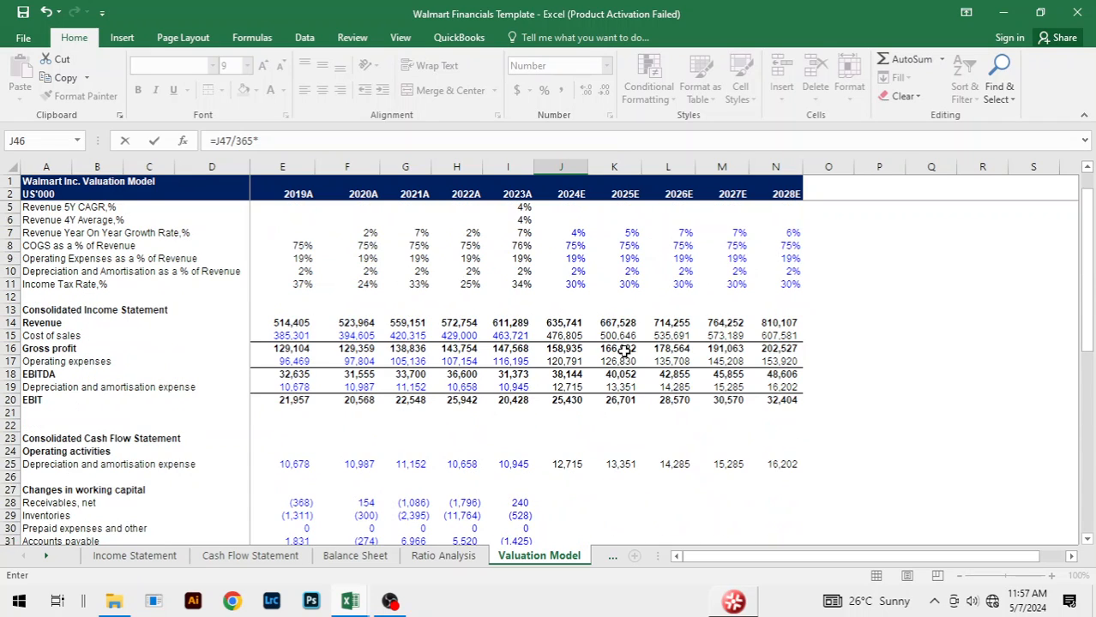
click(563, 361)
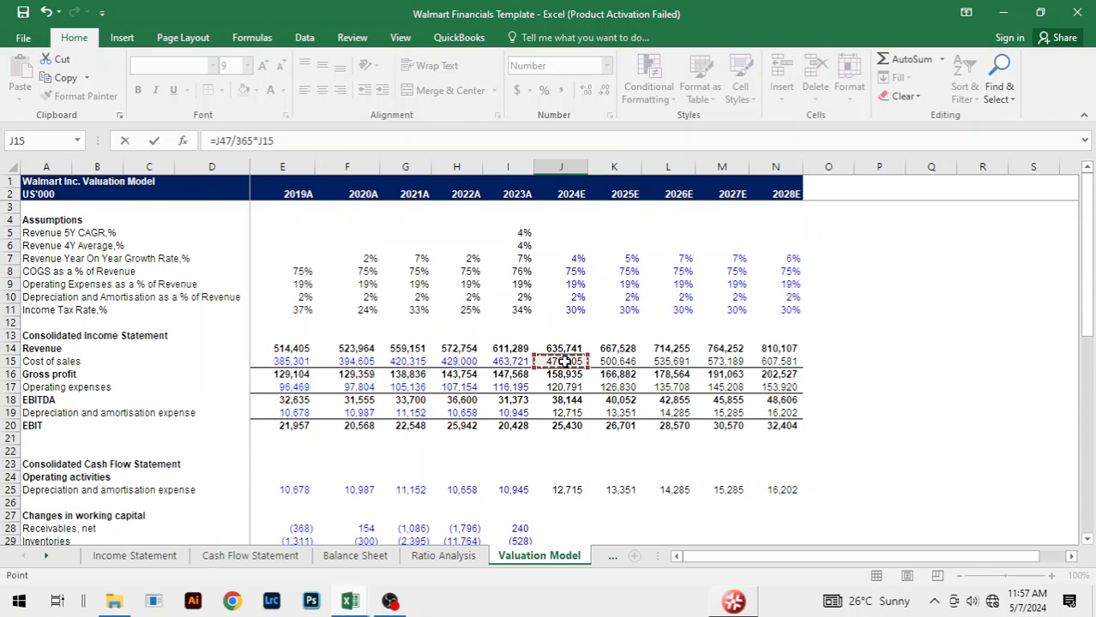
key(Return)
Step: Fill the accounts payable forecast formula from J46 across 2025E to 2028E, through N46
key(Up)
key(shift+Right)
key(shift+Right)
key(shift+Right)
key(shift+Right)
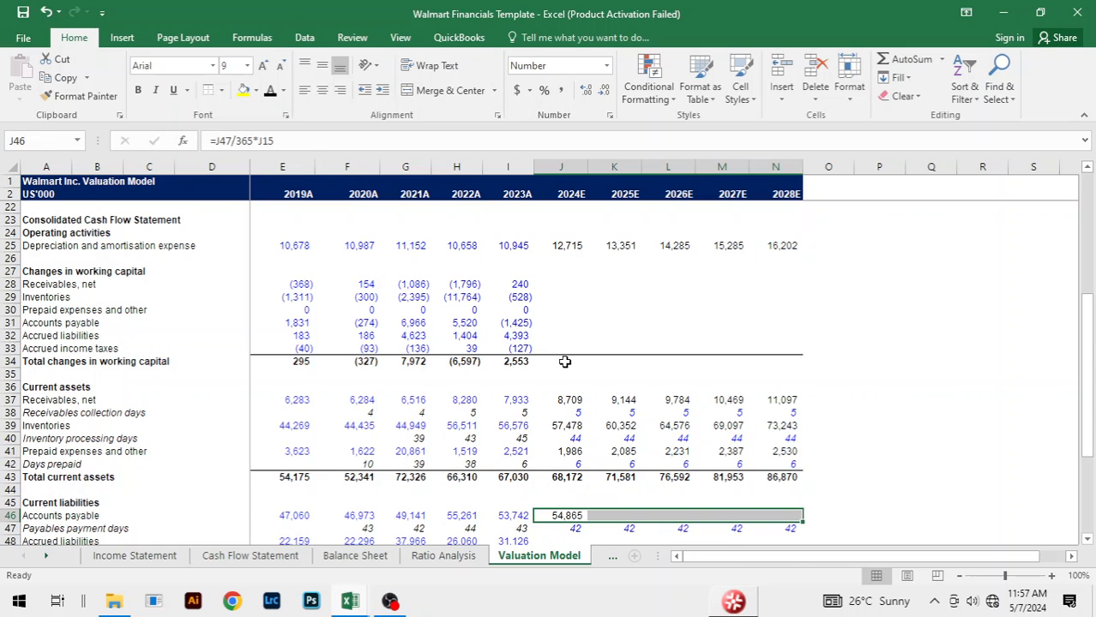
key(ctrl+r)
Step: Forecast 2024E accrued liabilities in J48 as days accrued over 365 times operating expenses, with the formula =J49/365*J17
scroll(567, 369, down, 4)
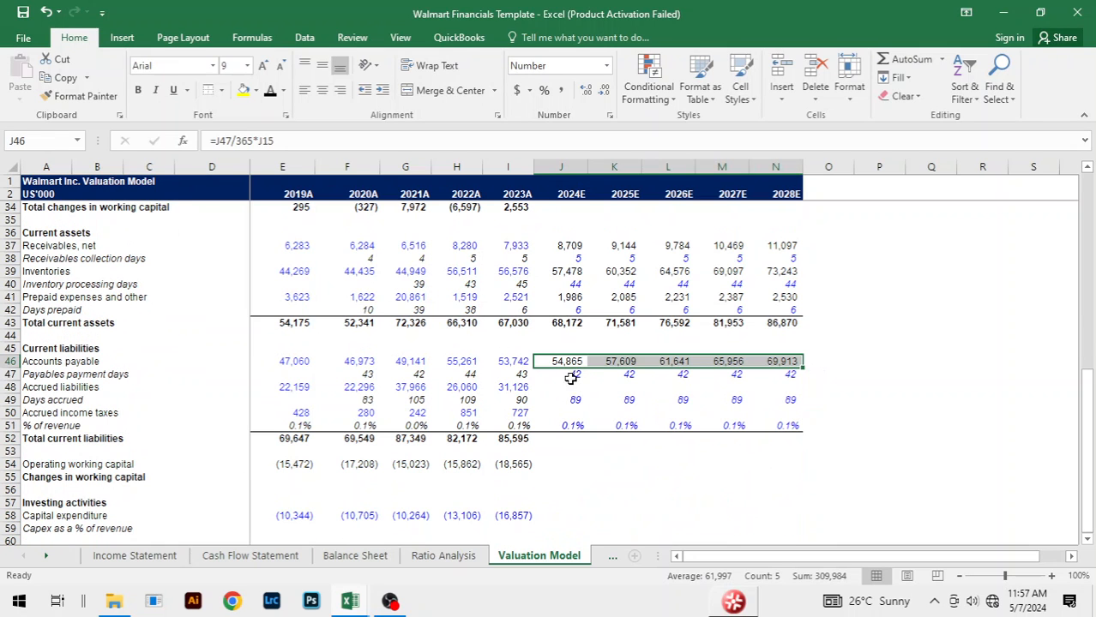
click(568, 386)
text(=)
key(Down)
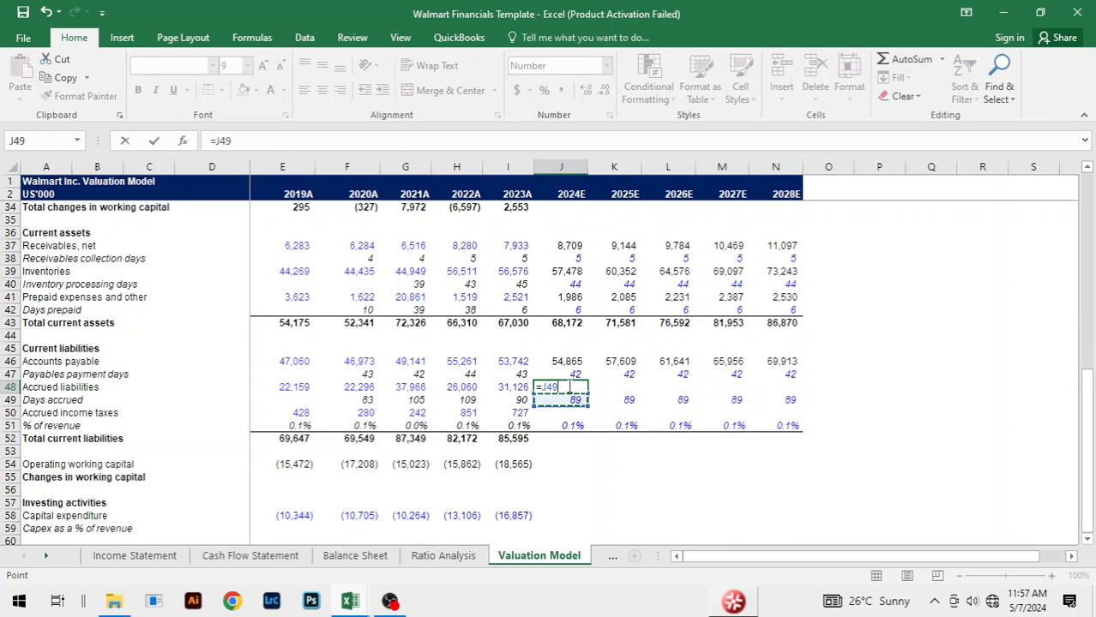
text(/365*)
scroll(553, 395, up, 10)
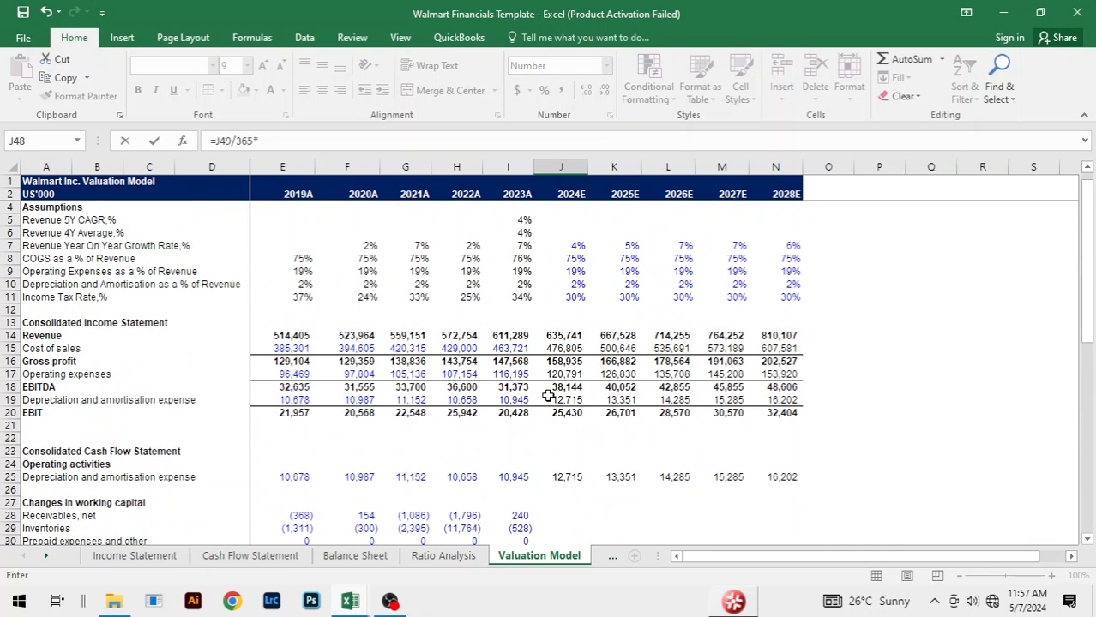
click(556, 374)
key(Return)
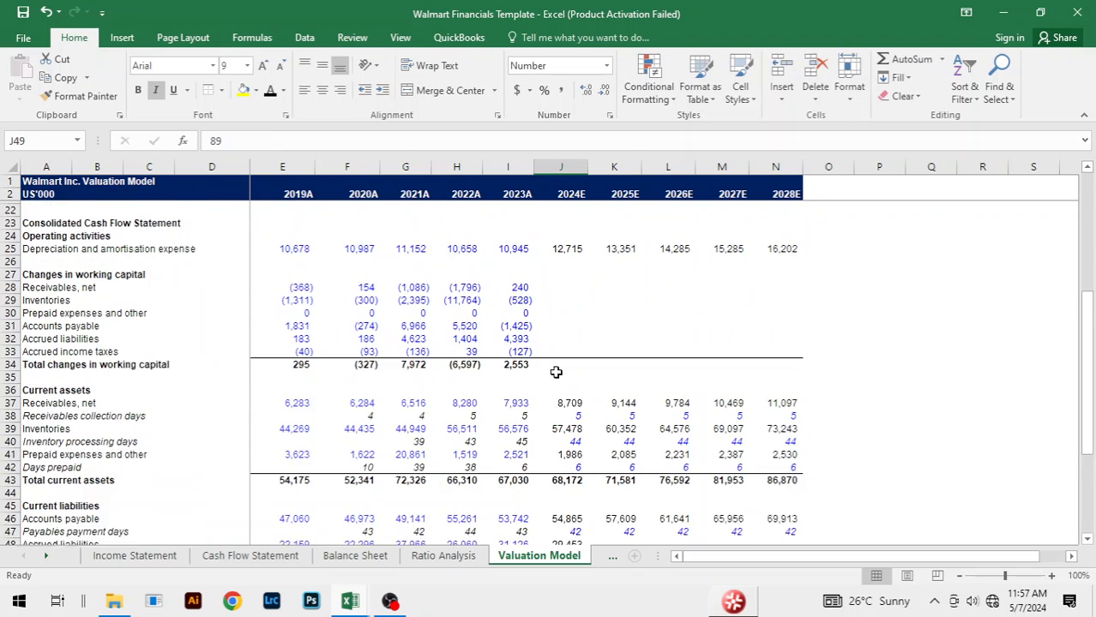
Step: Fill the accrued liabilities forecast formula from J48 across 2025E to 2028E, through N48
key(Up)
key(shift+Right)
key(shift+Right)
key(shift+Right)
key(shift+Right)
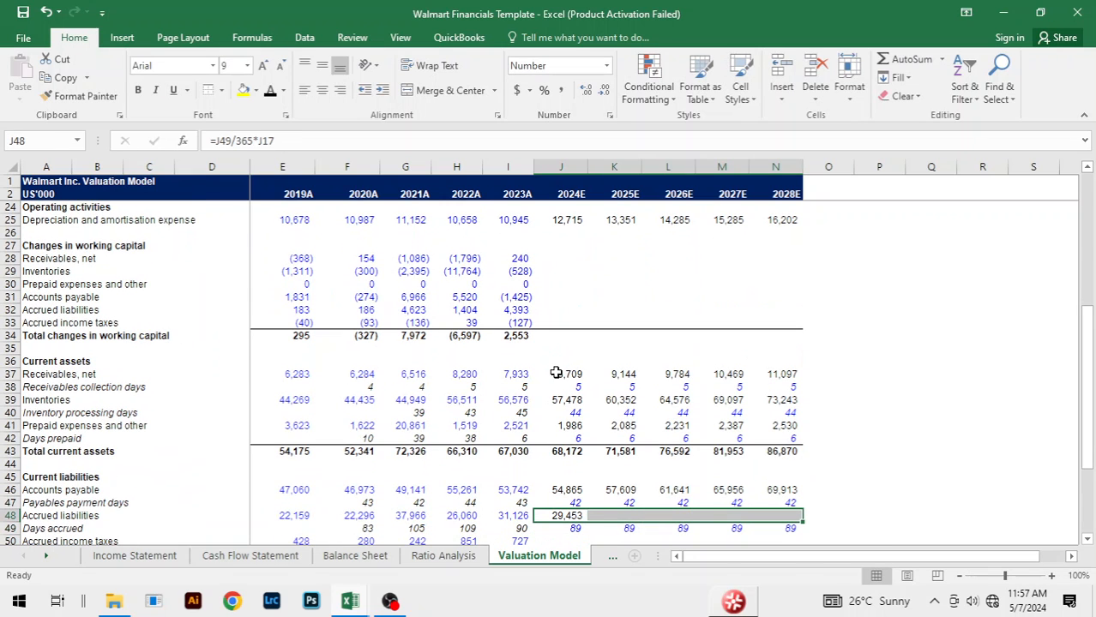
key(ctrl+r)
Step: Forecast 2024E accrued income taxes in J50 as the percentage of revenue times revenue, with the formula =J51*J14
scroll(738, 400, down, 4)
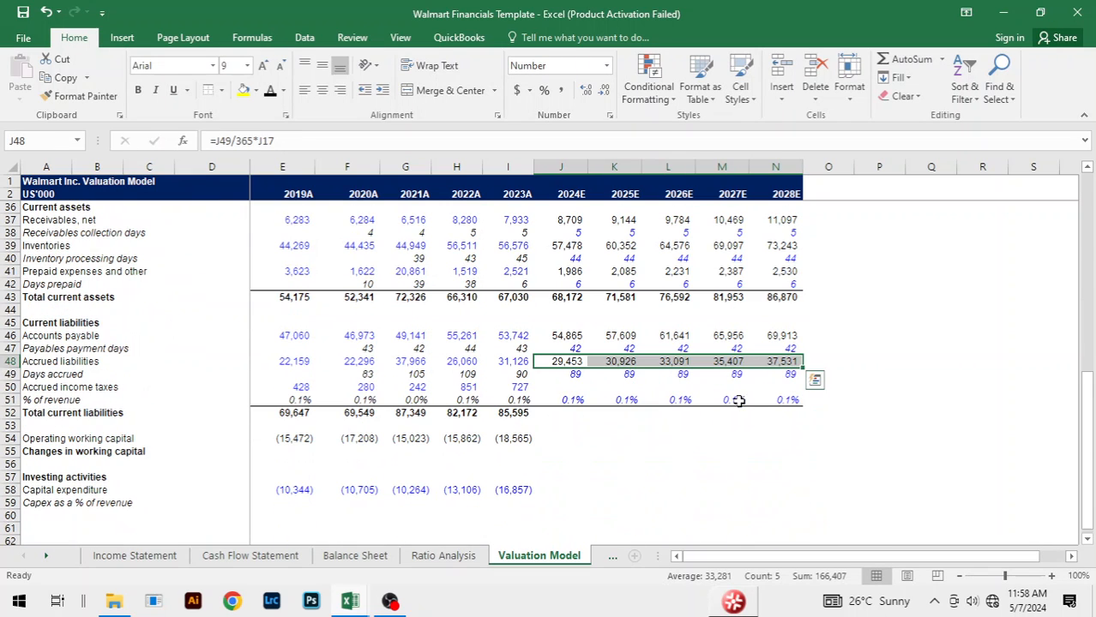
click(566, 390)
text(=)
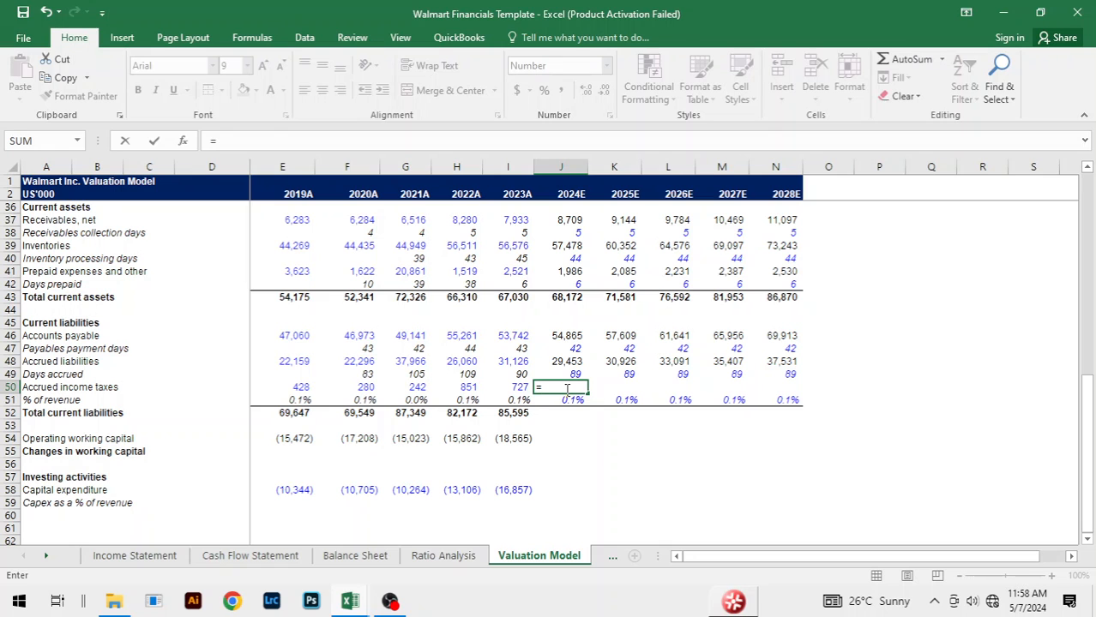
key(Down)
text(*)
scroll(566, 381, up, 10)
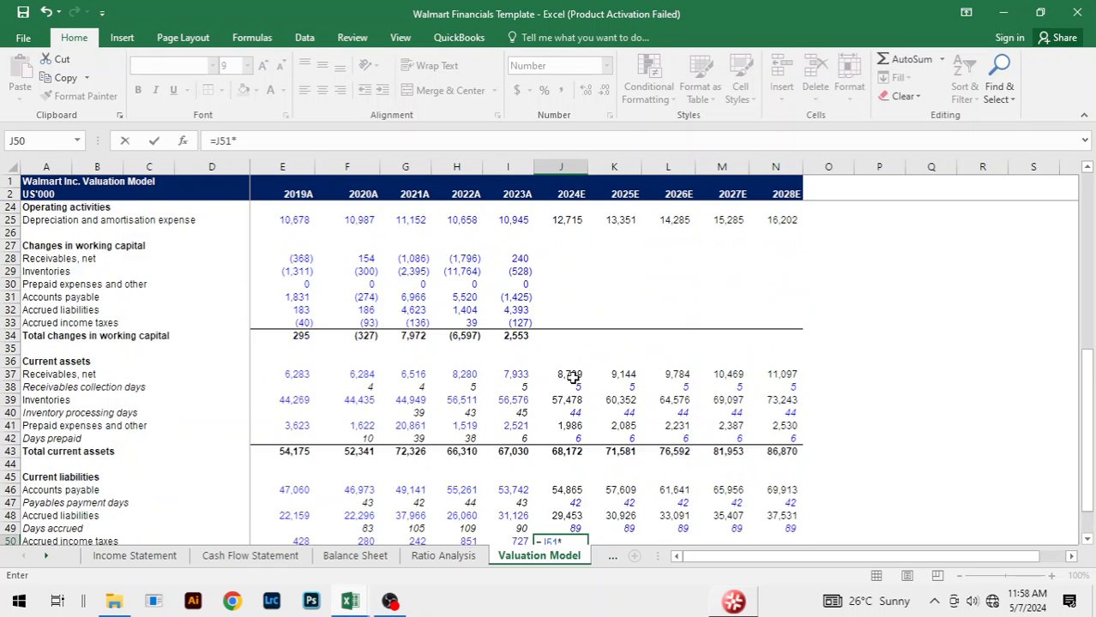
click(572, 314)
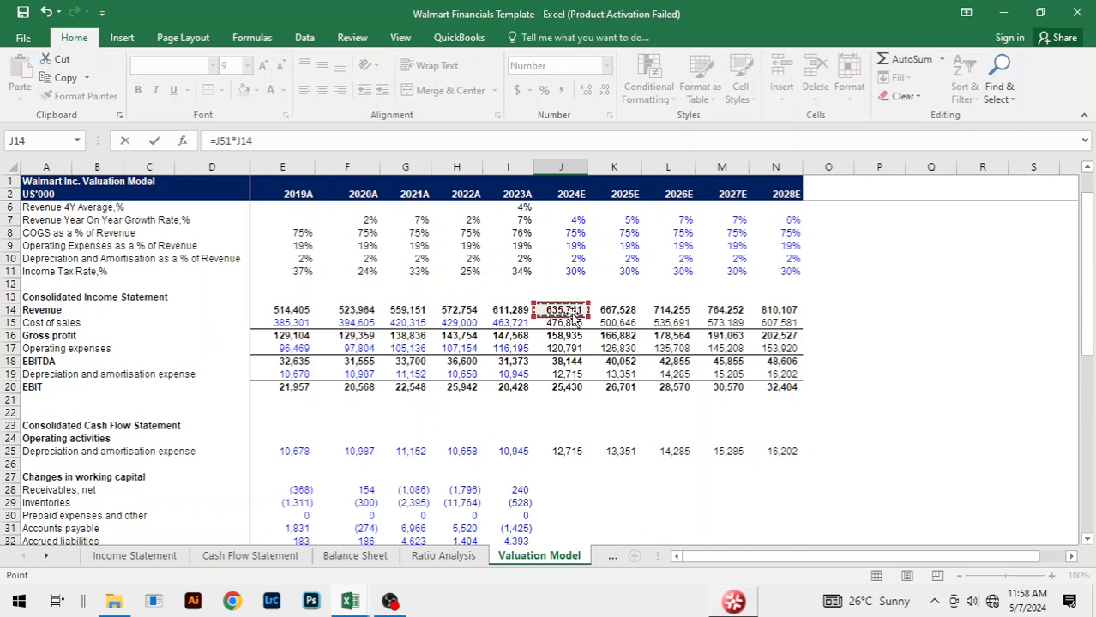
key(Return)
Step: Fill the accrued income taxes forecast formula from J50 across 2025E to 2028E, through N50
key(Up)
key(shift+Right)
key(shift+Right)
key(shift+Right)
key(shift+Right)
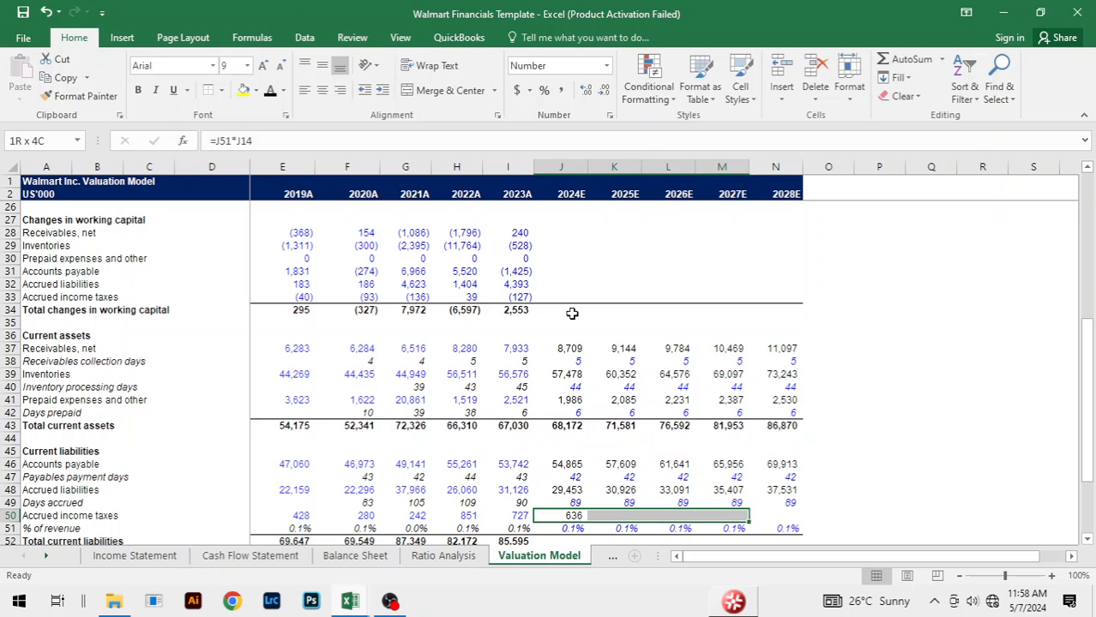
key(ctrl+r)
click(941, 466)
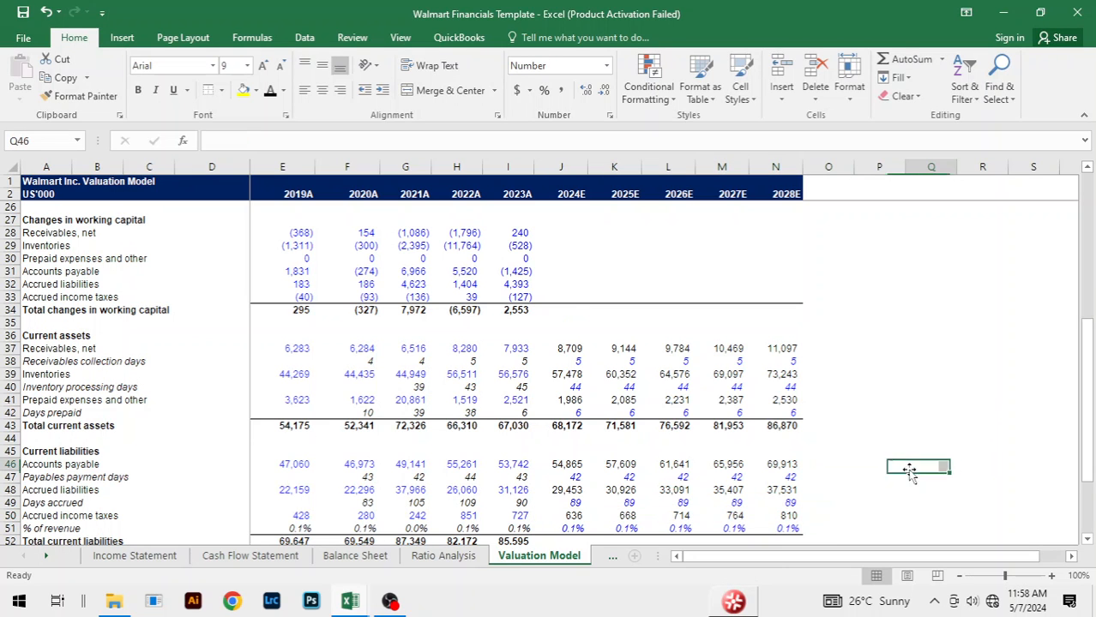
Step: Extend the total current liabilities formula from I52 across 2024E to 2028E, through N52
scroll(855, 403, down, 1)
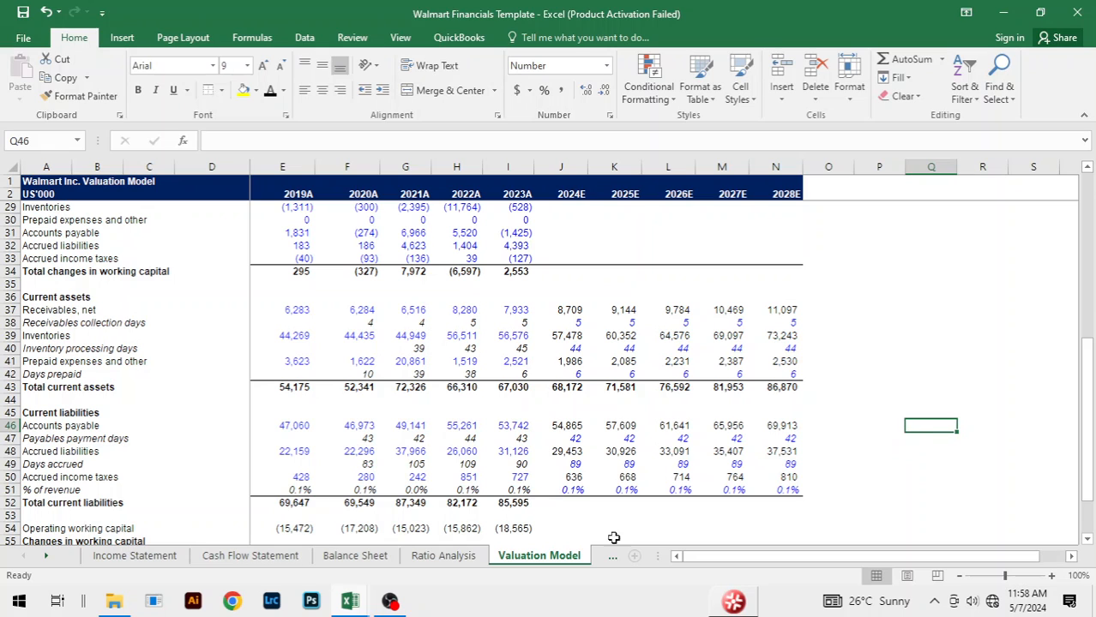
click(509, 504)
key(shift+Right)
key(shift+Right)
key(shift+Right)
key(shift+Right)
key(shift+Right)
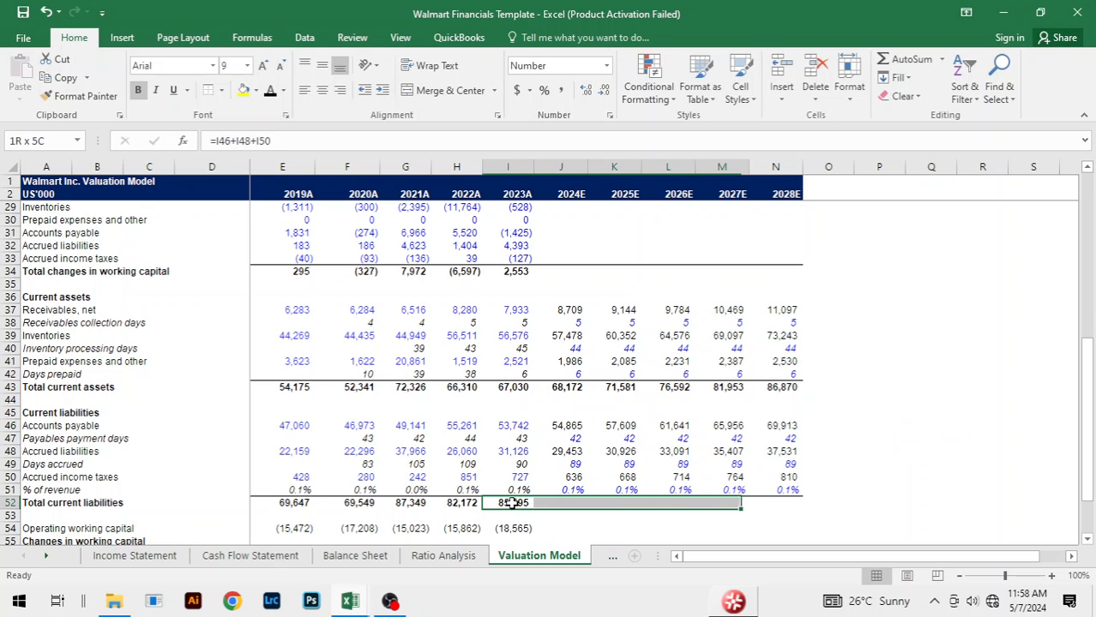
key(ctrl+r)
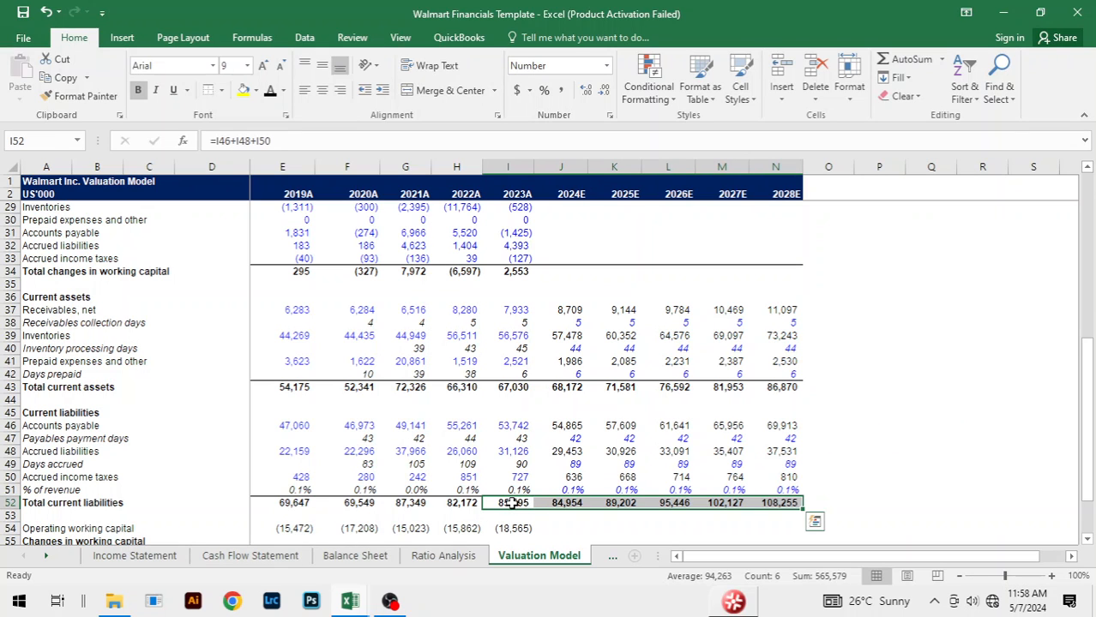
click(900, 466)
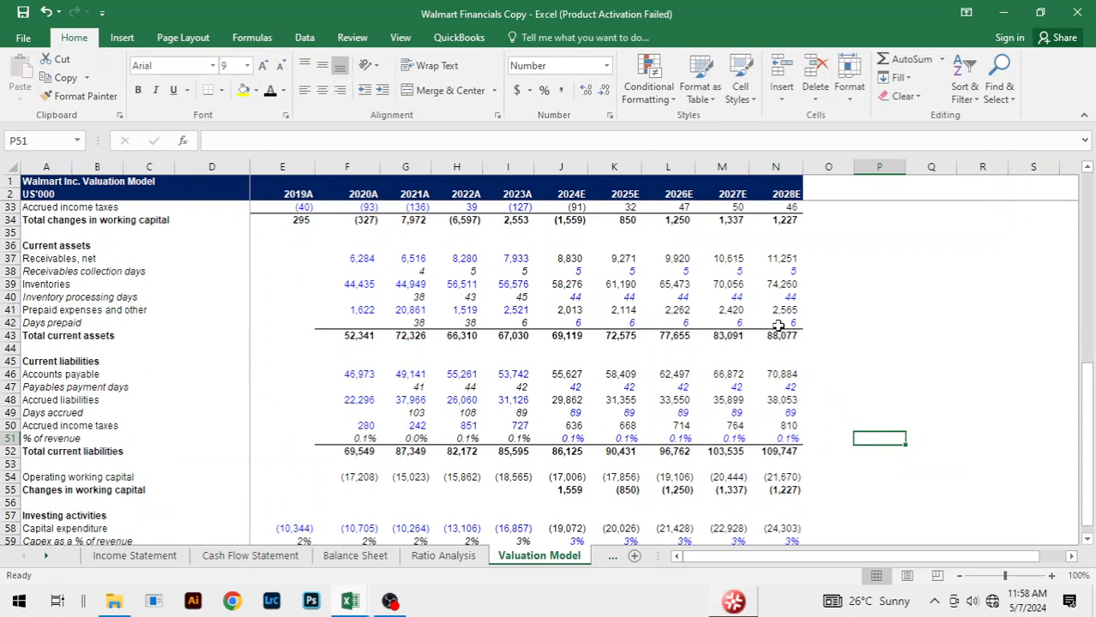
click(810, 348)
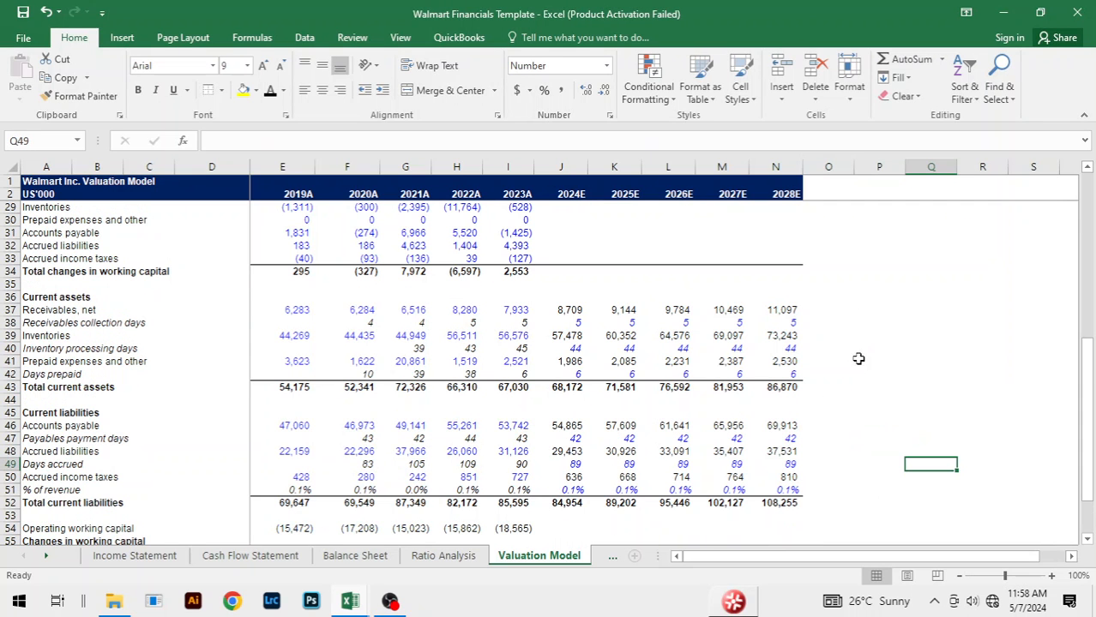
click(860, 373)
click(813, 411)
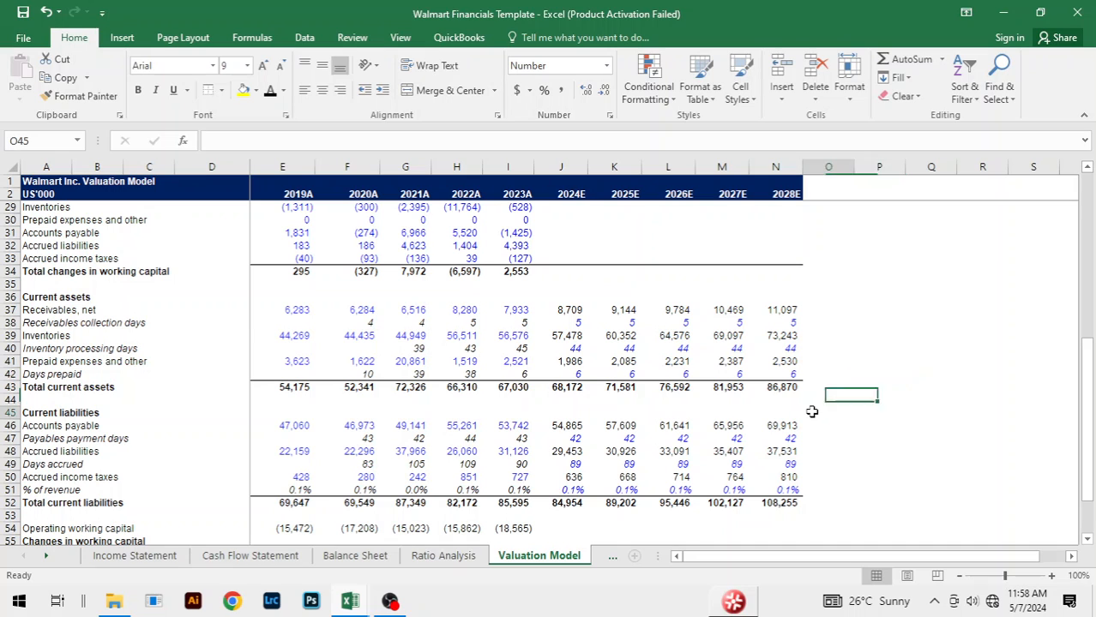
click(859, 350)
click(782, 388)
Step: Extend the operating working capital formula from I54 across 2024E to 2028E, through N54
scroll(858, 375, down, 3)
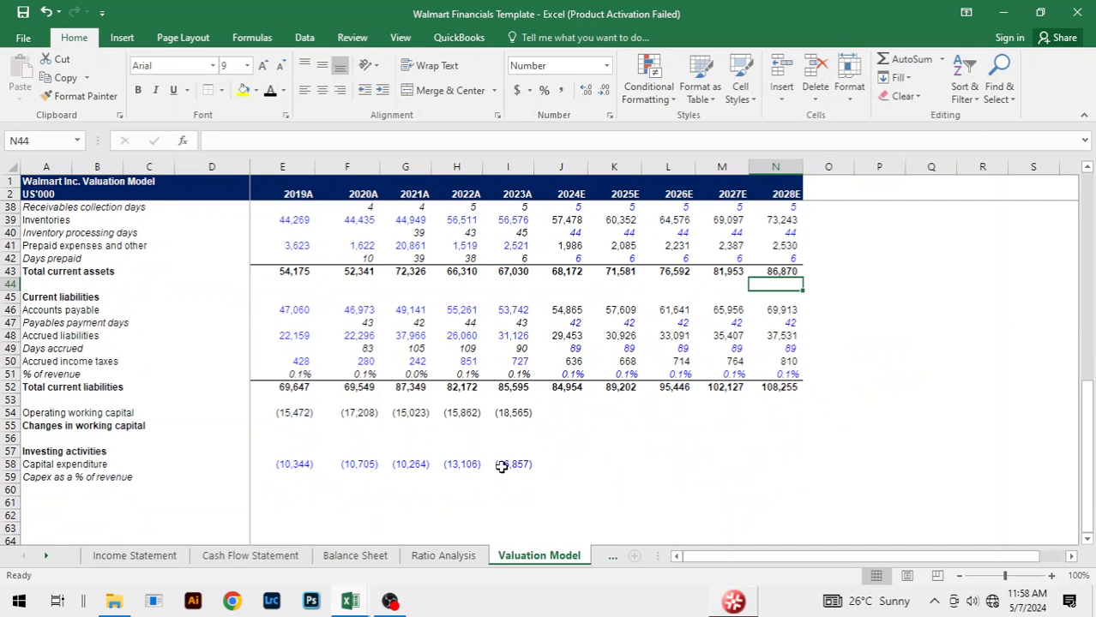
click(518, 413)
key(shift+Right)
key(shift+Right)
key(shift+Right)
key(shift+Right)
key(shift+Right)
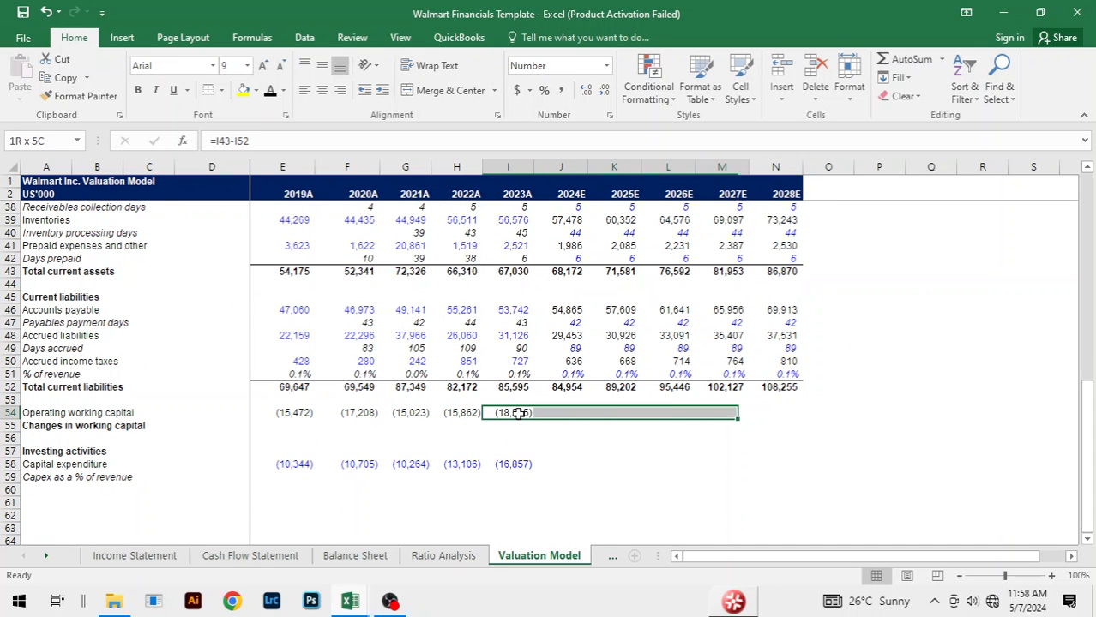
key(ctrl+r)
click(776, 438)
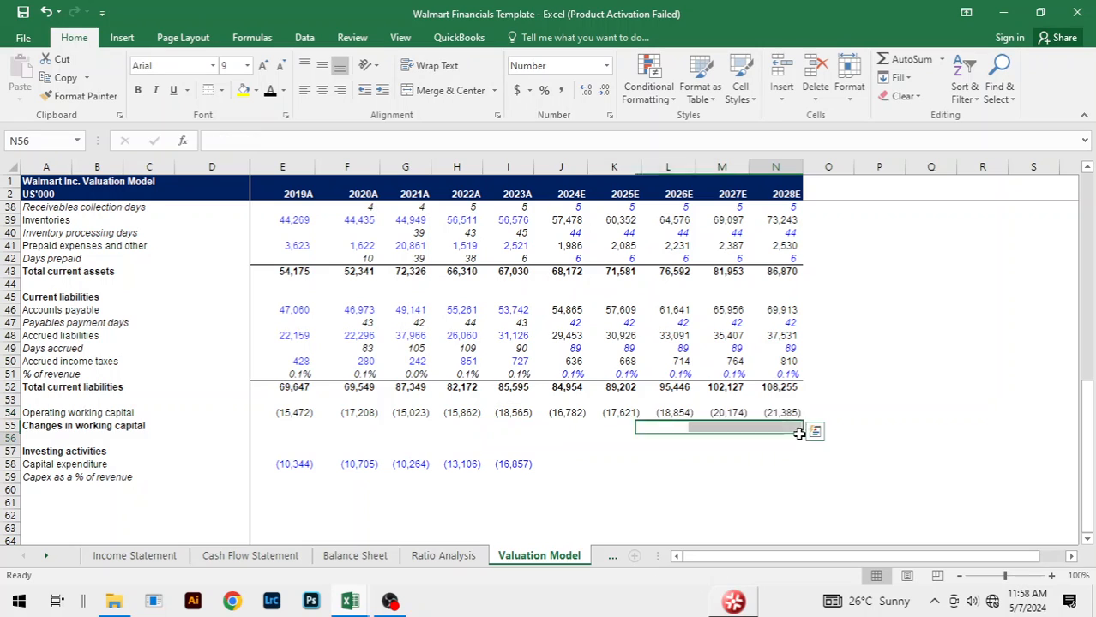
Step: Calculate the 2024E change in working capital in J55 as 2024E less 2023A operating working capital, with the formula =J54-I54
click(571, 426)
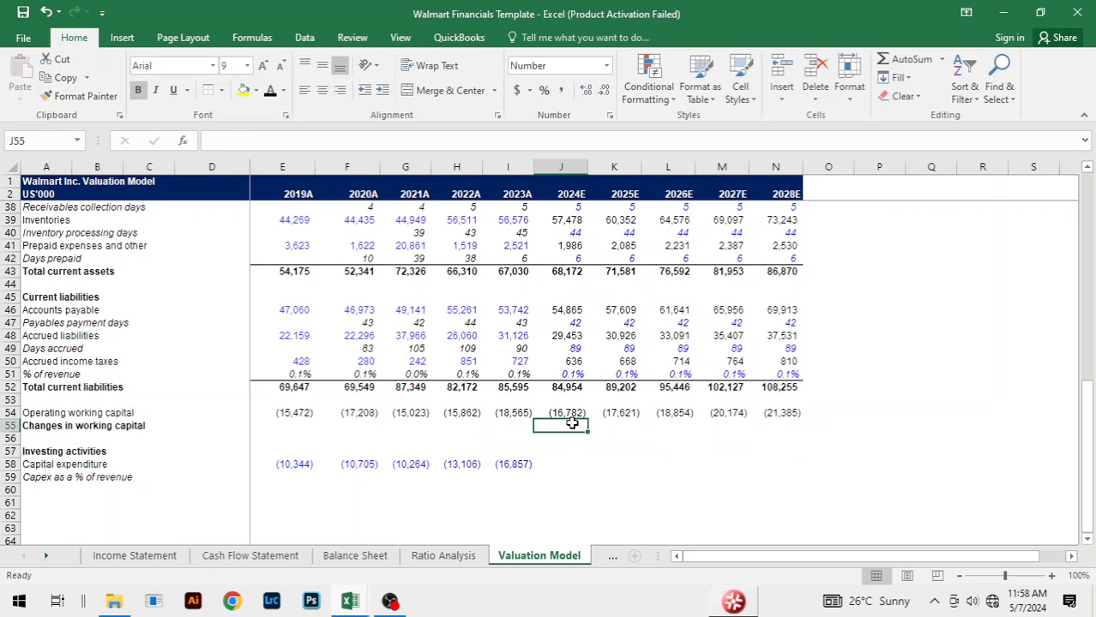
text(=)
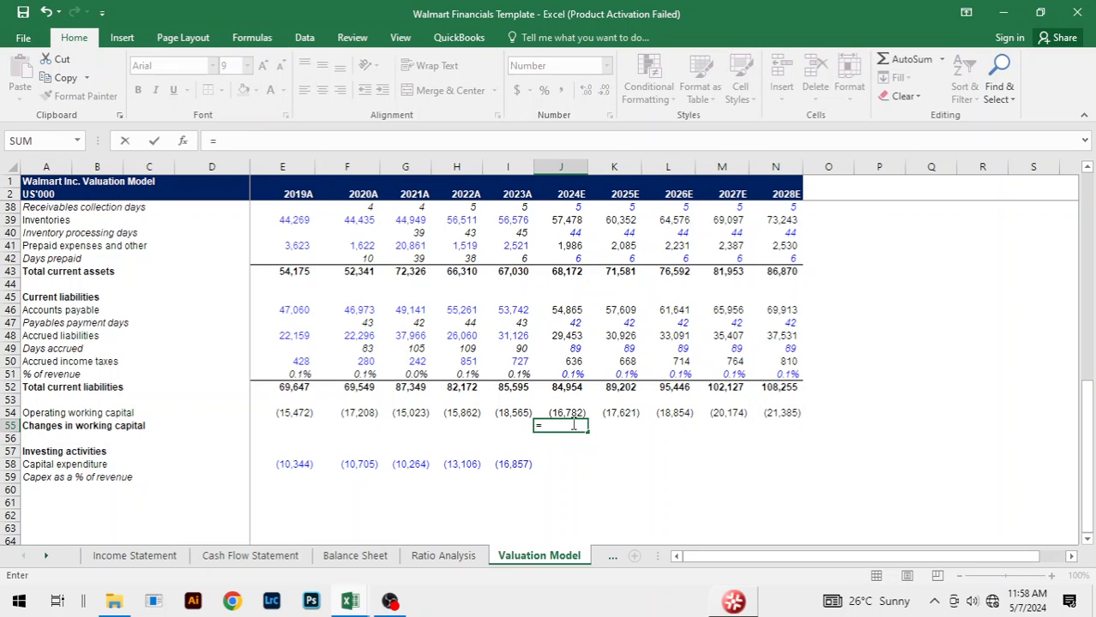
key(Up)
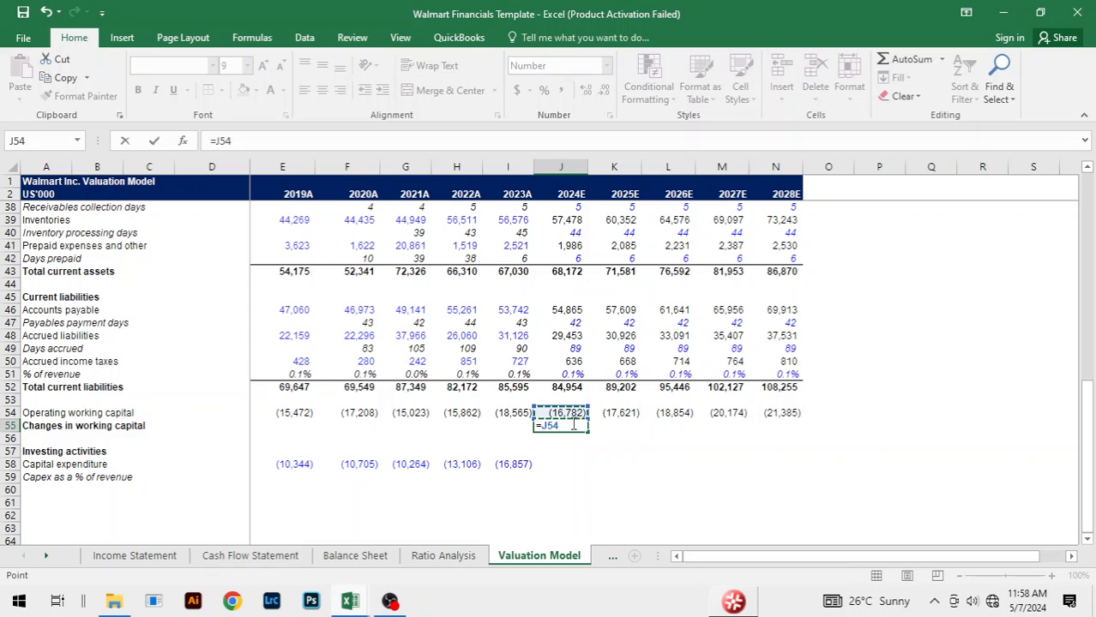
text(-)
click(518, 412)
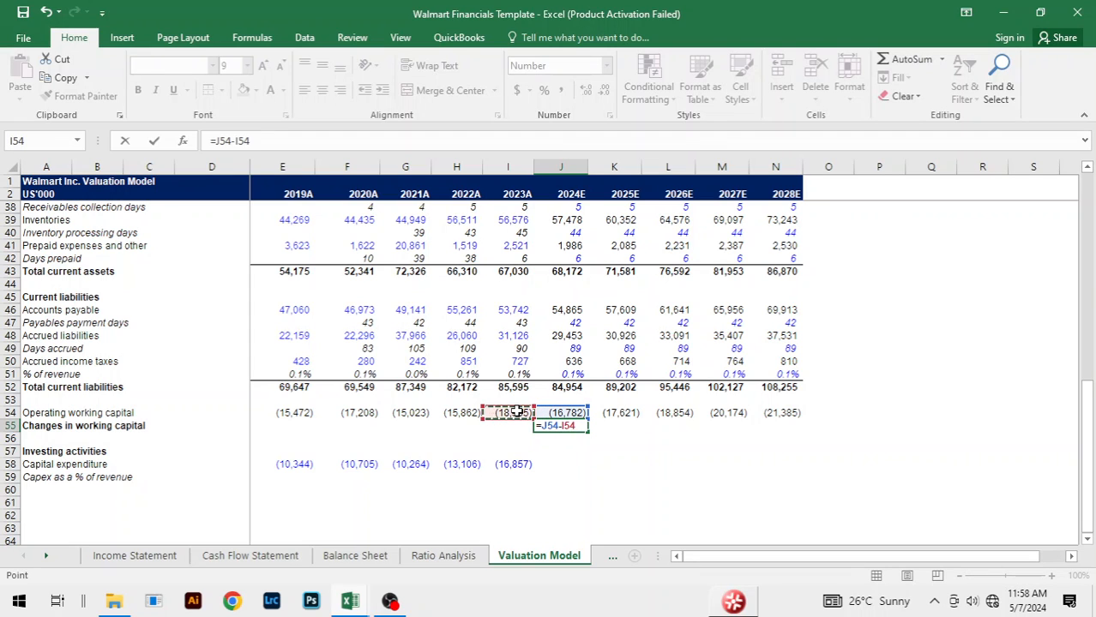
key(ctrl+Return)
Step: Fill the changes in working capital formula from J55 across 2025E to 2028E, through N55
key(shift+Right)
key(shift+Right)
key(shift+Right)
key(shift+Right)
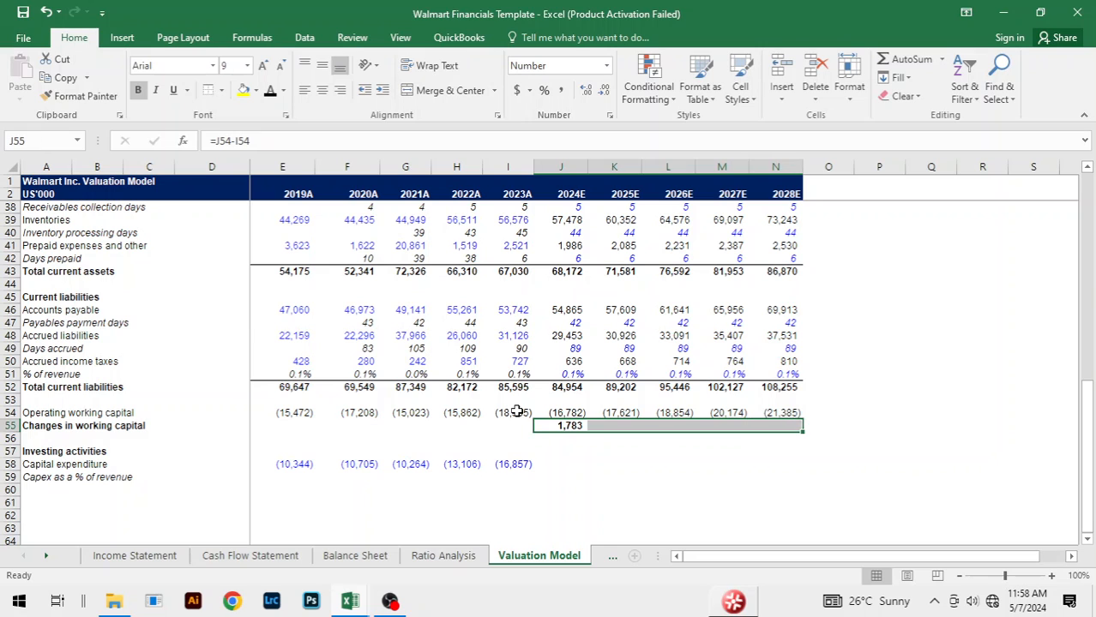
key(ctrl+r)
click(949, 404)
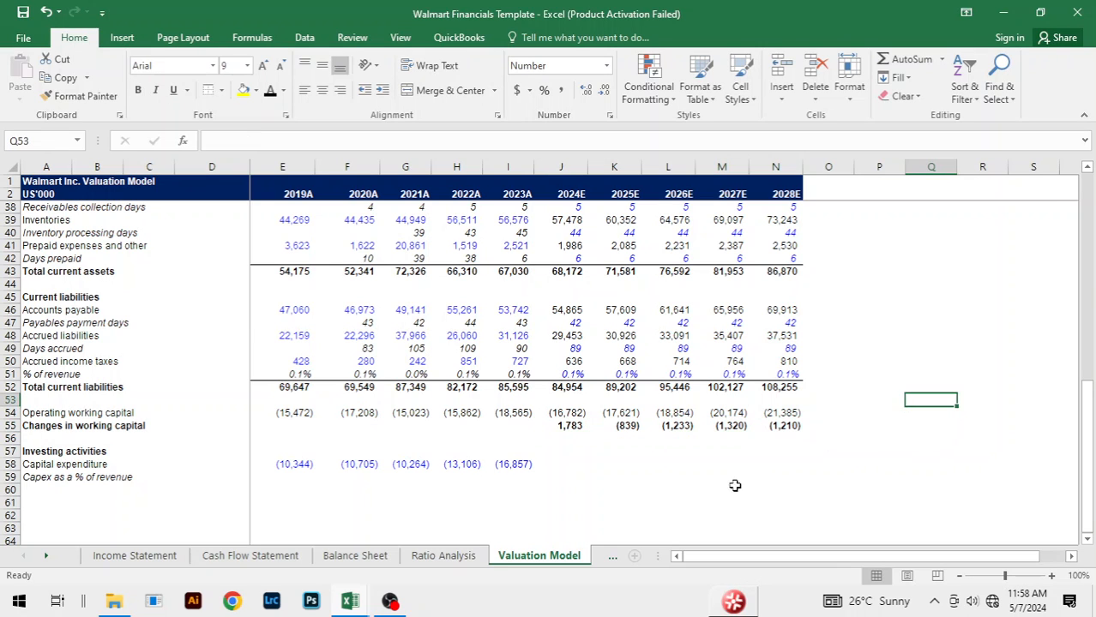
click(733, 481)
click(917, 455)
click(663, 466)
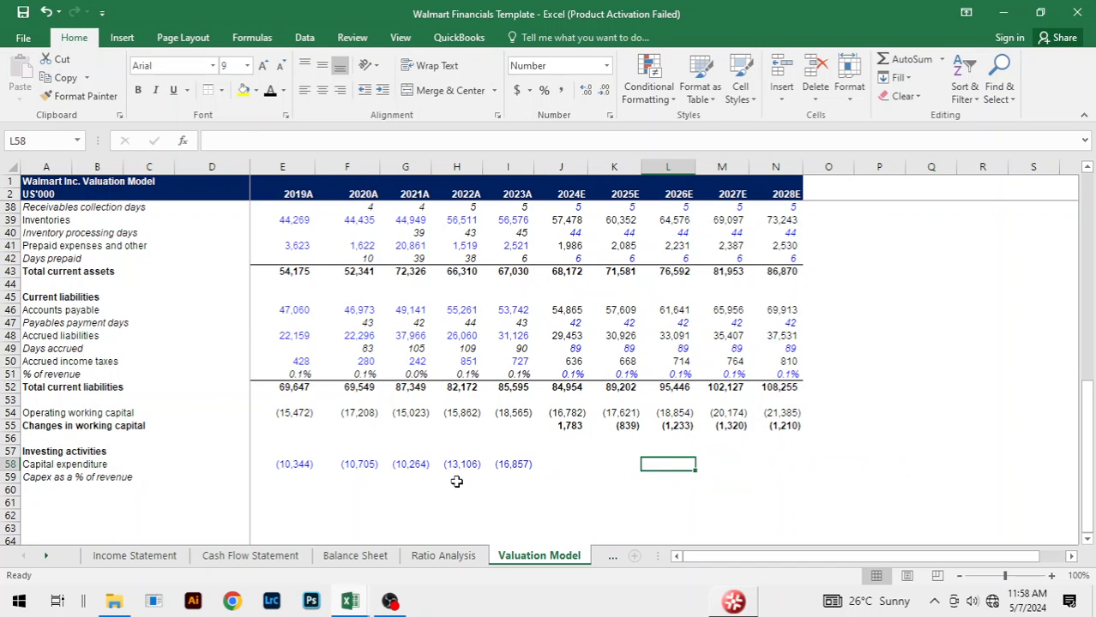
Step: Calculate 2019A capex as a percentage of revenue in E59 as negated capital expenditure over revenue, with the formula =-E58/E14
scroll(558, 463, down, 2)
click(297, 399)
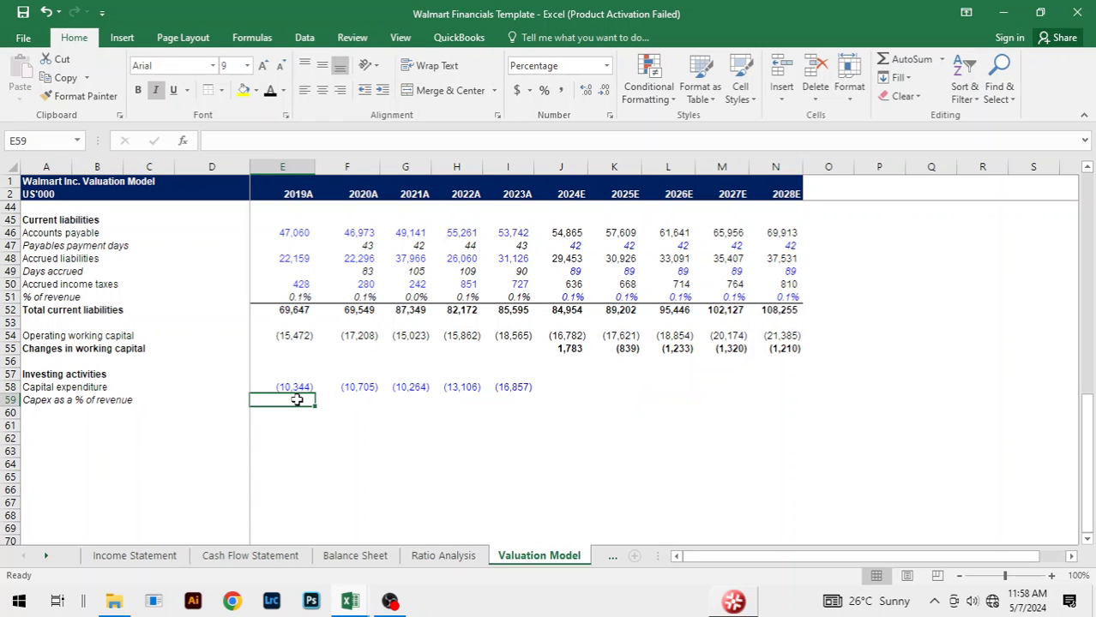
text(=)
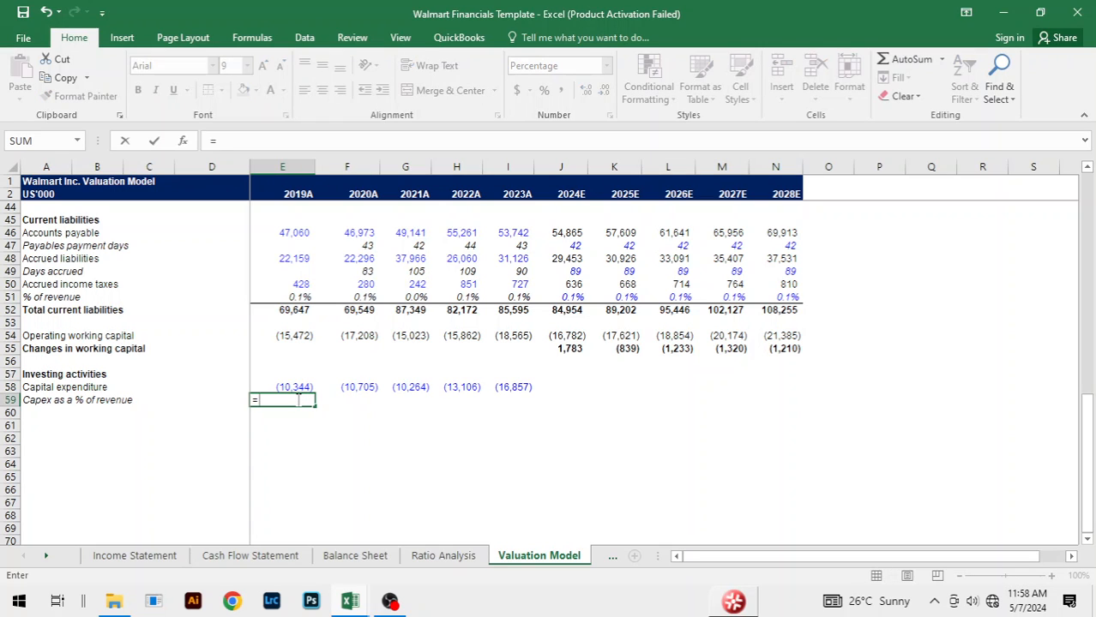
key(Up)
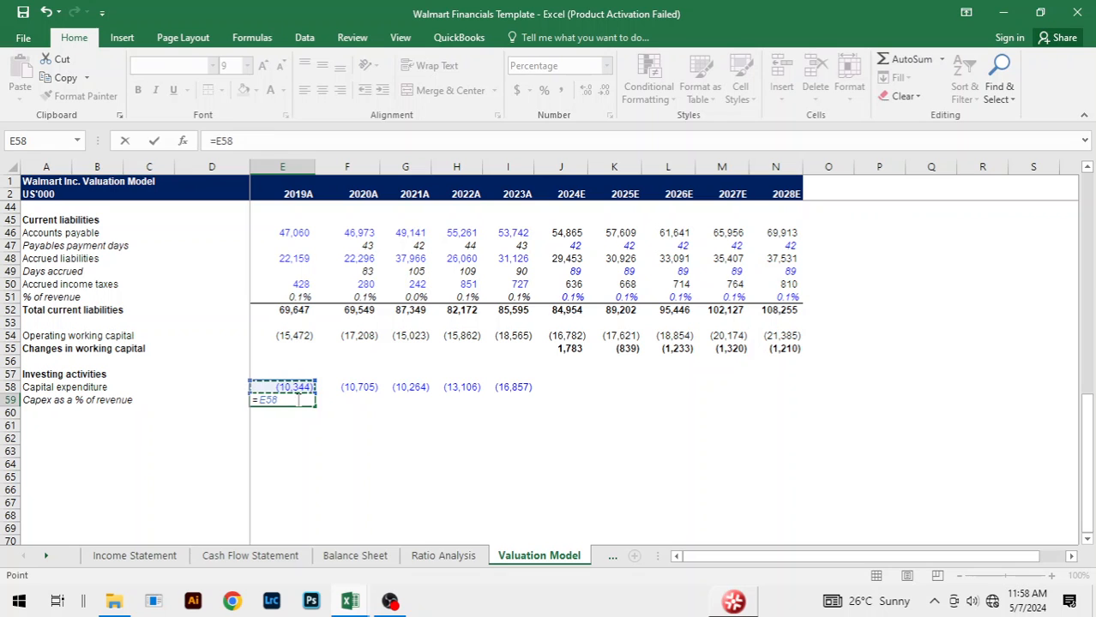
key(BackSpace)
key(BackSpace)
text(-)
click(298, 388)
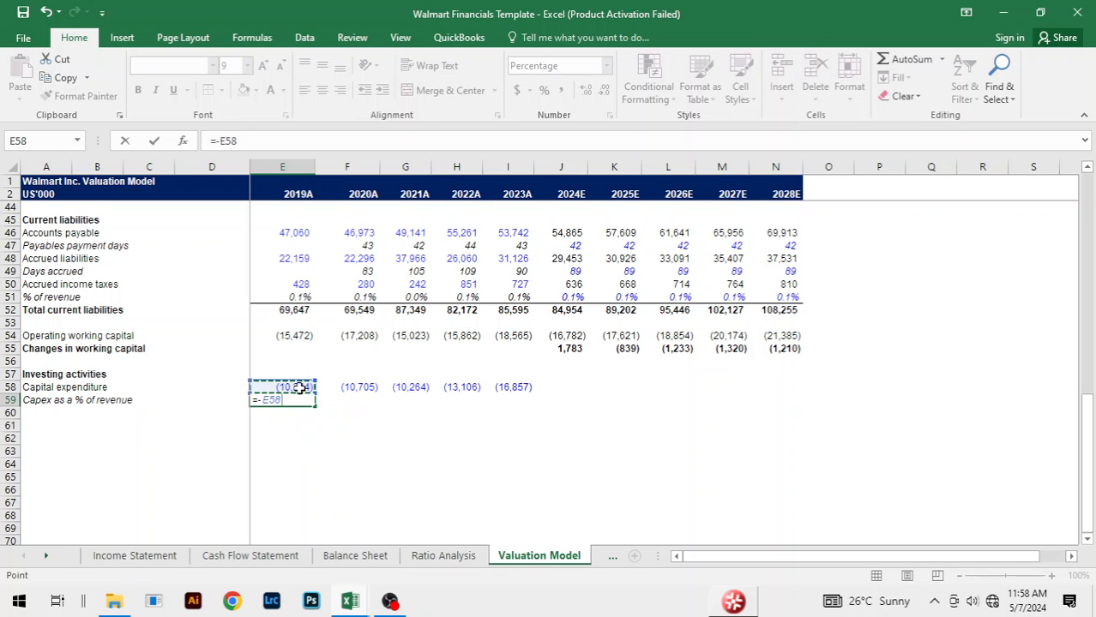
text(/)
scroll(544, 303, up, 13)
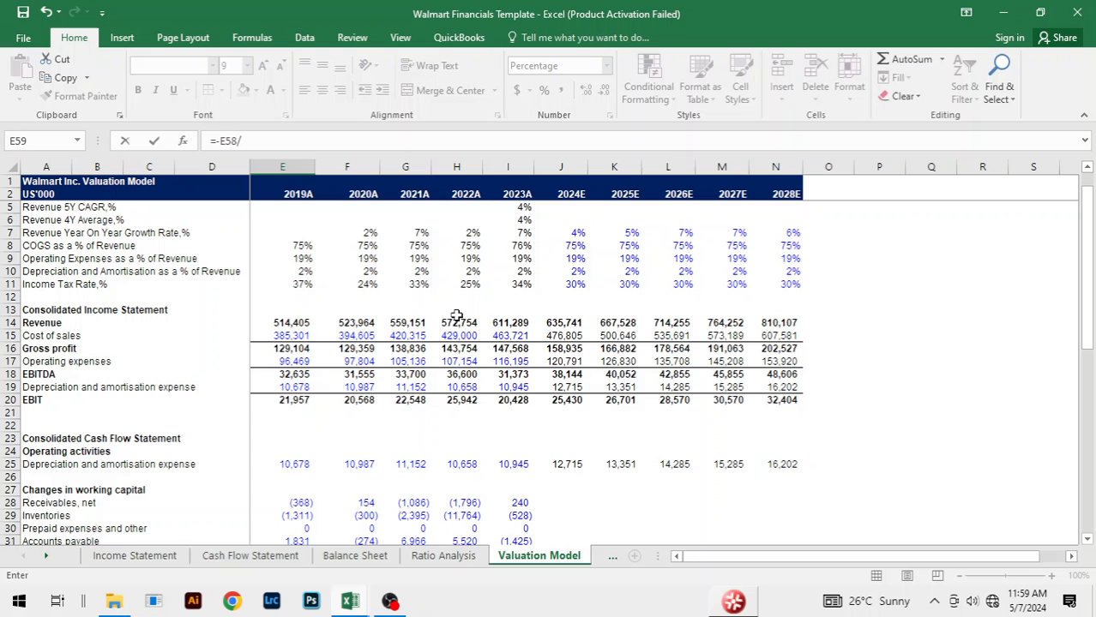
click(296, 322)
key(Return)
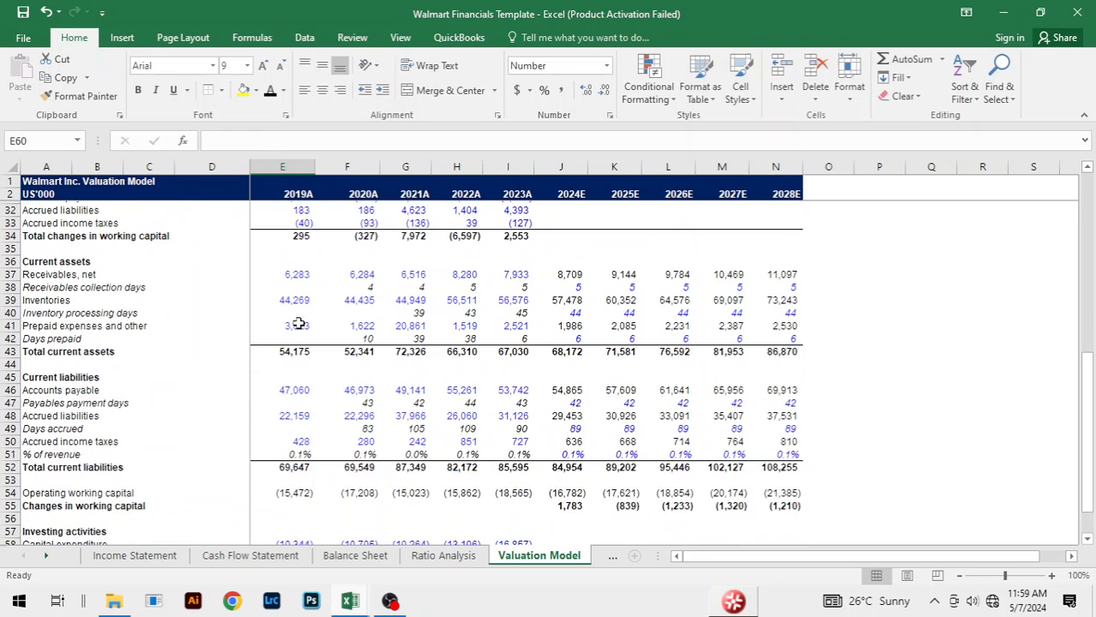
Step: Fill the capex as a percentage of revenue formula from E59 across 2020A to 2023A, through I59
key(Up)
key(shift+Right)
key(shift+Right)
key(shift+Right)
key(shift+Right)
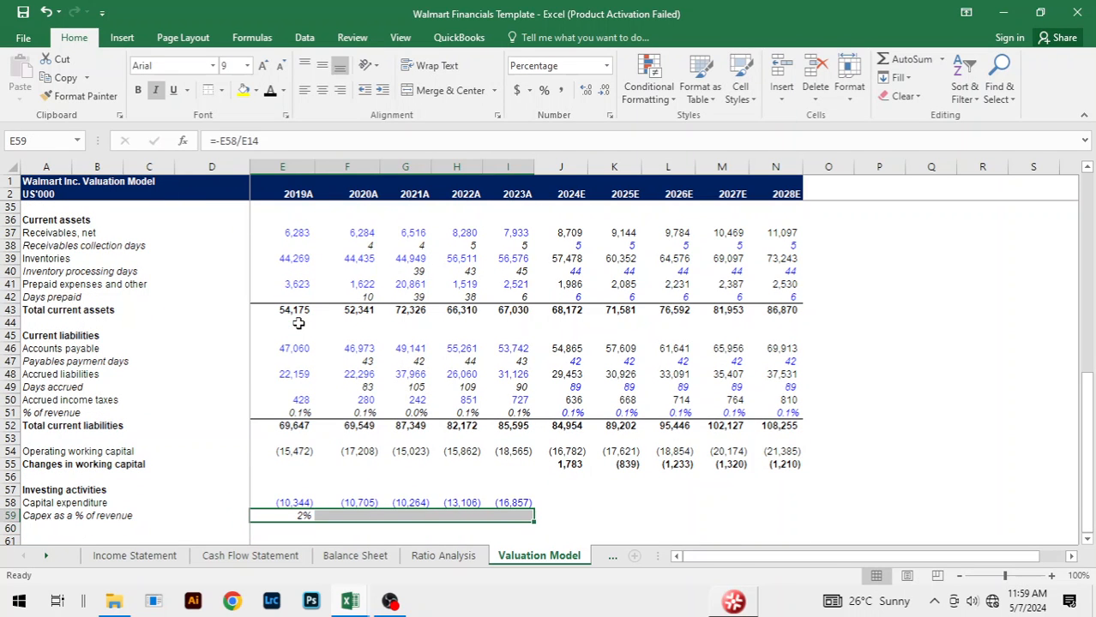
key(ctrl+r)
click(690, 526)
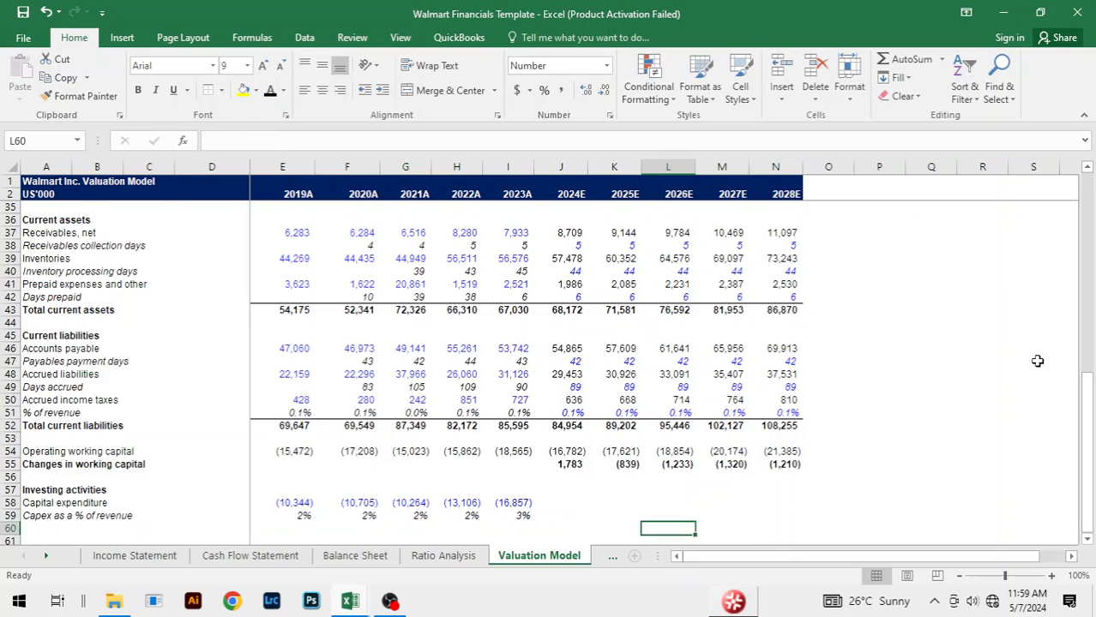
Step: Copy the 3% capex assumptions for 2024E to 2028E from the Walmart Financials Copy workbook into J59:N59 of the Walmart Financials Template
scroll(1036, 365, up, 7)
scroll(767, 390, down, 10)
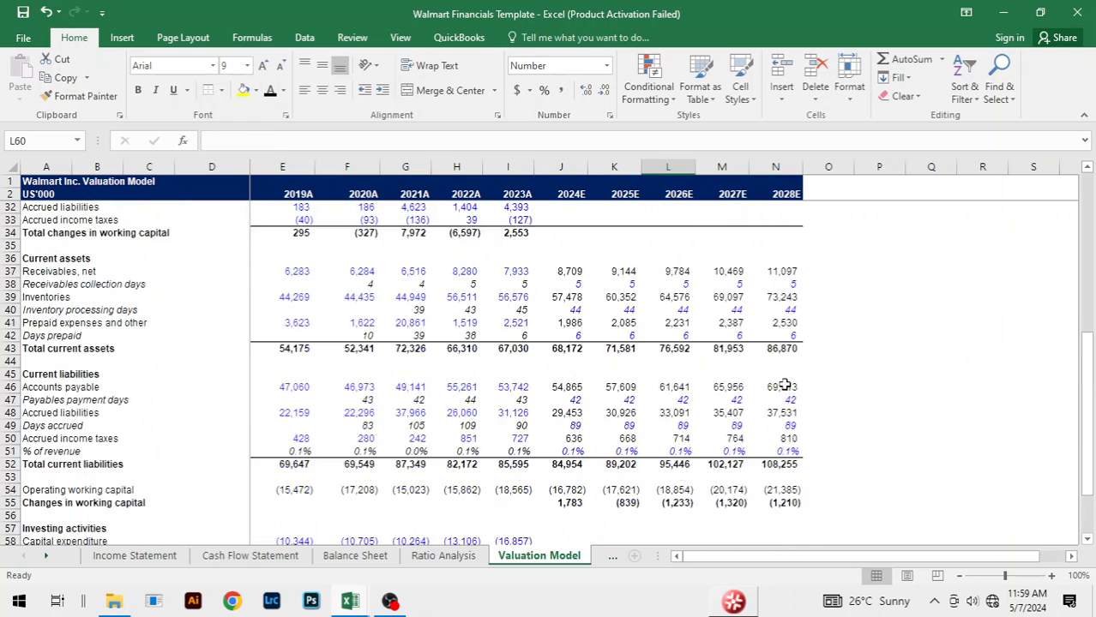
click(572, 403)
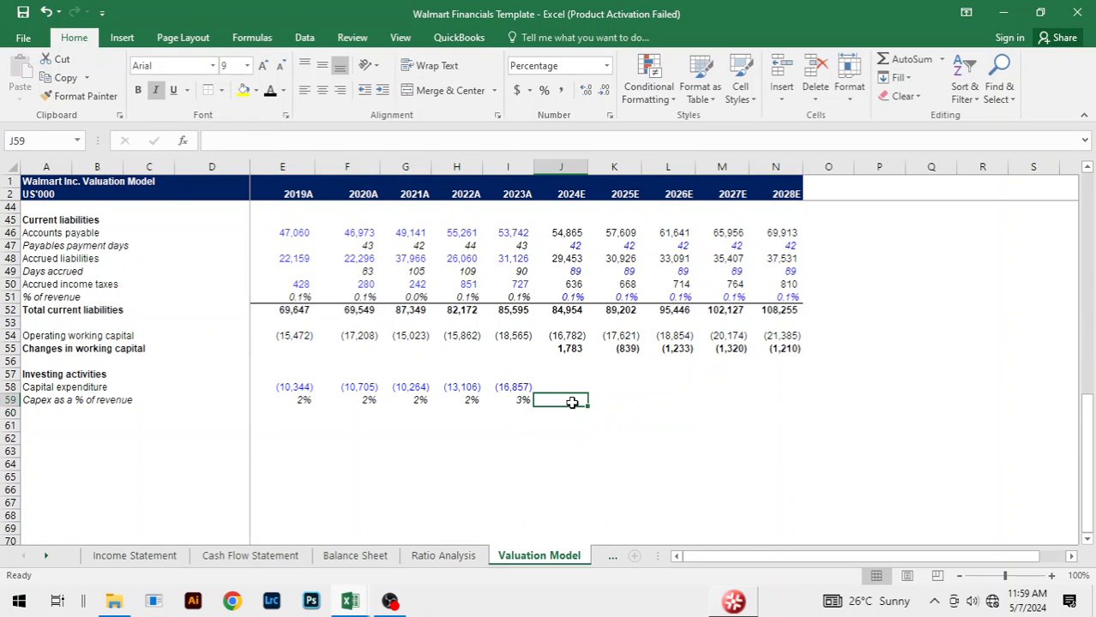
key(alt+Tab)
scroll(667, 395, down, 3)
click(566, 412)
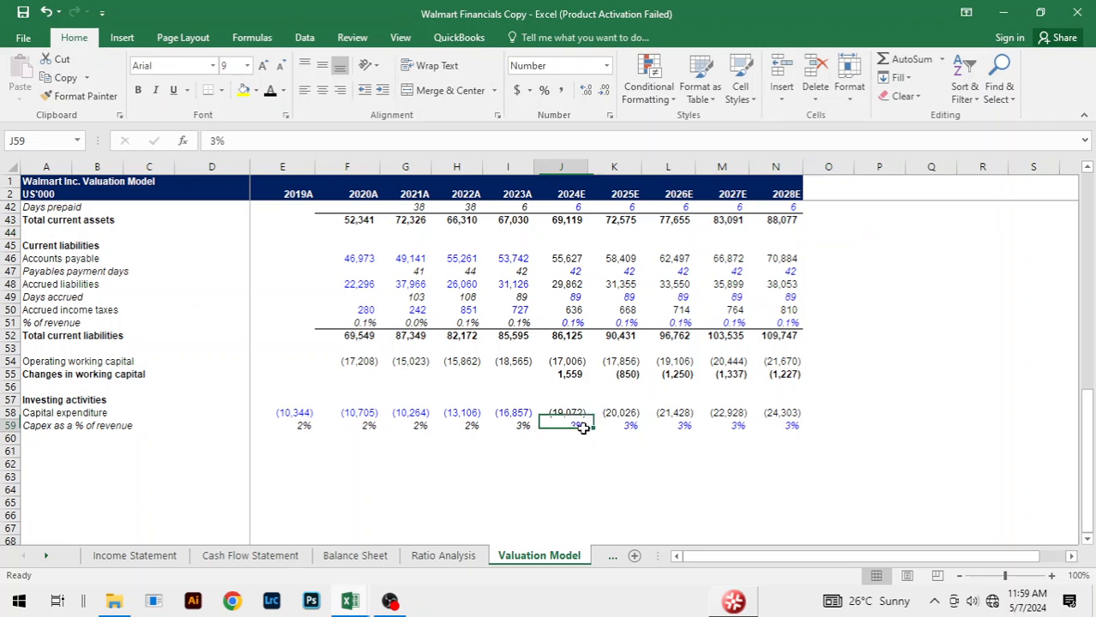
click(581, 427)
key(ctrl+shift+Right)
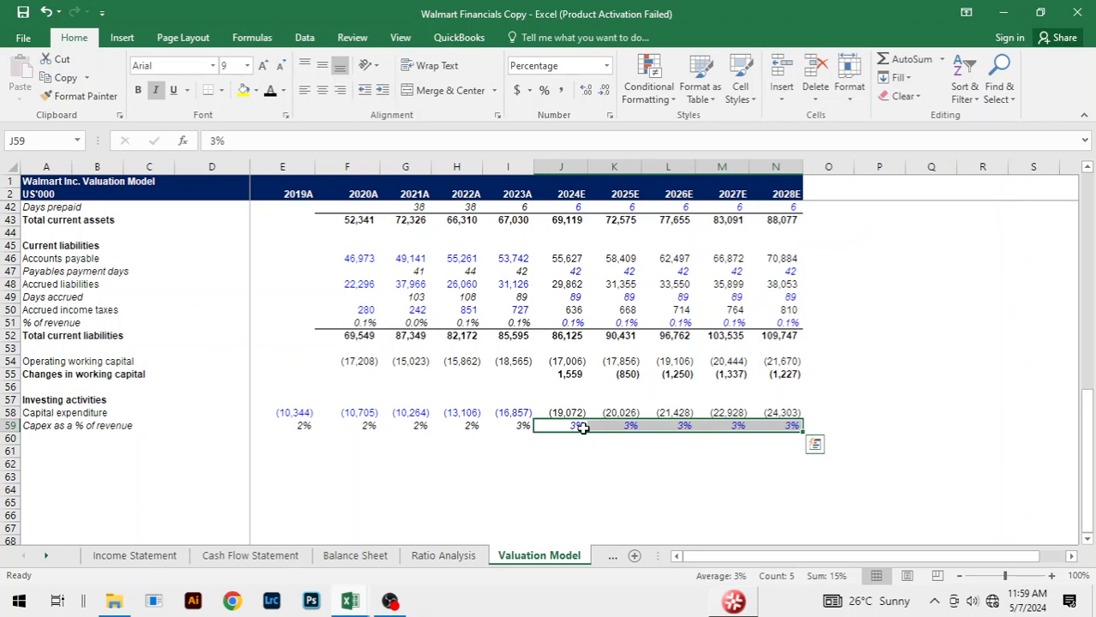
key(ctrl+c)
key(alt+Tab)
key(ctrl+v)
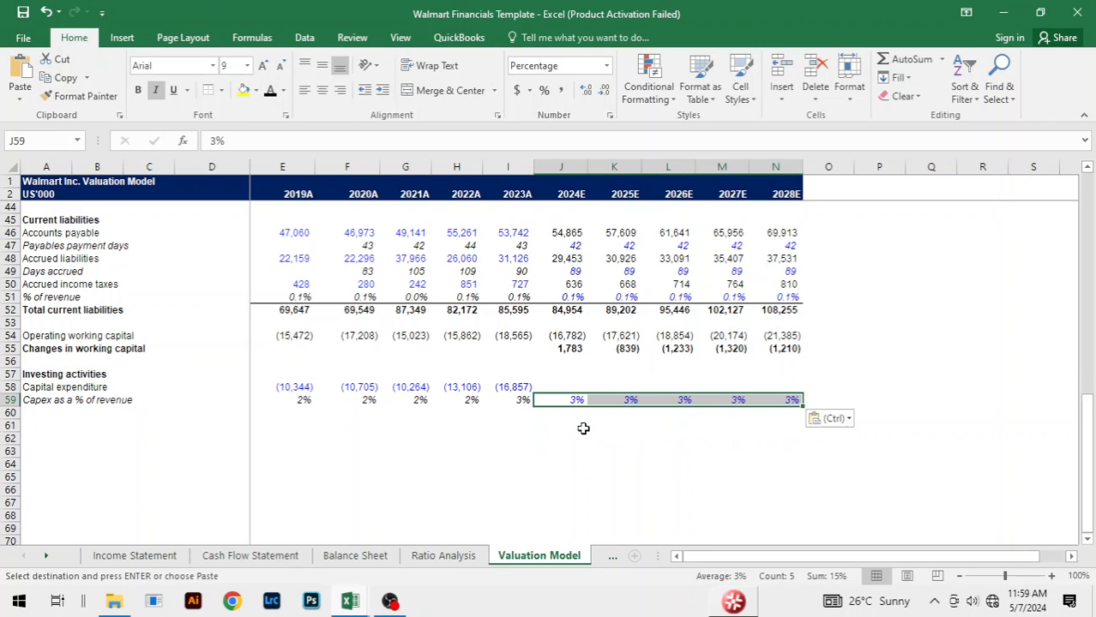
Step: Calculate 2024E capital expenditure in J58 as the negated capex percentage times revenue, with the formula =-J59*J14
click(566, 390)
text(=)
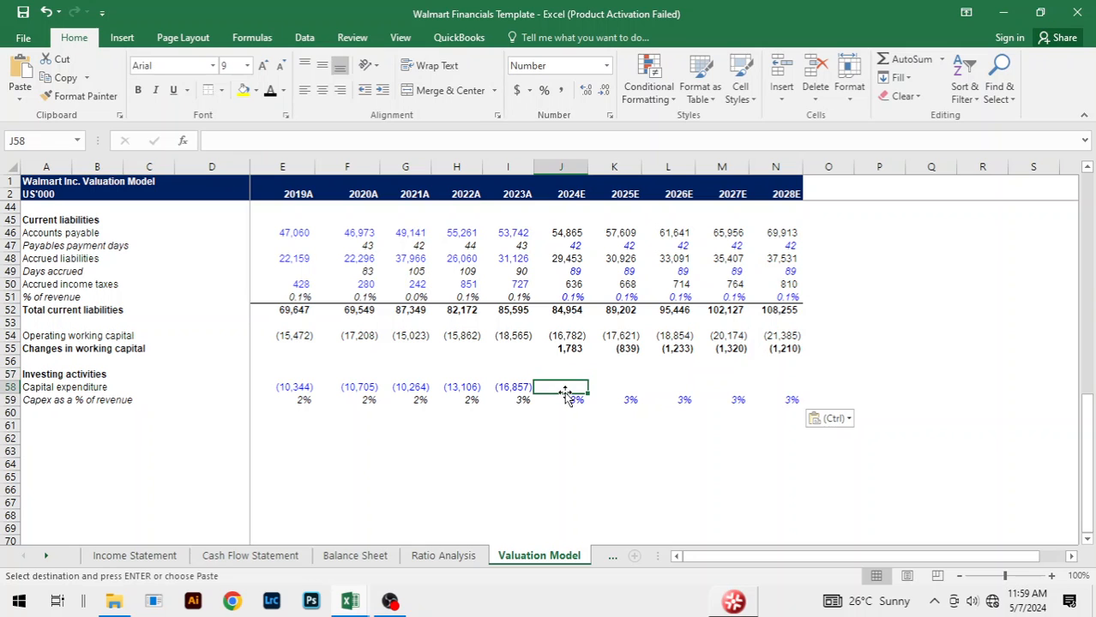
text(-)
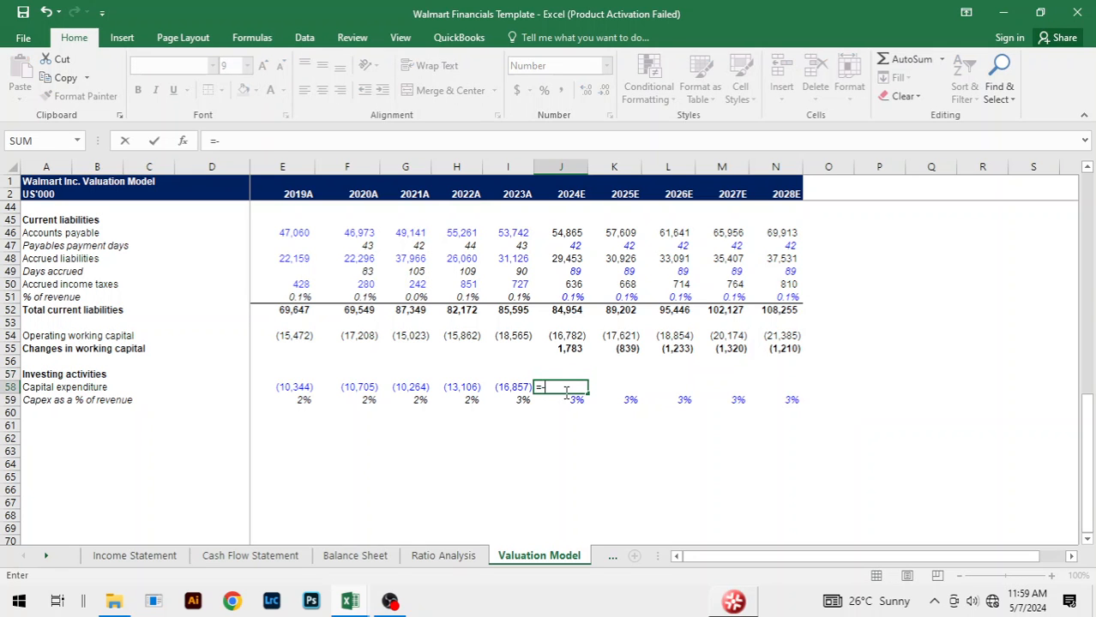
key(Down)
text(*)
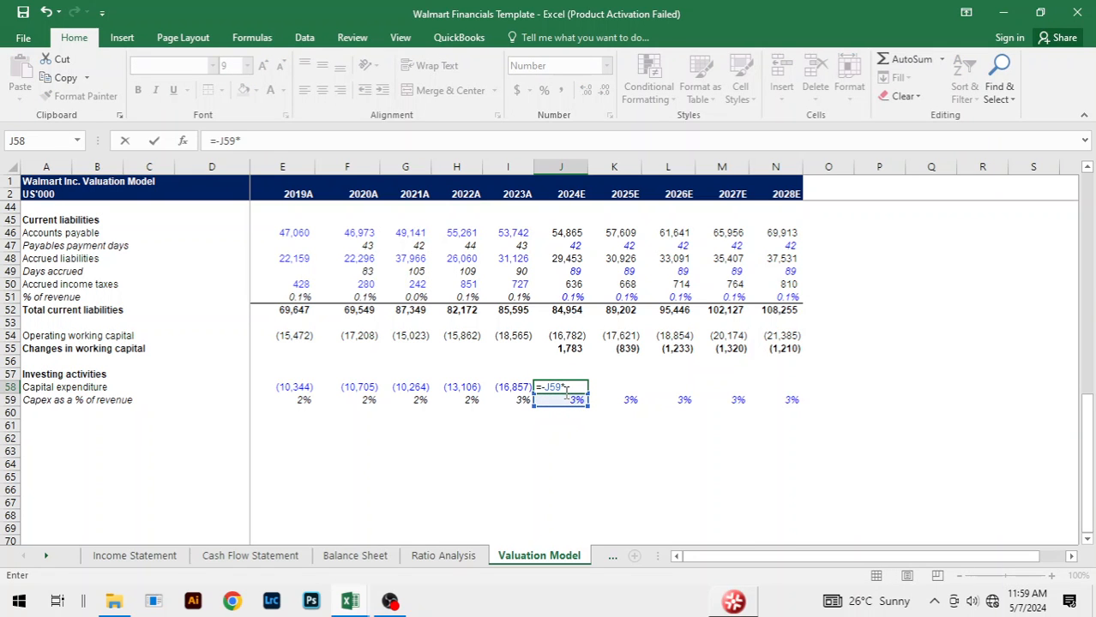
scroll(565, 390, up, 14)
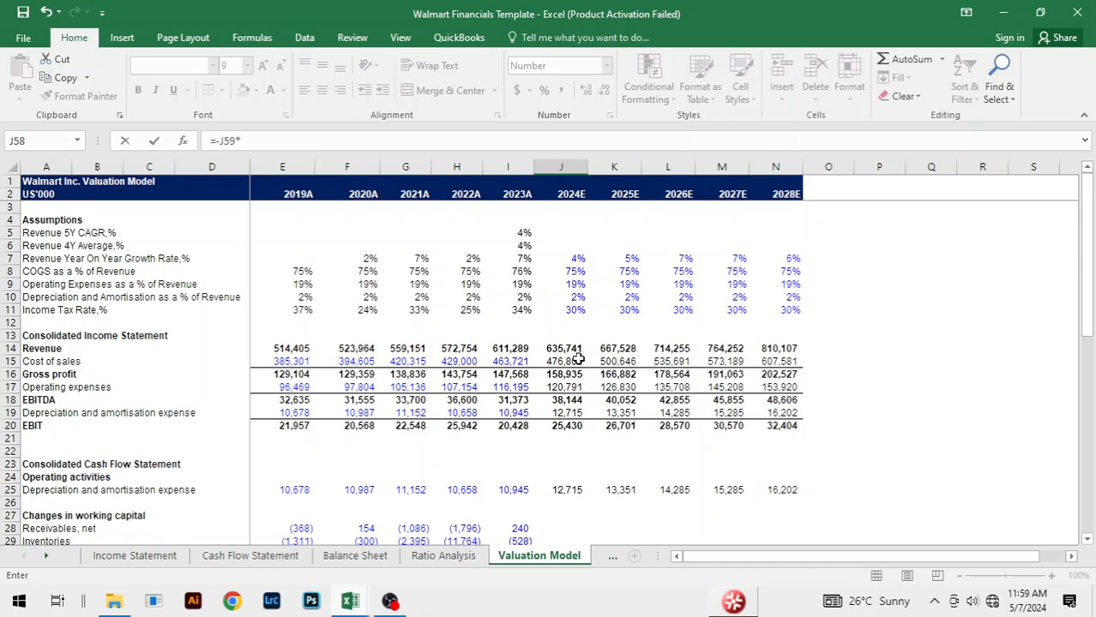
click(570, 348)
key(ctrl+Return)
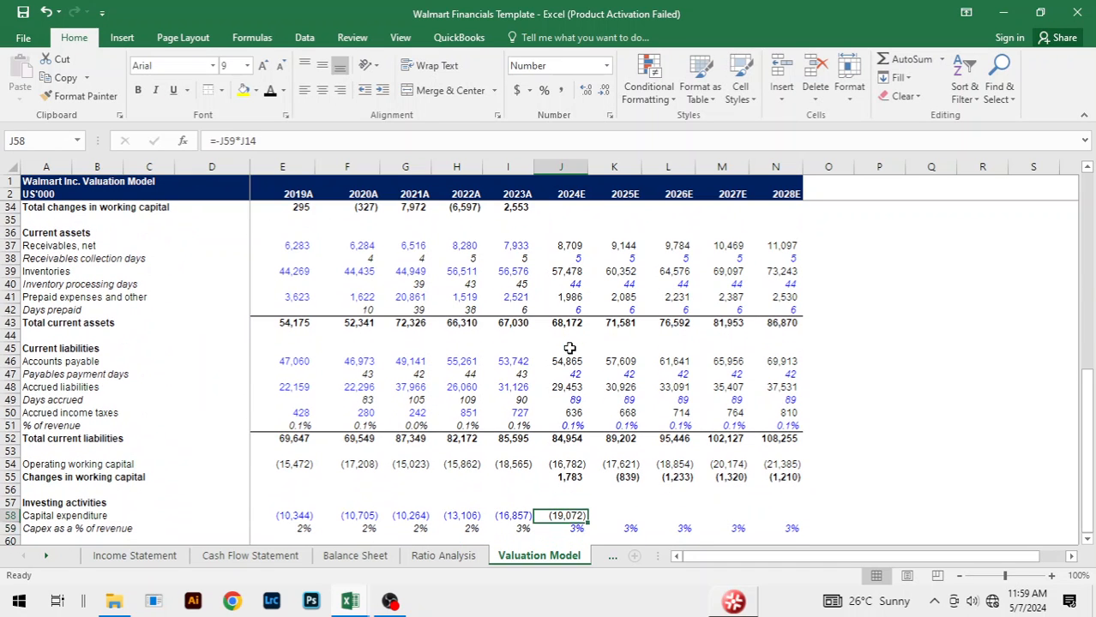
Step: Fill the capital expenditure formula from J58 across 2025E to 2028E, through N58, and compare the row with the Walmart Financials Copy workbook
key(shift+Right)
key(shift+Right)
key(shift+Right)
key(shift+Right)
key(ctrl+r)
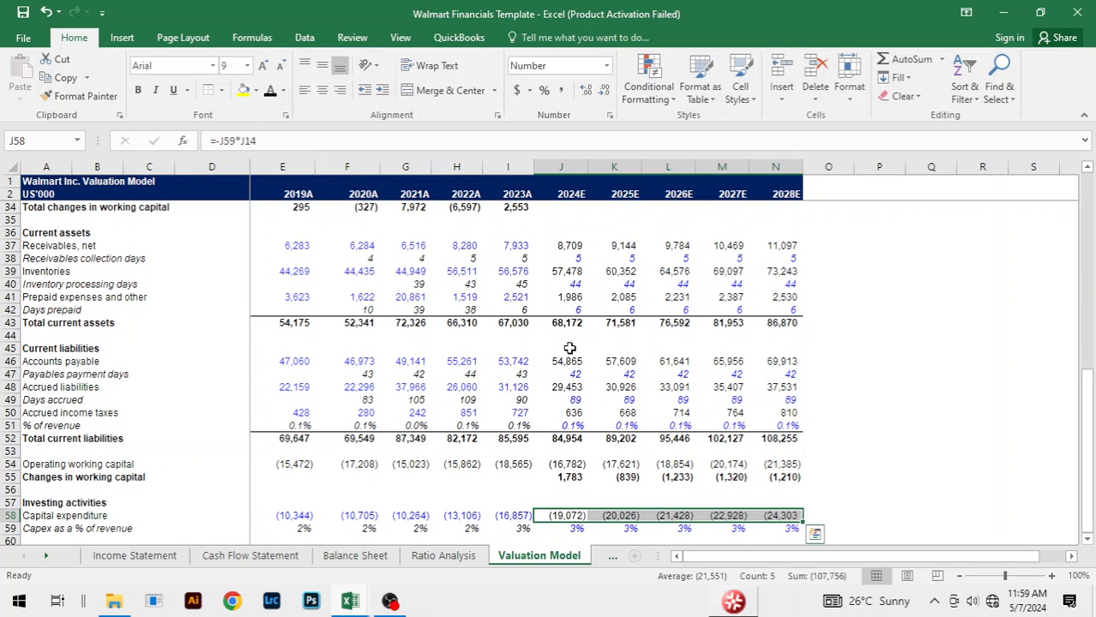
click(846, 502)
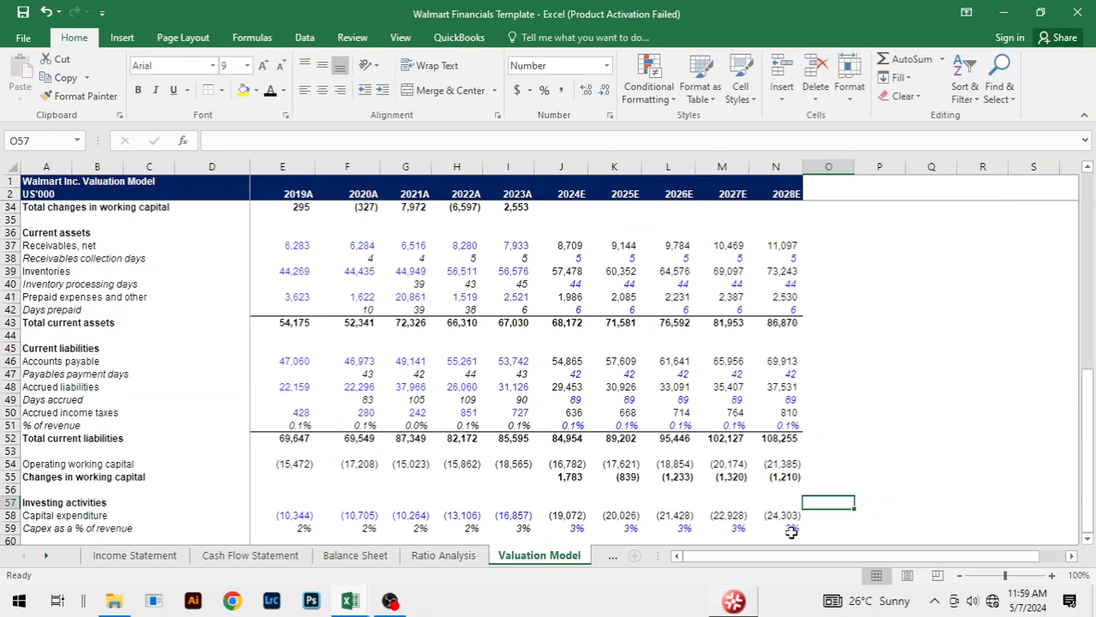
click(878, 454)
Step: Calculate the 2024E working capital change for net receivables in J28 with the formula =-(J37-I37)
scroll(911, 409, up, 7)
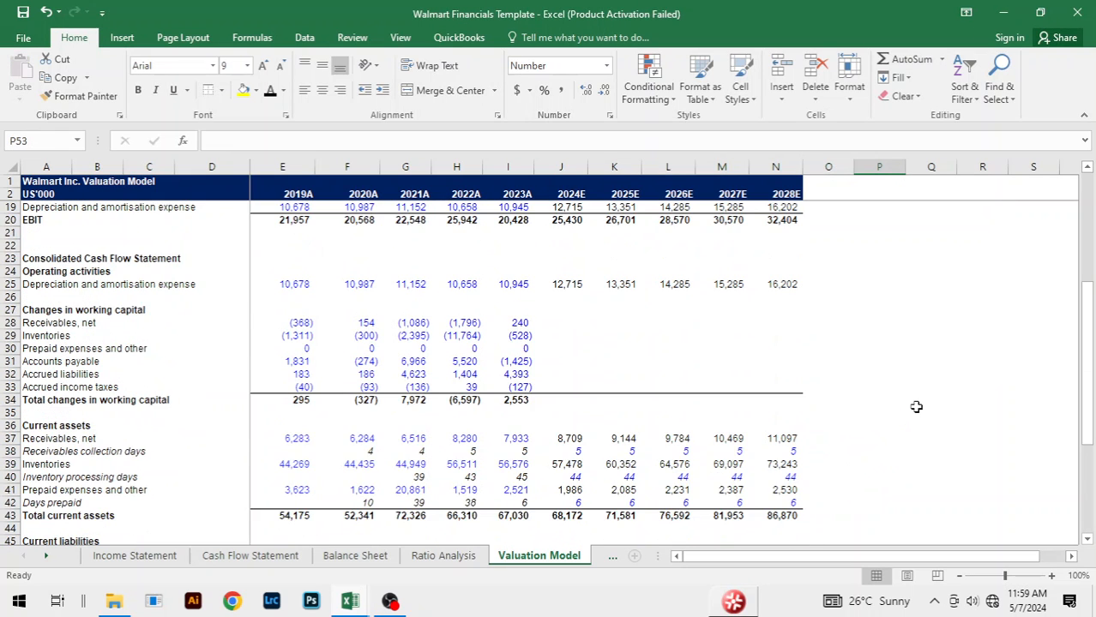
click(556, 398)
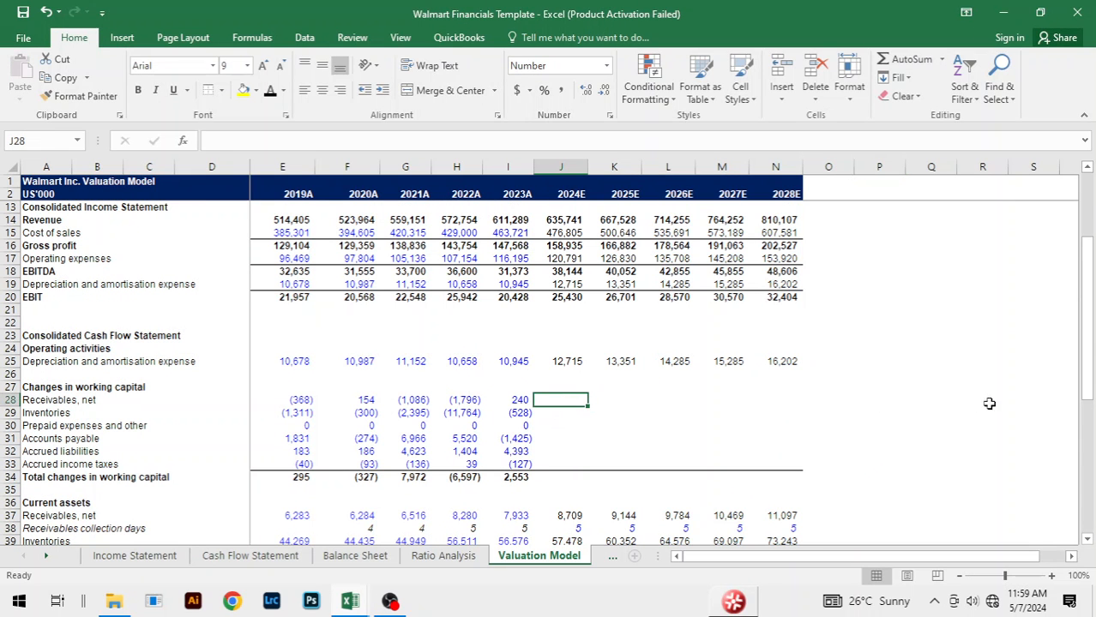
text(=-()
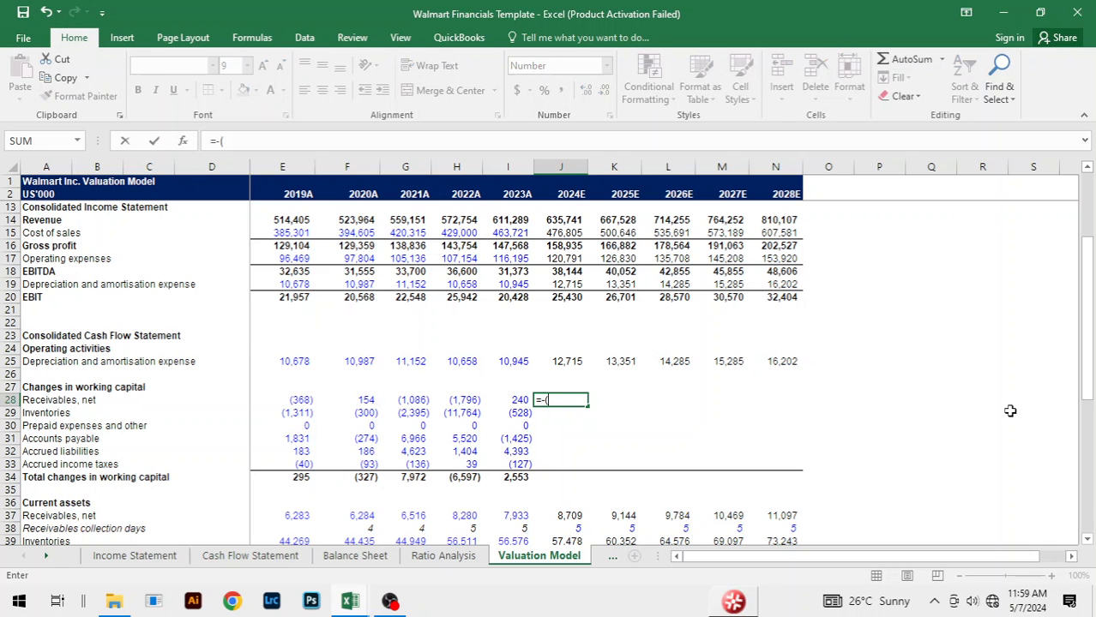
scroll(1016, 413, down, 1)
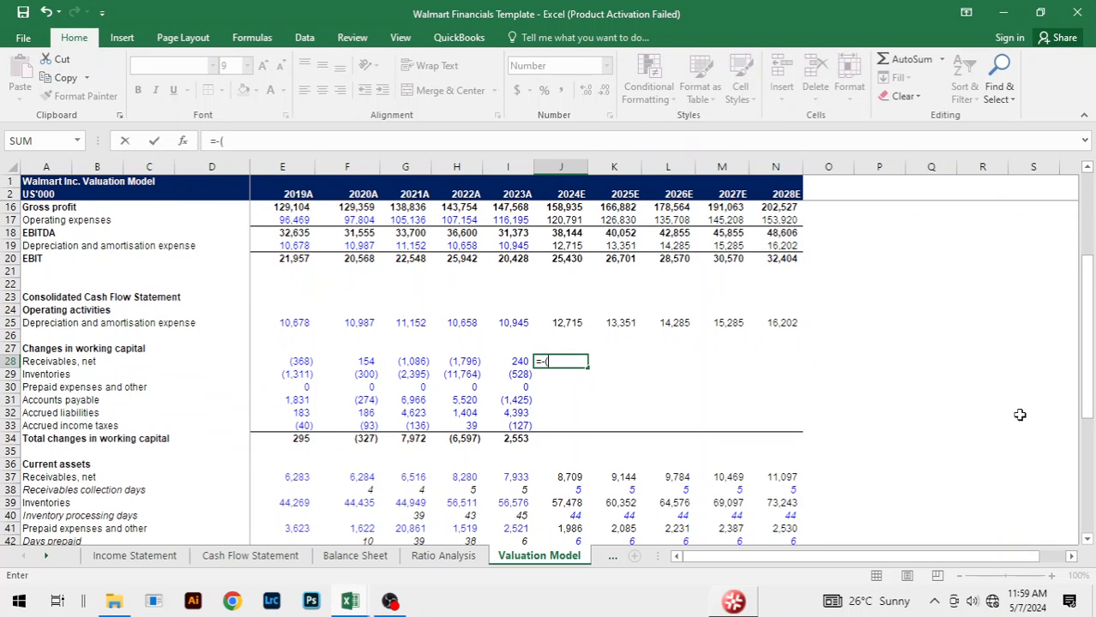
click(573, 478)
text(-)
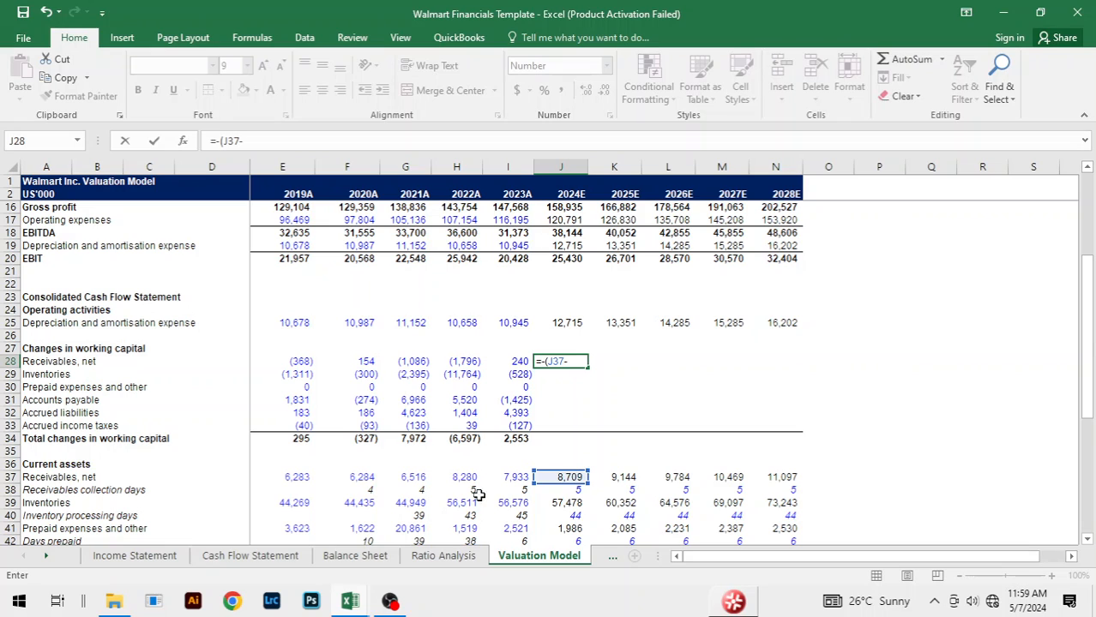
click(511, 478)
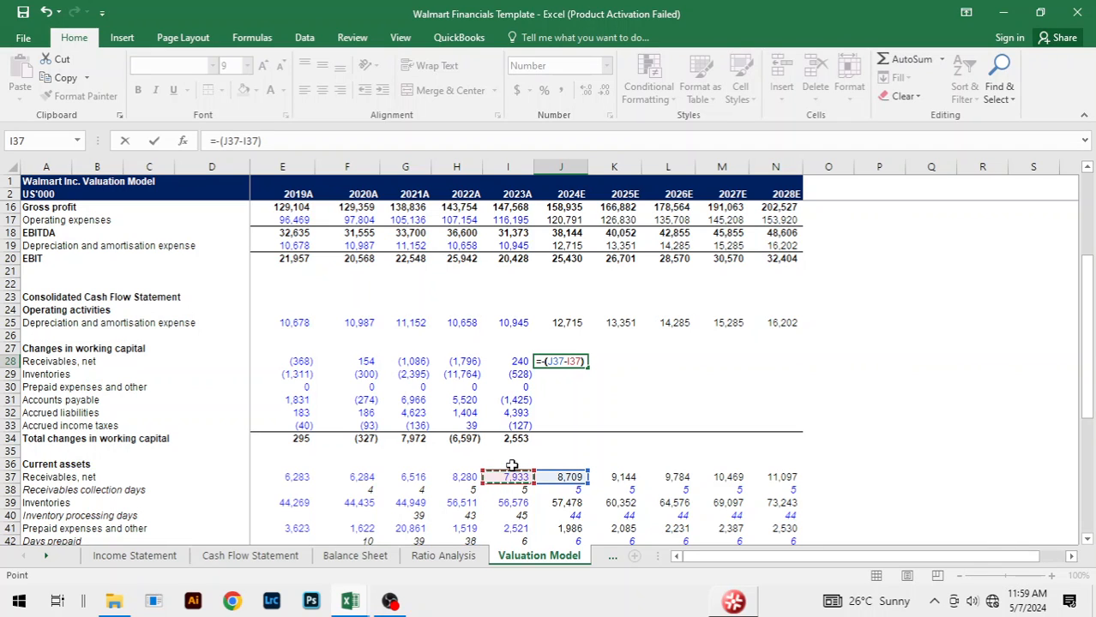
key(Return)
Step: Fill the net receivables change formula from J28 across 2025E to 2028E, through N28
key(Up)
key(shift+Right)
key(shift+Right)
key(shift+Right)
key(shift+Right)
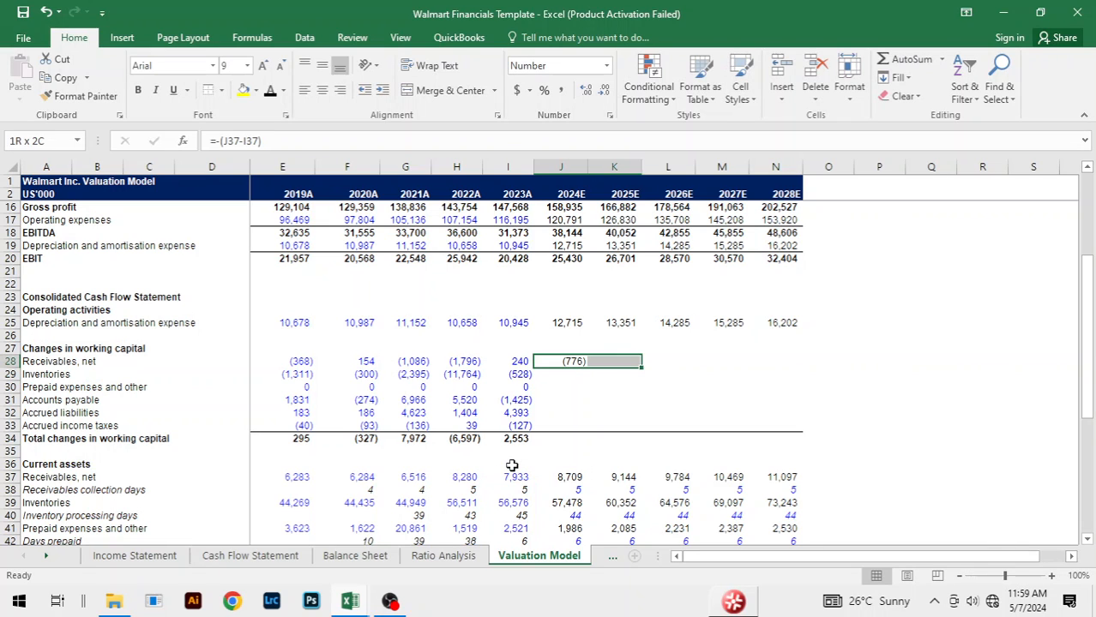
key(ctrl+r)
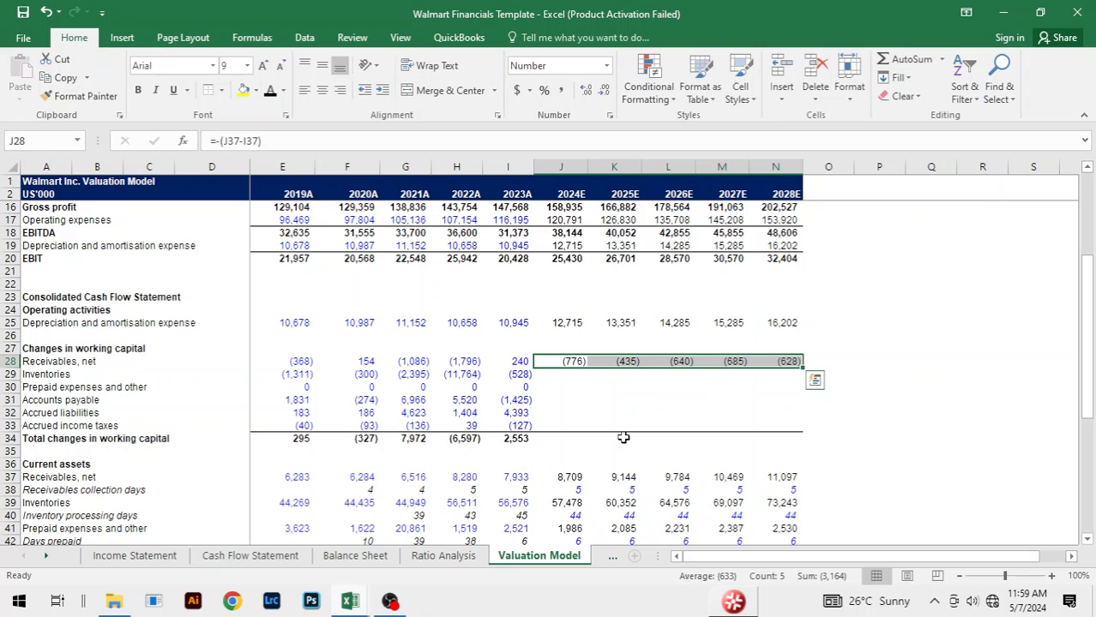
Step: Calculate the 2024E working capital change for inventories in J29 with the formula =-(J39-I39)
click(546, 376)
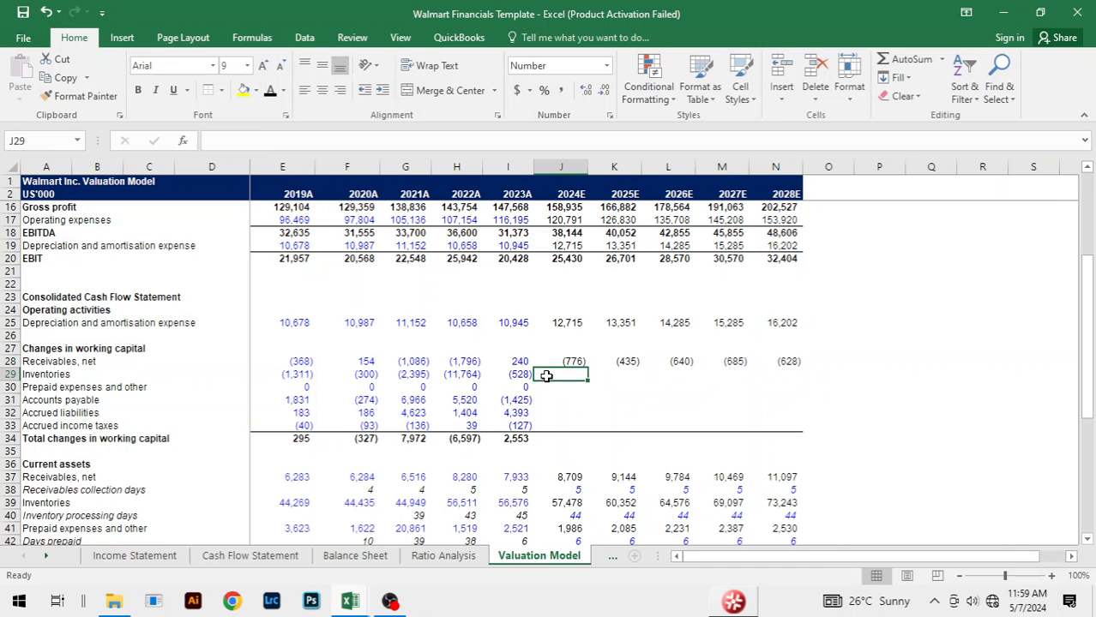
text(=)
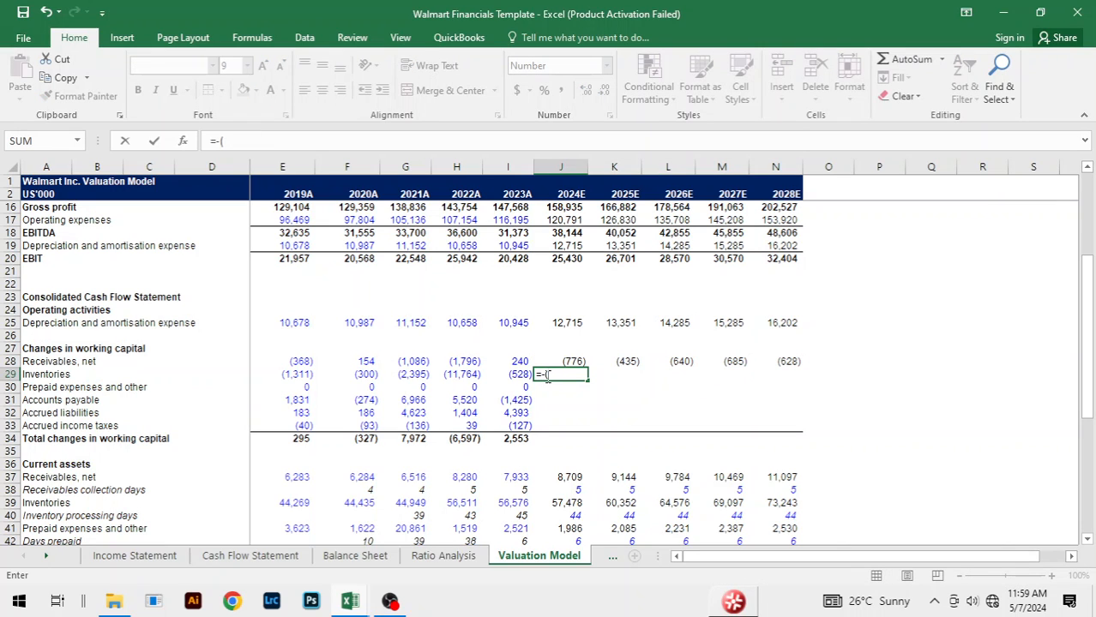
text(-()
click(566, 502)
text(-)
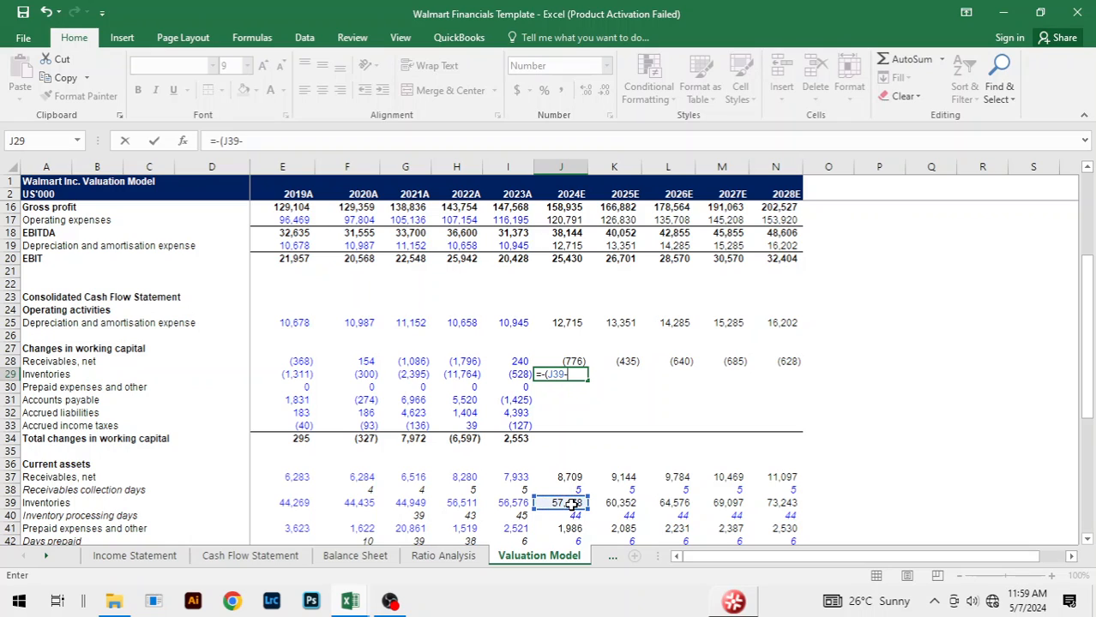
click(502, 504)
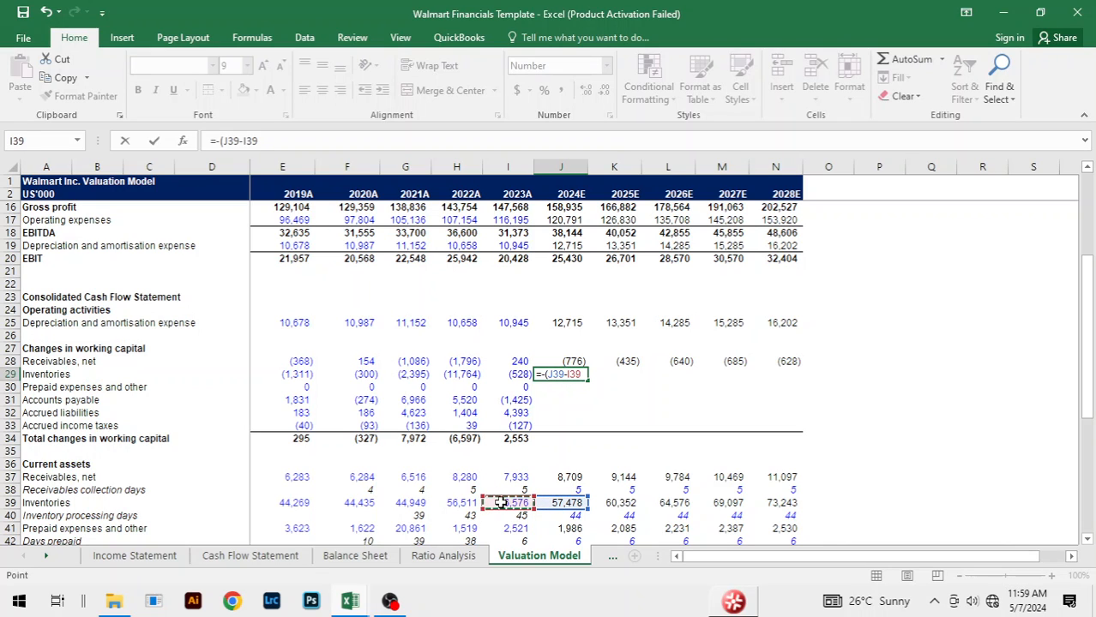
text())
key(Return)
Step: Fill the inventories change formula from J29 across 2025E to 2028E, through N29
key(Up)
key(shift+Right)
key(shift+Right)
key(shift+Right)
key(shift+Right)
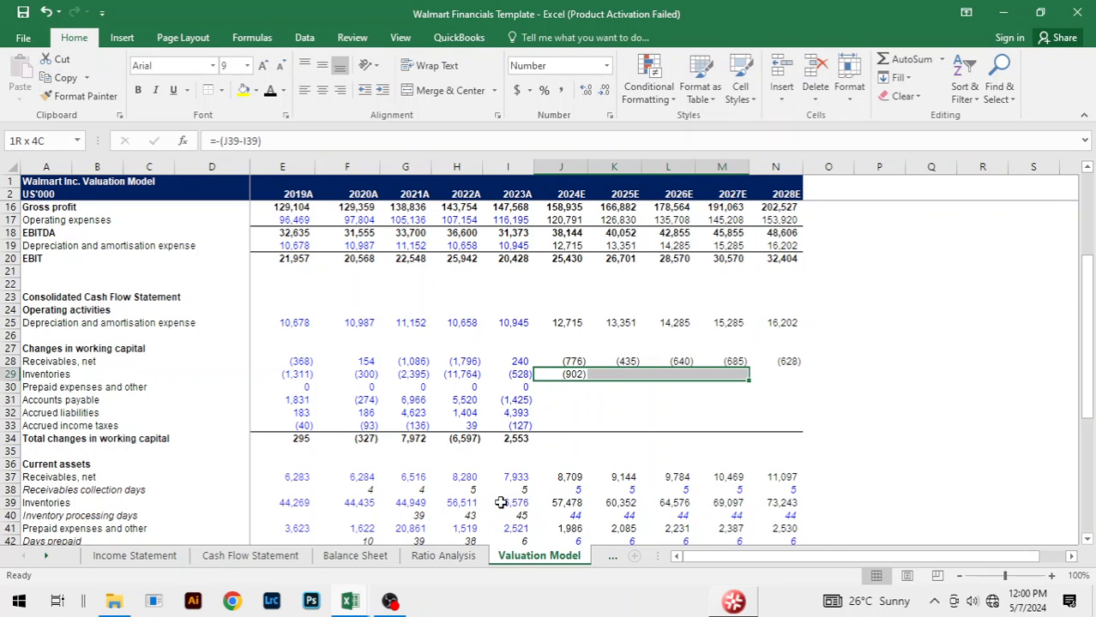
key(ctrl+r)
Step: Calculate the 2024E working capital change for prepaid expenses and other in J30 with the formula =-(J41-I41)
key(Down)
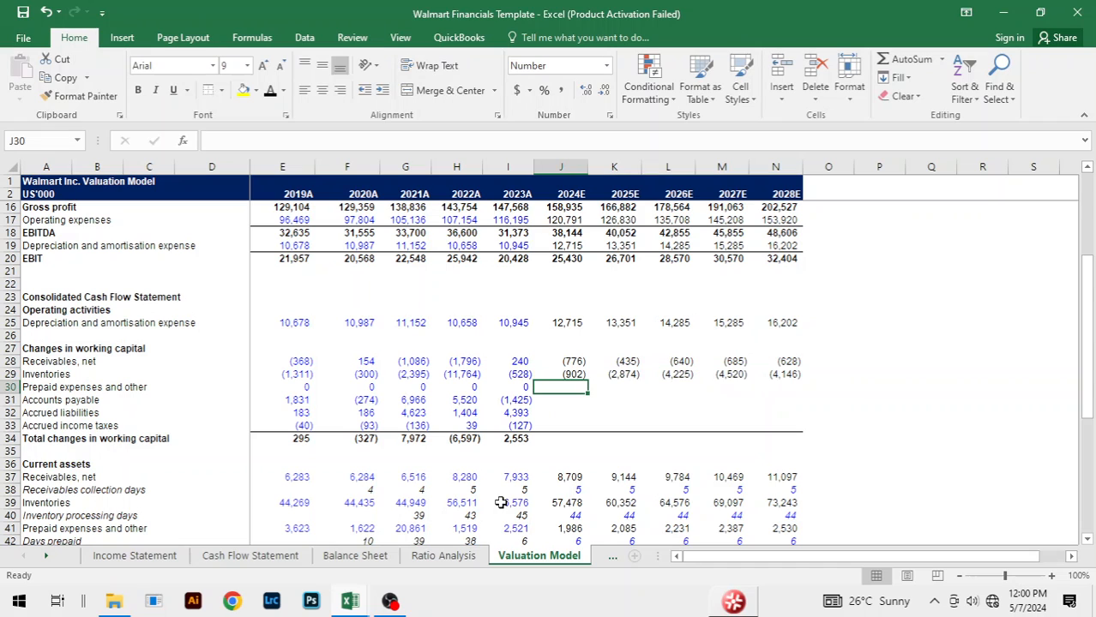
text(=-()
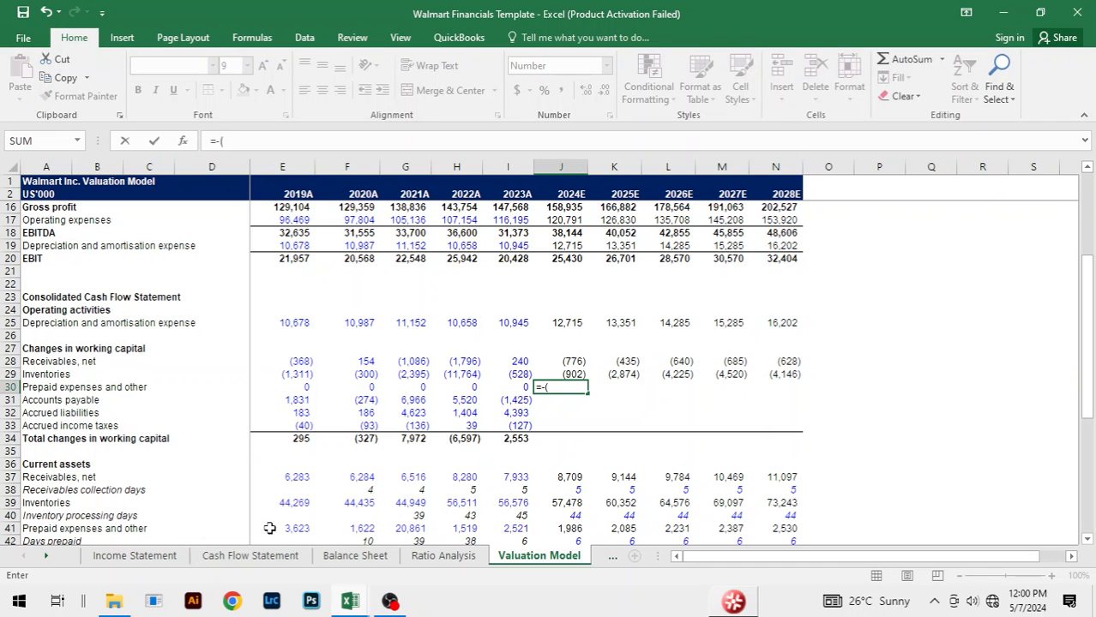
scroll(284, 494, down, 2)
click(578, 452)
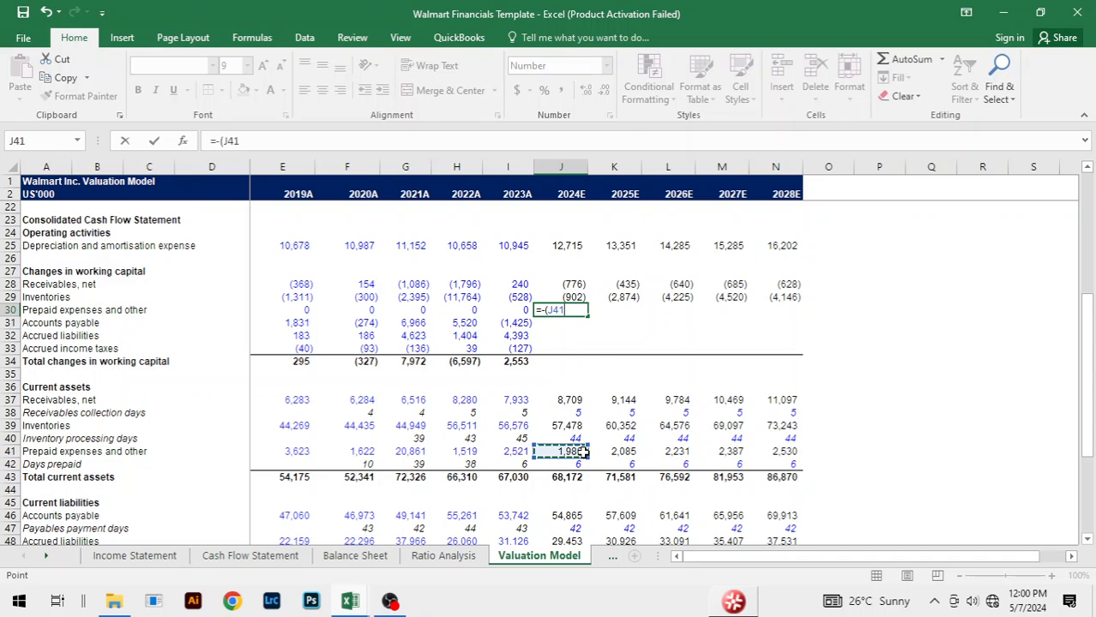
text(-)
click(514, 451)
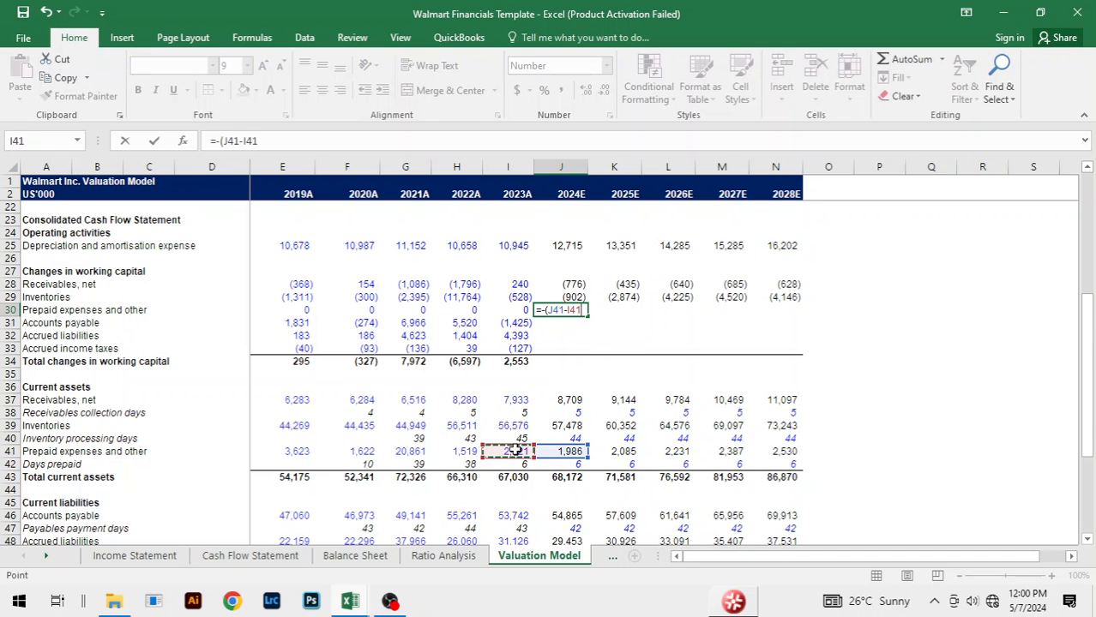
key(ctrl+Return)
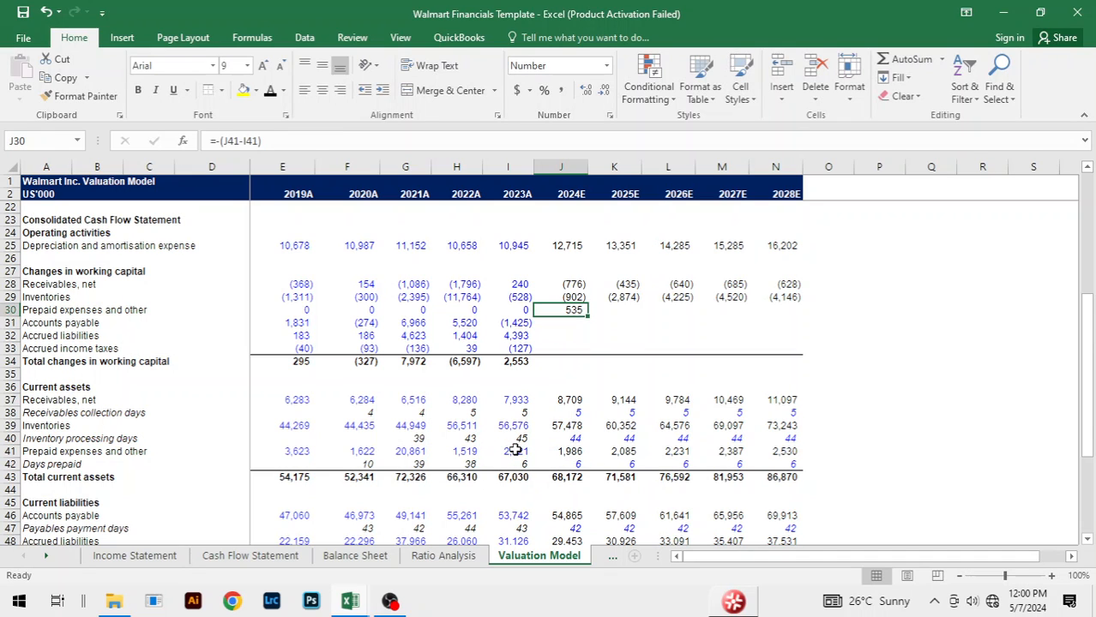
Step: Fill the prepaid expenses change formula from J30 across 2025E to 2028E, through N30
key(shift+Right)
key(shift+Right)
key(shift+Right)
key(shift+Right)
key(ctrl+r)
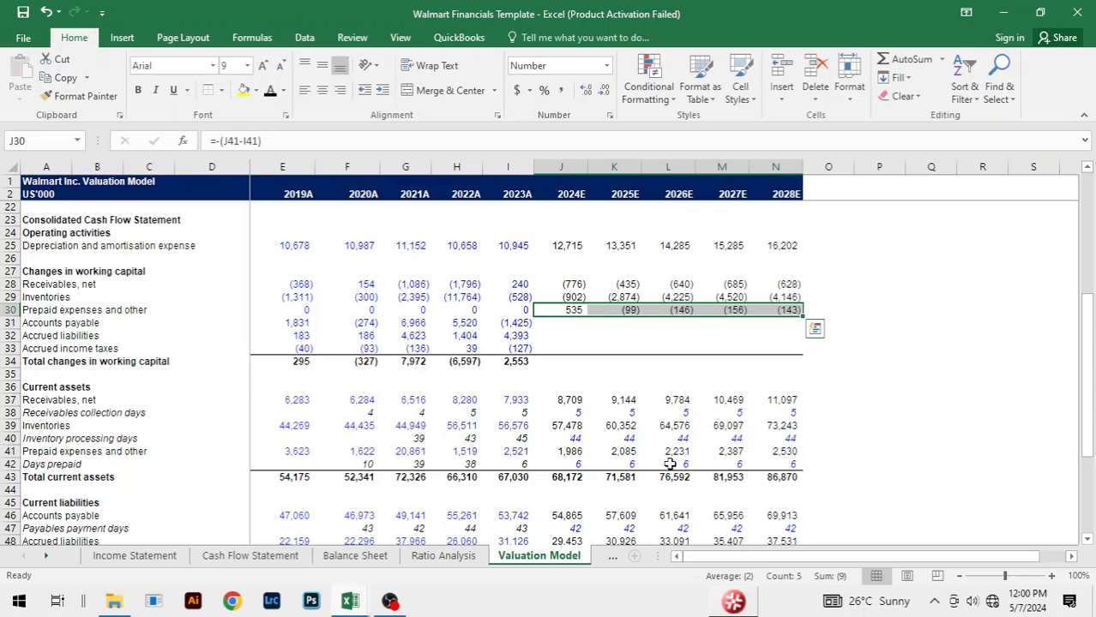
Step: Calculate the 2024E working capital change for accounts payable in J31 with the formula =(J46-I46)
click(573, 323)
text(=)
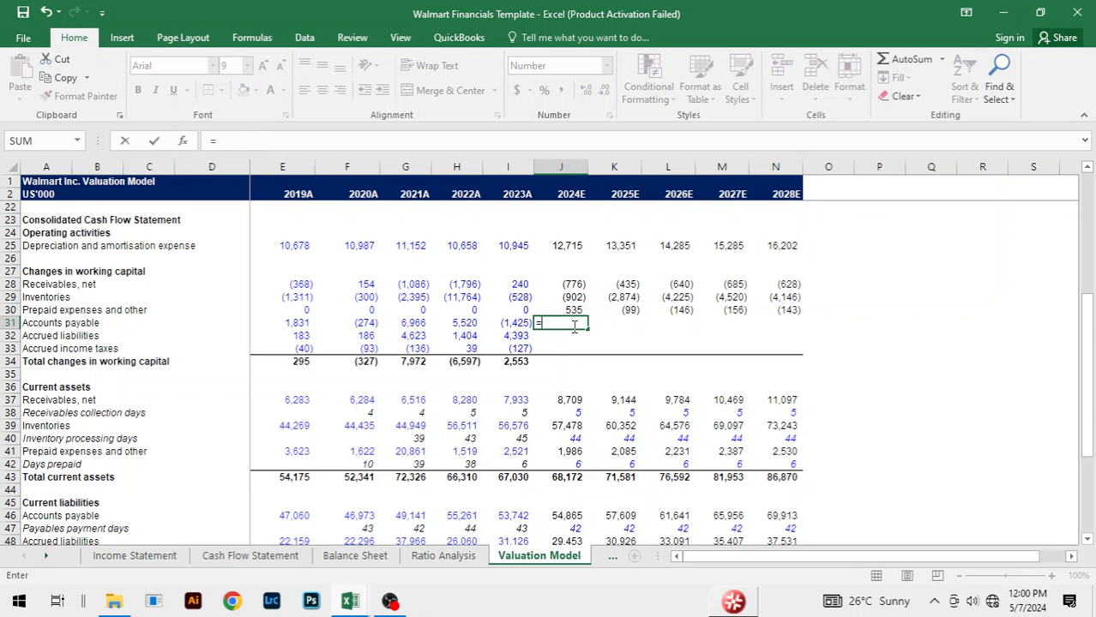
text(()
scroll(583, 477, down, 3)
click(567, 401)
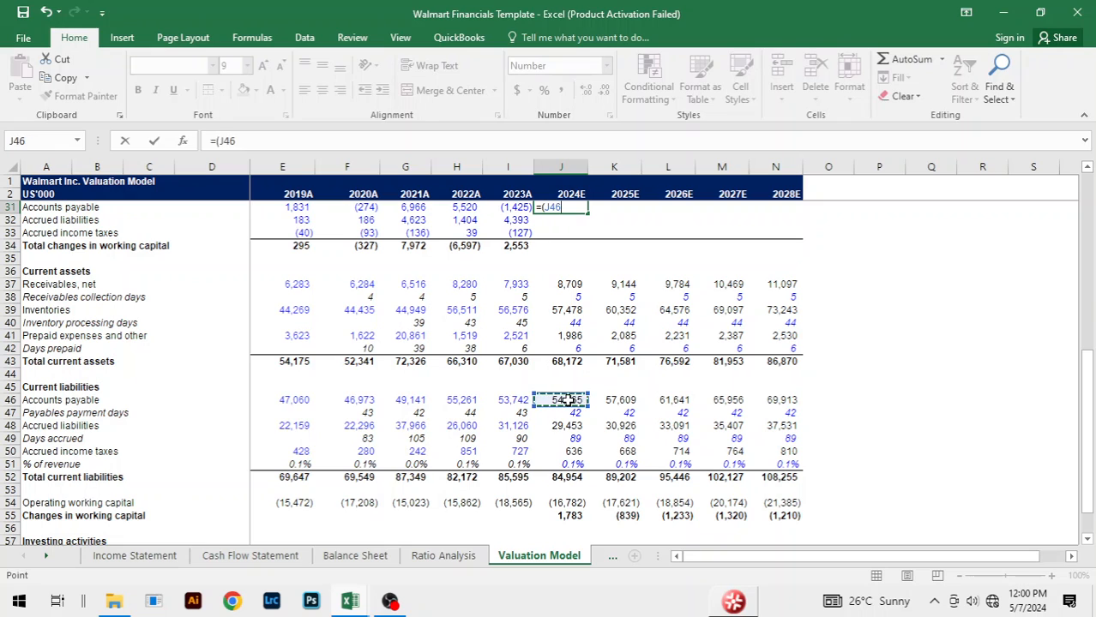
text(-)
click(508, 400)
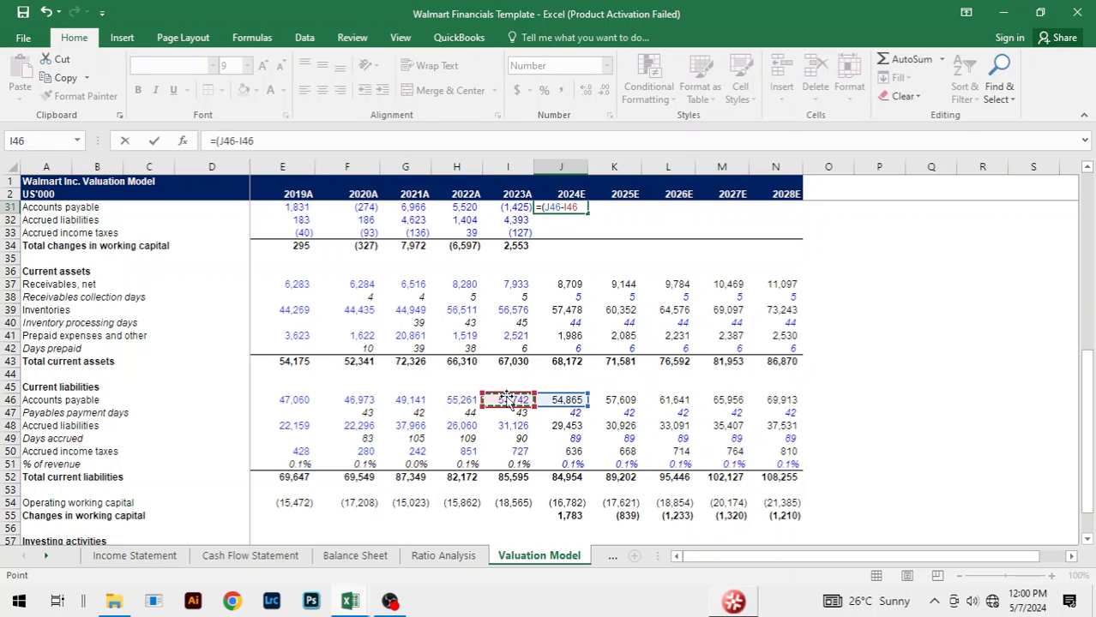
key(Return)
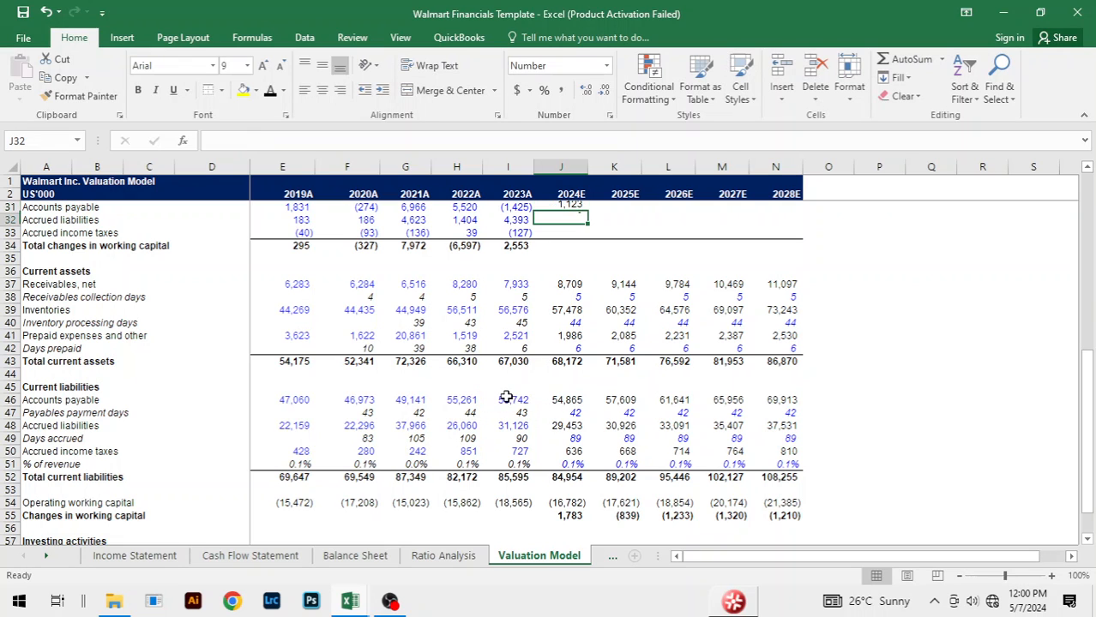
Step: Fill the accounts payable change formula from J31 across 2025E to 2028E, through N31
key(Up)
key(shift+Right)
key(shift+Right)
key(shift+Right)
key(shift+Right)
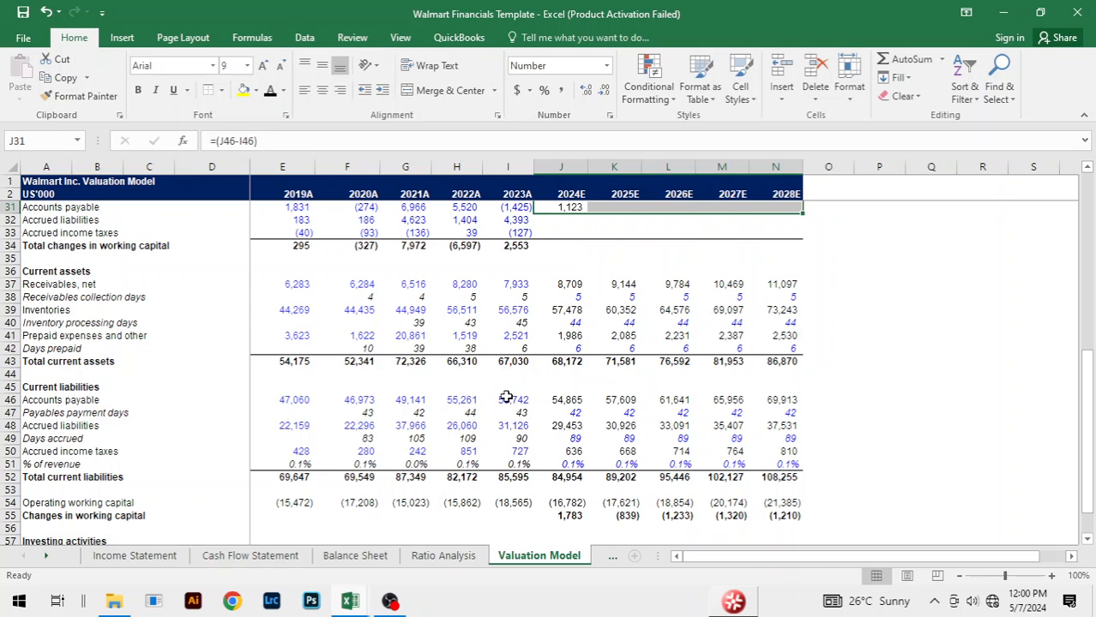
key(ctrl+r)
click(815, 226)
key(Escape)
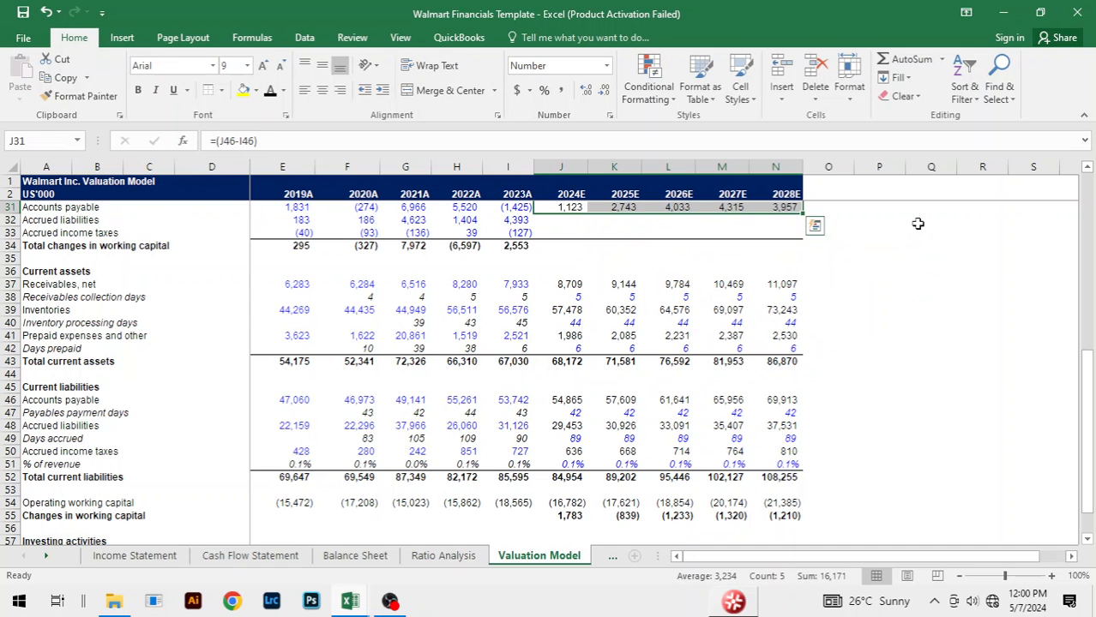
click(943, 244)
Step: Calculate the 2024E working capital change for accrued liabilities in J32 with the formula =(J48-I48)
scroll(927, 314, up, 2)
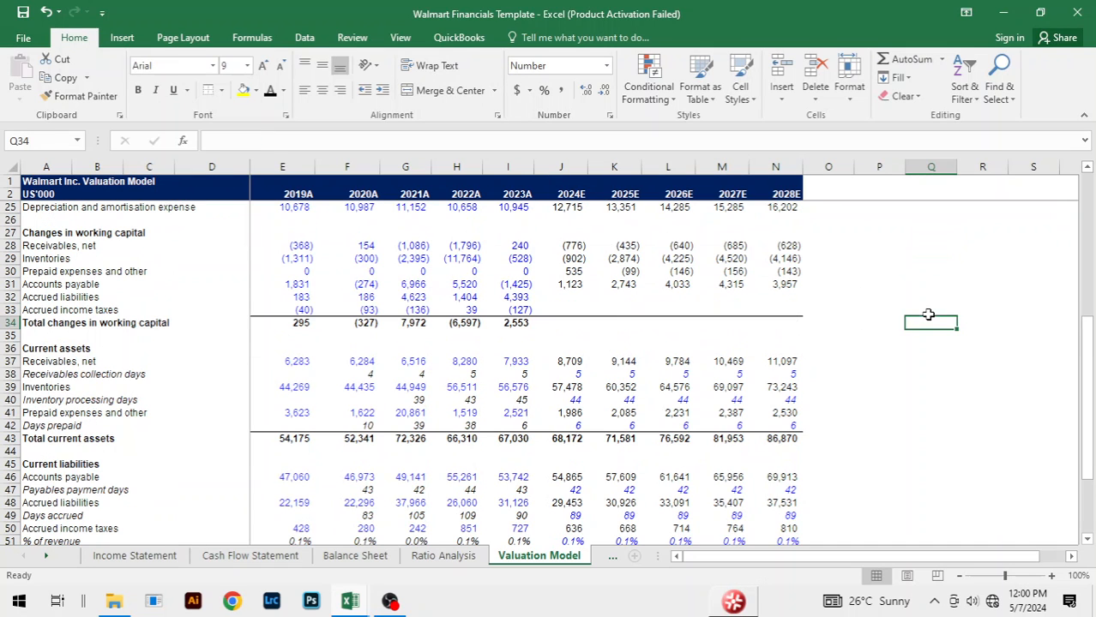
click(573, 297)
text(=()
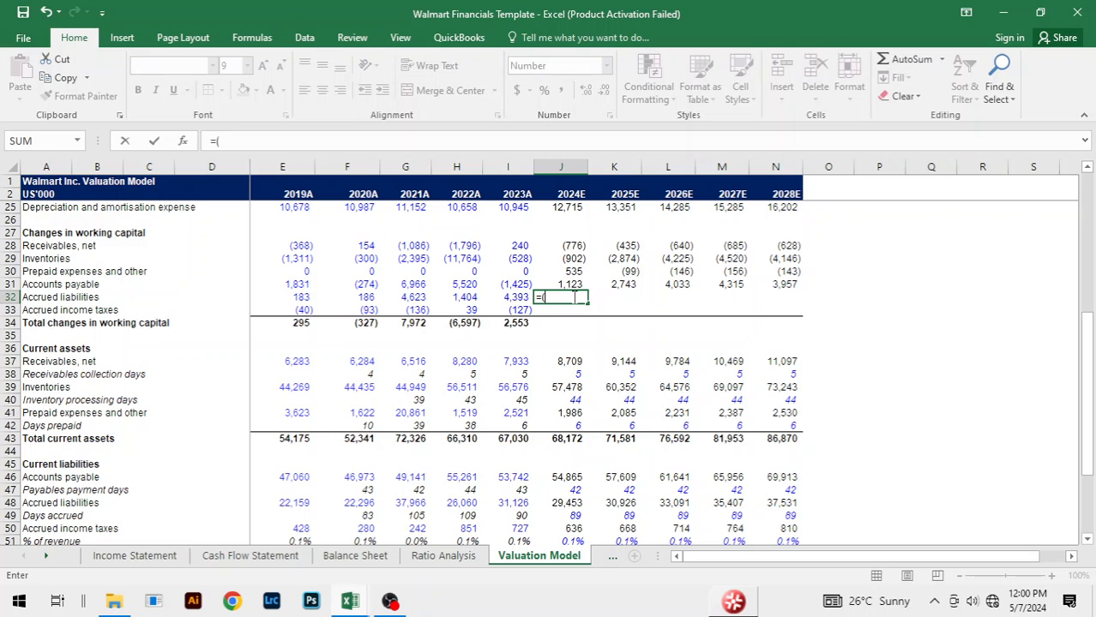
scroll(606, 332, down, 1)
click(568, 464)
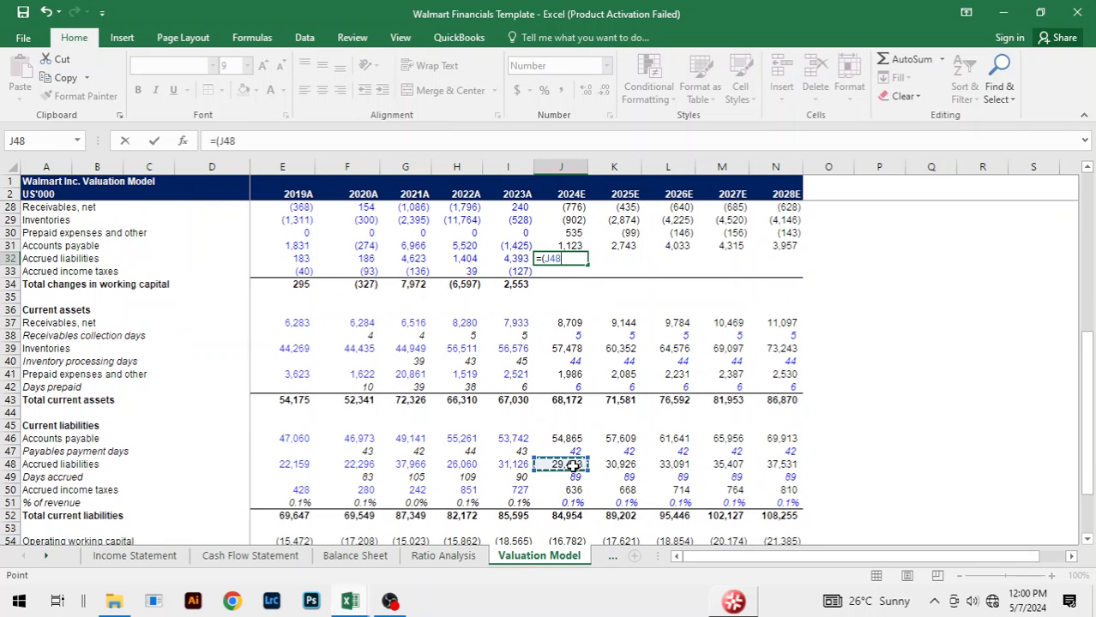
text(-)
click(519, 463)
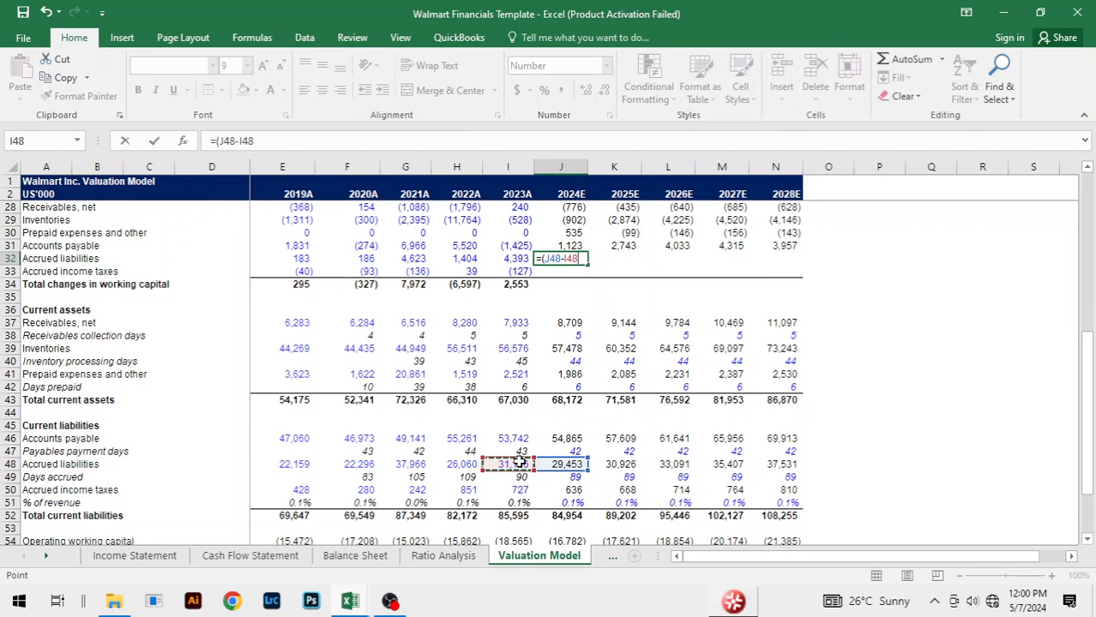
key(ctrl+Return)
Step: Fill the accrued liabilities change formula from J32 across 2025E to 2028E, through N32
key(shift+Right)
key(shift+Right)
key(shift+Right)
key(shift+Right)
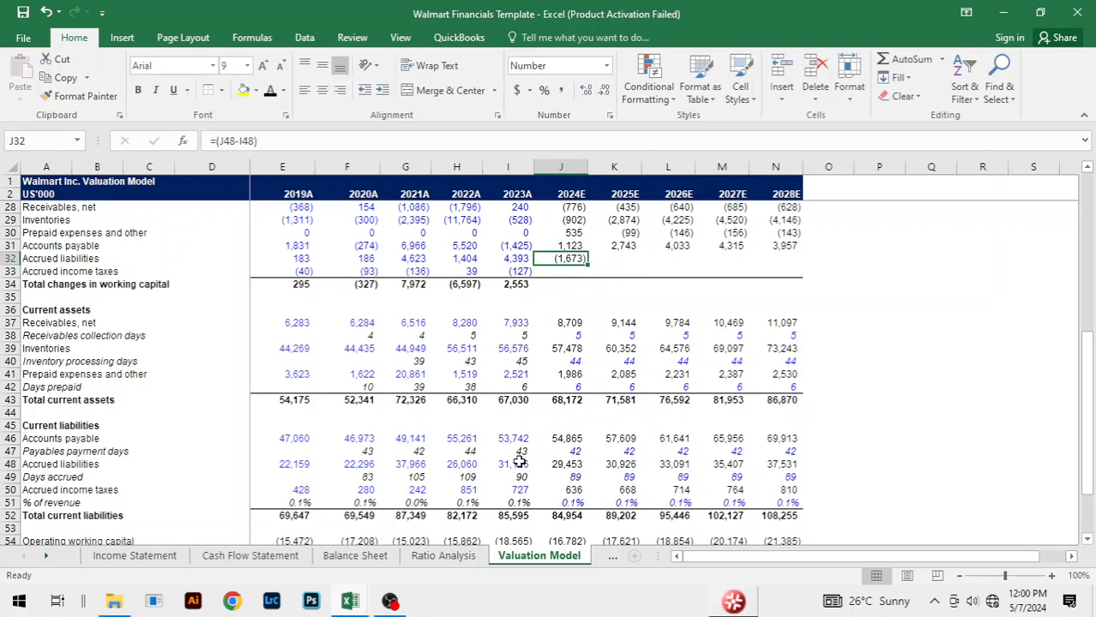
key(ctrl+r)
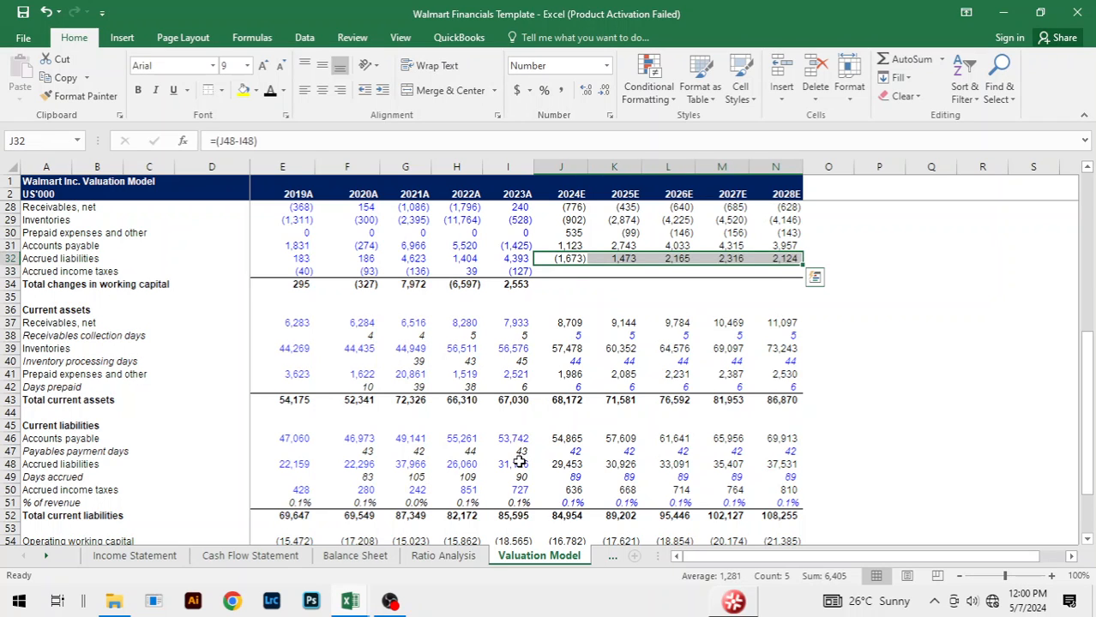
Step: Calculate the 2024E working capital change for accrued income taxes in J33 with the formula =(J50-I50)
key(Down)
text(=()
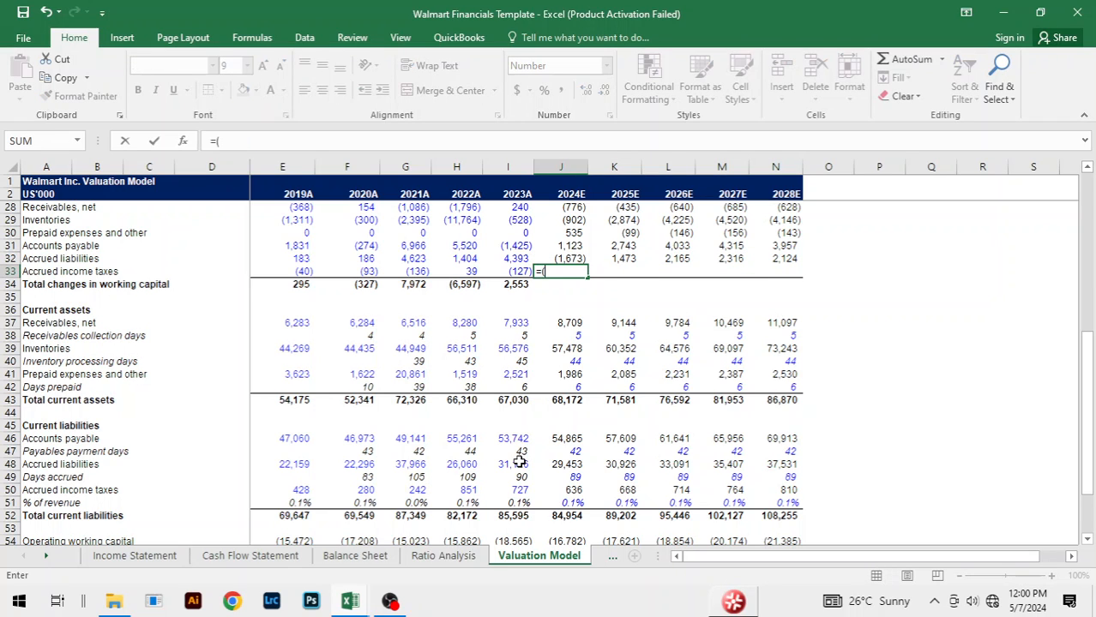
click(572, 490)
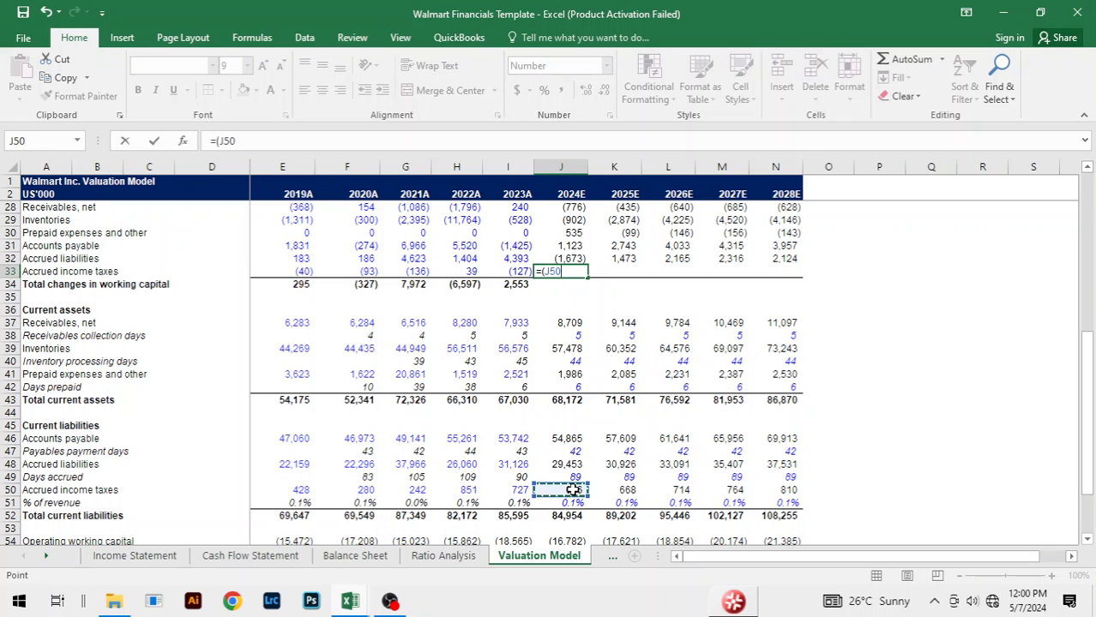
text(-)
click(519, 490)
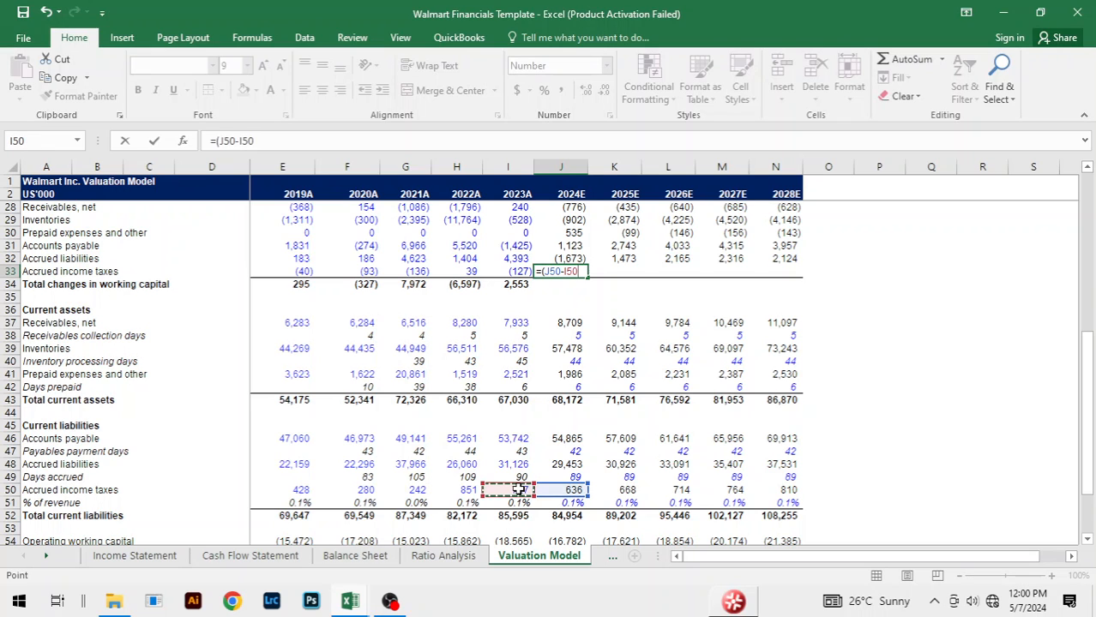
text())
key(ctrl+Return)
Step: Fill the accrued income taxes change formula from J33 across 2025E to 2028E, through N33
key(shift+Right)
key(shift+Right)
key(shift+Right)
key(shift+Right)
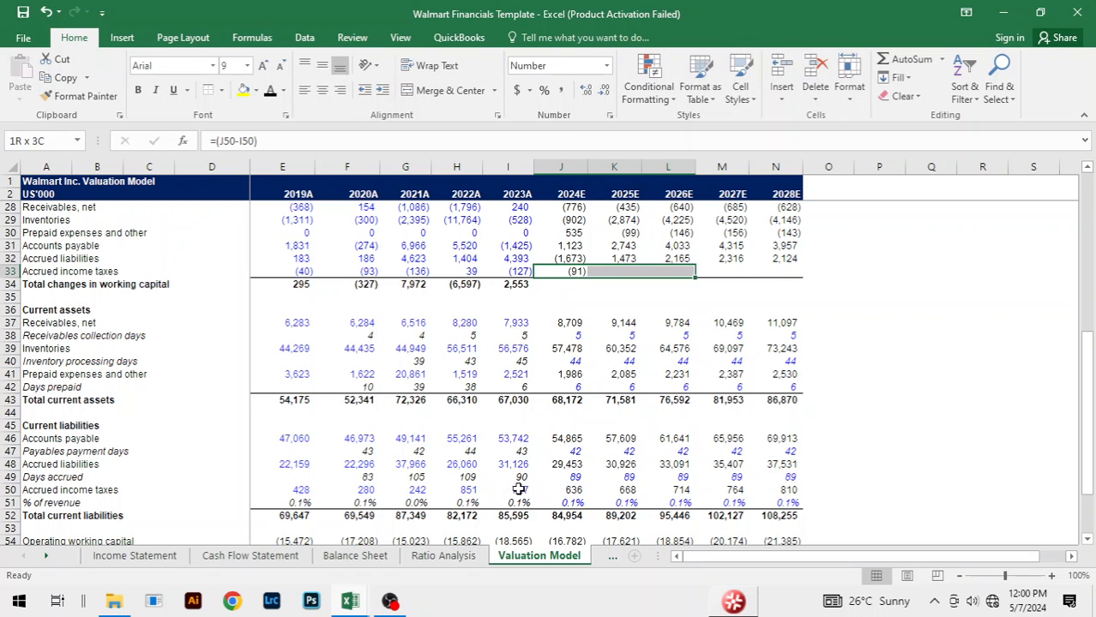
key(ctrl+r)
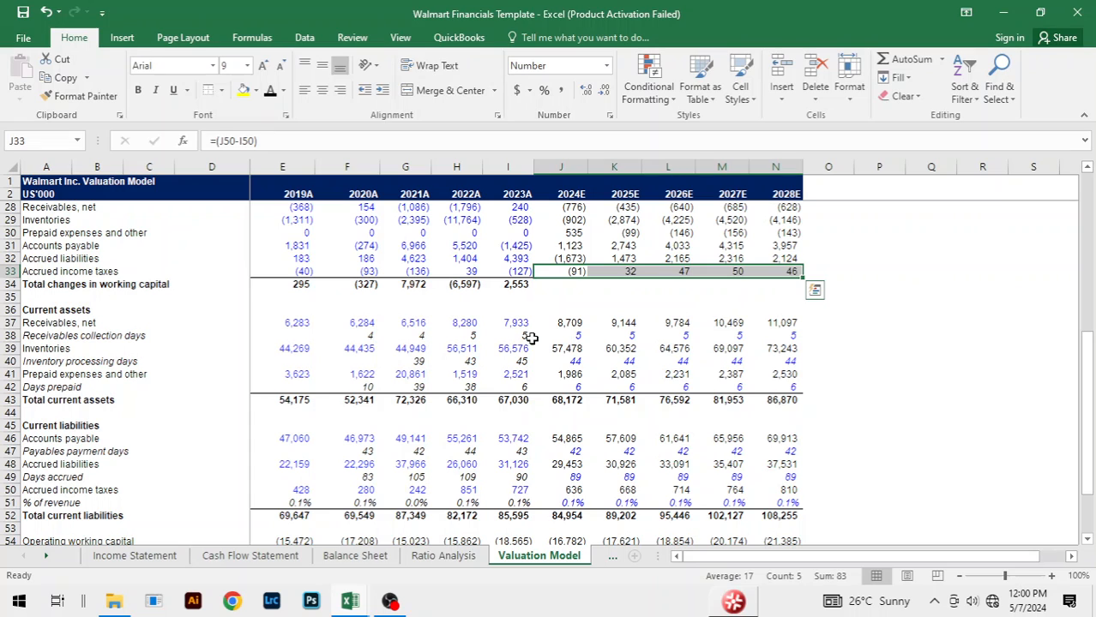
Step: Fill the total changes in working capital formula =SUM(I28:I33) from I34 across 2024E to 2028E, through N34
click(514, 288)
key(shift+Right)
key(shift+Right)
key(shift+Right)
key(shift+Right)
key(shift+Right)
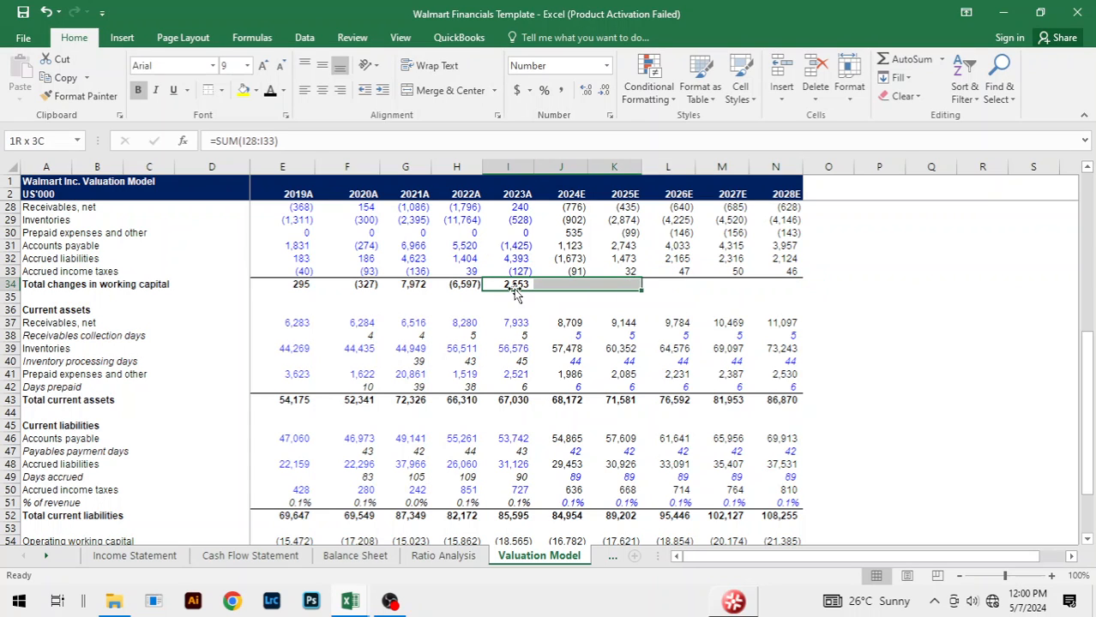
key(ctrl+r)
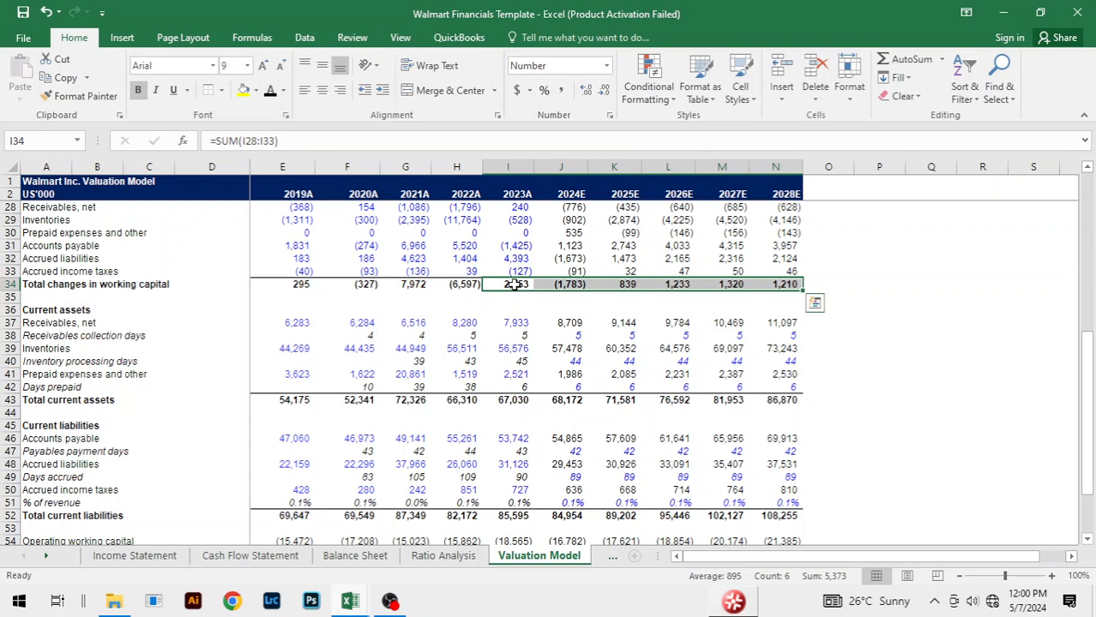
click(913, 309)
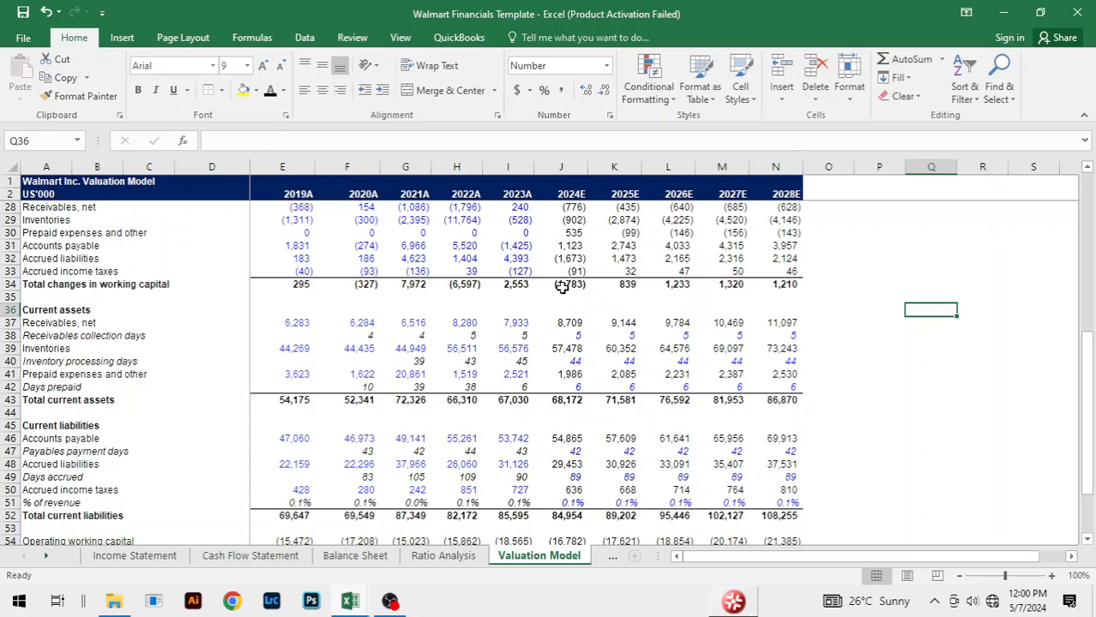
Step: Compare the 2024E to 2028E total changes in working capital in row 34 with the changes in working capital in row 55
drag(568, 285, 766, 288)
scroll(1017, 369, down, 1)
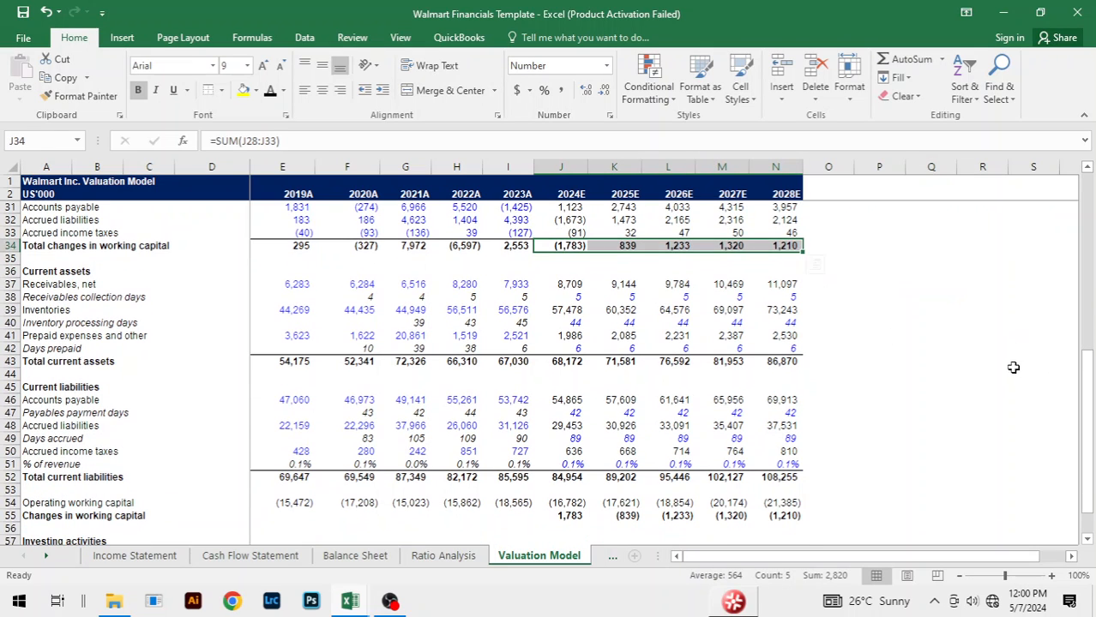
click(579, 522)
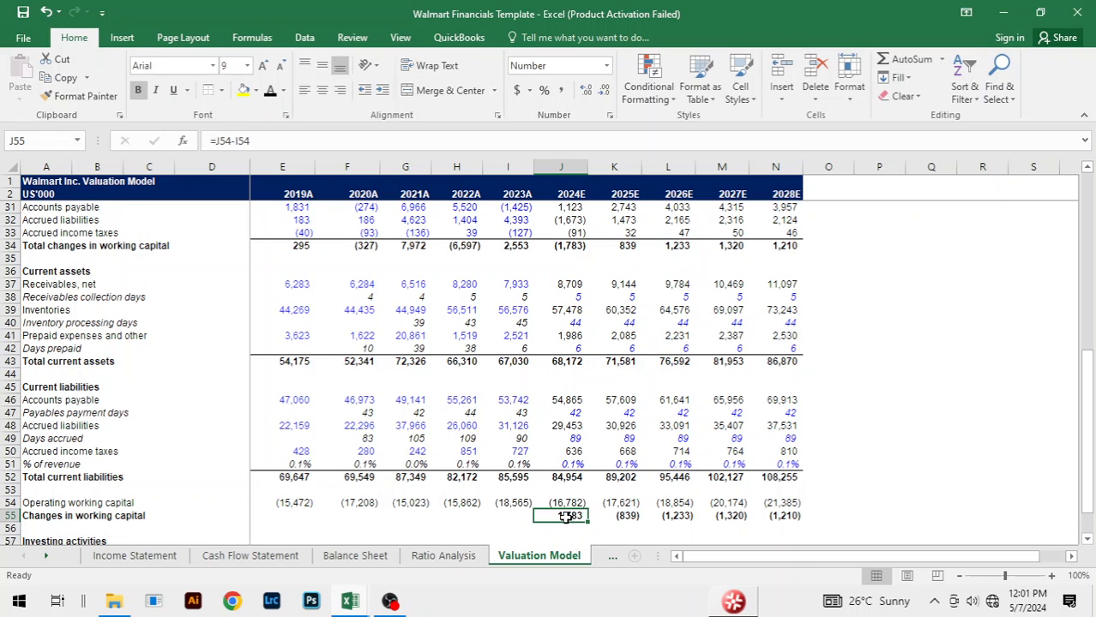
drag(568, 517, 783, 518)
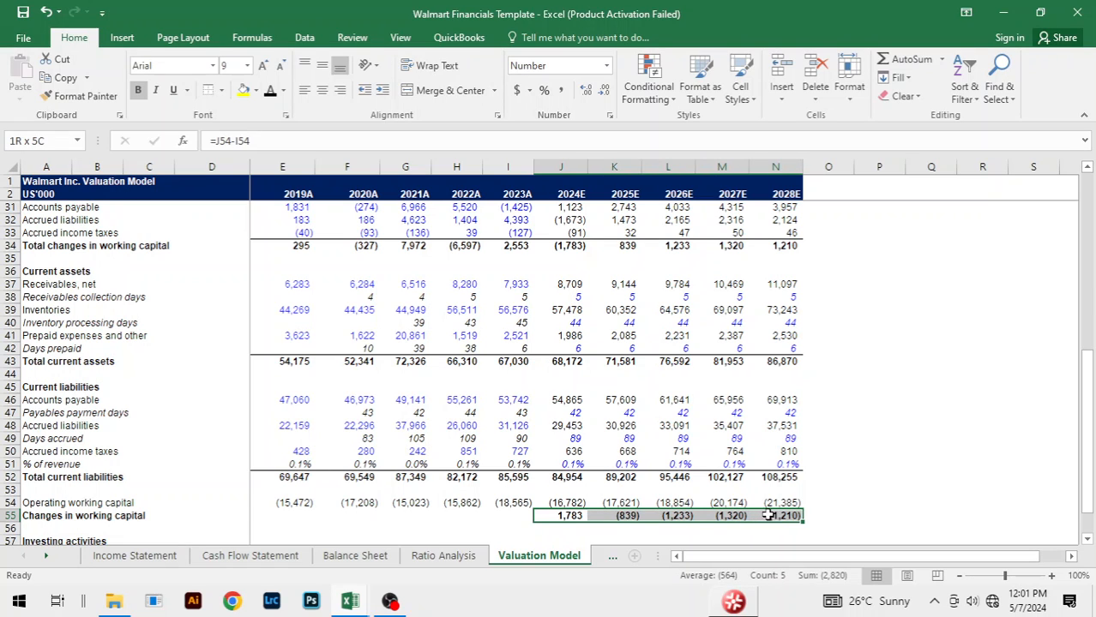
click(576, 519)
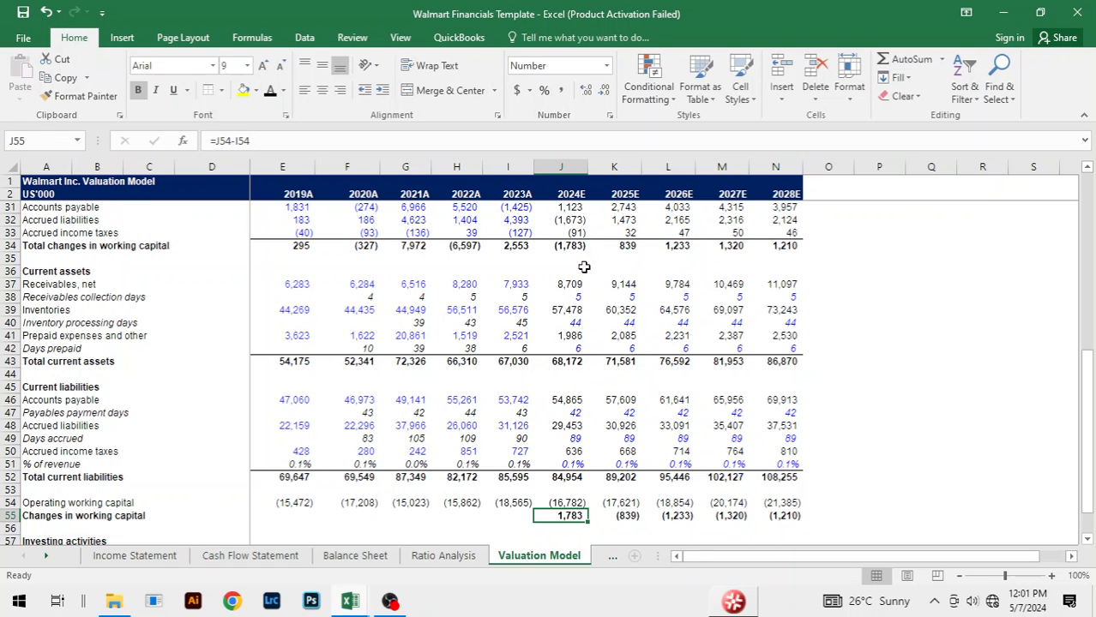
click(573, 244)
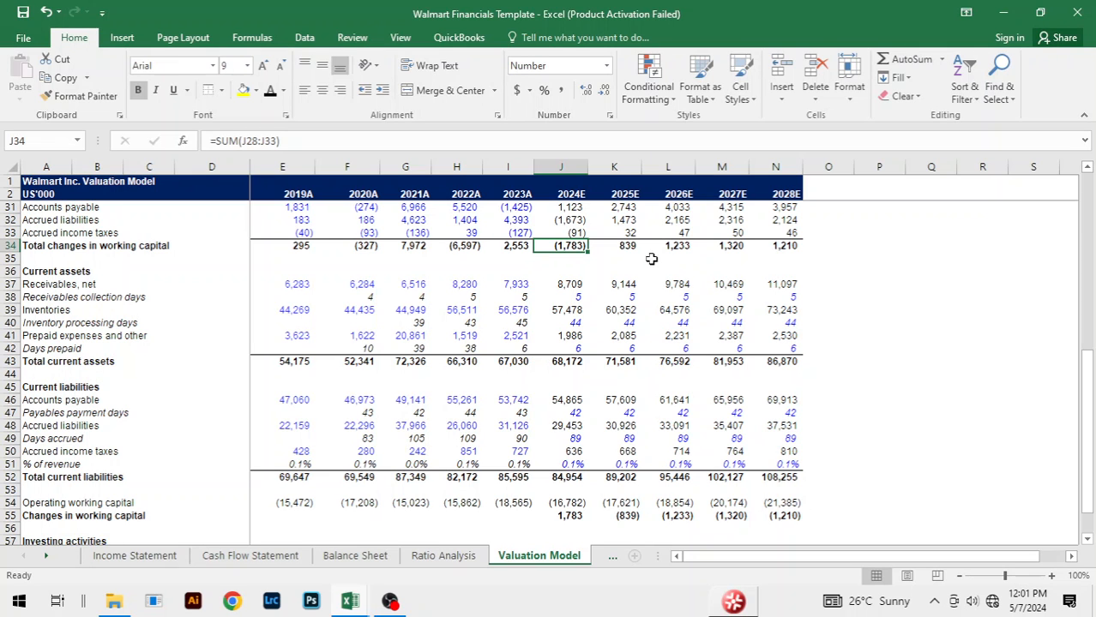
click(775, 248)
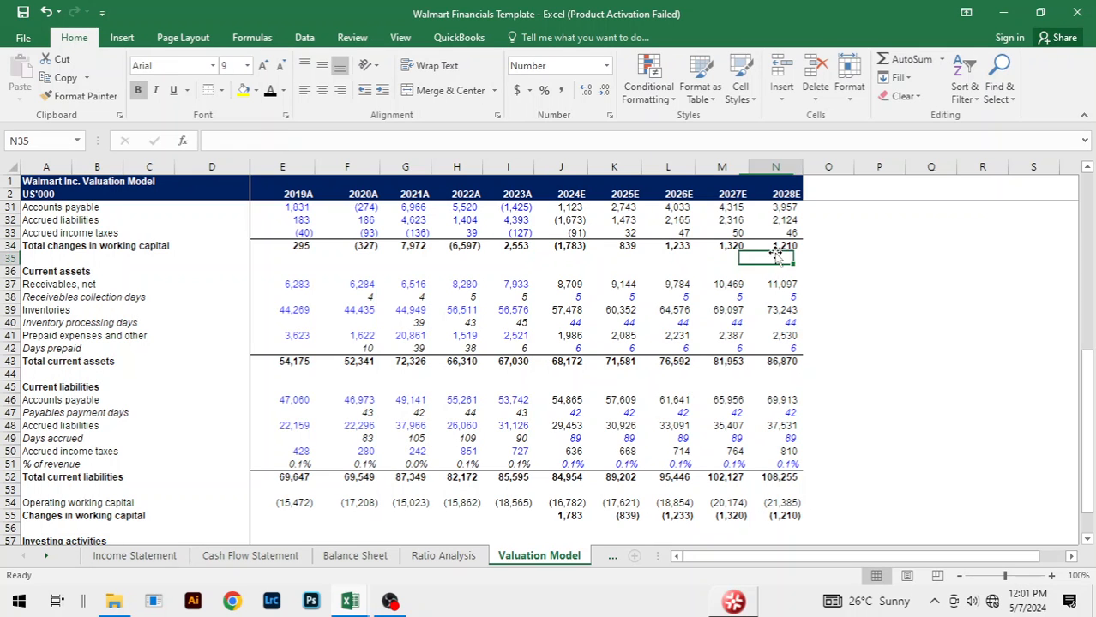
click(878, 271)
Step: Review the whole Valuation Model sheet, from the assumptions and income statement to the working capital and capital expenditure forecasts
scroll(888, 284, up, 3)
scroll(887, 284, up, 6)
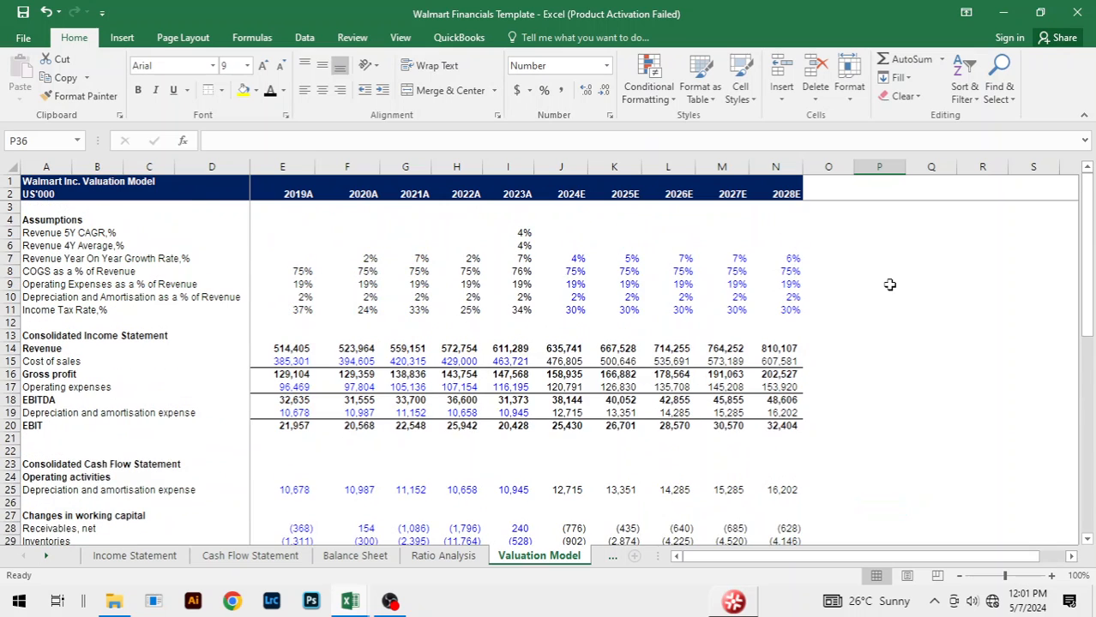
scroll(890, 284, down, 16)
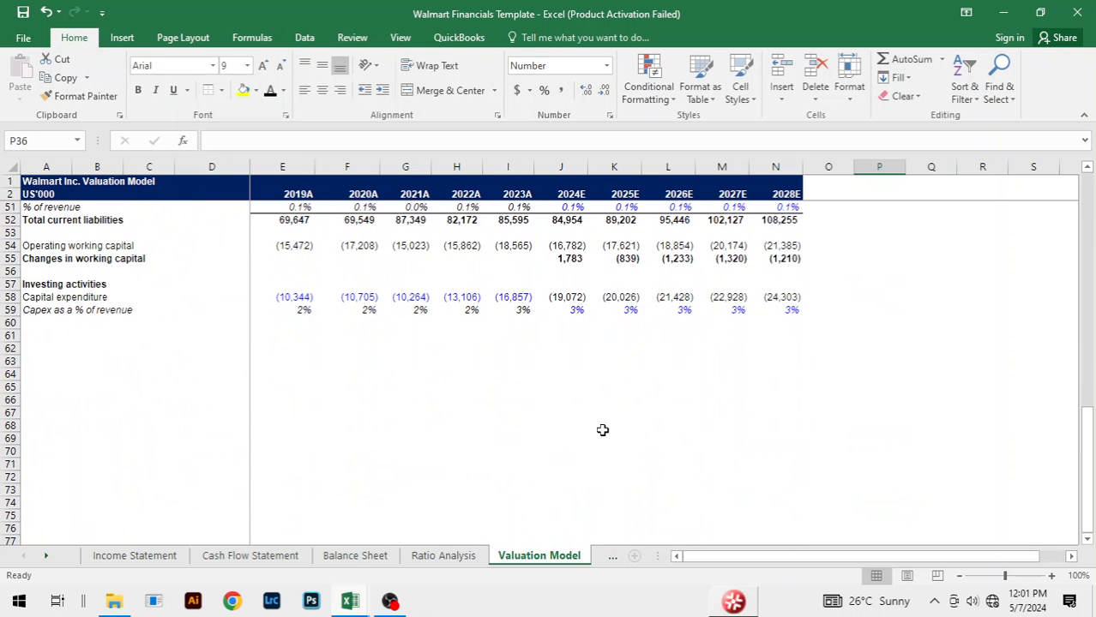
click(561, 374)
click(665, 346)
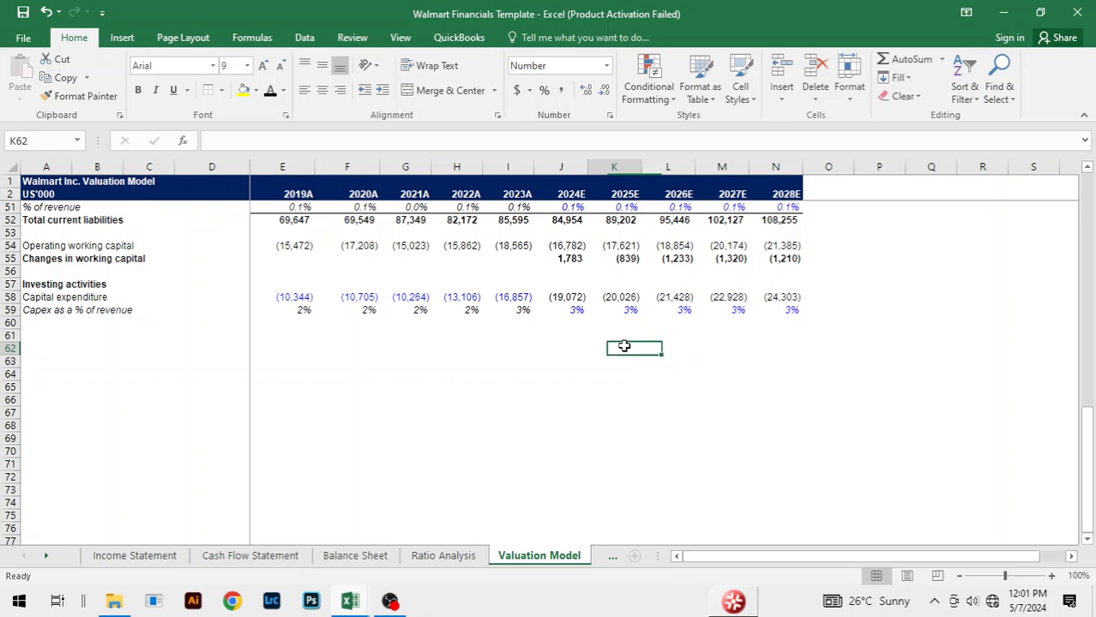
click(721, 358)
scroll(835, 355, up, 4)
scroll(836, 355, up, 12)
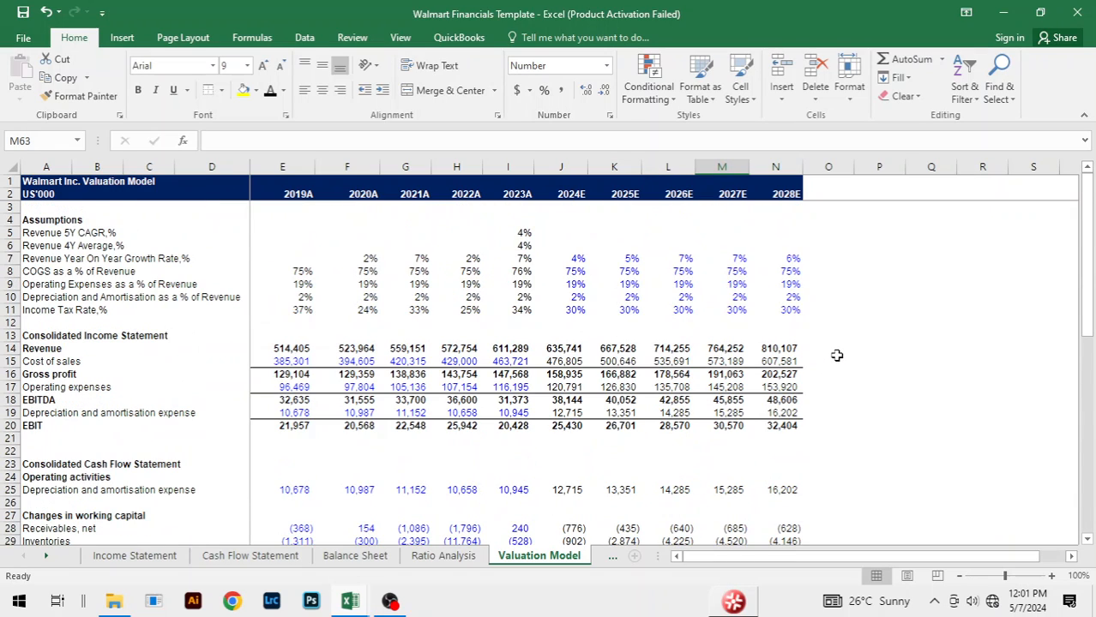
scroll(836, 355, down, 8)
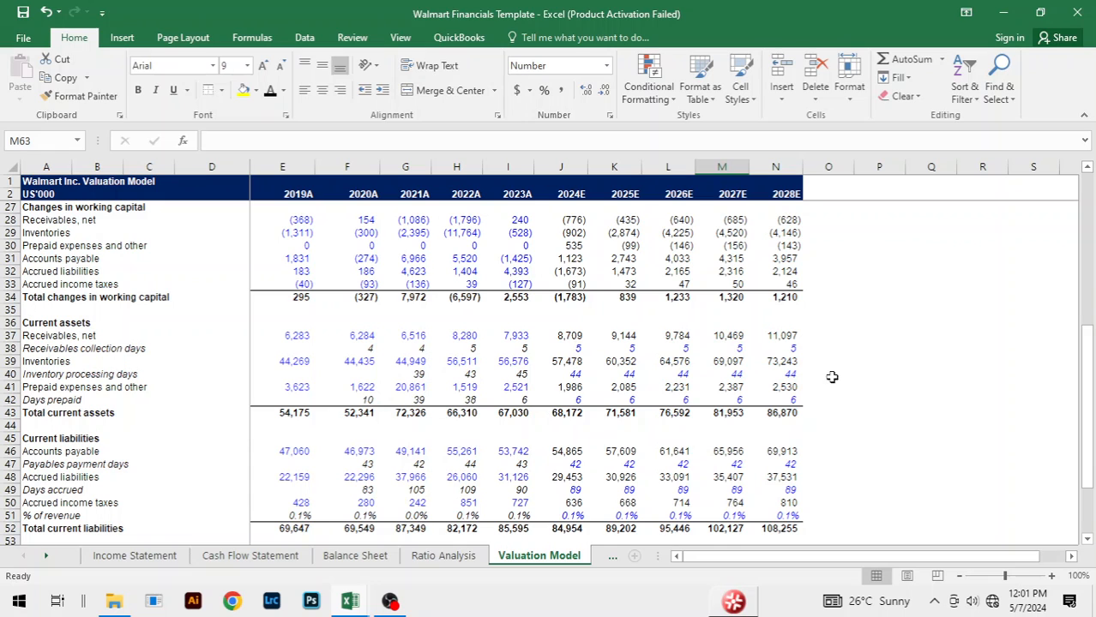
click(829, 380)
click(844, 319)
scroll(855, 318, up, 8)
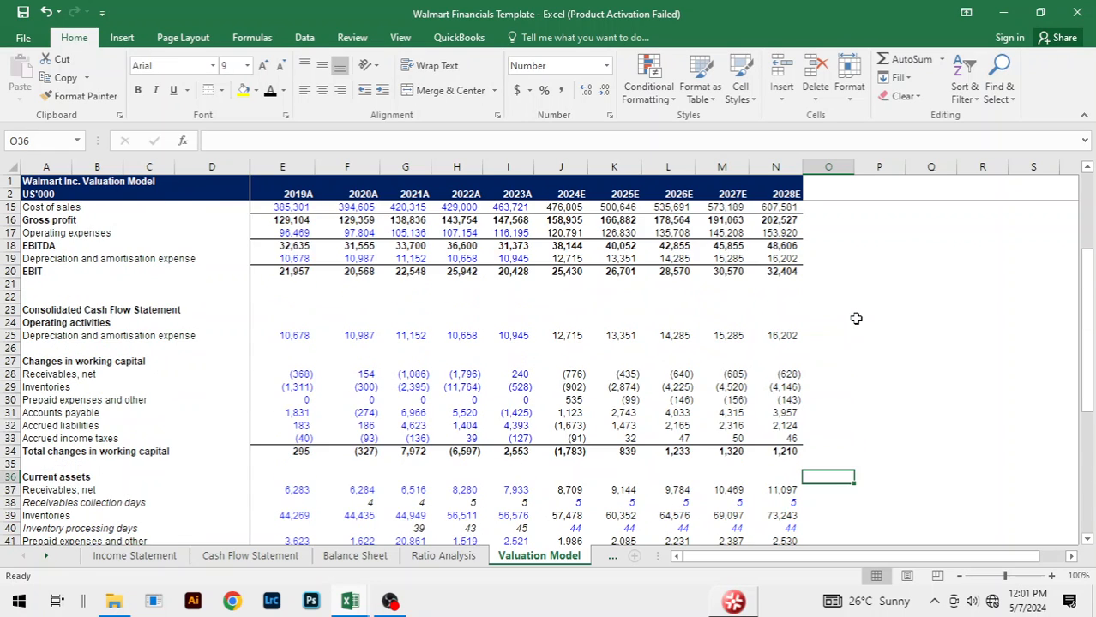
scroll(856, 319, down, 4)
scroll(856, 318, up, 4)
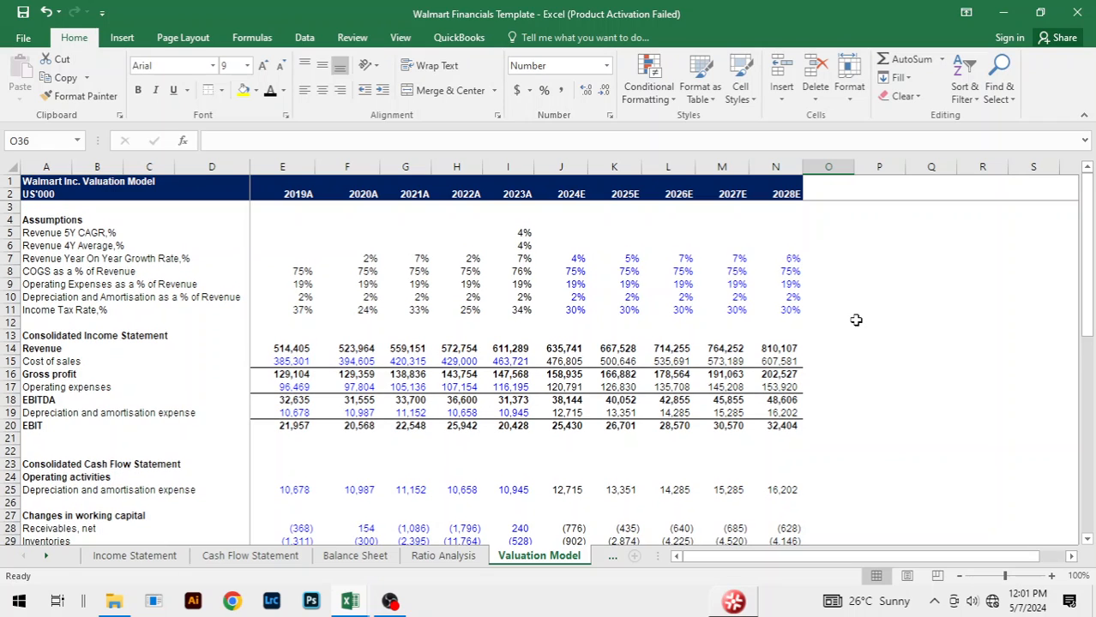
click(702, 331)
click(871, 352)
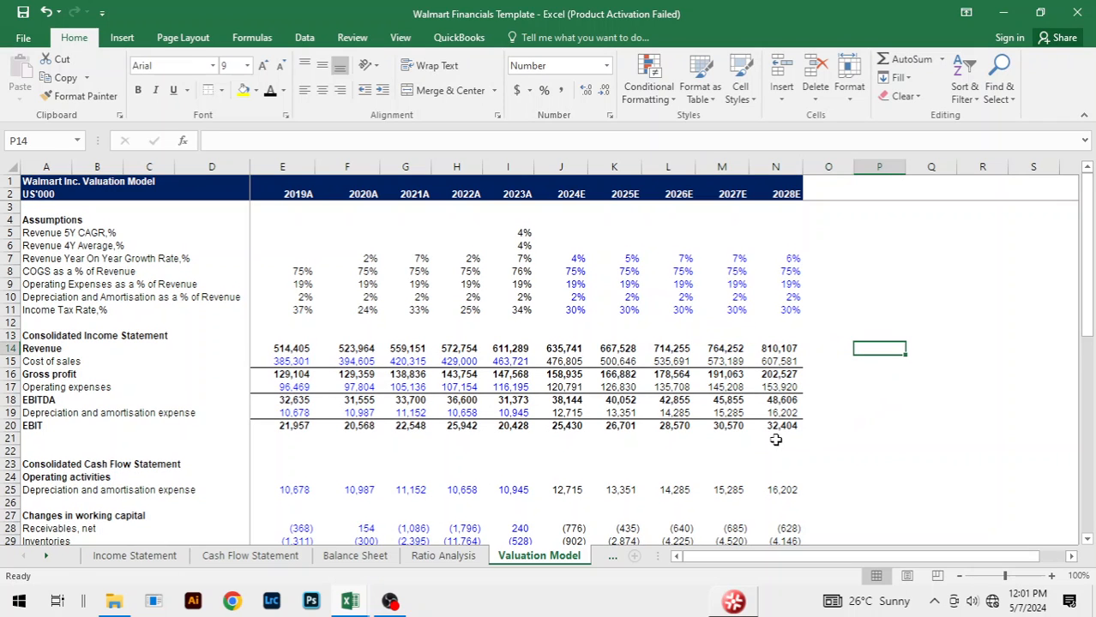
Step: Switch to the DCF Valuation Model sheet and examine its WACC, discounted FCFF rate, perpetuity growth rate and the rows still empty
key(ctrl+Page_Down)
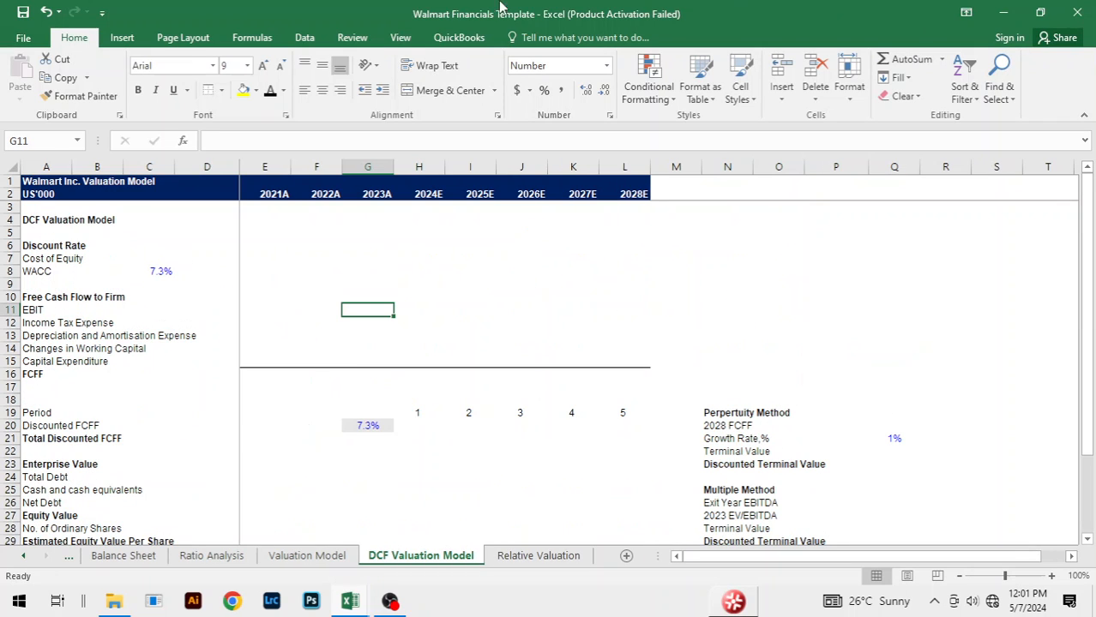
click(488, 298)
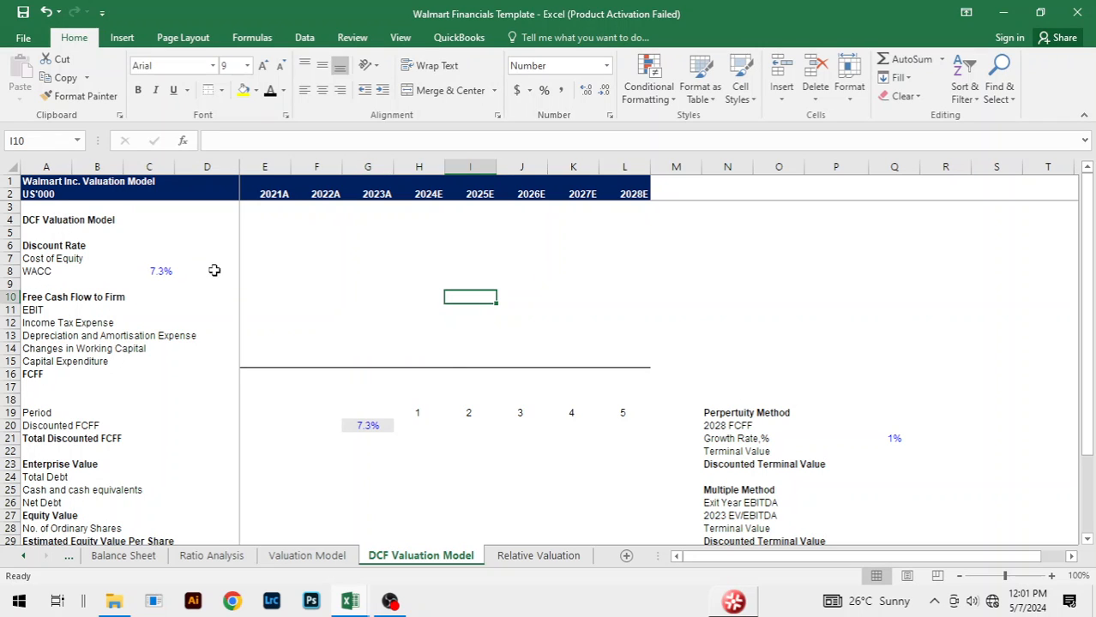
click(171, 274)
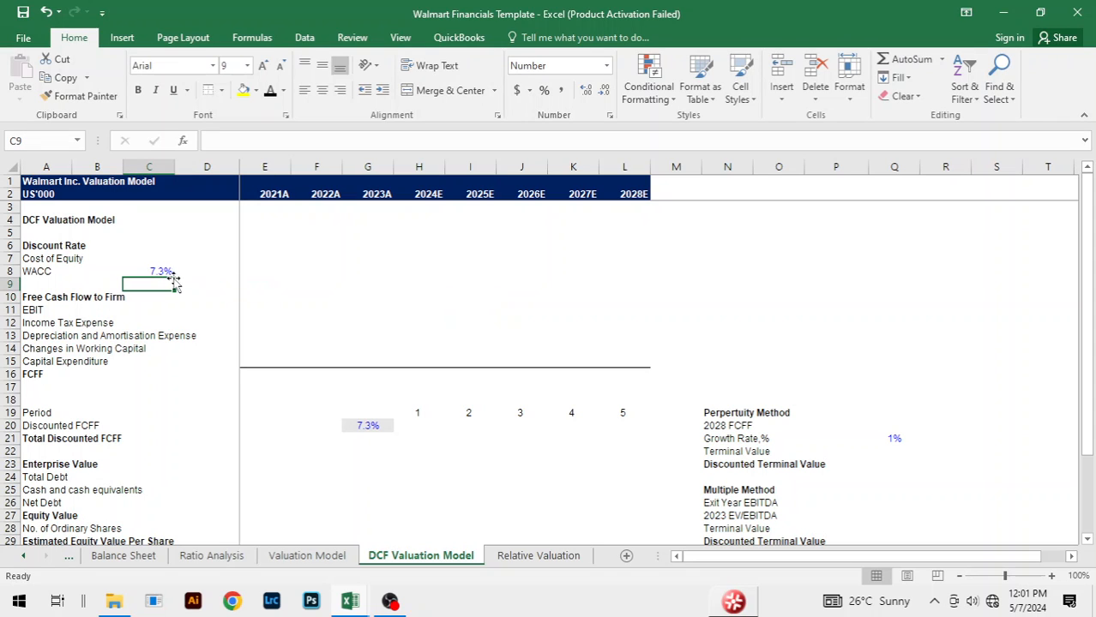
click(411, 287)
click(159, 273)
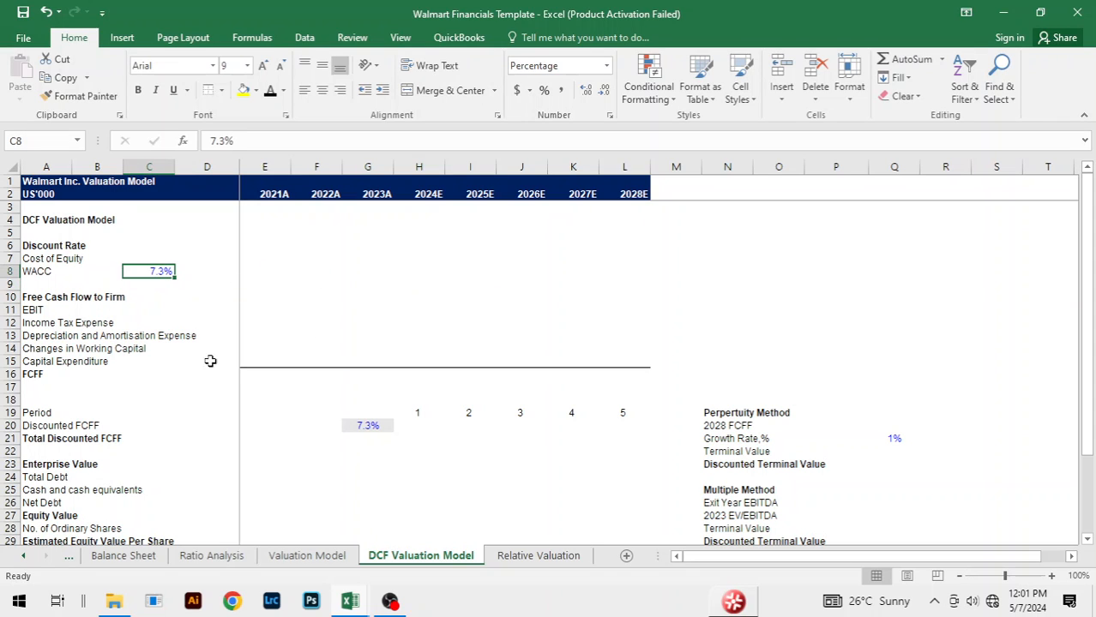
click(353, 424)
click(528, 331)
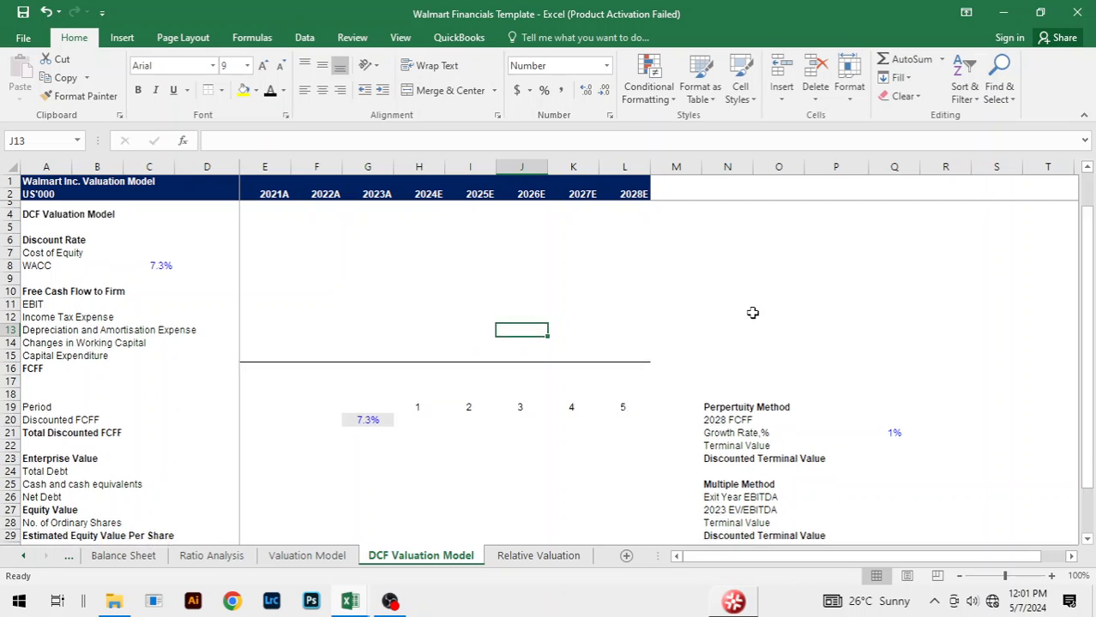
scroll(849, 326, down, 3)
click(893, 323)
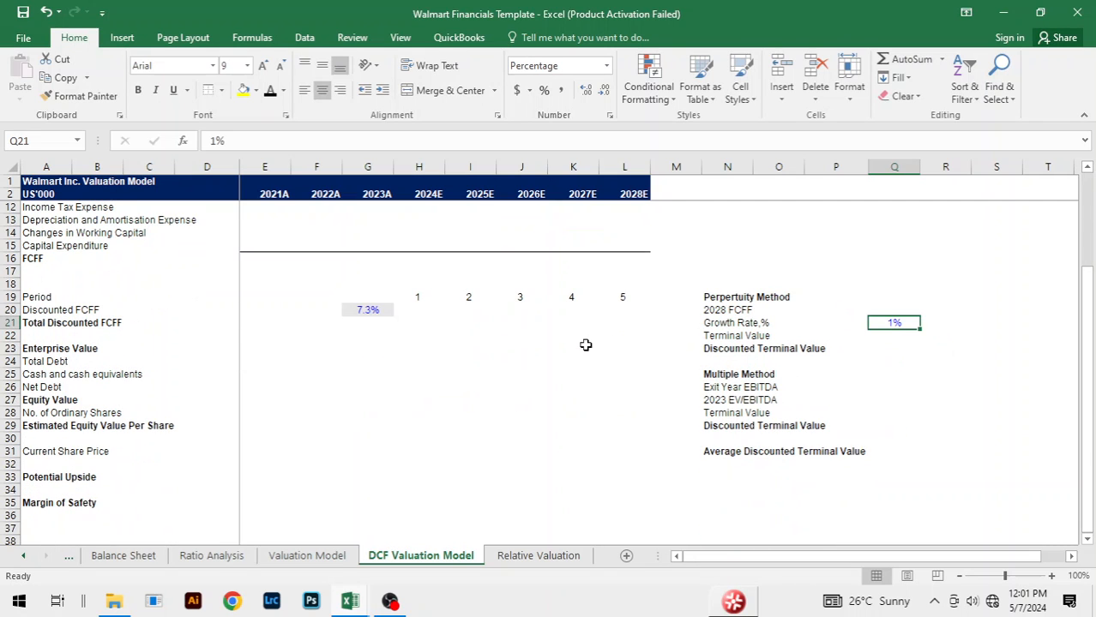
scroll(585, 345, up, 2)
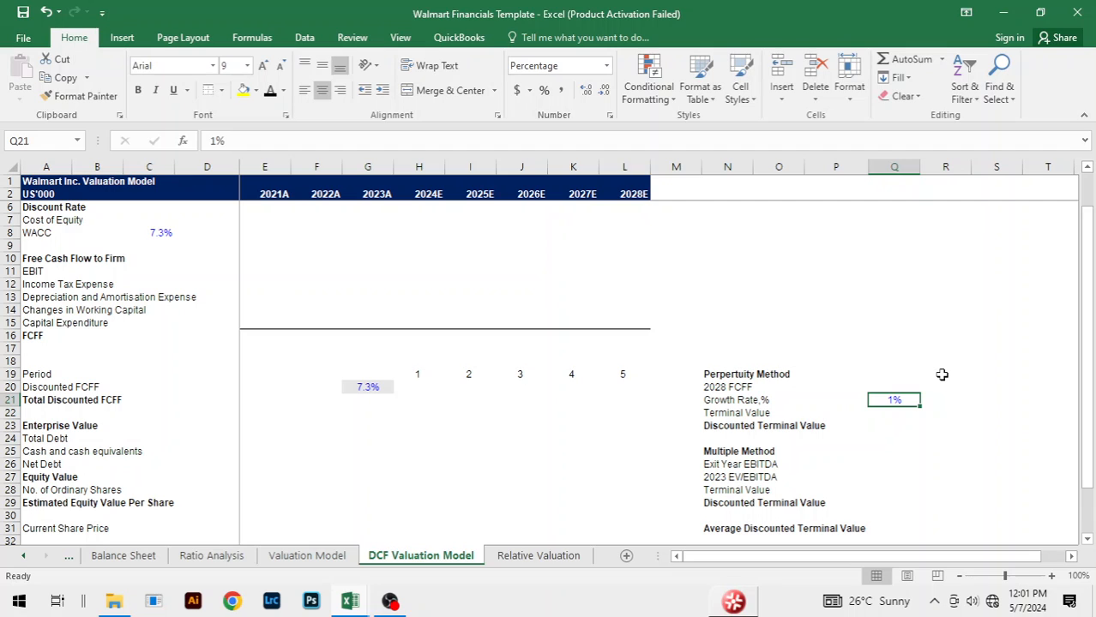
Step: Link the 2021A EBIT in E11 to the Valuation Model sheet with ='Valuation Model'!G20
click(422, 313)
scroll(436, 271, up, 1)
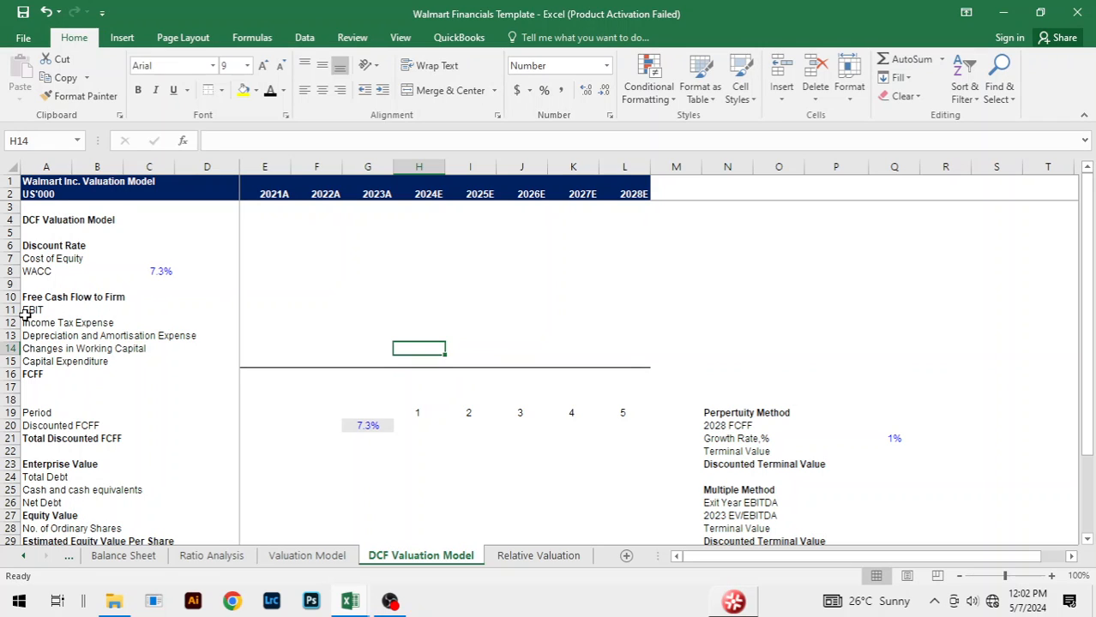
click(112, 306)
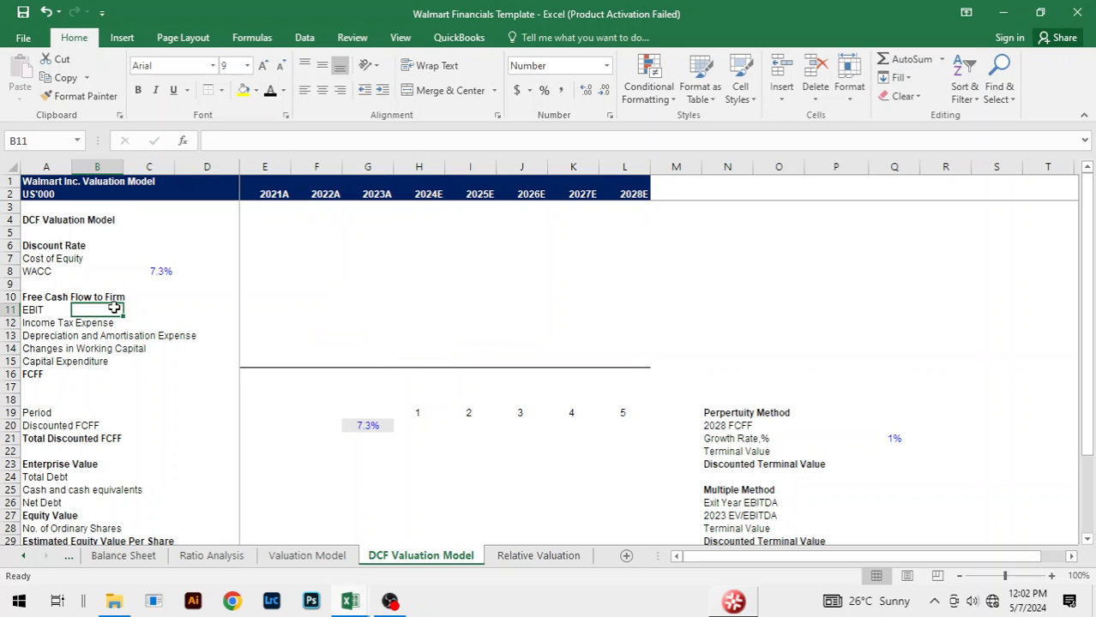
click(280, 306)
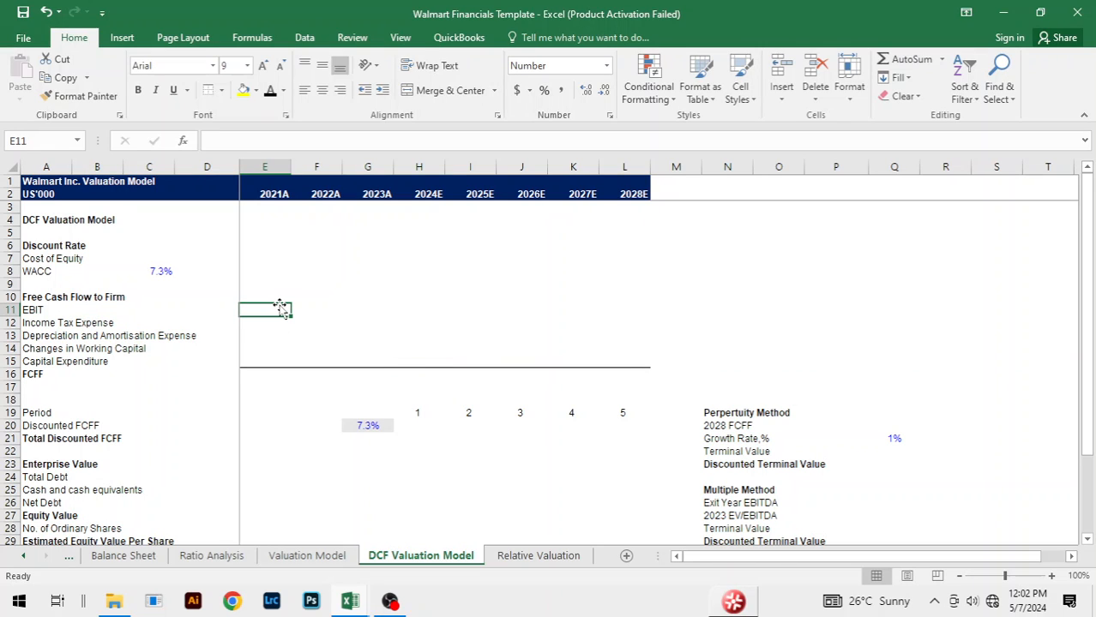
text(=)
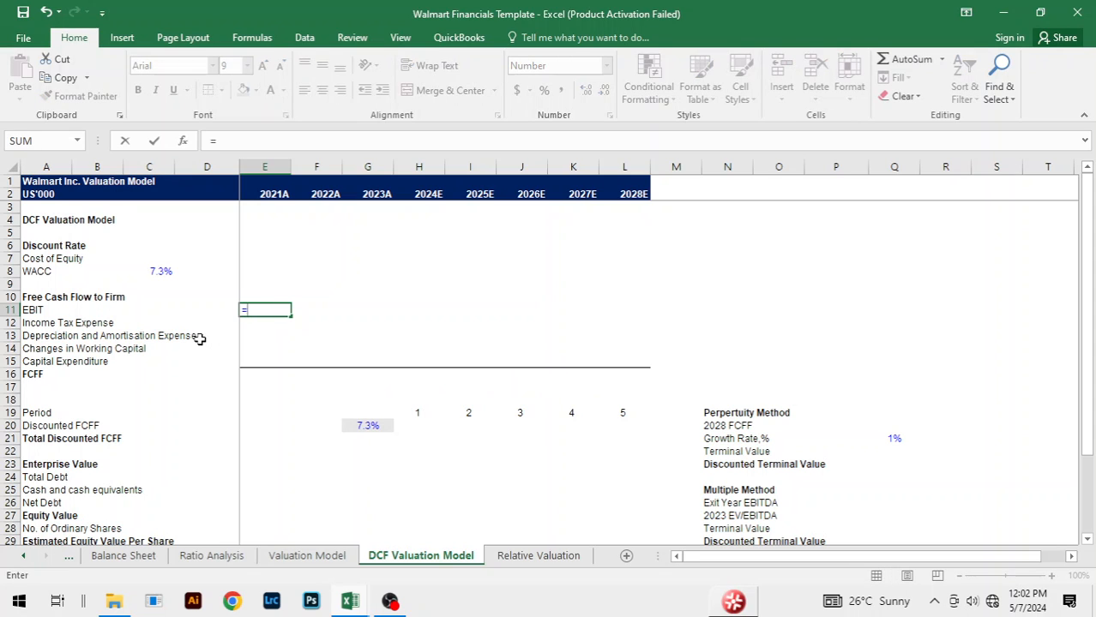
key(Escape)
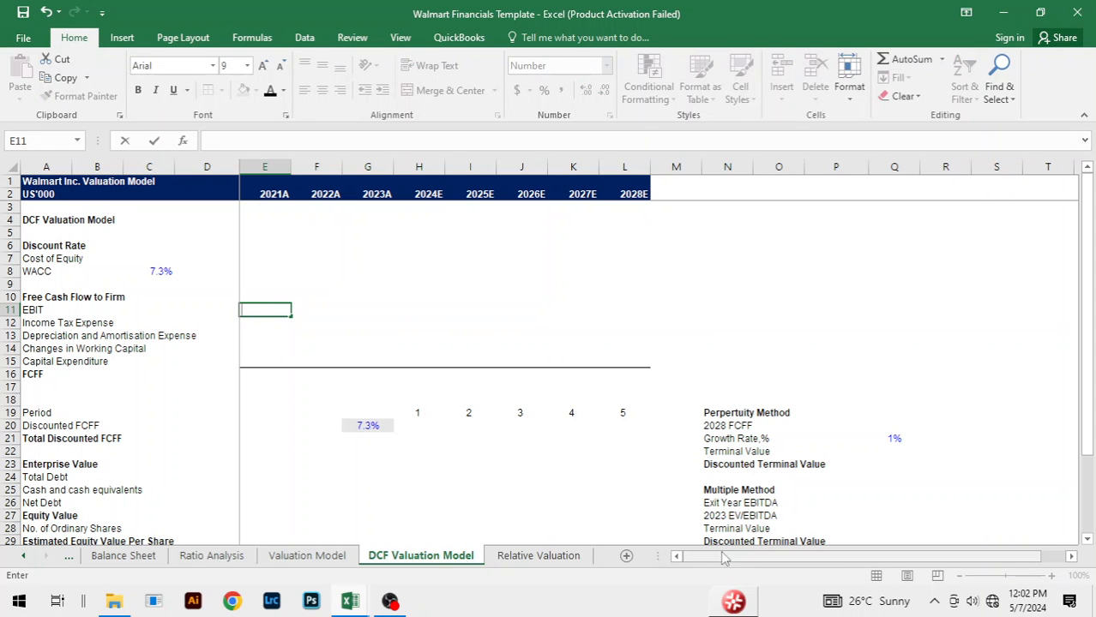
text(=)
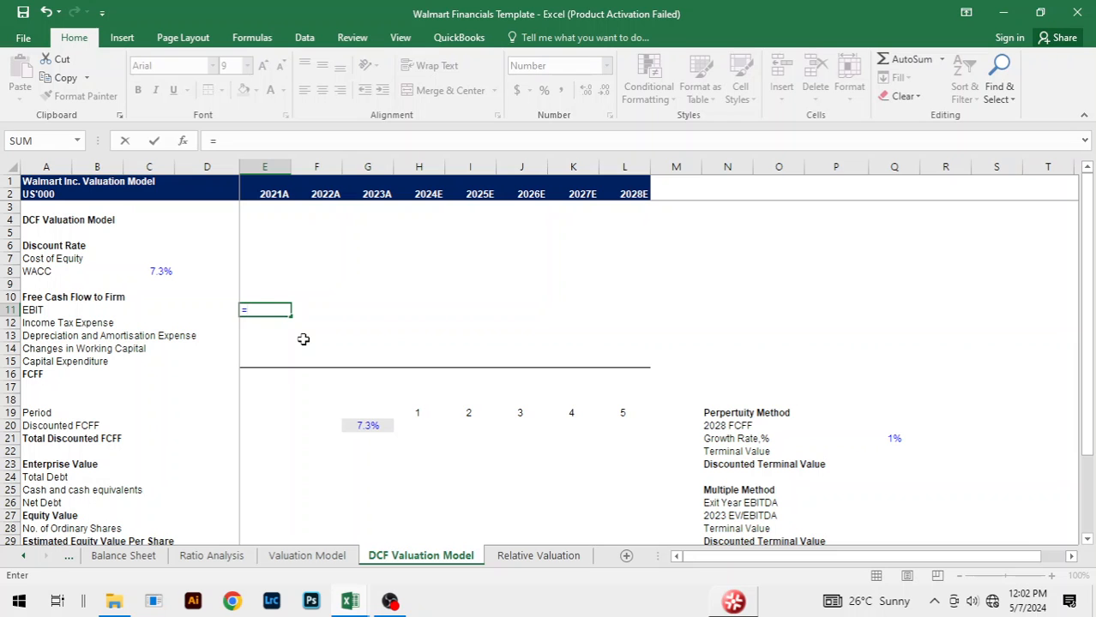
key(ctrl+Page_Up)
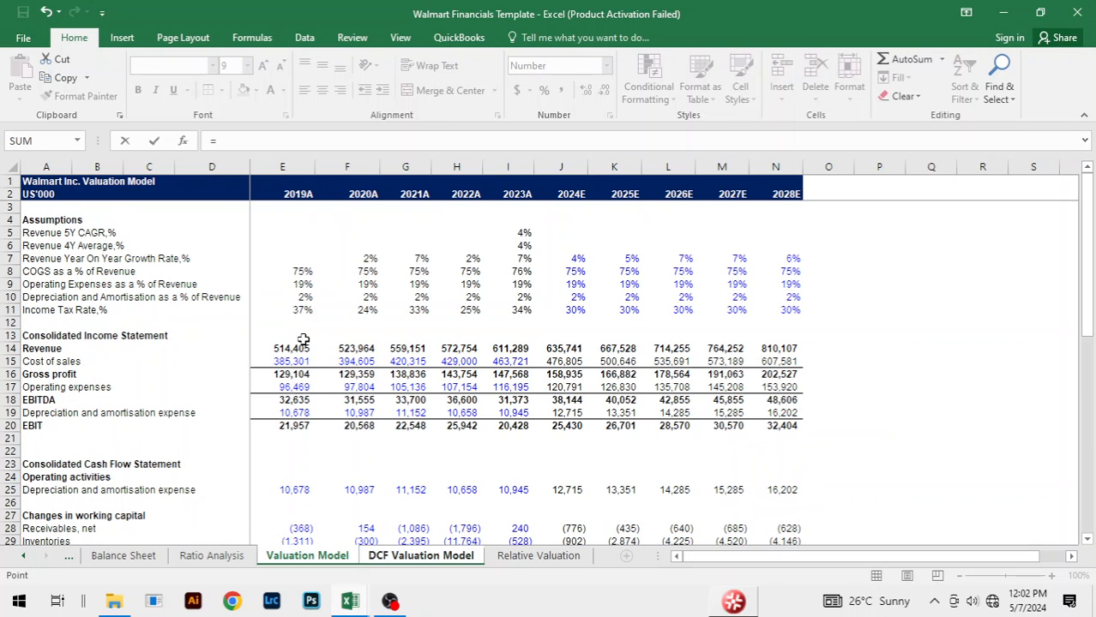
scroll(334, 390, down, 2)
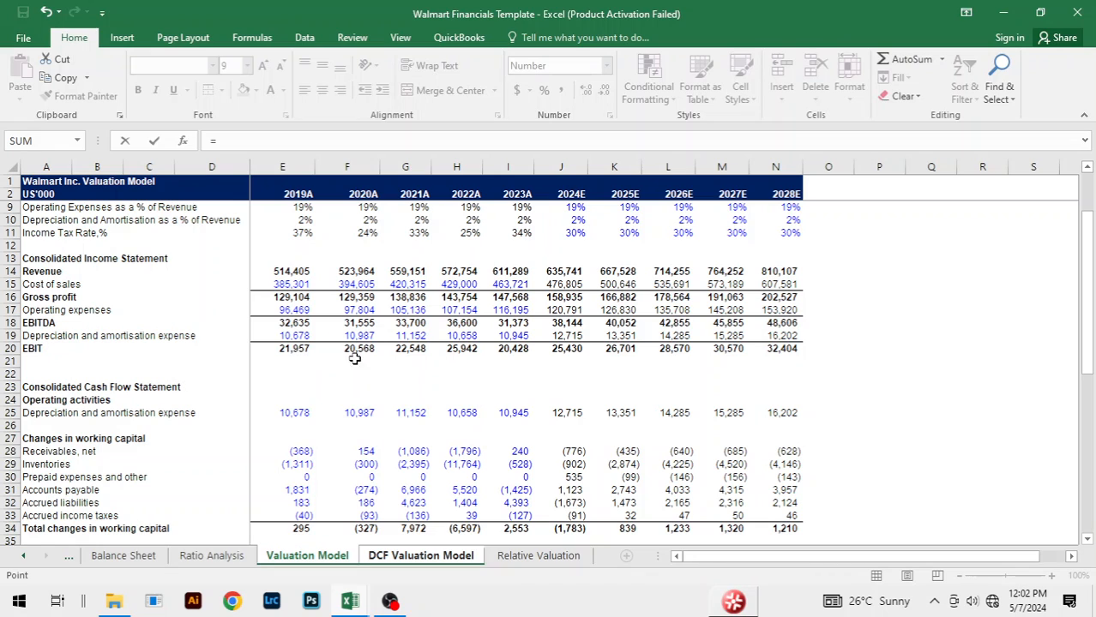
click(411, 349)
key(Return)
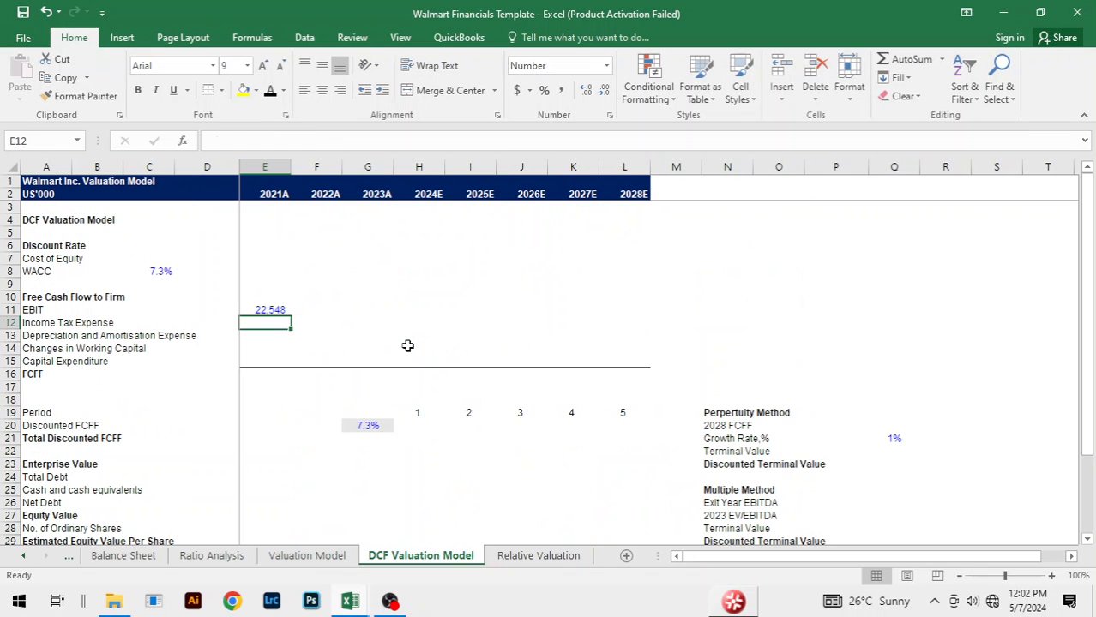
Step: Fill the EBIT link from E11 across 2022A and 2023A, through G11
key(Up)
key(shift+Right)
key(shift+Right)
key(shift+Right)
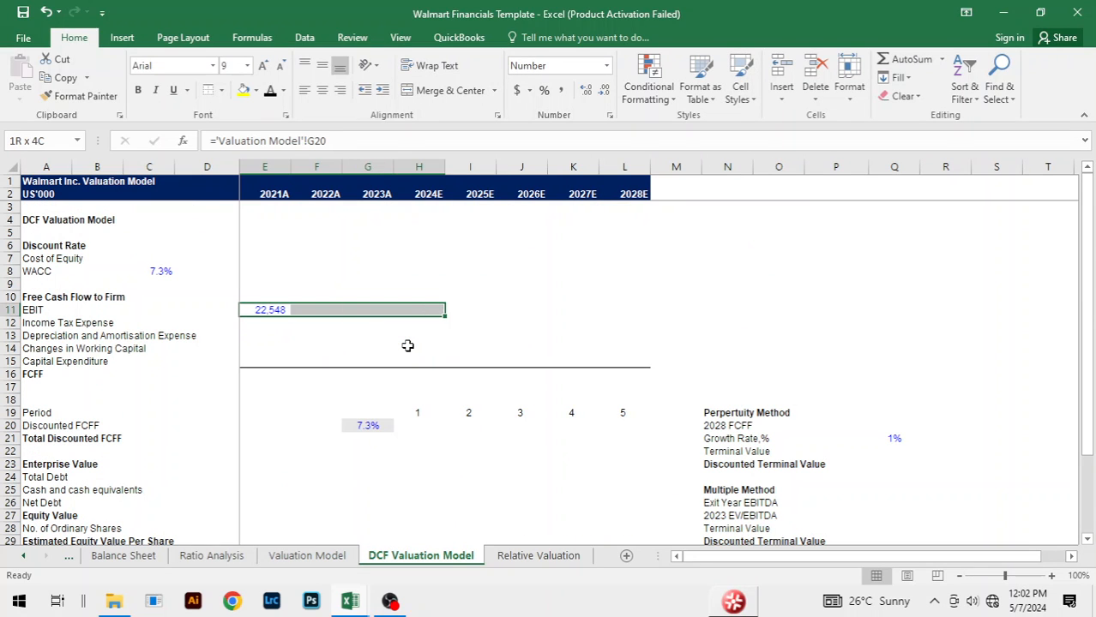
key(shift+Left)
key(ctrl+r)
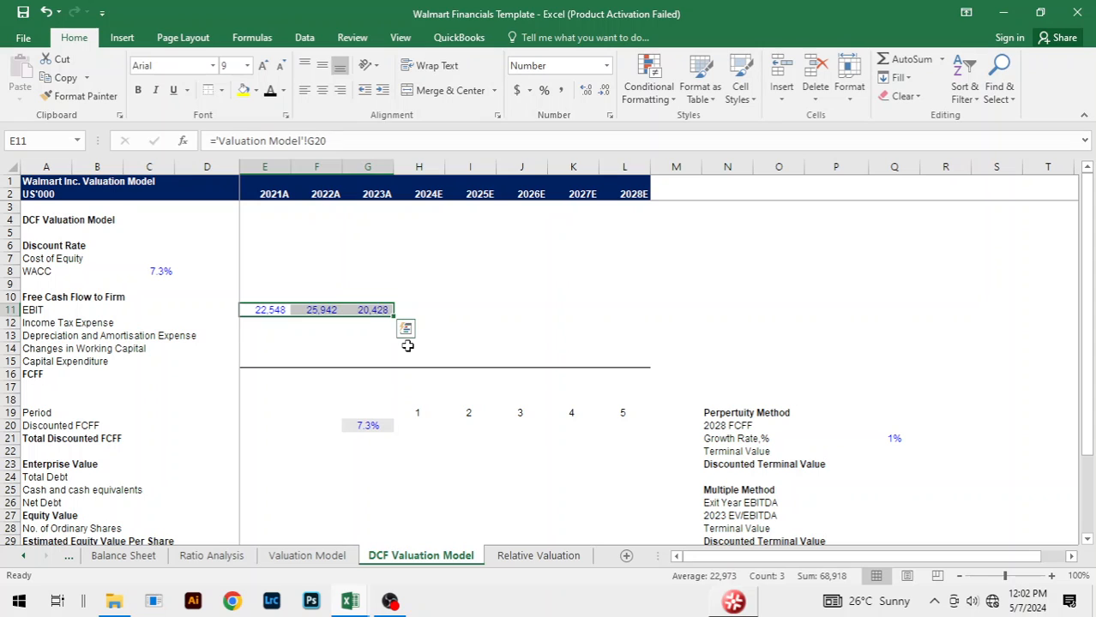
Step: Calculate the 2021A income tax expense in E12 as =-'Valuation Model'!G11*'DCF Valuation Model'!E11
key(Down)
text(=)
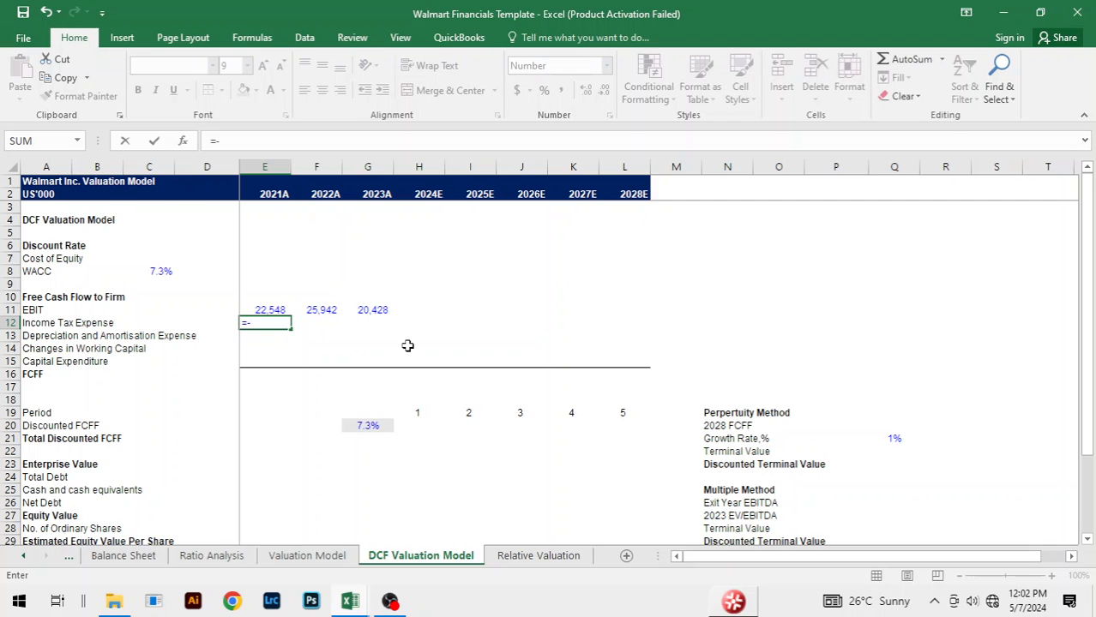
key(ctrl+Page_Up)
scroll(441, 302, up, 2)
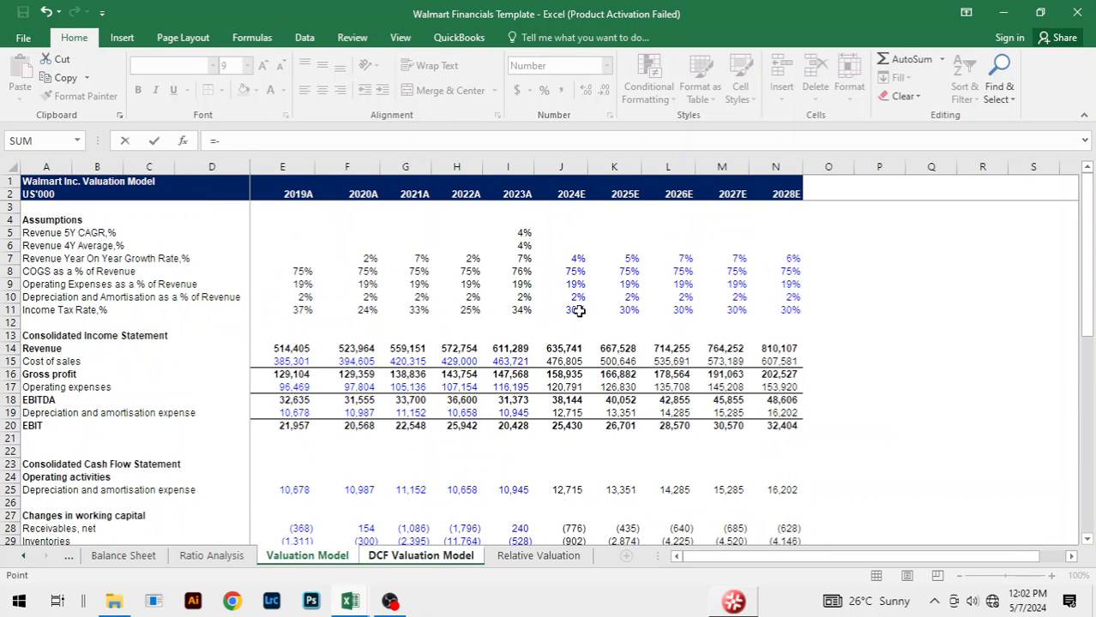
click(579, 312)
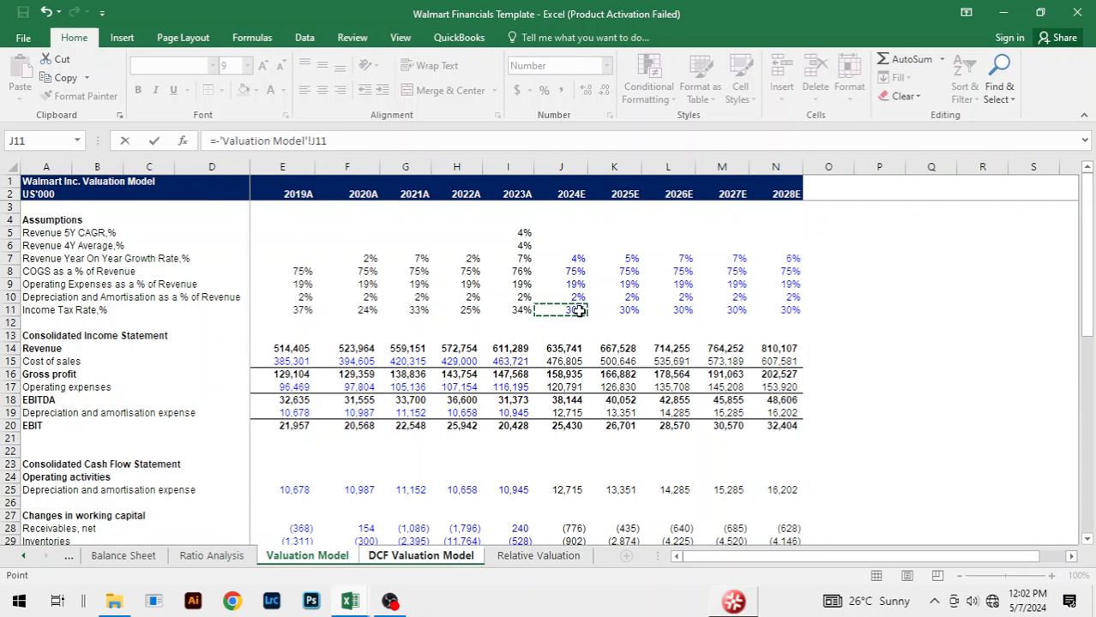
click(427, 310)
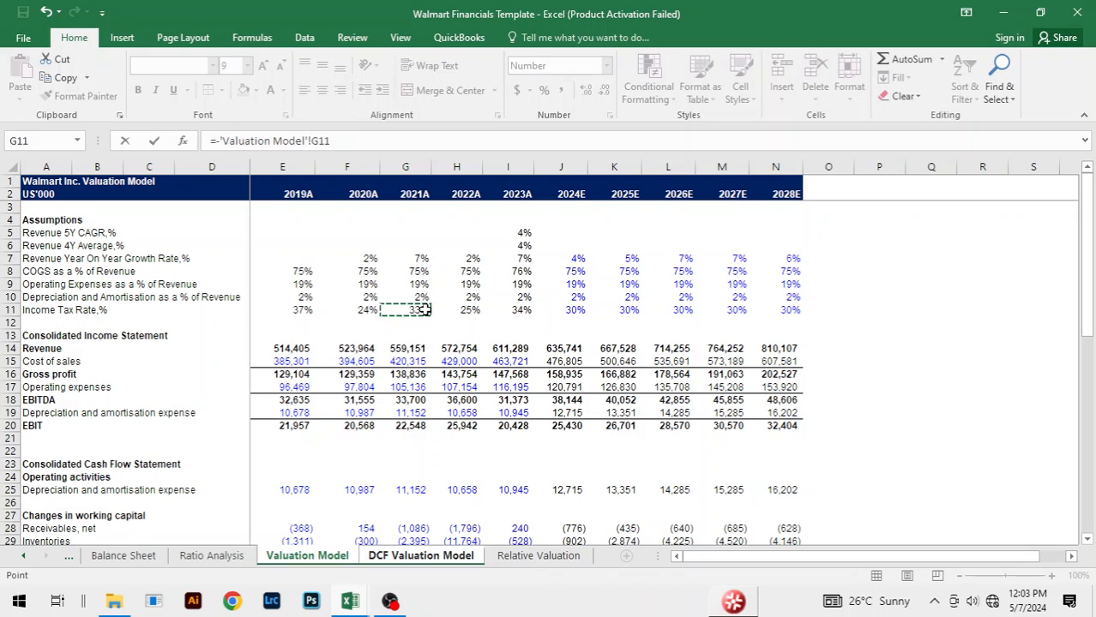
text(*)
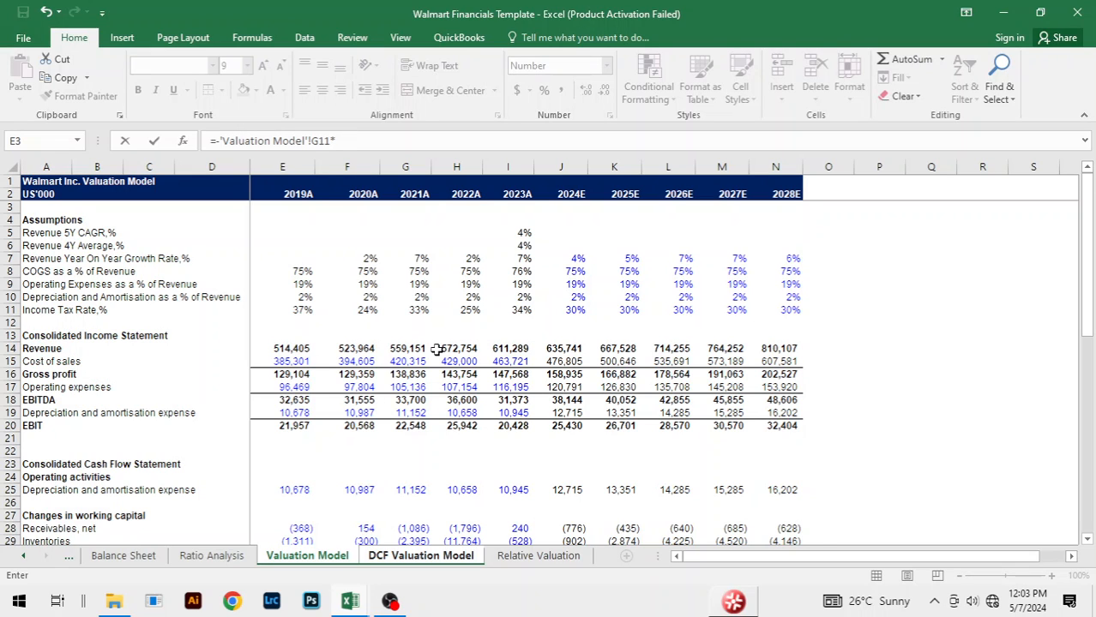
key(ctrl+Page_Down)
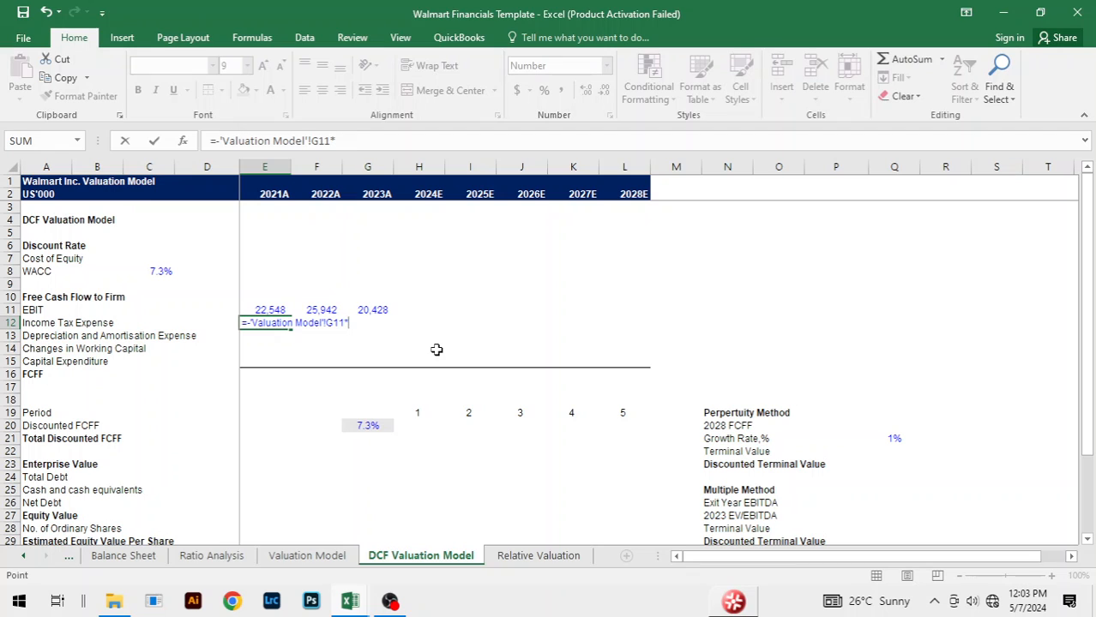
click(269, 309)
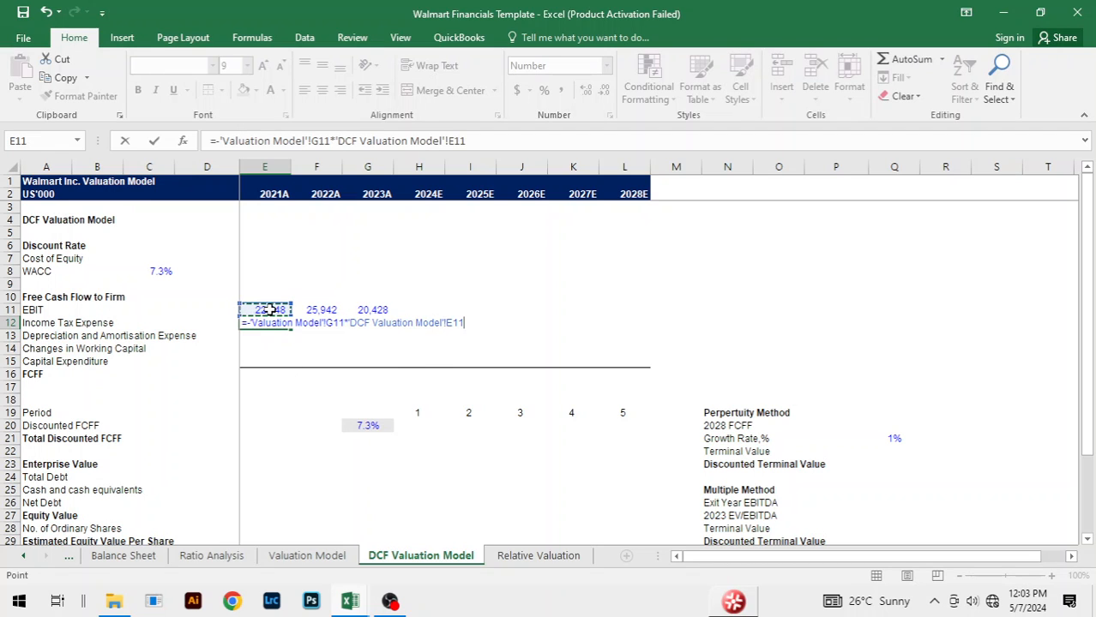
key(Return)
Step: Fill the income tax expense formula from E12 across 2022A and 2023A, through G12
key(Up)
key(shift+Right)
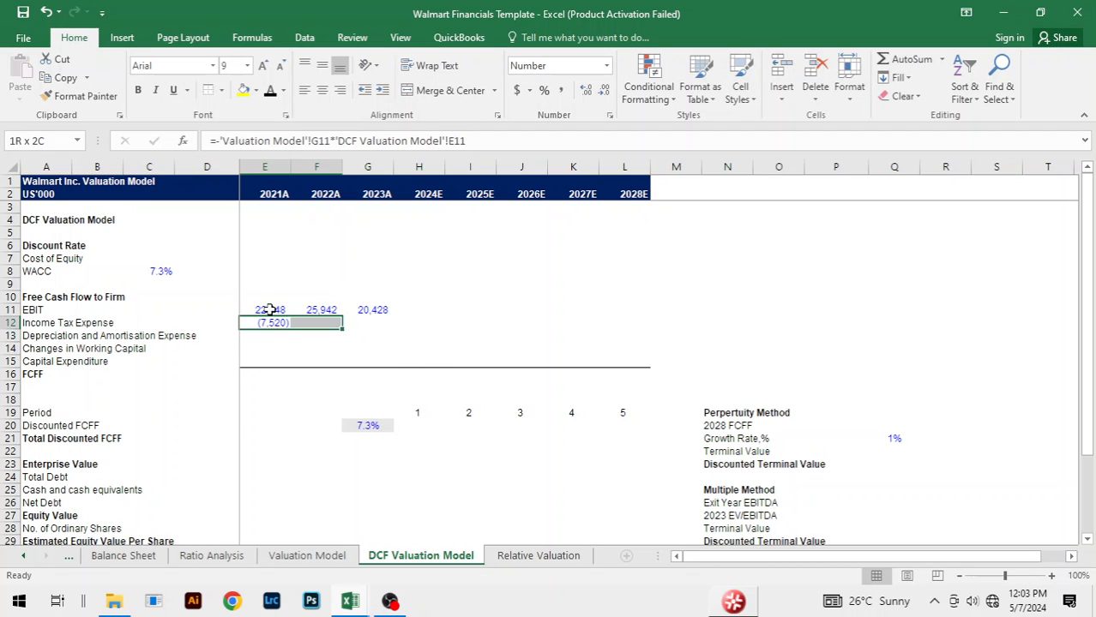
key(shift+Right)
key(ctrl+r)
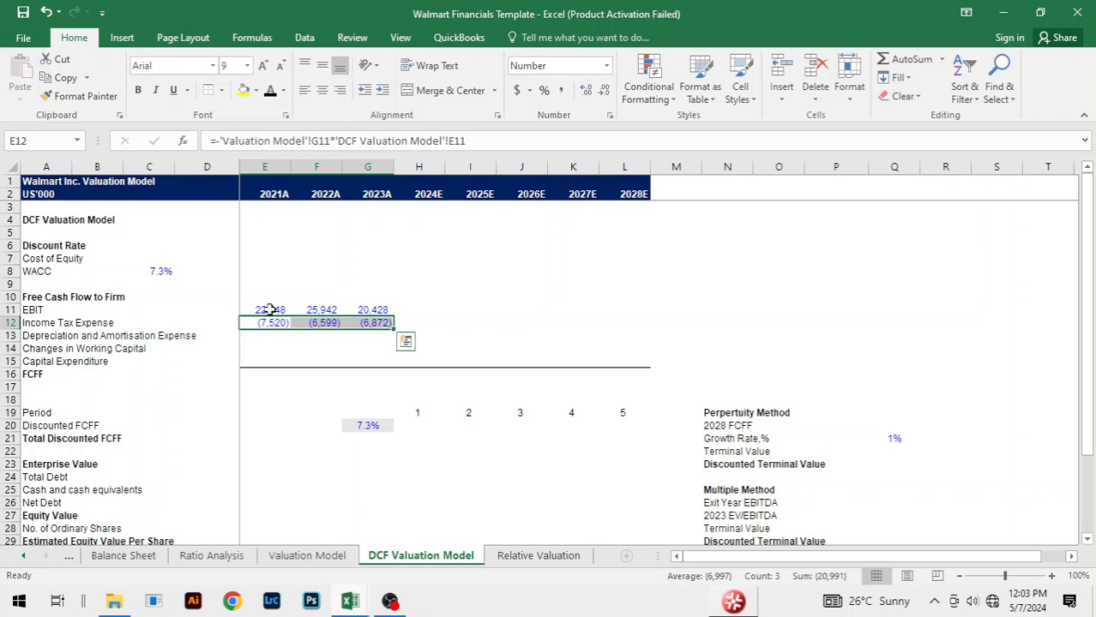
Step: Change the font colour of the income tax expense figures in E12:G12 to black
click(358, 255)
click(262, 322)
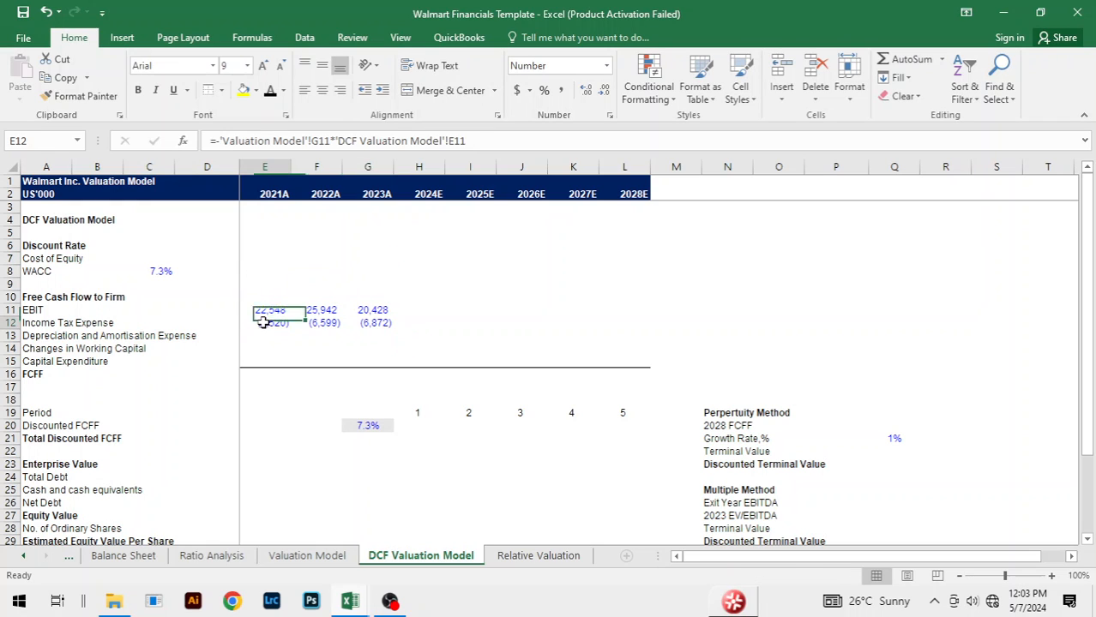
drag(263, 323, 371, 324)
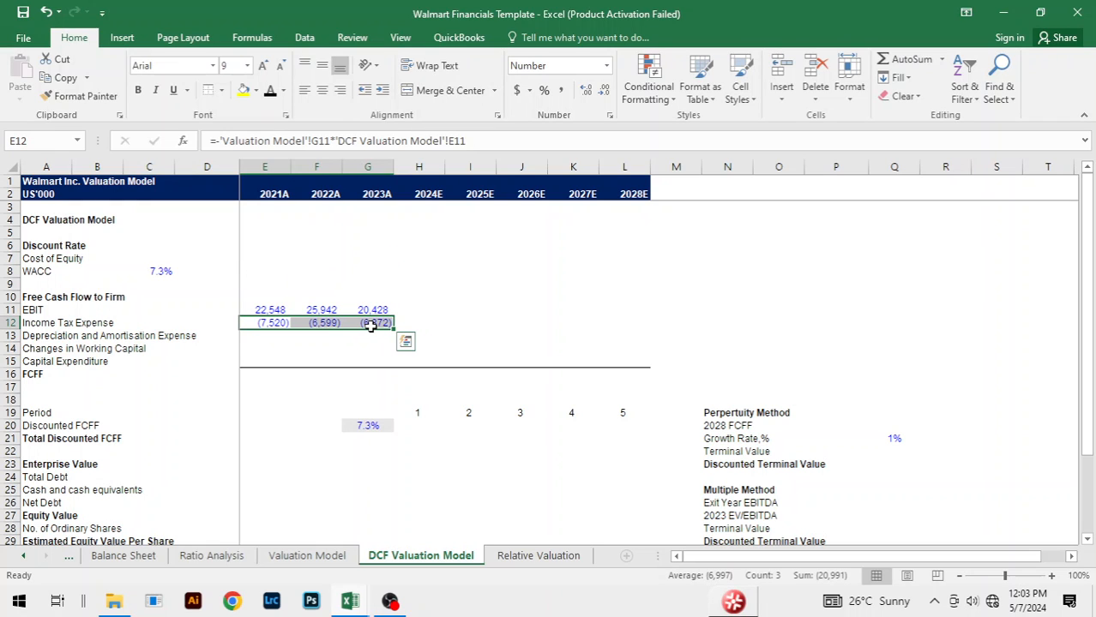
key(alt+h)
key(f)
key(c)
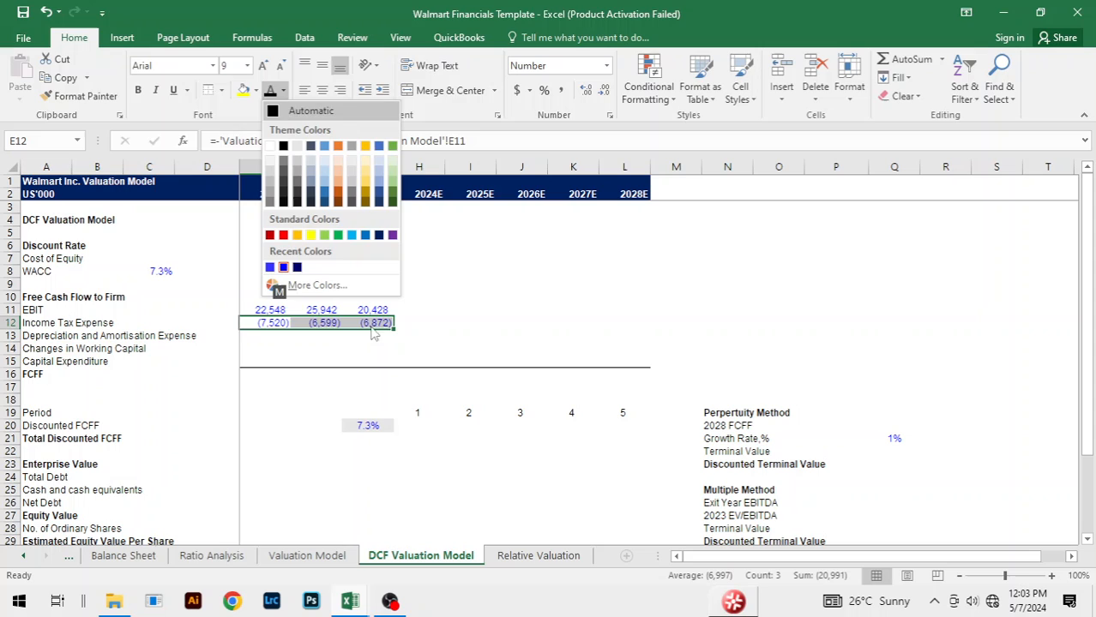
click(283, 146)
click(542, 312)
Step: Link the 2021A depreciation and amortisation expense in E13 to the Valuation Model sheet with ='Valuation Model'!G19
click(277, 336)
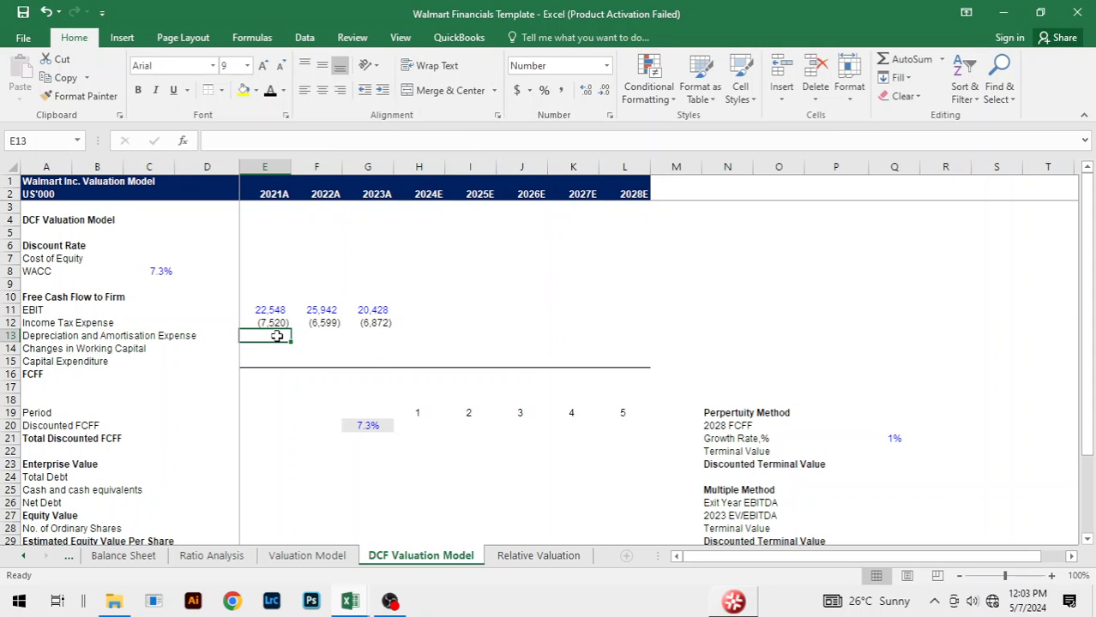
text(=)
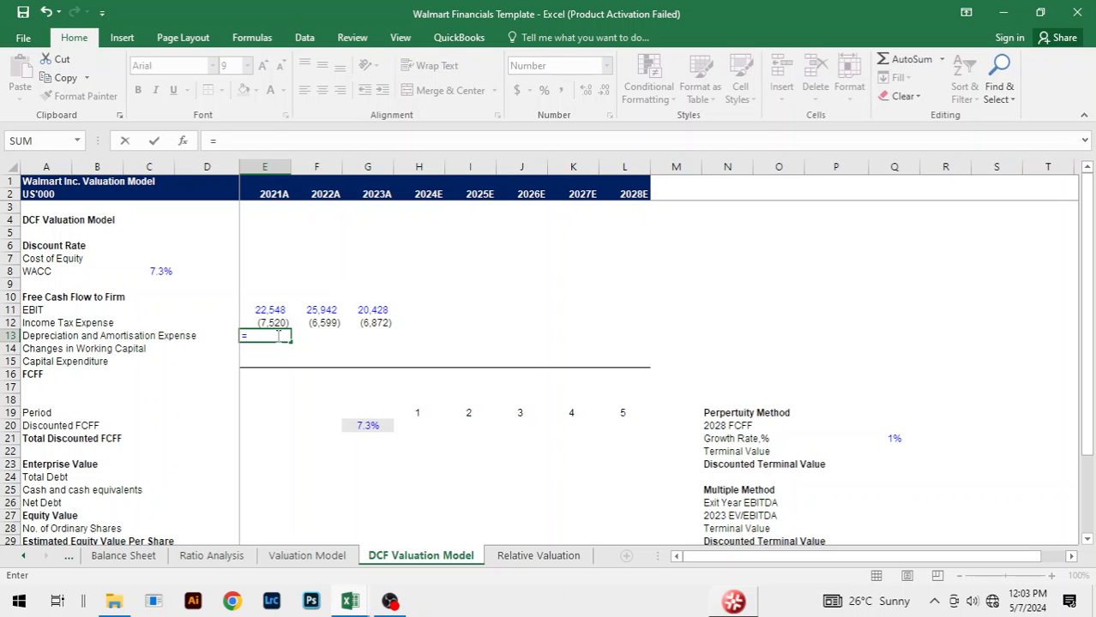
key(ctrl+Page_Up)
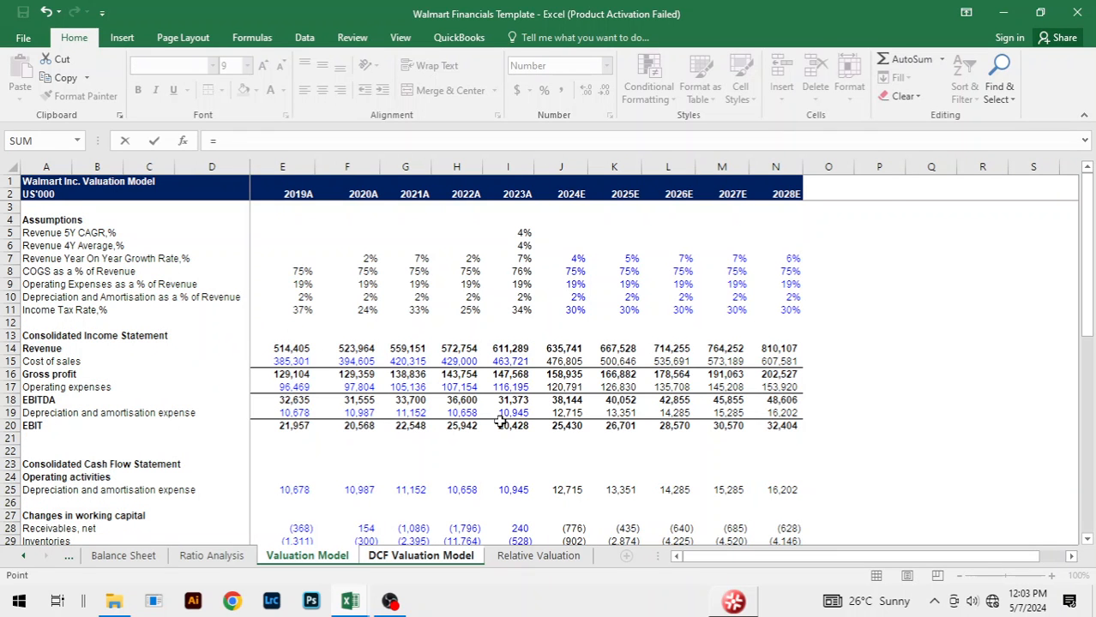
click(563, 412)
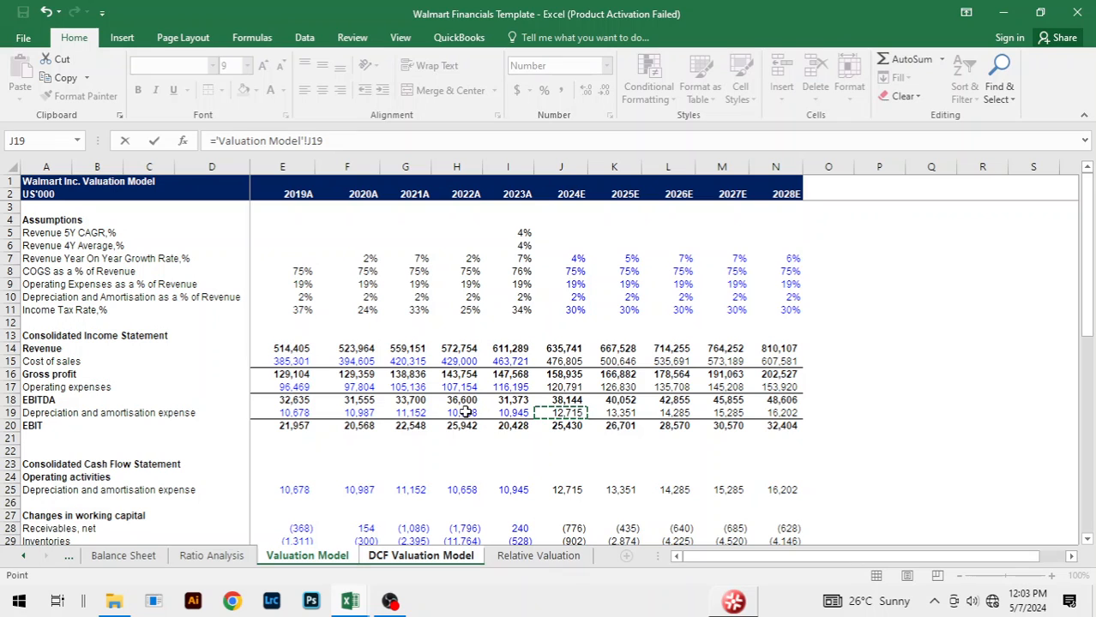
click(426, 414)
key(Return)
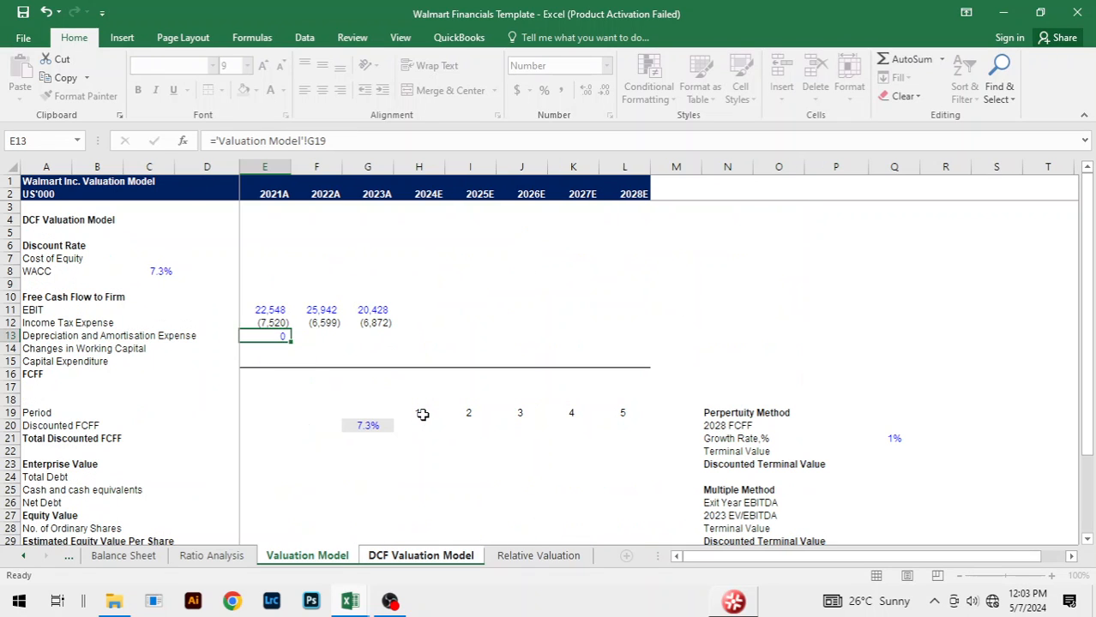
Step: Fill the depreciation and amortisation link from E13 across all years to 2028E, through L13
key(Up)
key(shift+Right)
key(shift+Right)
key(shift+Right)
key(shift+Right)
key(shift+Right)
key(shift+Right)
key(shift+Right)
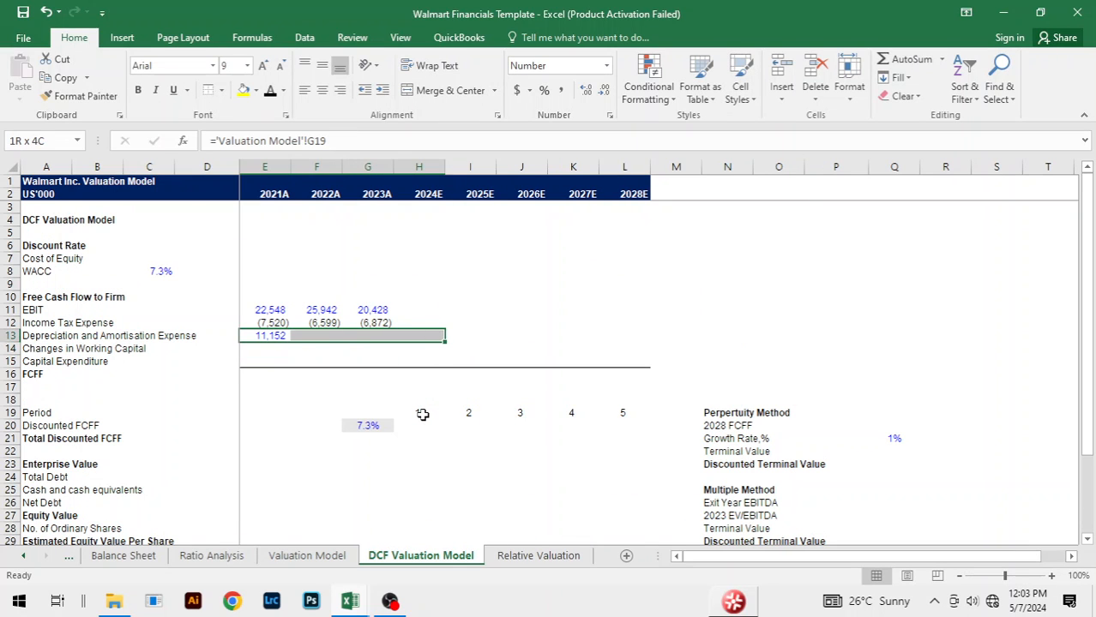
key(ctrl+r)
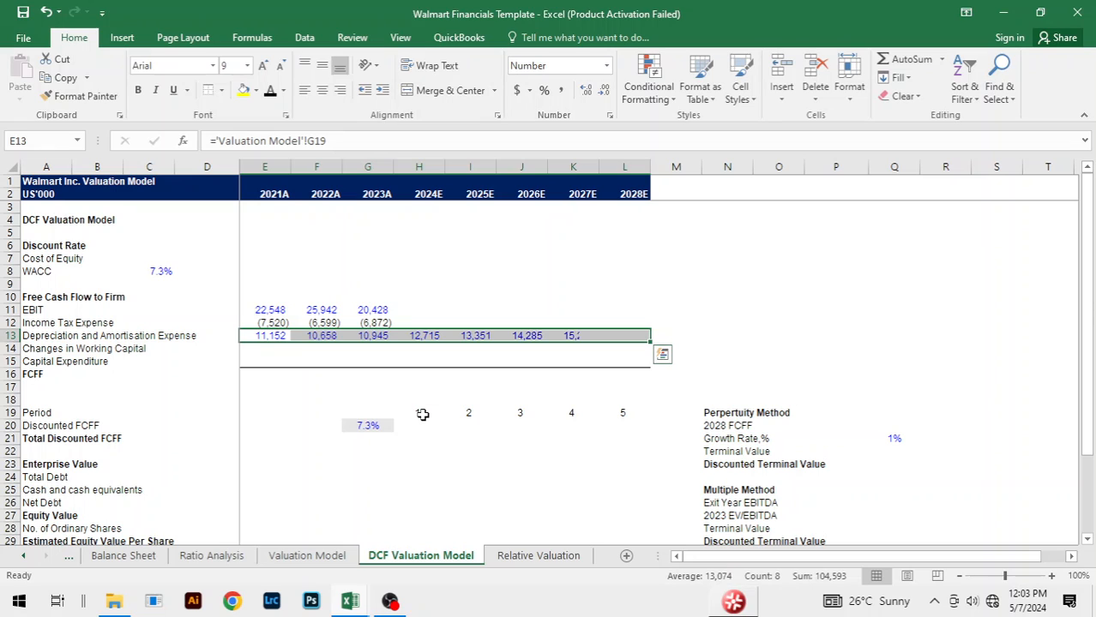
click(269, 351)
Step: Fill the EBIT and income tax expense formulas from G11:G12 across 2024E to 2028E, through column L
click(384, 309)
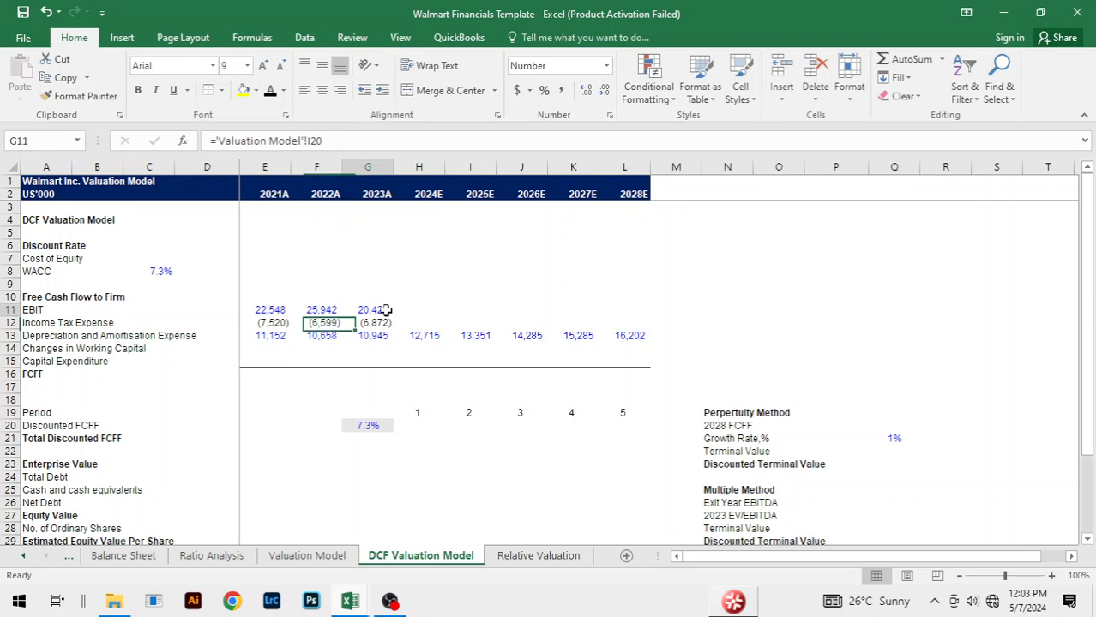
key(shift+Down)
key(shift+Right)
key(shift+Right)
key(shift+Right)
key(shift+Right)
key(shift+Right)
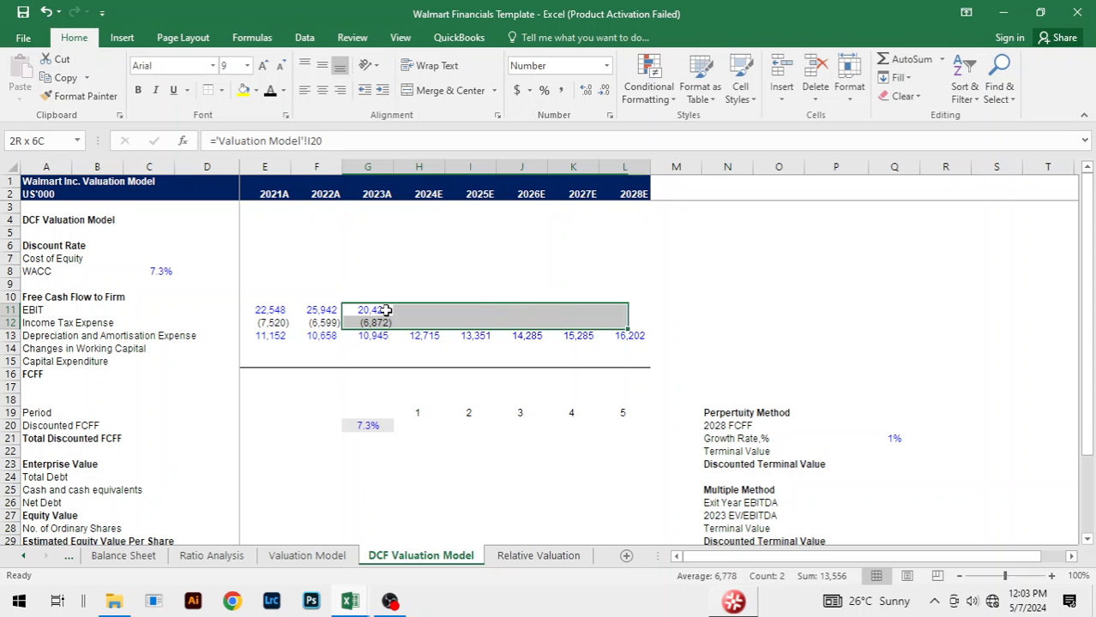
key(ctrl+r)
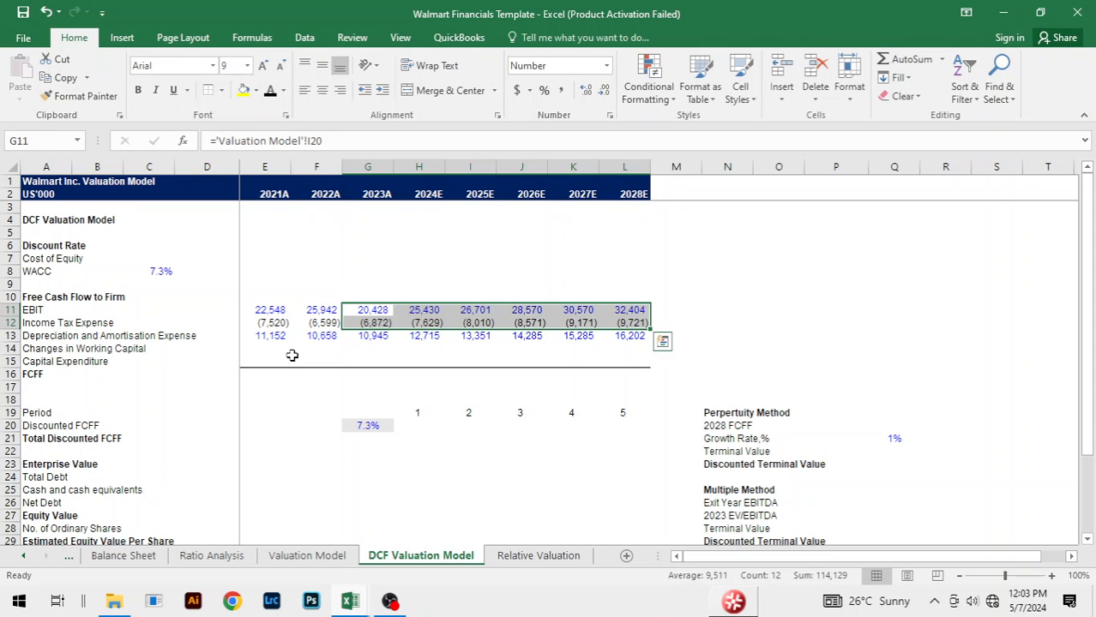
Step: Try linking the 2021A changes in working capital in E14 to the Valuation Model sheet with ='Valuation Model'!J34
click(275, 348)
text(=)
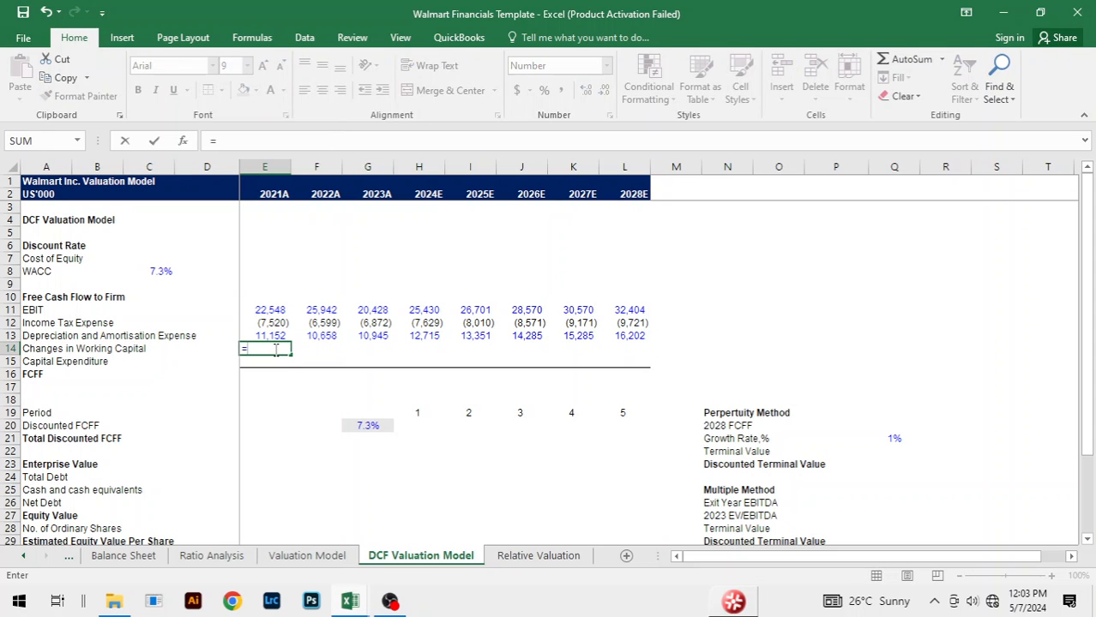
key(ctrl+Page_Up)
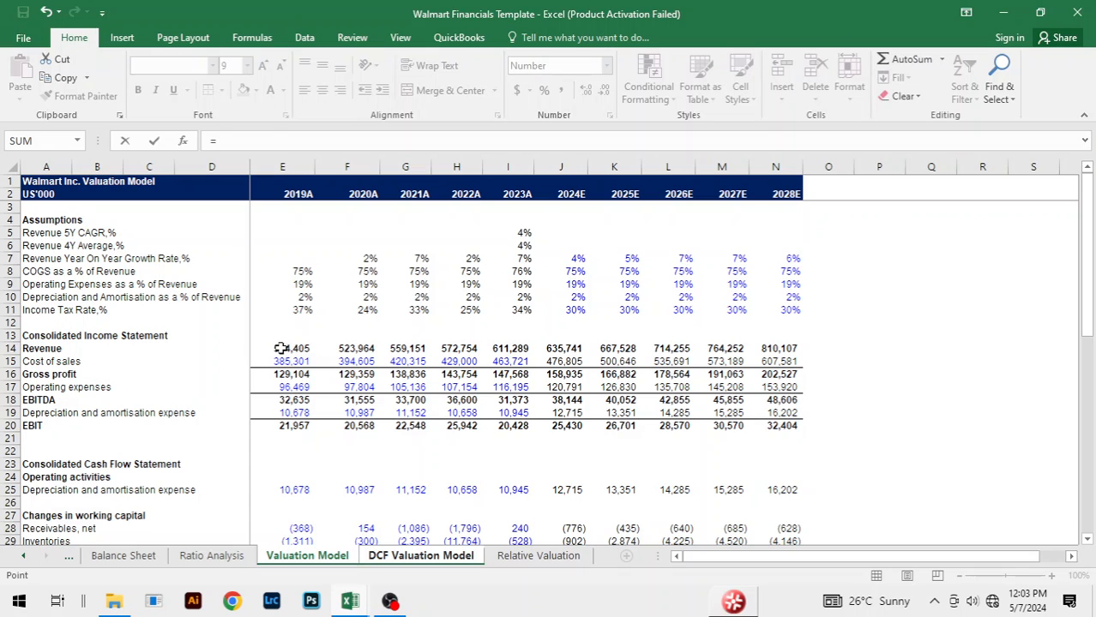
scroll(682, 341, down, 5)
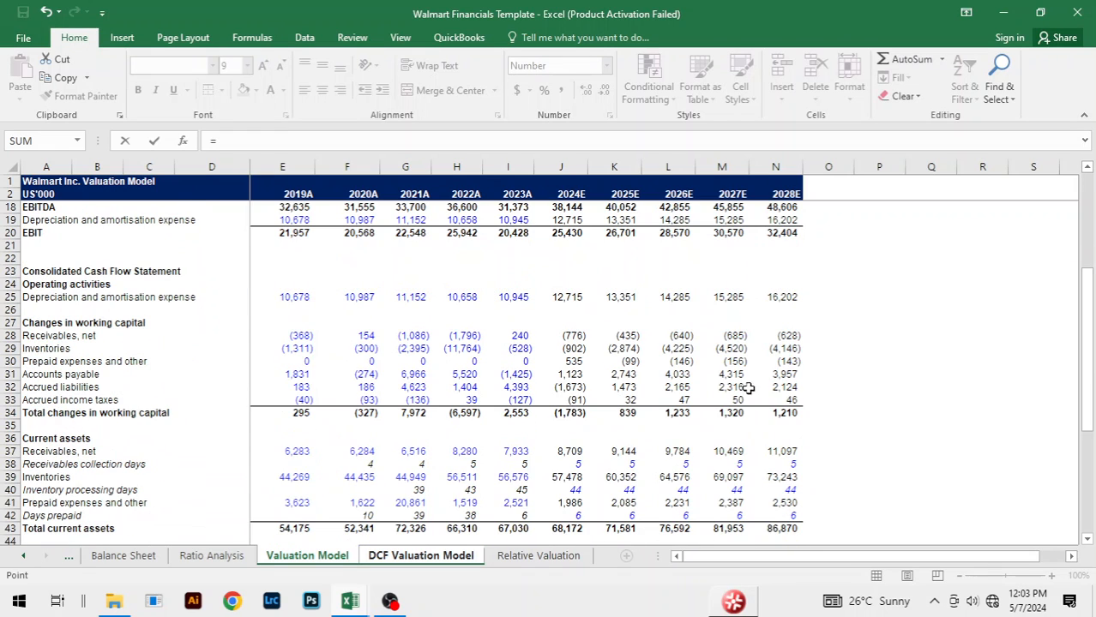
click(572, 414)
key(Return)
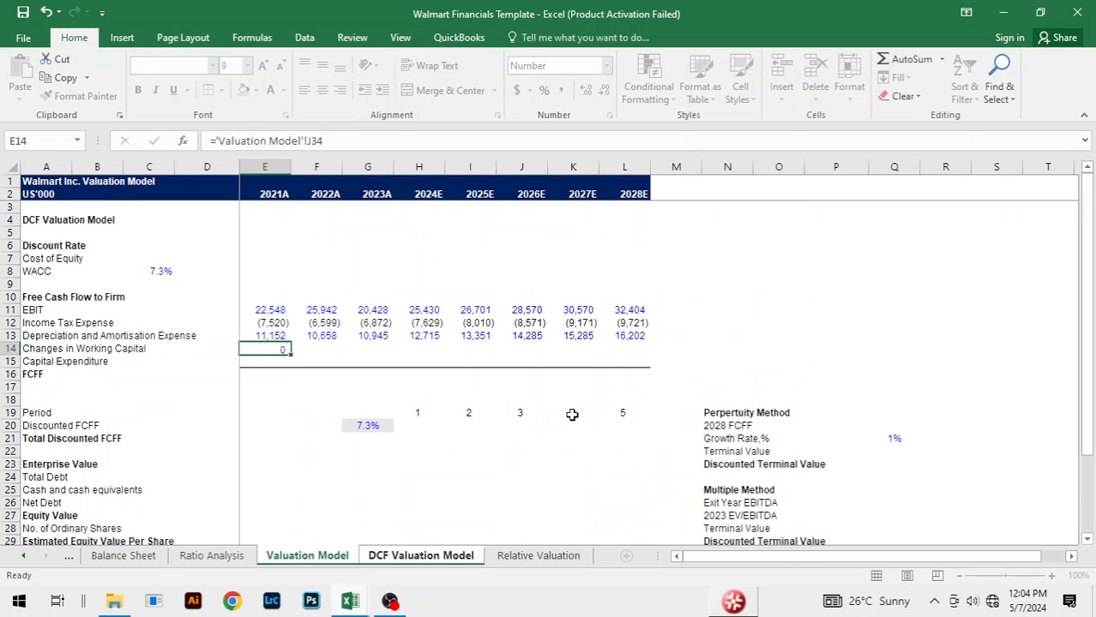
key(Up)
key(shift+Right)
key(shift+Right)
key(shift+Right)
key(shift+Right)
key(shift+Right)
key(shift+Right)
key(shift+Right)
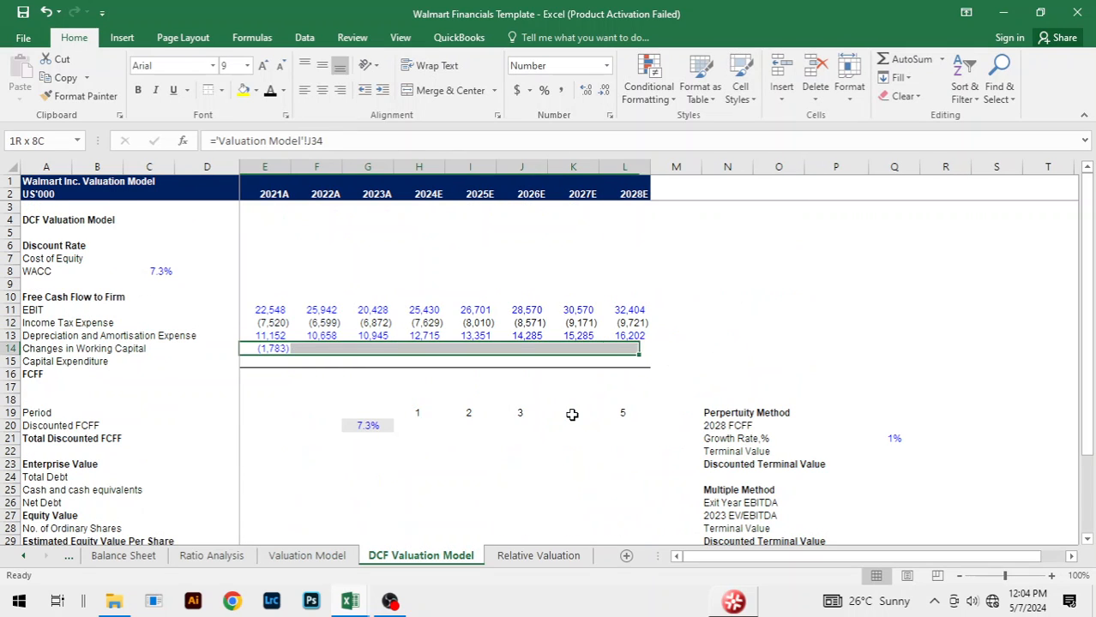
key(Left)
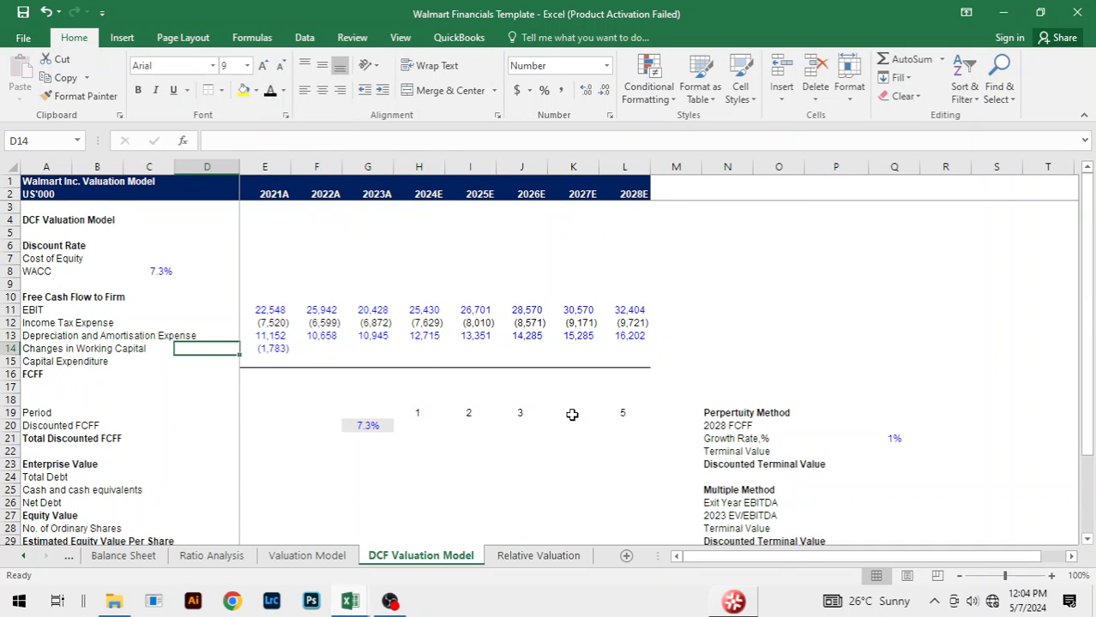
Step: Link the 2021A changes in working capital in E14 to the Valuation Model sheet with ='Valuation Model'!G34
key(Right)
text(=)
key(ctrl+Page_Up)
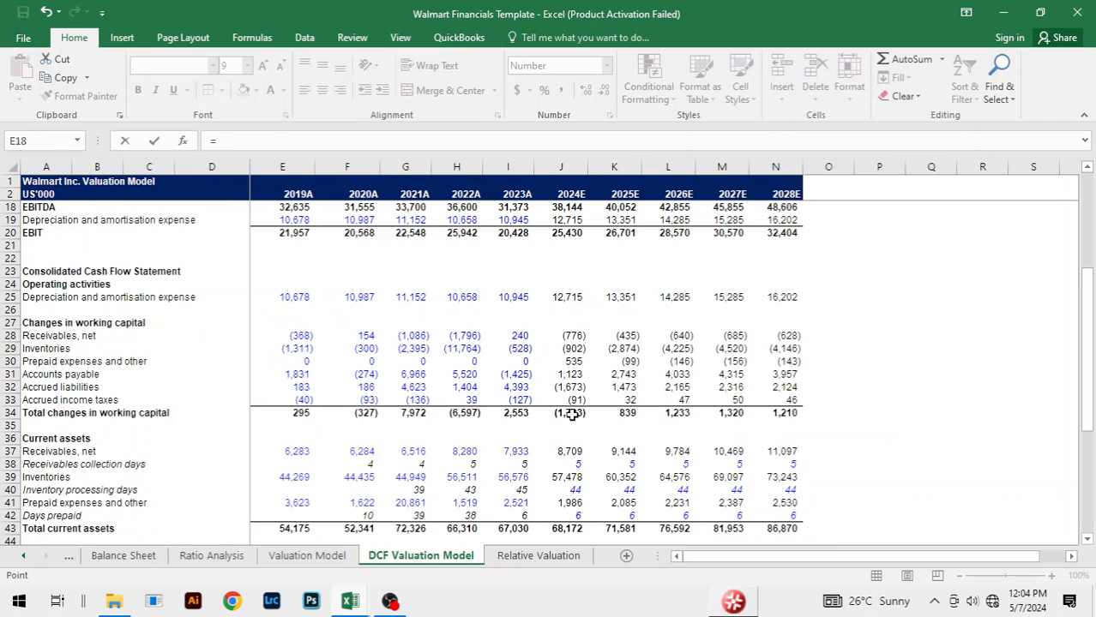
click(420, 409)
key(Return)
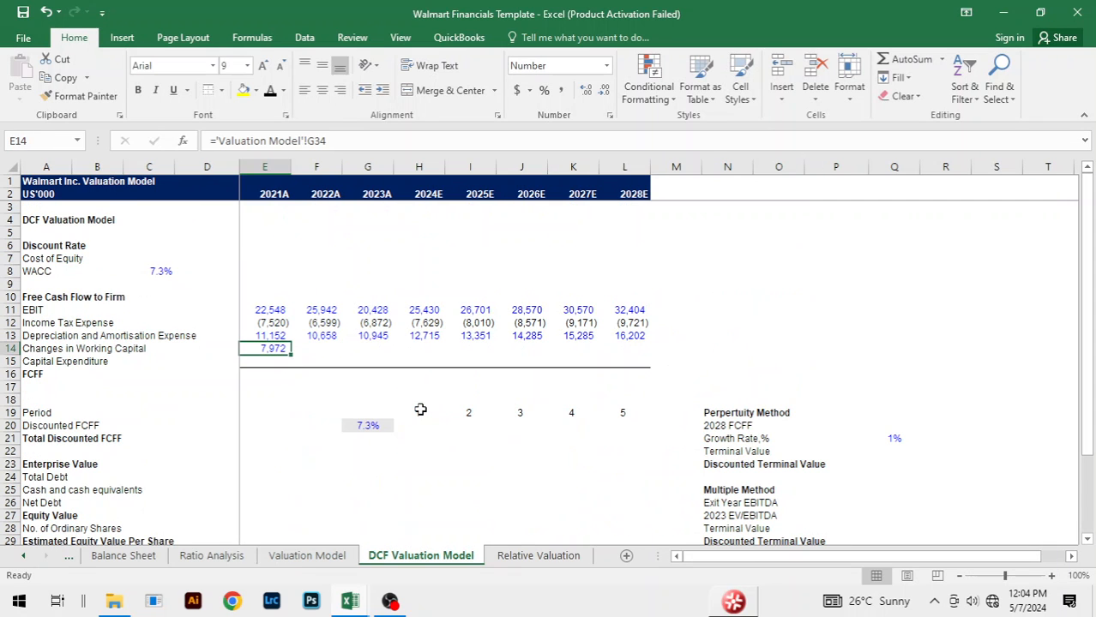
Step: Fill the changes in working capital link from E14 across all years to 2028E, through L14
key(shift+Right)
key(shift+Right)
key(shift+Right)
key(shift+Right)
key(shift+Right)
key(shift+Right)
key(shift+Right)
key(ctrl+r)
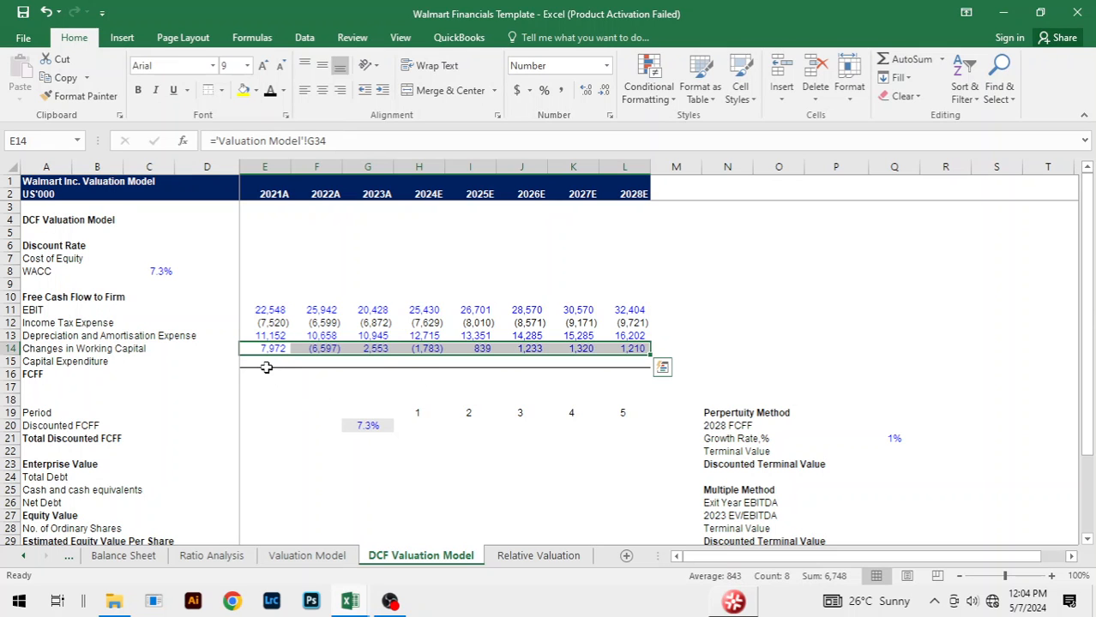
Step: Link the 2021A capital expenditure in E15 to the Valuation Model sheet with ='Valuation Model'!G58
click(271, 362)
text(=)
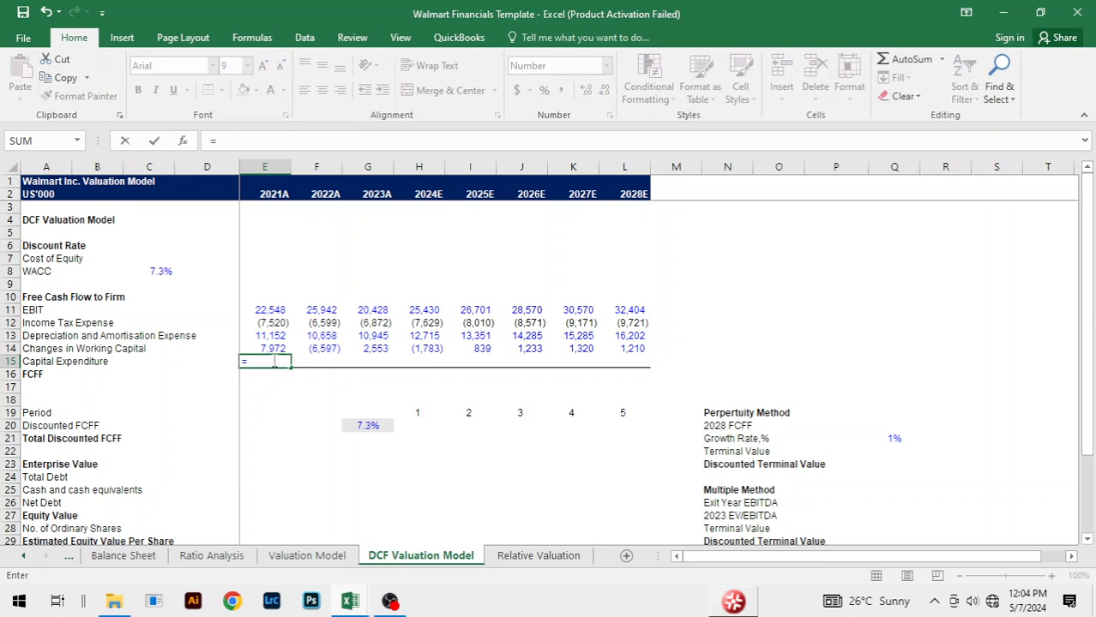
key(ctrl+Page_Up)
scroll(386, 360, down, 10)
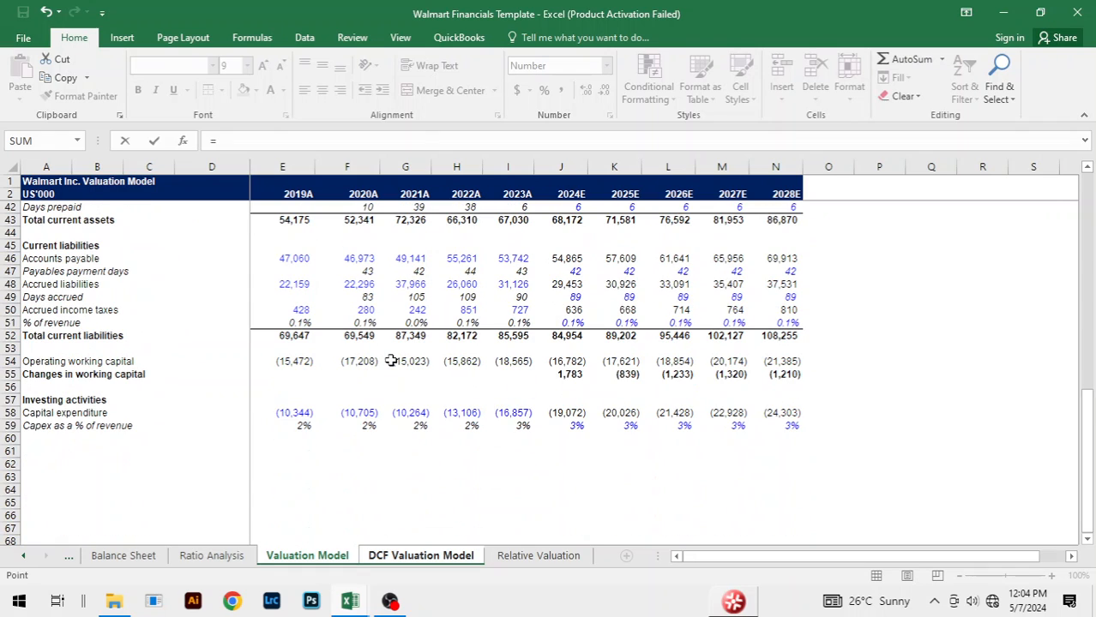
click(416, 412)
key(Return)
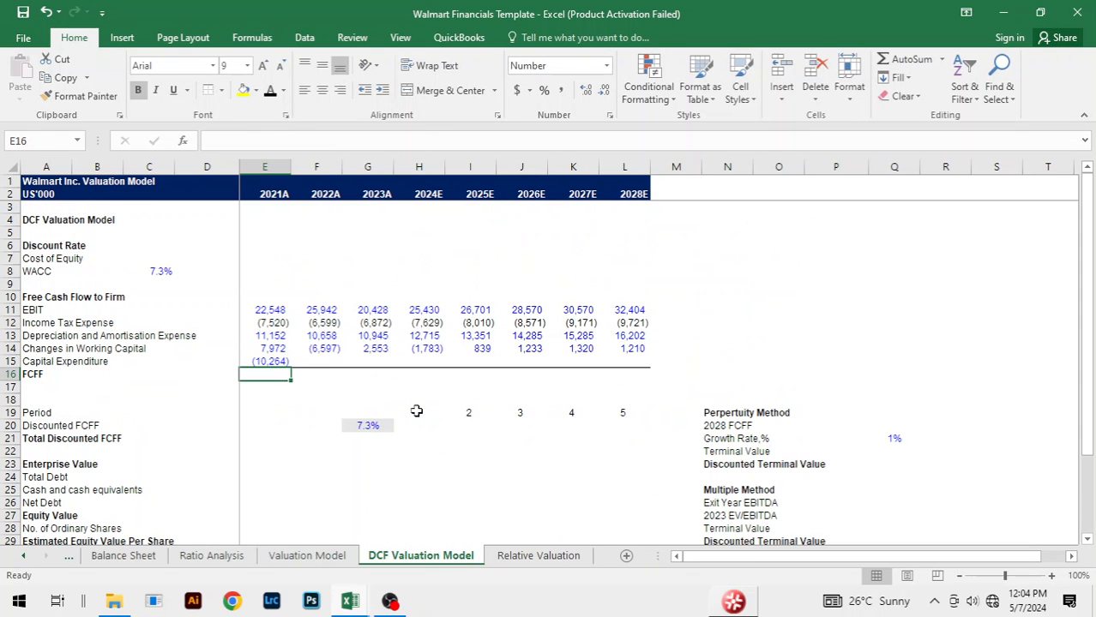
Step: Fill the capital expenditure link from E15 across all years to 2028E, through L15
key(Up)
key(shift+Right)
key(shift+Right)
key(shift+Right)
key(shift+Right)
key(shift+Right)
key(shift+Right)
key(shift+Right)
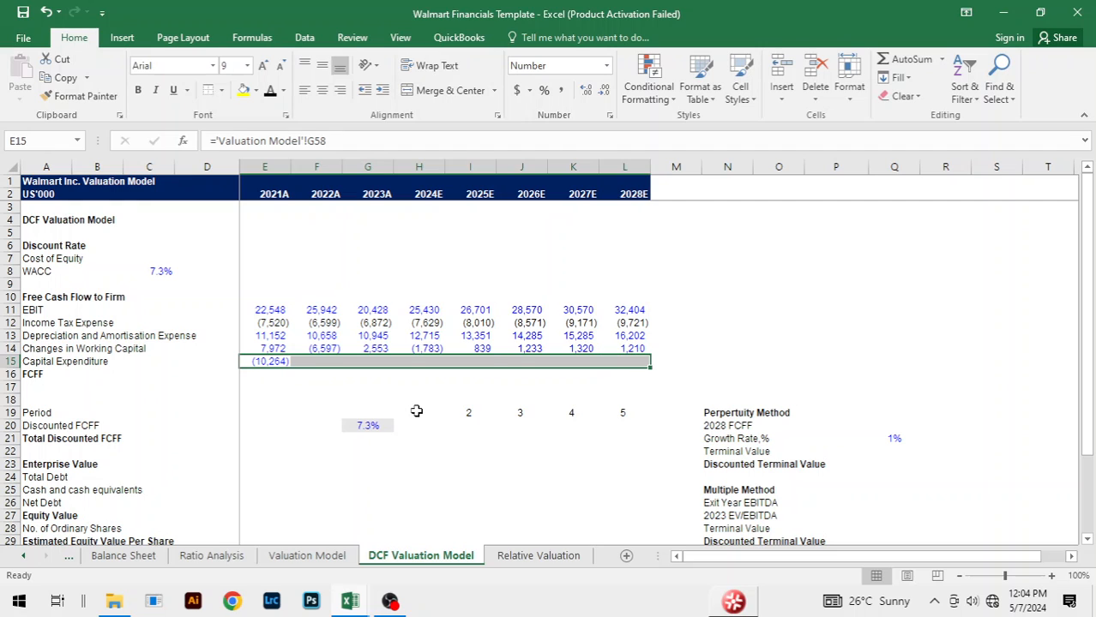
key(ctrl+r)
Step: Total the 2021A FCFF in E16 with =SUM(E11:E15) and fill it across to 2028E, through L16
key(Down)
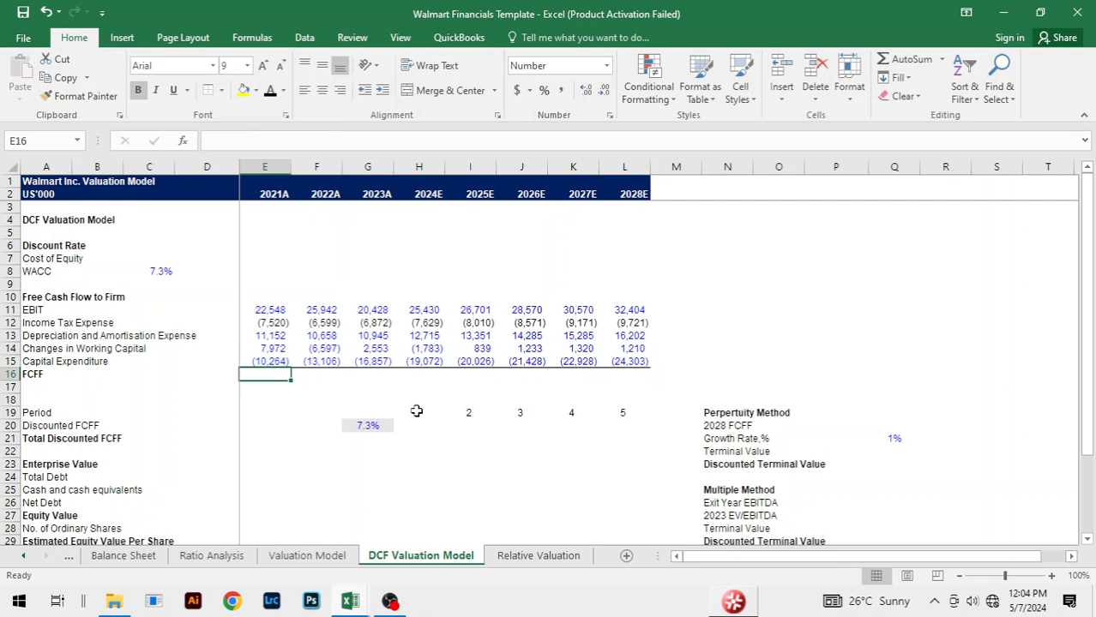
key(alt+equal)
key(Return)
key(Up)
key(shift+Right)
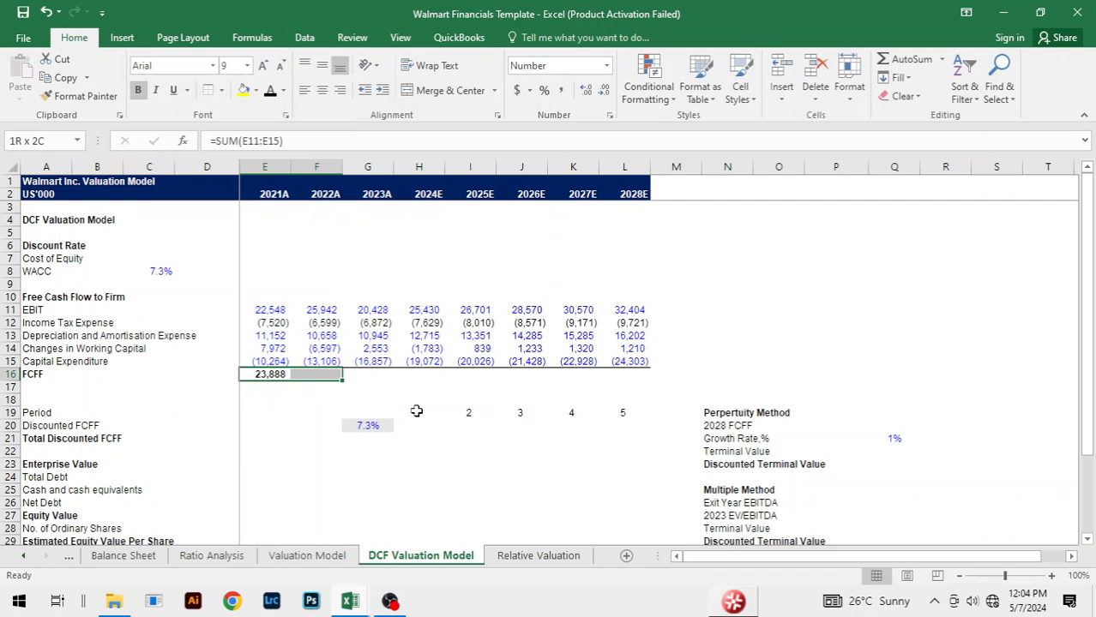
key(shift+Right)
key(shift+Right)
key(shift+Right)
key(shift+Right)
key(shift+Right)
key(shift+Right)
key(ctrl+r)
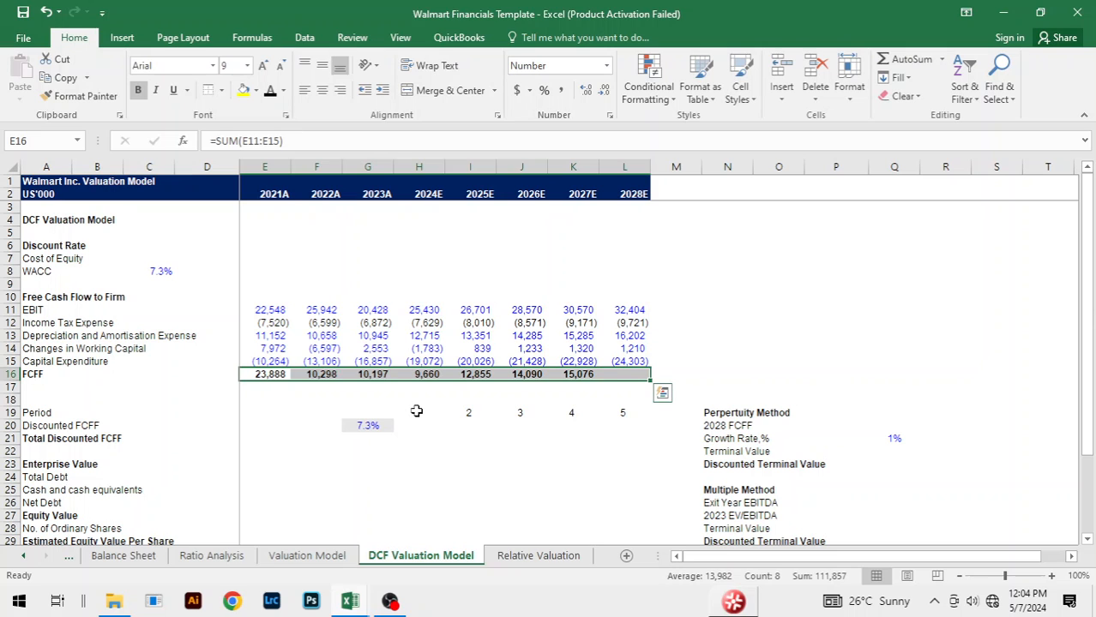
click(747, 337)
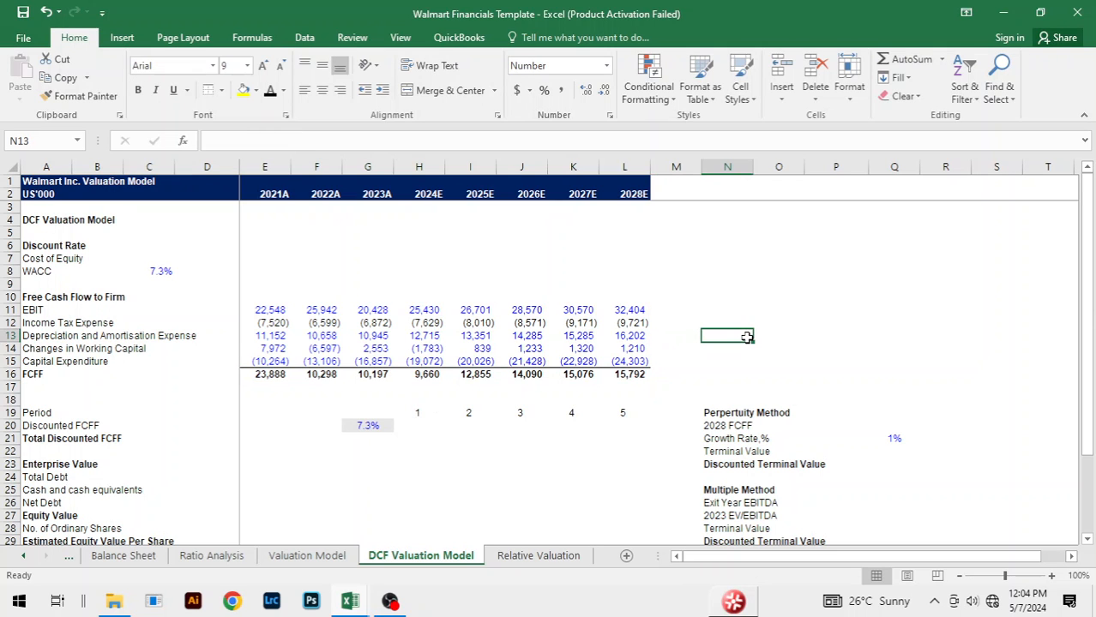
Step: Compare the 2028E FCFF, capital expenditure and working capital with the DCF Valuation Model sheet in the Walmart Financials Copy workbook
key(ctrl+Tab)
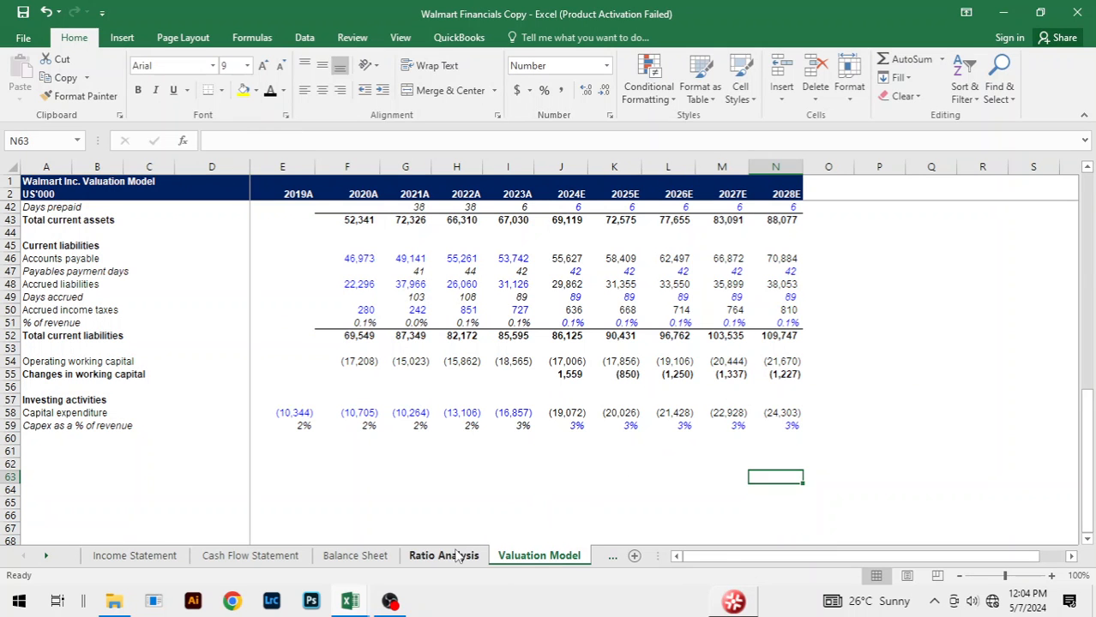
click(613, 555)
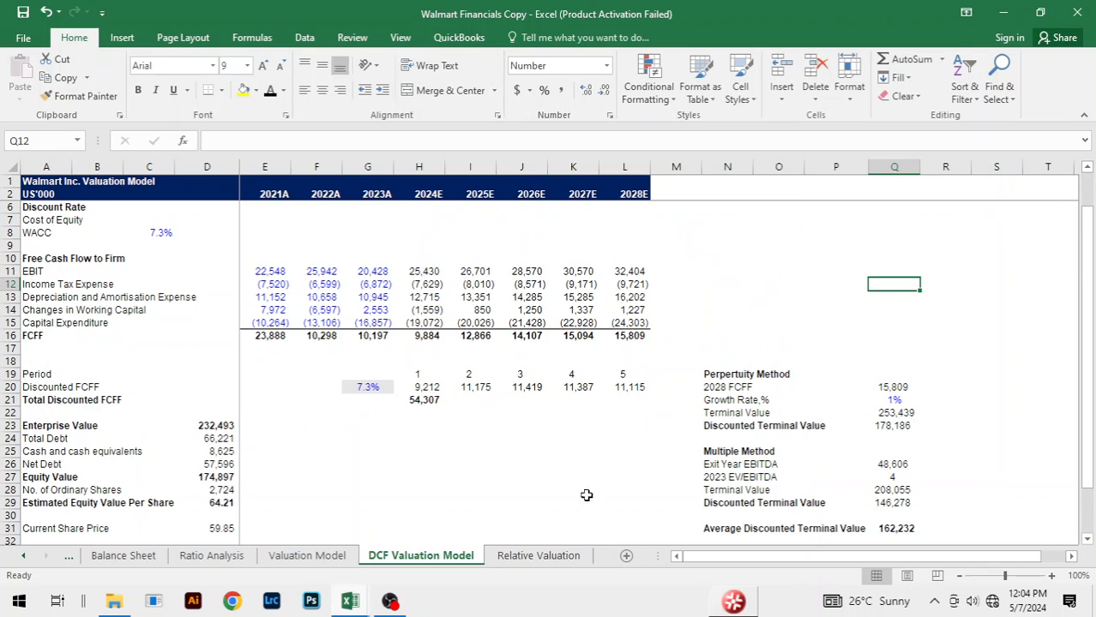
click(570, 458)
key(ctrl+Tab)
click(627, 377)
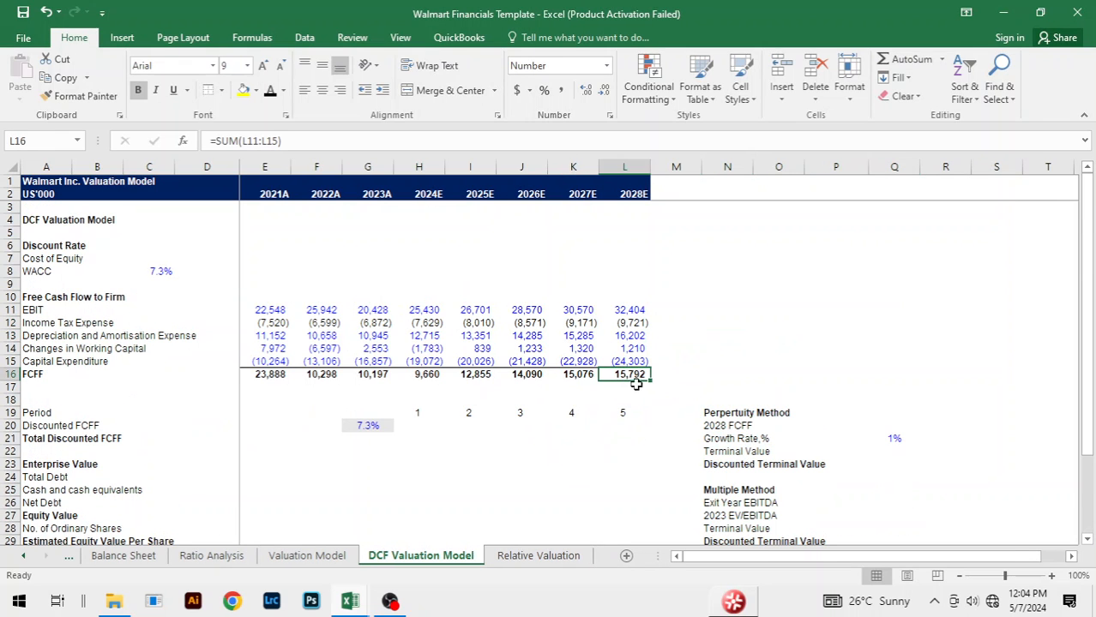
key(ctrl+Tab)
click(628, 310)
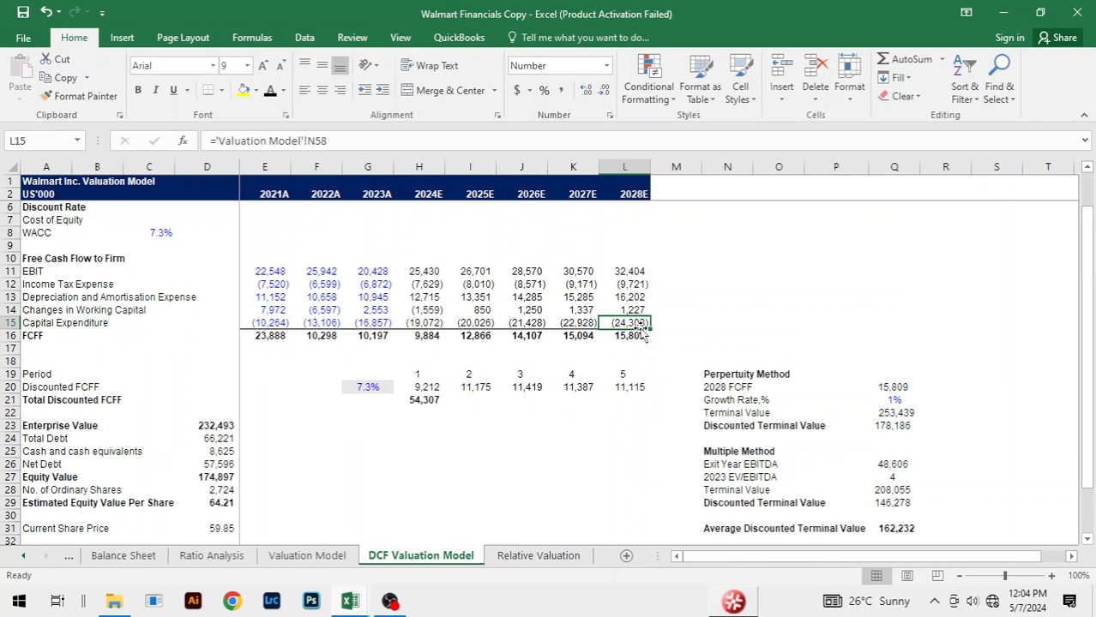
key(ctrl+Tab)
click(643, 349)
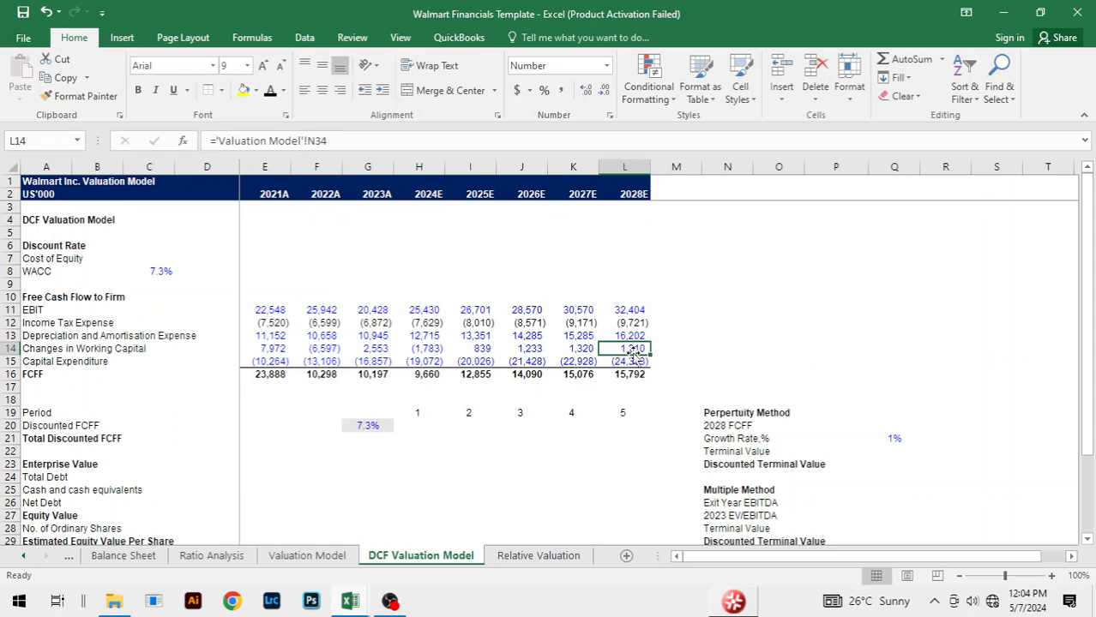
Step: Compare the 2028E depreciation, income tax expense and EBIT formulas and figures between the Walmart Financials Template and Copy workbooks
key(ctrl+Tab)
key(Up)
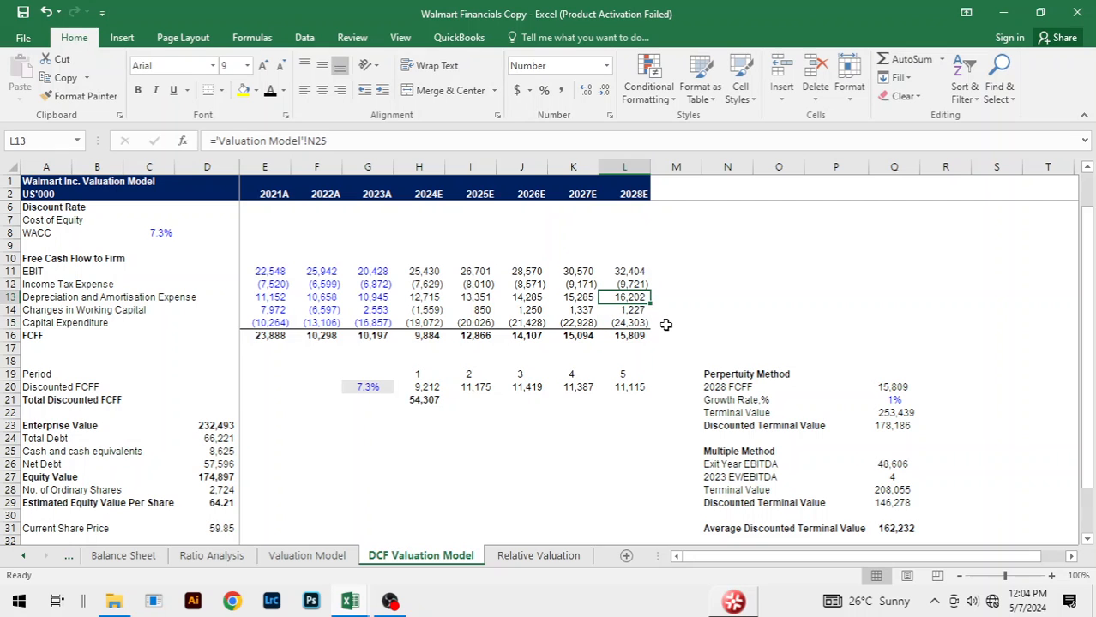
key(ctrl+Tab)
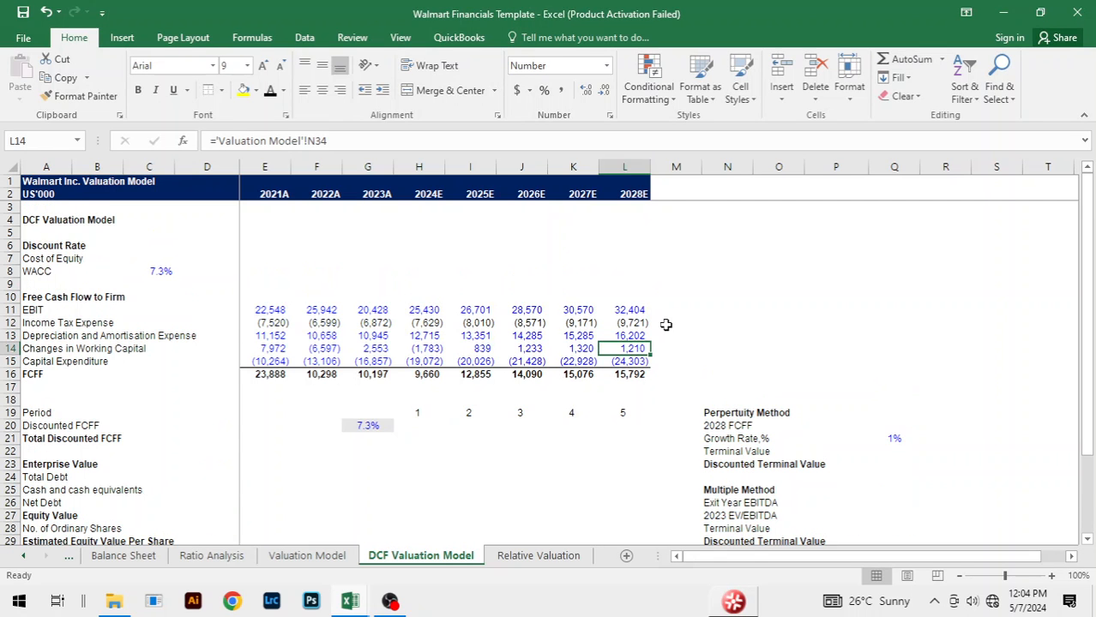
key(ctrl+Tab)
key(Up)
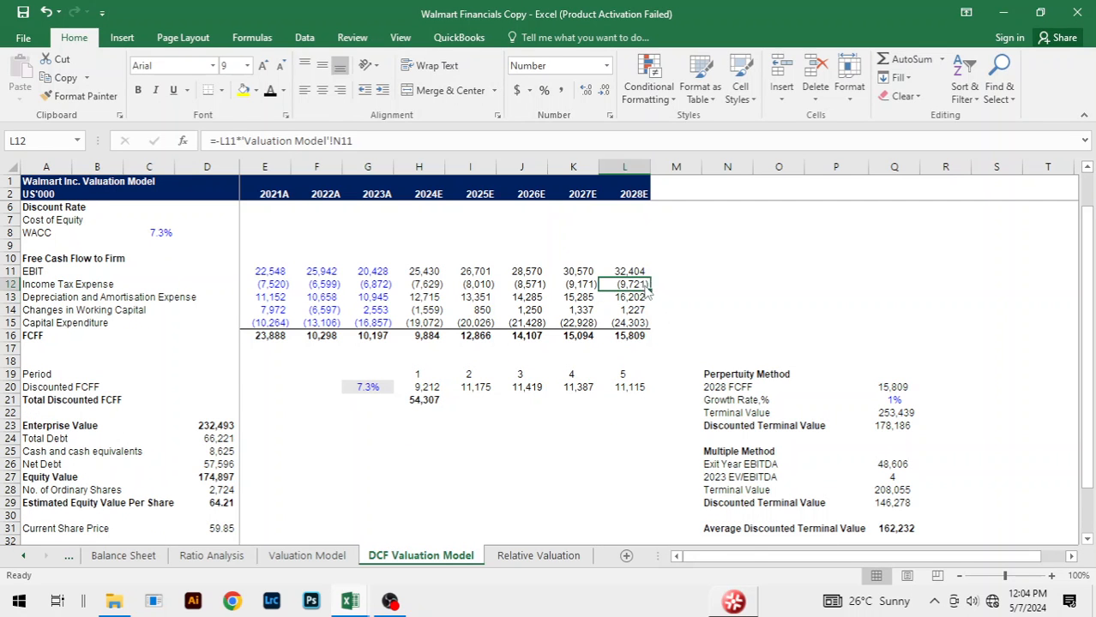
key(ctrl+Tab)
key(Up)
key(ctrl+Tab)
key(Up)
key(ctrl+Tab)
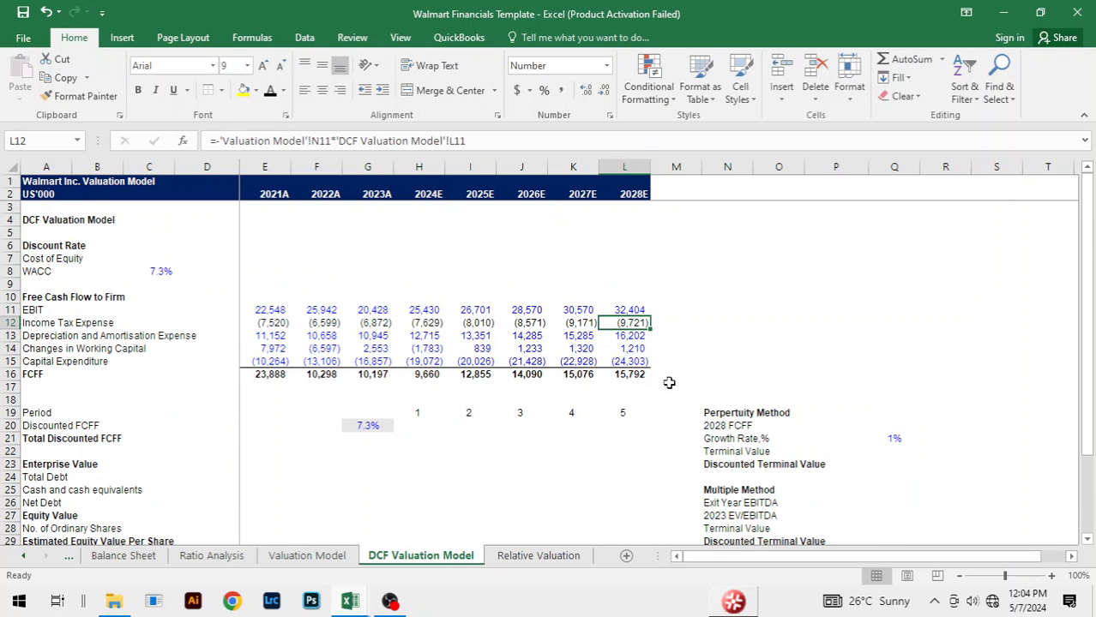
click(631, 350)
key(ctrl+Tab)
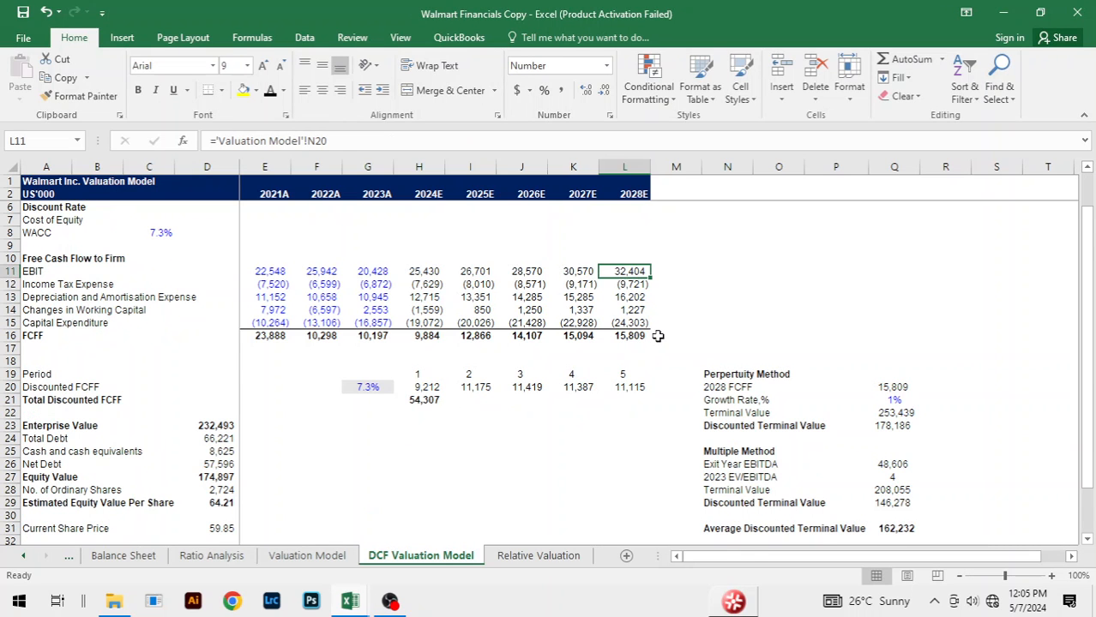
key(ctrl+Tab)
click(423, 375)
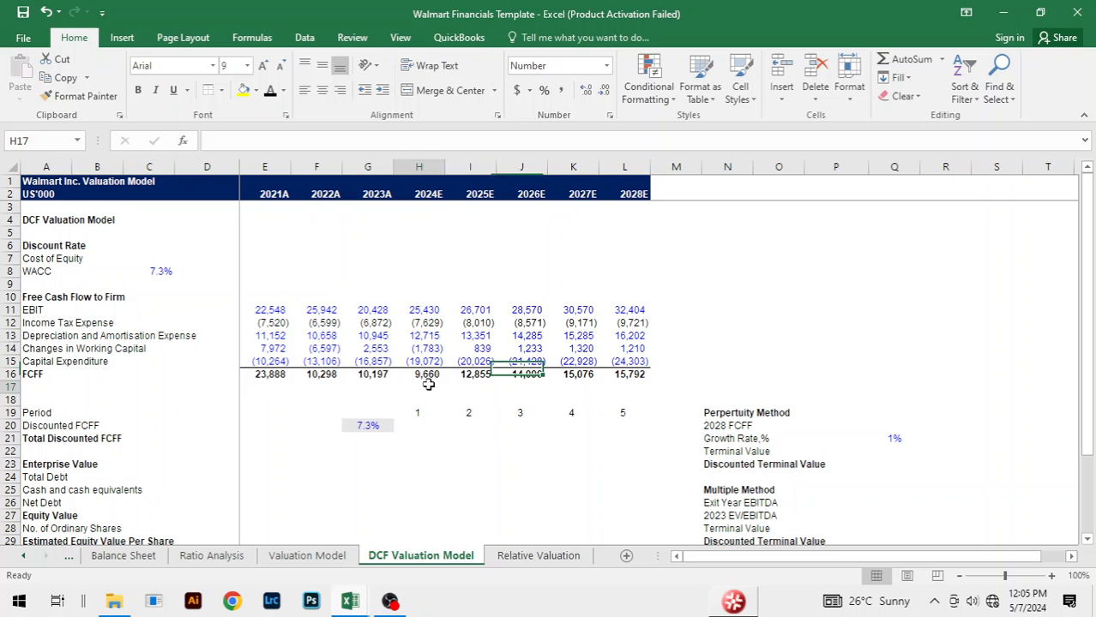
click(730, 364)
click(674, 314)
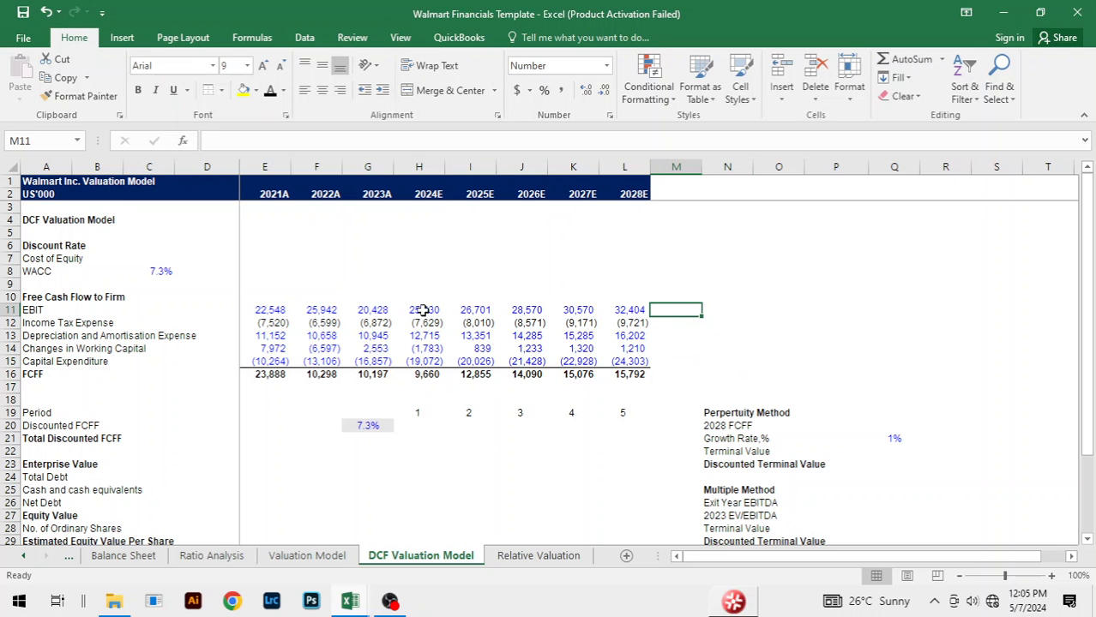
click(463, 475)
Step: Discount the 2024E FCFF in H20 with =H16/(1+$G$20)^H19
scroll(520, 439, down, 2)
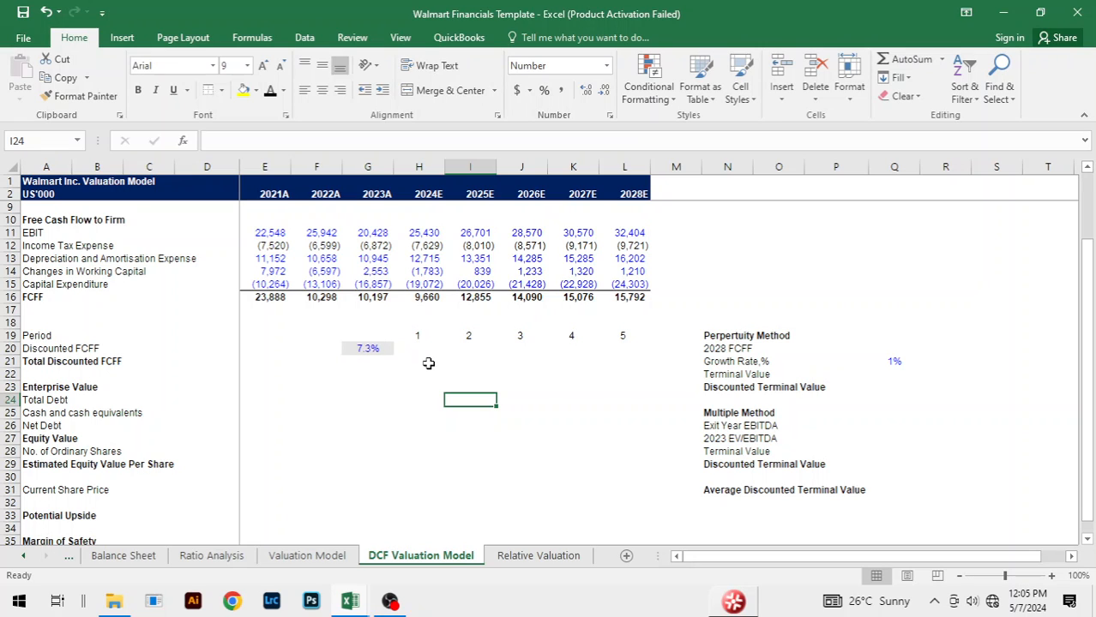
click(865, 285)
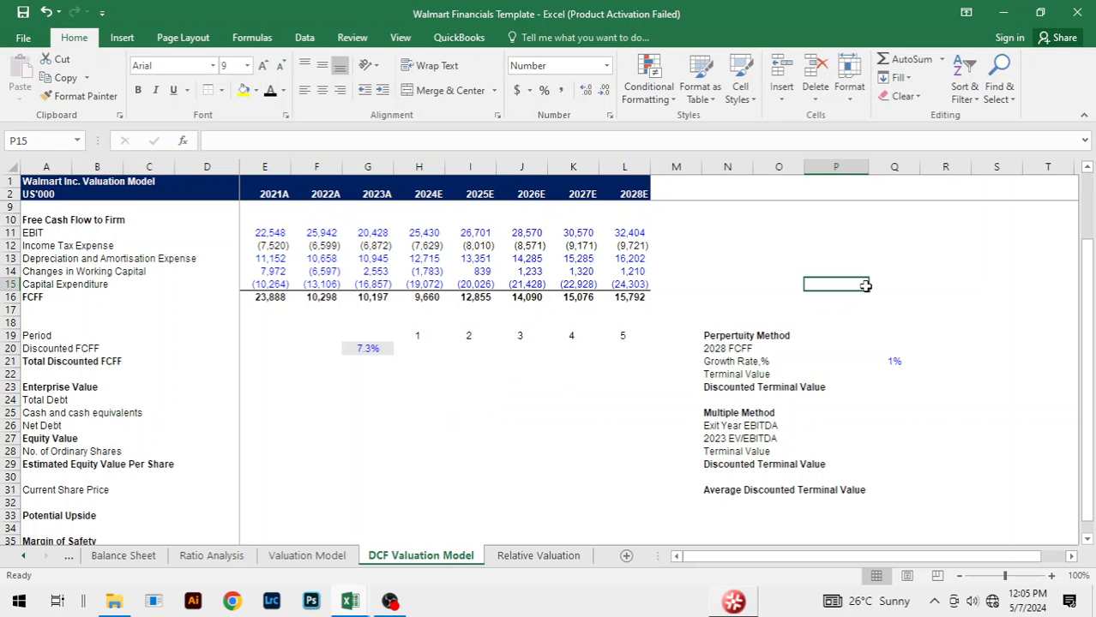
click(421, 348)
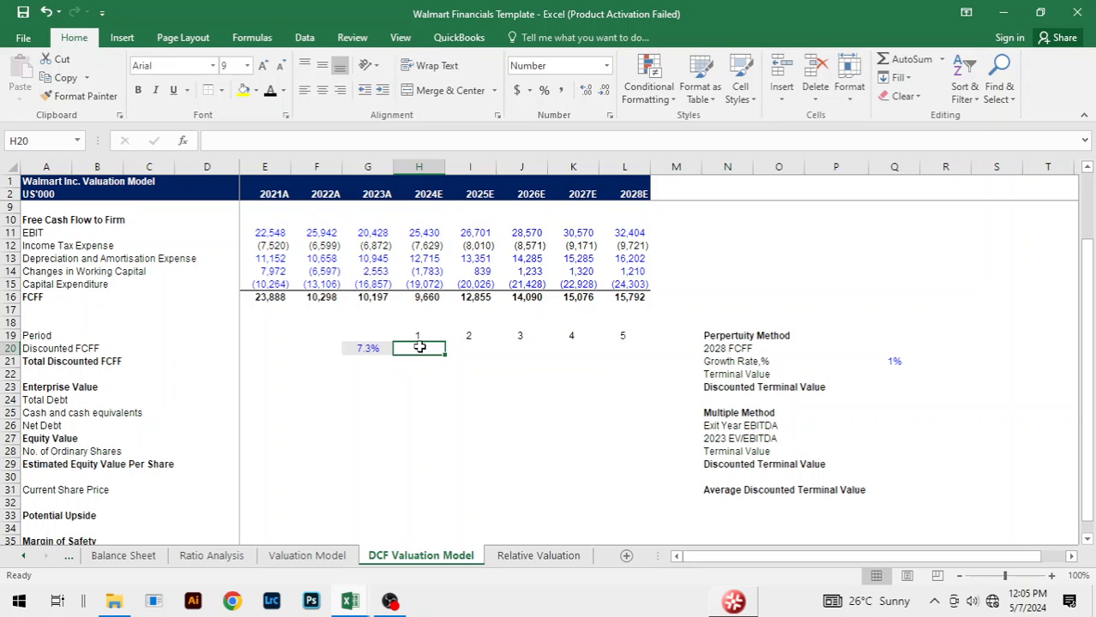
text(=)
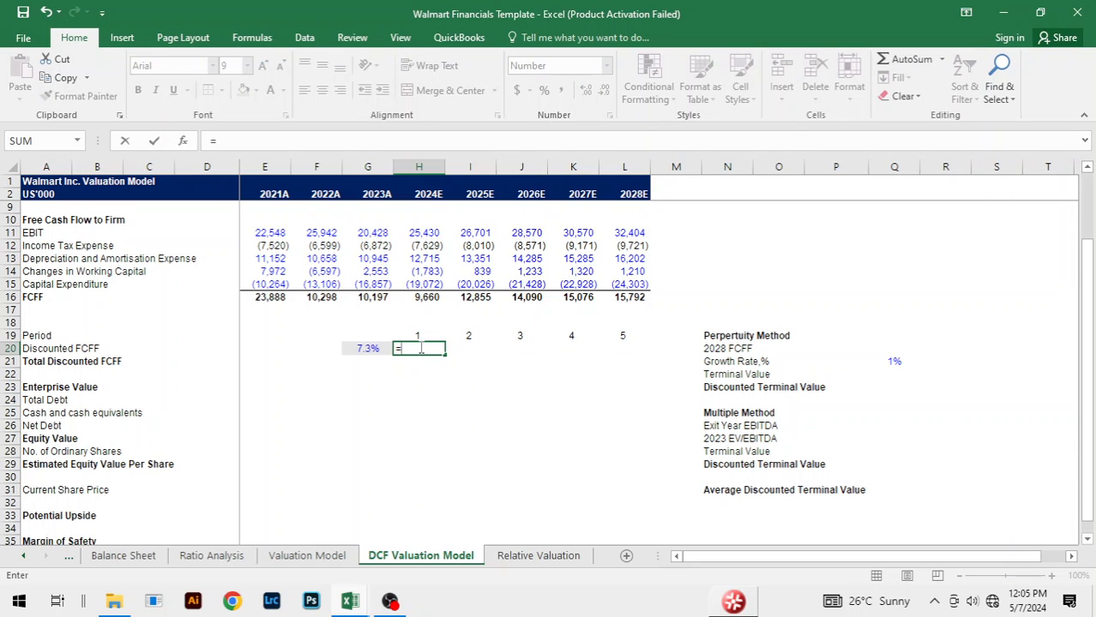
key(Up)
key(Up)
key(Up)
key(Up)
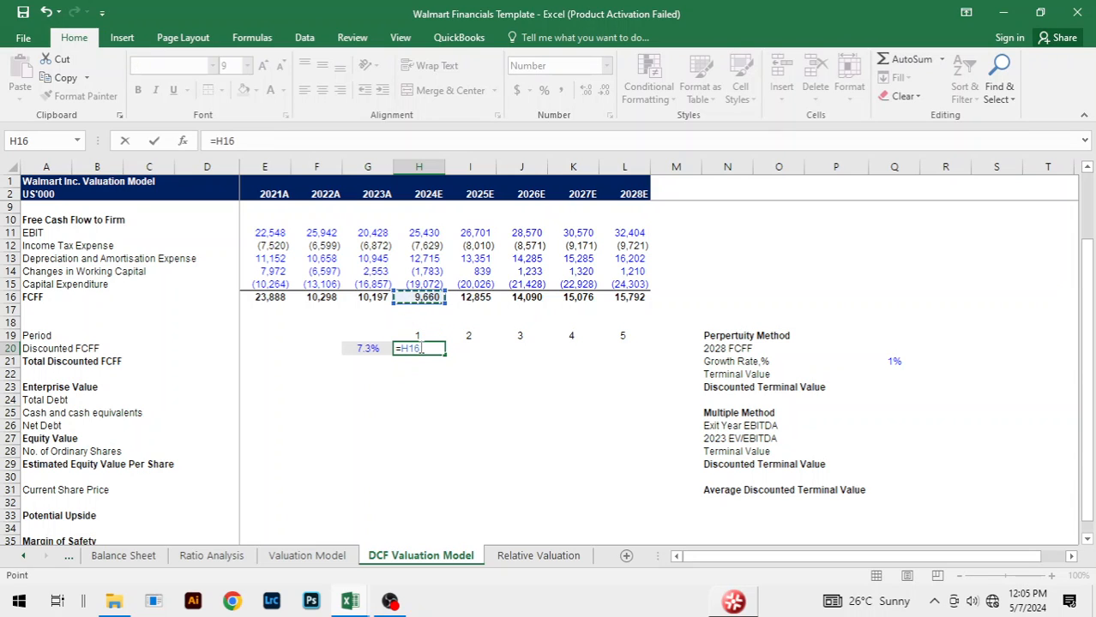
text(/(1+)
key(Left)
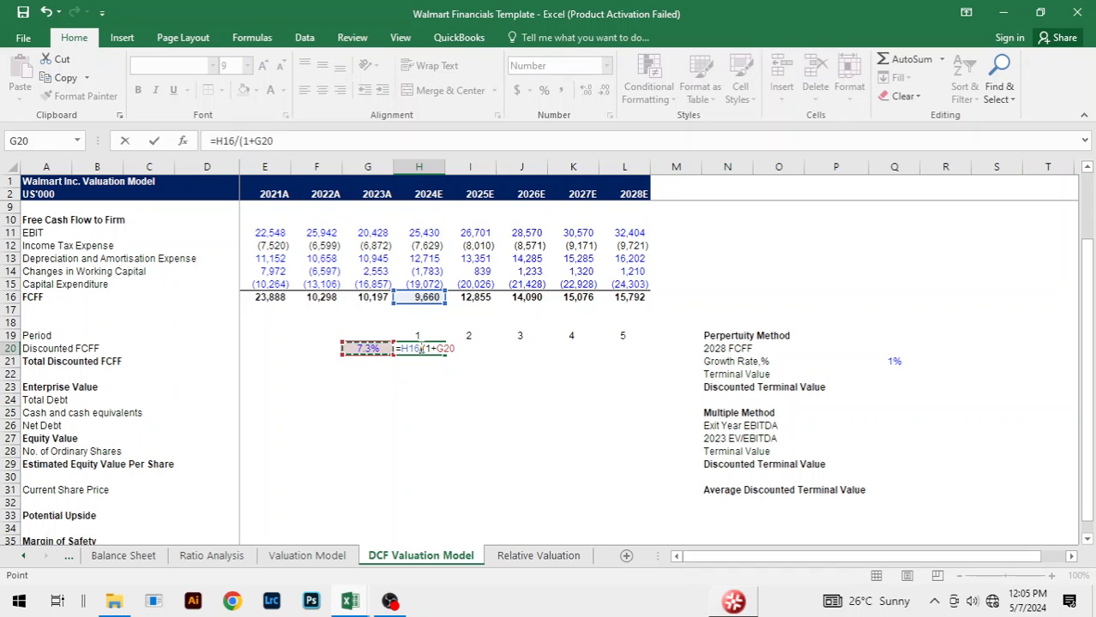
key(F4)
text())
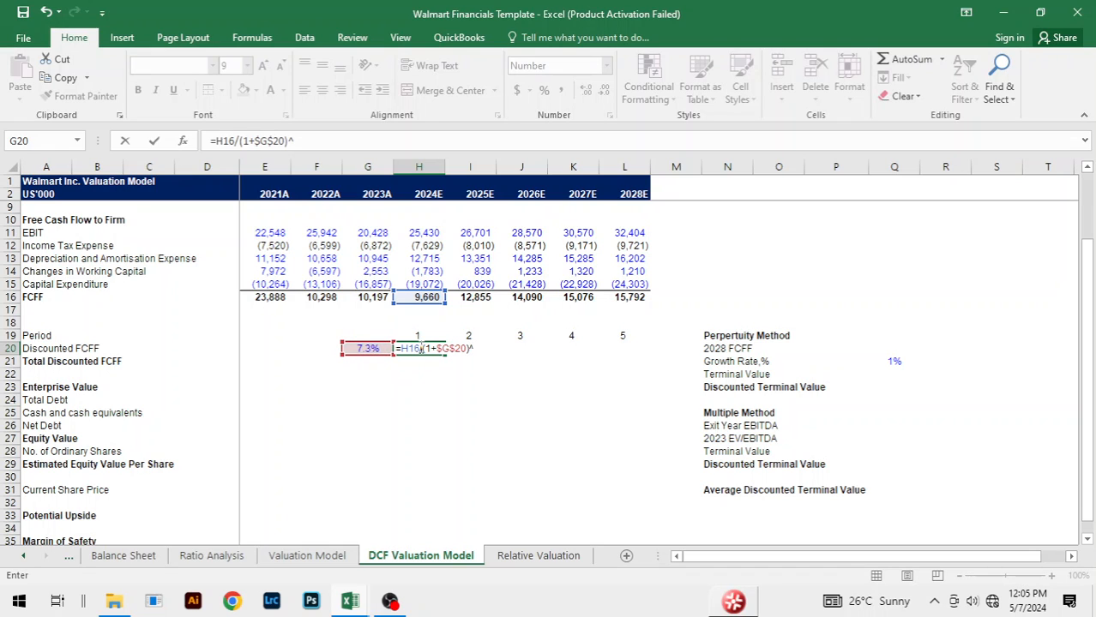
text(^)
key(Up)
key(ctrl+Return)
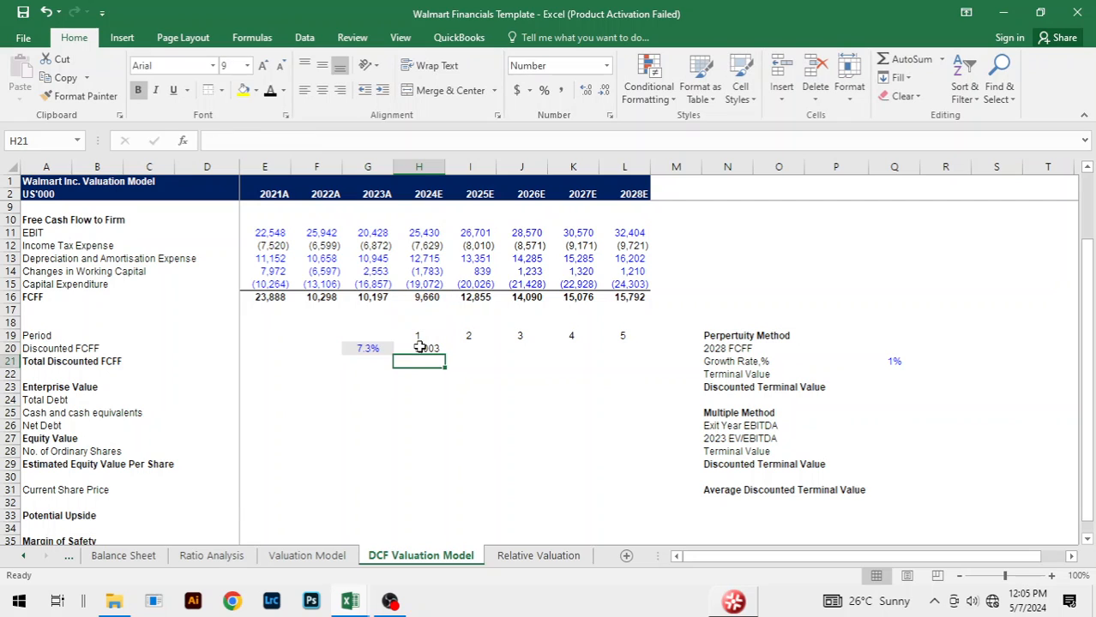
Step: Fill the discounted FCFF formula from H20 across to 2028E, through L20
key(shift+Right)
key(shift+Right)
key(shift+Right)
key(shift+Right)
key(ctrl+r)
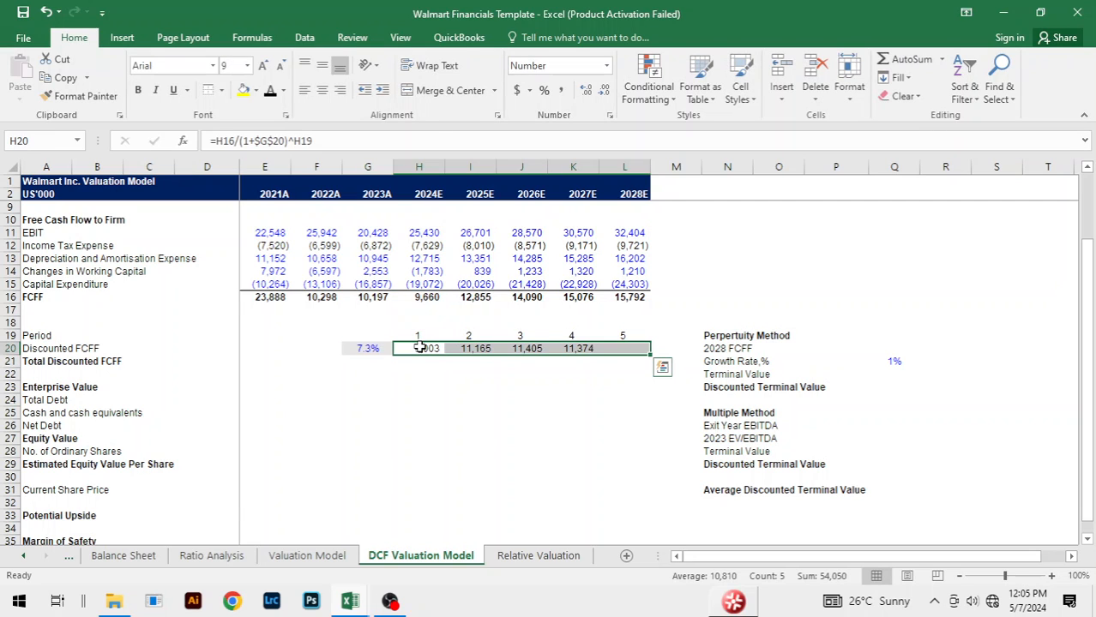
click(833, 310)
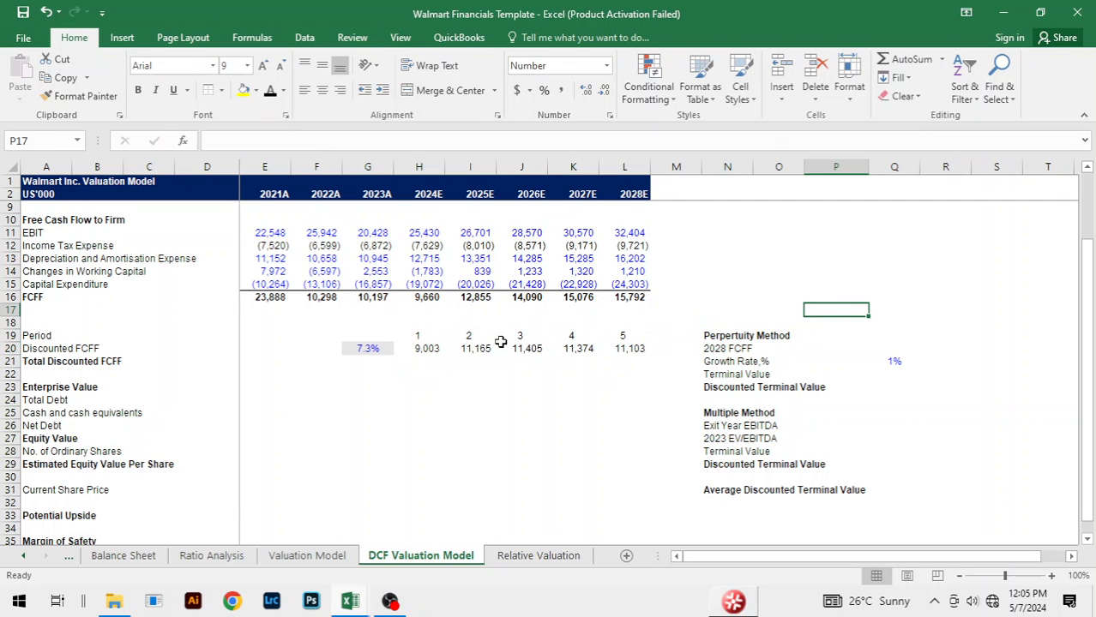
Step: Total the discounted FCFF for 2024E to 2028E in H21 with =SUM(H20:L20)
click(418, 365)
text(=SUM)
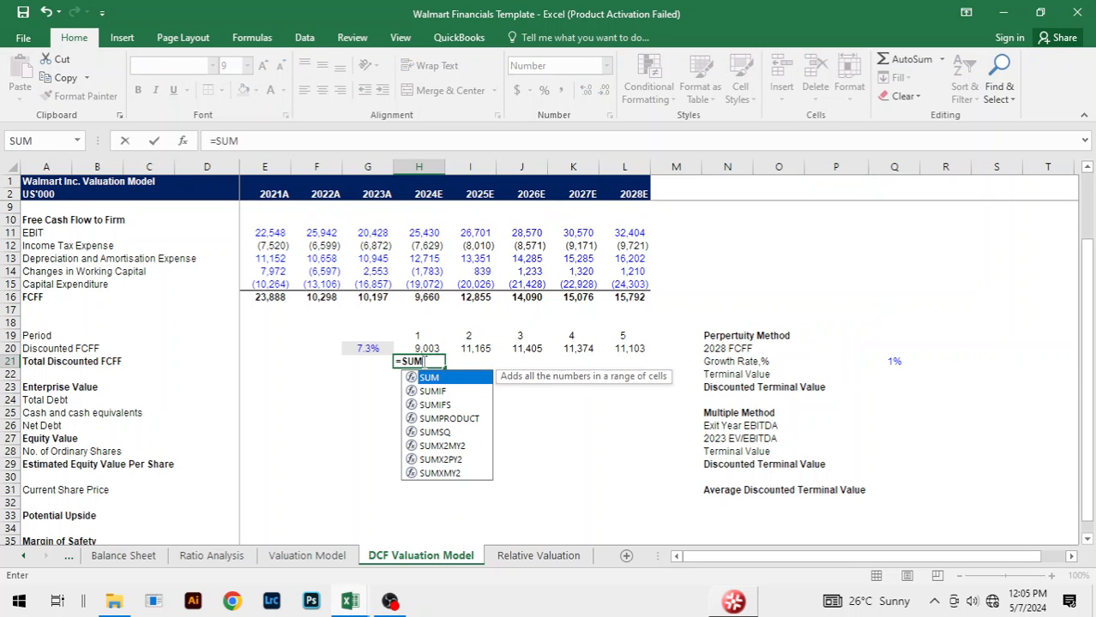
text(()
key(Up)
key(ctrl+shift+Right)
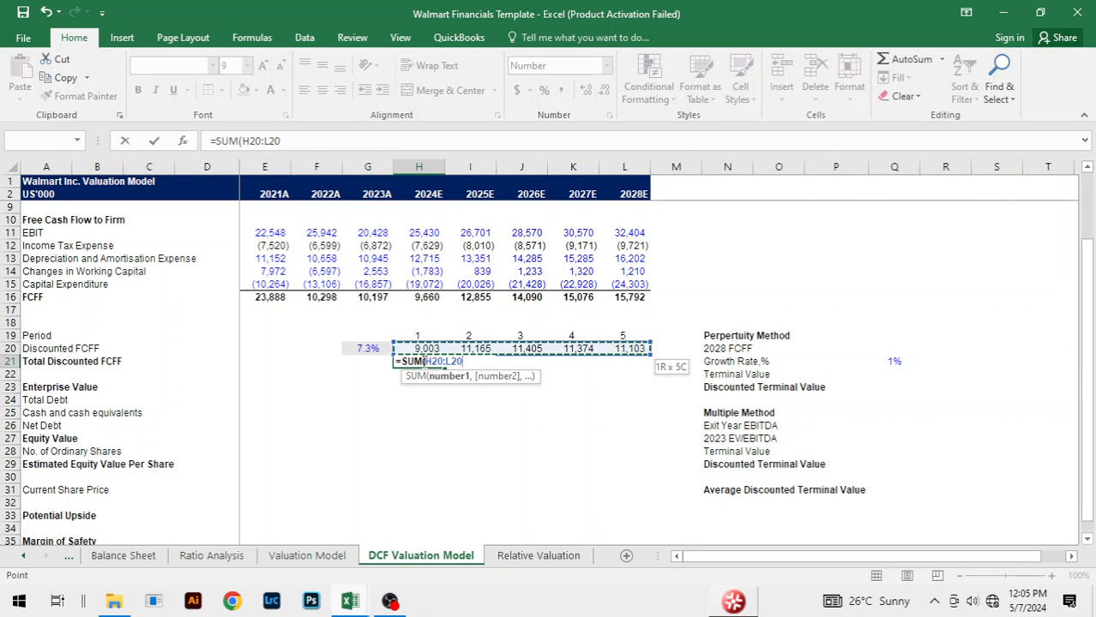
key(Return)
click(550, 361)
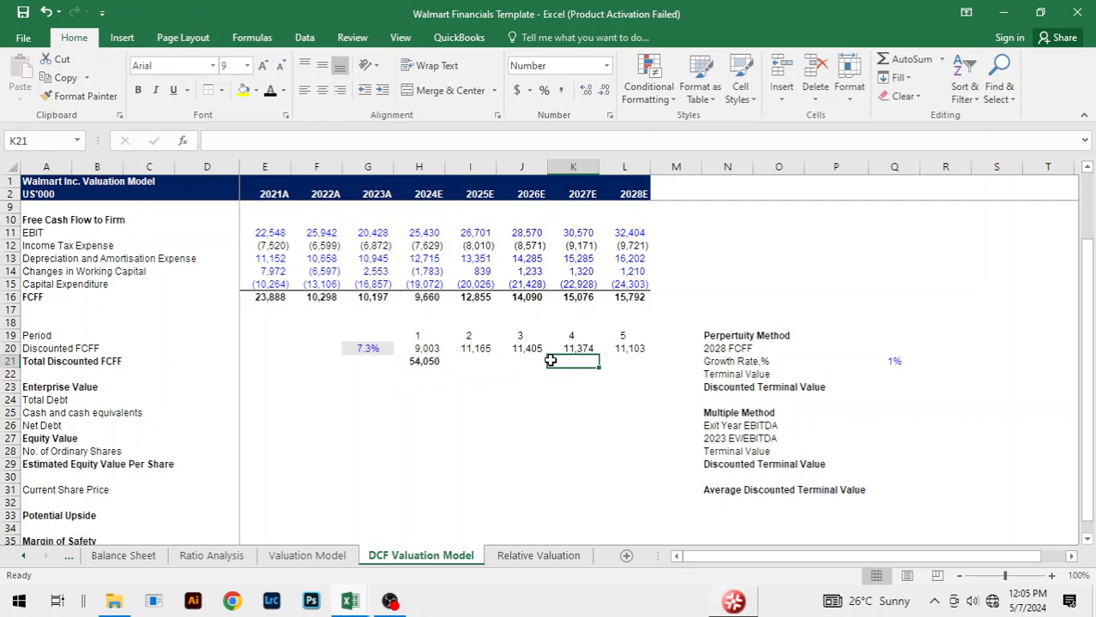
Step: Link the Perpetuity Method's 2028 FCFF in Q20 to the 2028E FCFF in L16
click(798, 348)
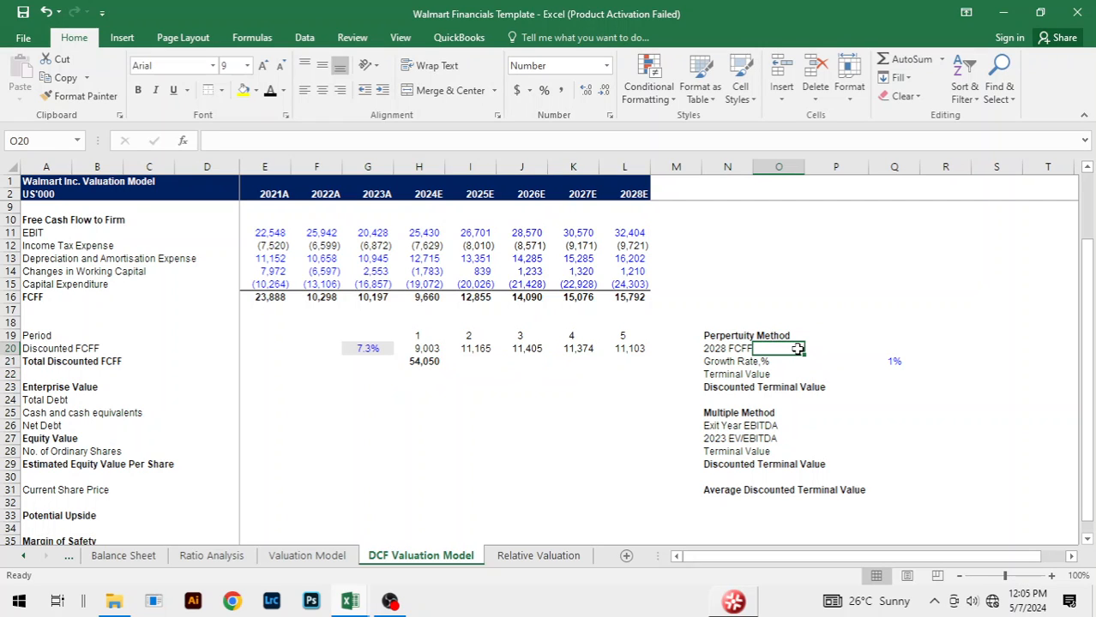
key(Right)
key(Right)
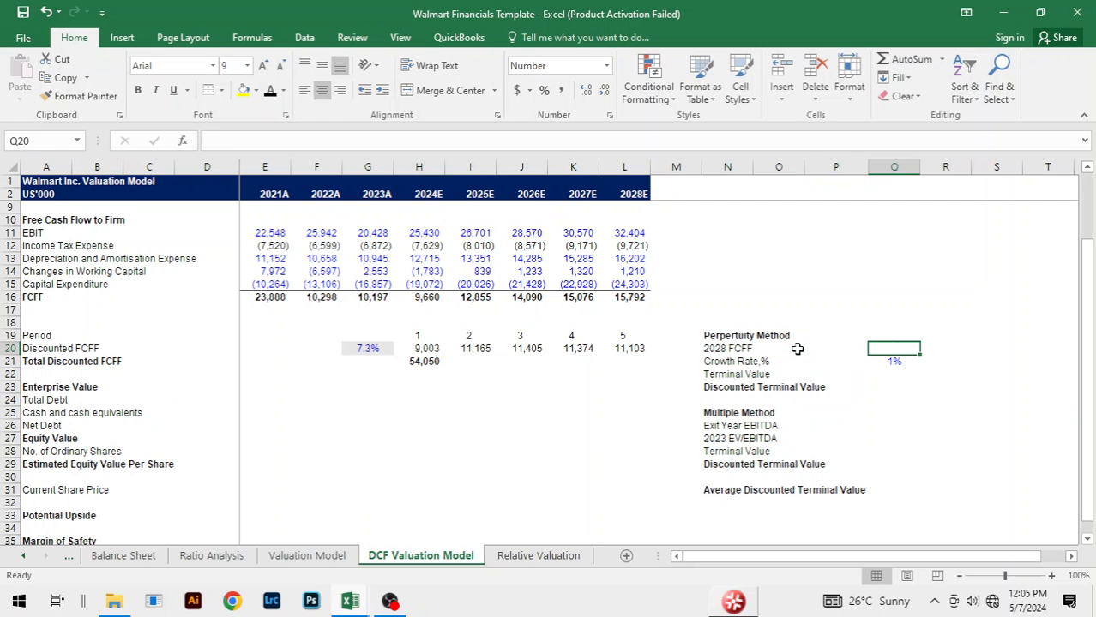
text(=)
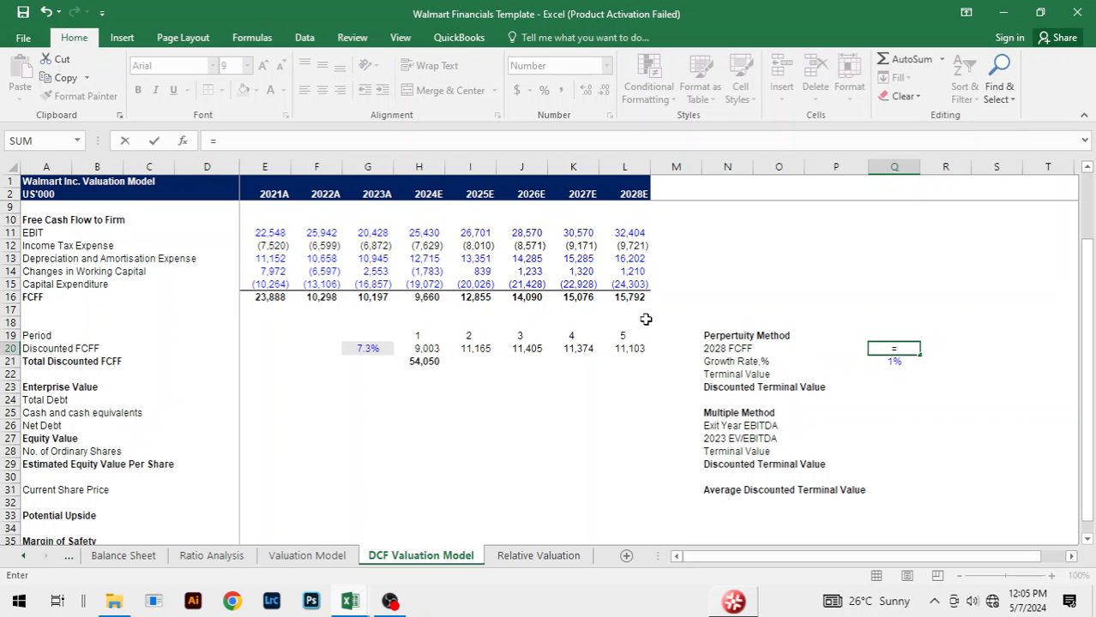
click(625, 297)
key(Return)
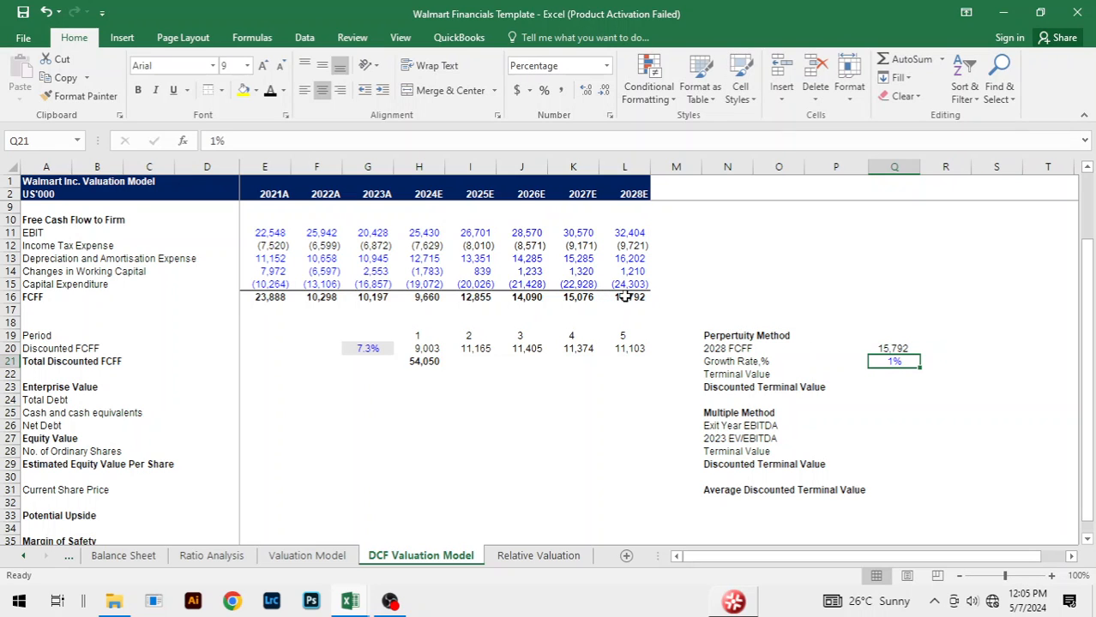
Step: Calculate the Perpetuity Method's terminal value in Q22 with =Q20*(1+Q21)/(G20-Q21)
click(891, 377)
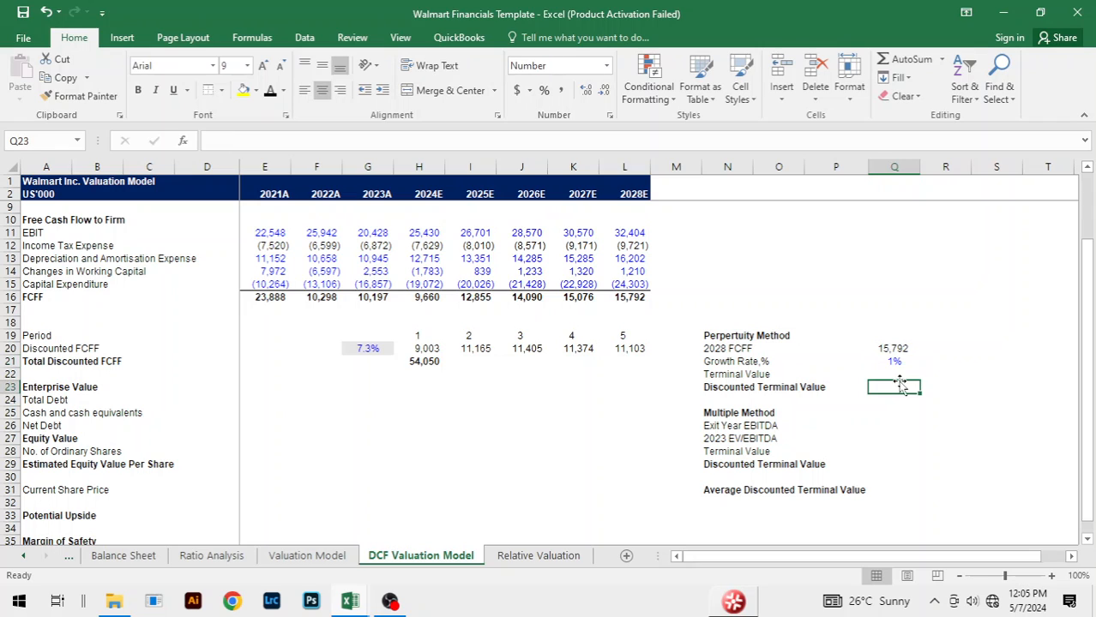
text(=)
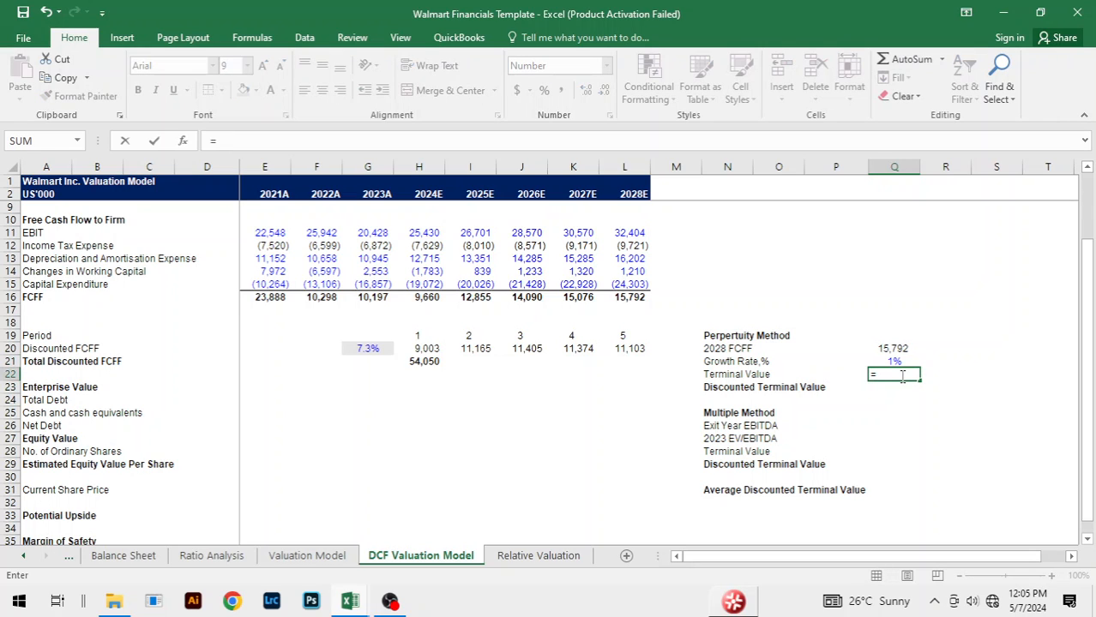
key(Up)
key(Up)
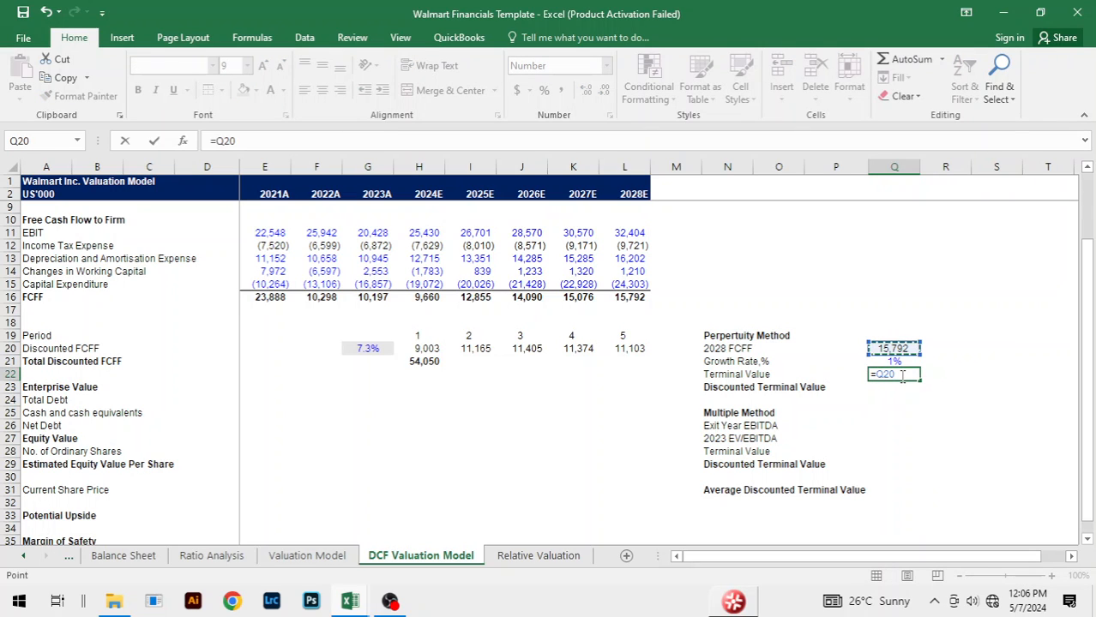
text(*(1+)
key(Up)
text())
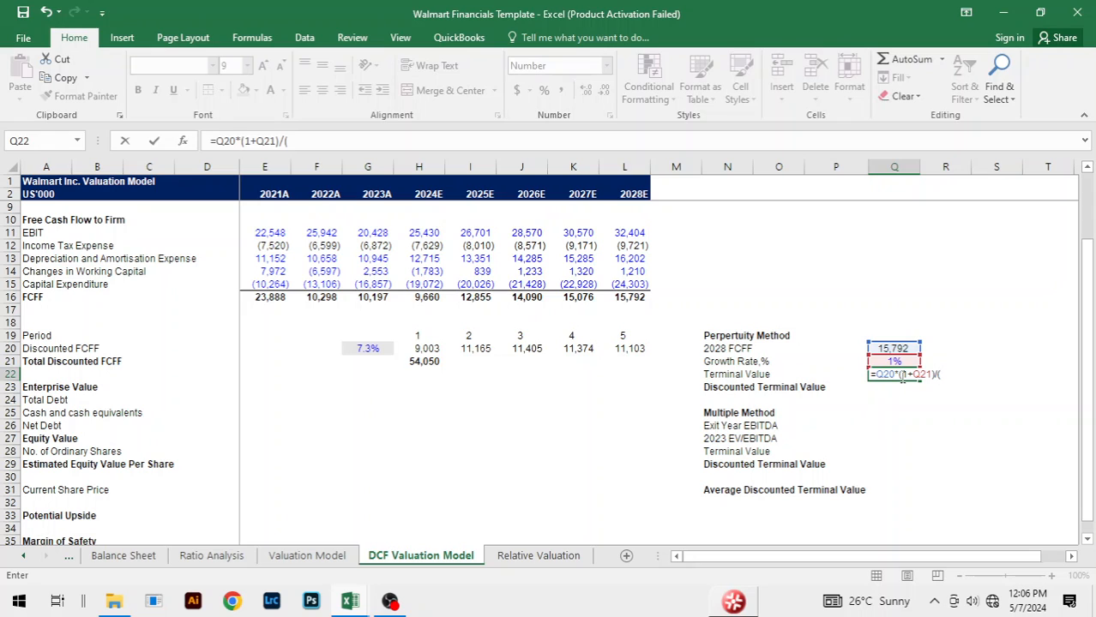
text(/()
click(378, 350)
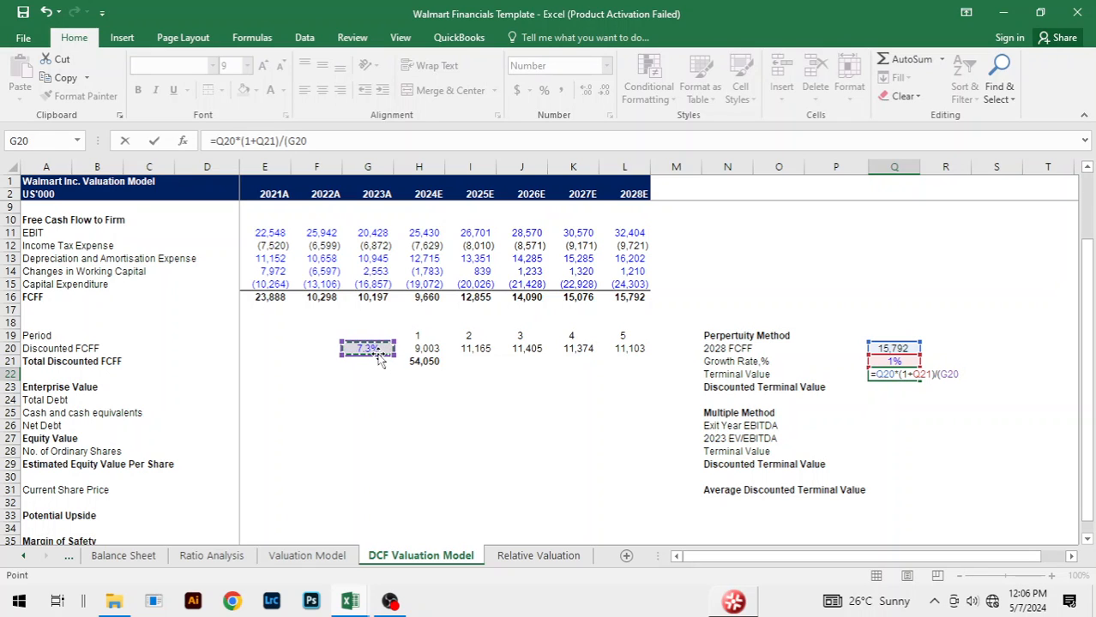
text(-)
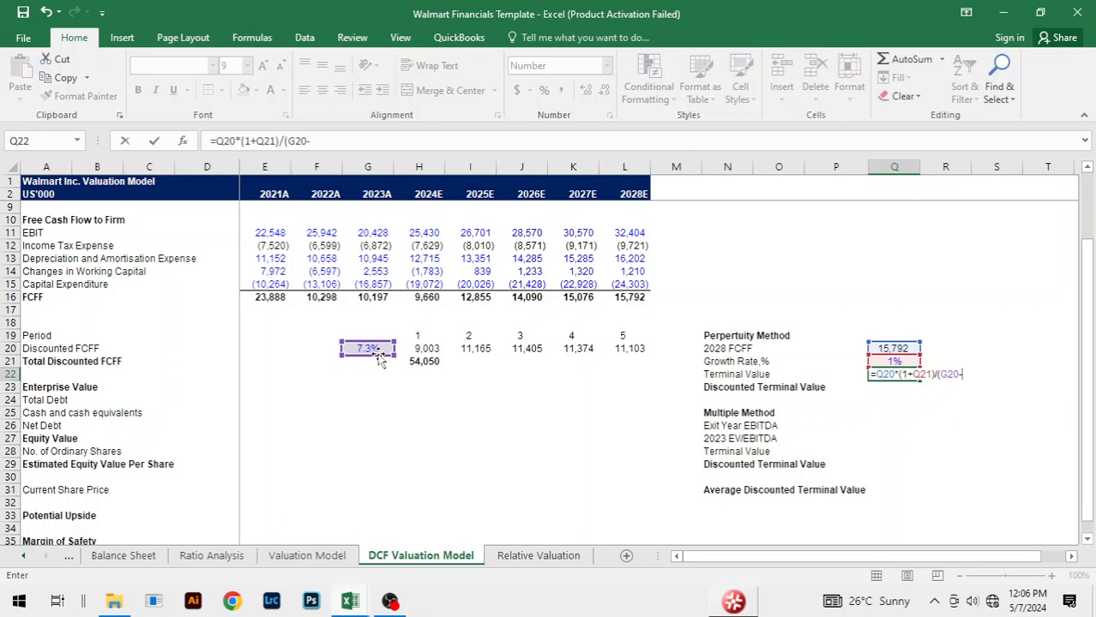
click(888, 362)
text())
key(Return)
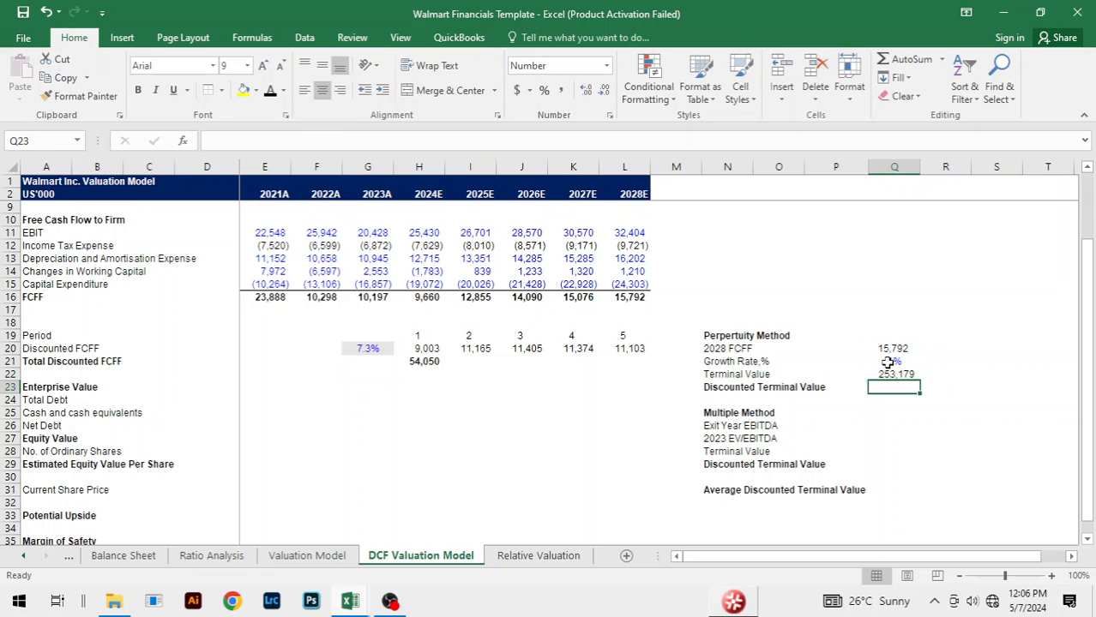
Step: Discount the perpetuity terminal value in Q23 with =Q22/(1+$G$20)^L19 and make the cell bold
text(=)
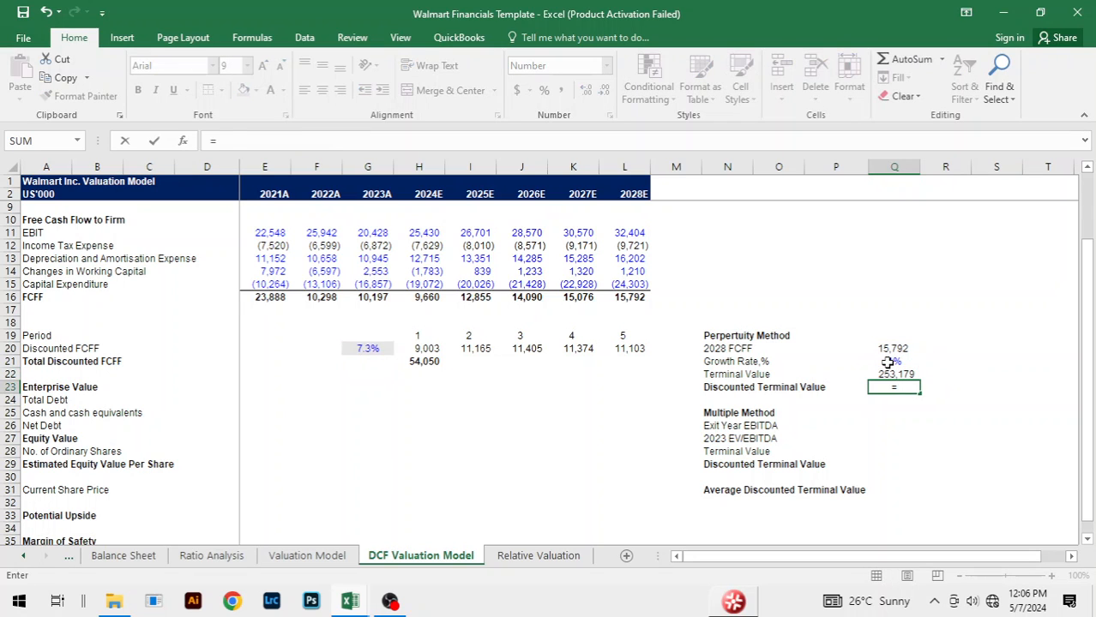
key(Up)
text(/)
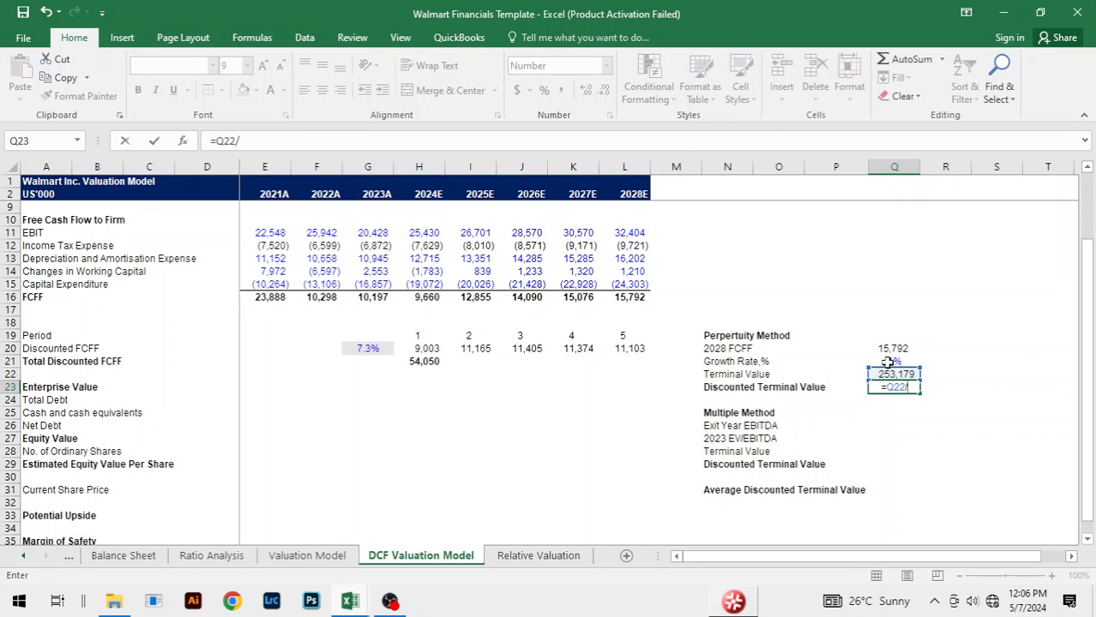
text((1+)
click(370, 348)
key(F4)
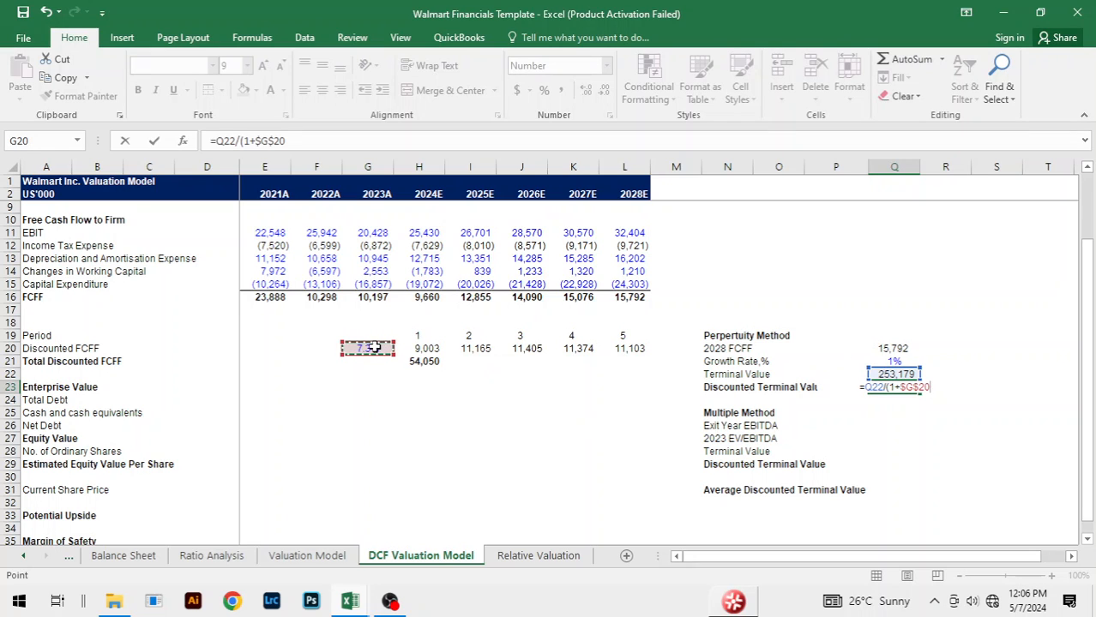
text()^)
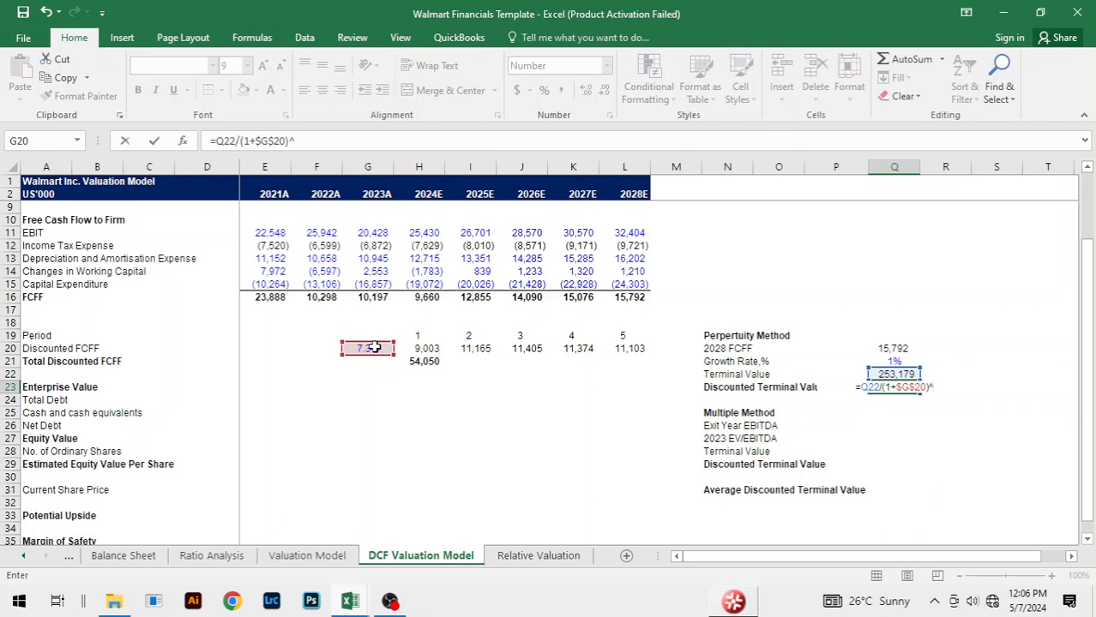
click(629, 337)
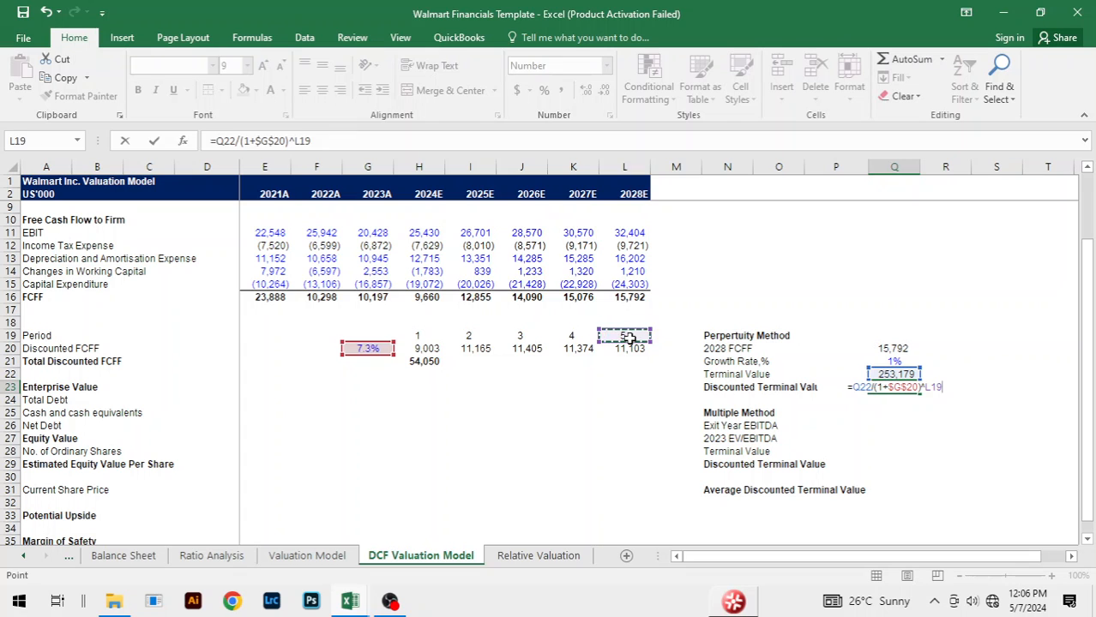
key(Return)
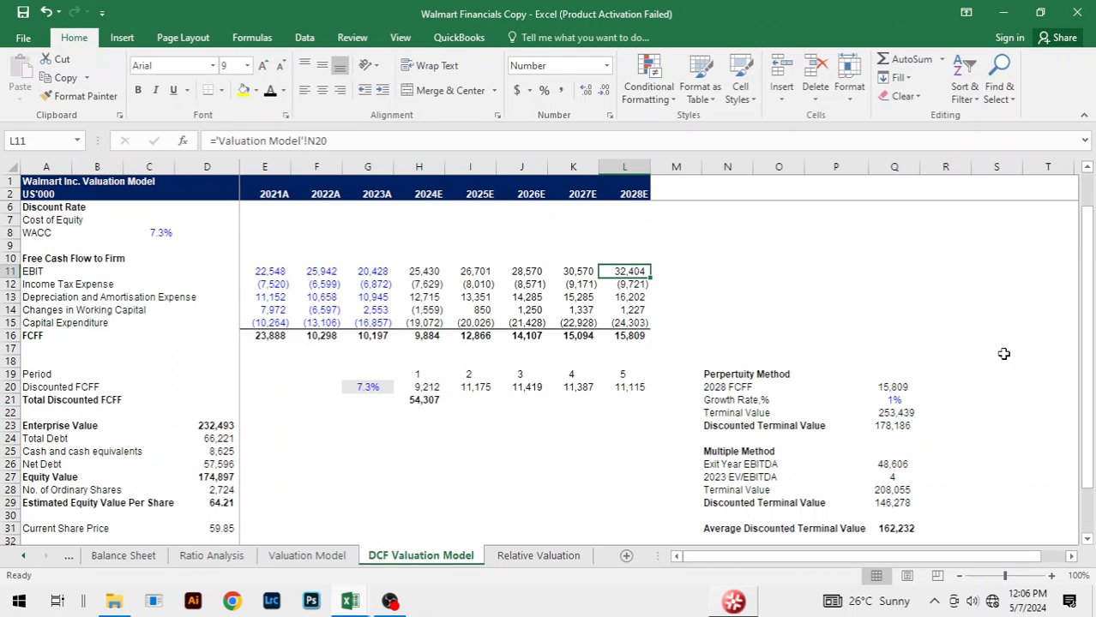
click(988, 427)
click(900, 426)
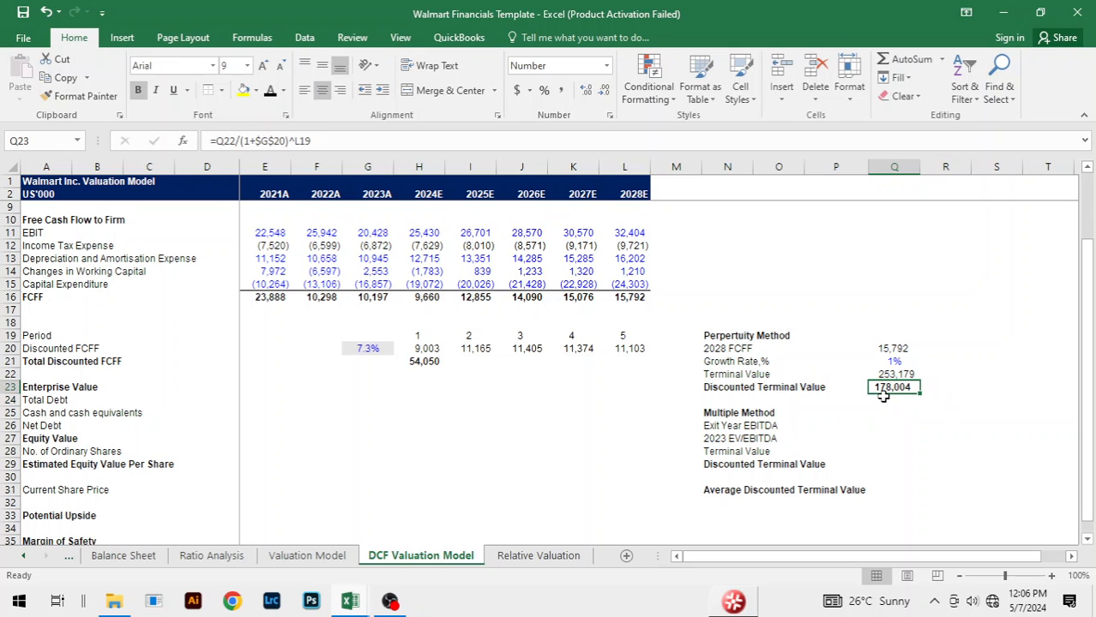
click(863, 296)
scroll(953, 291, down, 2)
click(948, 348)
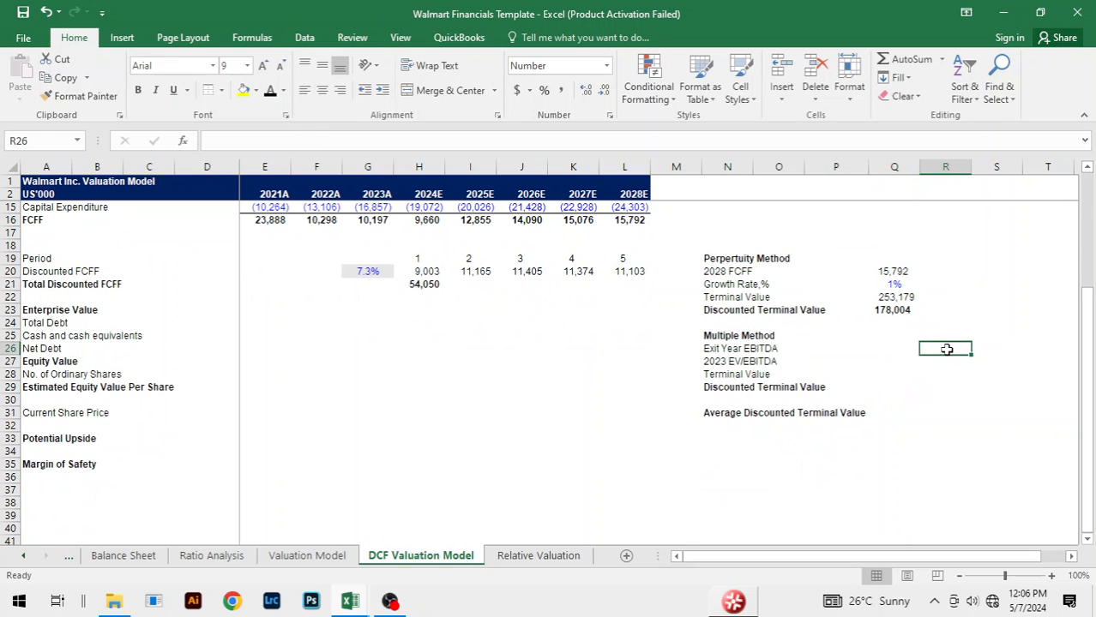
click(877, 335)
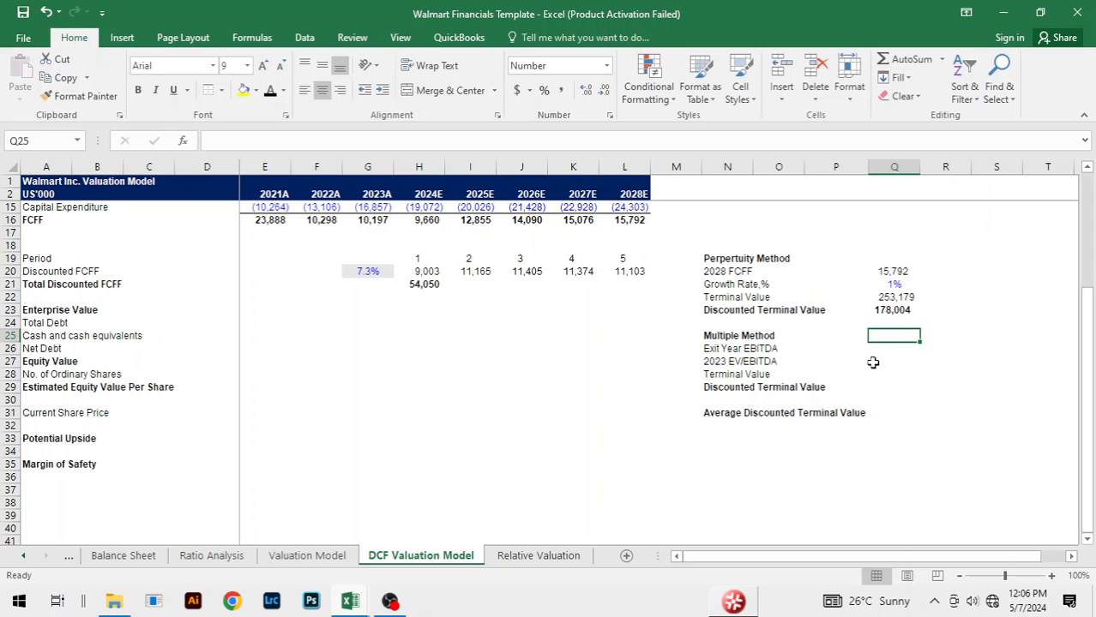
click(894, 350)
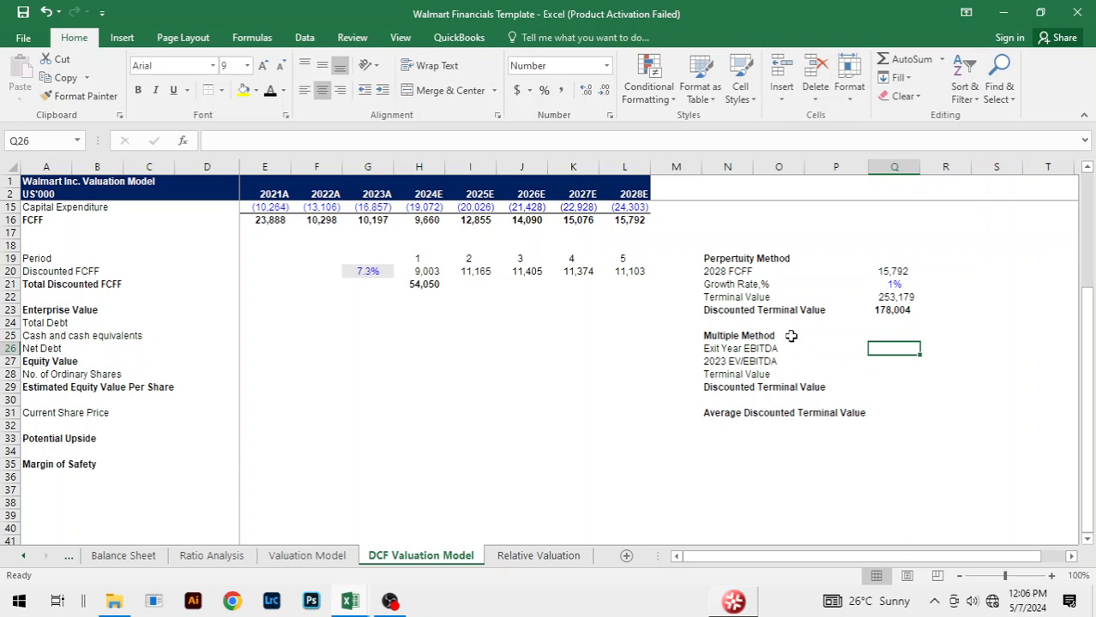
click(816, 359)
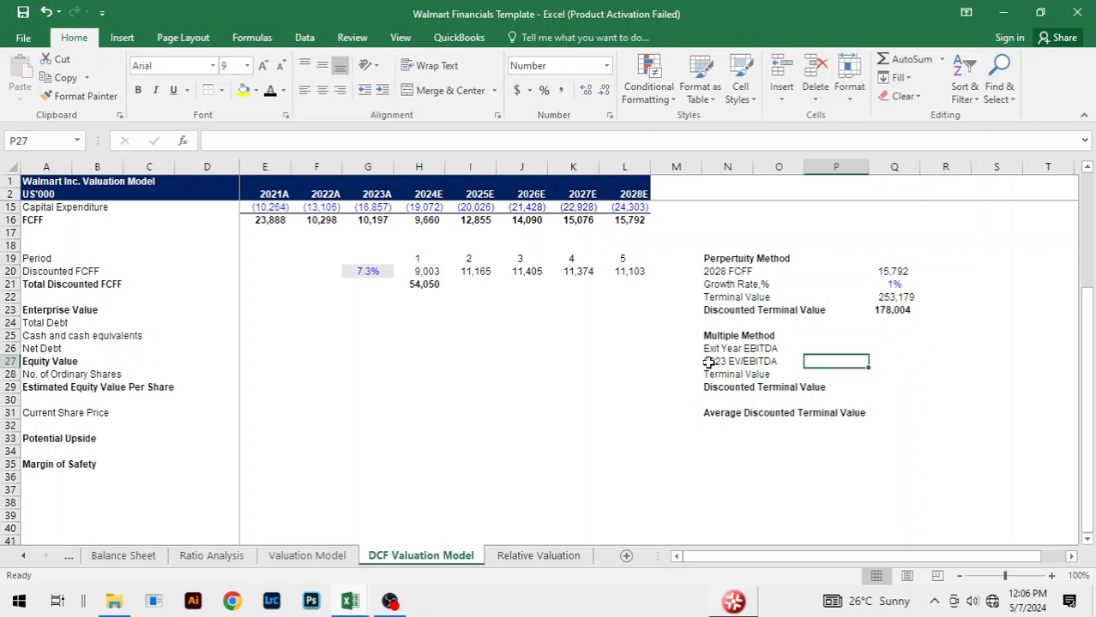
Step: Link the Multiple Method's Exit Year EBITDA in Q26 to the 2028E EBITDA with ='Valuation Model'!N18
key(Up)
key(Right)
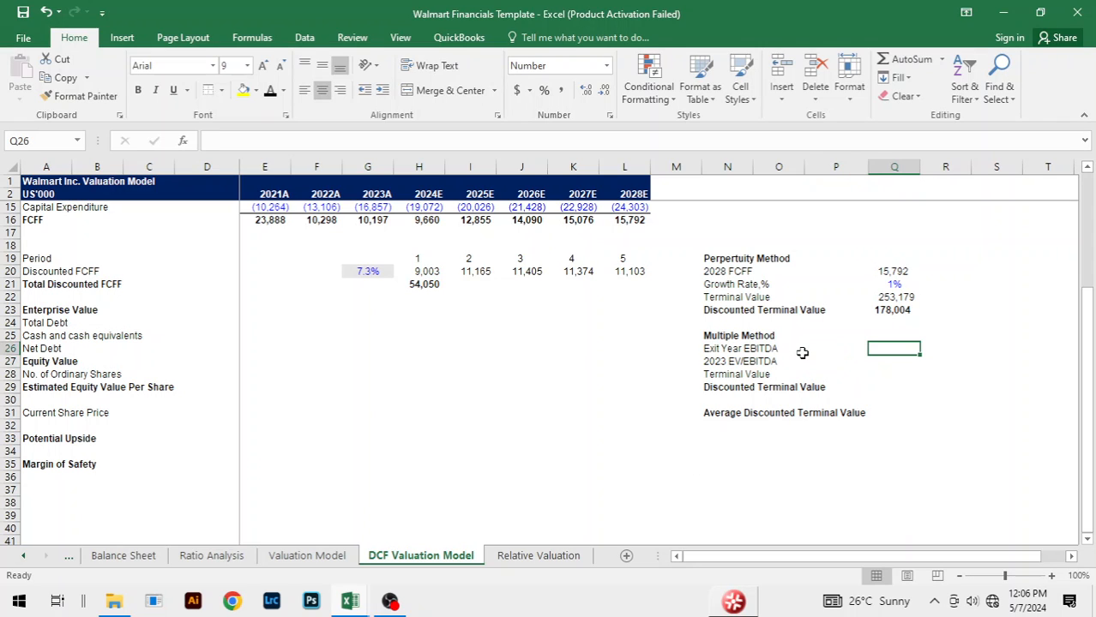
text(=)
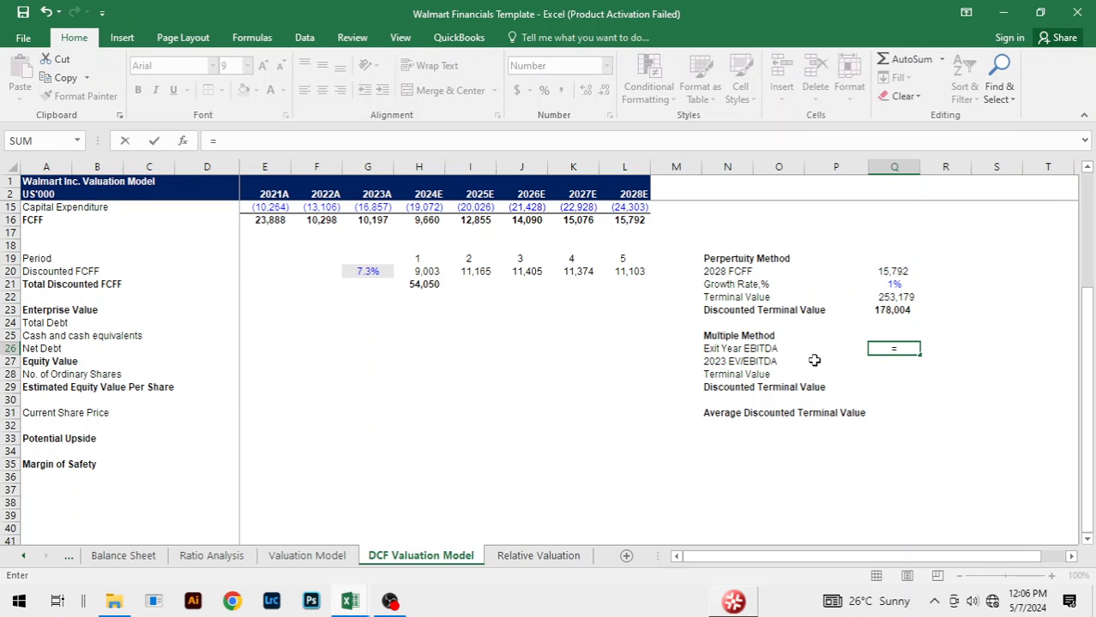
scroll(813, 360, up, 2)
scroll(813, 360, up, 2)
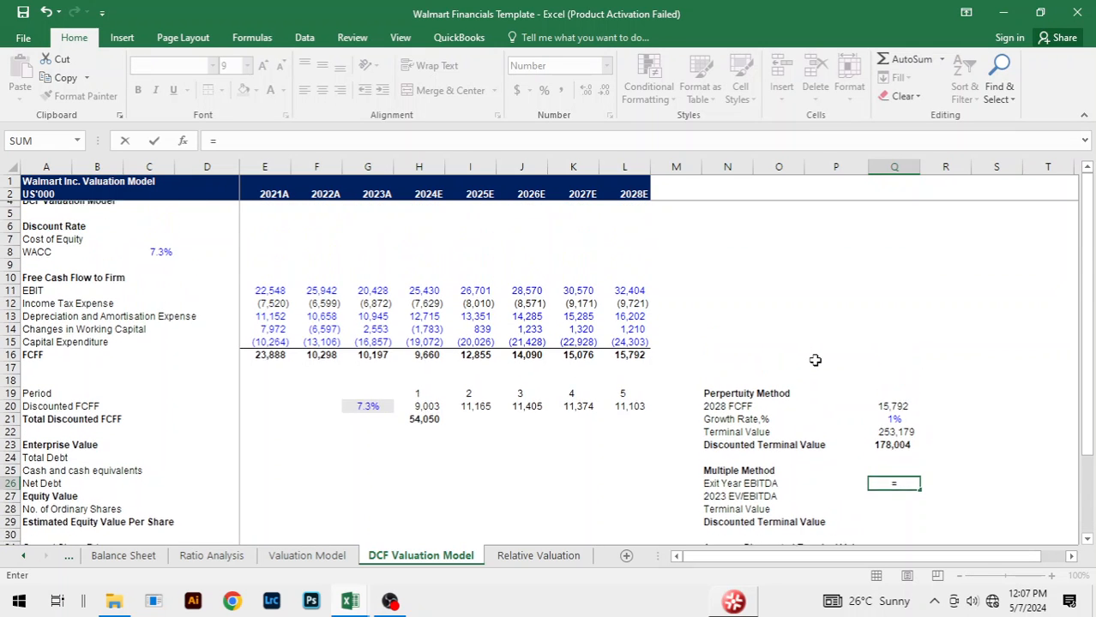
scroll(815, 360, down, 2)
scroll(814, 360, down, 1)
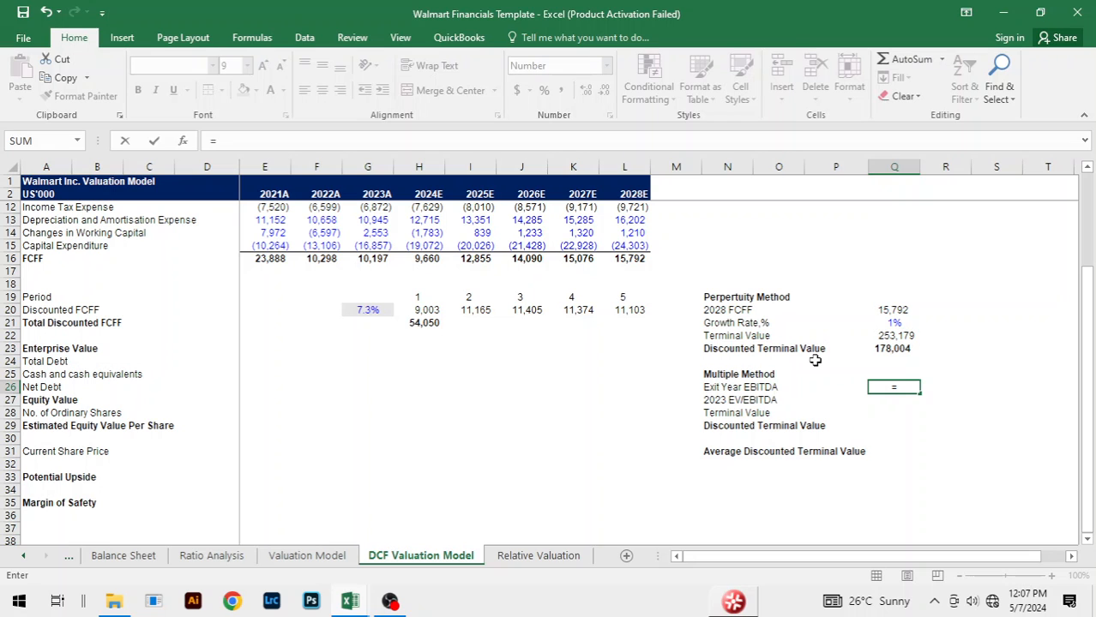
key(ctrl+Page_Up)
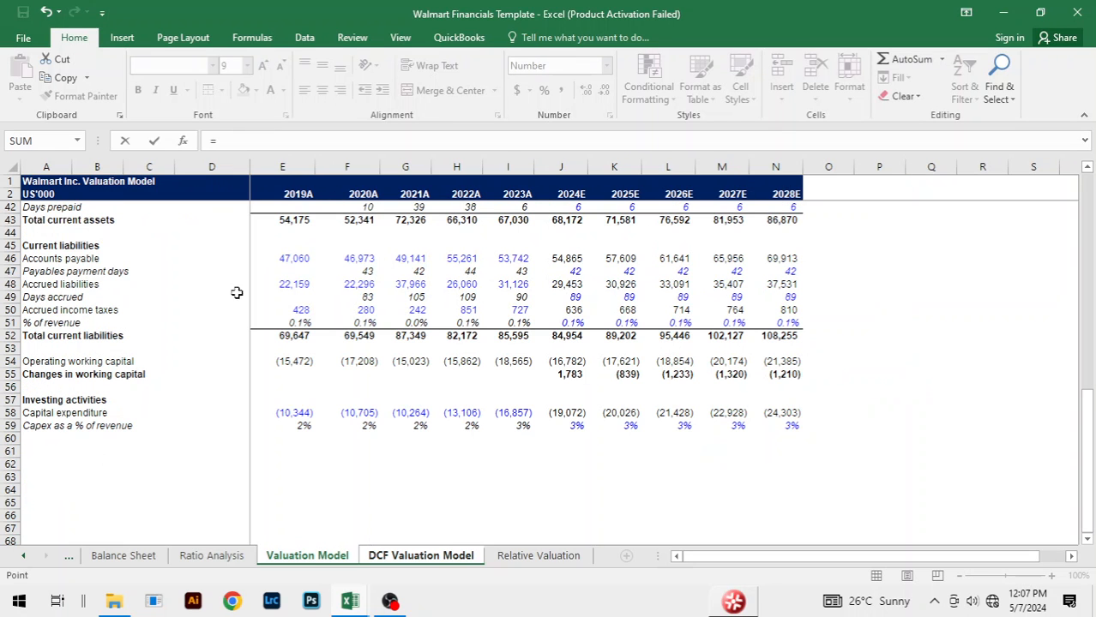
scroll(296, 300, up, 3)
scroll(299, 307, up, 4)
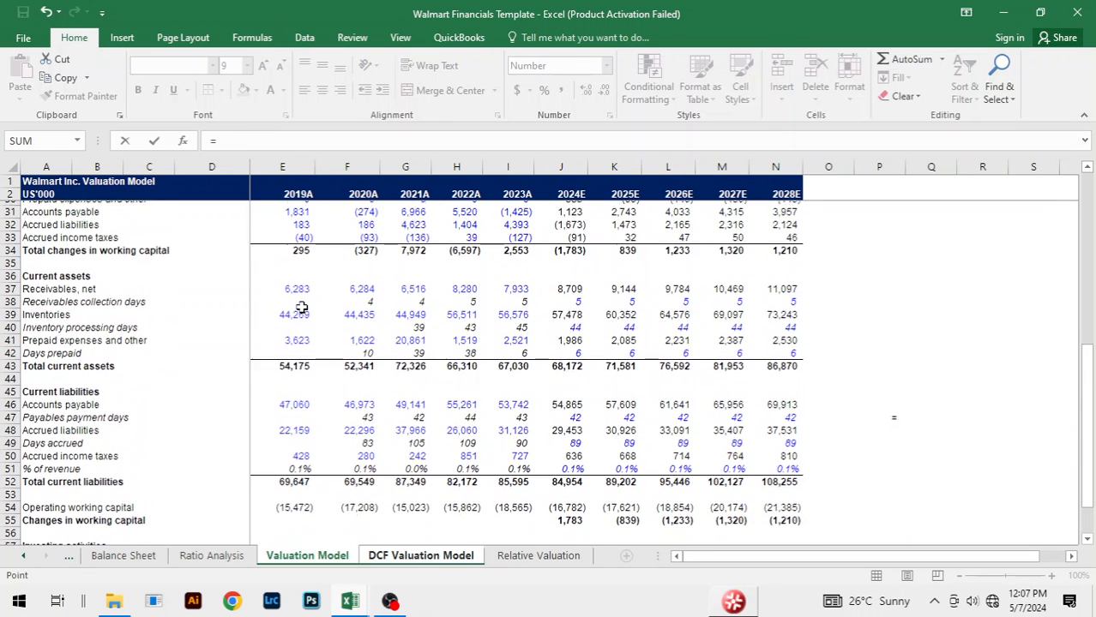
scroll(302, 309, down, 2)
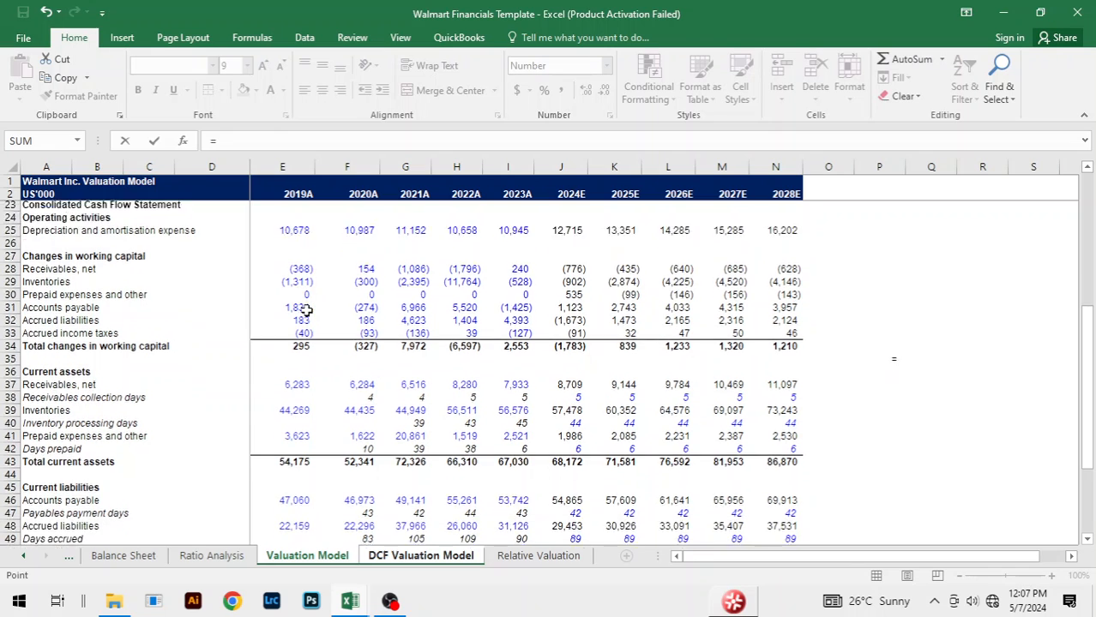
scroll(309, 326, up, 8)
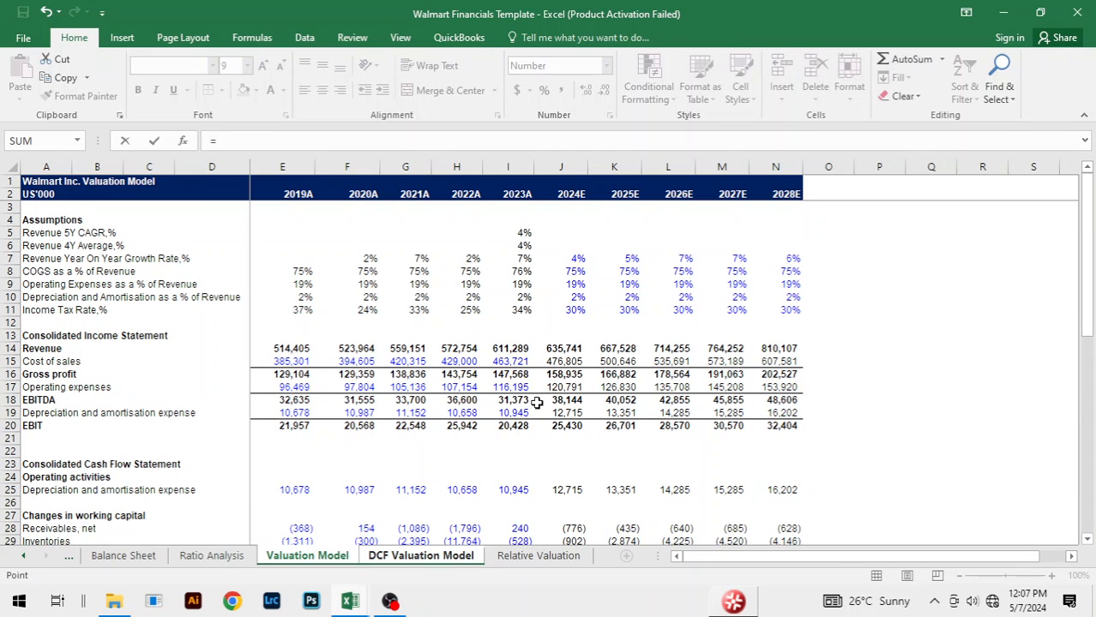
click(773, 401)
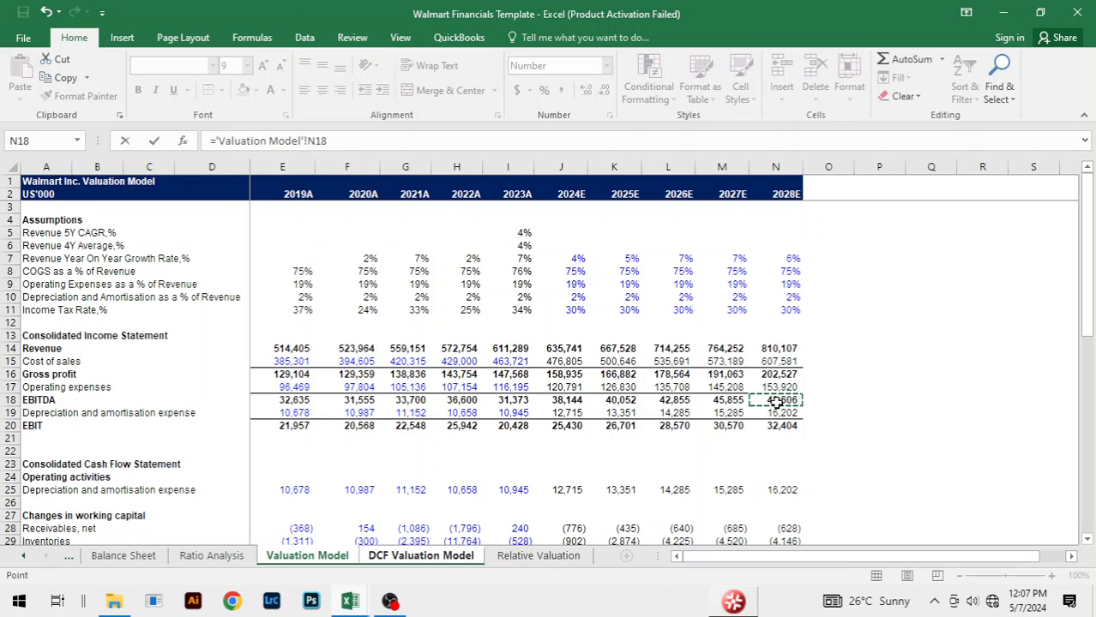
key(Return)
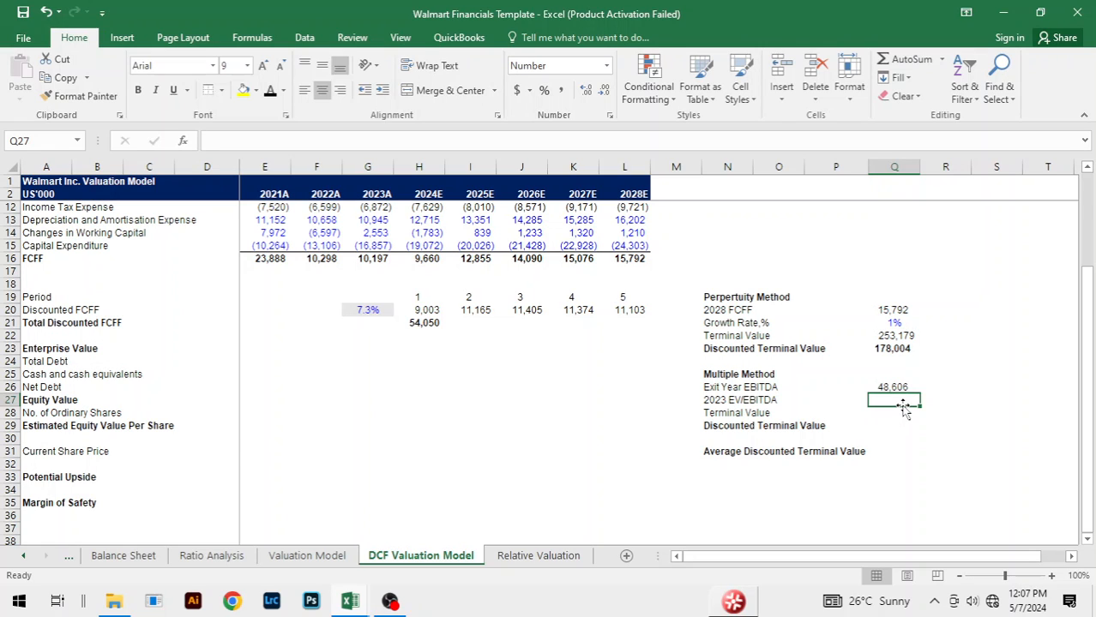
Step: Start a formula for the Multiple Method's 2023 EV/EBITDA in Q27
text(=)
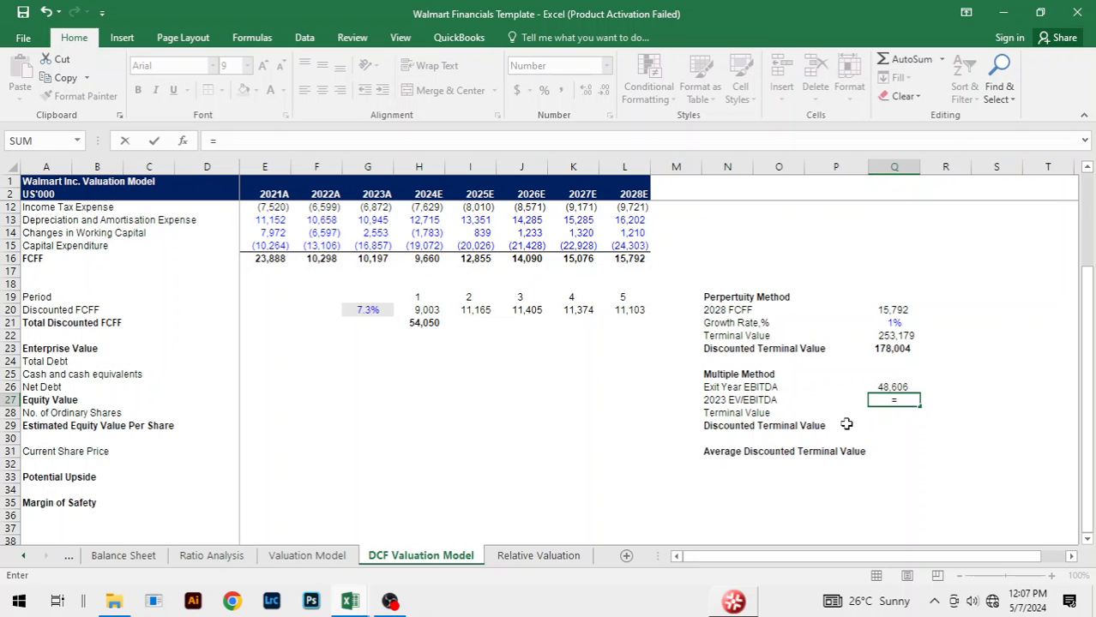
Step: Start the EV/EBITDA numerator in Q27 with 2023A total shareholders' equity plus non-controlling interest, ='Balance Sheet'!J48+'Balance Sheet'!J49
key(ctrl+Page_Up)
key(ctrl+Page_Up)
key(ctrl+Page_Up)
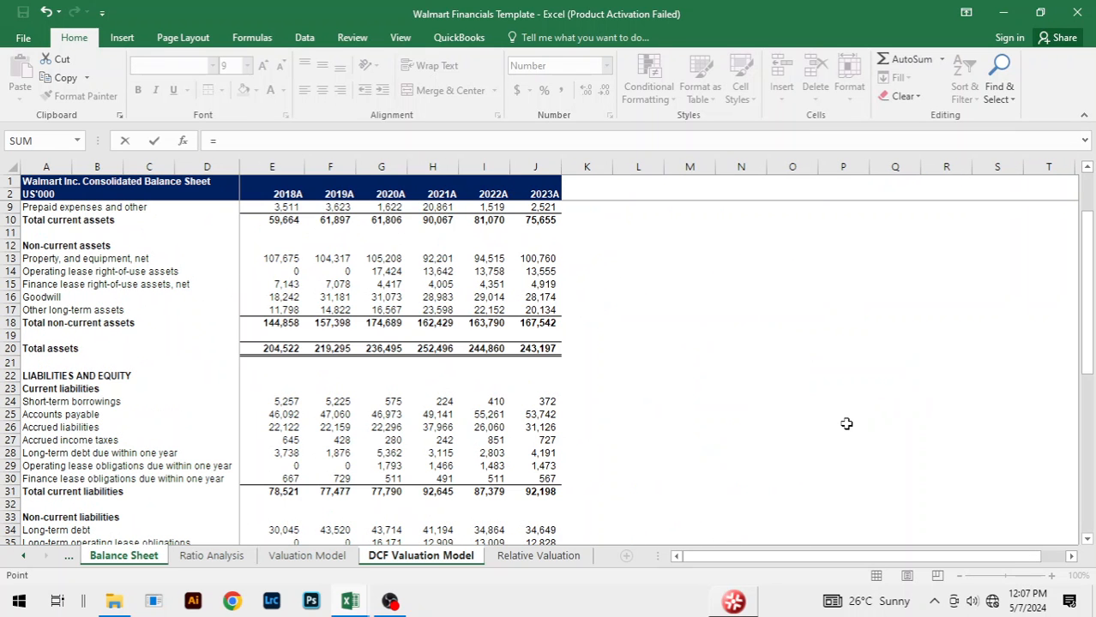
scroll(473, 385, down, 7)
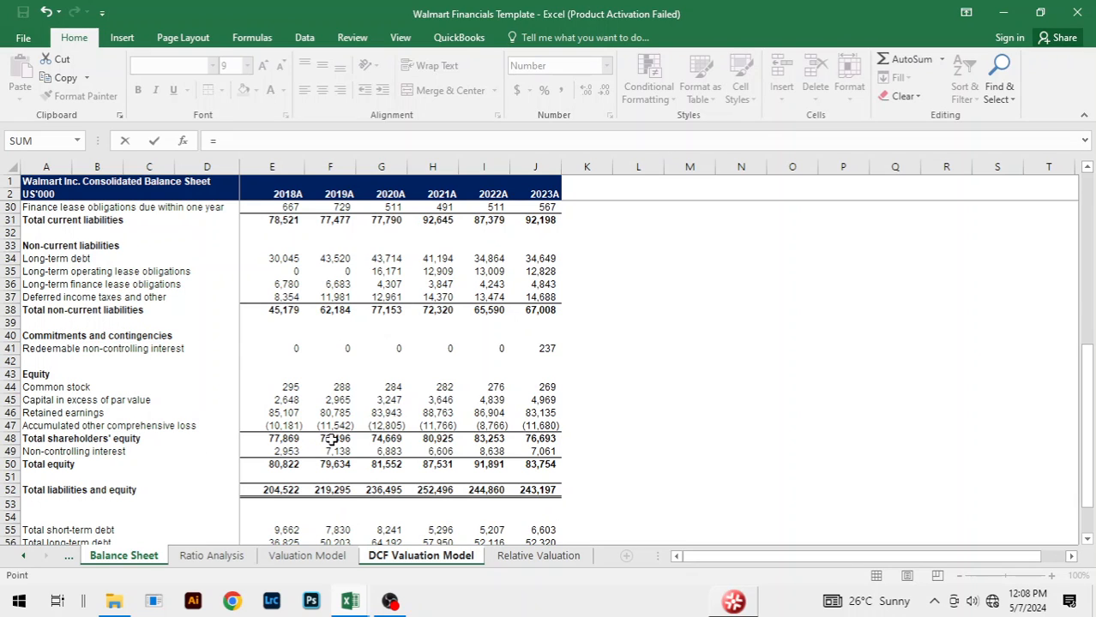
click(549, 440)
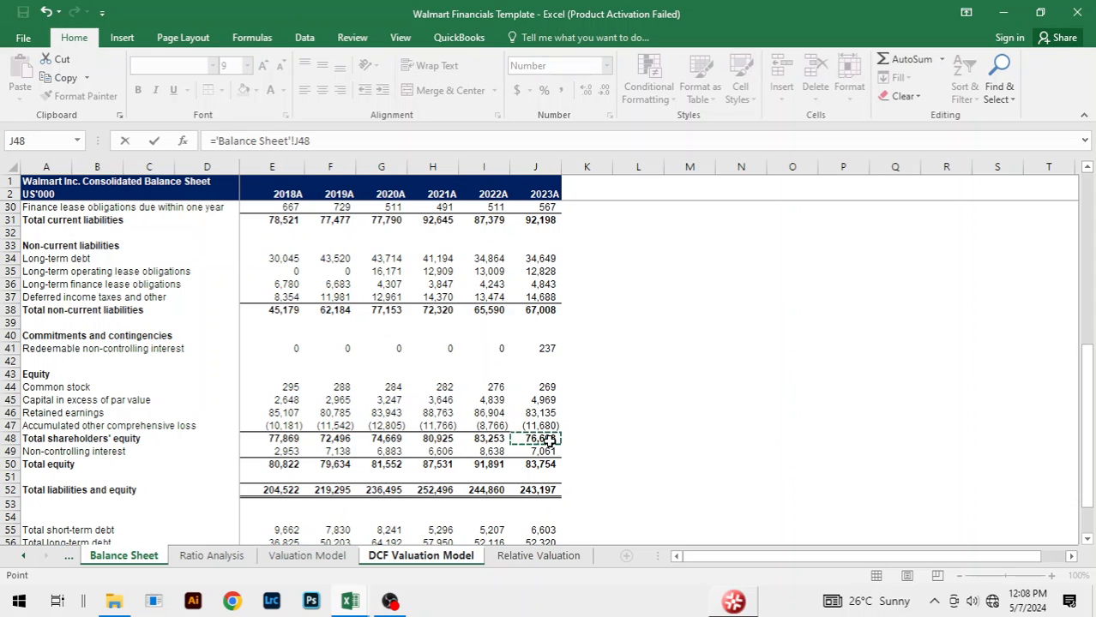
text(+)
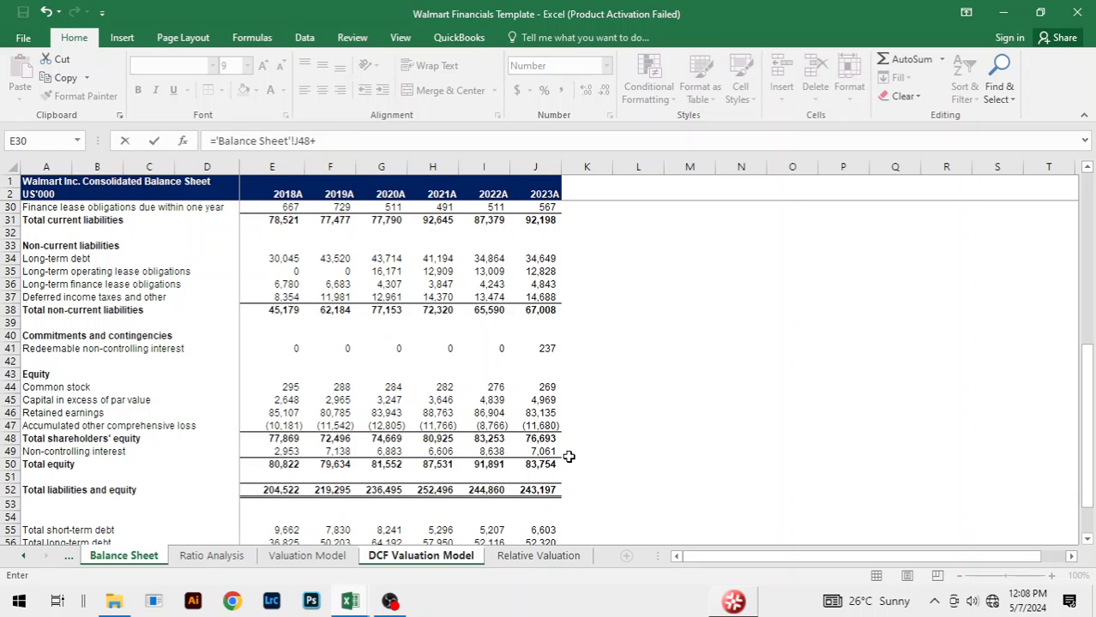
click(541, 453)
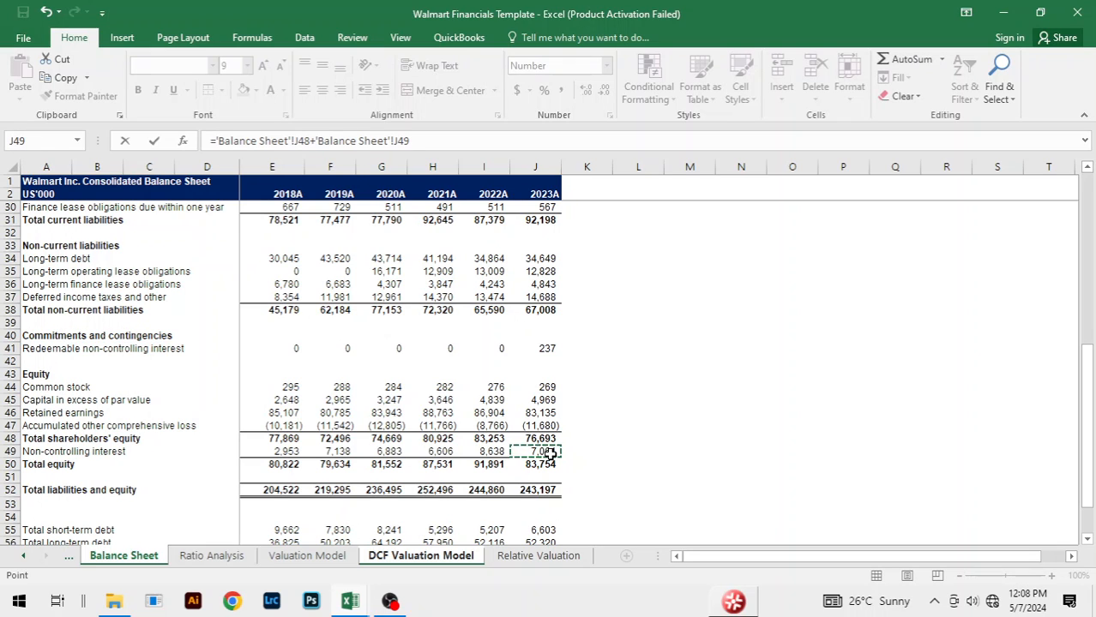
text(+)
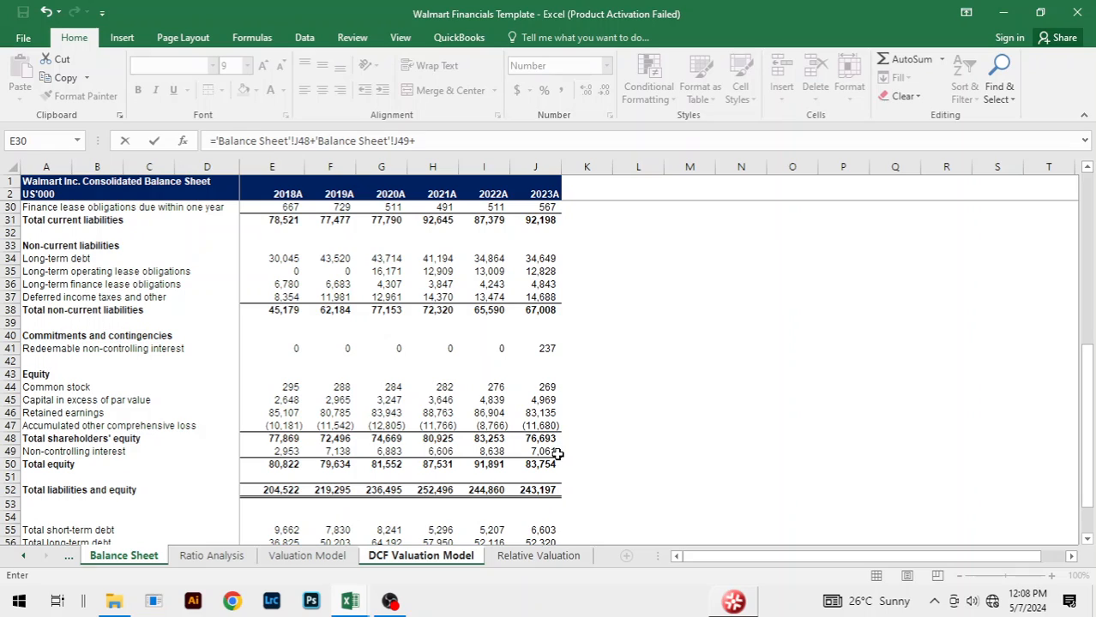
Step: Add the 2023A redeemable non-controlling interest, 'Balance Sheet'!J41, to the EV/EBITDA formula
scroll(558, 454, down, 5)
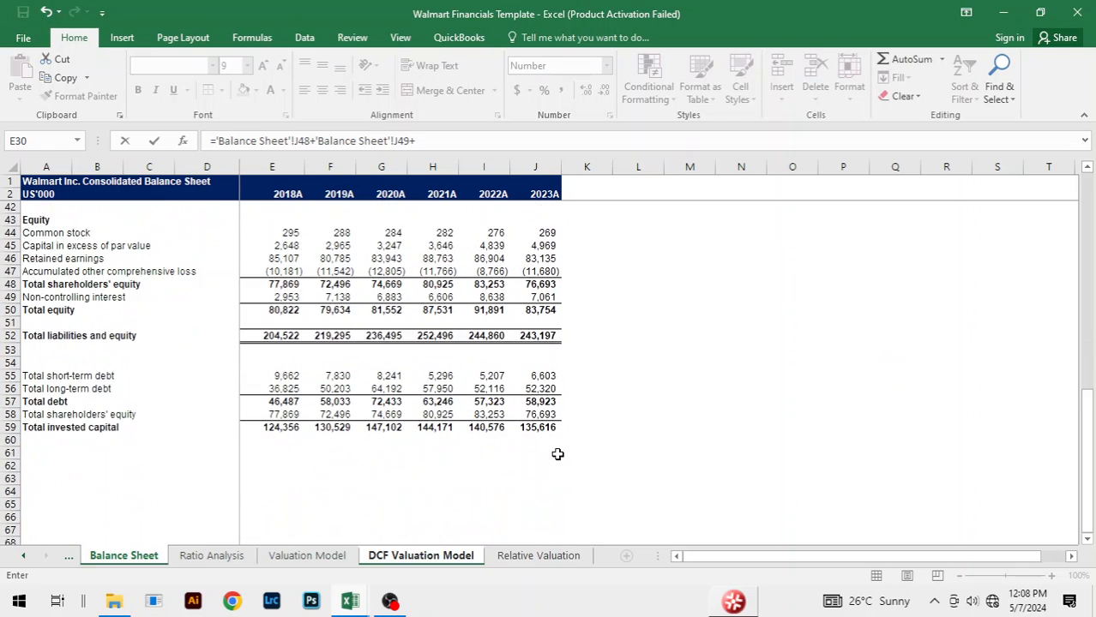
scroll(561, 454, up, 4)
scroll(561, 453, down, 1)
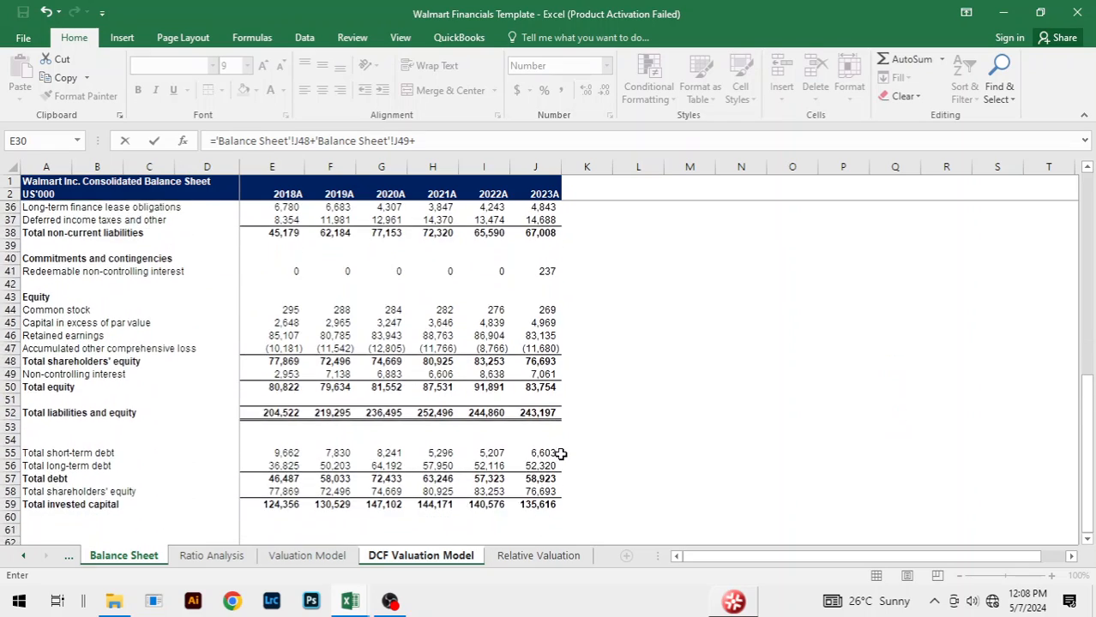
scroll(560, 453, up, 1)
scroll(561, 453, up, 1)
scroll(565, 453, up, 2)
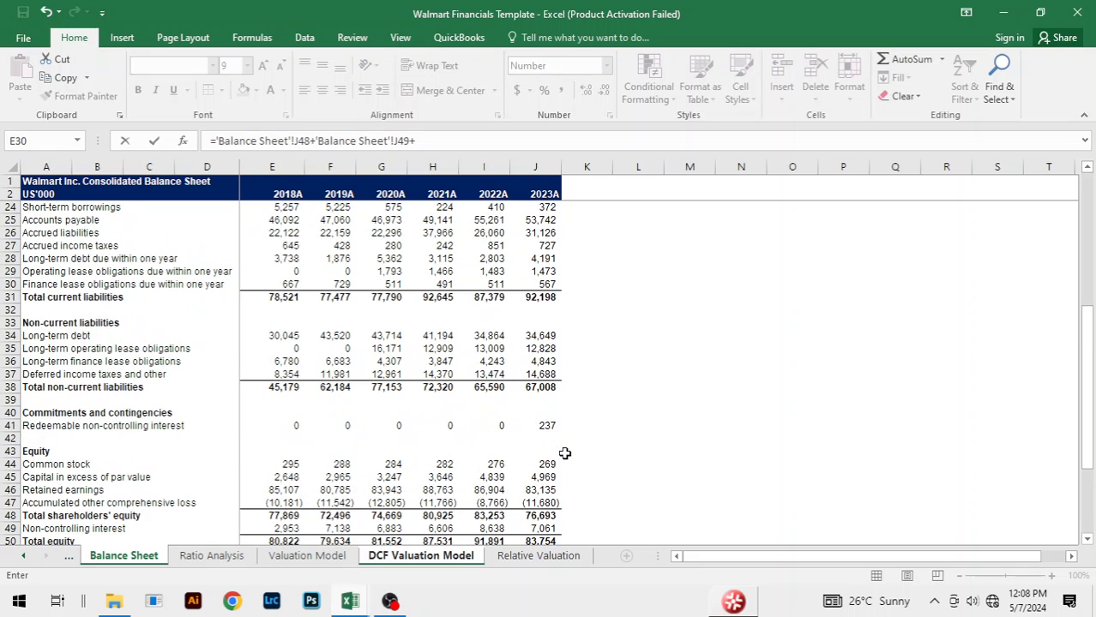
click(547, 426)
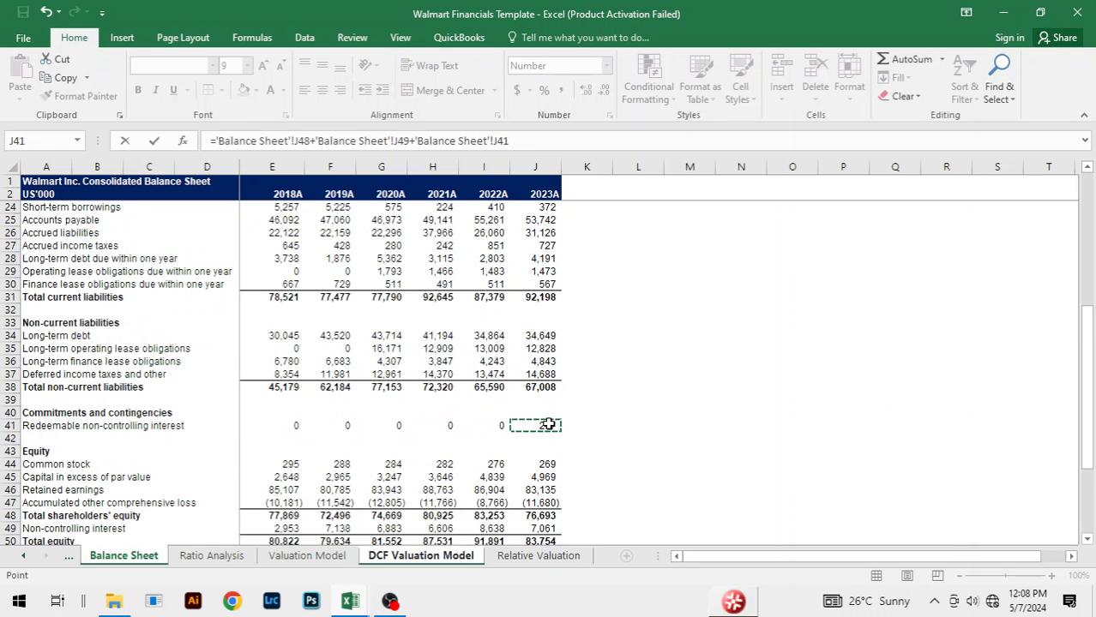
Step: Add 2023A long-term debt, operating lease and finance lease obligations (J34, J35, J36) and open a parenthesis before the sum
text(+)
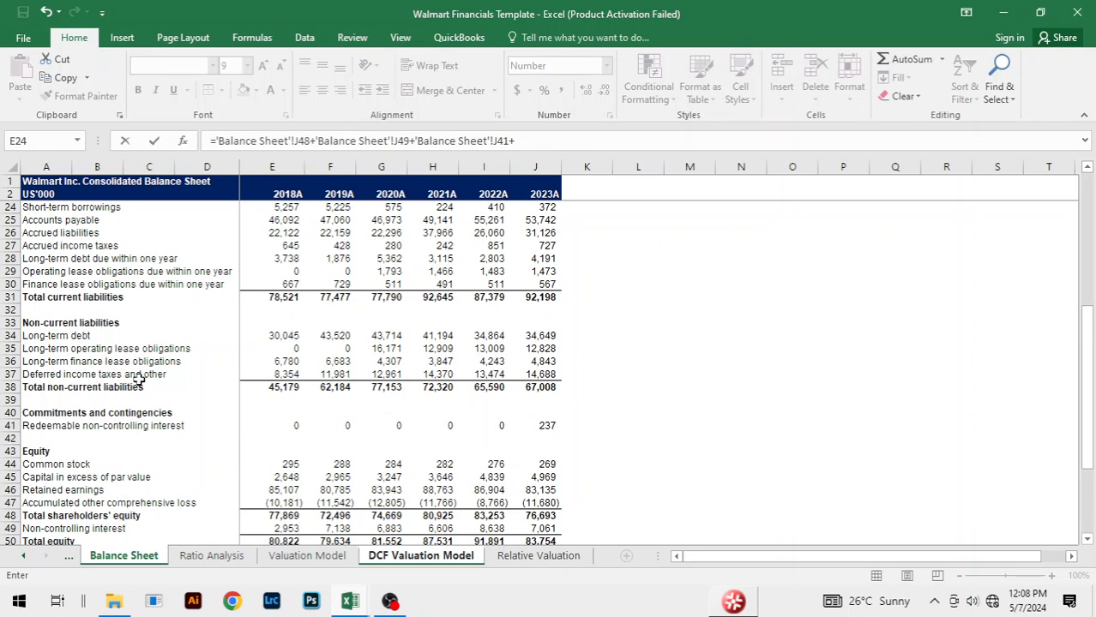
click(534, 336)
text(+)
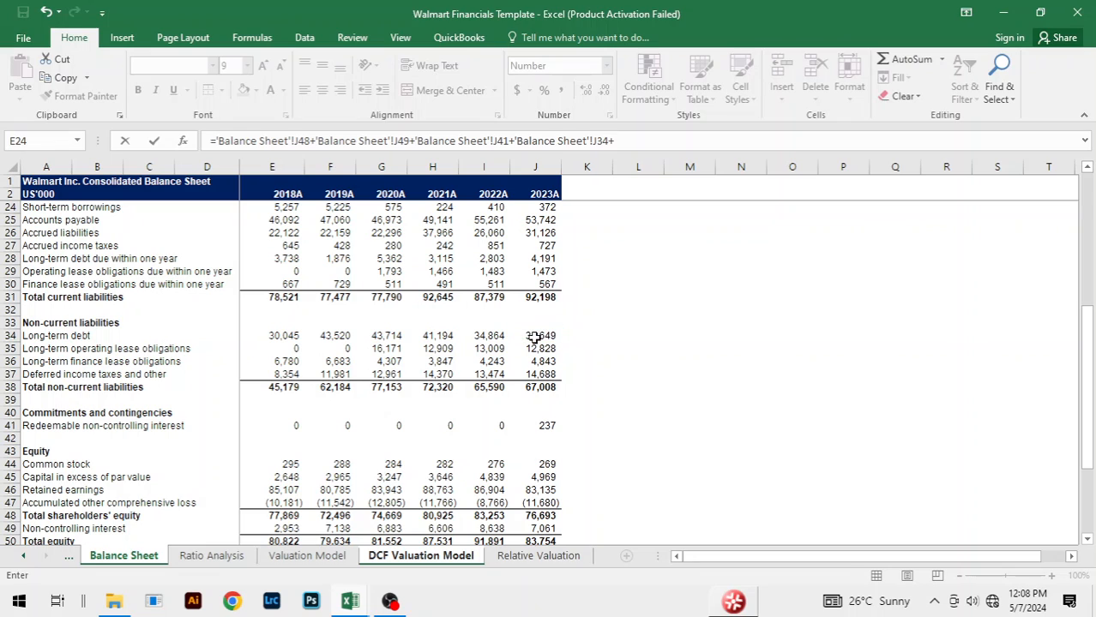
click(537, 349)
text(+)
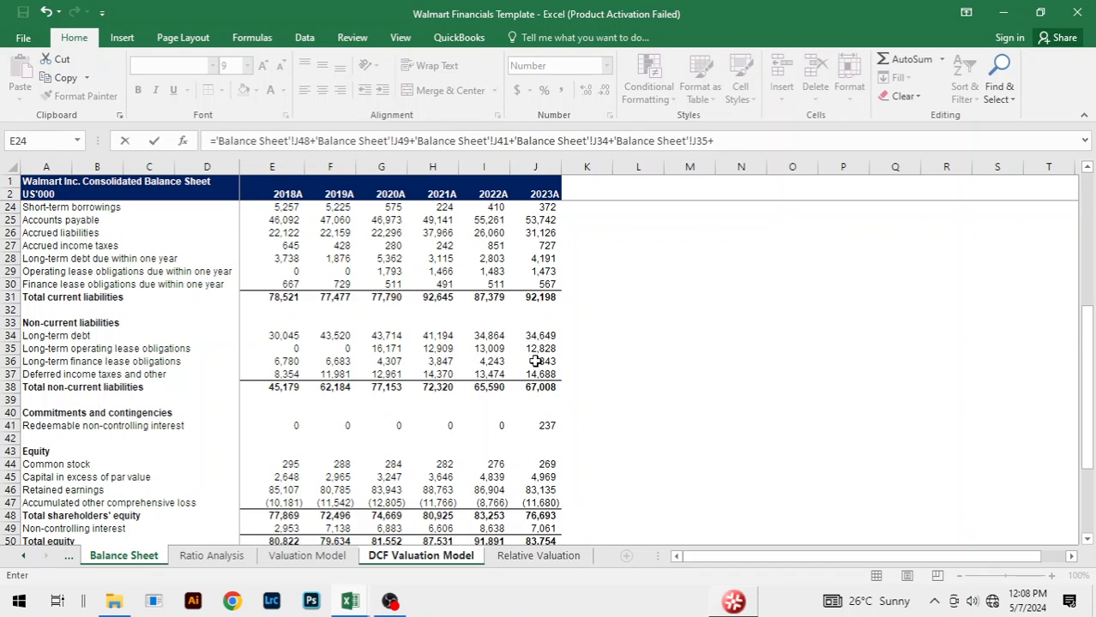
click(535, 362)
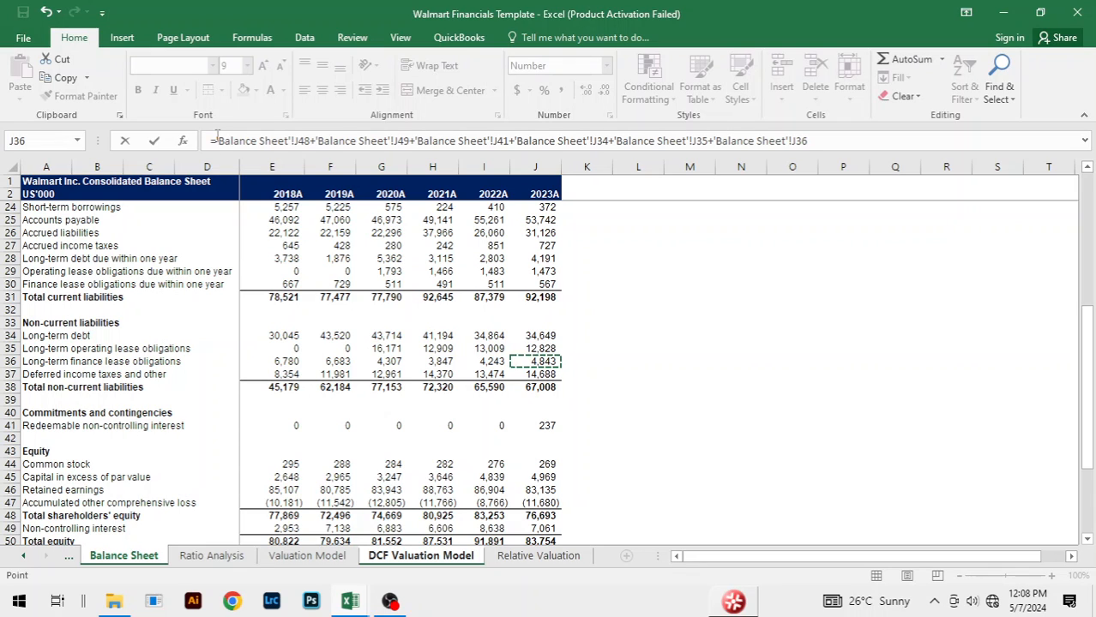
click(217, 140)
text(()
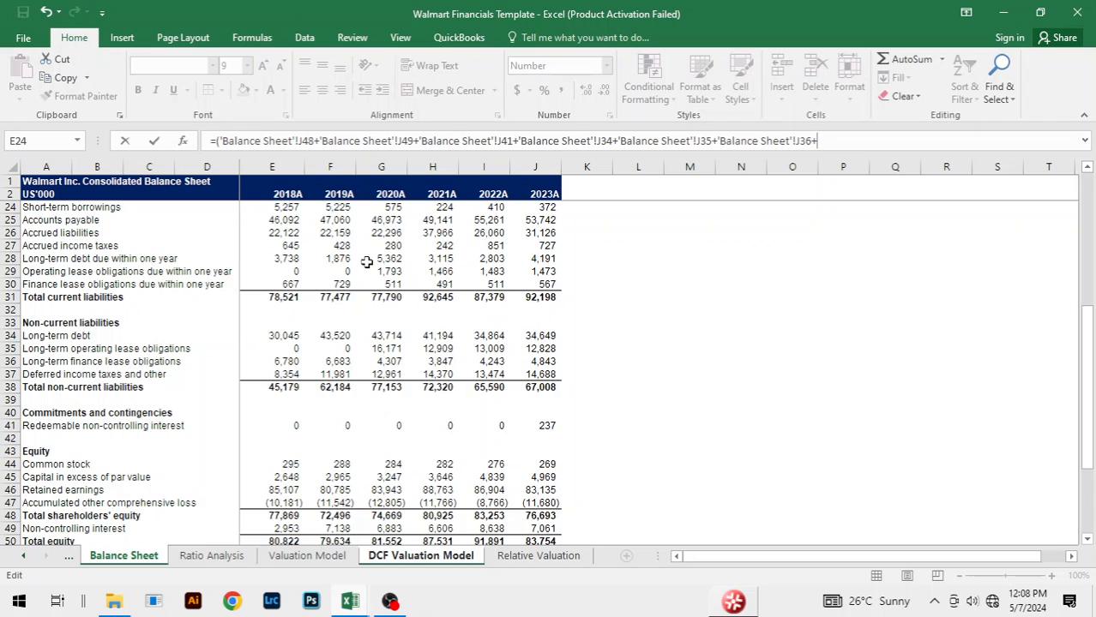
Step: Add 2023A short-term borrowings and the long-term debt, operating lease and finance lease obligations due within one year (J24, J28, J29, J30)
click(540, 207)
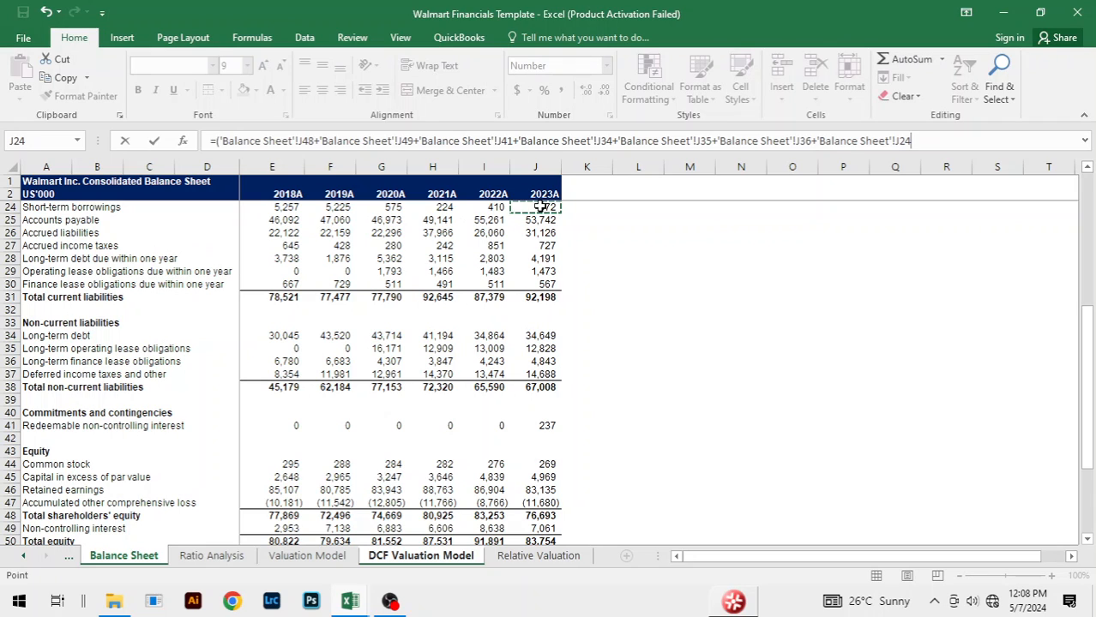
text(+)
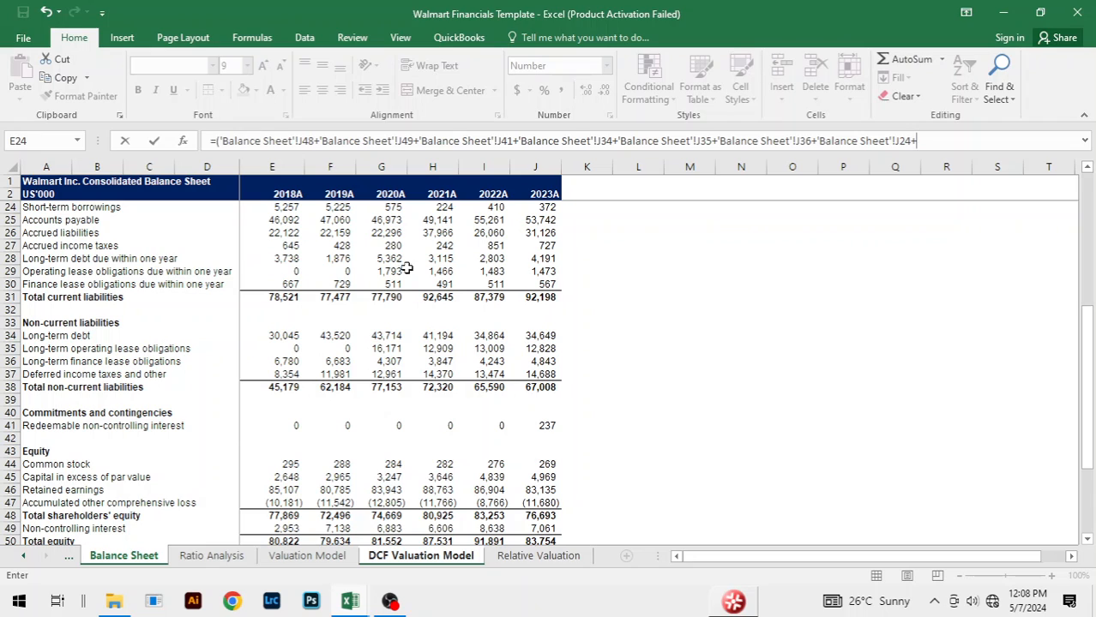
click(523, 260)
text(+)
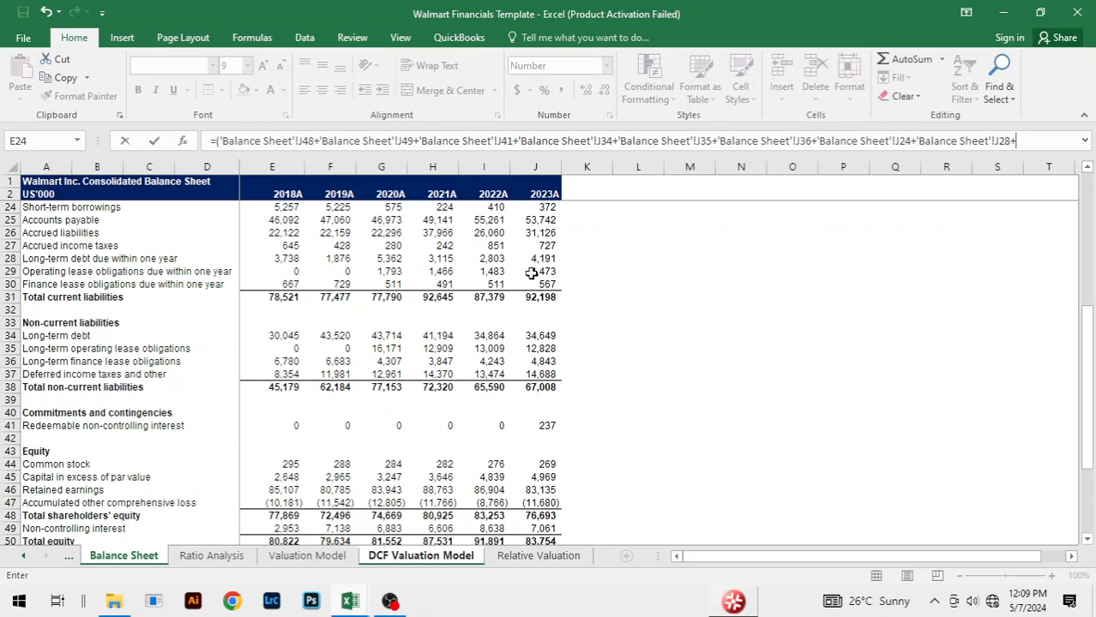
click(532, 273)
text(+)
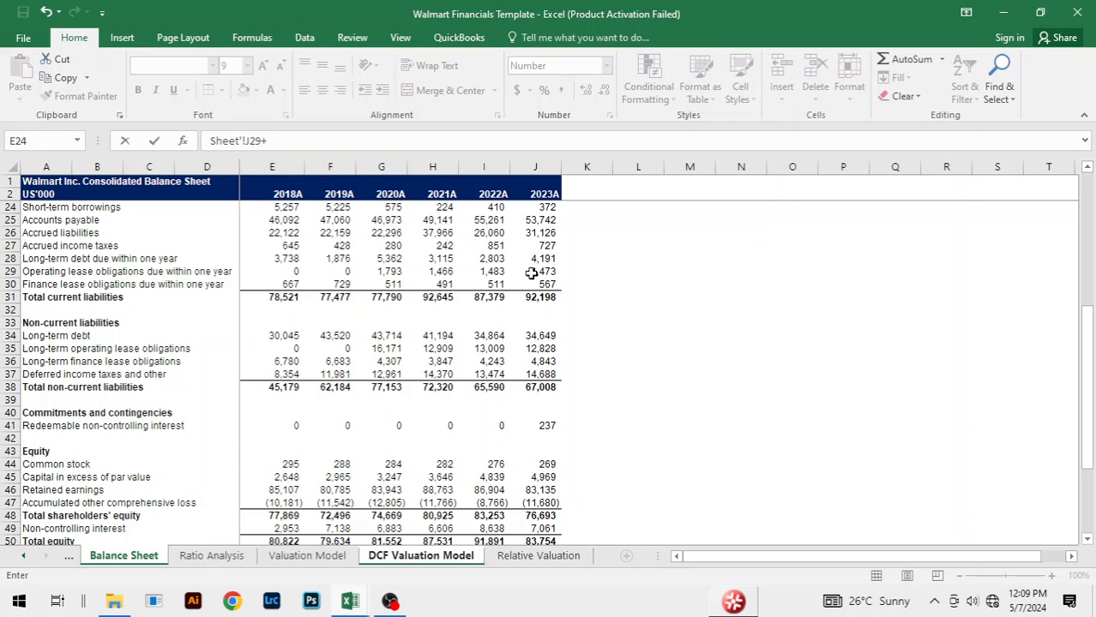
click(544, 285)
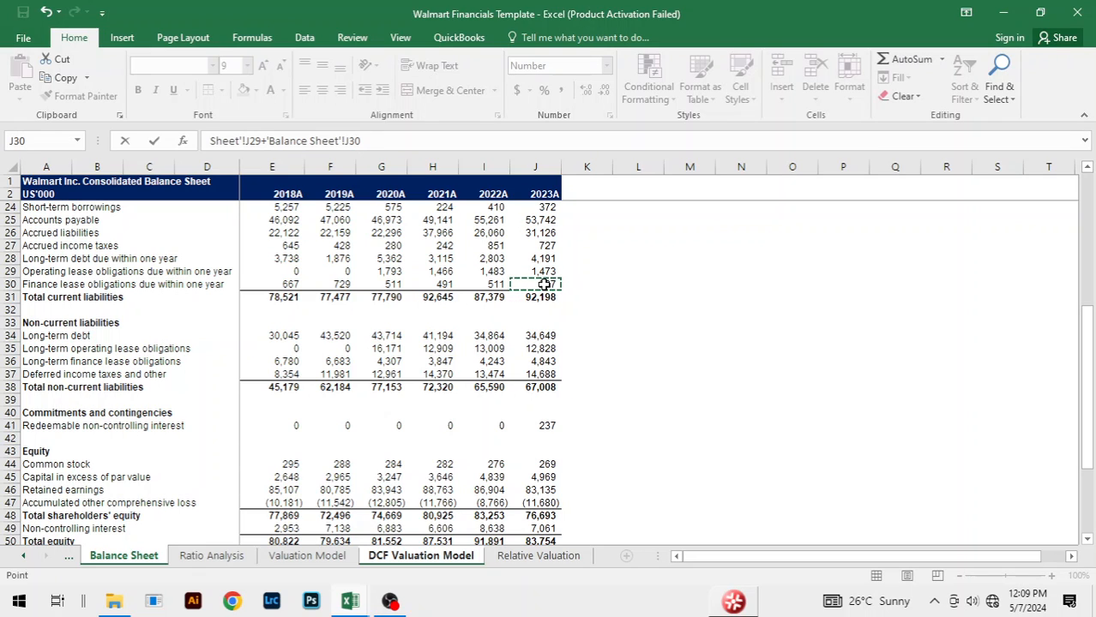
Step: Subtract 2023A cash and cash equivalents, 'Balance Sheet'!J6, and close the enterprise value parenthesis
text())
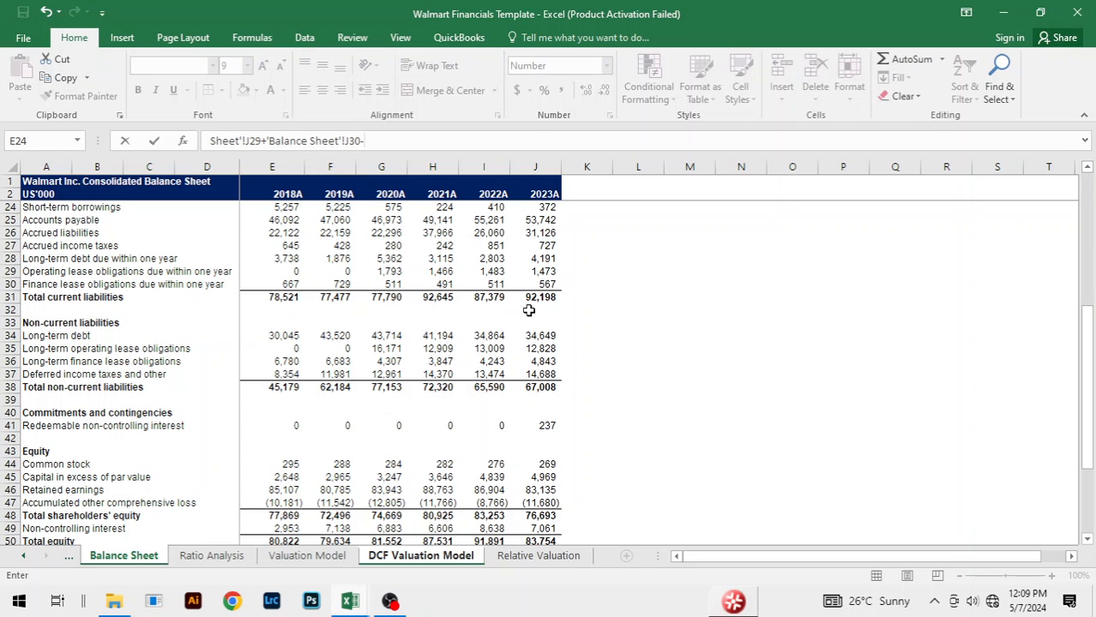
key(Return)
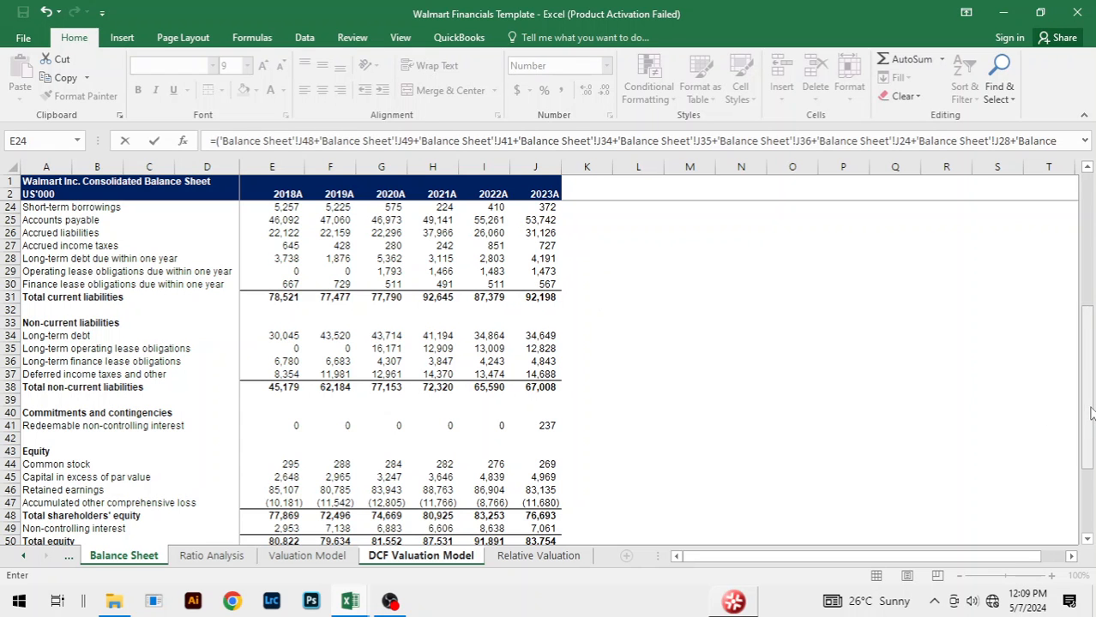
drag(1087, 415, 1090, 276)
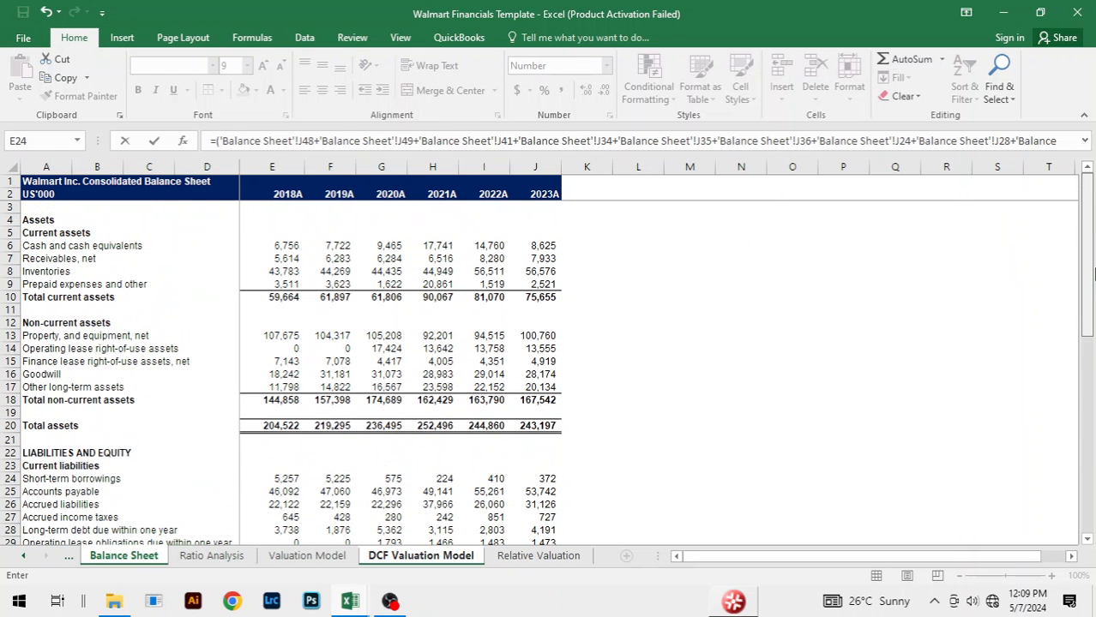
text(-)
click(549, 247)
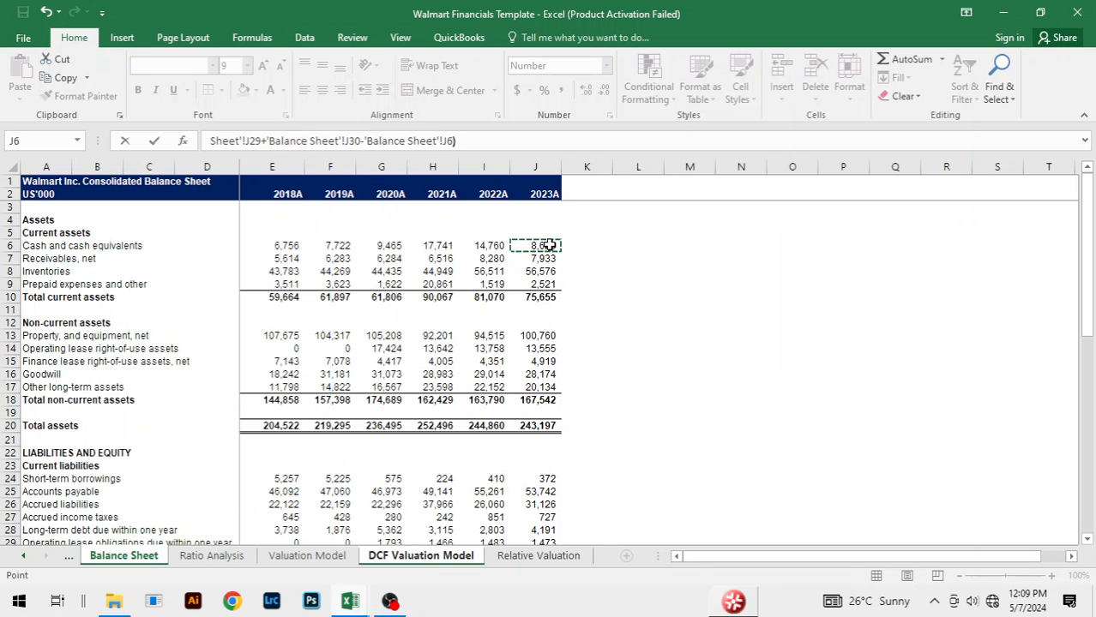
text()/)
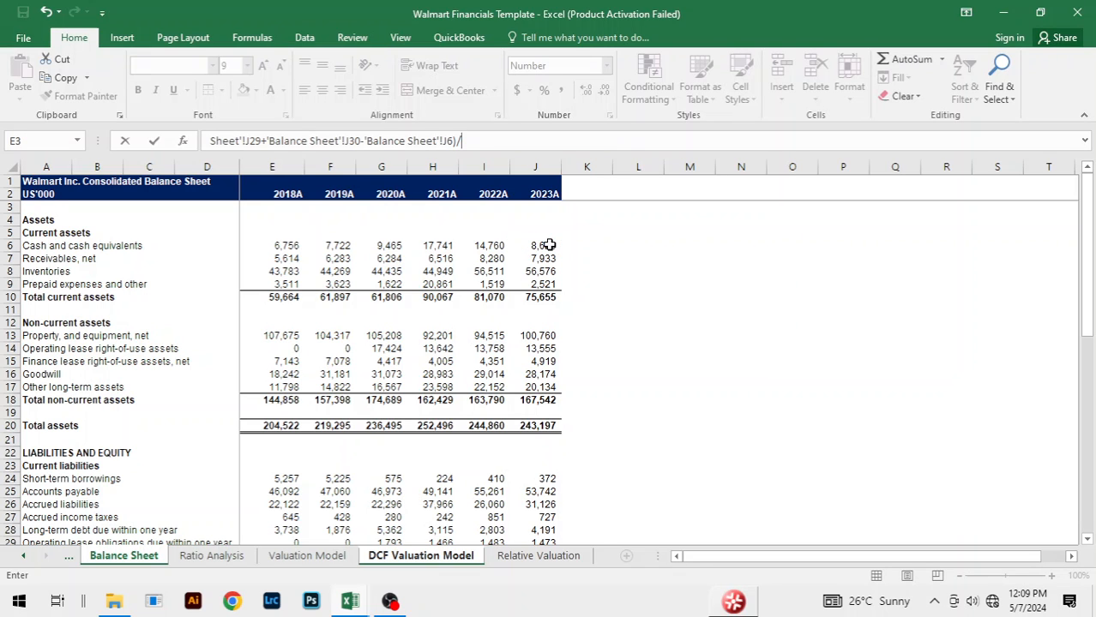
Step: Divide the enterprise value by the 2023A EBITDA, 'Valuation Model'!I18, and finish the Q27 formula
click(319, 559)
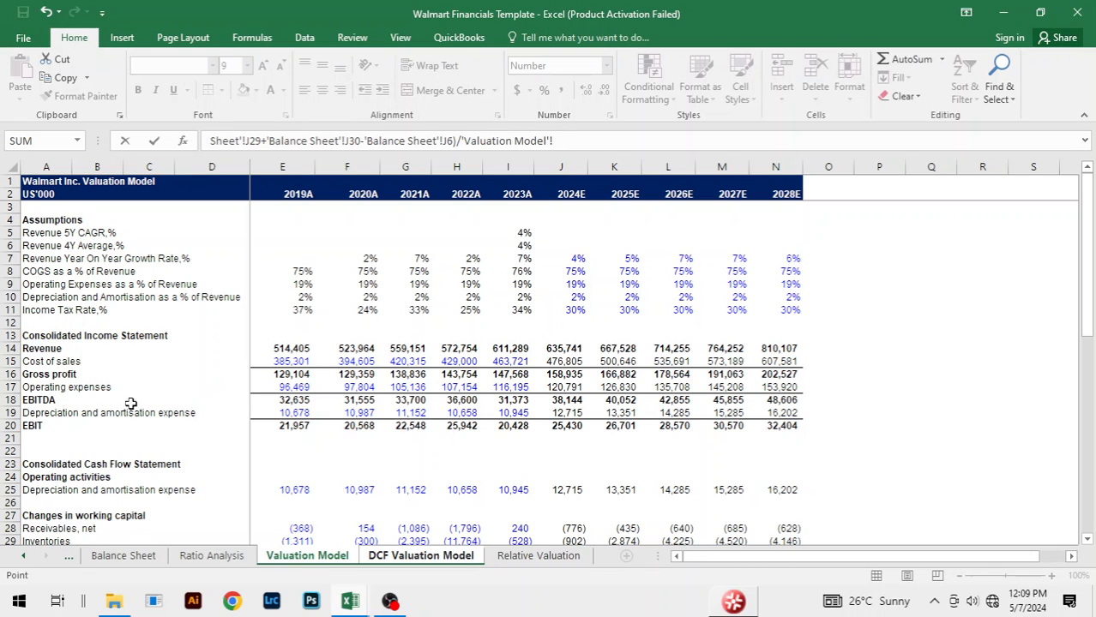
click(511, 400)
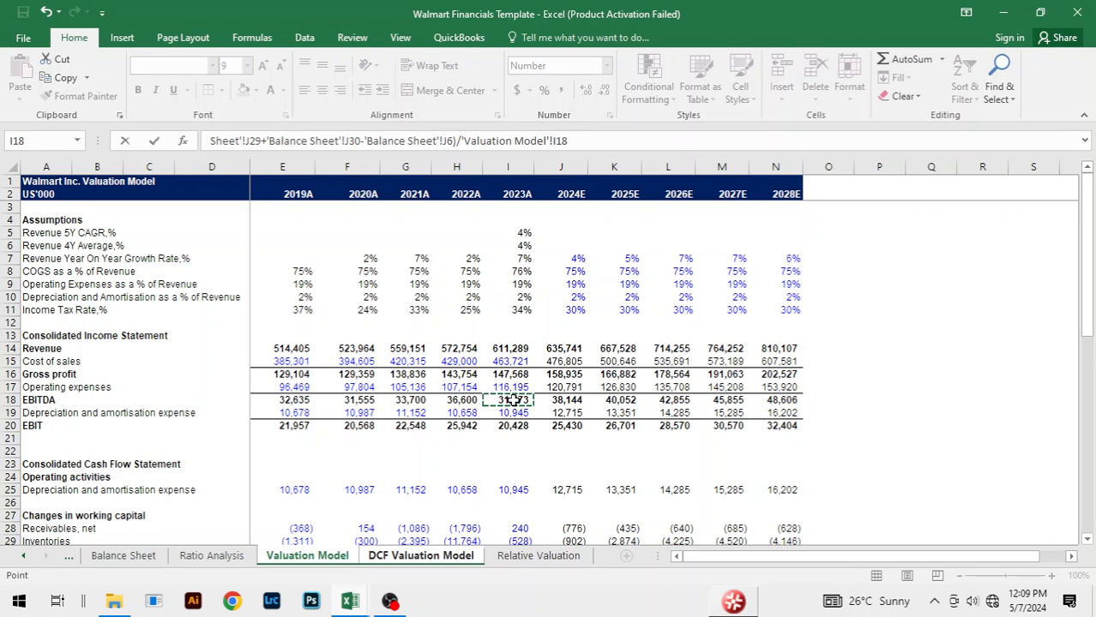
key(Return)
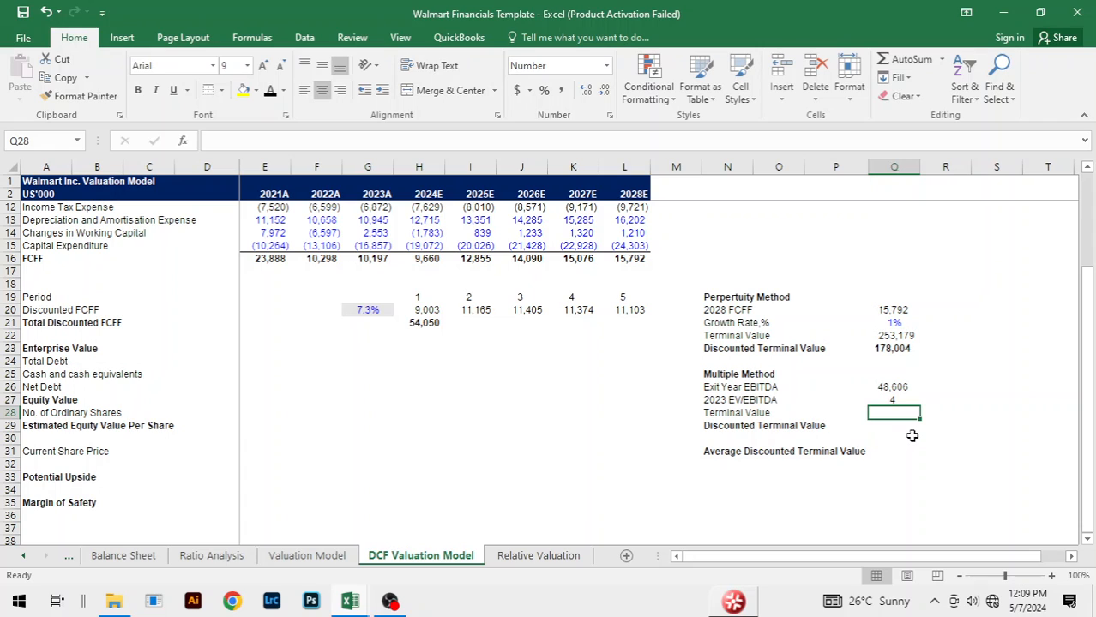
Step: Calculate the Multiple Method's terminal value in Q28 with =Q26*Q27
text(=)
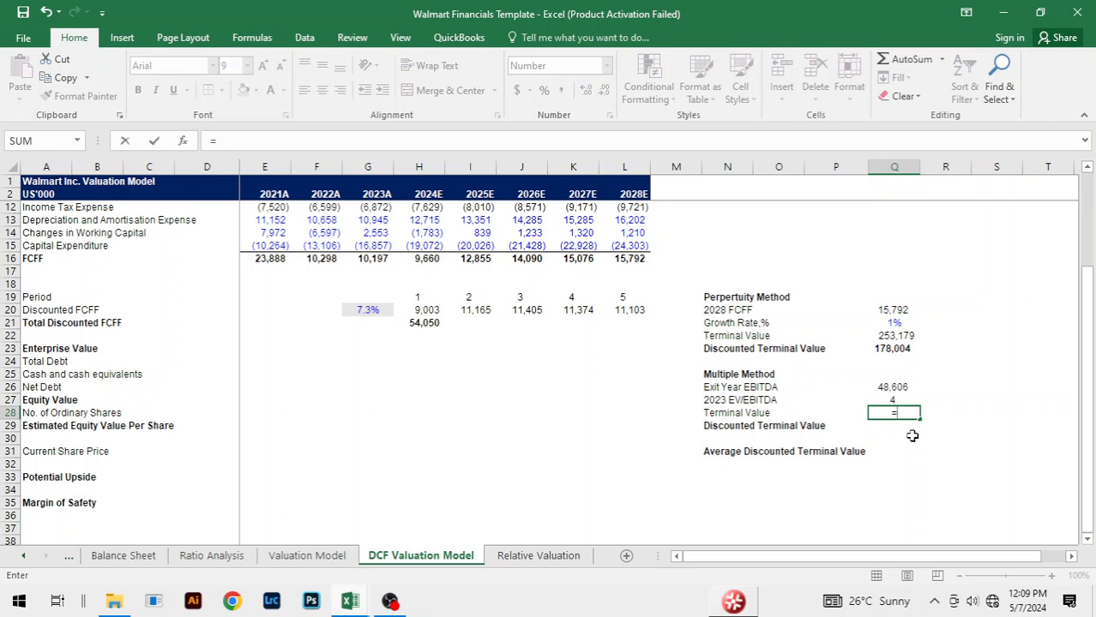
click(894, 388)
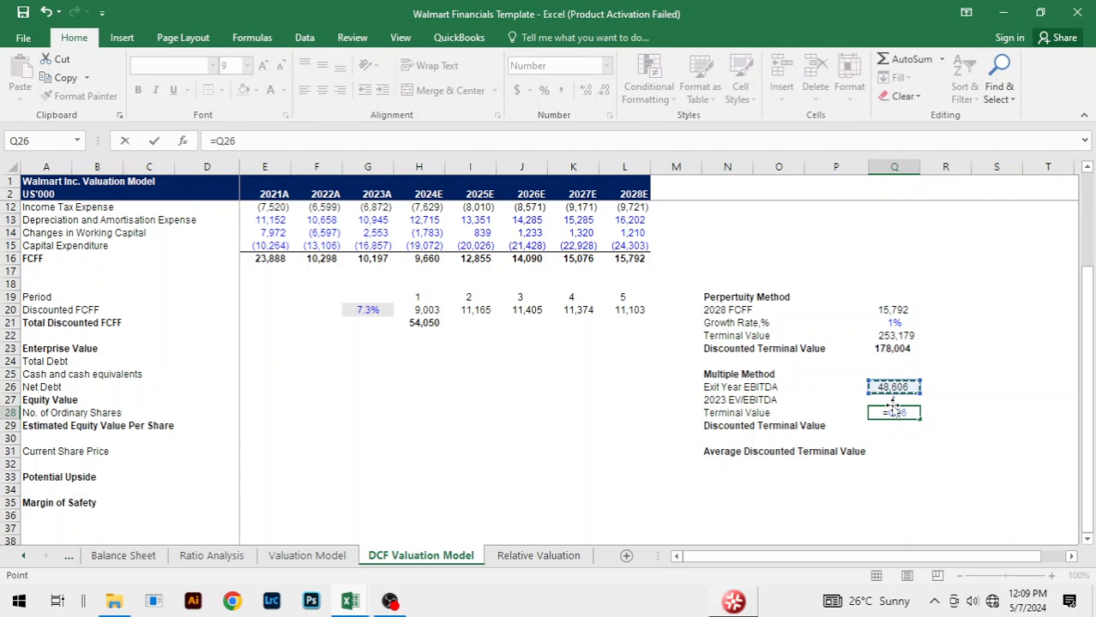
text(*)
click(900, 397)
key(Return)
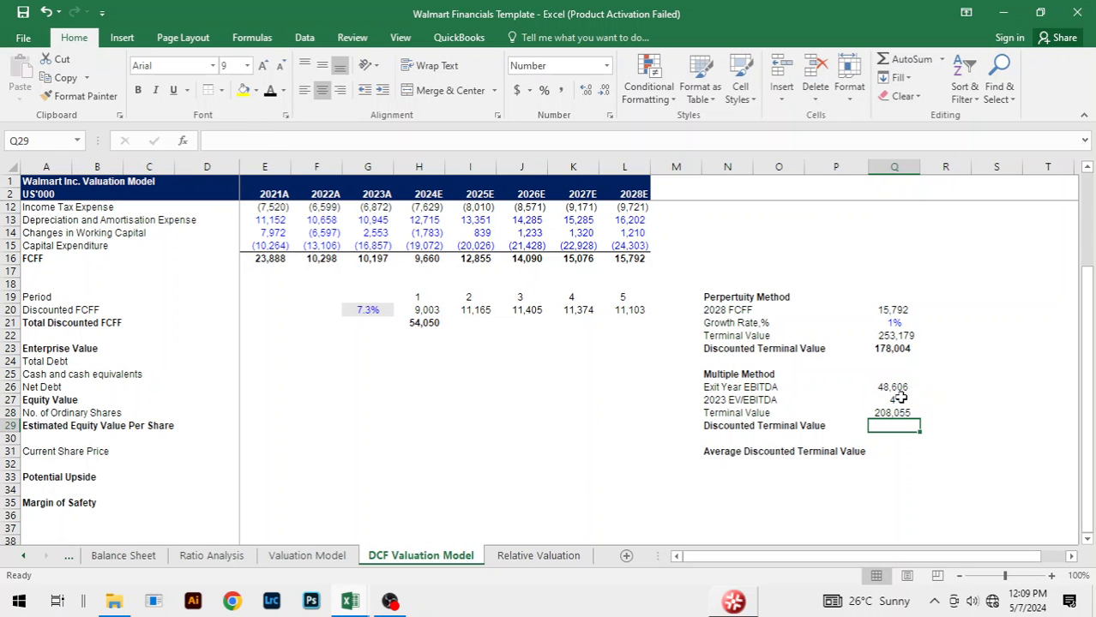
Step: Calculate the Multiple Method's discounted terminal value in Q29 with =Q28/(1+$G$20)^L19 and make the result bold
text(=)
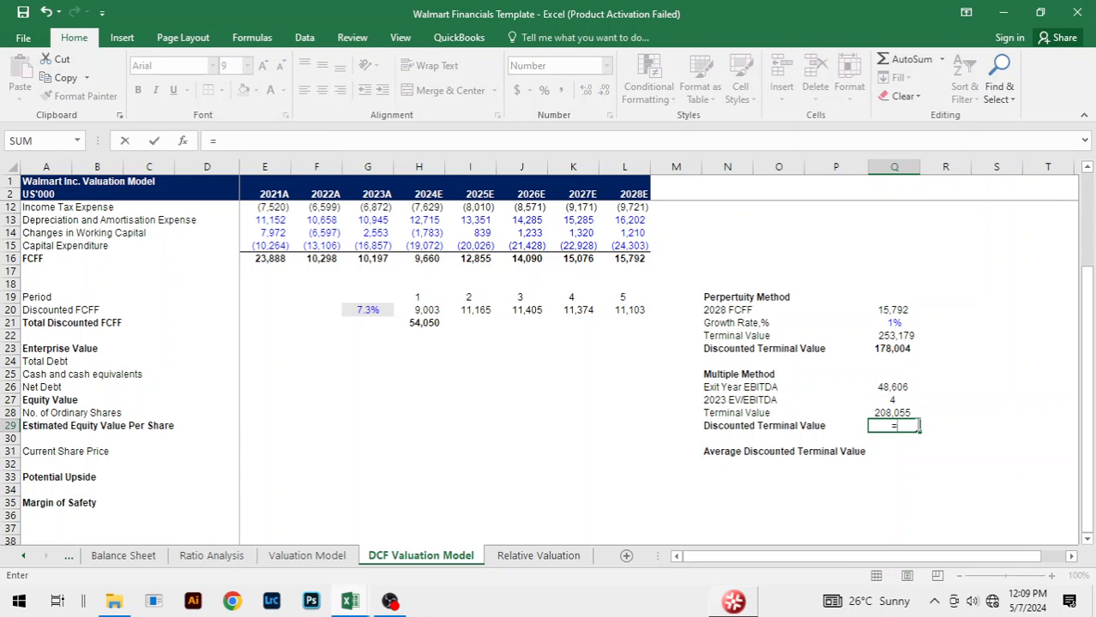
key(Up)
text(/)
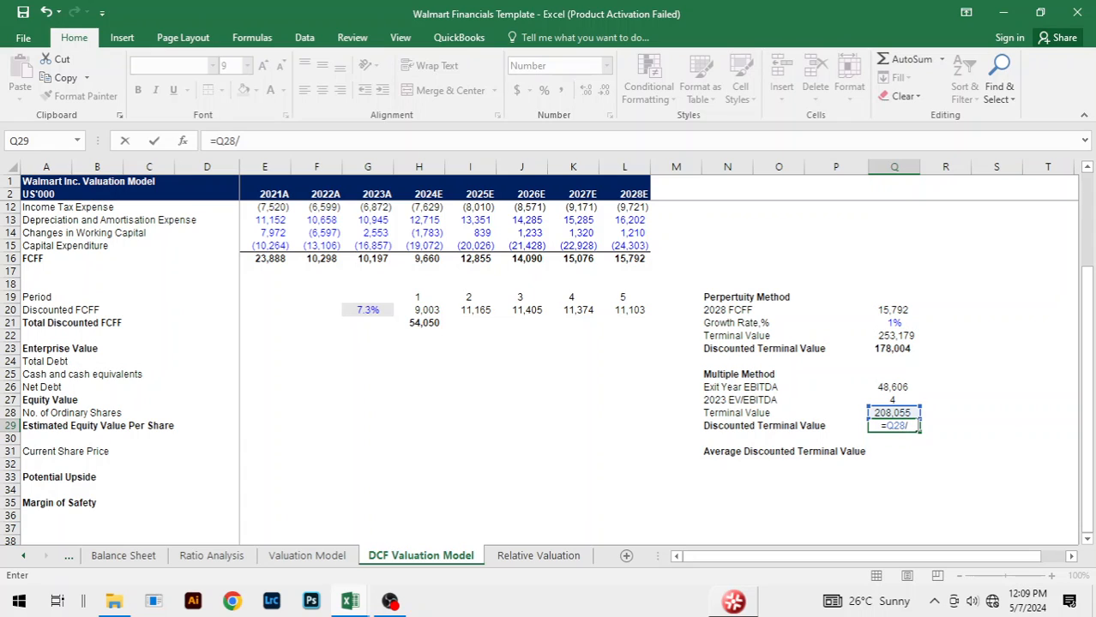
text((1+)
click(362, 314)
key(F4)
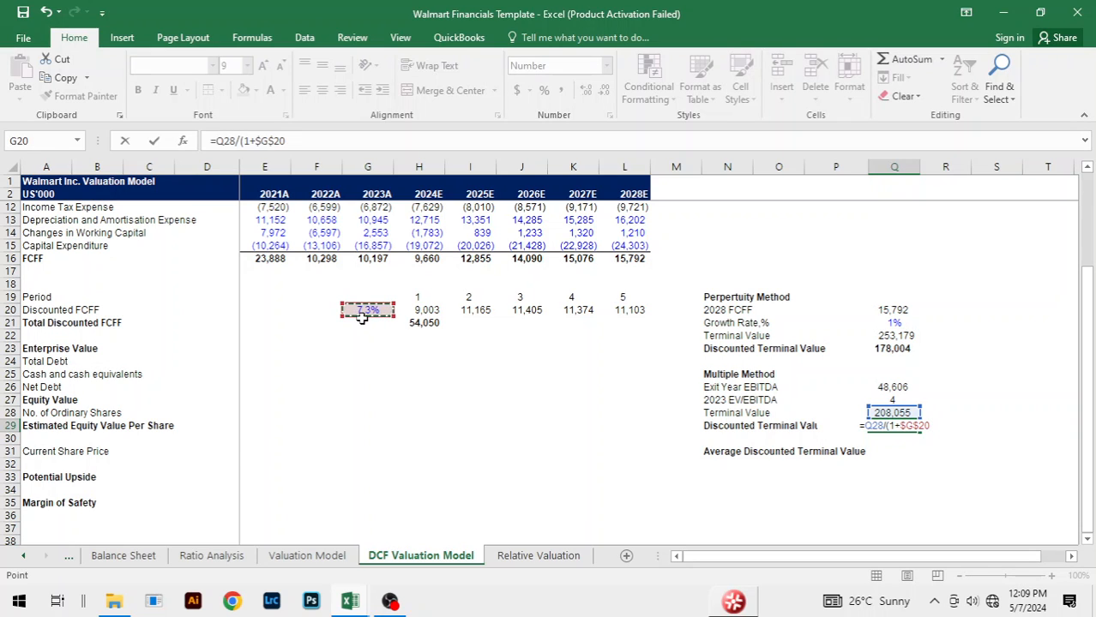
text()^)
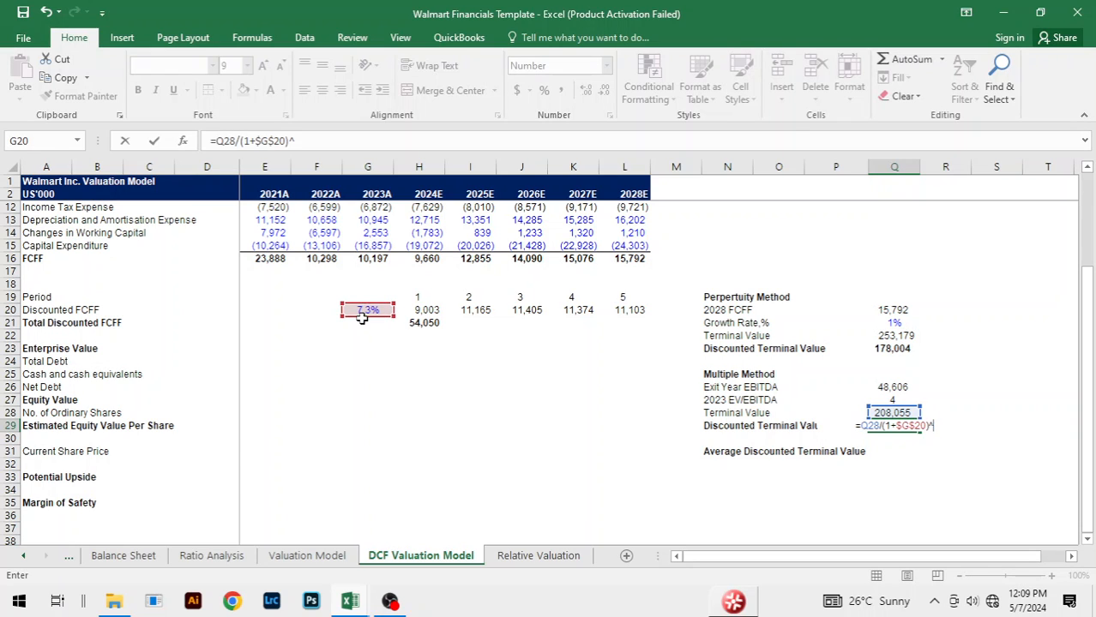
click(609, 297)
key(Return)
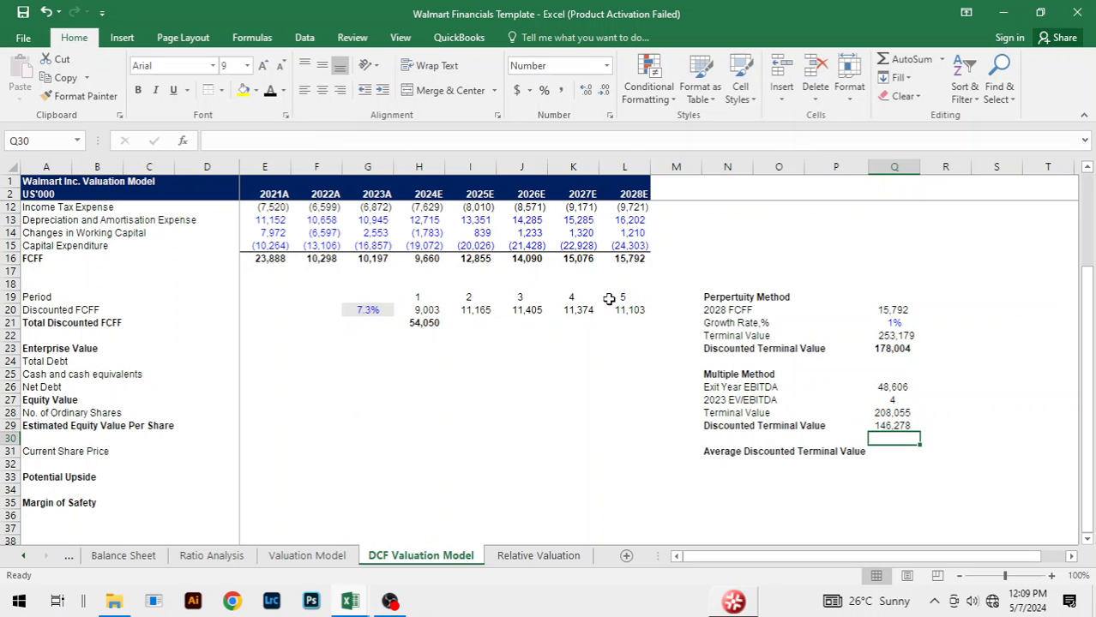
click(895, 426)
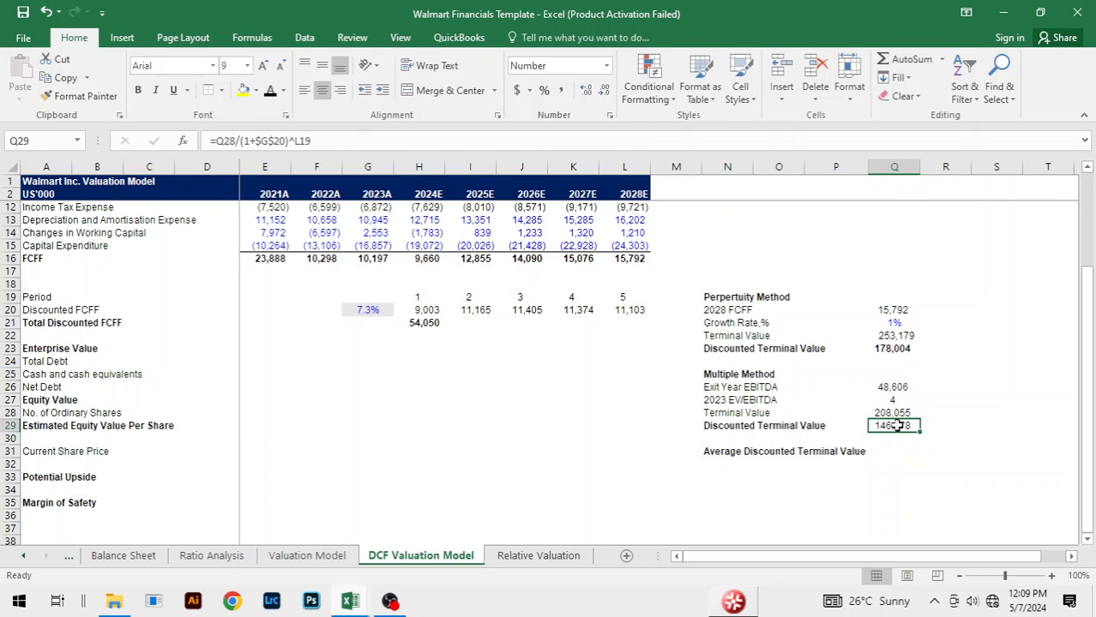
Step: Calculate the Average Discounted Terminal Value in Q31 with =AVERAGE(Q23,Q29)
click(896, 452)
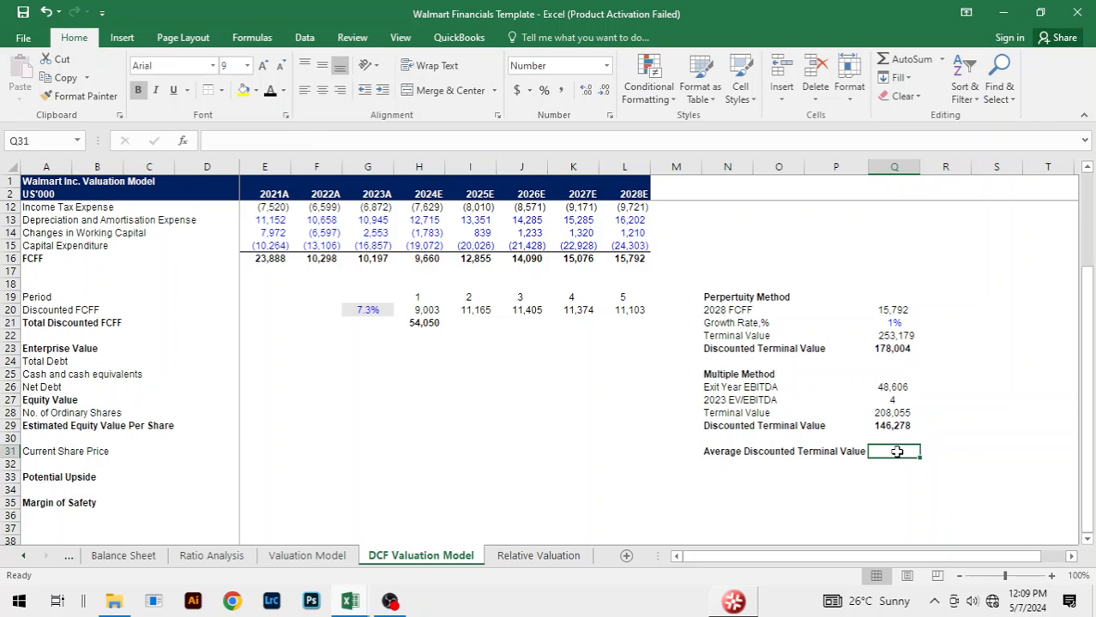
text(=)
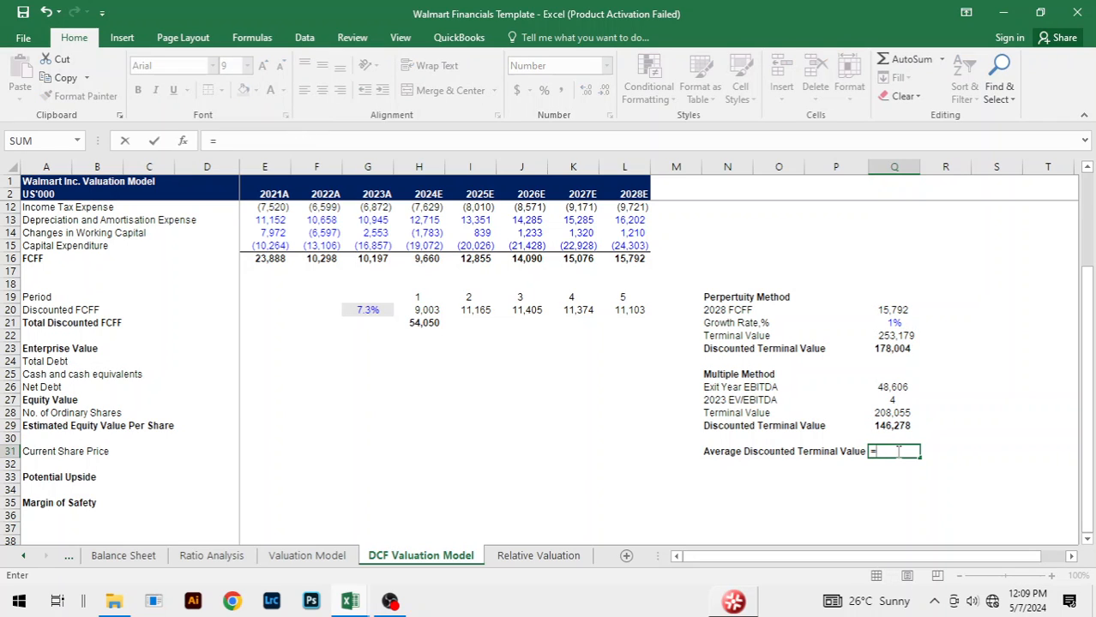
text(av)
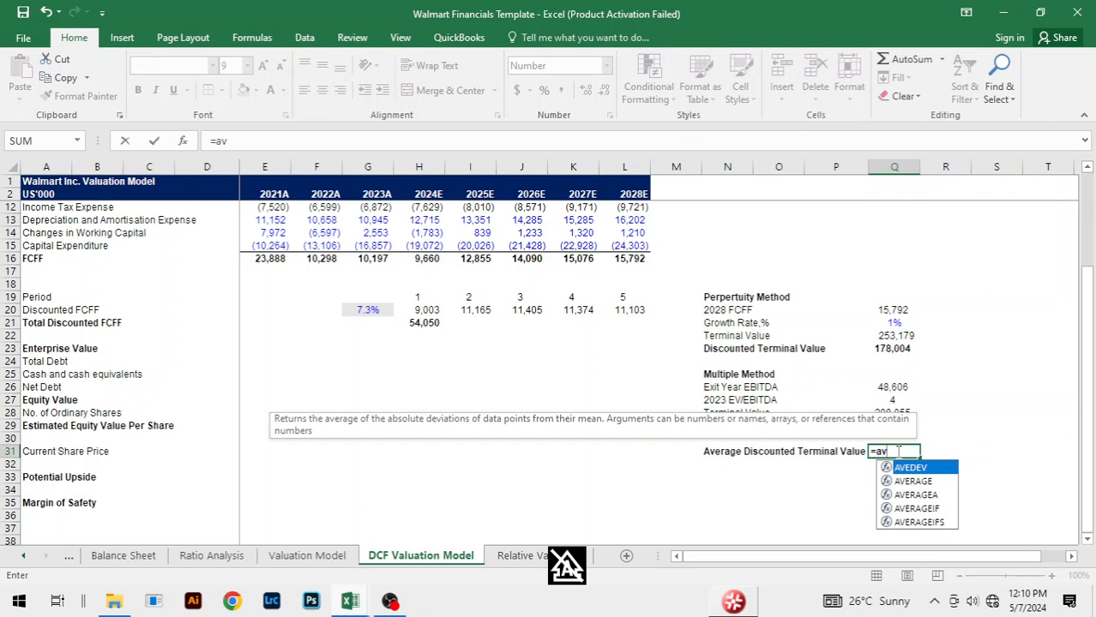
key(Down)
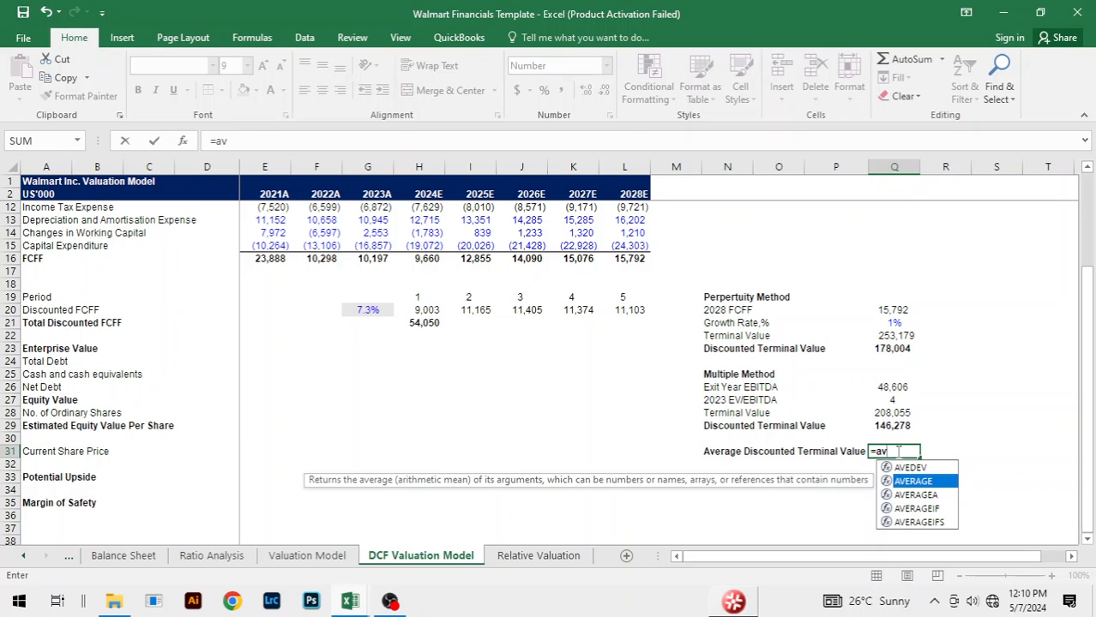
key(Tab)
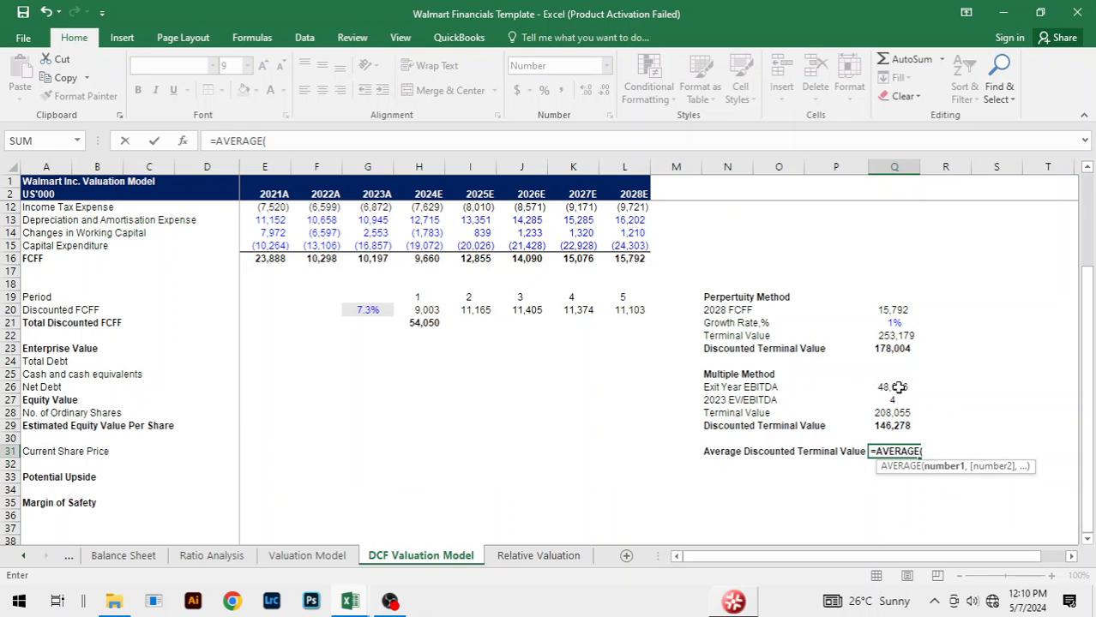
click(896, 349)
text(,)
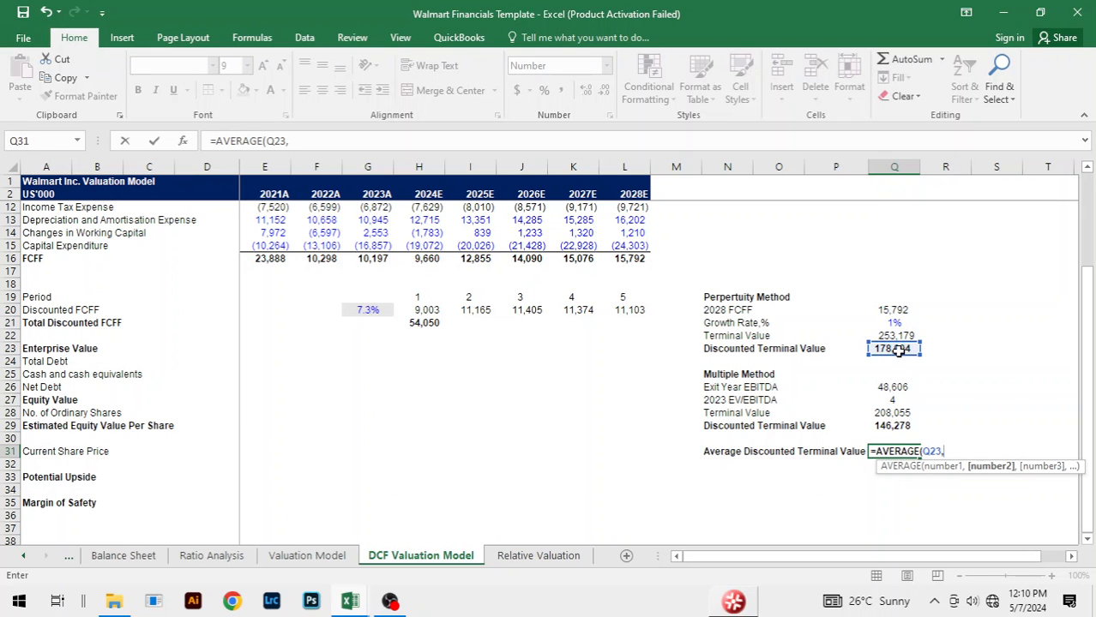
click(892, 425)
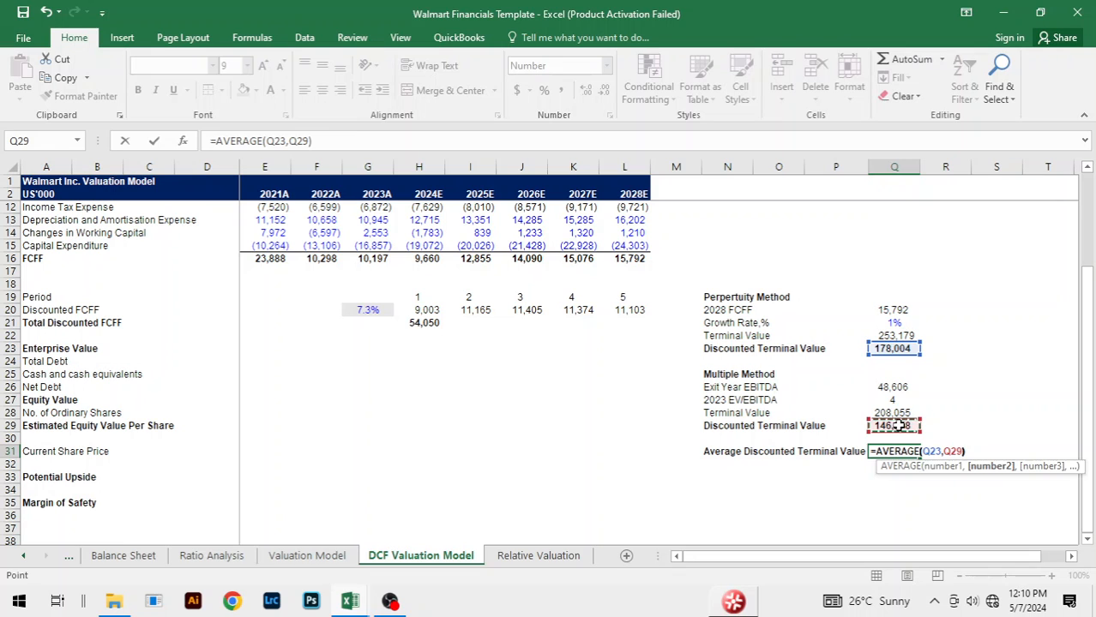
key(Return)
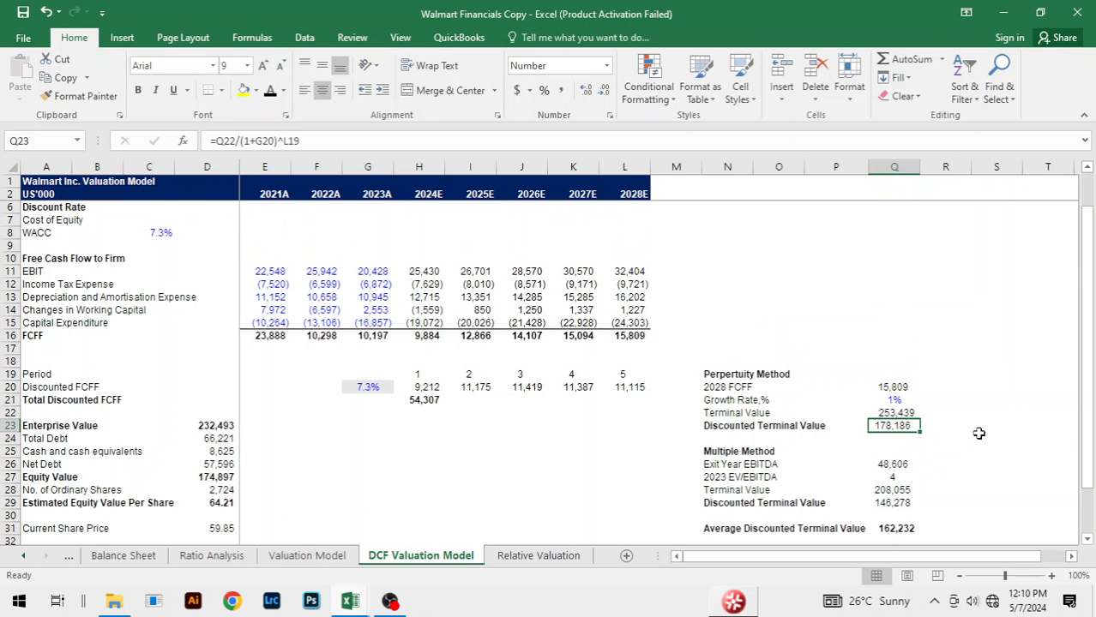
Step: Examine the formulas for the average discounted terminal value, enterprise value and perpetuity discounted terminal value in the Walmart Financials Copy workbook
click(947, 490)
scroll(947, 489, down, 1)
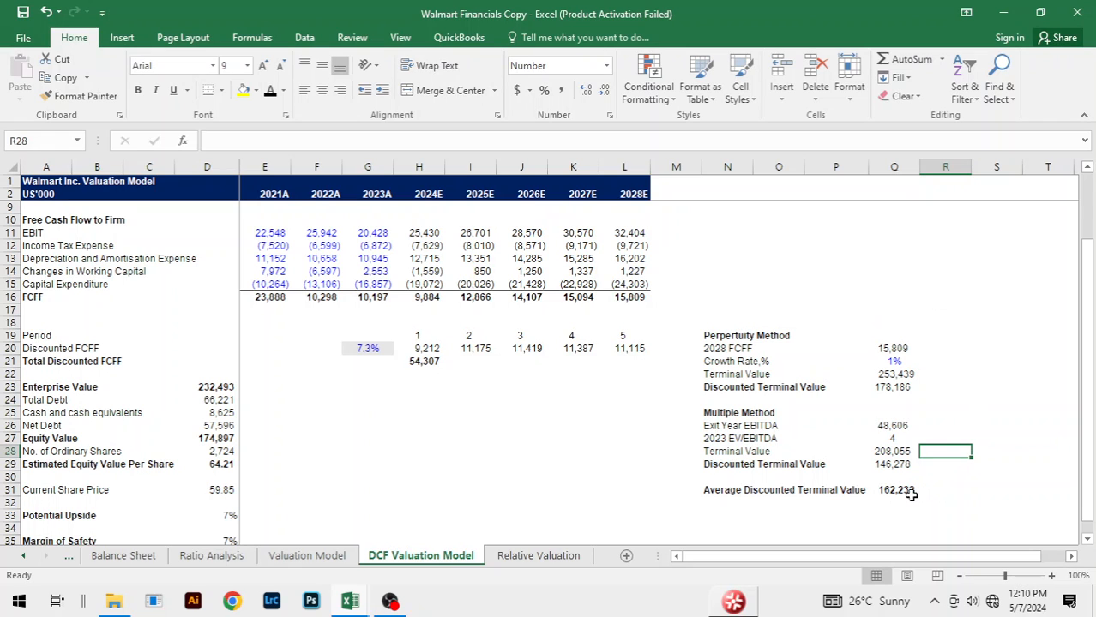
click(907, 492)
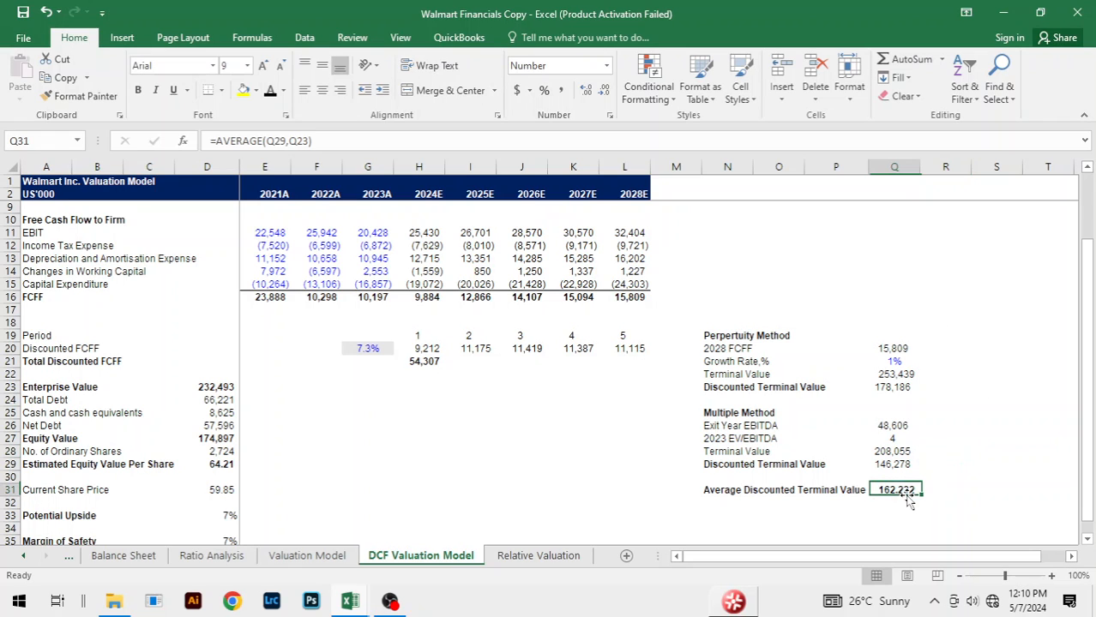
click(213, 387)
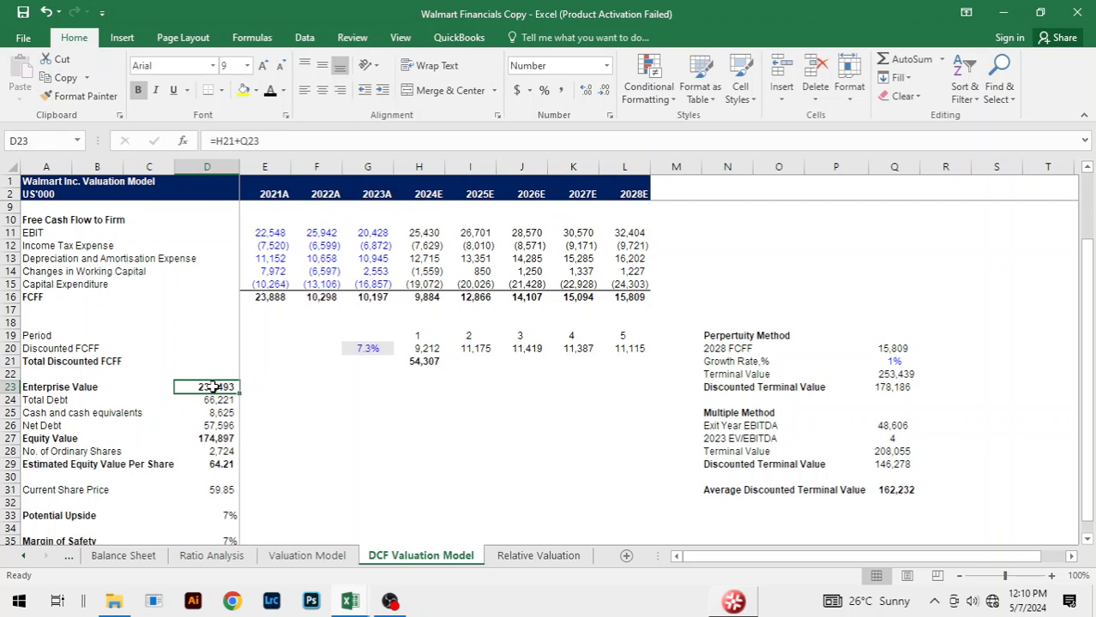
click(900, 388)
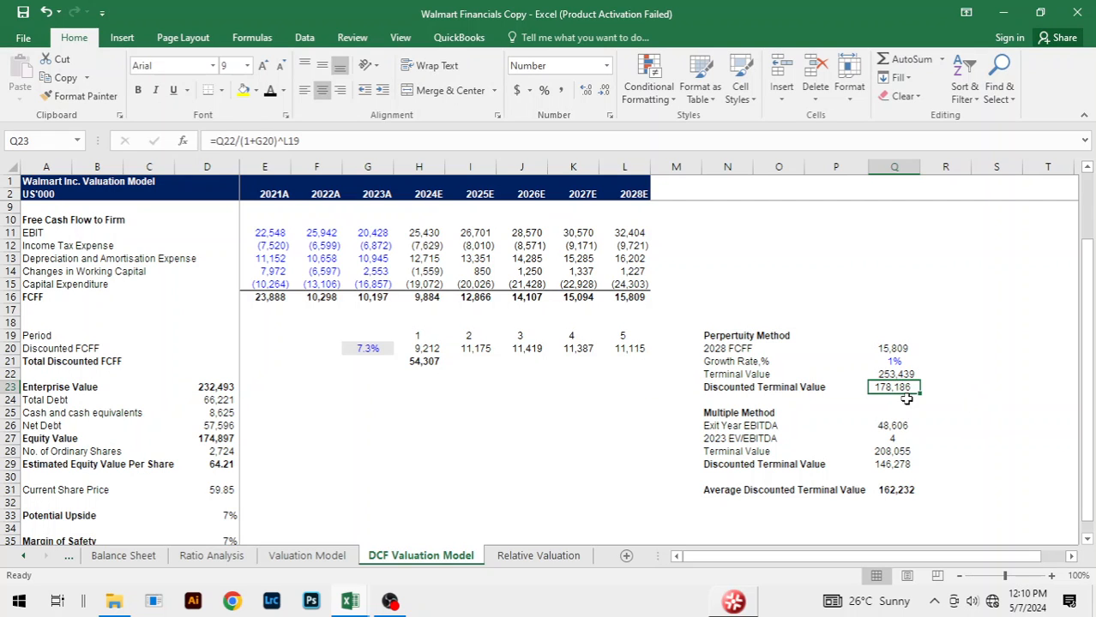
Step: Return to the Walmart Financials Template workbook and calculate the Enterprise Value in D23 with =H21+Q23
key(alt+Tab)
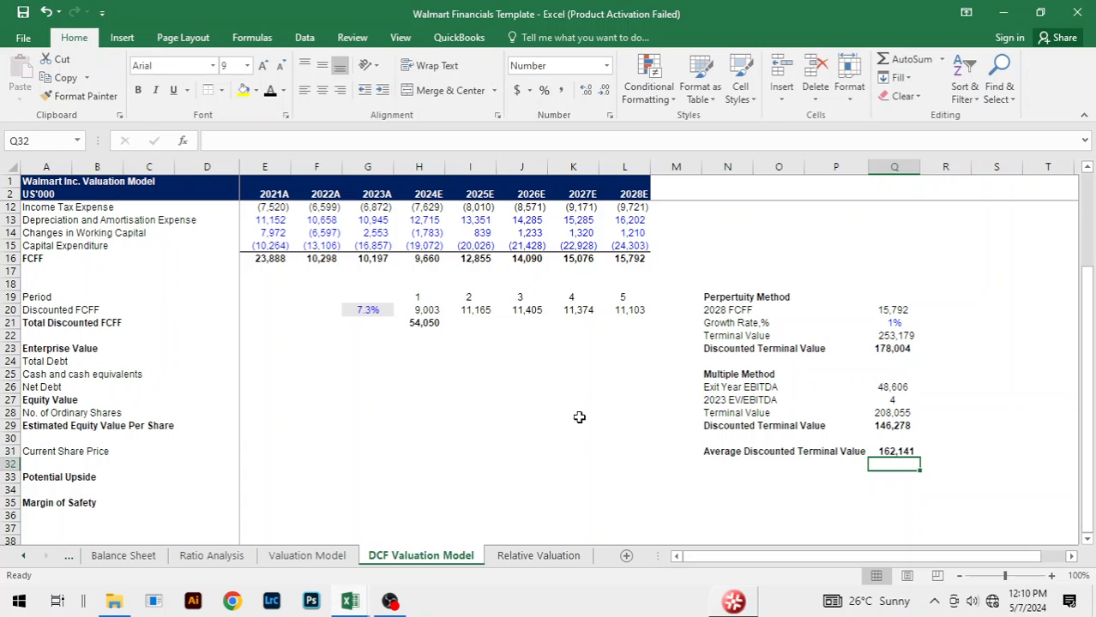
click(148, 360)
key(Up)
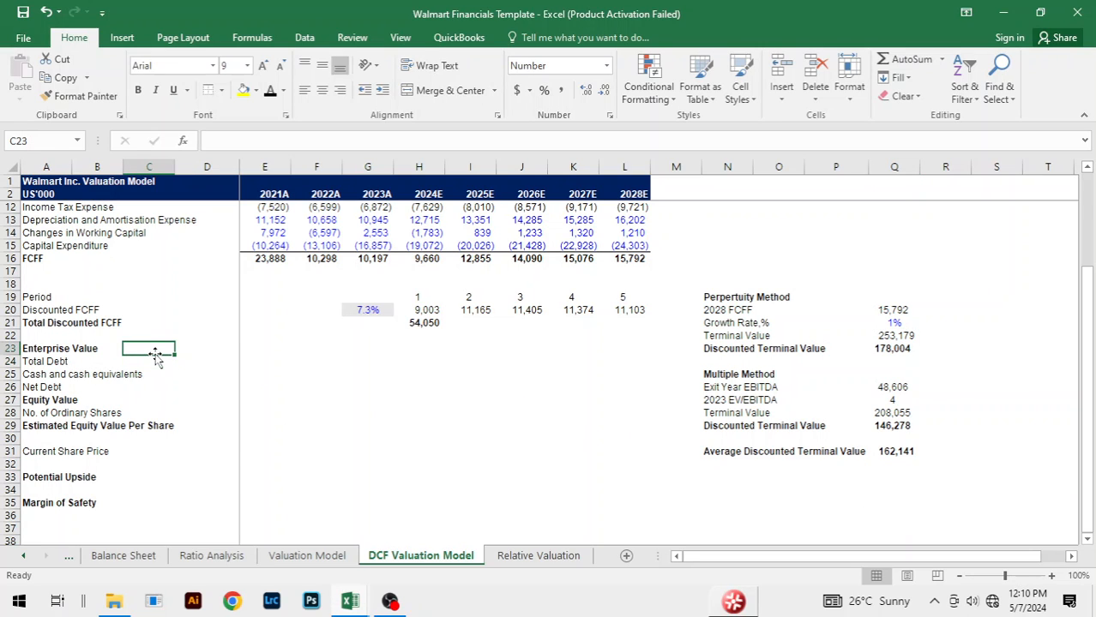
key(Right)
text(=)
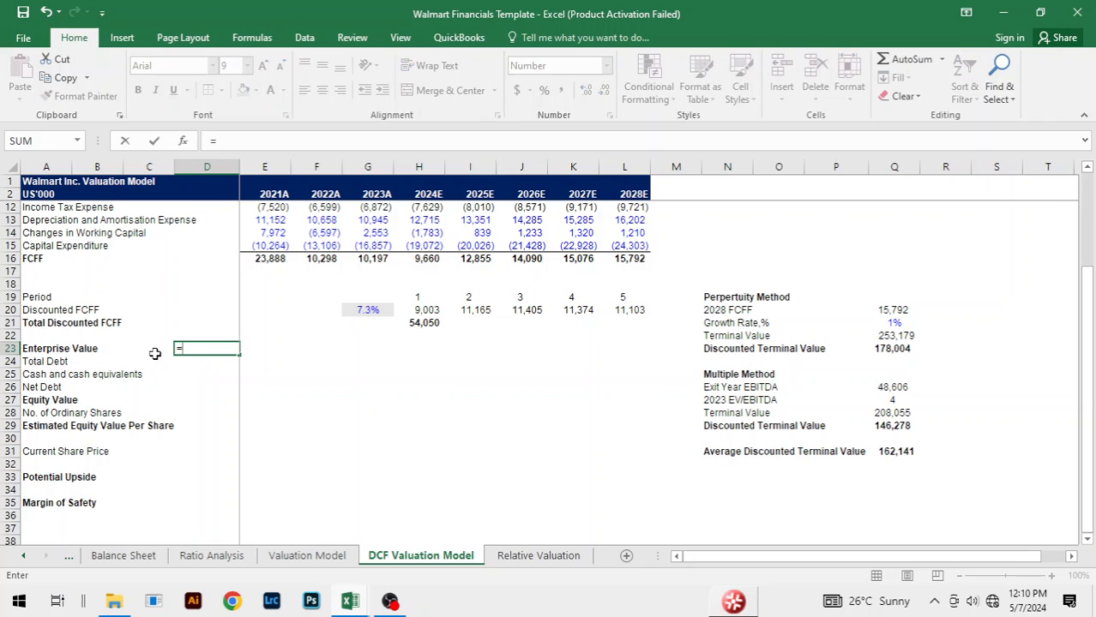
key(Right)
key(Right)
key(Right)
key(Right)
key(Up)
key(Up)
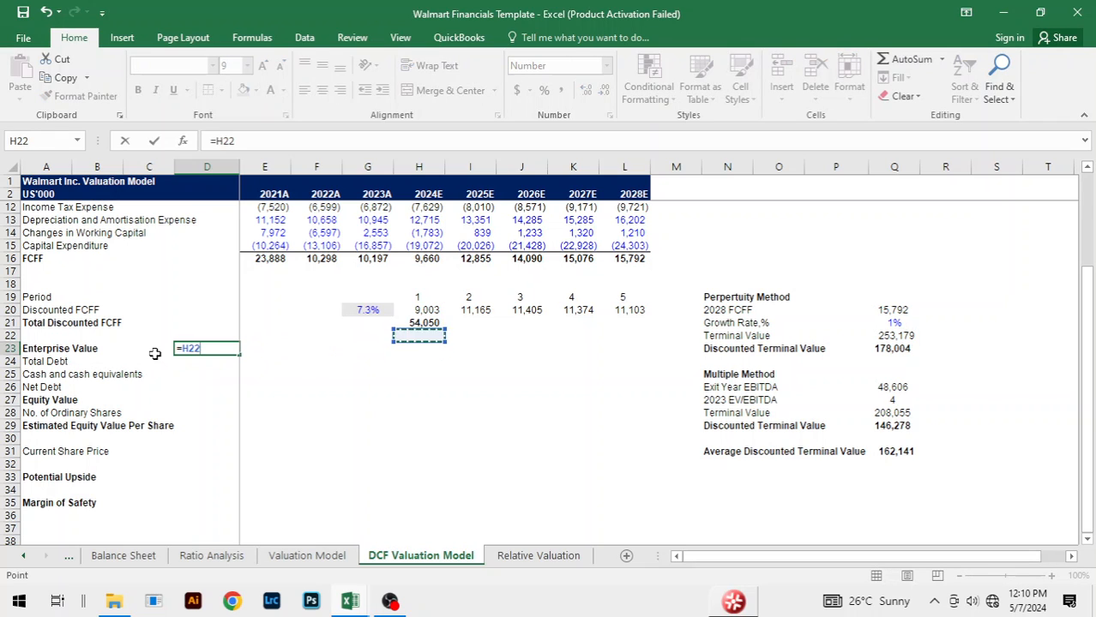
text(+)
key(Right)
key(Right)
key(Right)
key(Right)
key(Right)
key(Right)
key(Right)
key(Right)
key(Right)
key(Right)
key(Right)
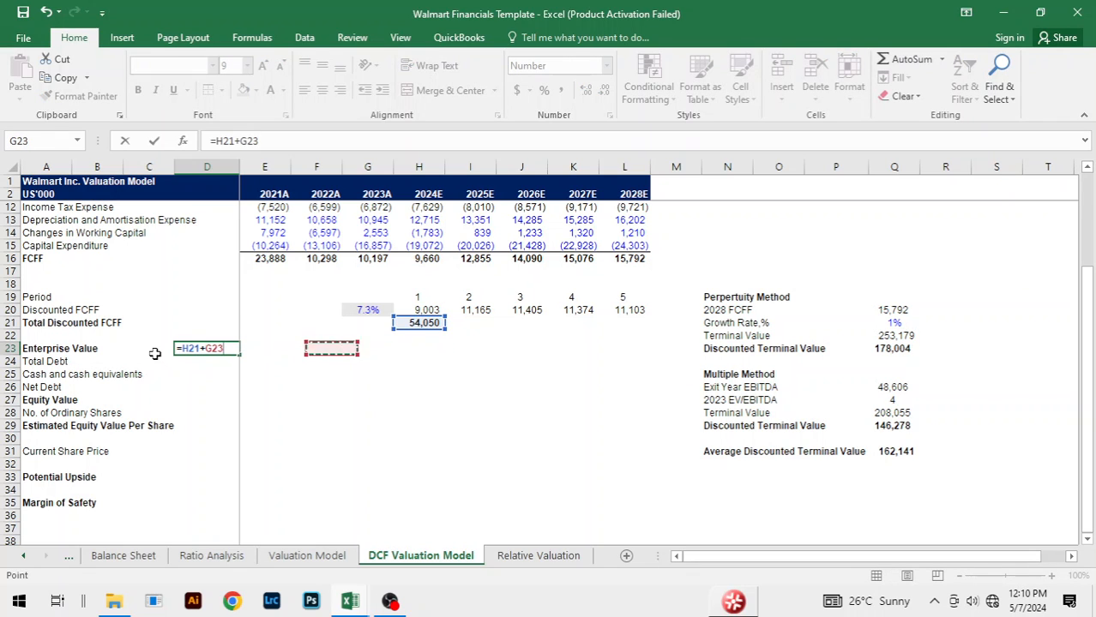
key(Right)
key(Right)
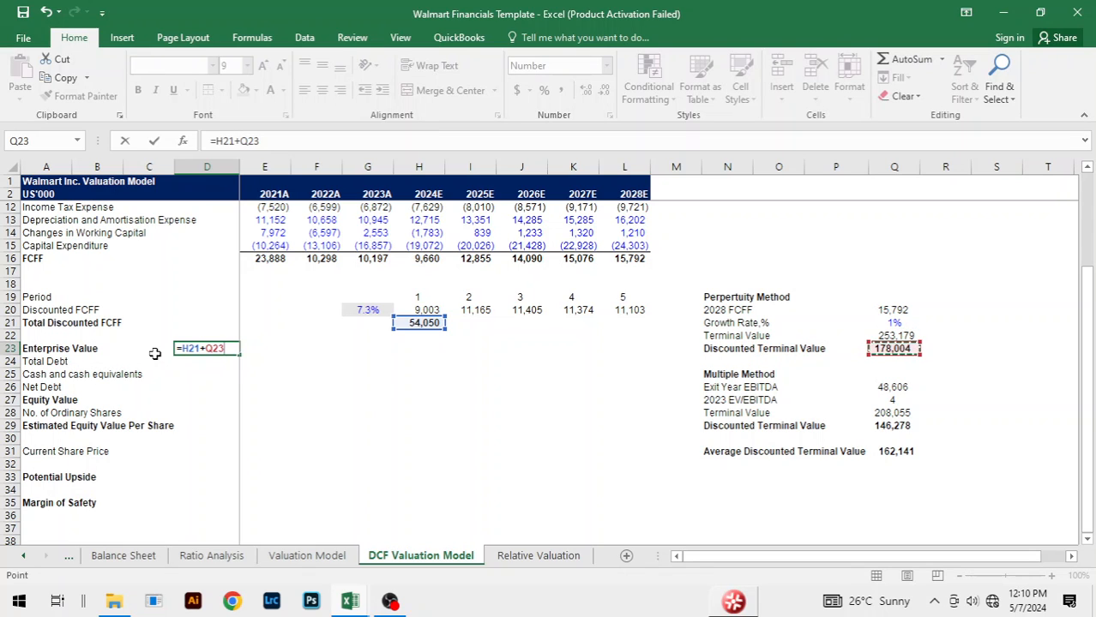
key(Return)
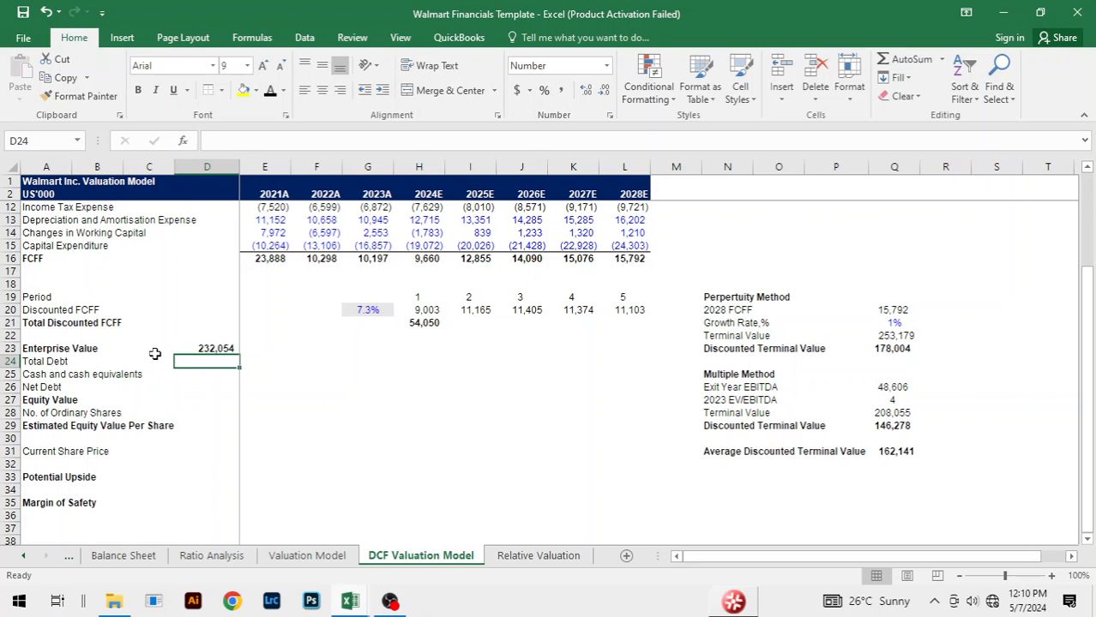
Step: Start Total Debt in D24 by summing 2023A short-term borrowings and debt and lease obligations due within one year ('Balance Sheet' J24, J28, J29, J30)
text(=)
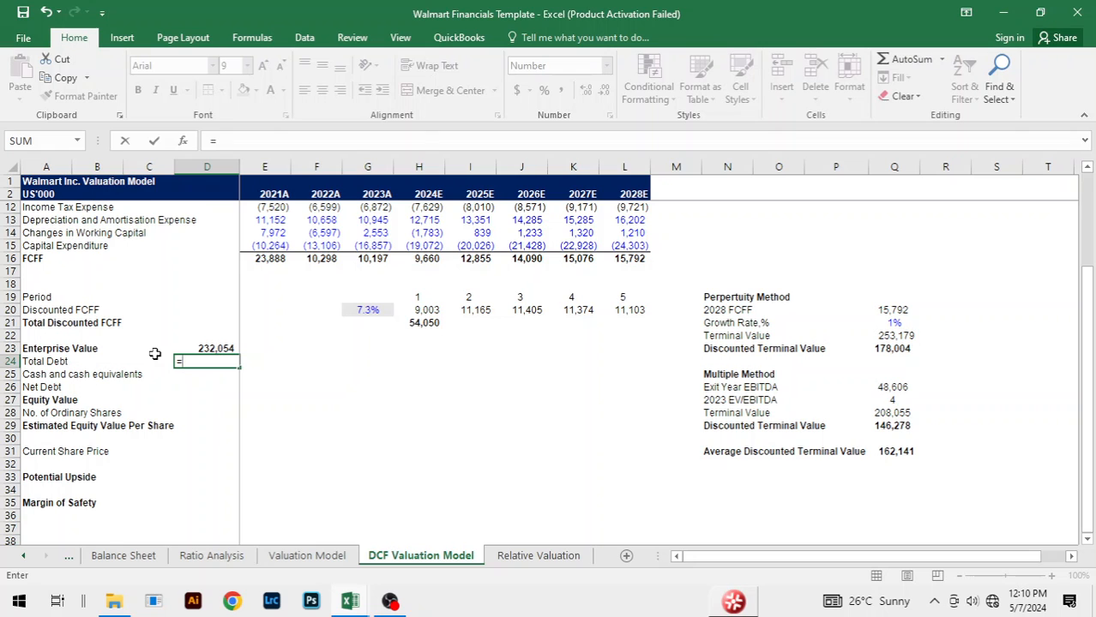
key(ctrl+Page_Up)
key(ctrl+Page_Up)
key(ctrl+Page_Up)
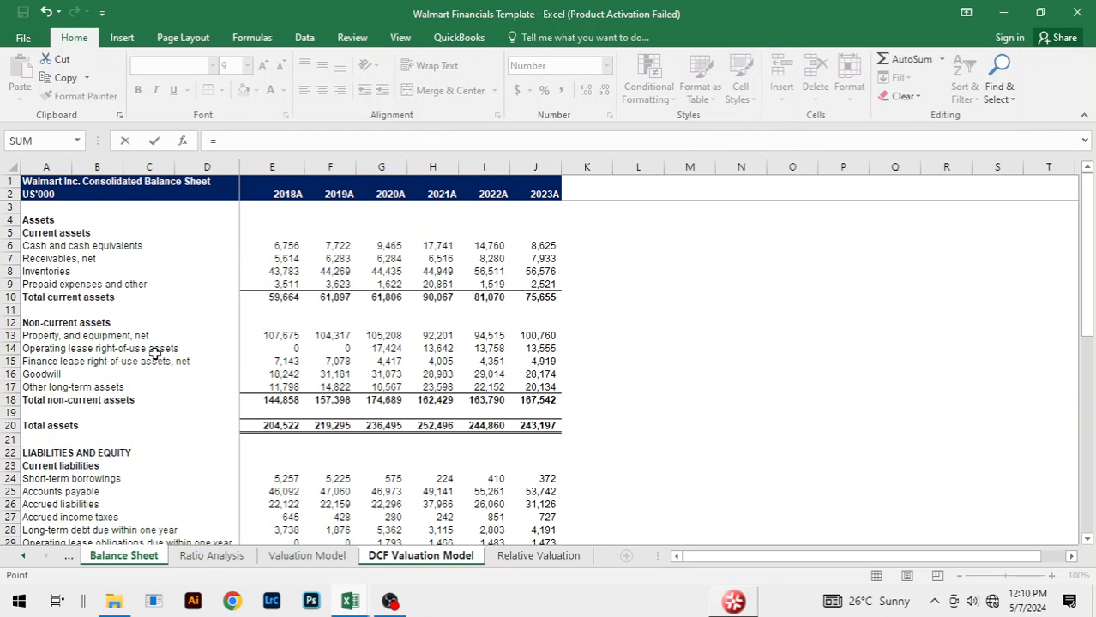
scroll(263, 272, down, 3)
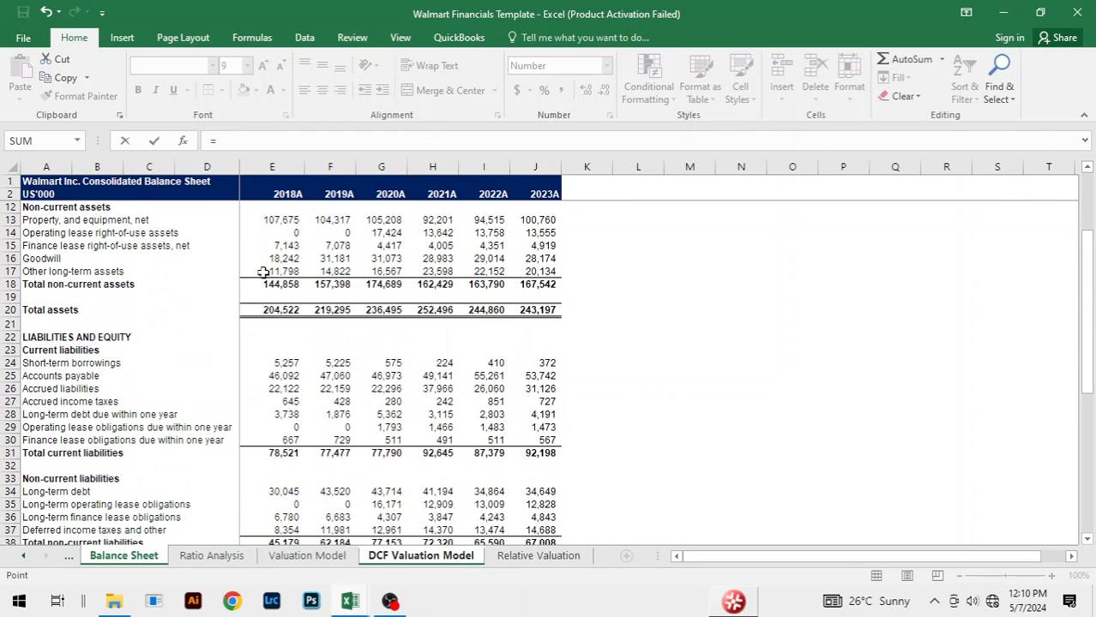
scroll(264, 273, down, 1)
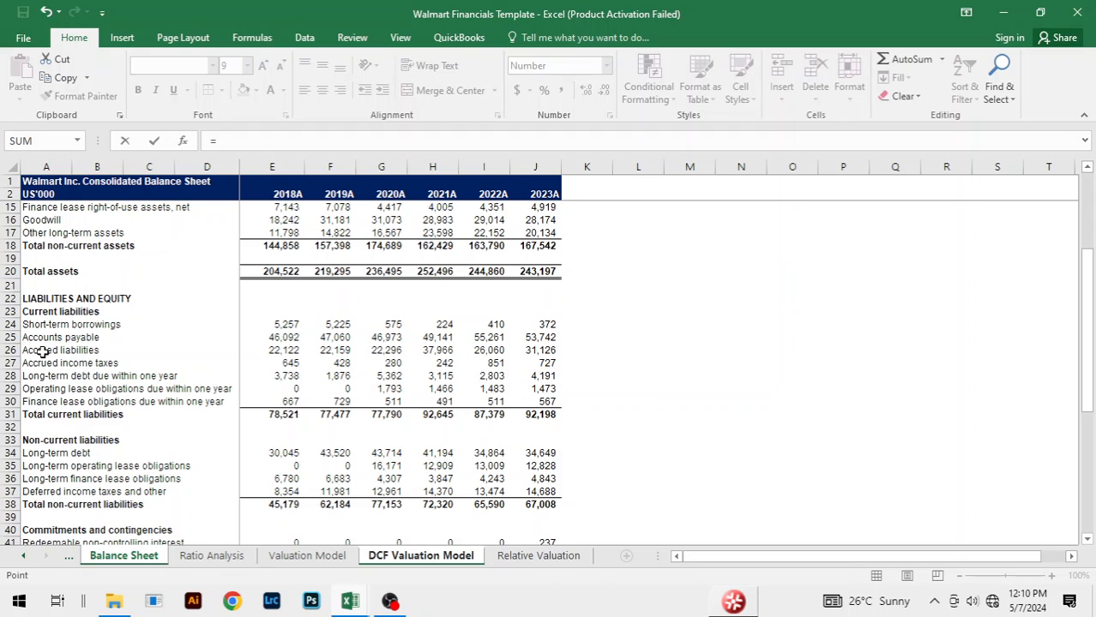
click(547, 325)
text(+)
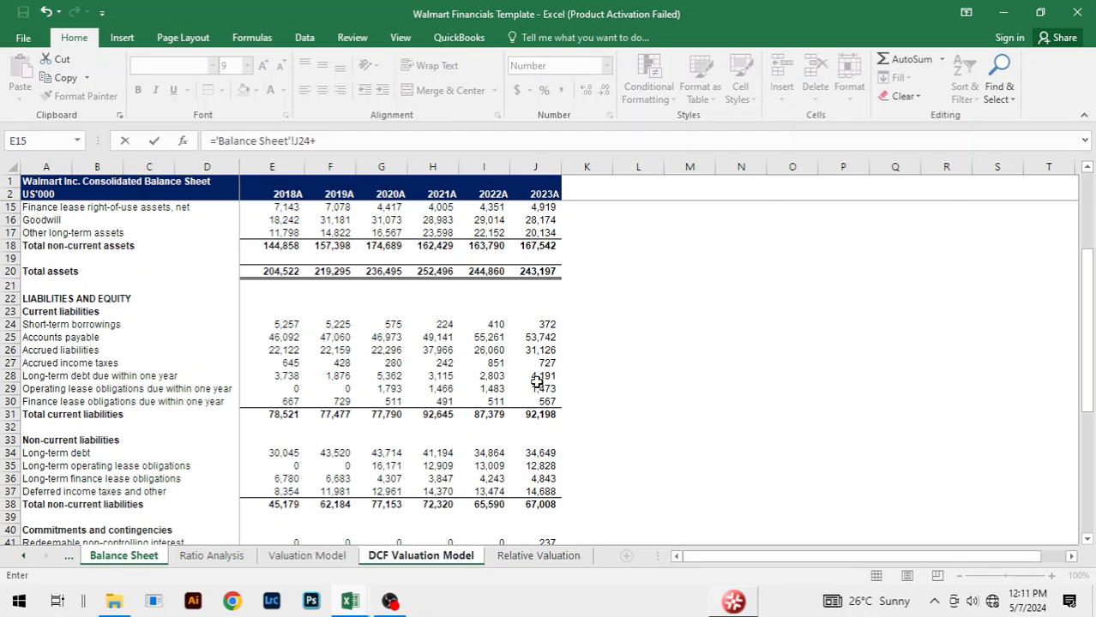
click(547, 376)
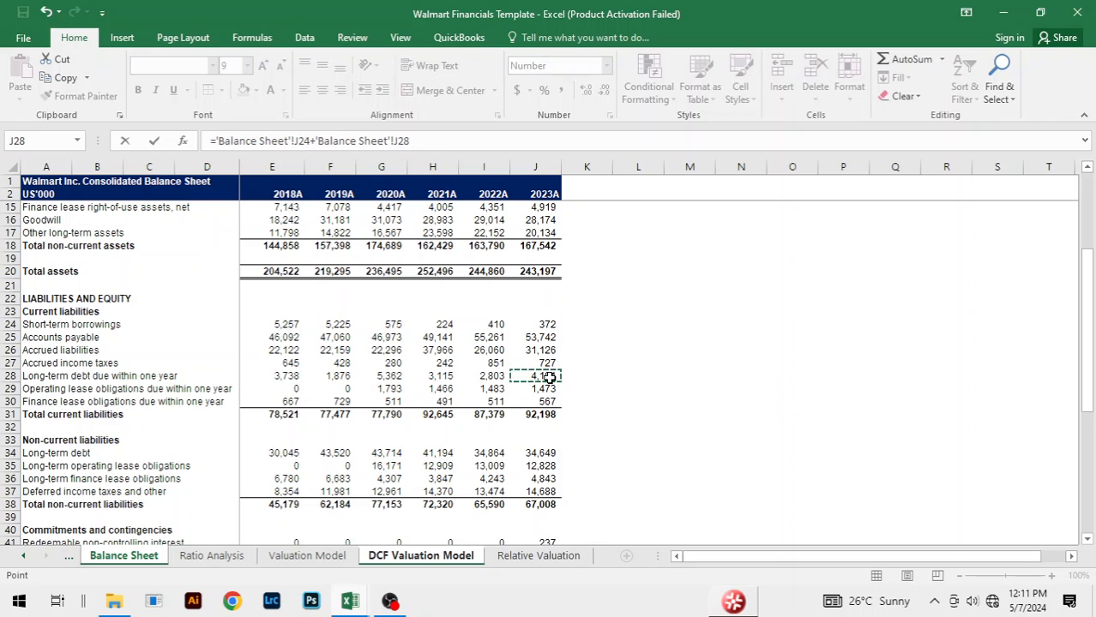
text(+)
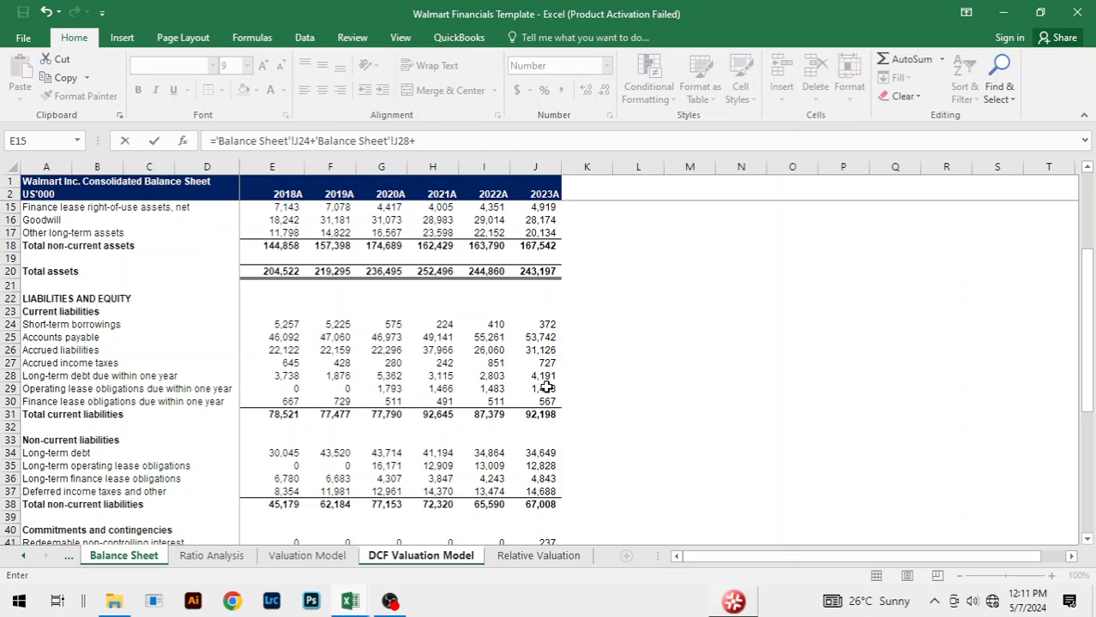
click(546, 388)
text(+)
click(545, 401)
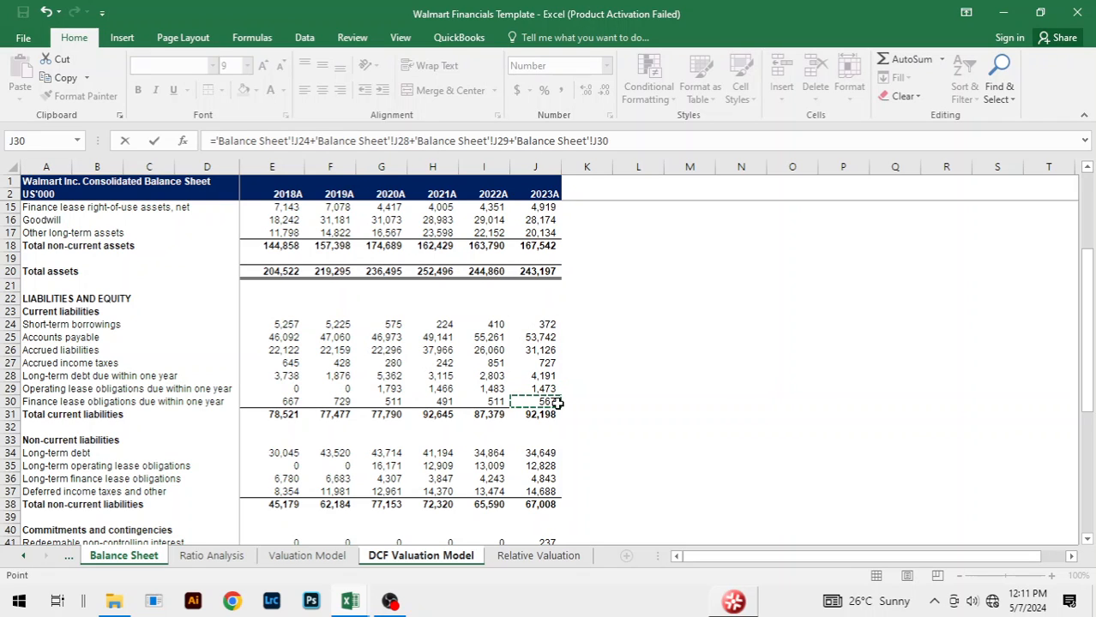
Step: Extend the Total Debt formula with 2023A long-term debt and long-term operating and finance lease obligations ('Balance Sheet' J34, J35, J36)
text(+)
click(535, 452)
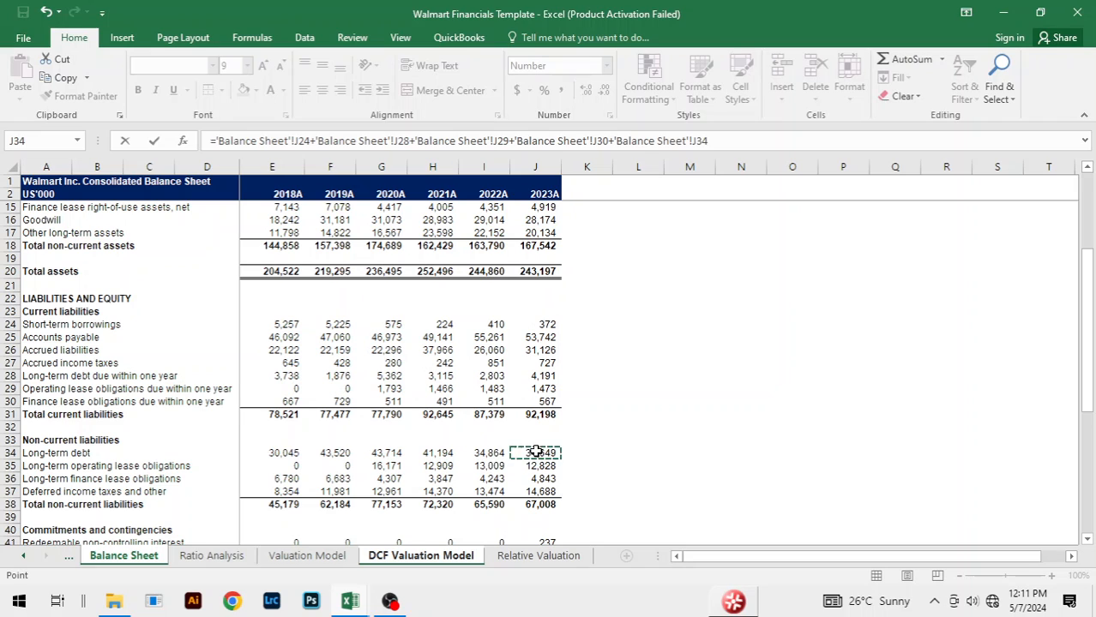
text(+)
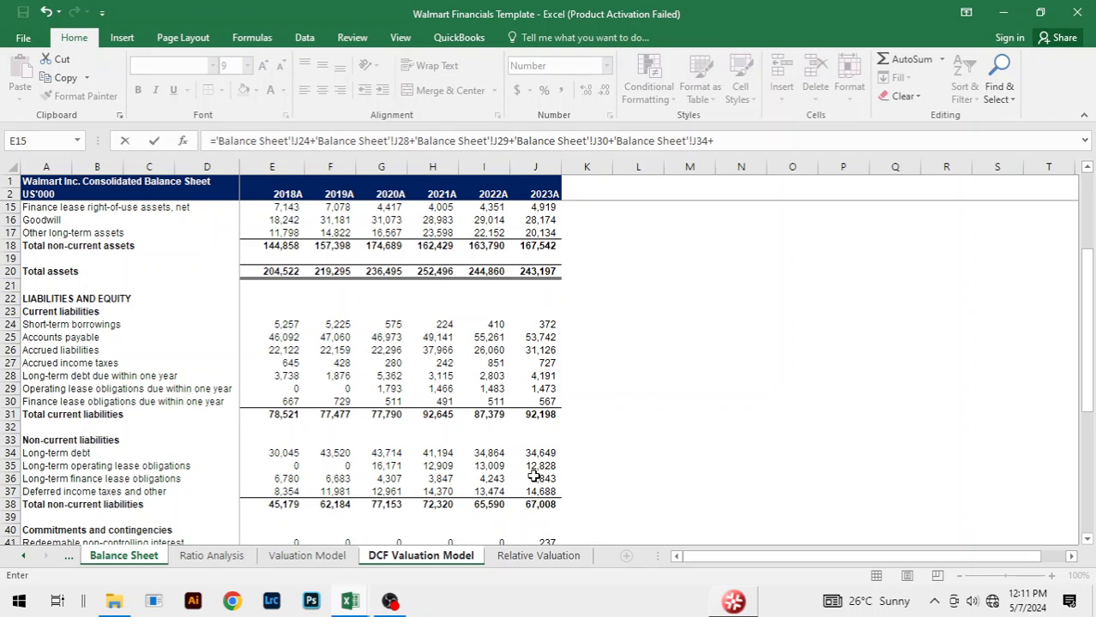
click(537, 466)
text(+)
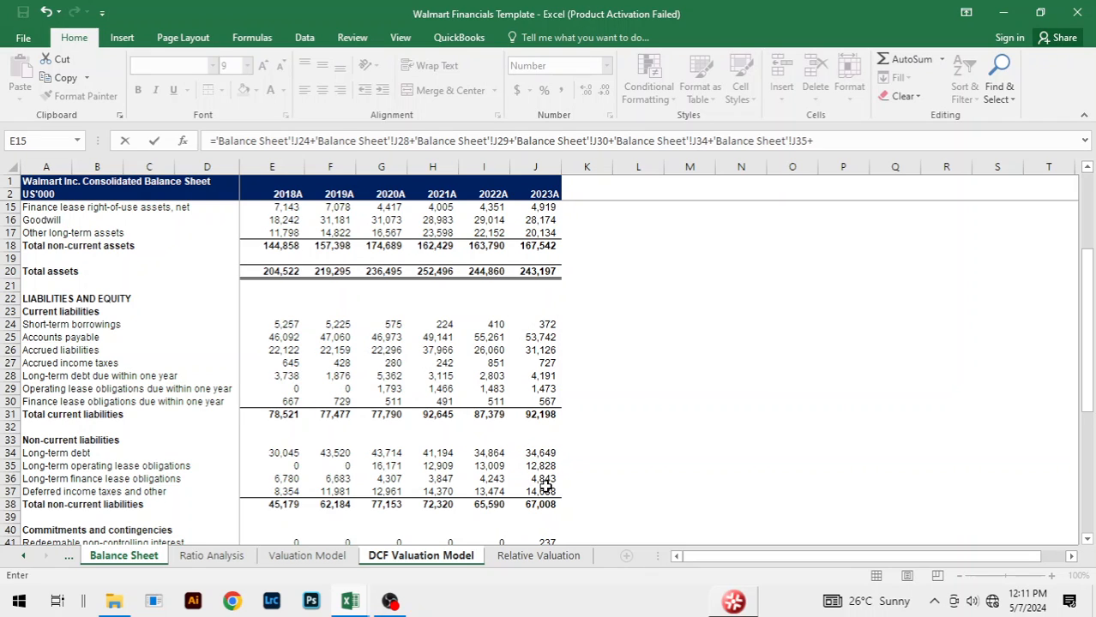
click(546, 481)
Step: Complete the Total Debt formula by adding 2023A redeemable non-controlling interest and non-controlling interest ('Balance Sheet' J41 and J49)
text(+)
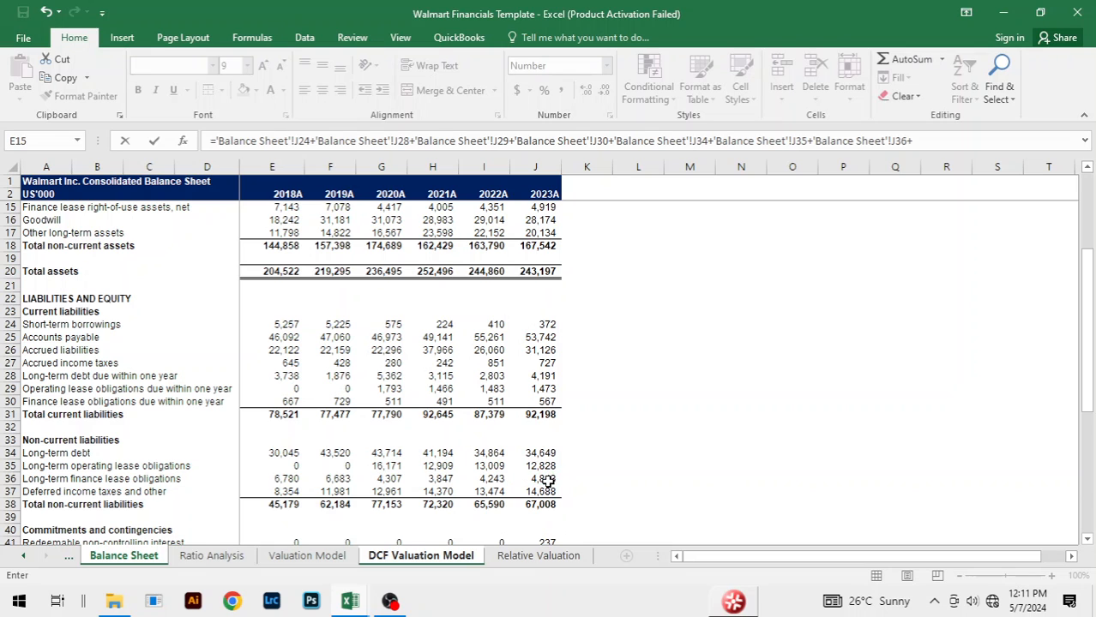
scroll(673, 376, down, 3)
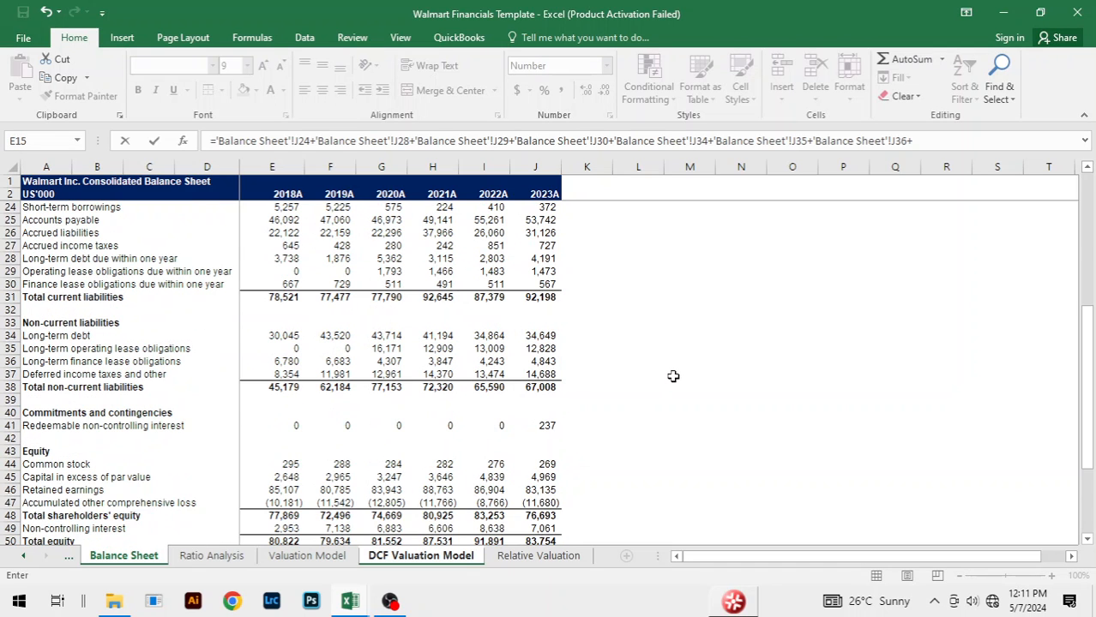
scroll(673, 377, down, 1)
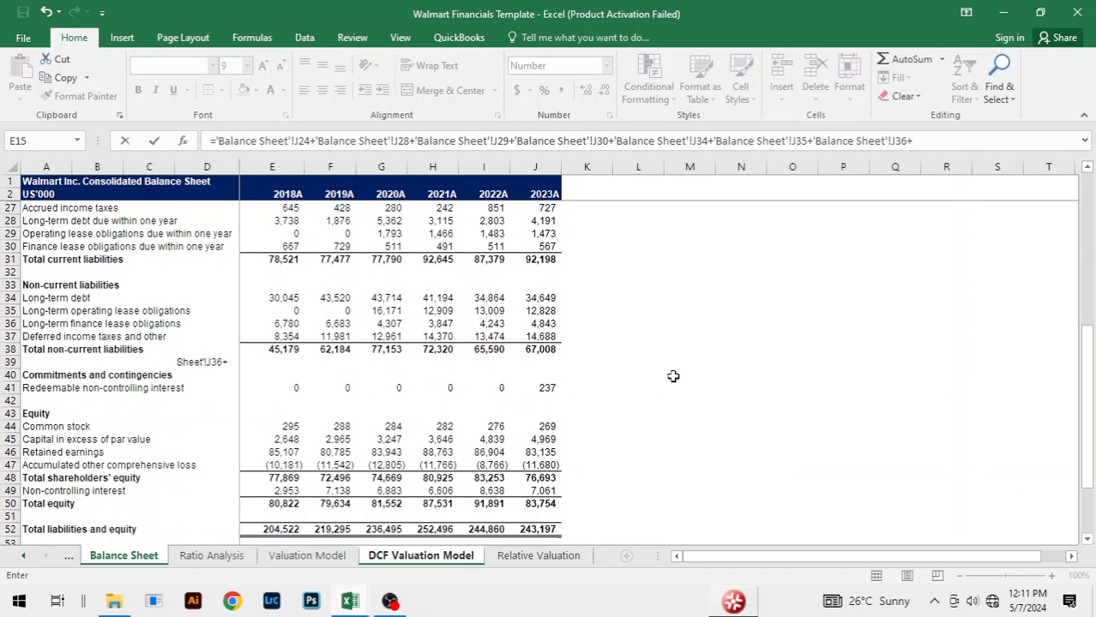
click(543, 387)
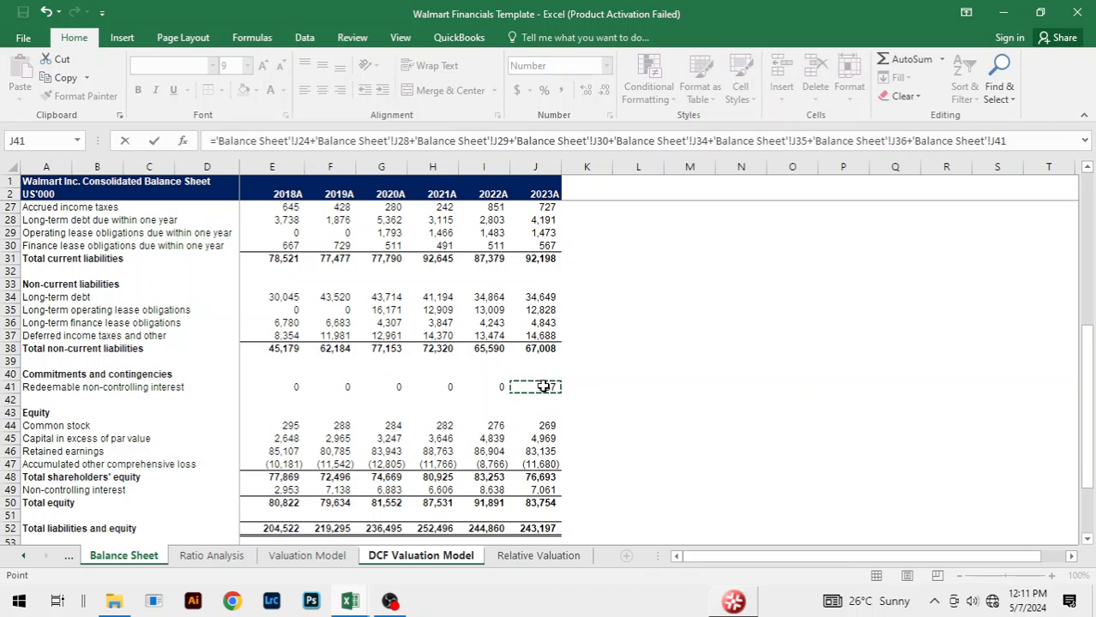
text(+)
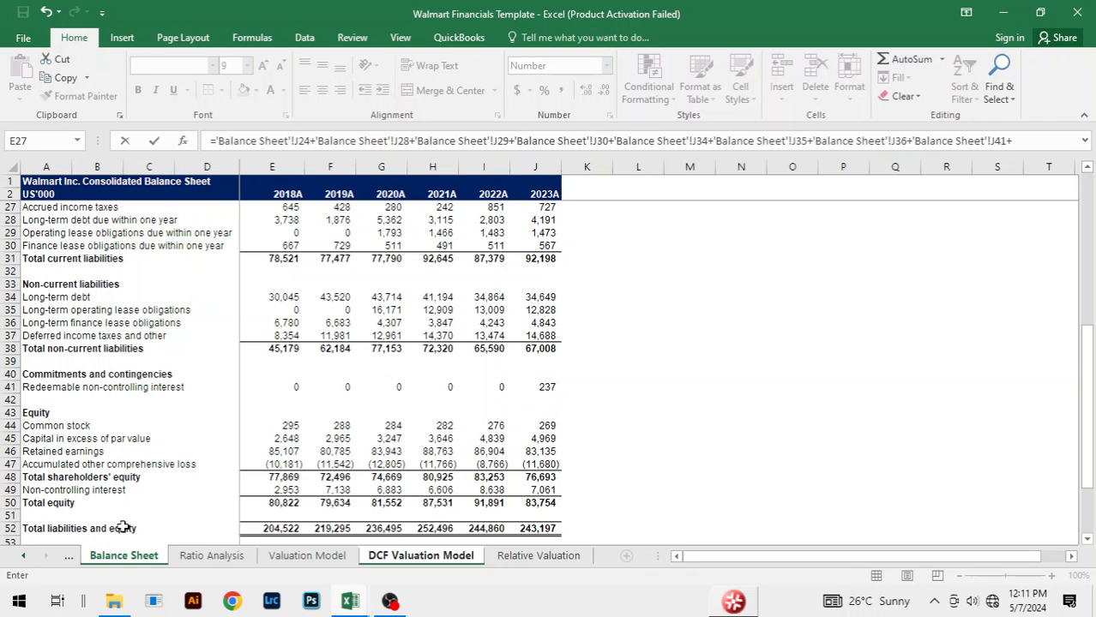
click(545, 492)
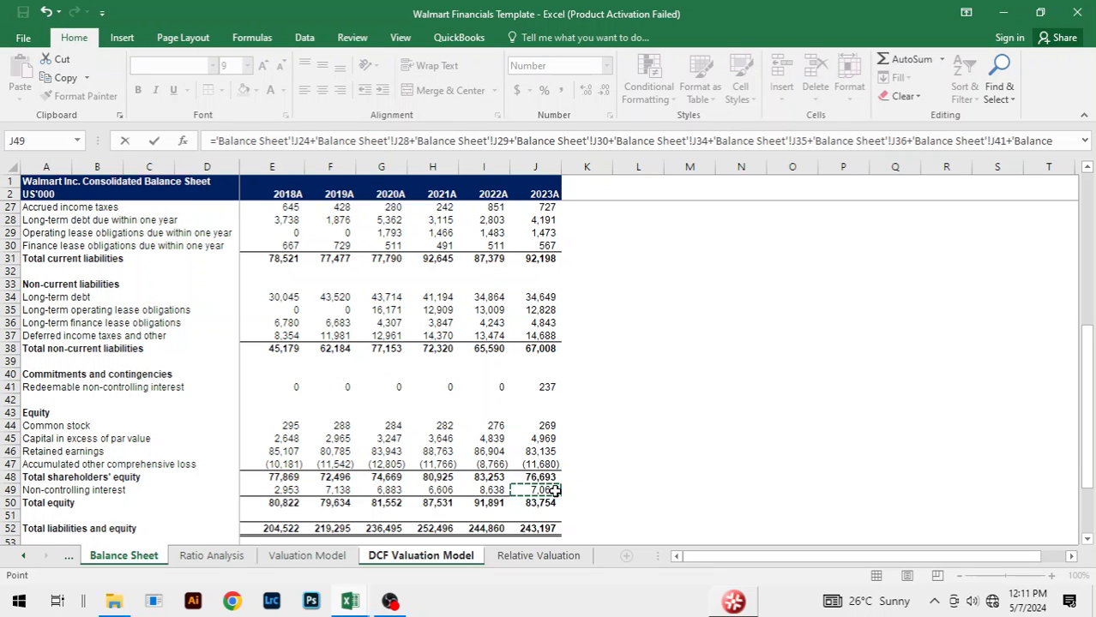
key(Return)
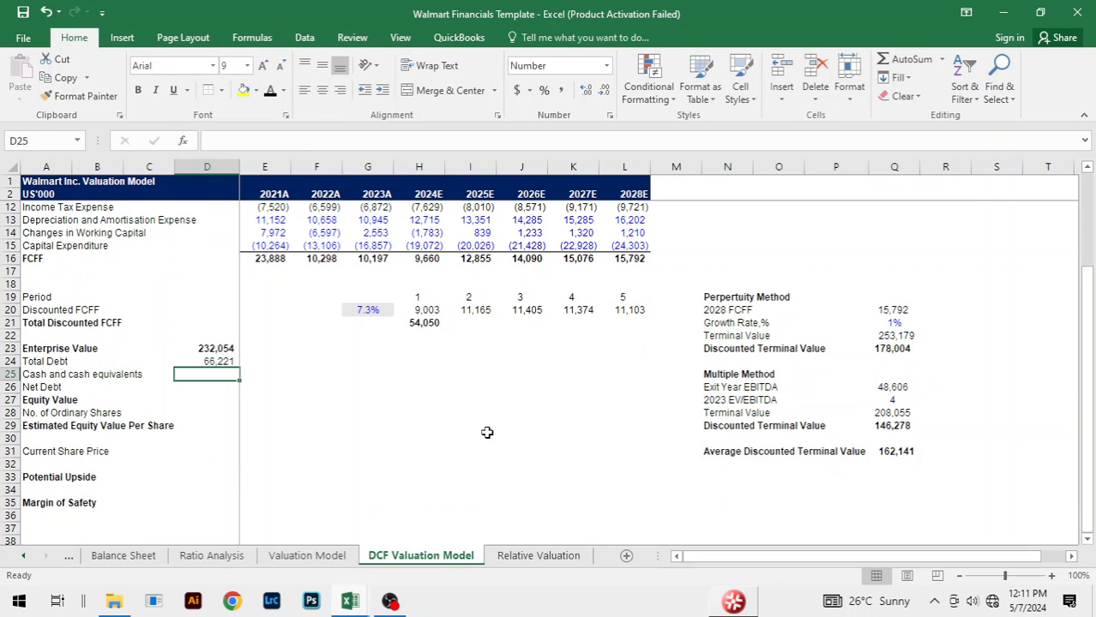
Step: Link Cash and cash equivalents in D25 to the 2023A cash balance in 'Balance Sheet' J6
text(=)
key(ctrl+Page_Up)
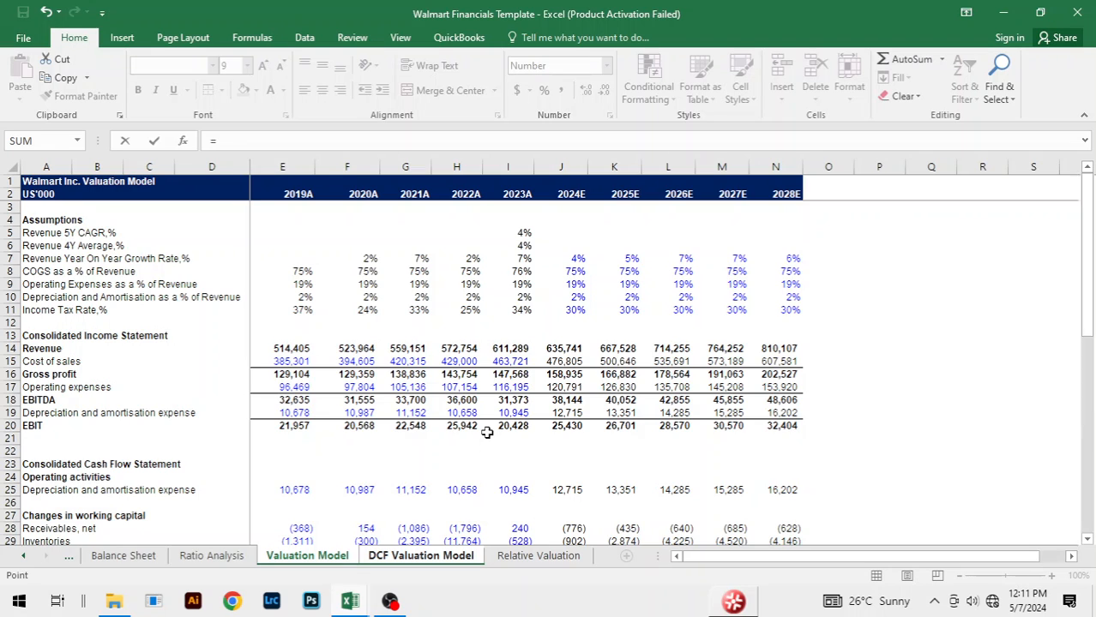
key(ctrl+Page_Up)
key(ctrl+Page_Up)
scroll(551, 355, up, 8)
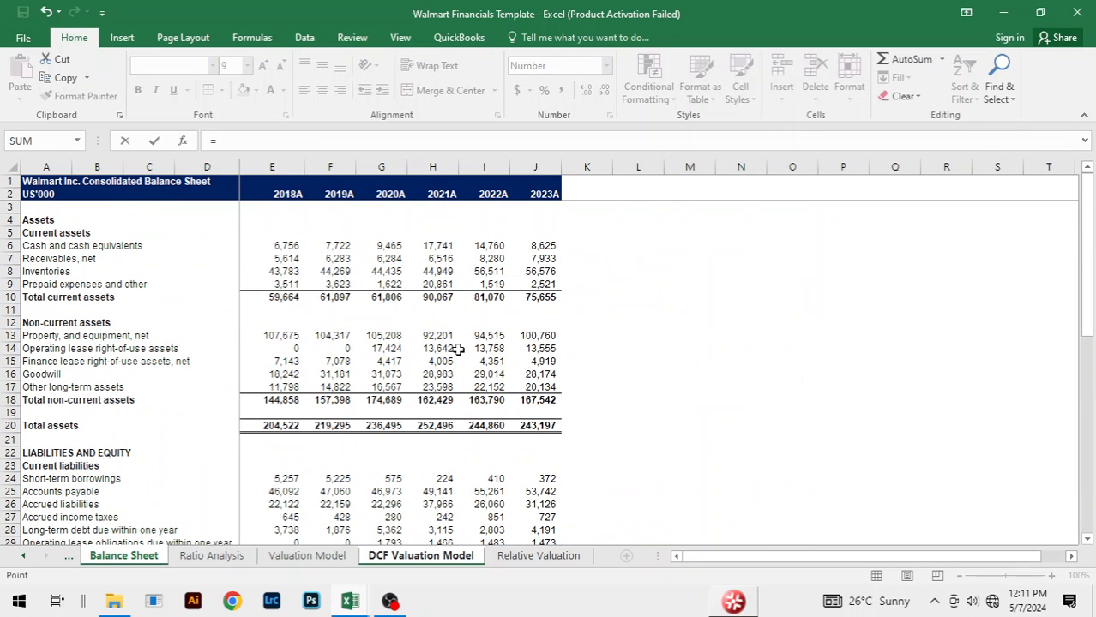
click(549, 247)
key(Return)
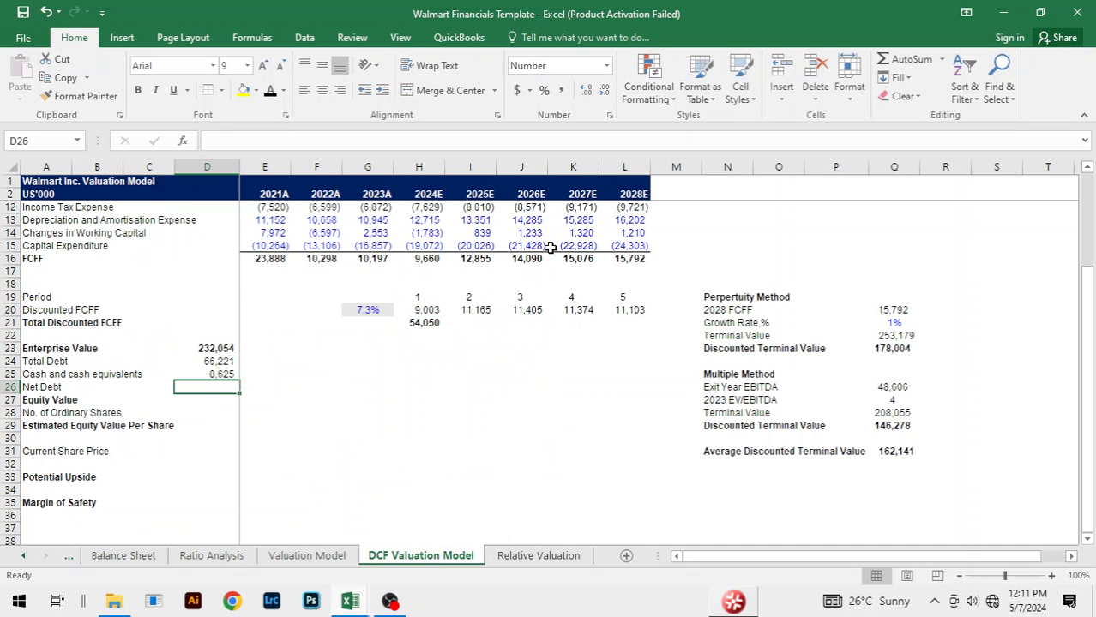
Step: Calculate Net Debt in D26 as total debt minus cash with =D24-D25
text(=)
key(Up)
key(Up)
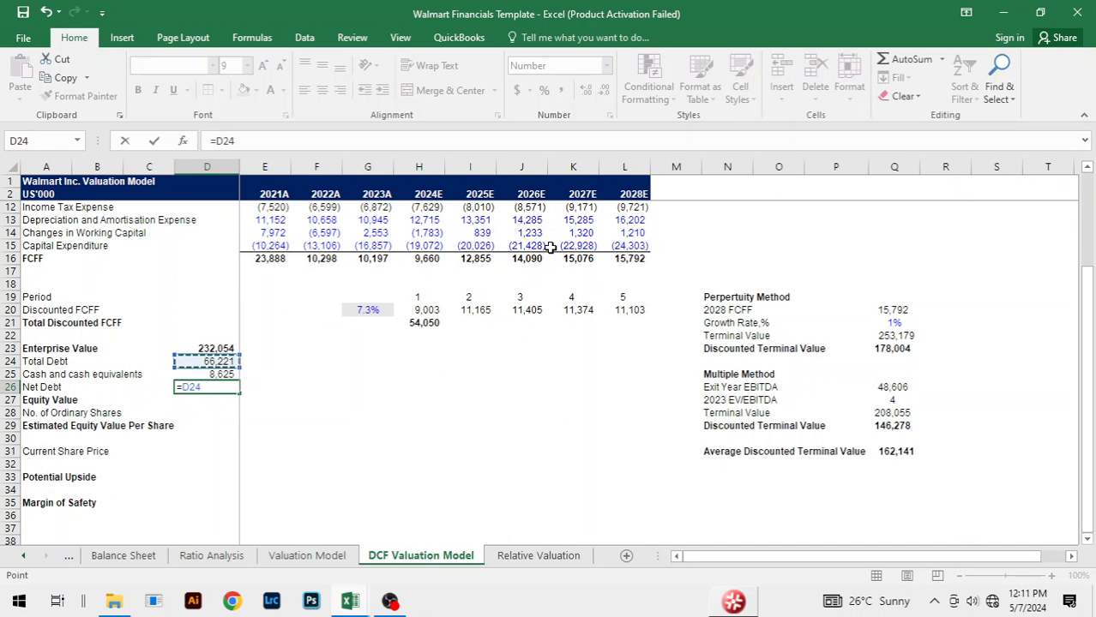
text(-)
key(Up)
key(Return)
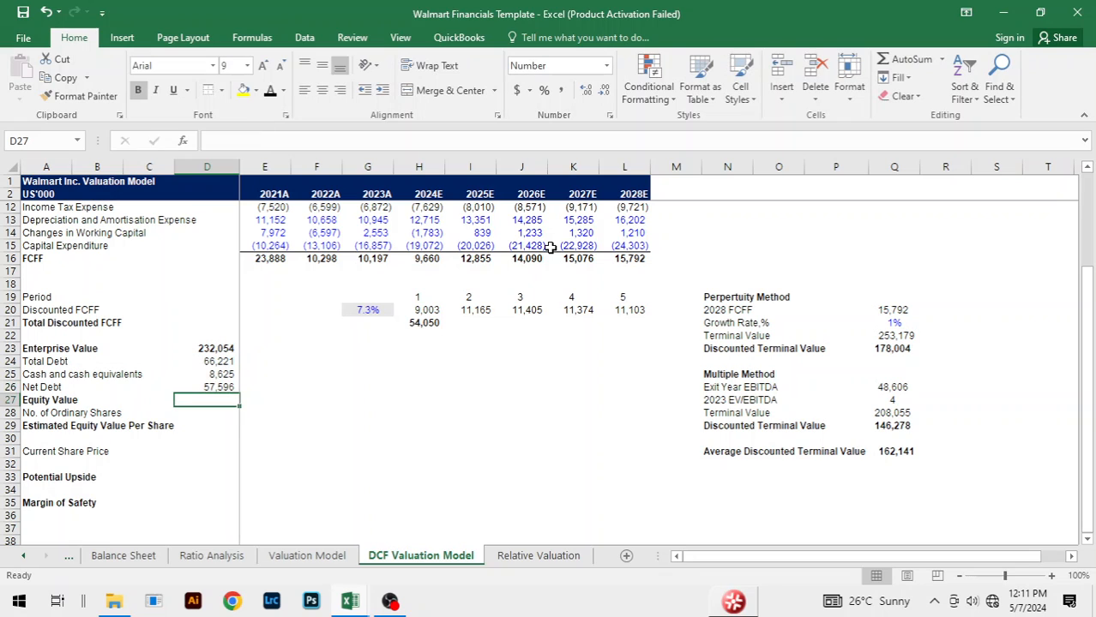
Step: Calculate the Equity Value in D27 as enterprise value minus net debt with =D23-D26
text(=)
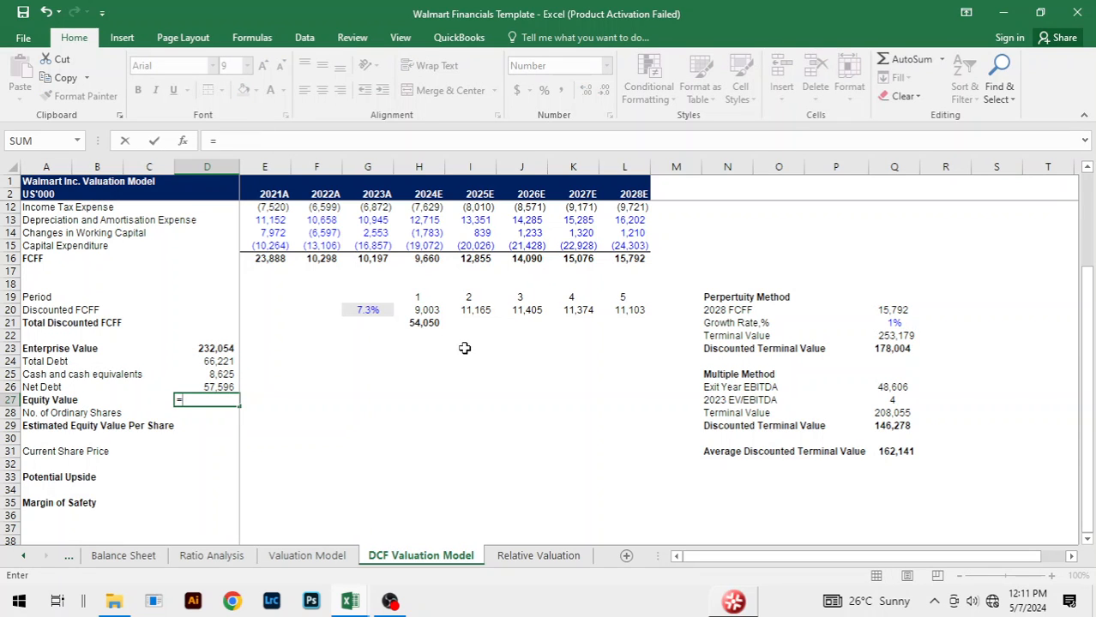
key(Up)
key(Up)
key(Up)
key(Up)
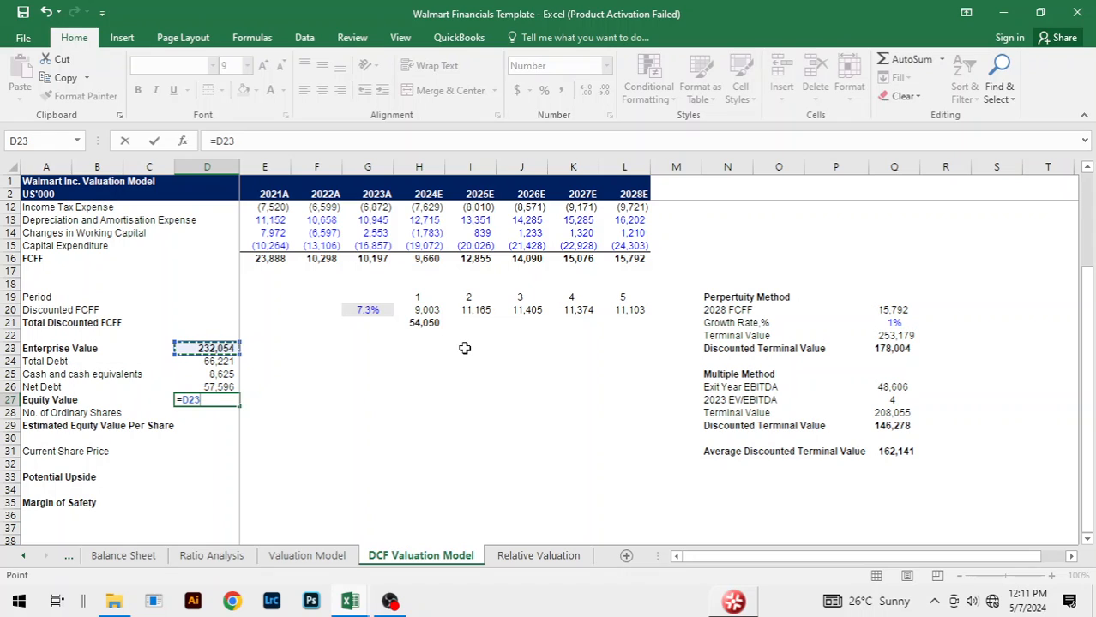
text(-)
key(Up)
key(ctrl+Return)
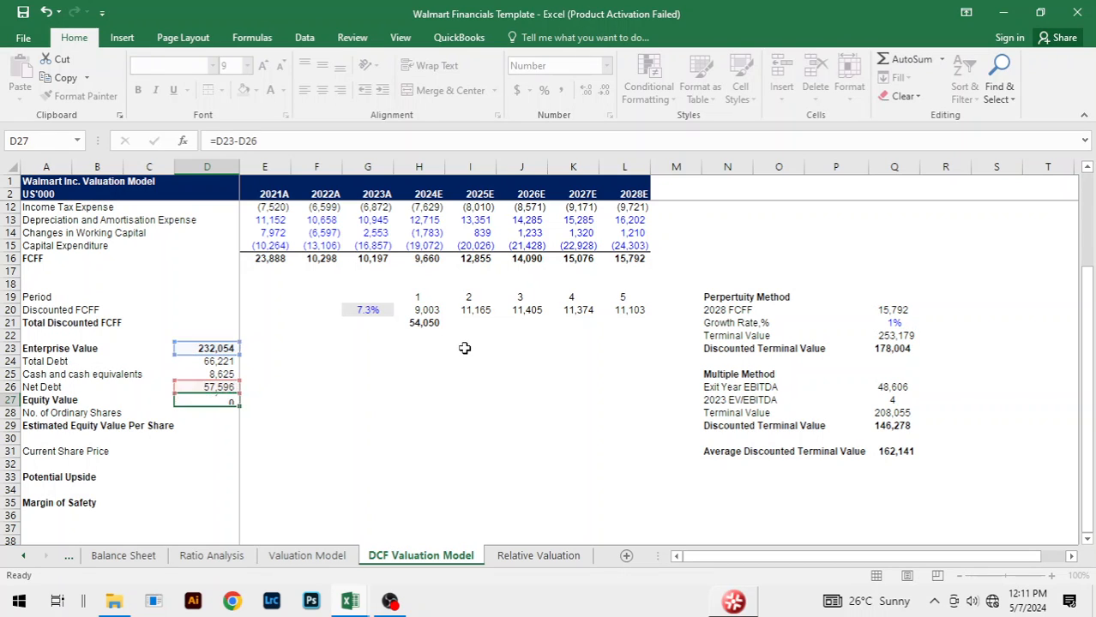
key(Return)
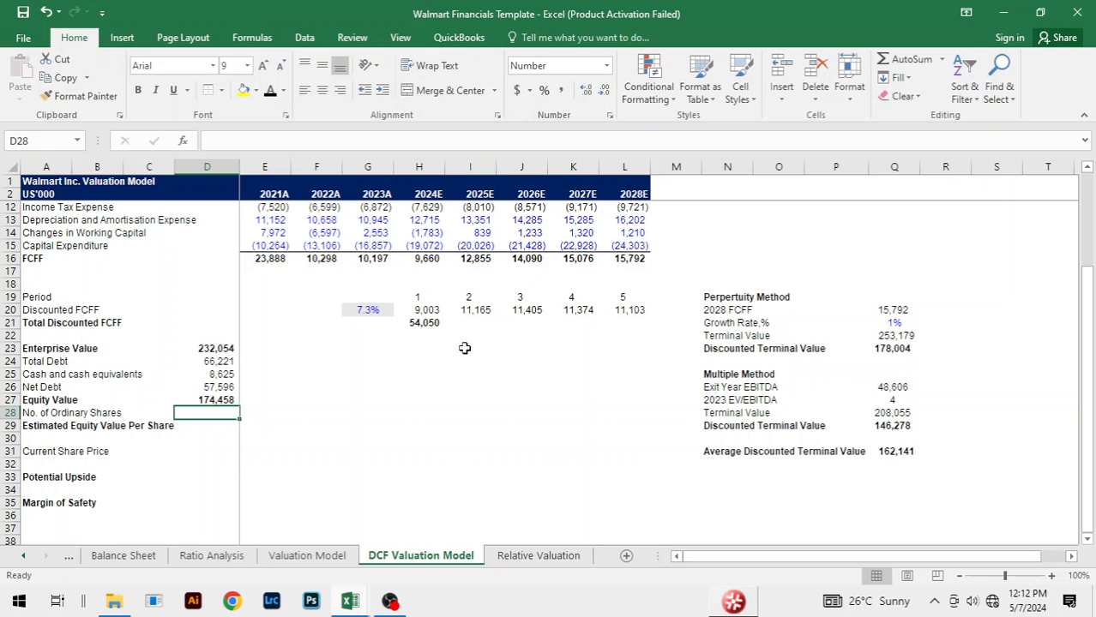
Step: Link No. of Ordinary Shares in D28 to the 2023A basic weighted average shares in 'Income Statement' K34
text(=)
key(ctrl+Page_Up)
key(ctrl+Page_Up)
key(ctrl+Page_Up)
key(ctrl+Page_Up)
key(ctrl+Page_Up)
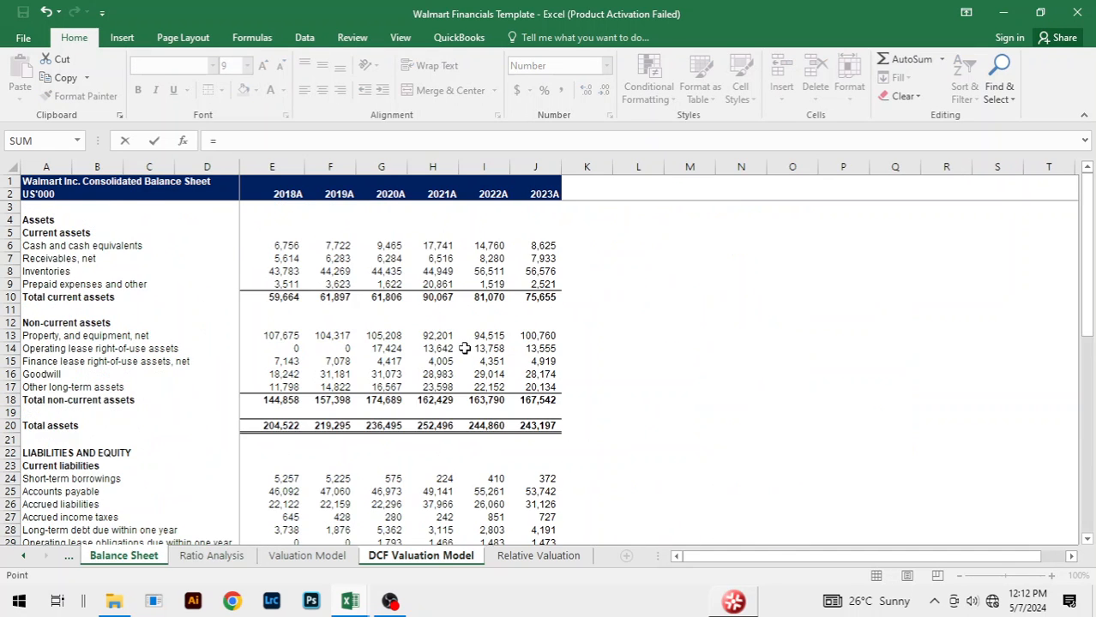
scroll(326, 433, down, 2)
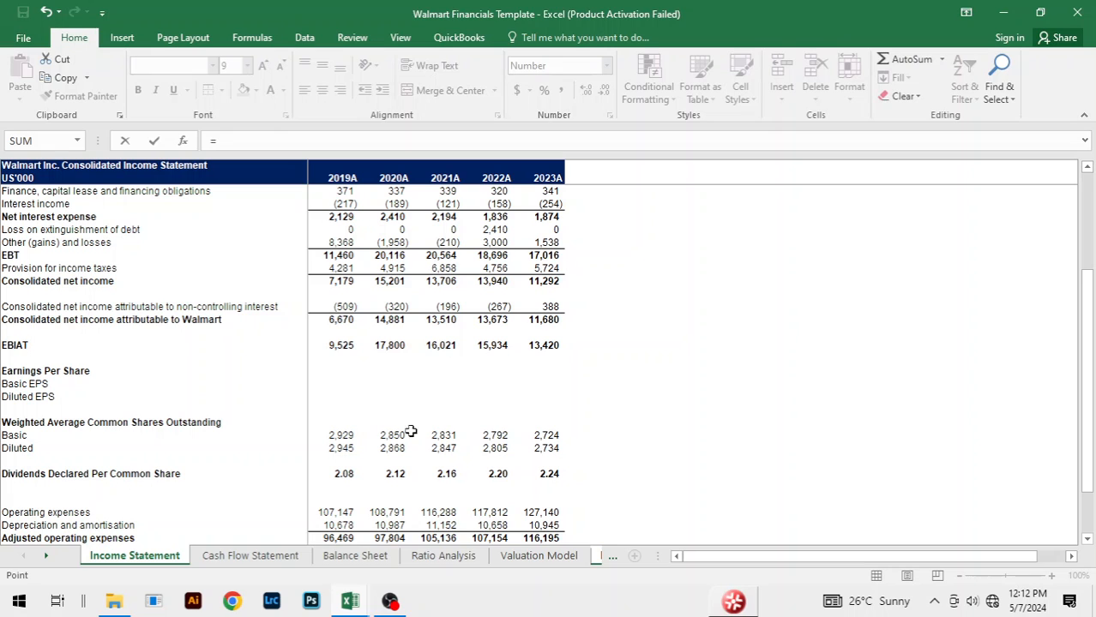
click(553, 435)
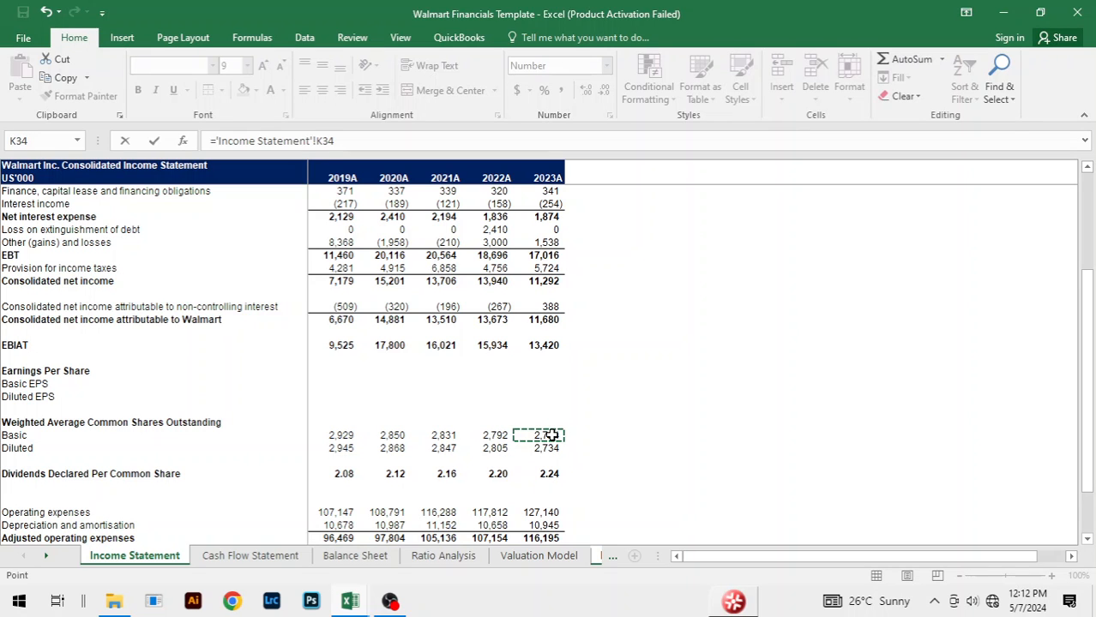
key(Return)
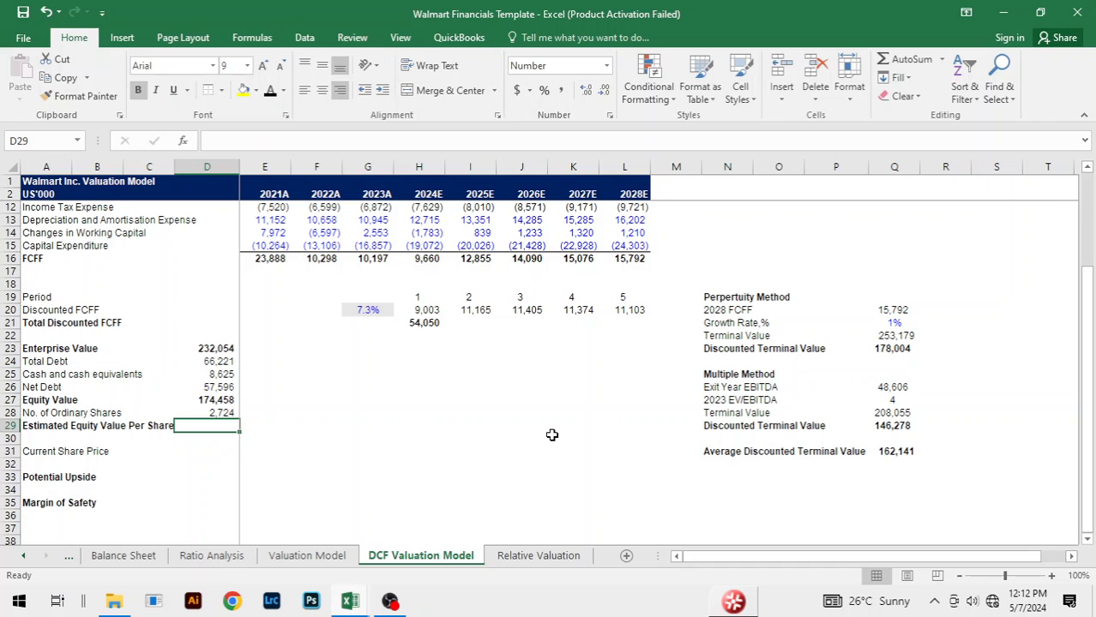
Step: Calculate the Estimated Equity Value Per Share in D29 with =D27/D28
text(=)
key(Up)
key(Up)
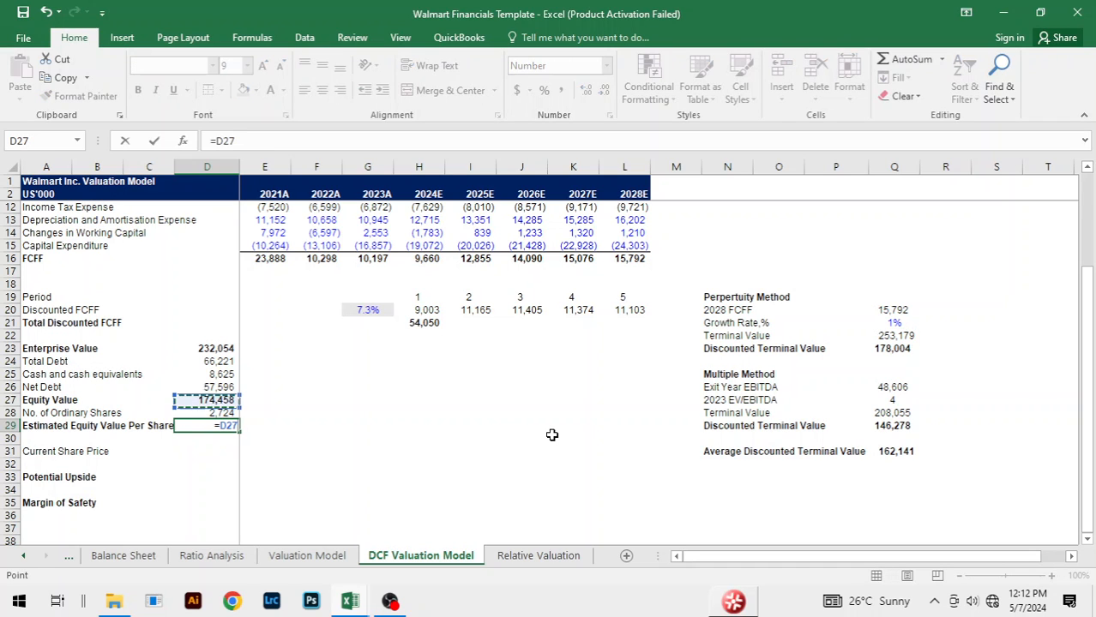
text(/)
key(Up)
key(Return)
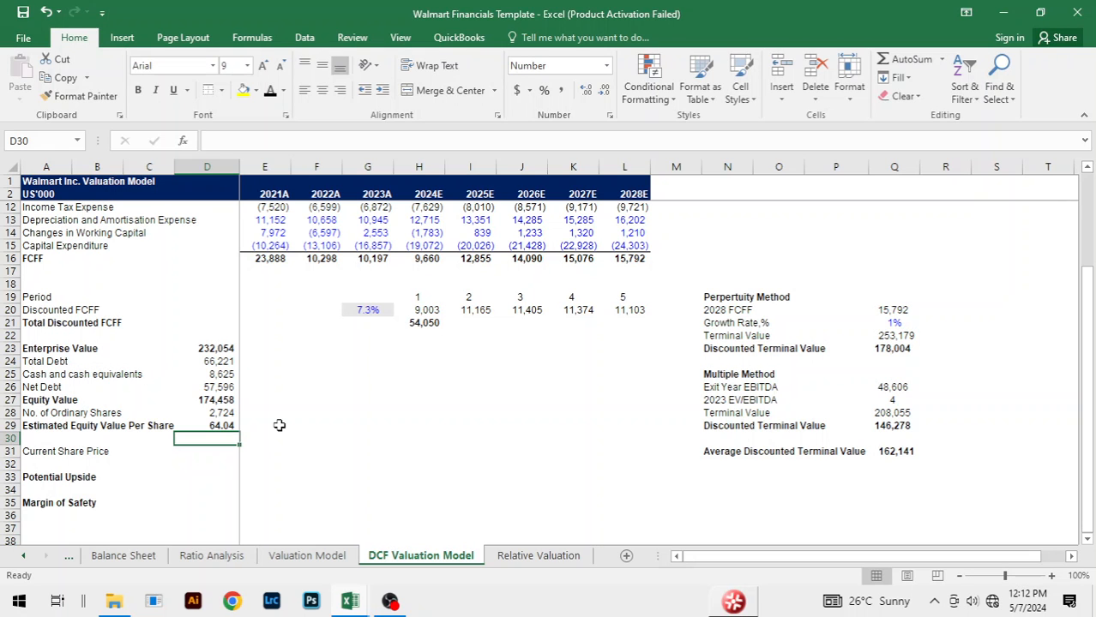
Step: Compare the Estimated Equity Value Per Share in D29 between the Walmart Financials Copy and Walmart Financials Template workbooks
key(alt+Tab)
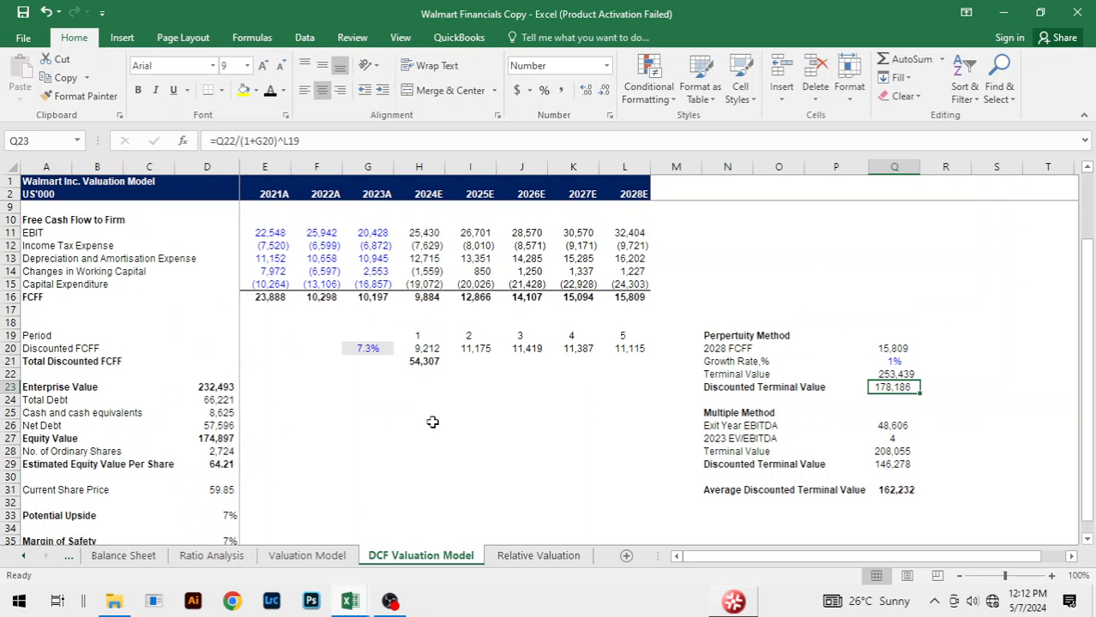
scroll(432, 421, down, 1)
click(234, 426)
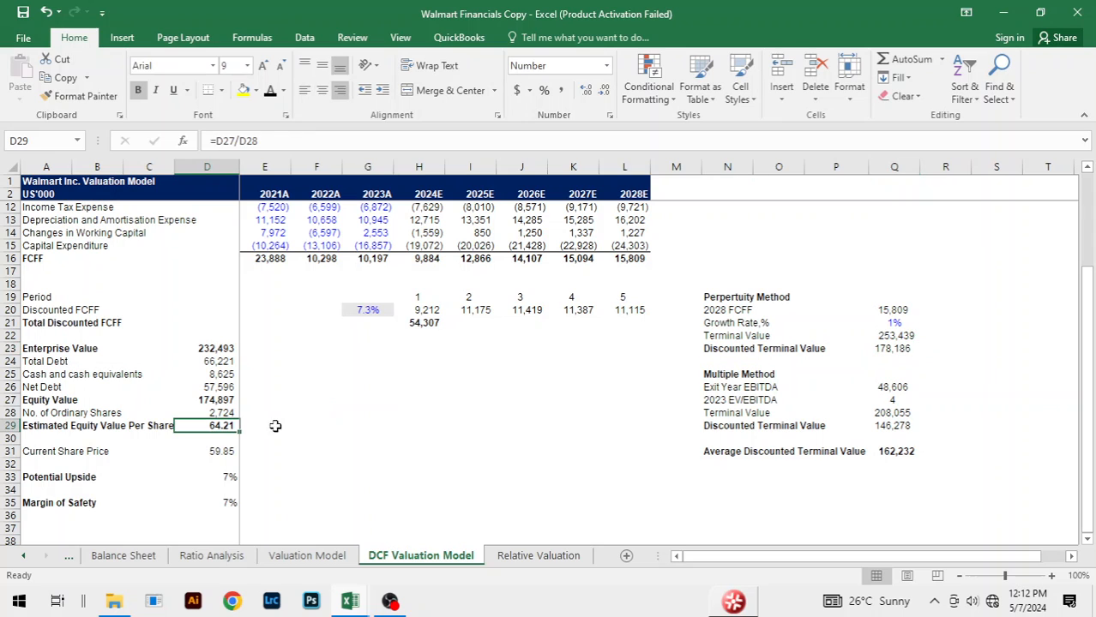
key(alt+Tab)
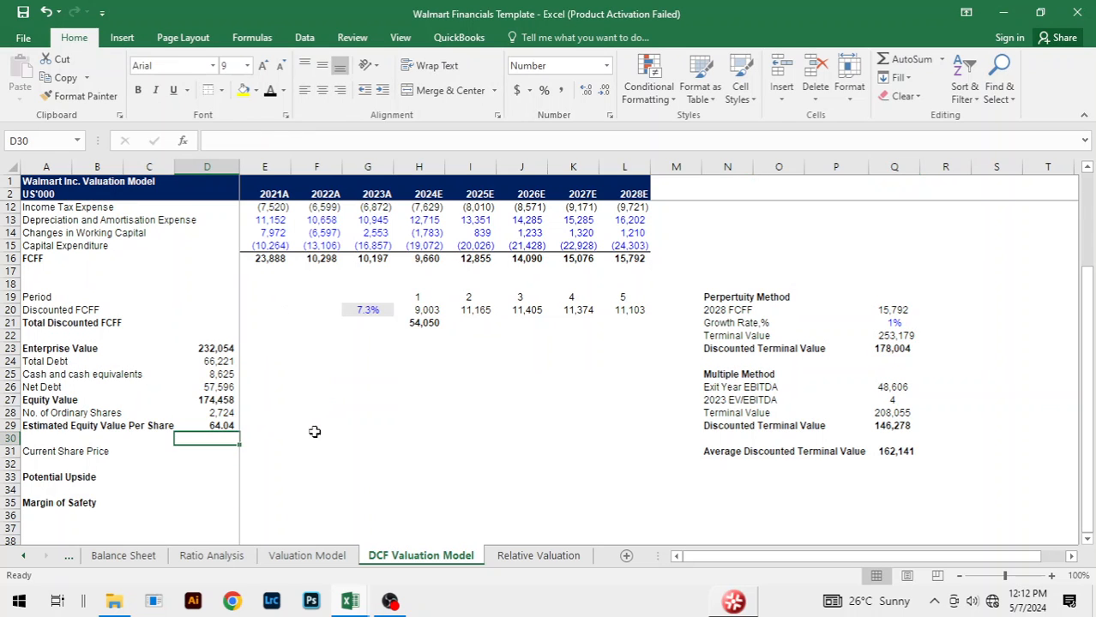
key(Up)
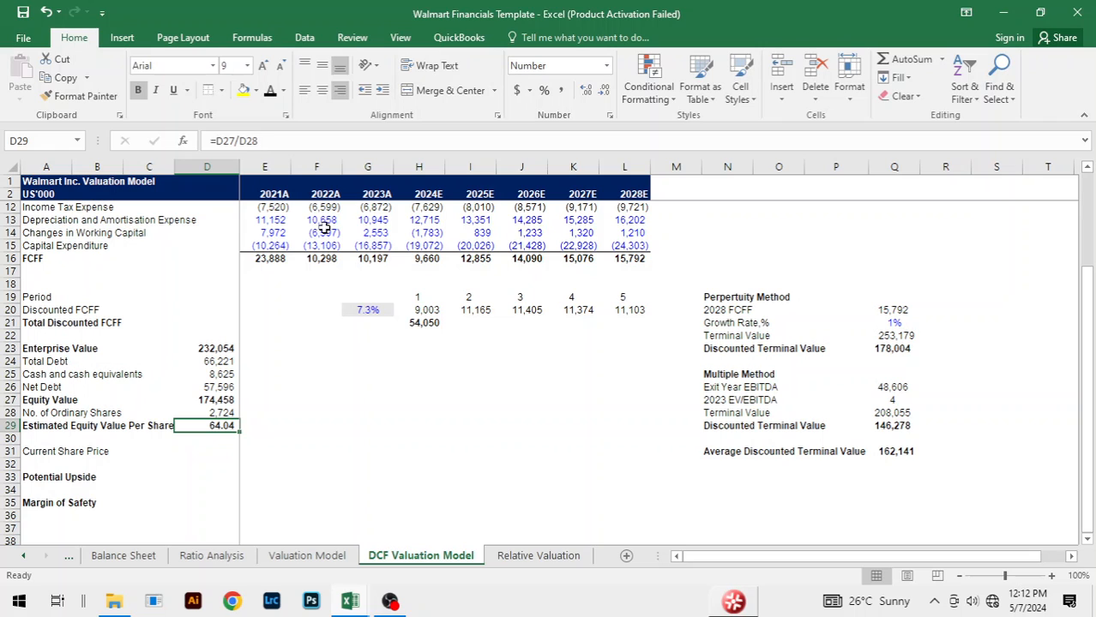
key(alt+Tab)
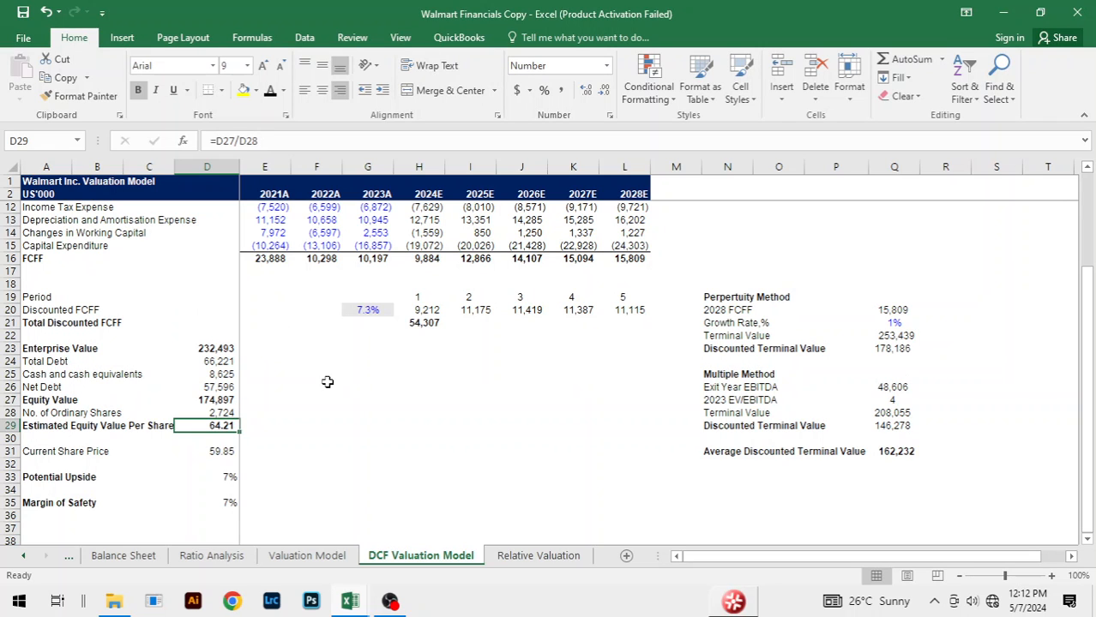
click(311, 443)
key(alt+Tab)
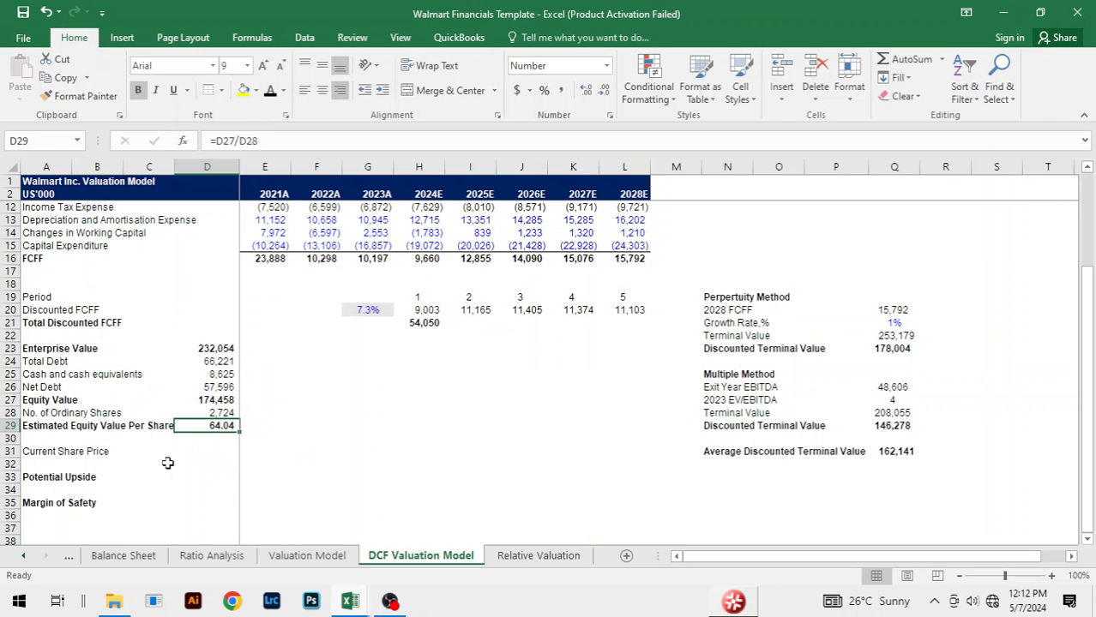
click(208, 451)
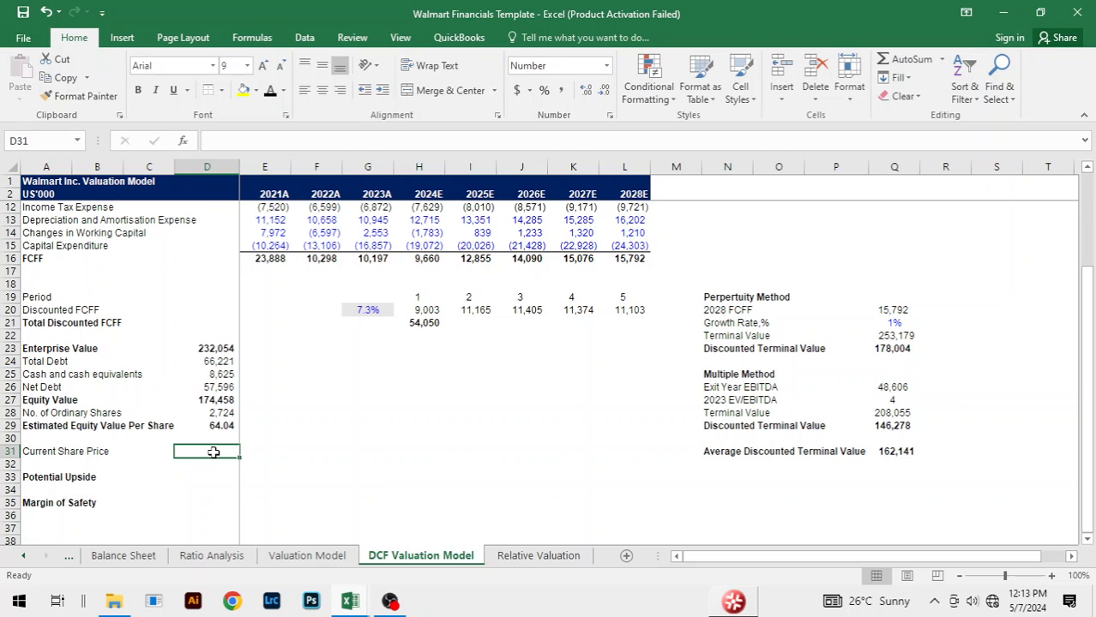
click(368, 412)
click(372, 362)
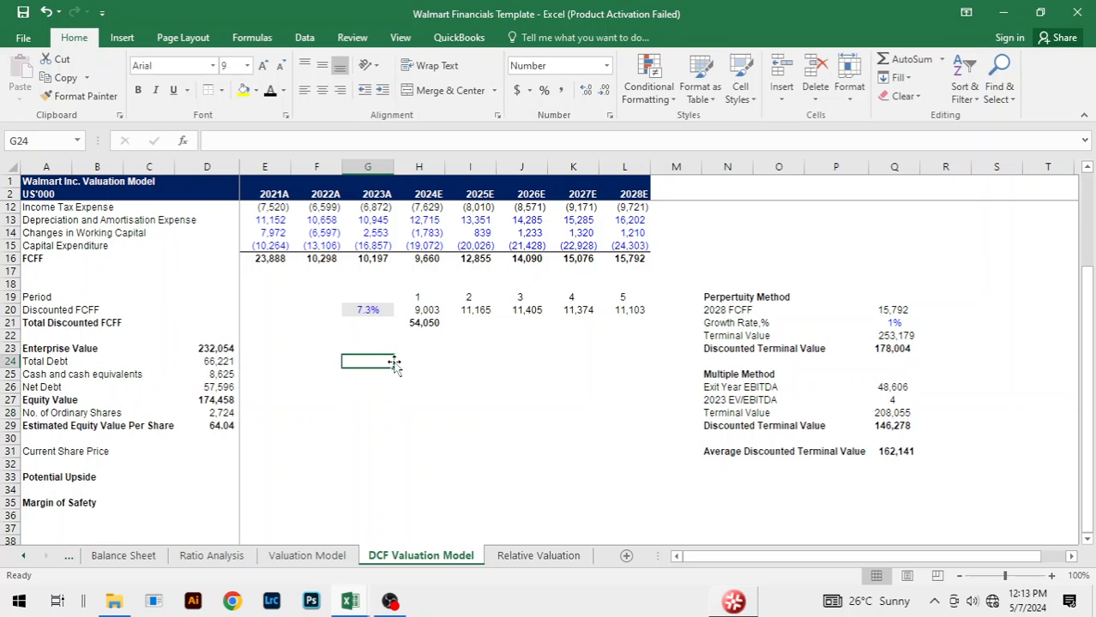
click(544, 397)
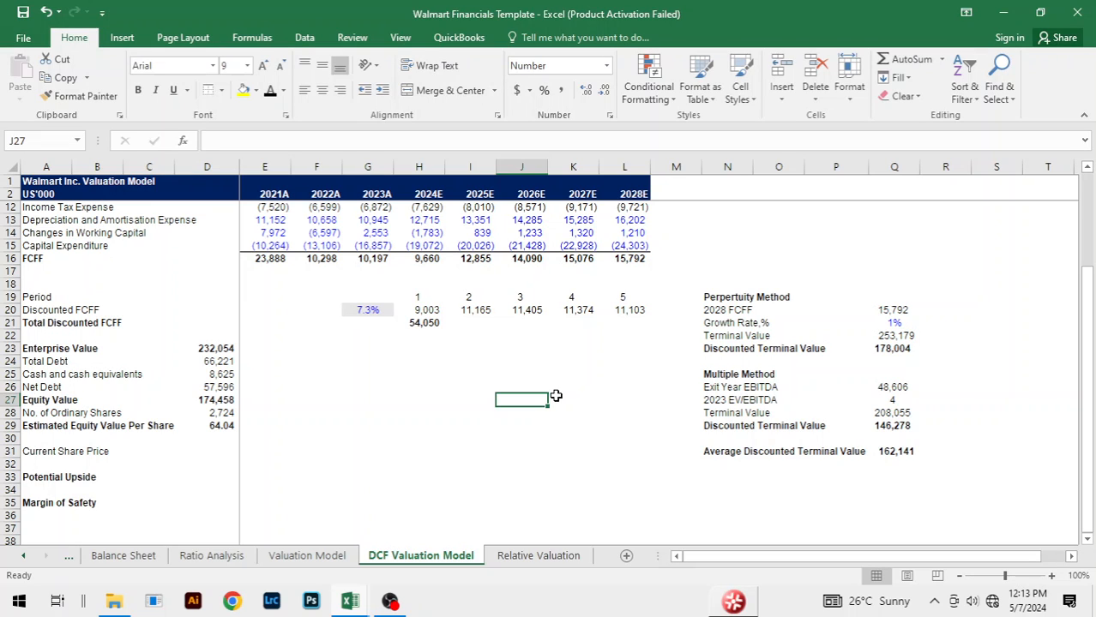
Step: Enter 59.87 as the Current Share Price in D31
click(227, 451)
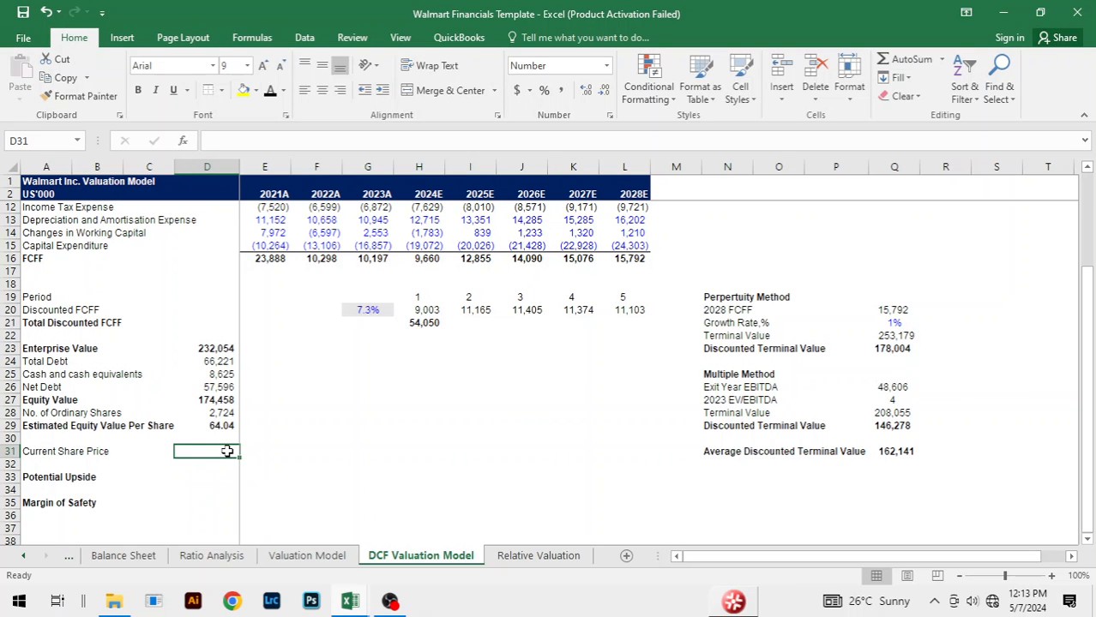
text(5)
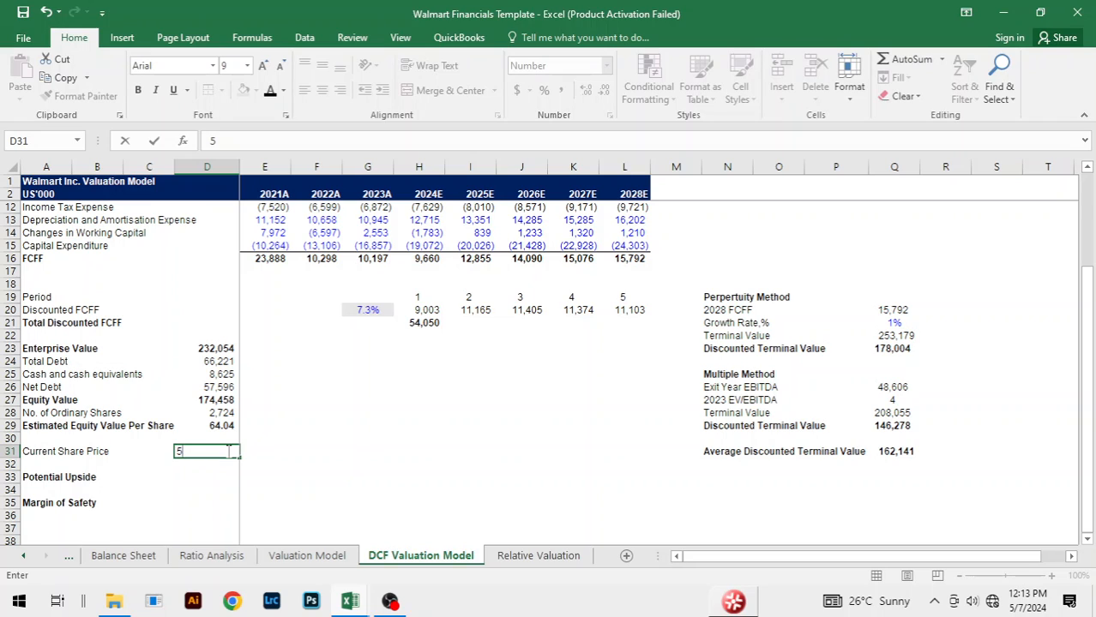
text(9.87)
key(Return)
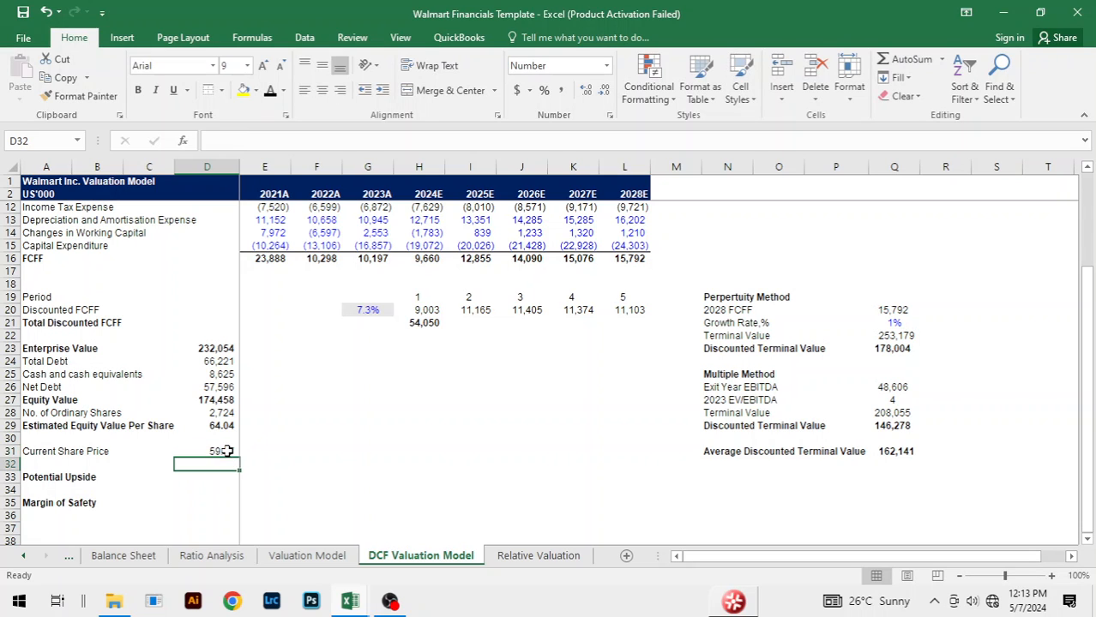
click(230, 451)
Step: Calculate the Potential Upside in D33 with =D29/D31-1
click(219, 477)
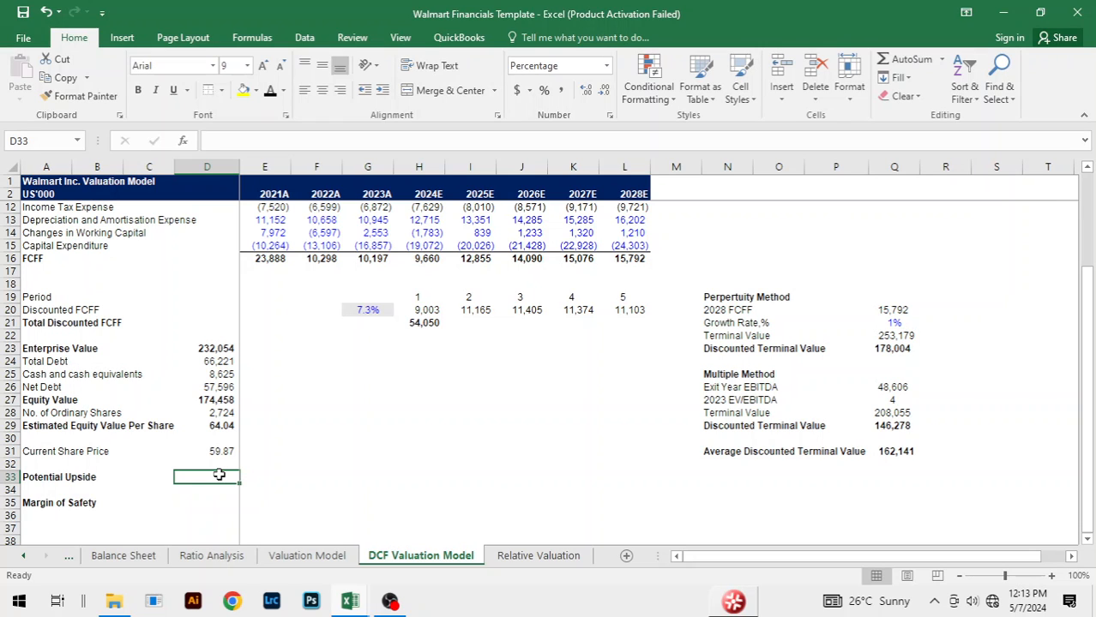
text(=)
key(Up)
key(Up)
key(Up)
key(Up)
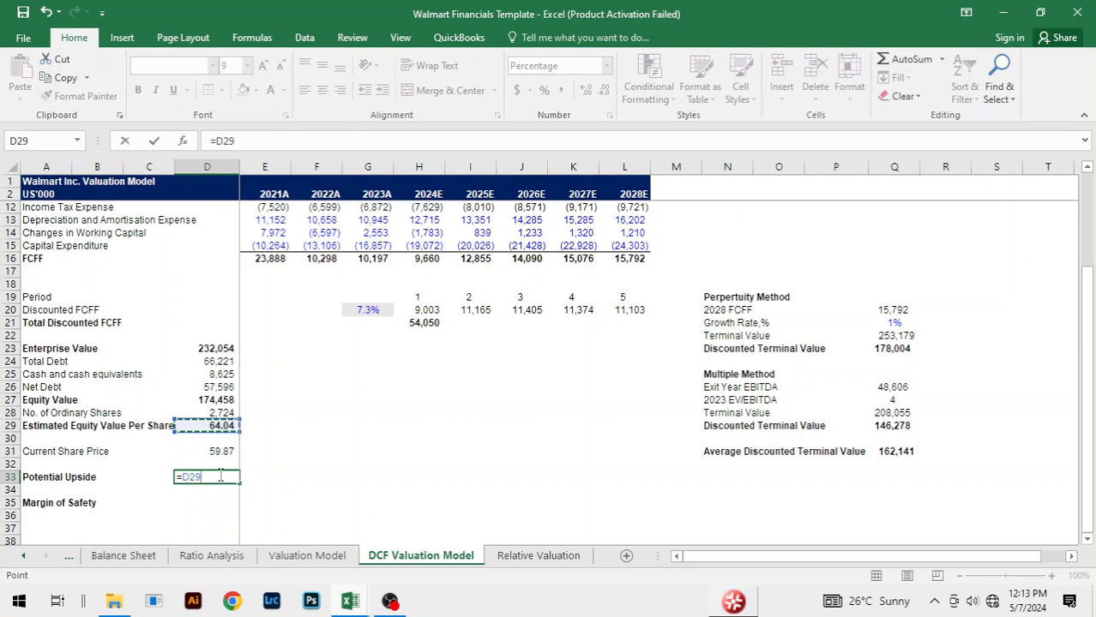
text(/)
key(Up)
key(Up)
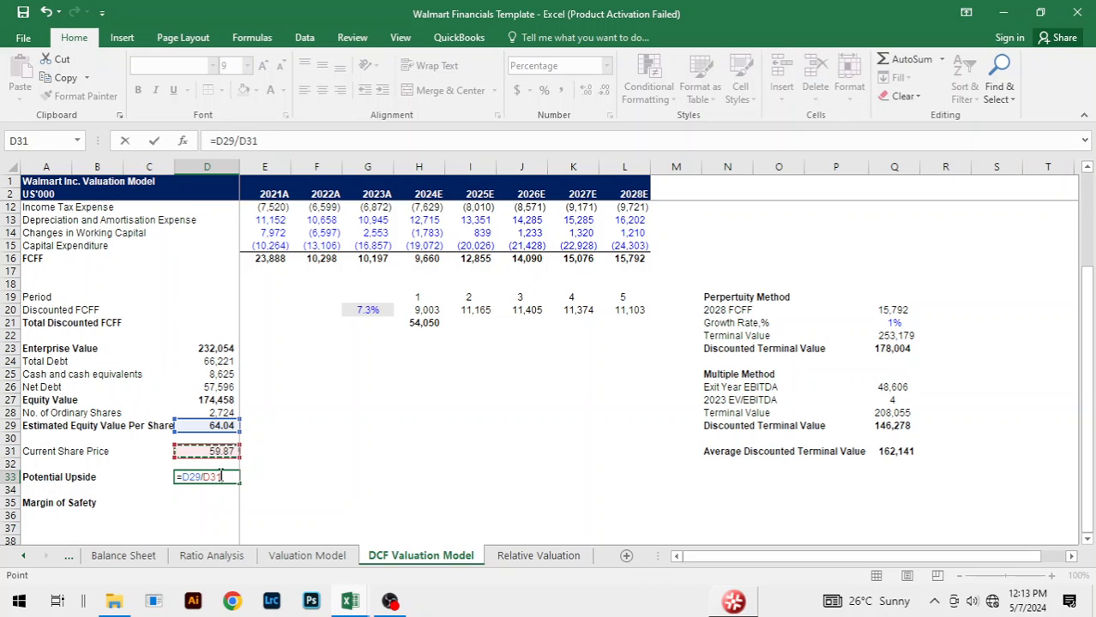
text(-1)
key(Return)
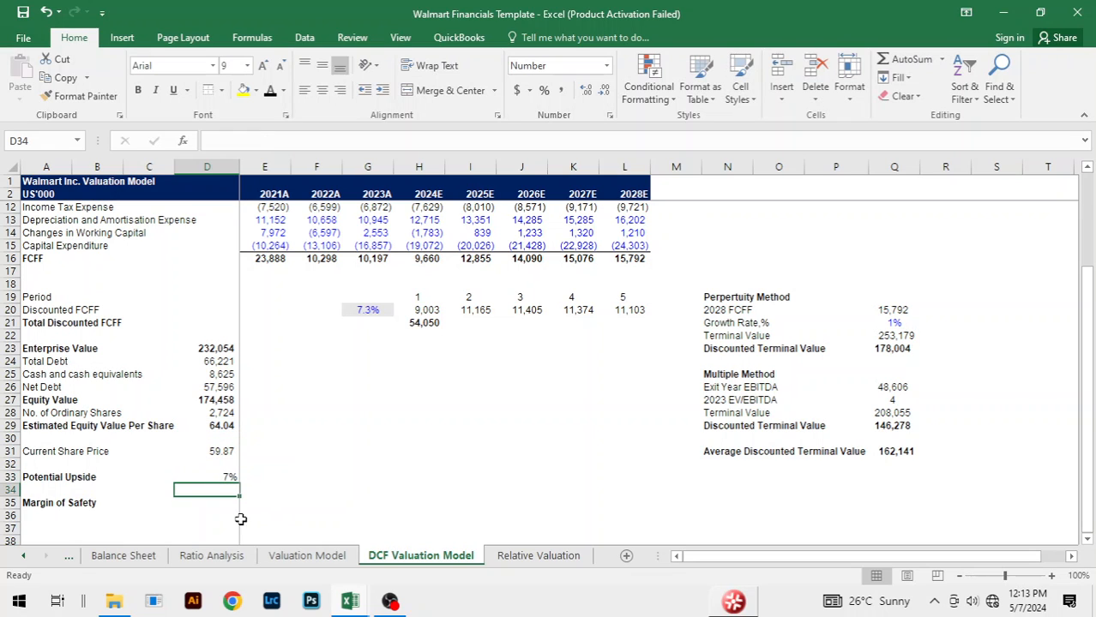
Step: Calculate the Margin of Safety in D35 with =(D29-D31)/D29
click(217, 503)
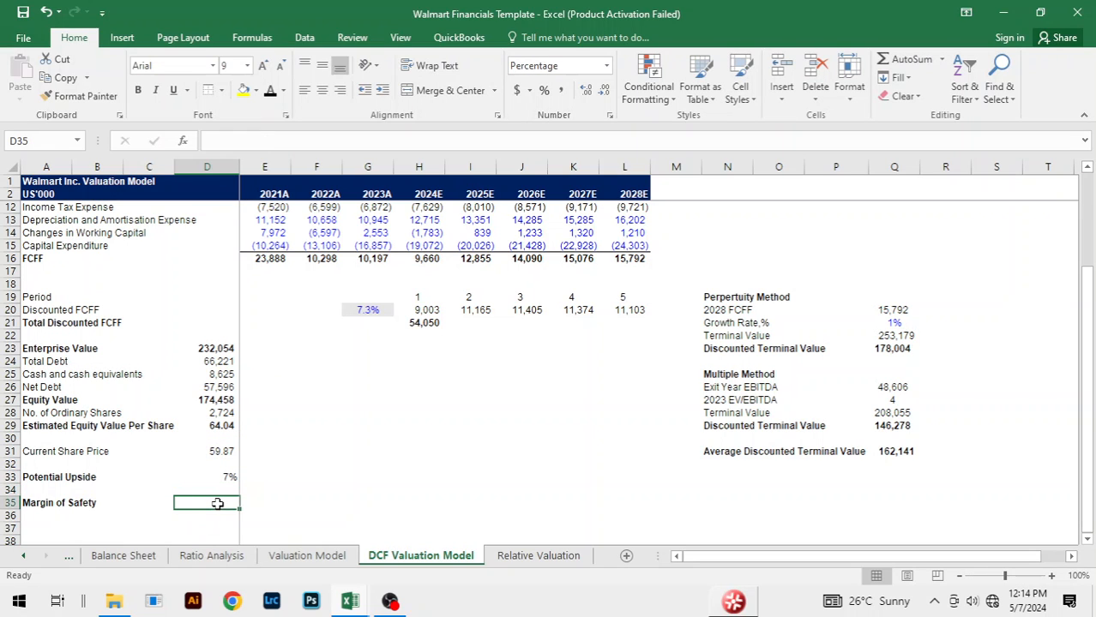
text(=)
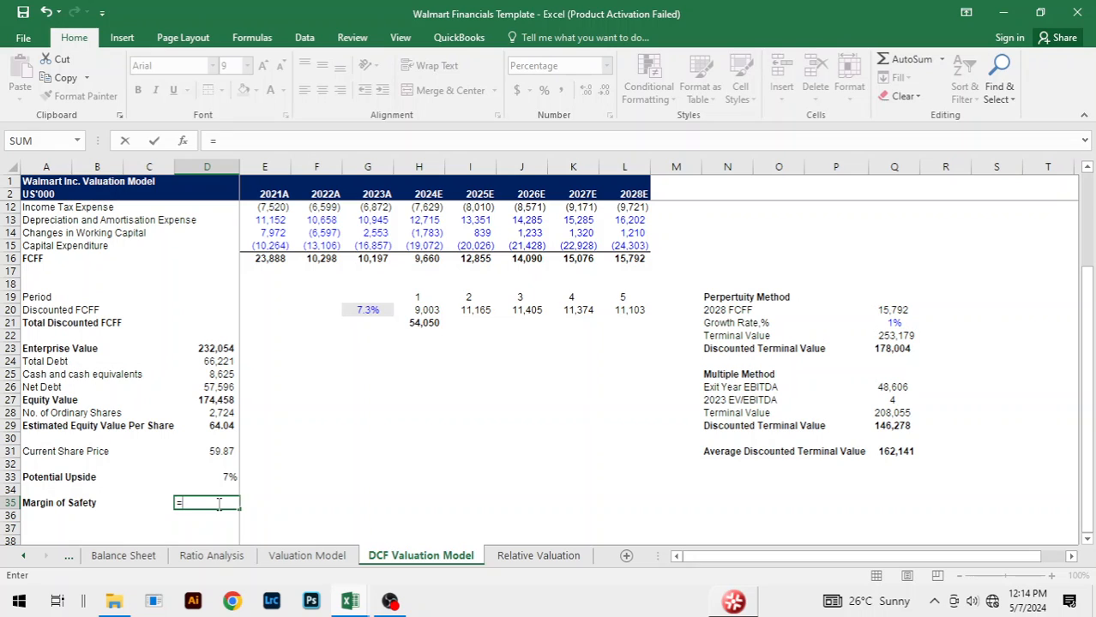
text(()
key(Up)
key(Up)
key(Up)
key(Up)
key(Up)
key(Up)
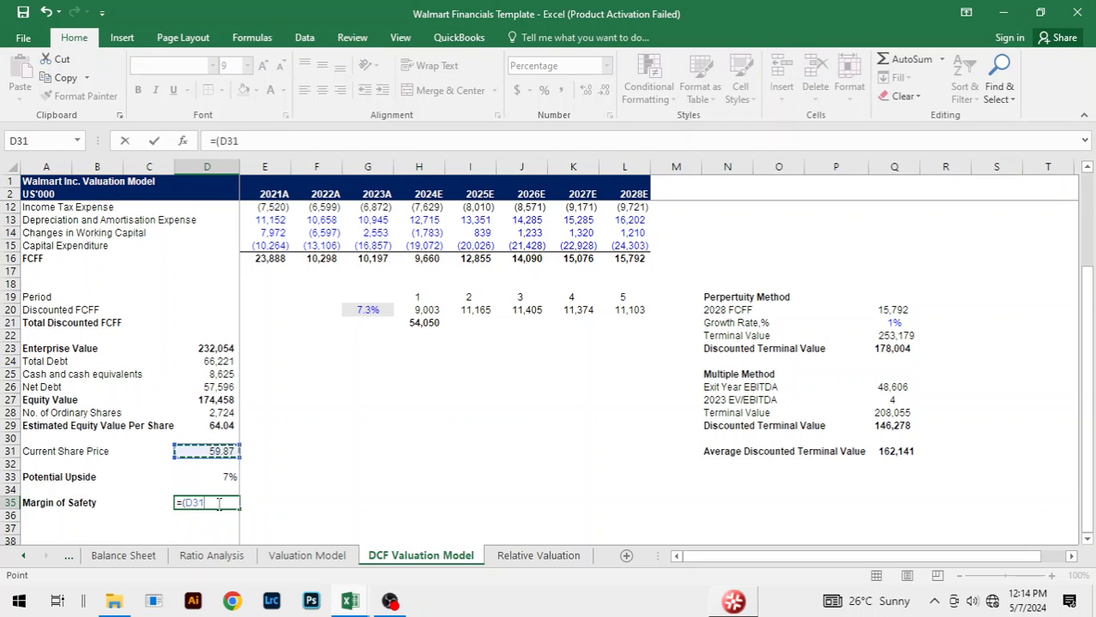
text(-)
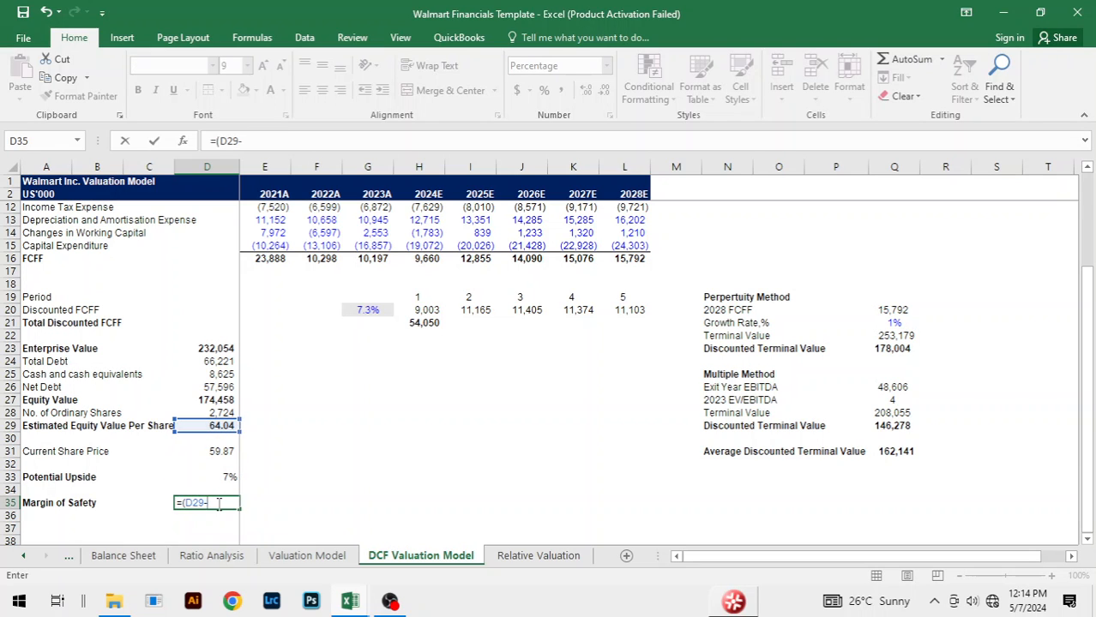
click(223, 450)
text()/)
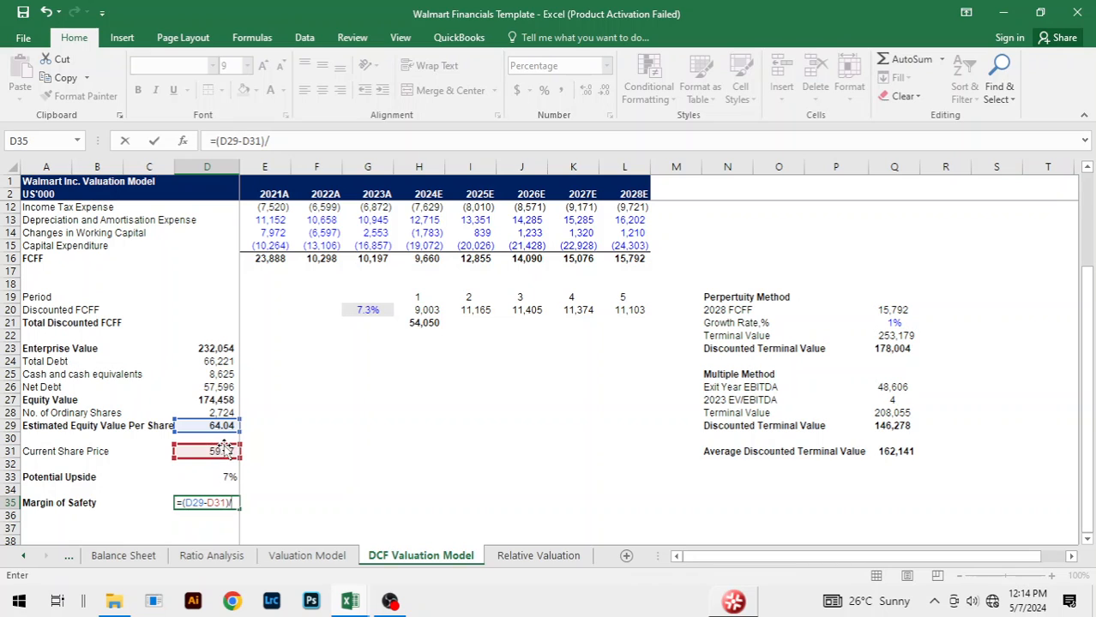
click(210, 426)
key(Return)
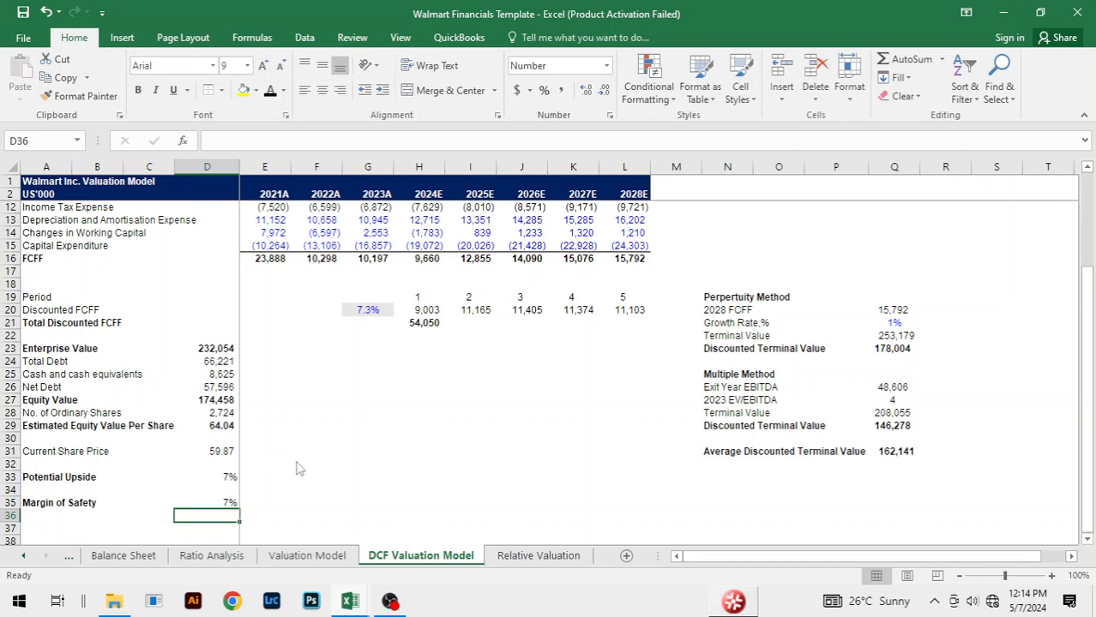
Step: Compare the share price, Potential Upside and Margin of Safety with the Walmart Financials Copy workbook, returning to the Template to check D33
key(alt+Tab)
key(alt+Tab)
key(alt+Tab)
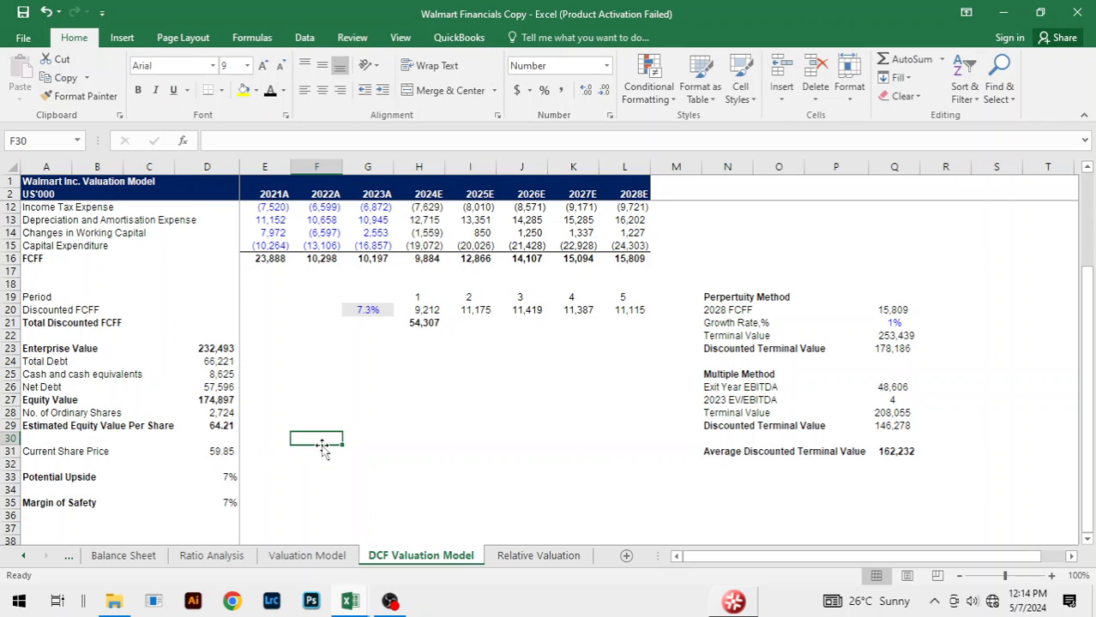
key(alt+Tab)
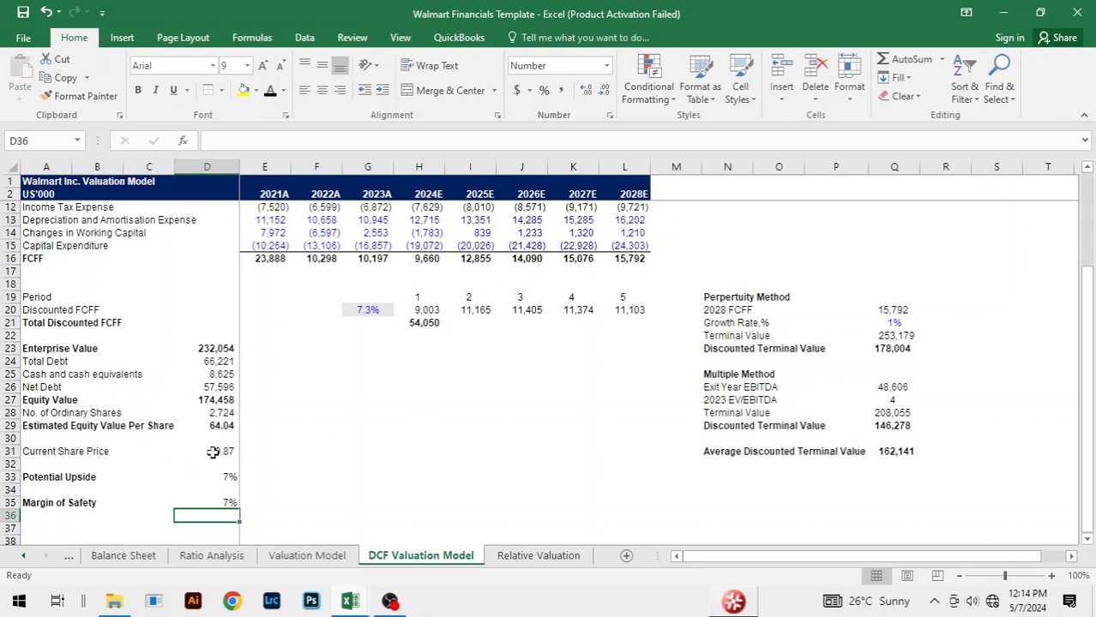
click(262, 438)
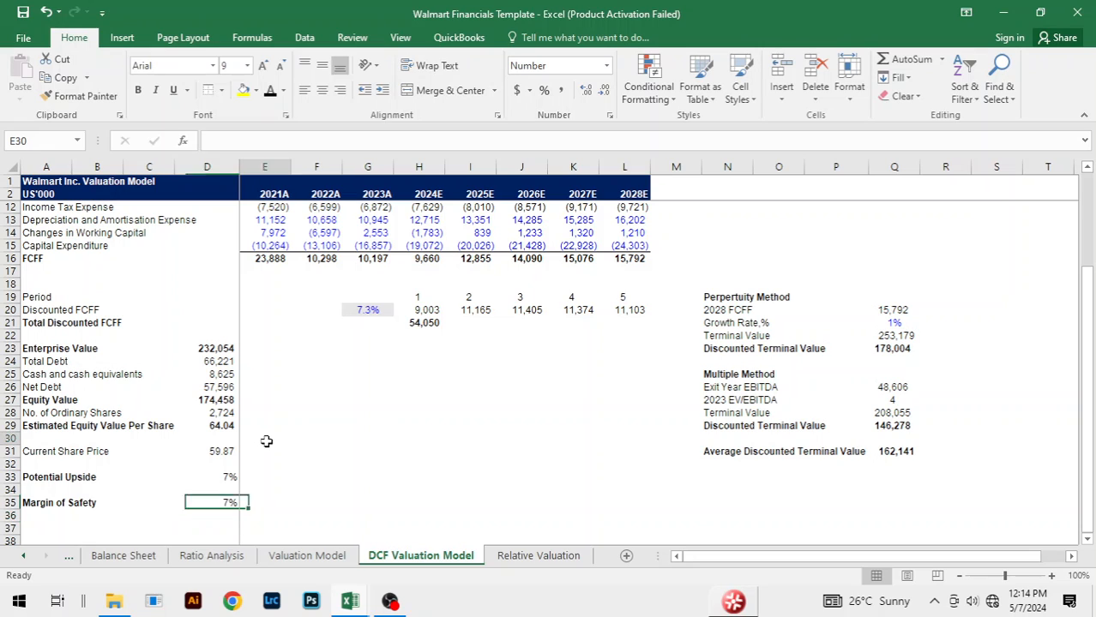
click(394, 476)
click(205, 474)
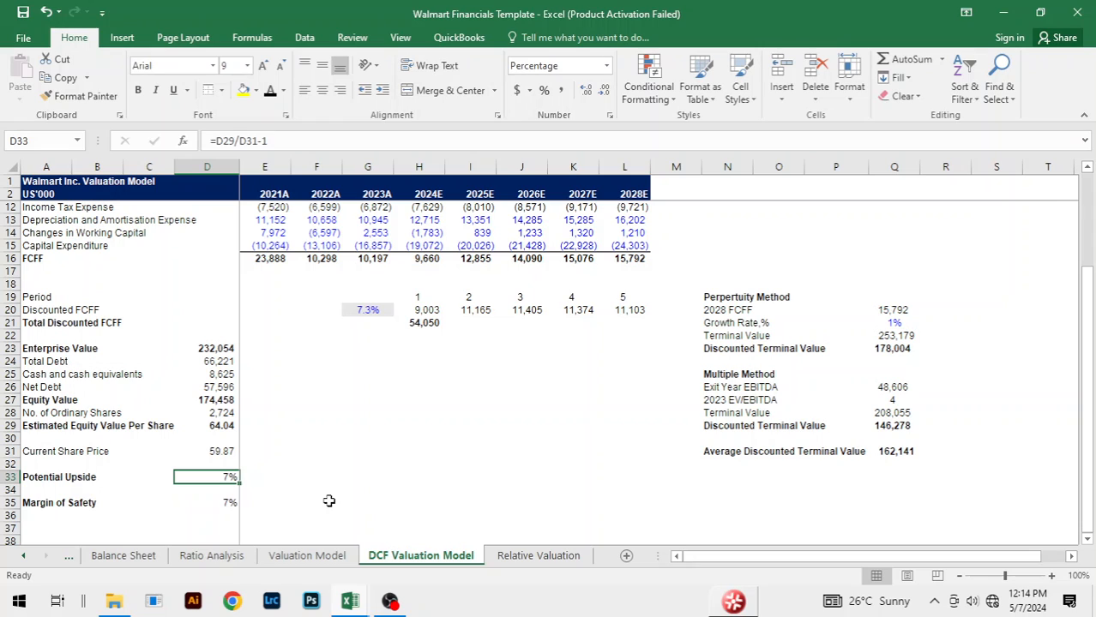
click(344, 425)
click(429, 403)
click(566, 490)
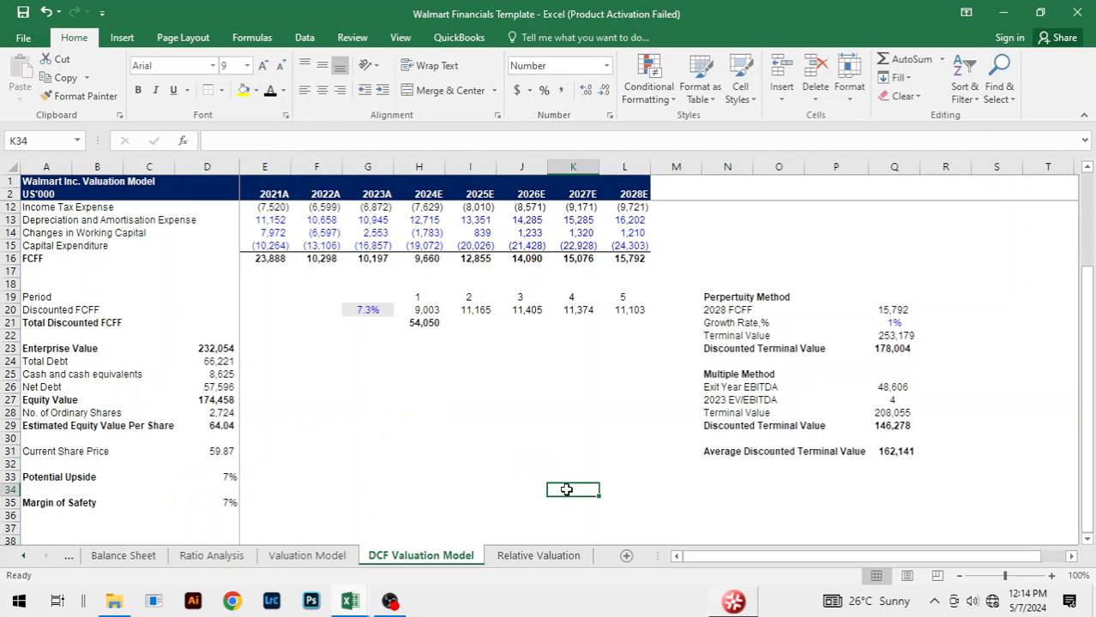
click(619, 412)
click(403, 413)
click(540, 400)
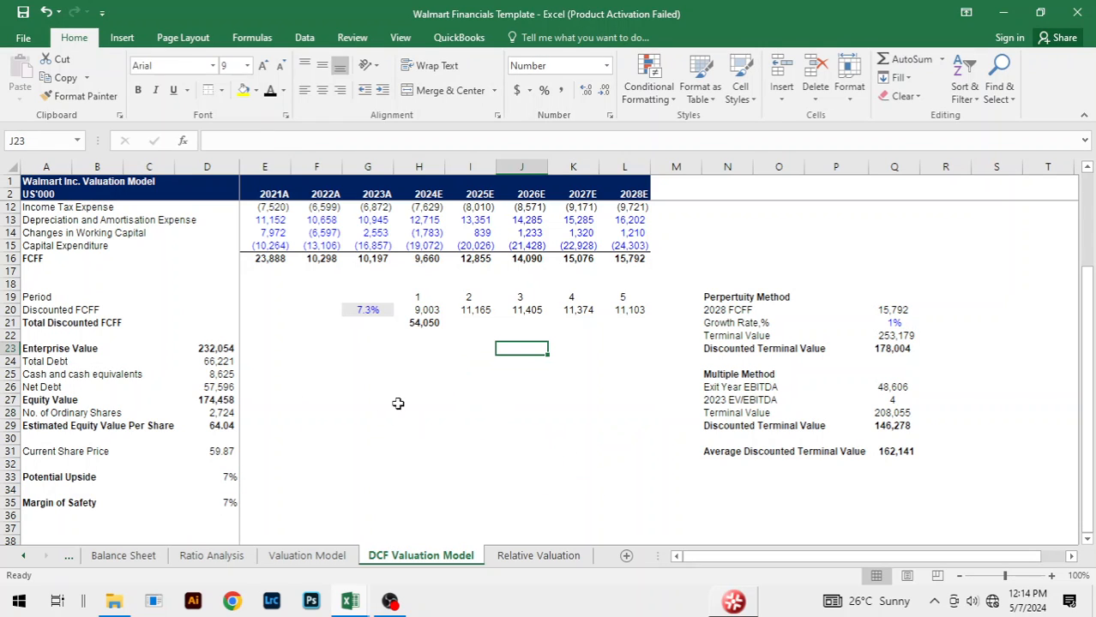
click(381, 376)
click(584, 409)
click(381, 378)
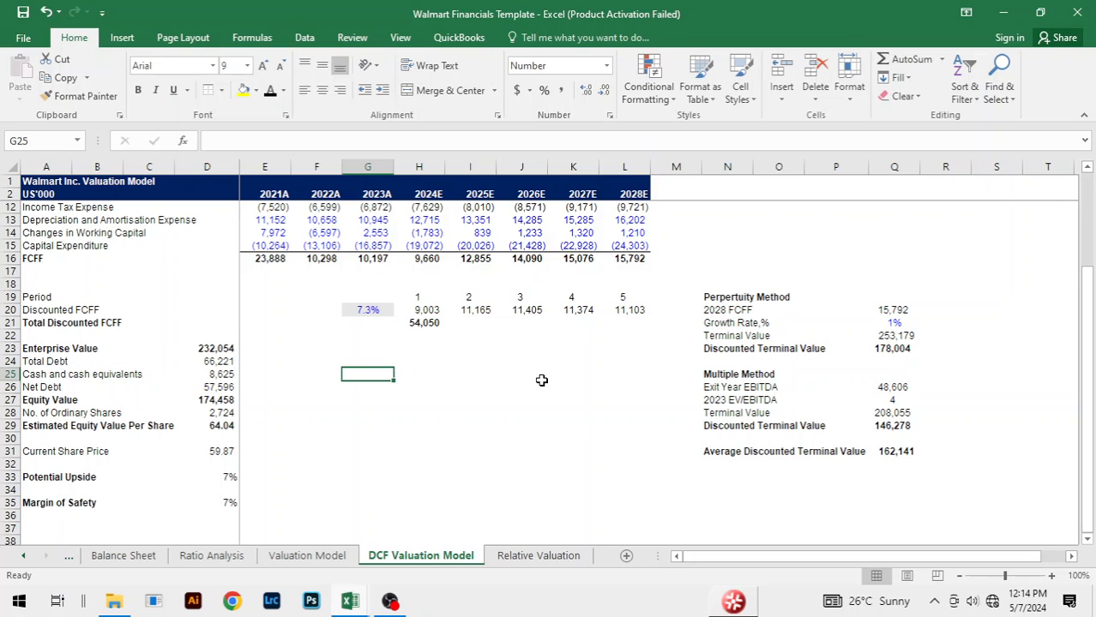
scroll(541, 381, up, 2)
scroll(541, 381, down, 4)
scroll(541, 380, up, 2)
click(539, 379)
click(568, 362)
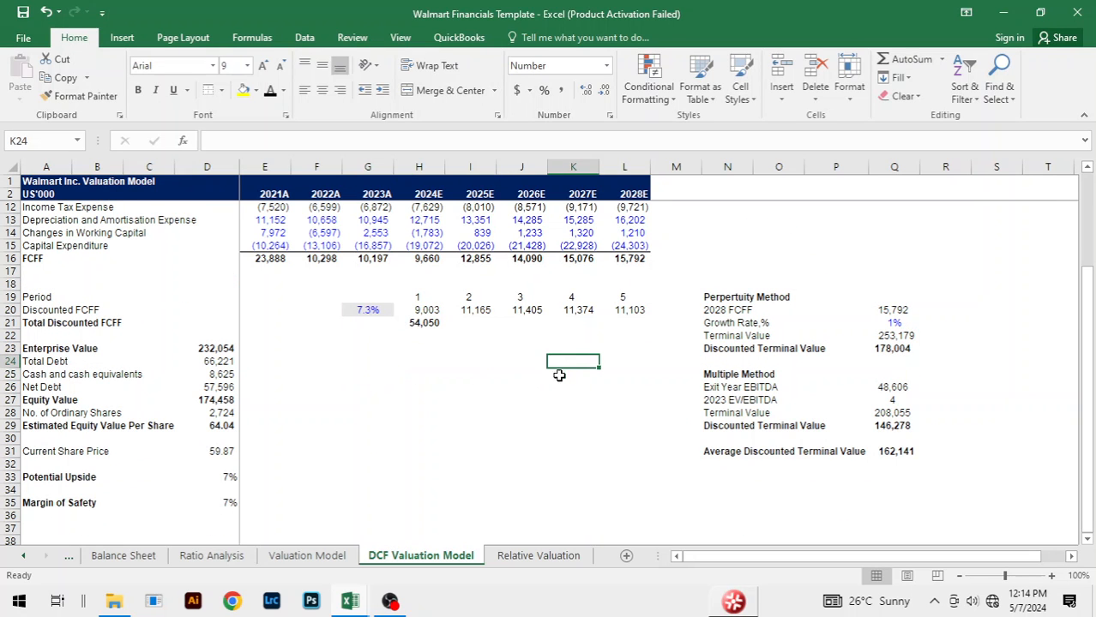
click(517, 412)
click(450, 400)
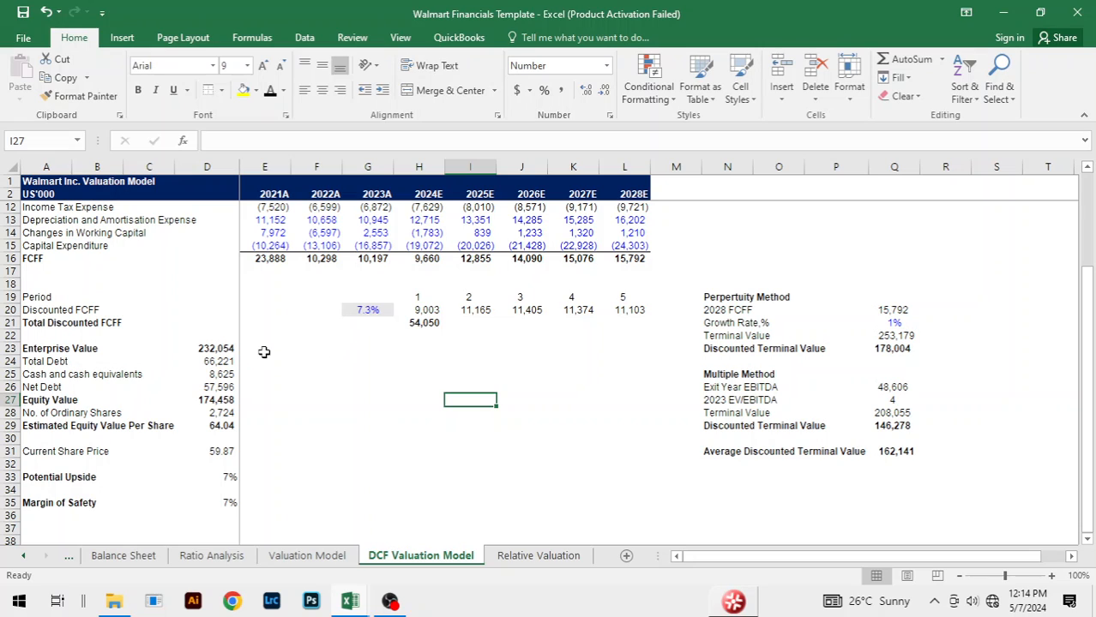
Step: Try the Enterprise Value in D23 with the Average Discounted Terminal Value using =H21+Q31, and undo the change
click(220, 349)
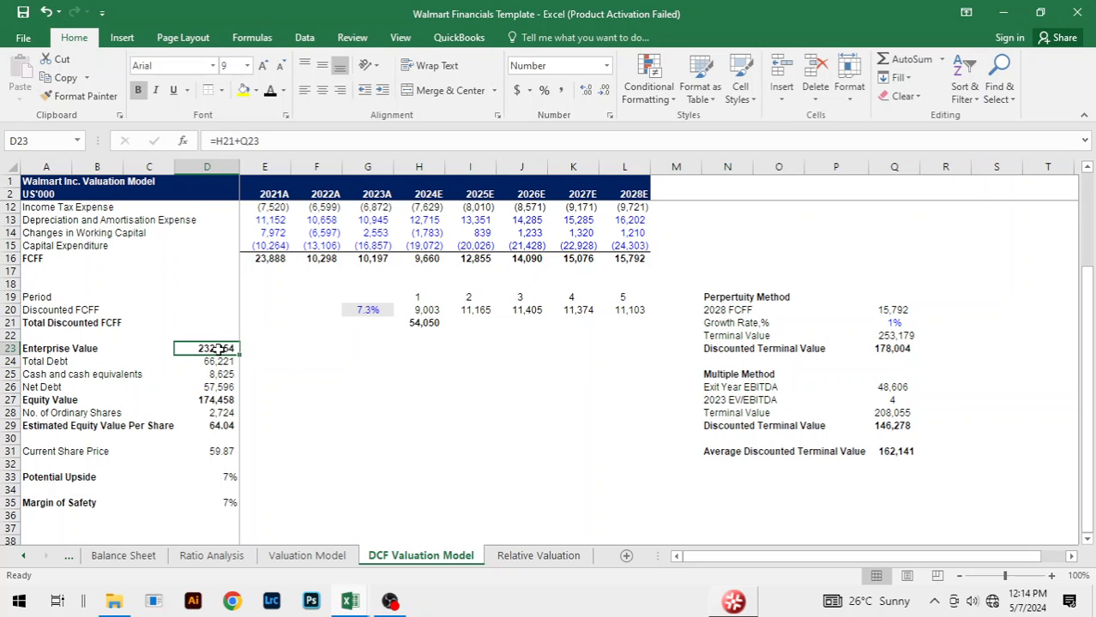
text(=)
key(Right)
key(Right)
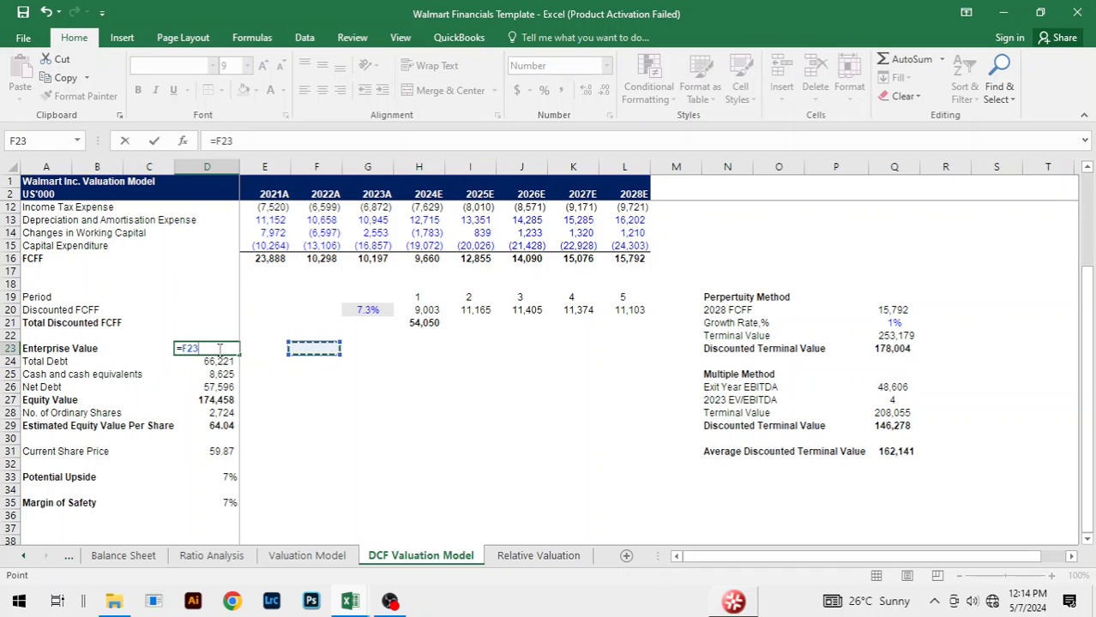
key(Up)
key(Right)
key(Right)
key(Up)
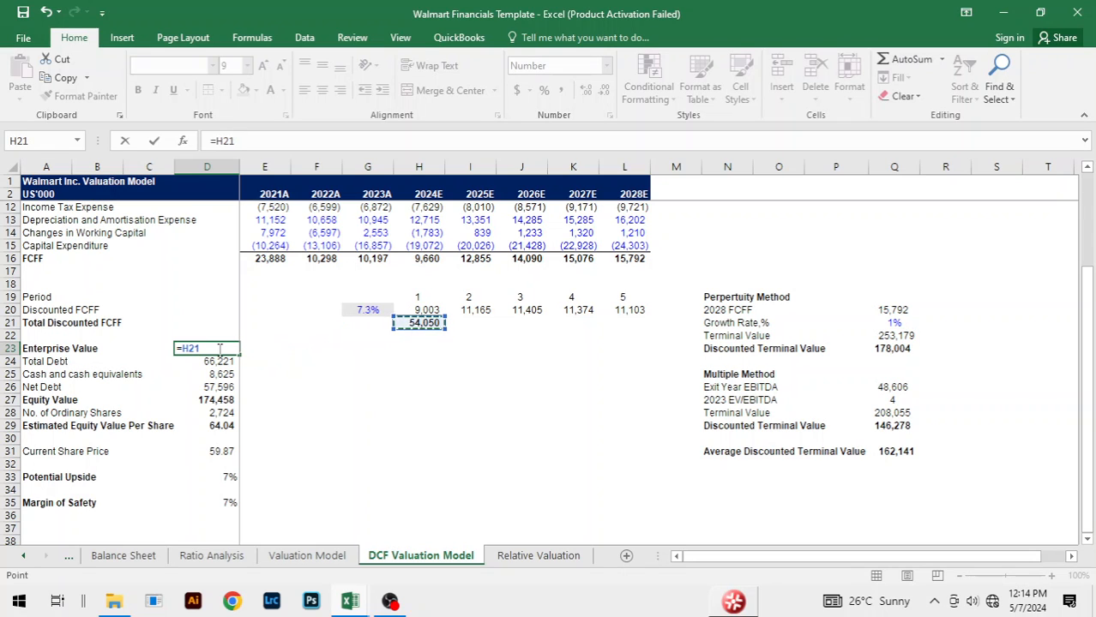
text(+)
key(Right)
key(Right)
key(Right)
key(Right)
key(Right)
key(Right)
key(Right)
key(Right)
key(Right)
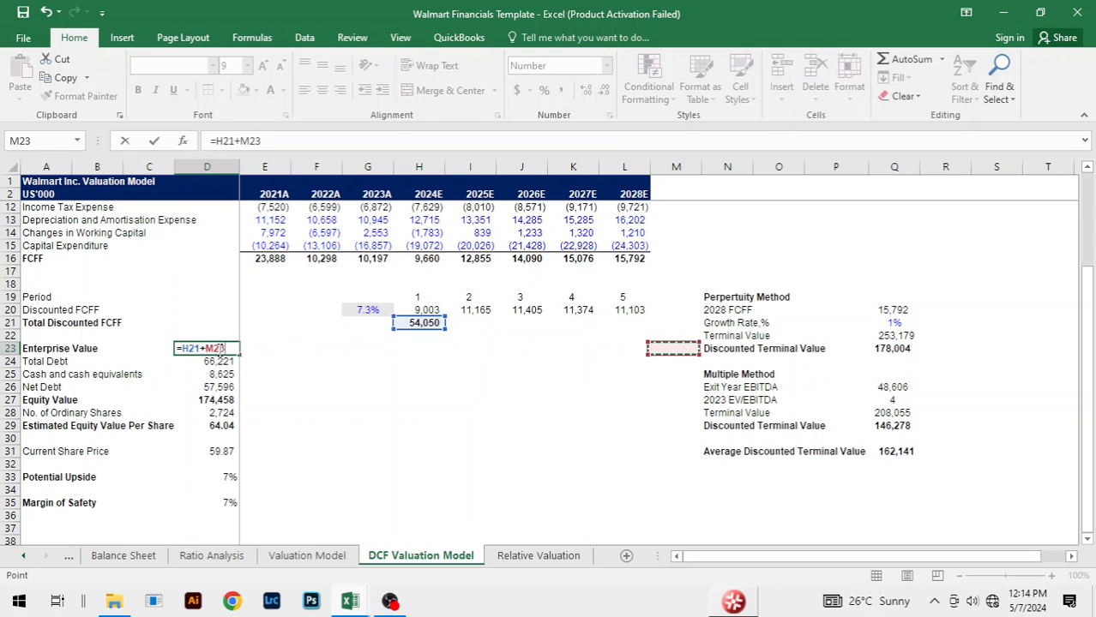
click(896, 452)
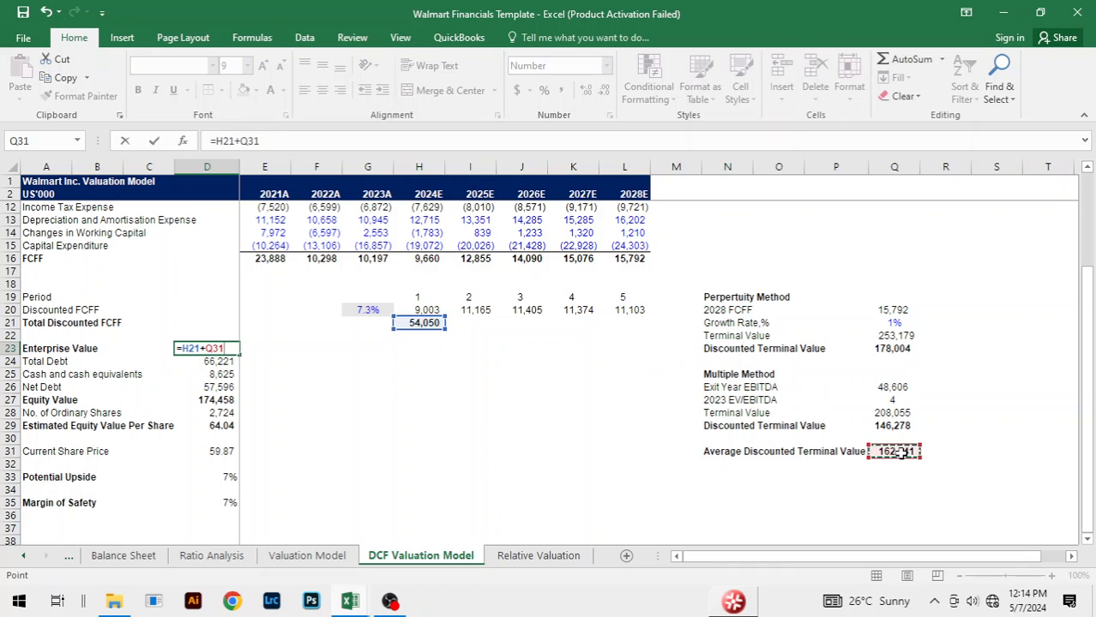
key(ctrl+Return)
key(Return)
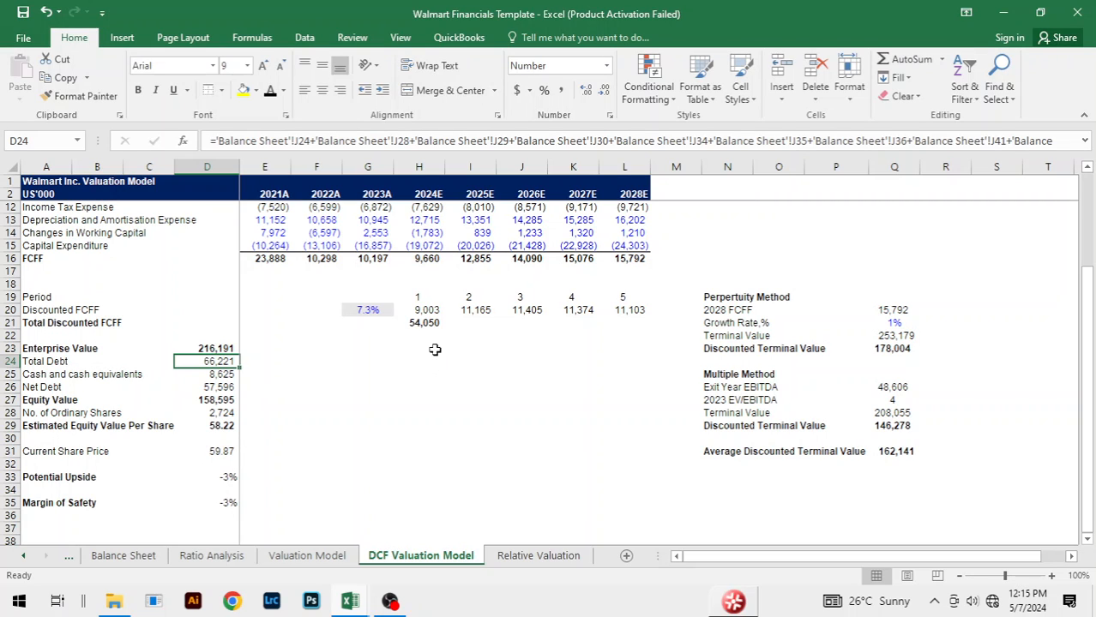
key(ctrl+z)
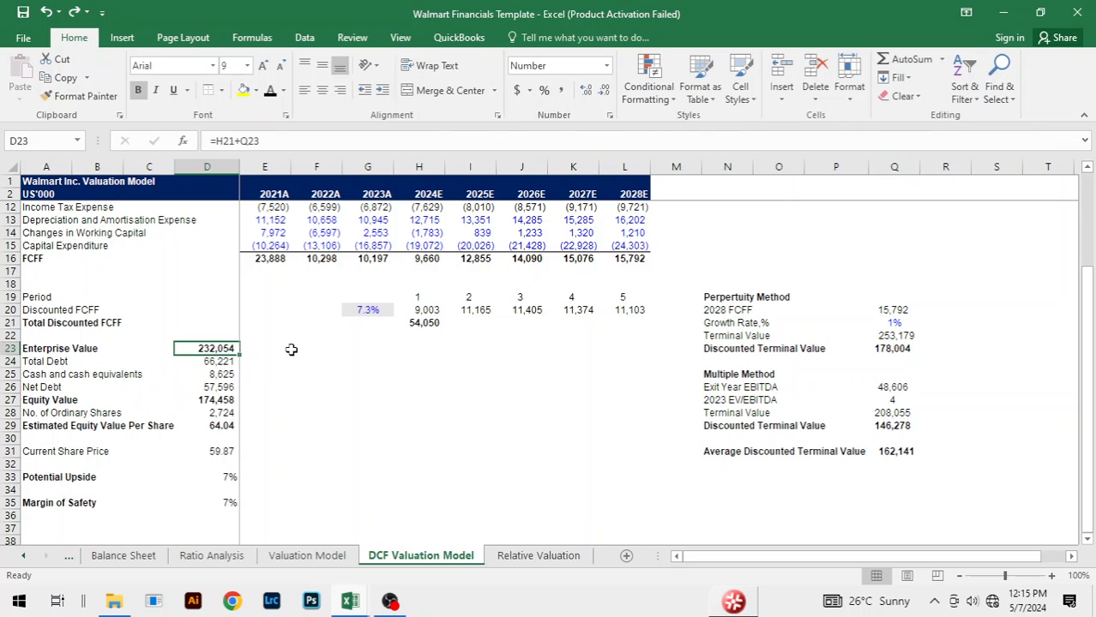
Step: Examine the perpetuity Discounted Terminal Value in Q23, and compare the Current Share Price in D31 with the Estimated Equity Value Per Share in D29
click(907, 350)
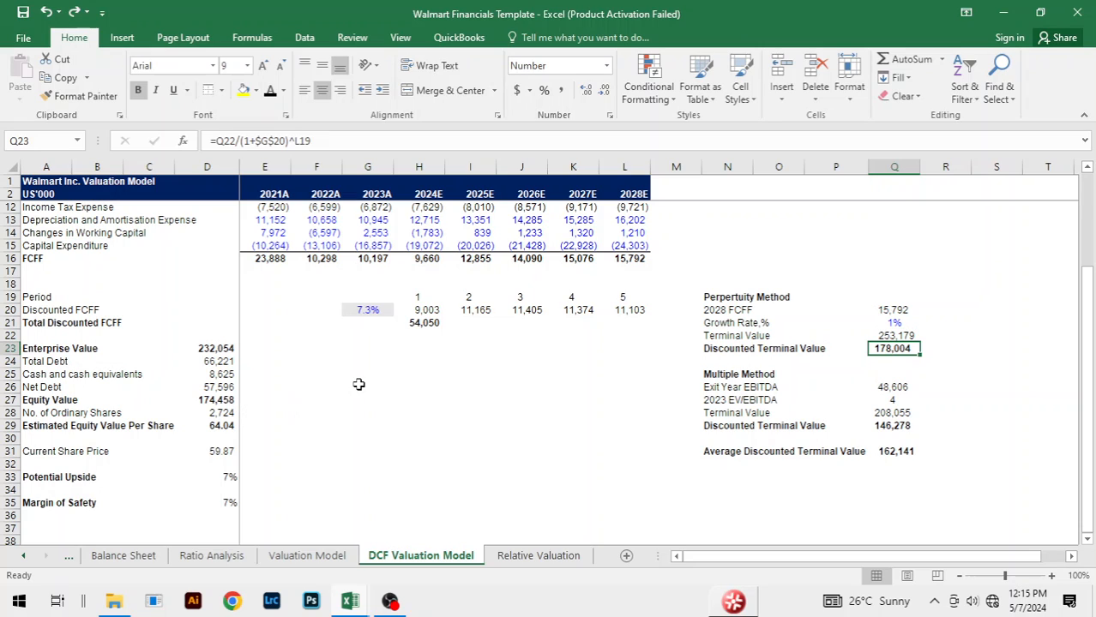
click(106, 450)
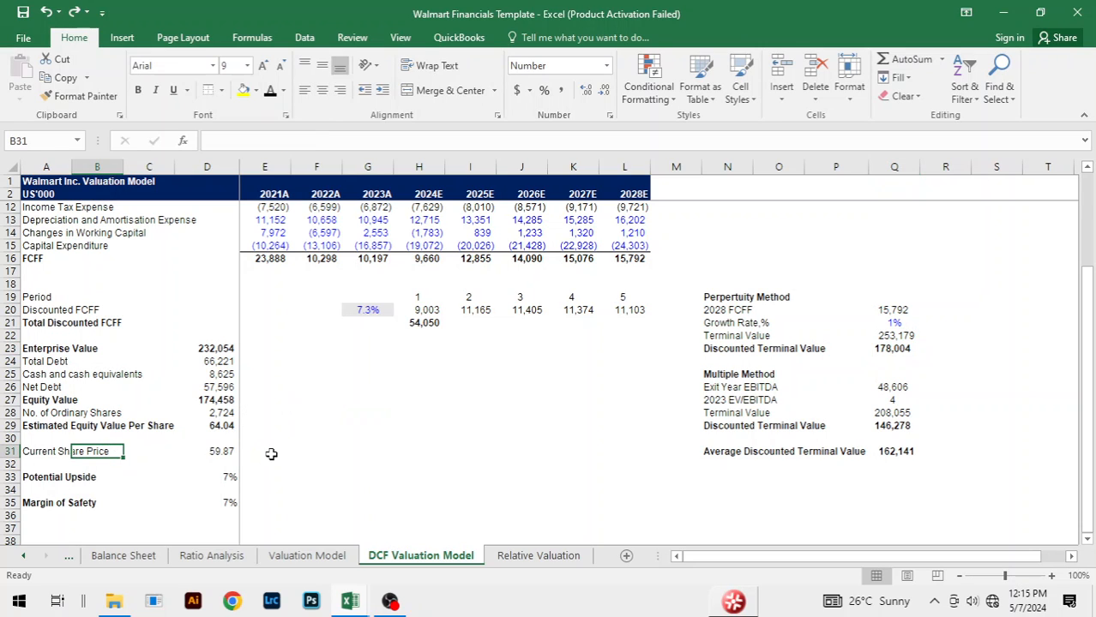
click(225, 453)
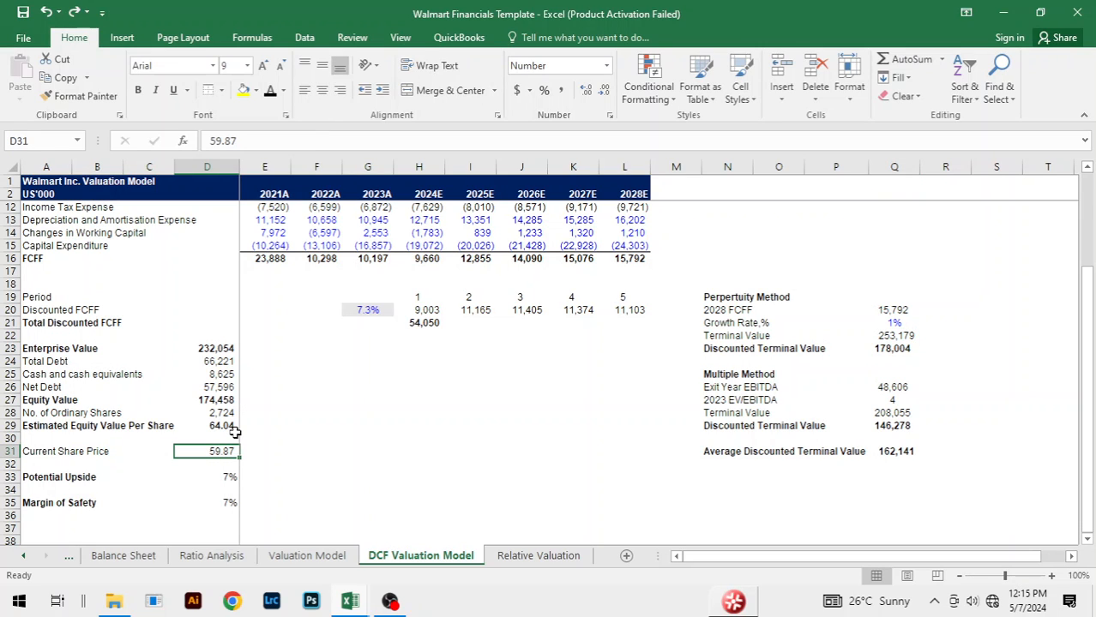
click(231, 426)
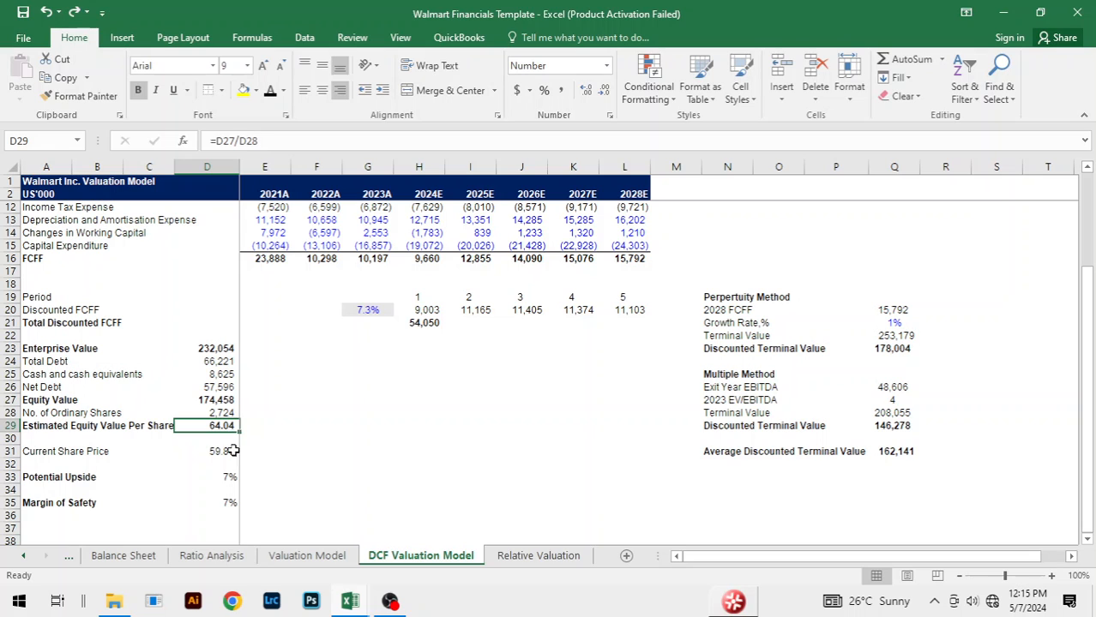
click(367, 440)
click(572, 361)
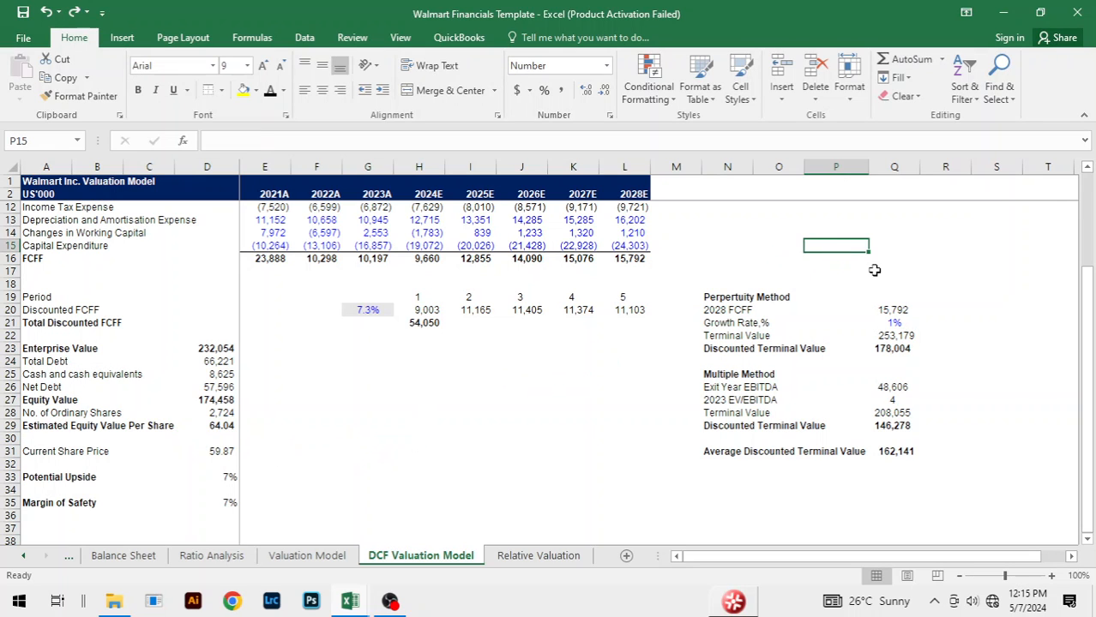
click(536, 452)
scroll(558, 458, up, 3)
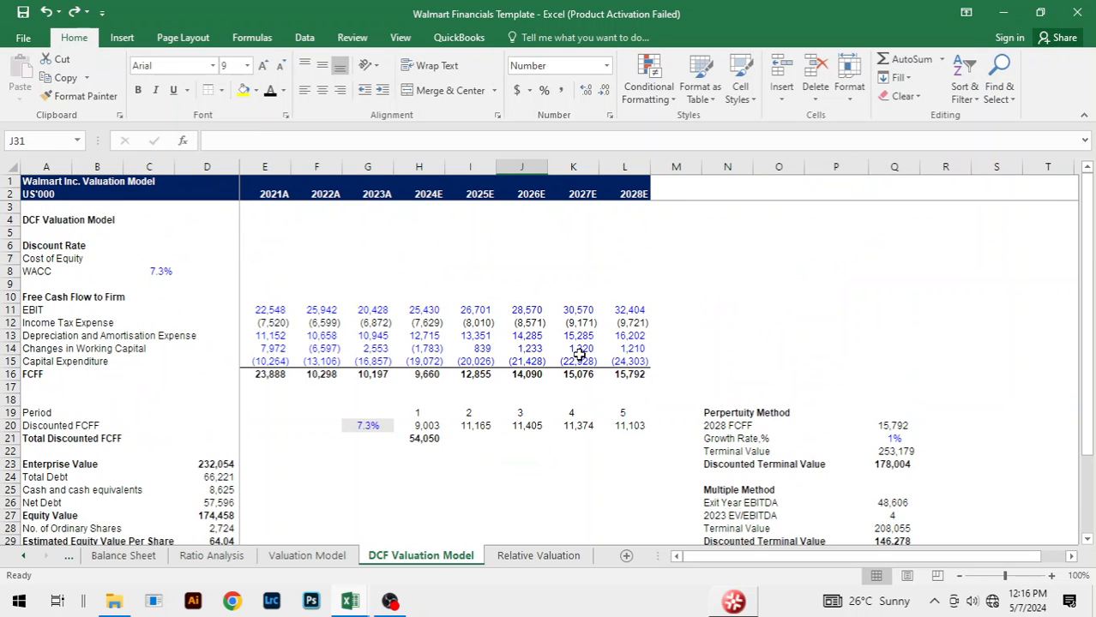
click(429, 273)
click(686, 284)
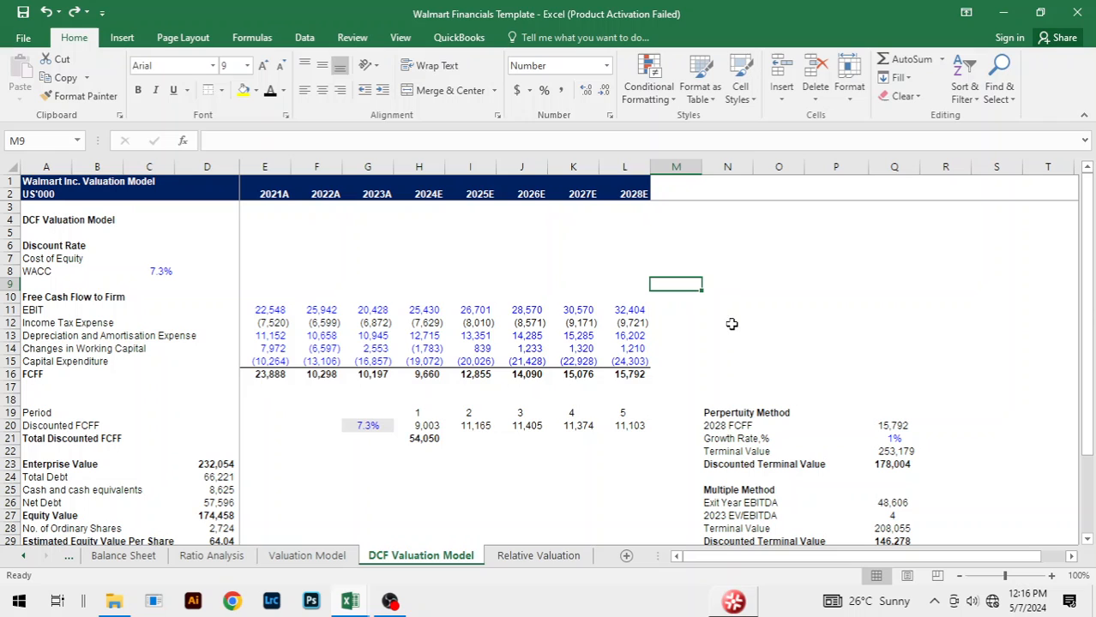
click(587, 453)
click(369, 477)
scroll(388, 459, down, 2)
click(572, 441)
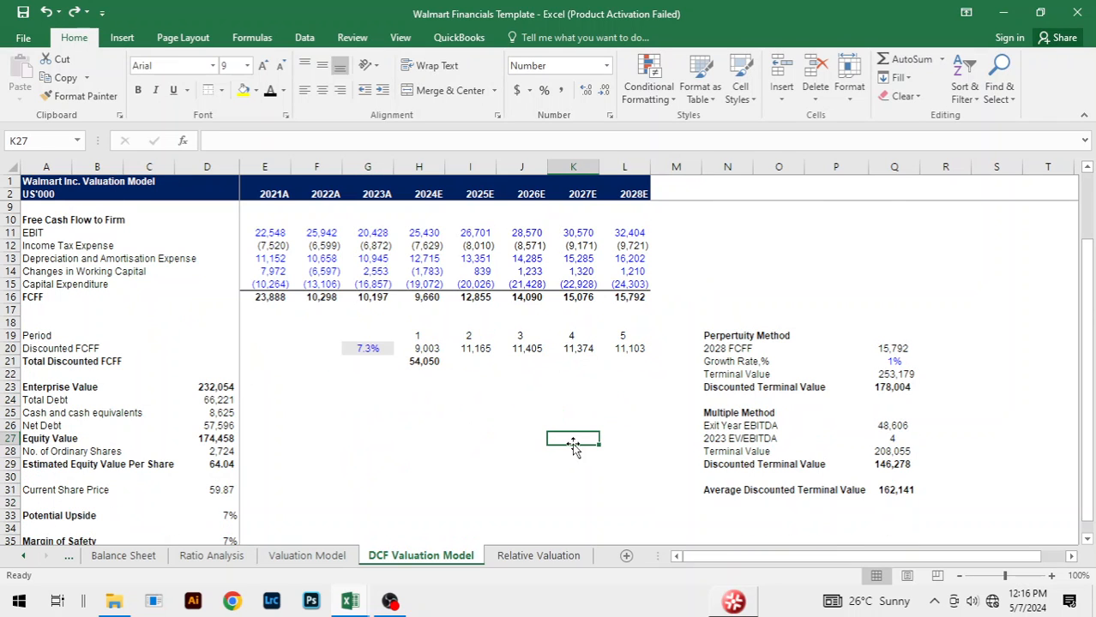
click(434, 452)
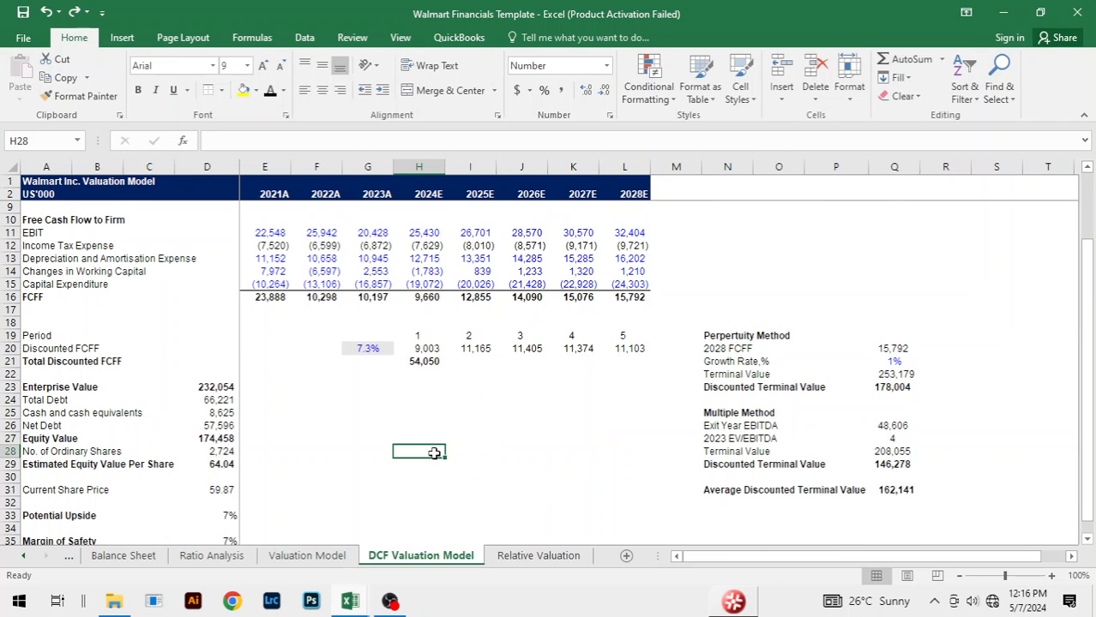